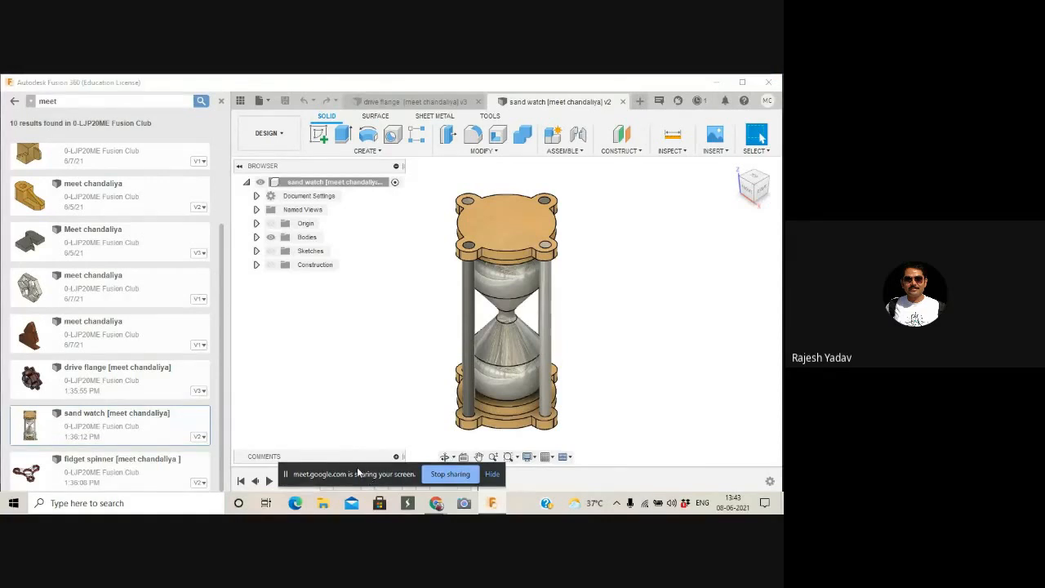
- Play back the sand watch's modelling history and open the fidget spinner design
drag(358, 472, 653, 510)
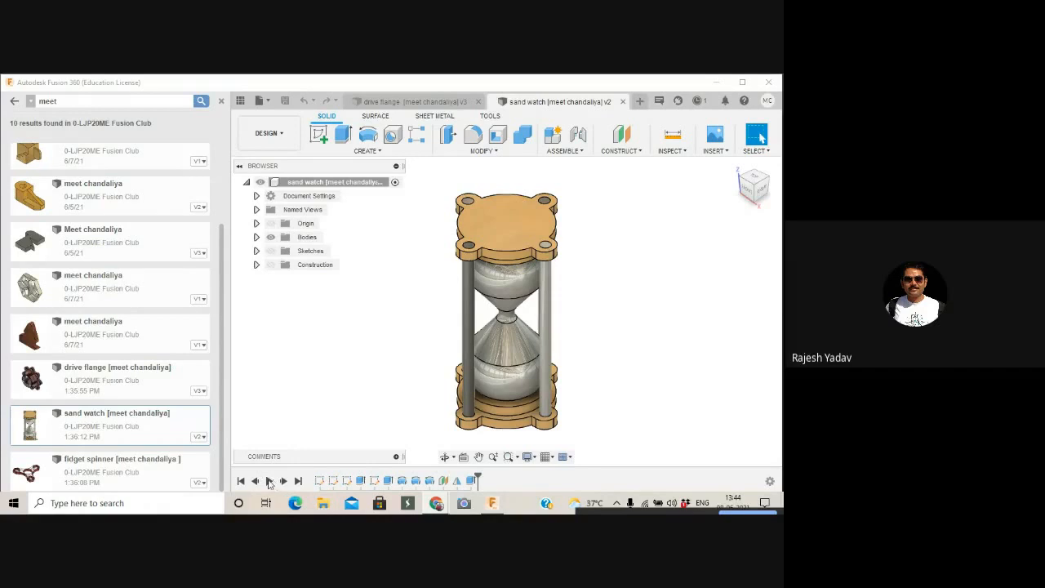
click(269, 482)
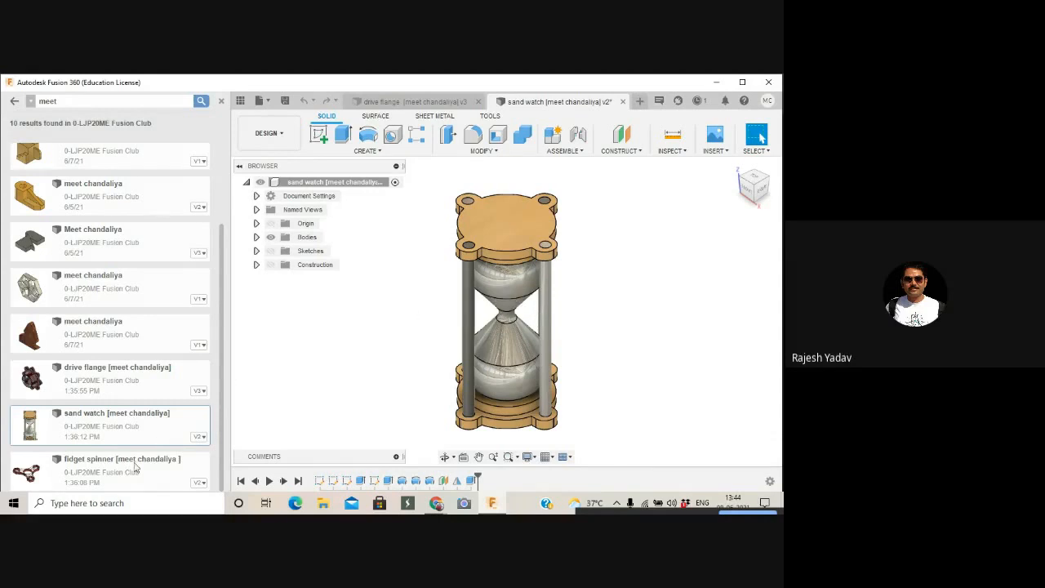
right_click(136, 467)
click(154, 373)
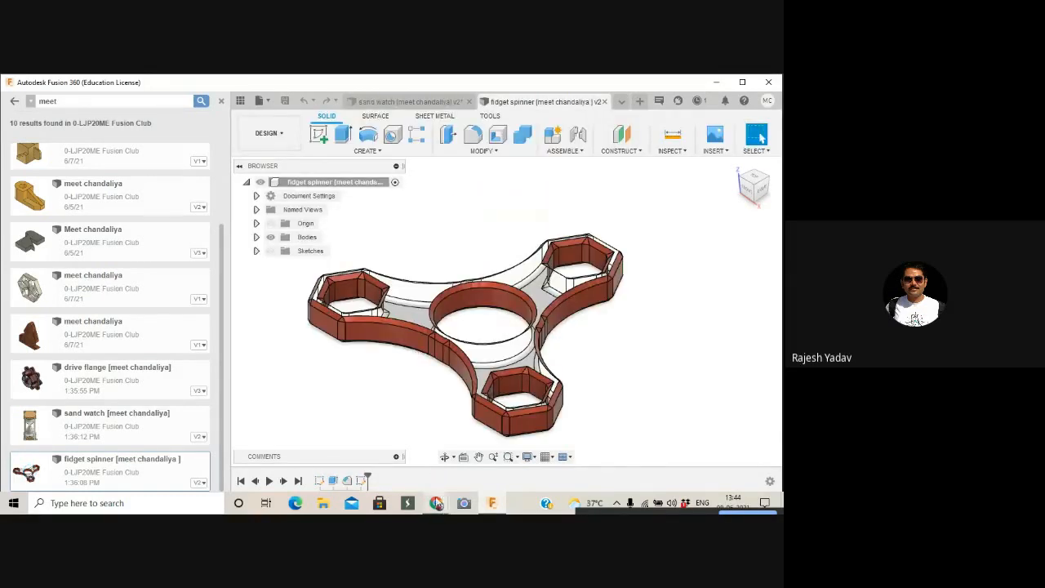
- Switch to the Google Meet call, turn the microphone on and back off, and stop presenting the screen
mouse_move(436, 502)
click(400, 457)
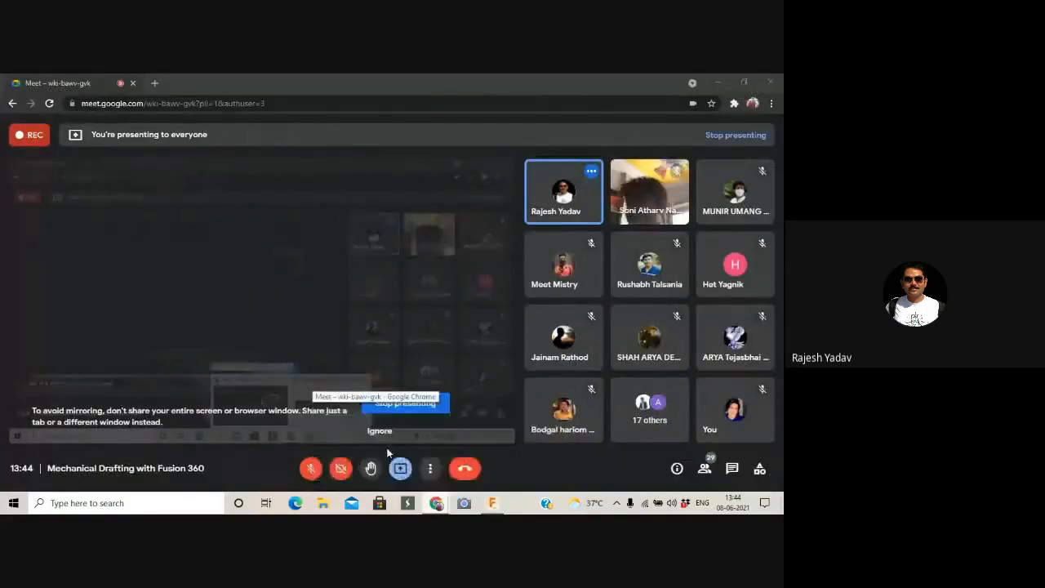
click(311, 468)
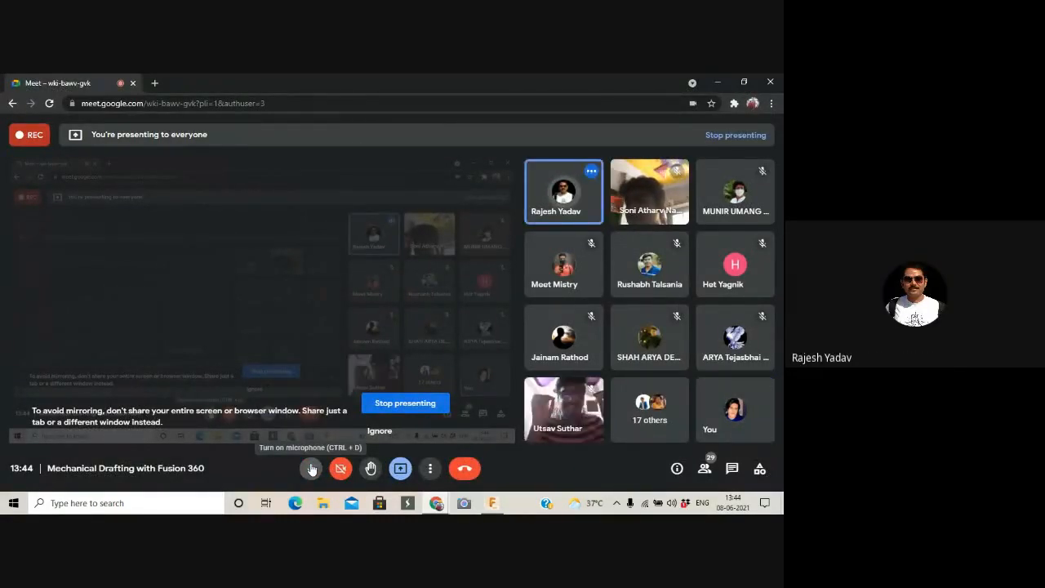
click(311, 468)
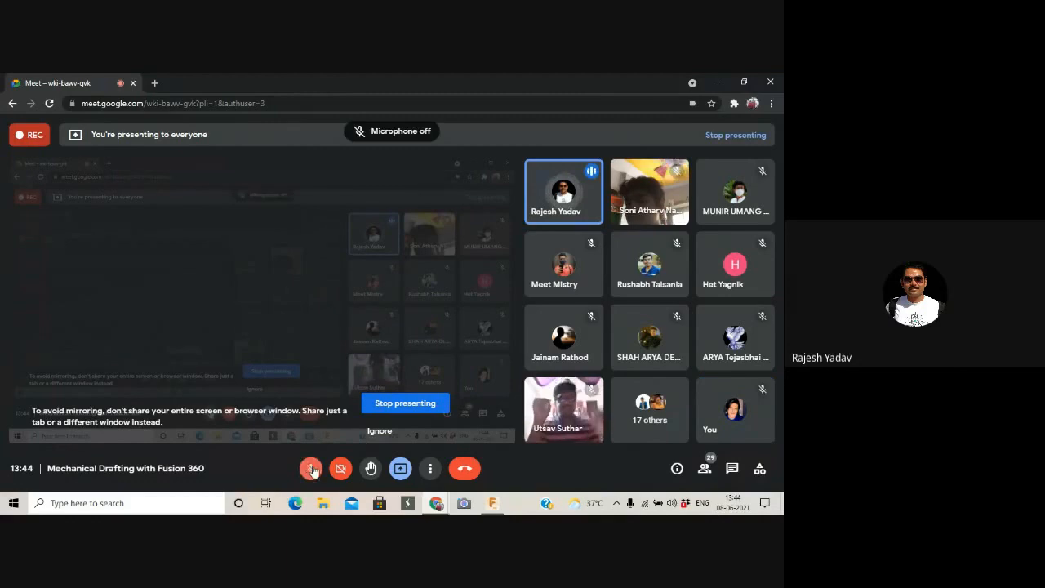
click(405, 403)
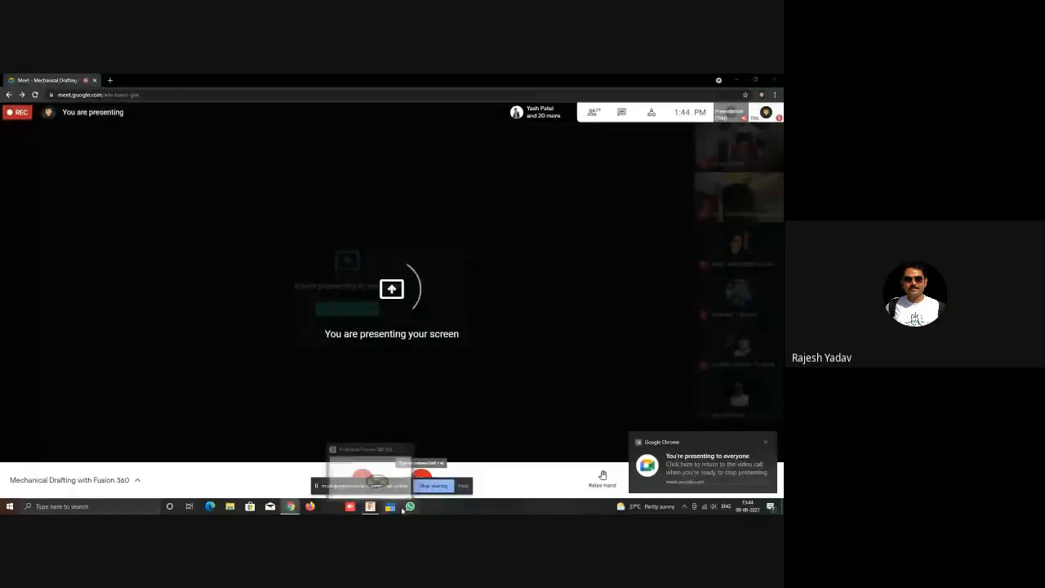
- Switch to Fusion 360, play back the steering wheel's modelling history and stop sharing the screen
click(371, 506)
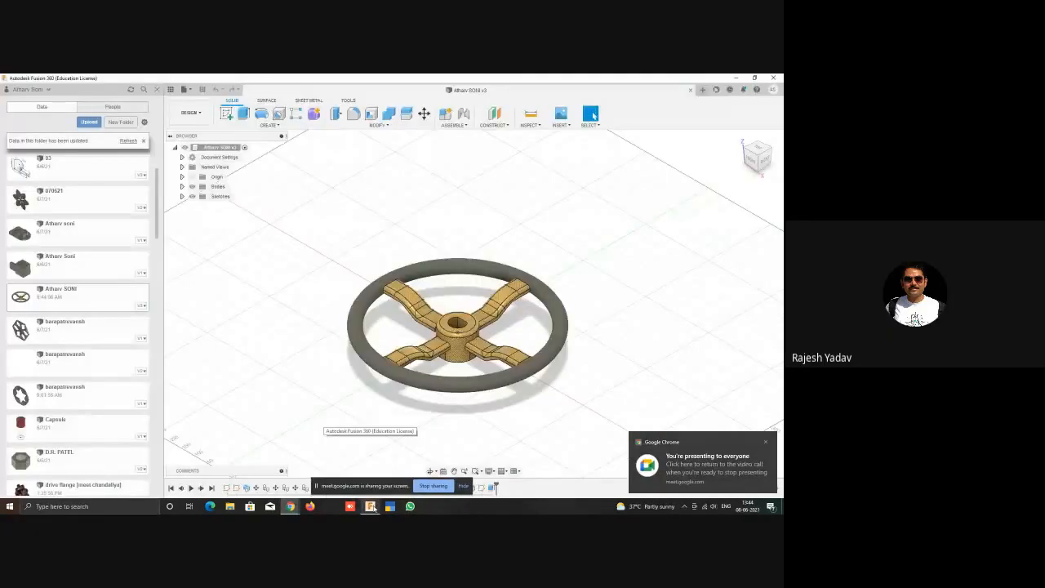
shift+middle_drag(502, 367, 610, 356)
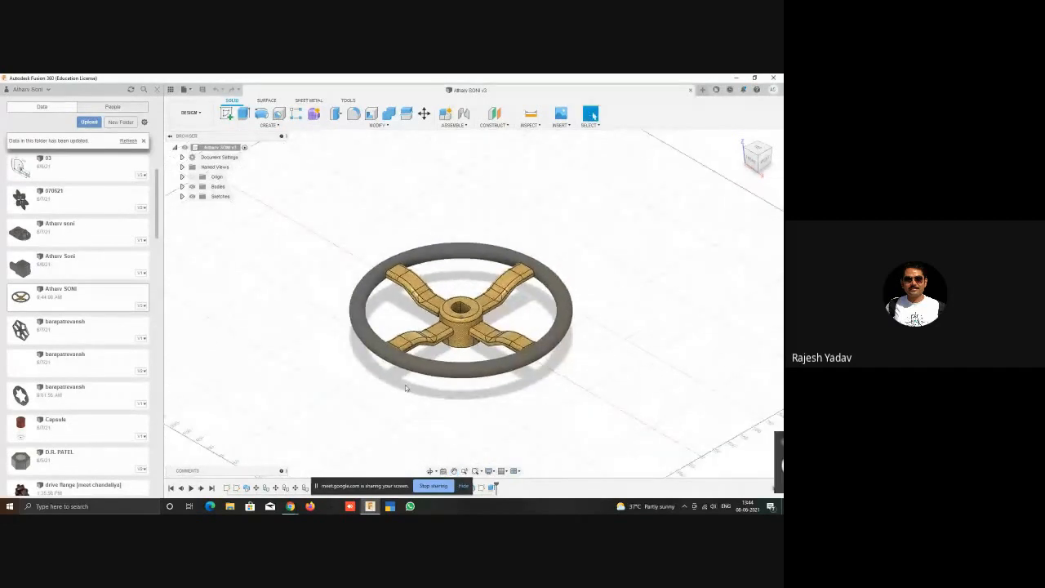
click(94, 272)
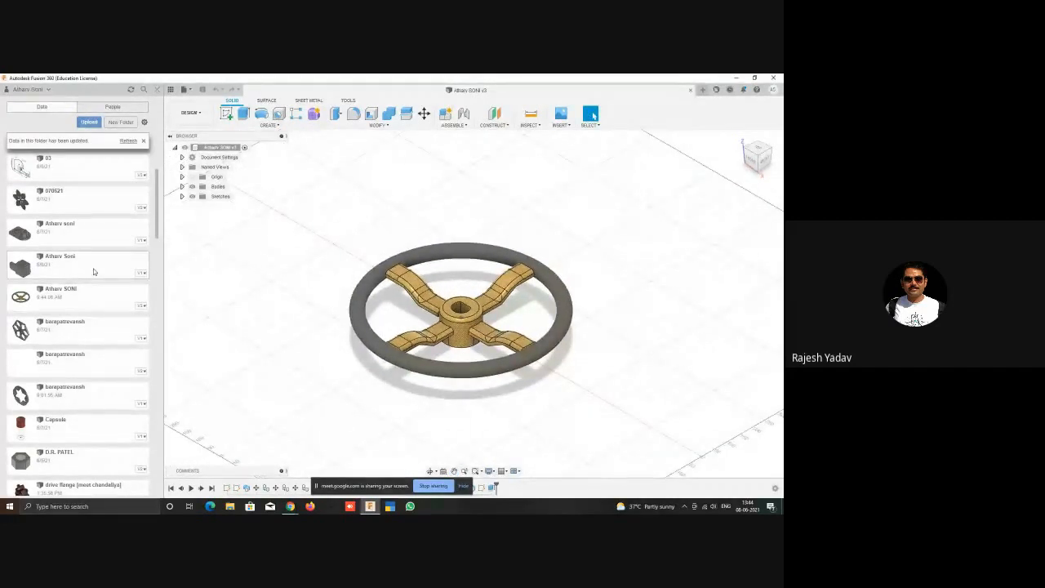
drag(378, 487, 623, 407)
click(191, 489)
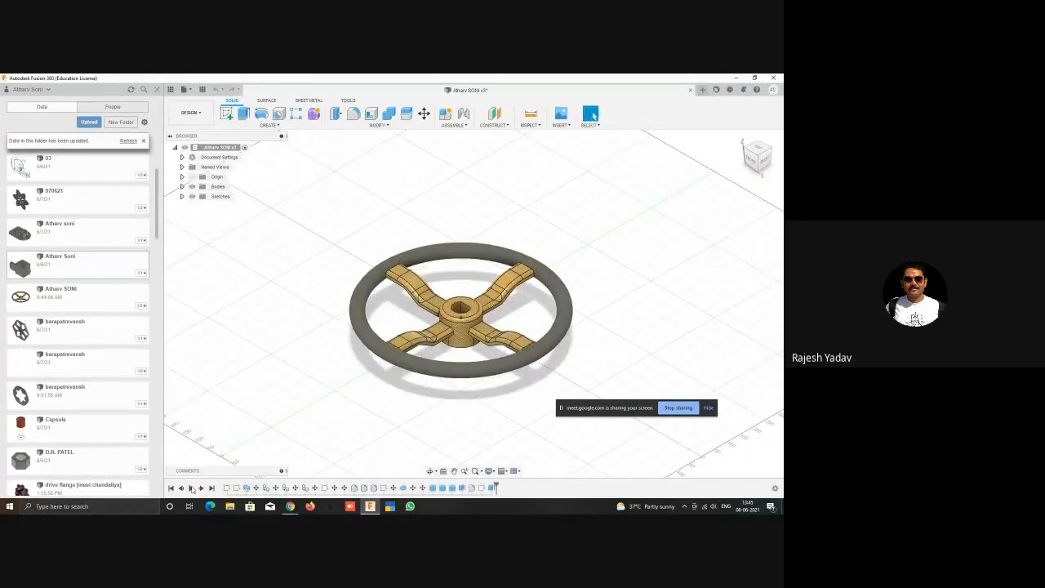
click(191, 488)
click(680, 409)
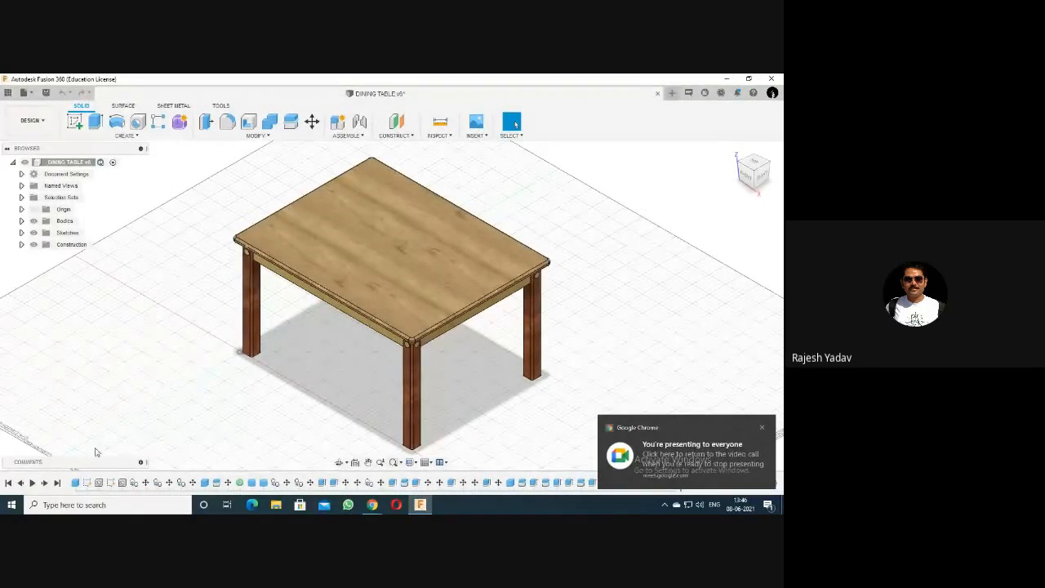
- Play back the dining table's modelling history and bring up the Google Meet screen-sharing bar
click(32, 482)
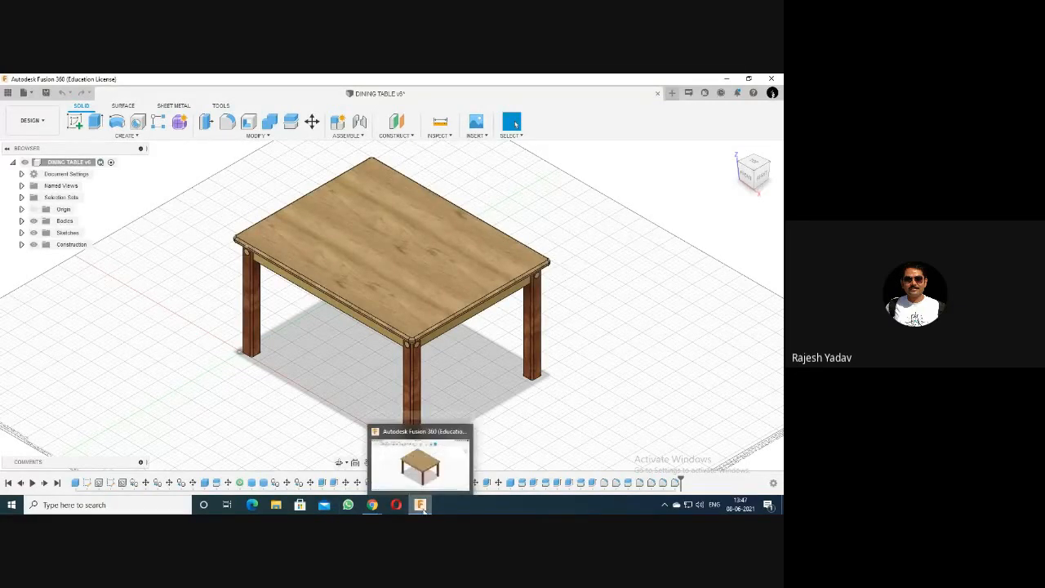
click(374, 505)
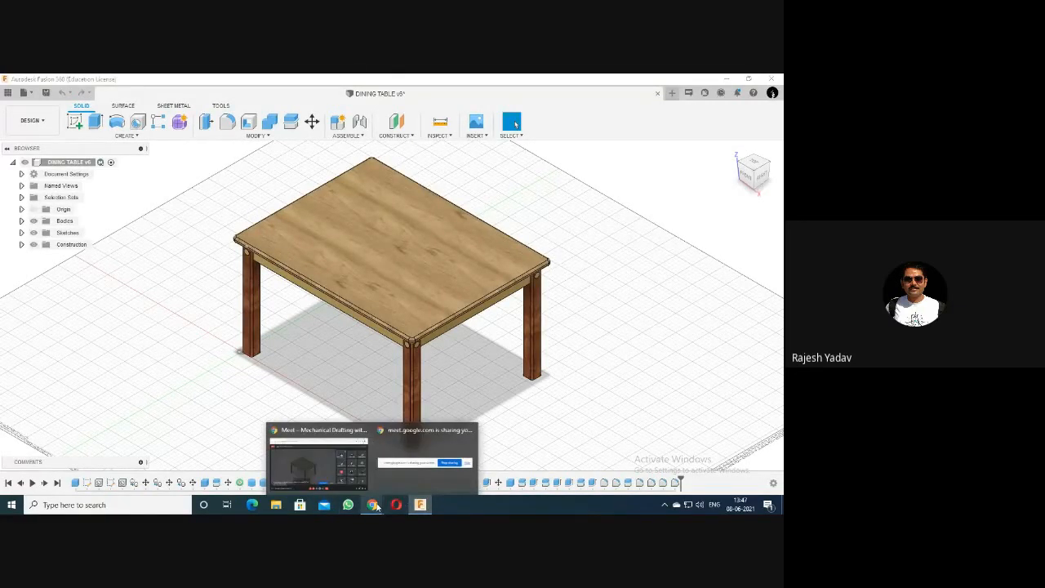
click(454, 473)
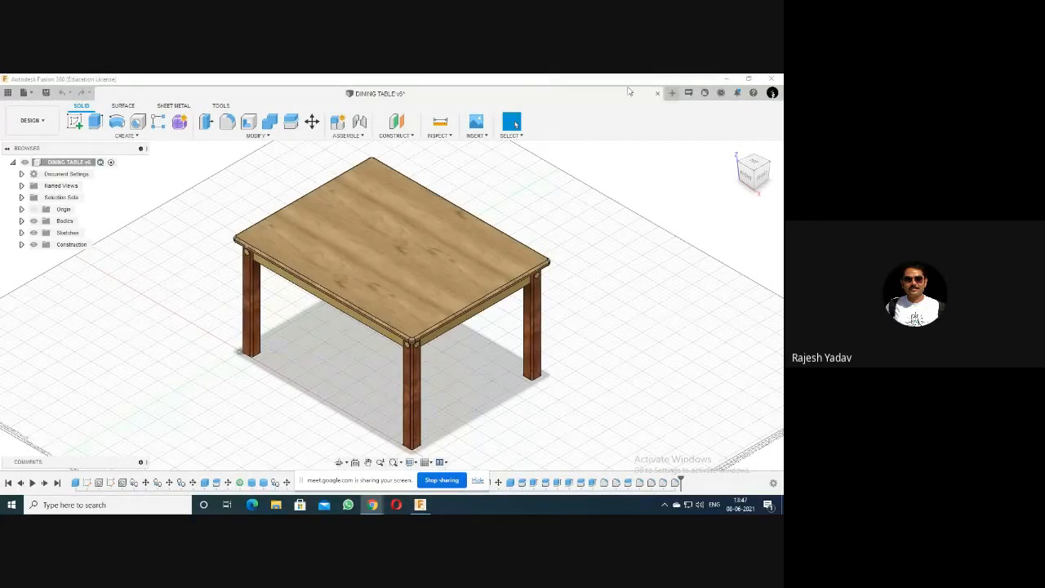
- Open the chair 2 design from the home folder and hide the screen-sharing bar
click(7, 93)
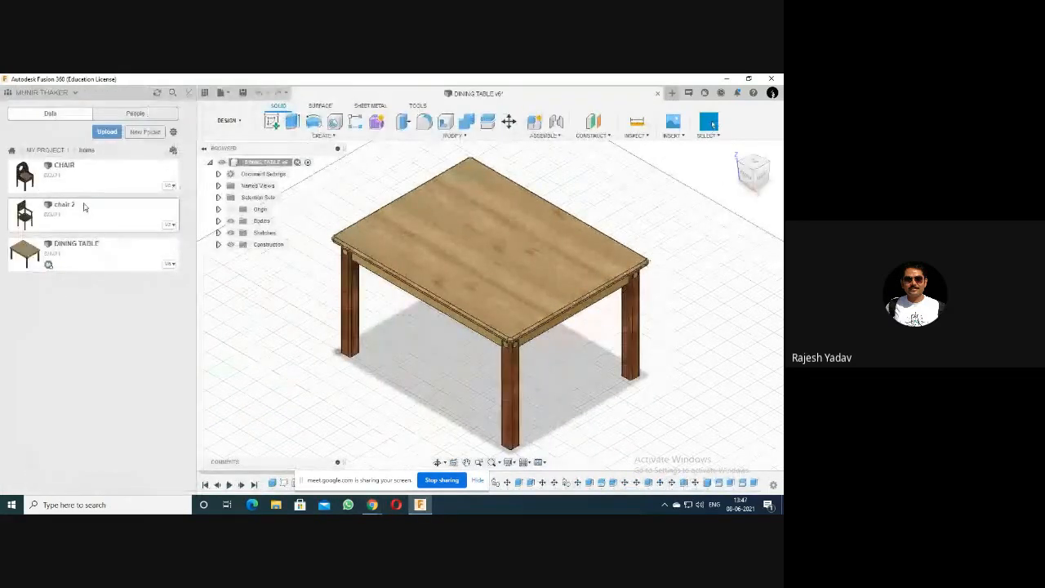
double_click(83, 207)
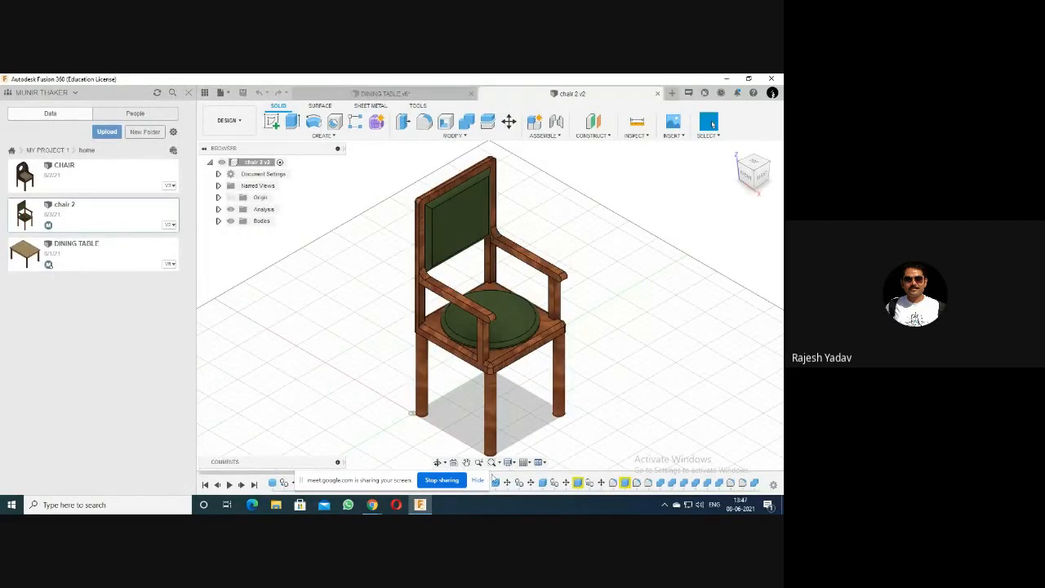
click(478, 480)
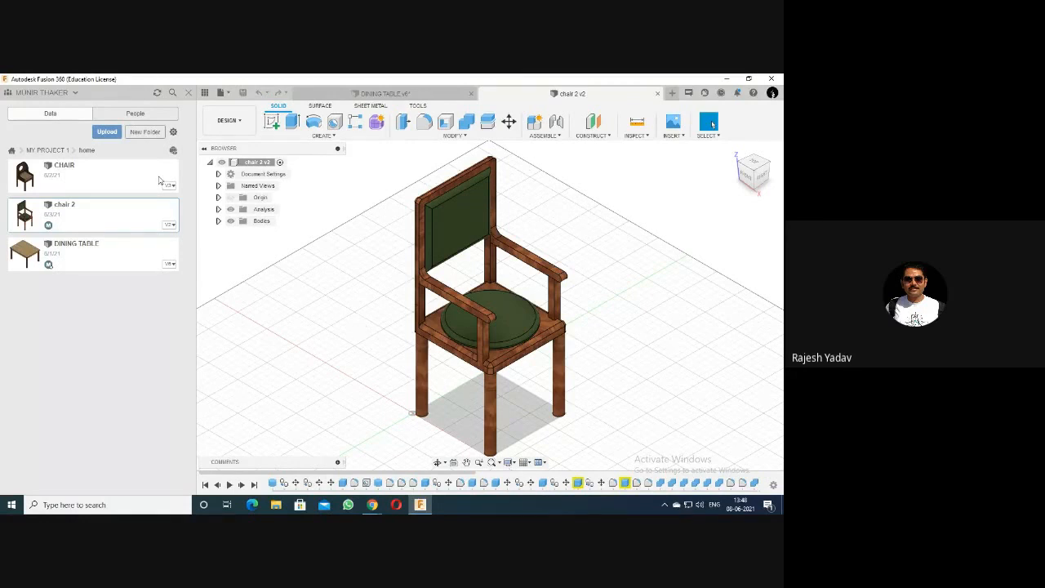
- Close the DINING TABLE design without saving its changes and stop sharing the screen
click(471, 95)
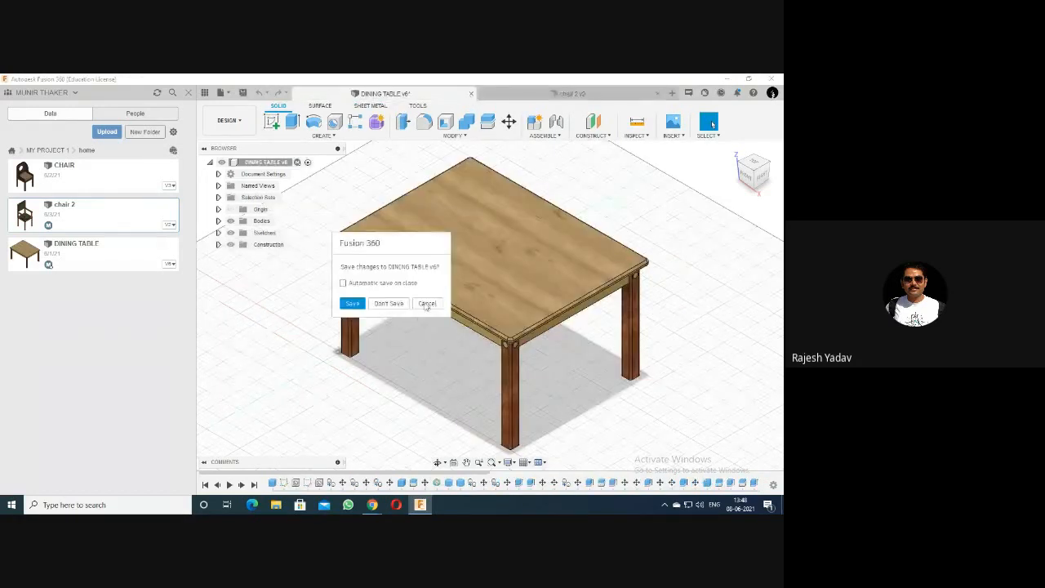
click(402, 304)
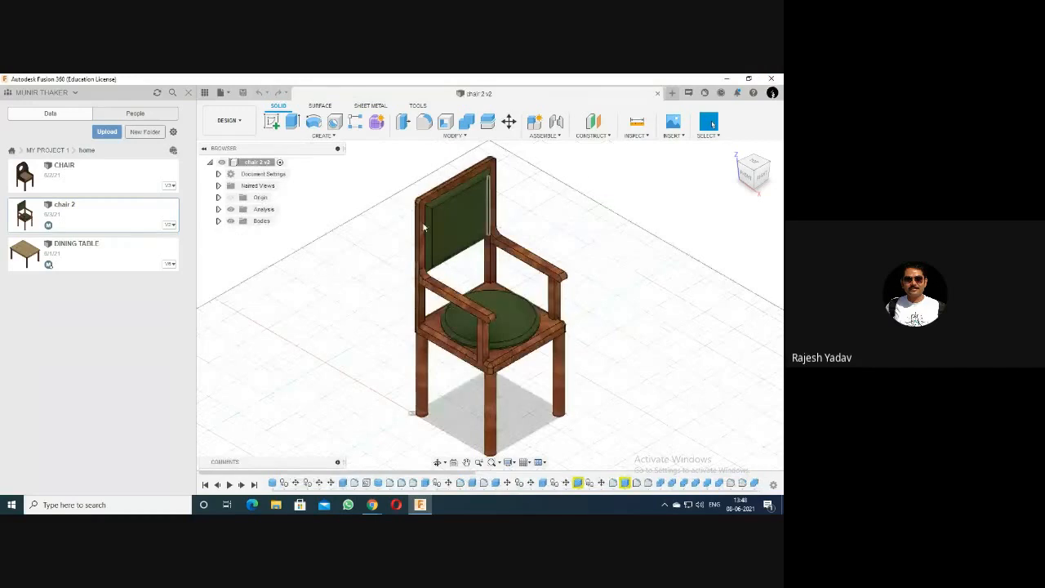
click(372, 505)
click(433, 466)
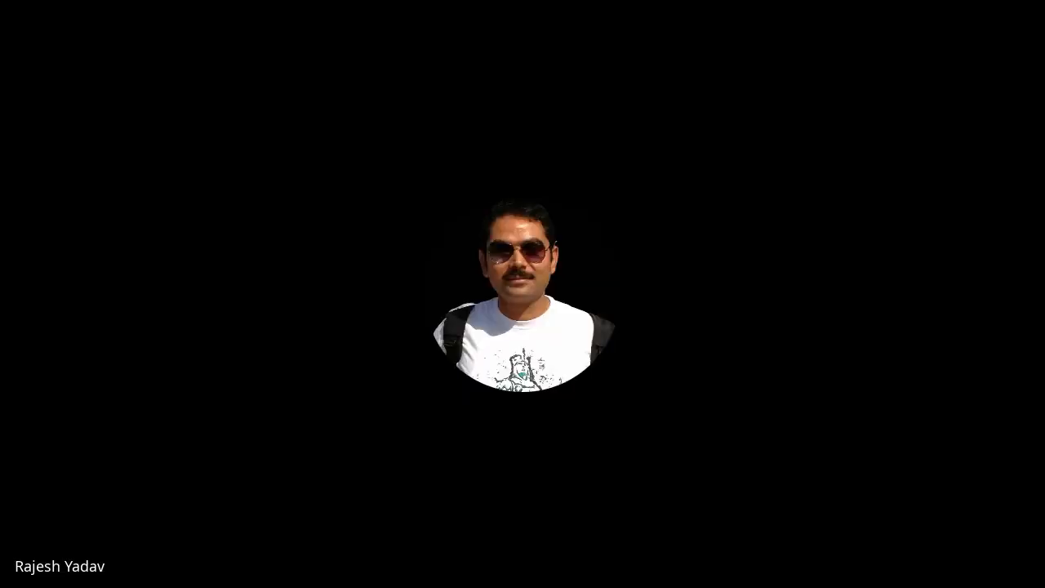
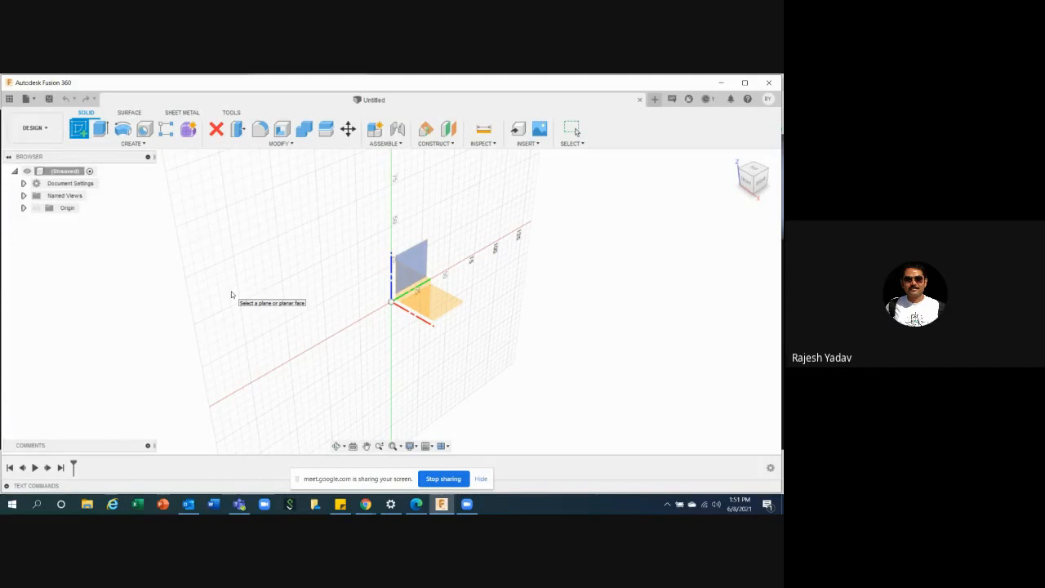
- Place the new sketch on the front (XZ) origin plane
shift+middle_drag(343, 306, 478, 313)
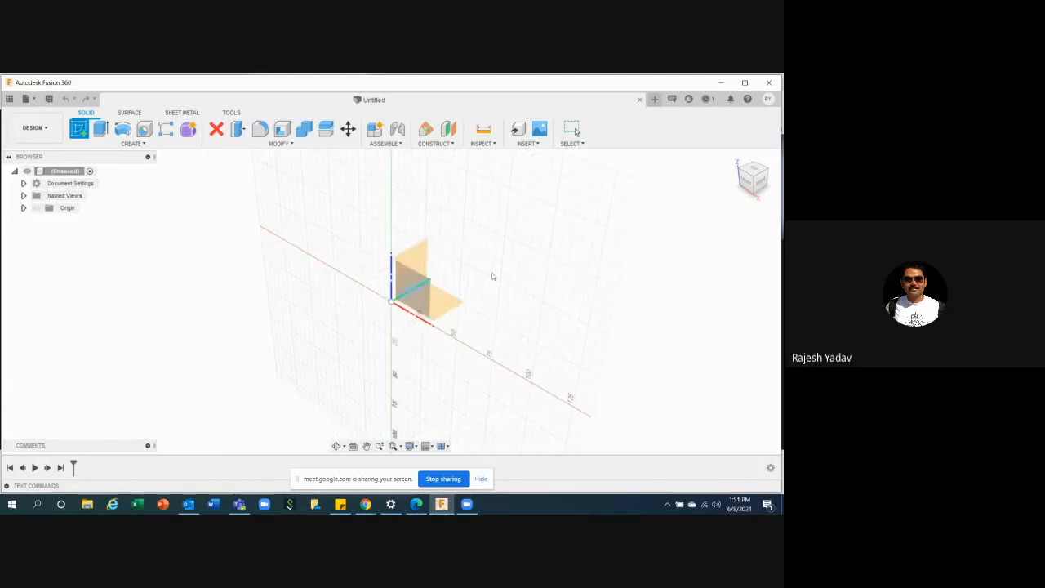
click(419, 300)
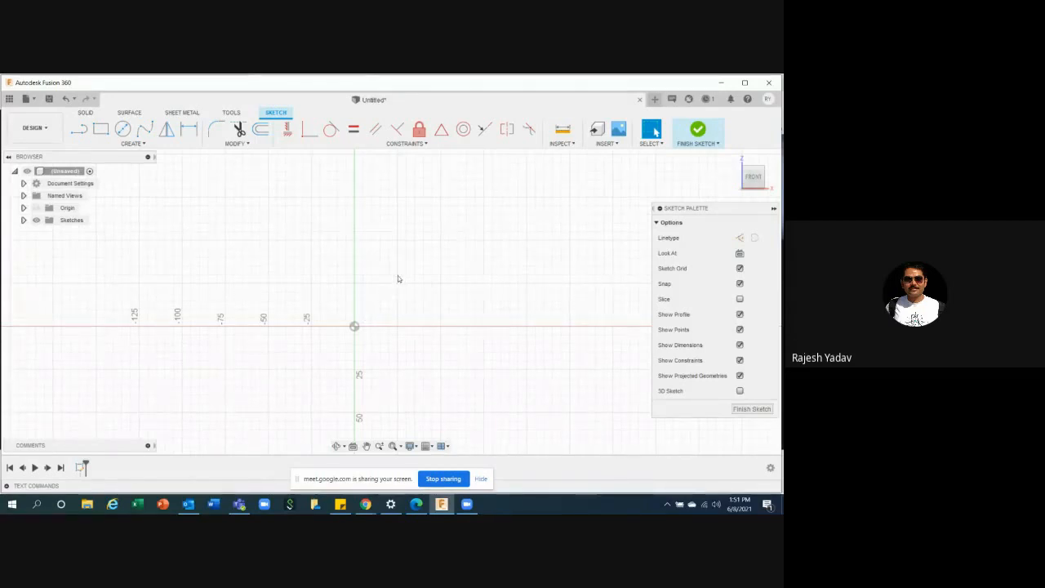
click(133, 143)
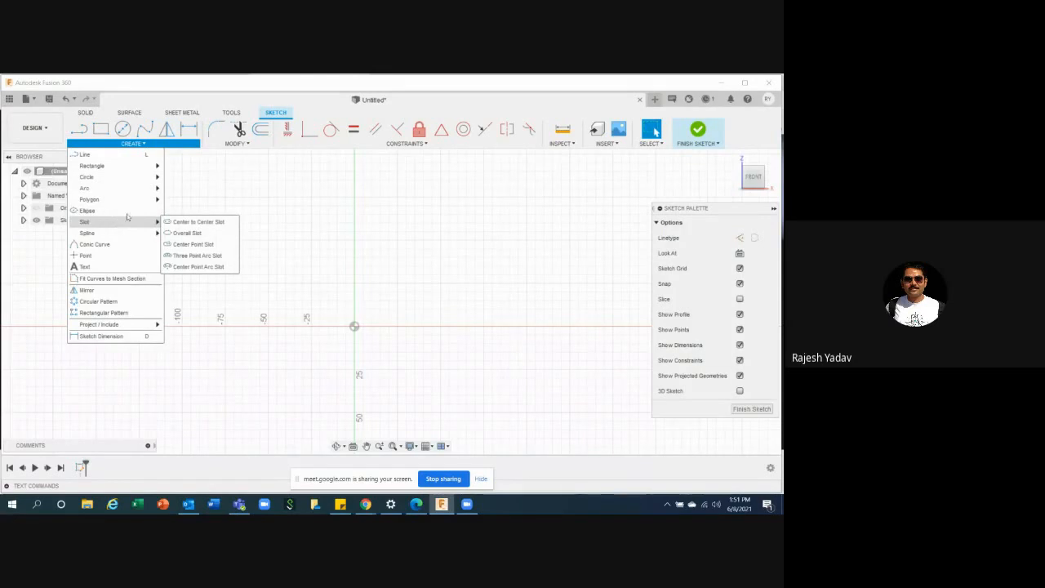
mouse_move(403, 145)
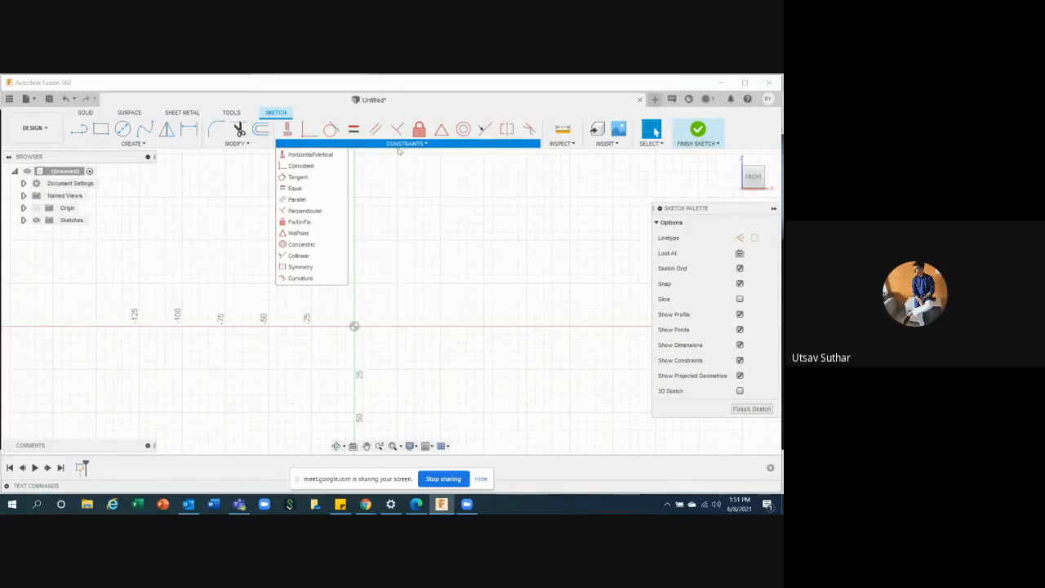
click(145, 144)
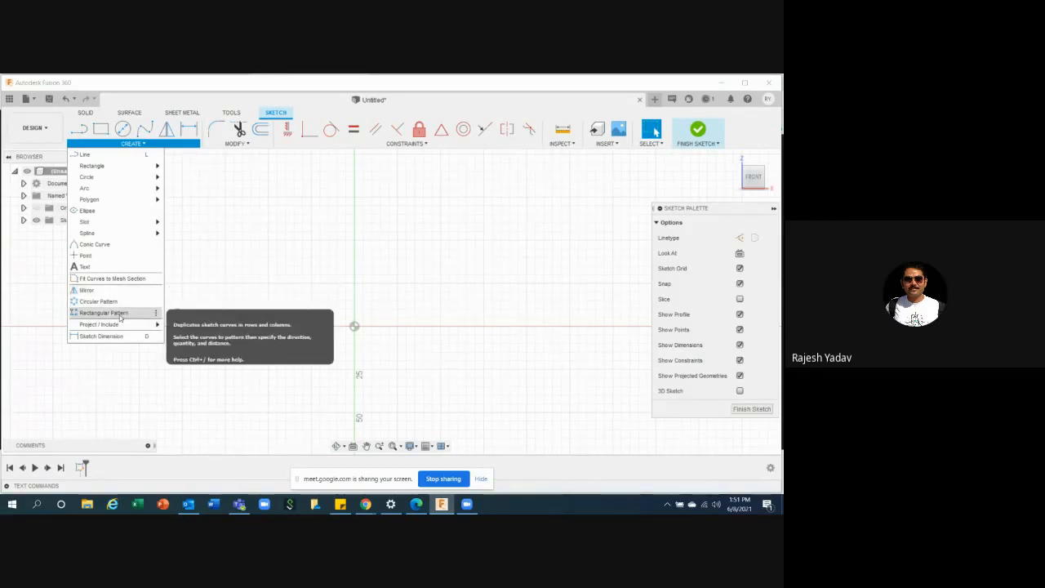
click(392, 260)
- Sketch a six-sided circumscribed polygon with a radius of about 25 mm, above the horizontal axis on the negative X side of the origin
click(139, 144)
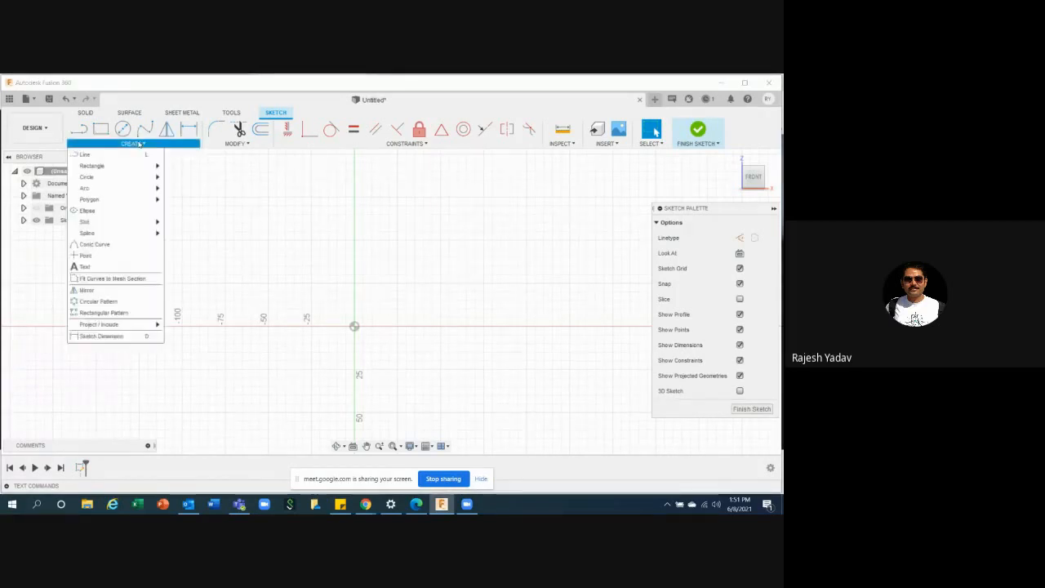
mouse_move(141, 202)
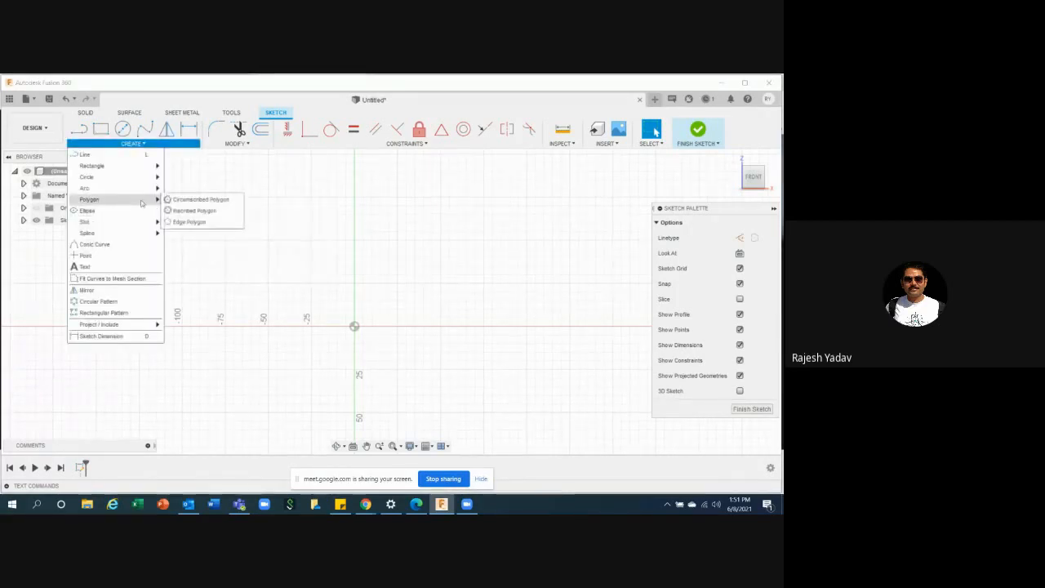
click(196, 199)
click(225, 238)
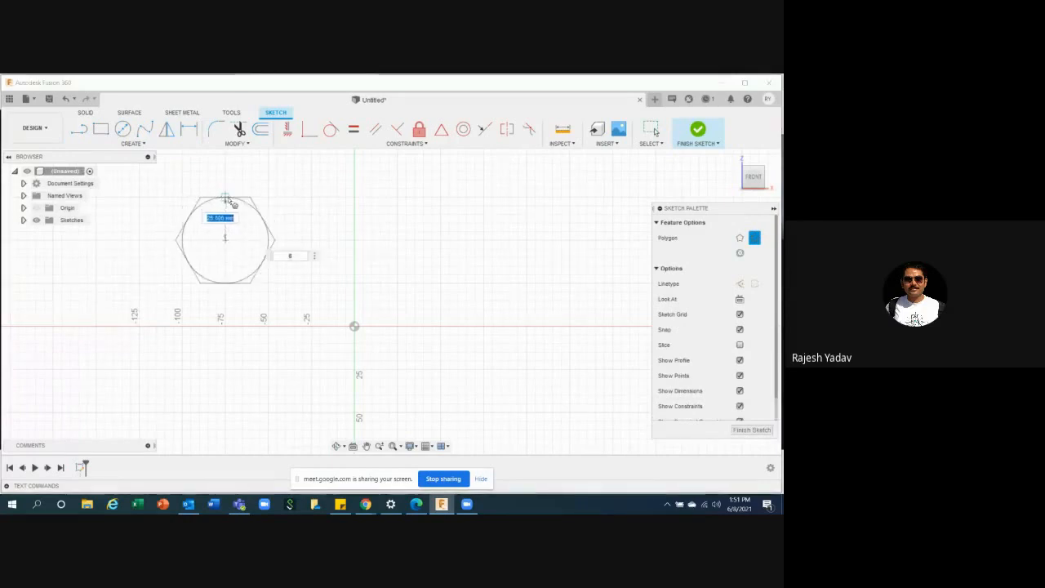
click(223, 200)
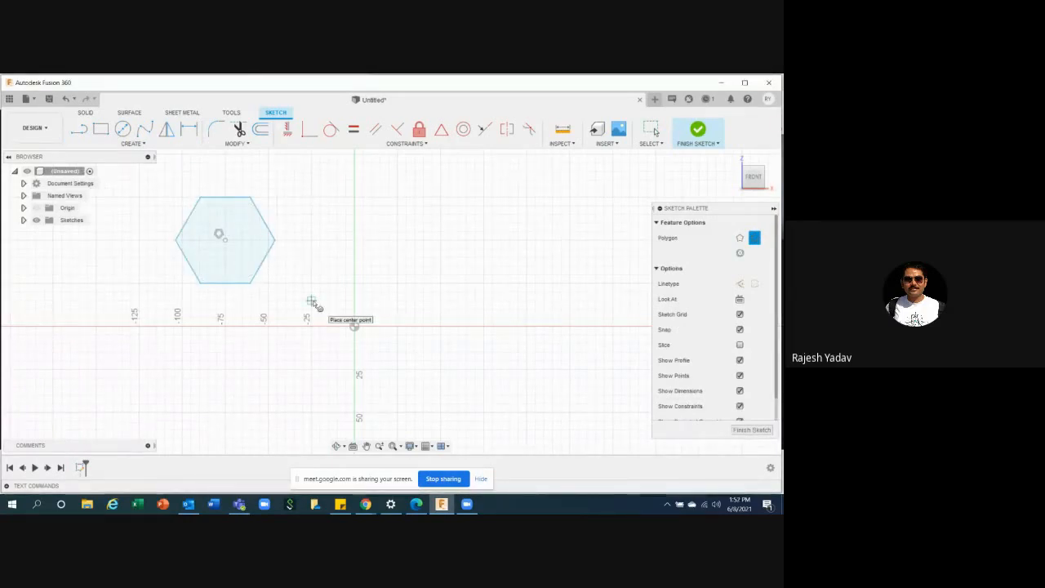
key(Escape)
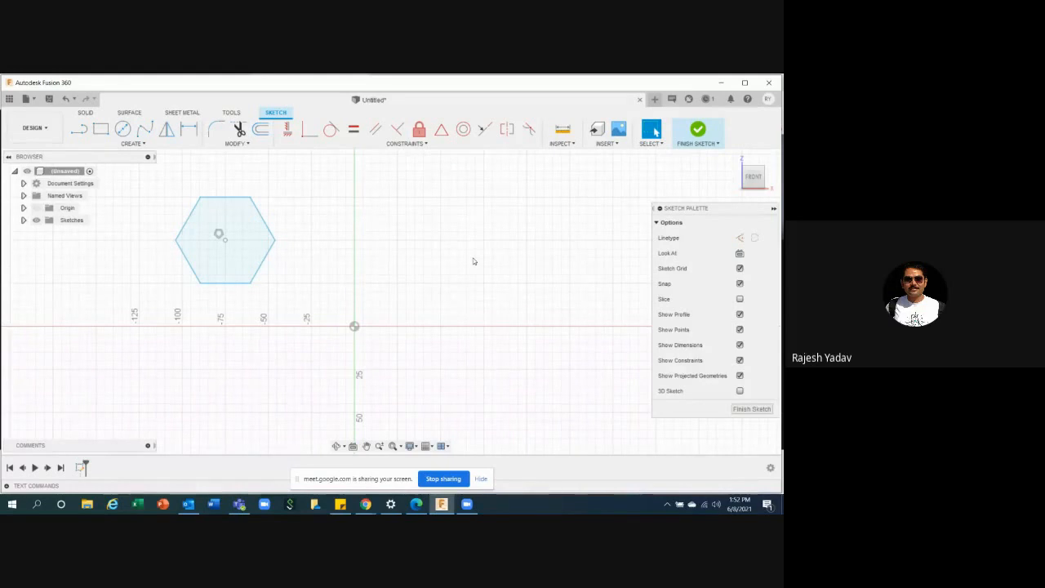
click(159, 145)
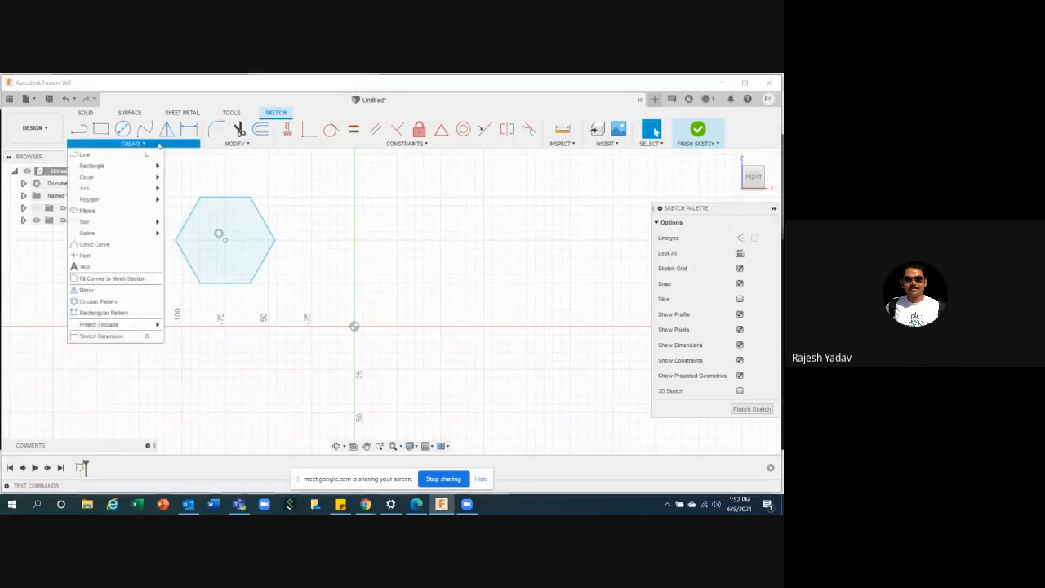
click(99, 291)
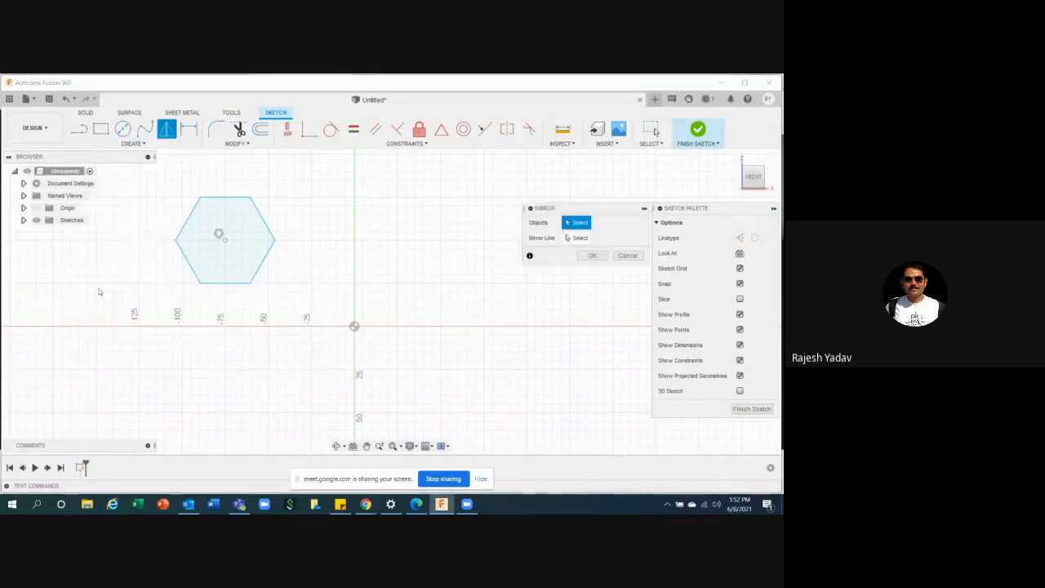
drag(594, 213, 494, 218)
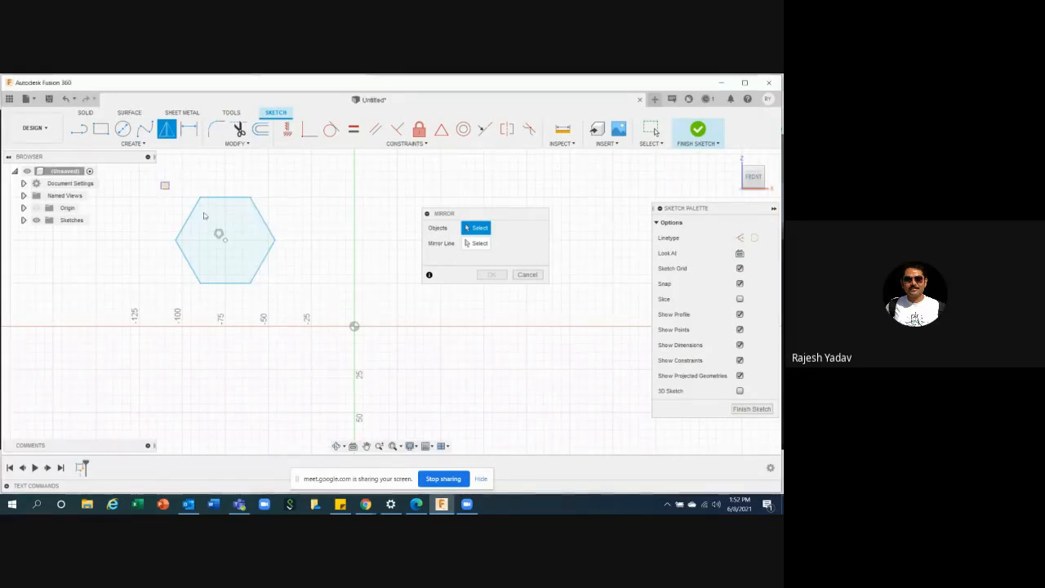
drag(160, 182, 320, 306)
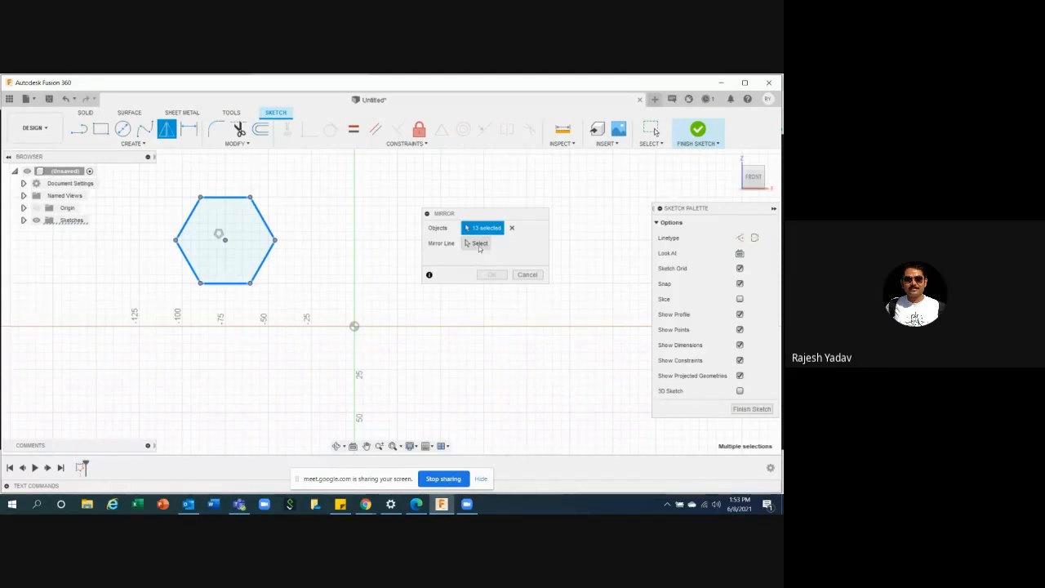
click(479, 245)
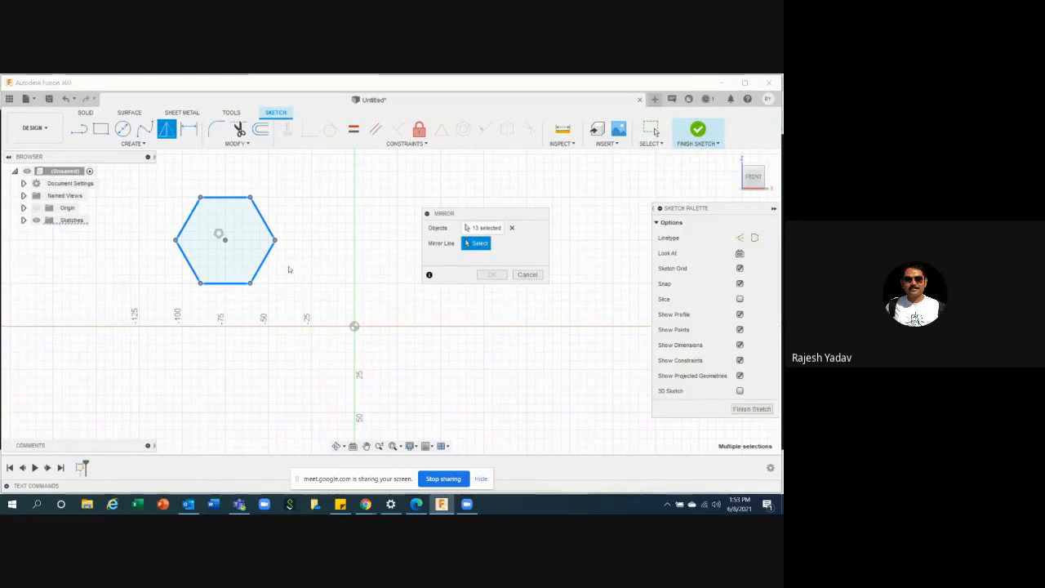
click(527, 274)
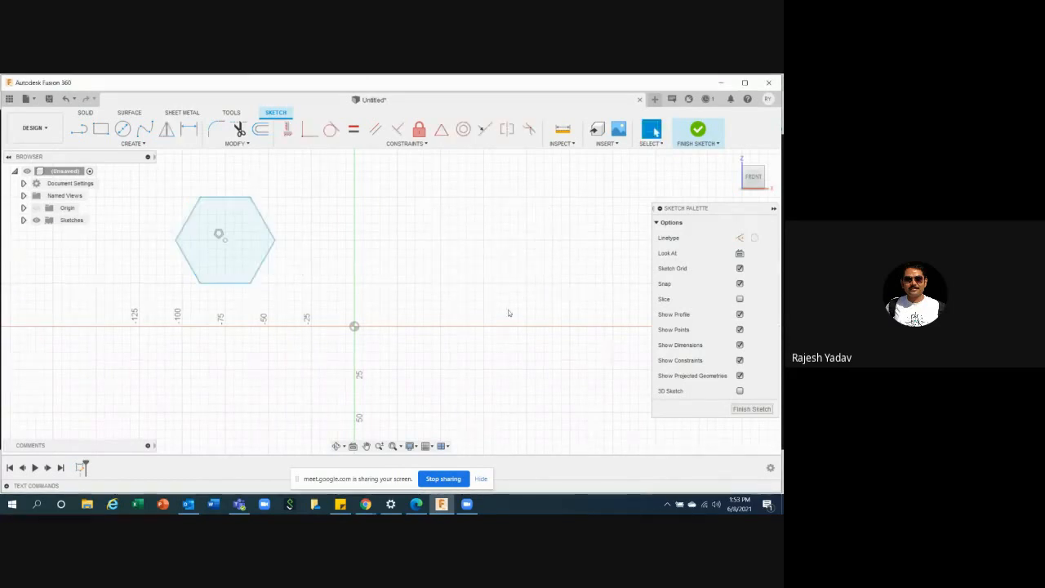
- Sketch a vertical line about 50 mm long on the vertical axis, above the origin and level with the hexagon
click(80, 129)
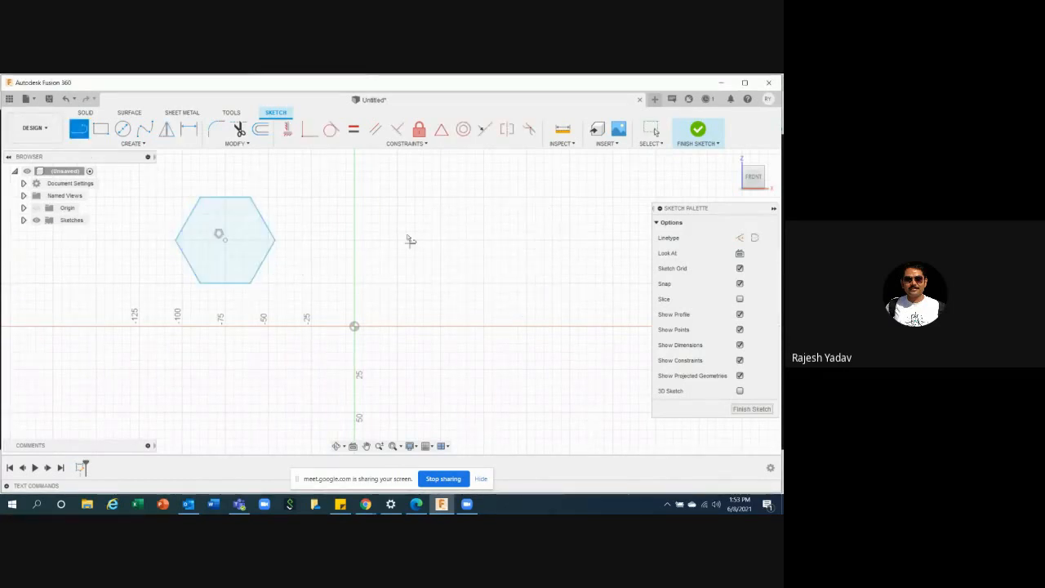
click(354, 199)
click(356, 284)
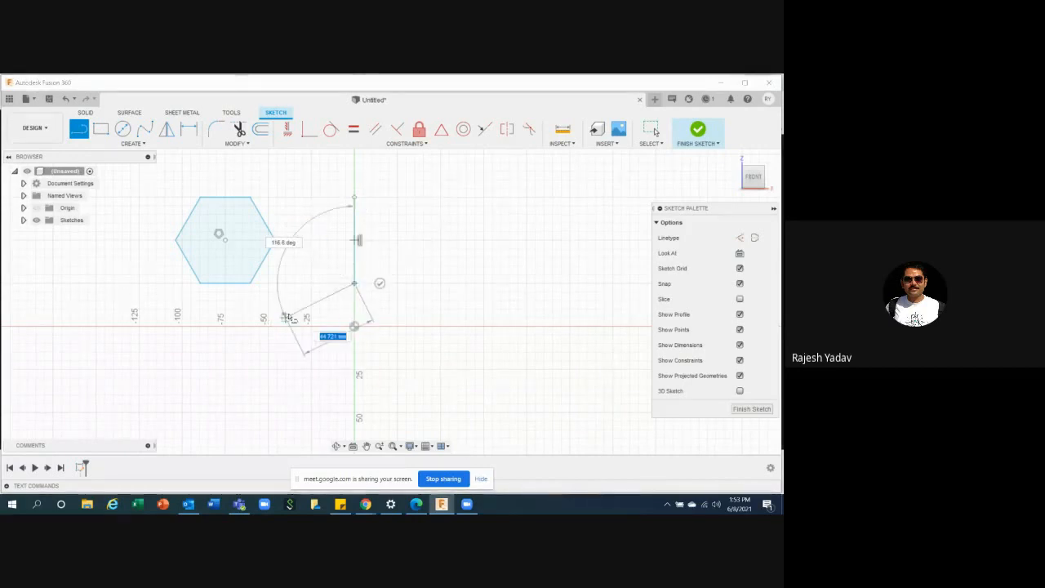
key(Escape)
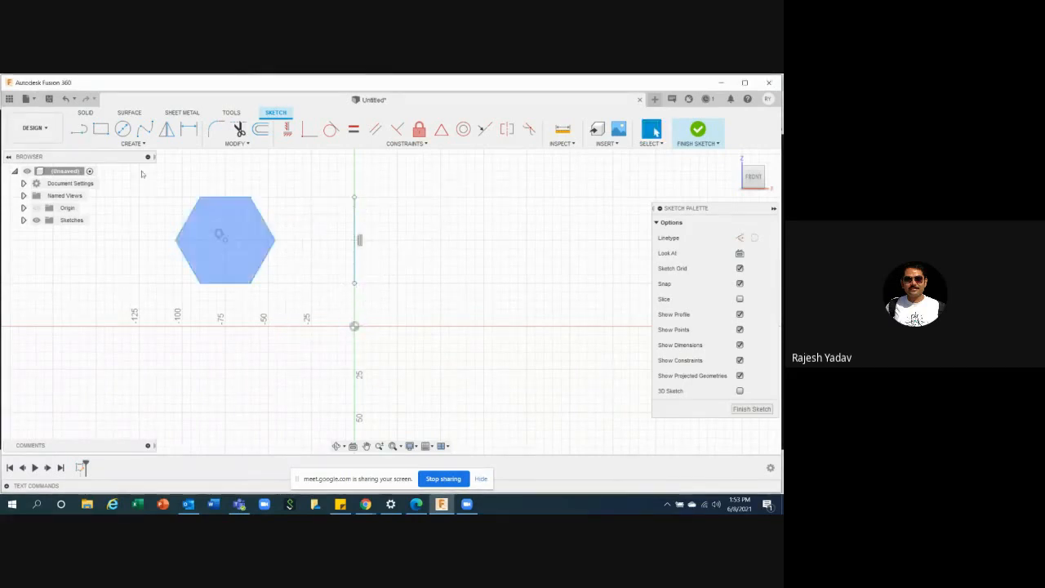
- Sketch a slanted line below the hexagon that crosses the horizontal axis
click(79, 129)
click(294, 300)
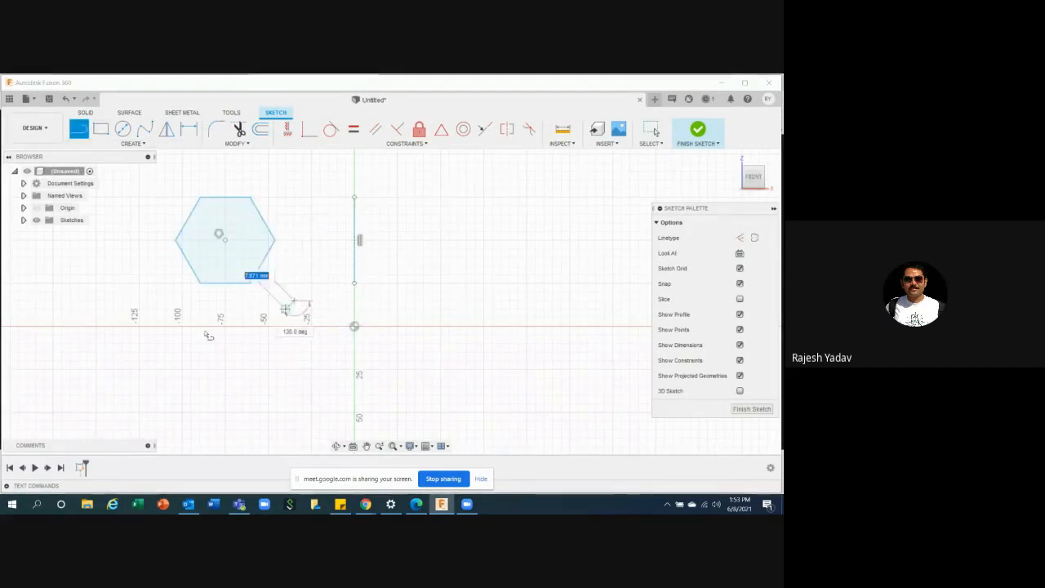
click(166, 352)
key(Escape)
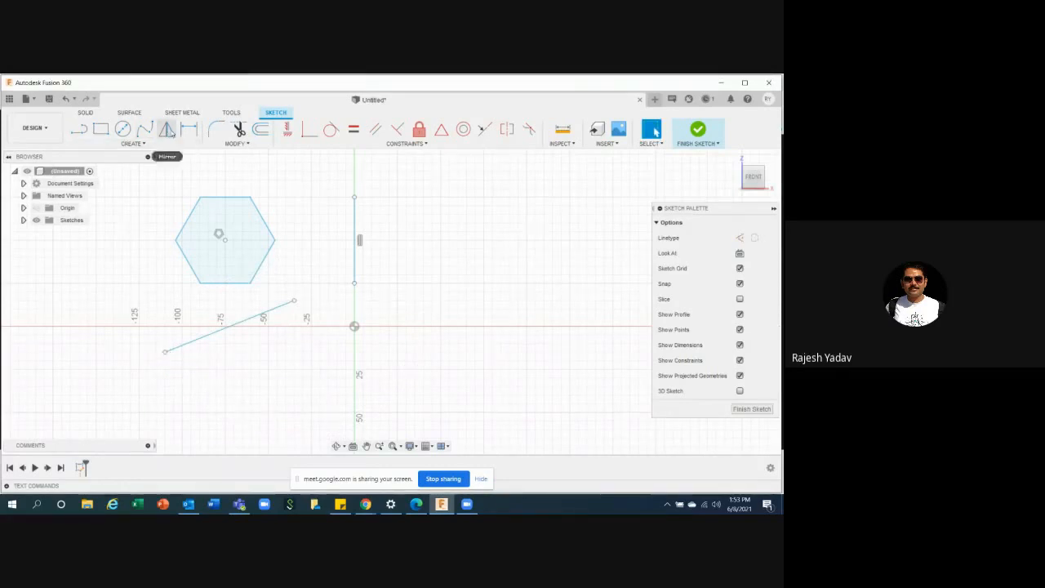
- Set up a mirror of the hexagon's six sides with the vertical line as the mirror line
click(166, 129)
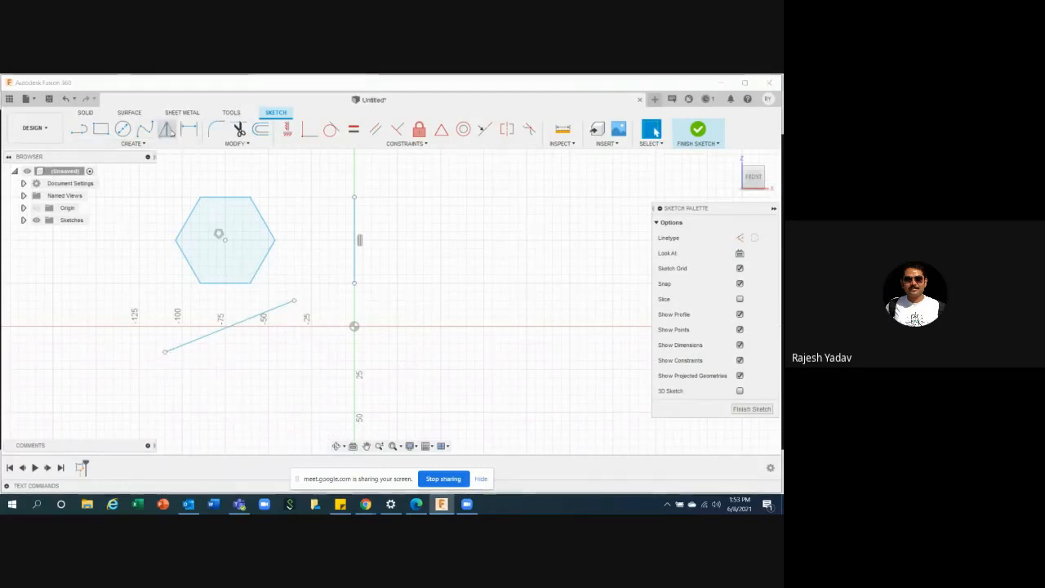
click(195, 212)
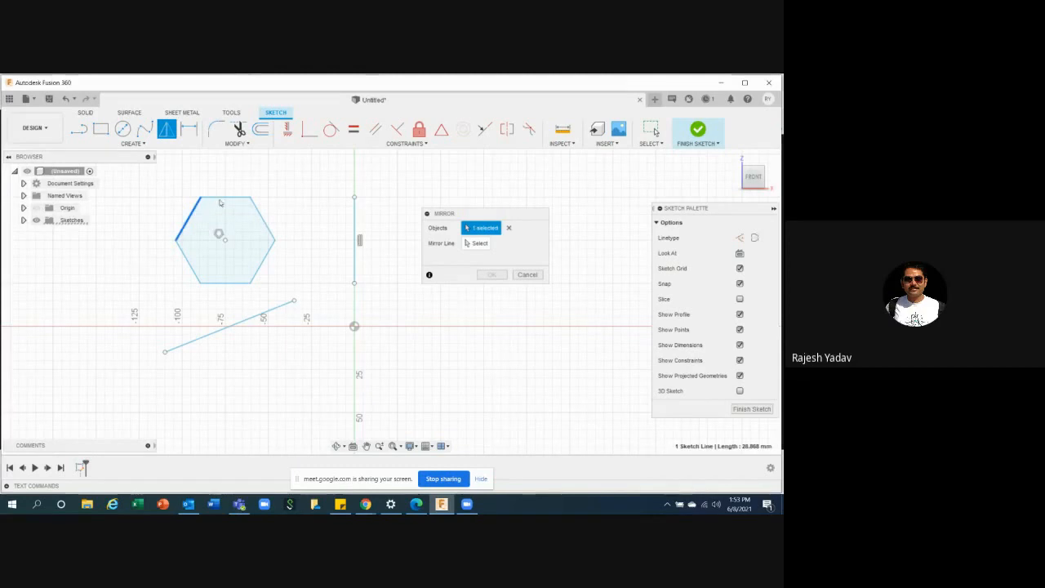
click(222, 199)
click(262, 220)
click(263, 264)
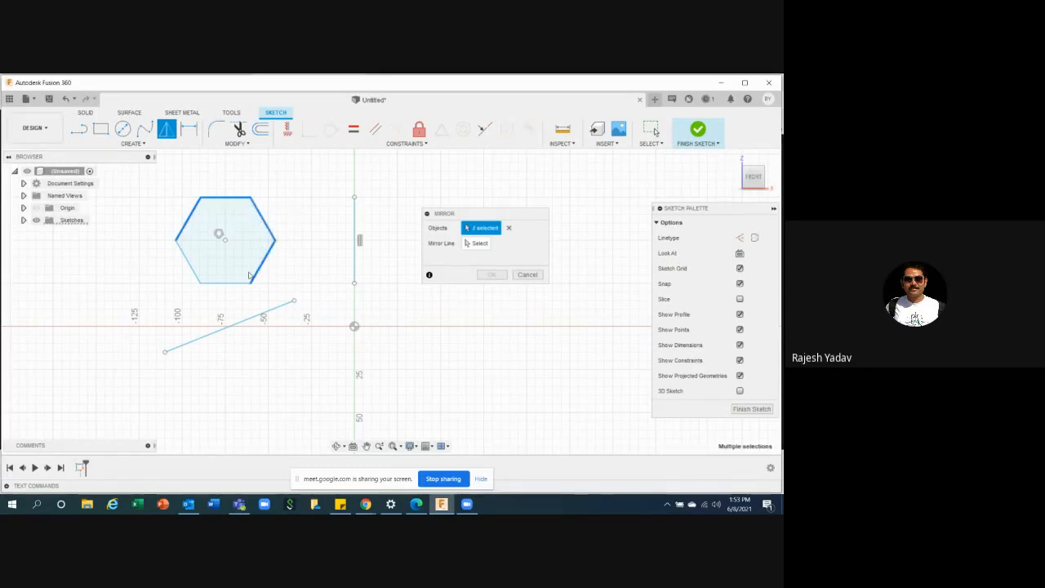
click(228, 284)
click(192, 267)
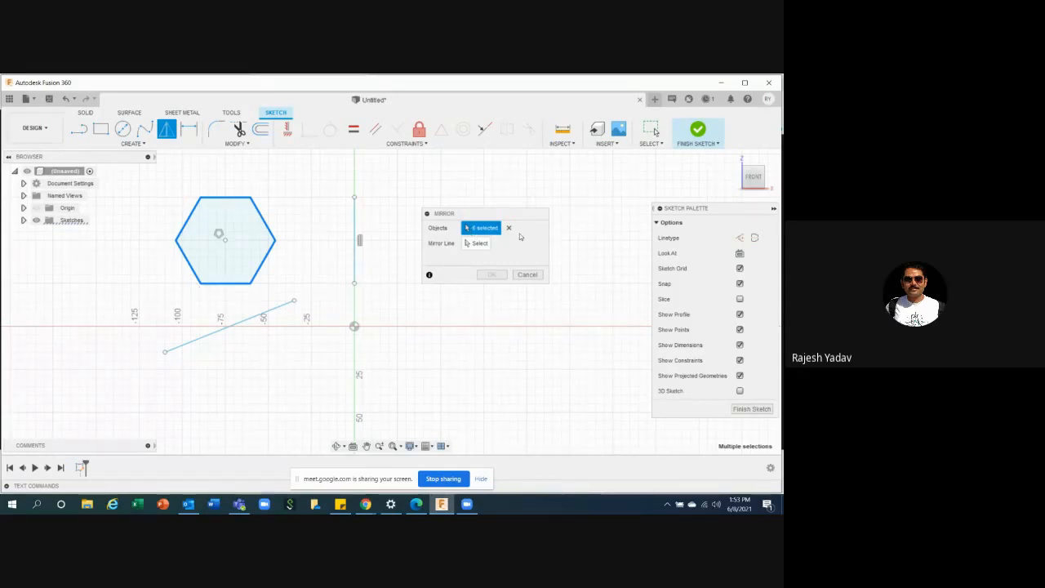
click(484, 248)
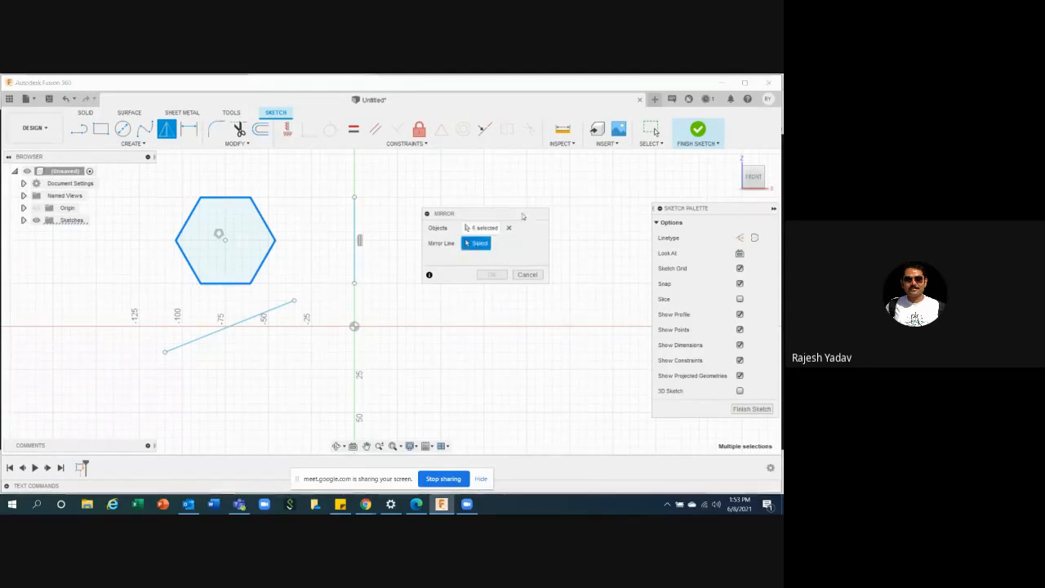
drag(515, 212, 552, 356)
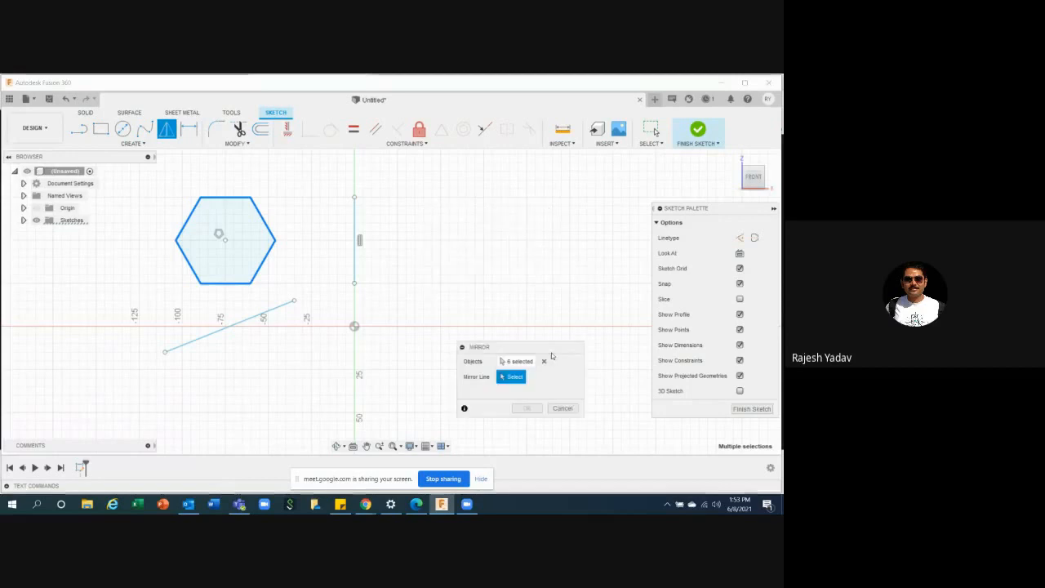
click(355, 263)
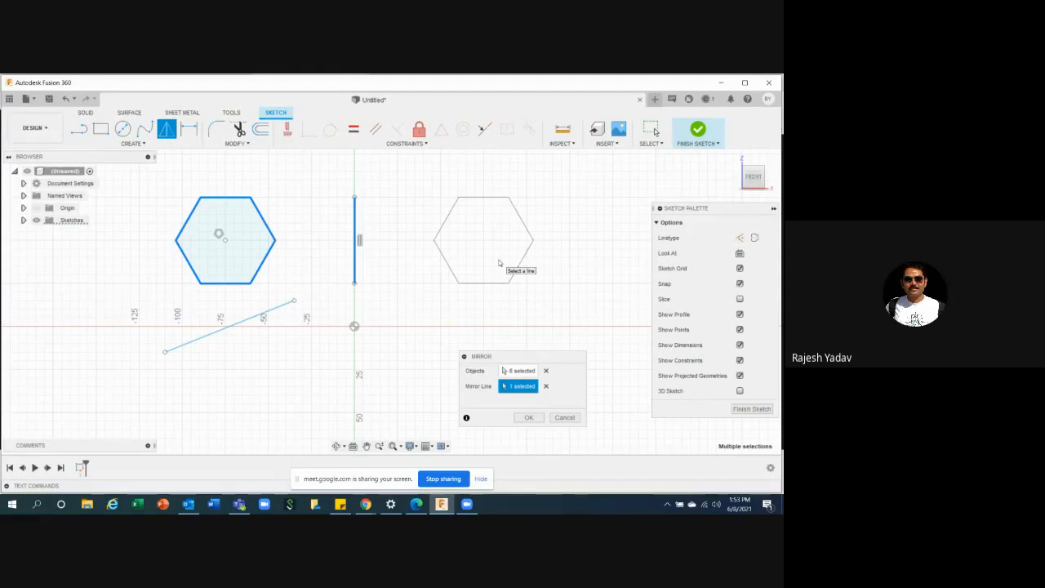
- Try the slanted line as the mirror line, and complete the hexagon's mirror about the vertical line instead
click(545, 386)
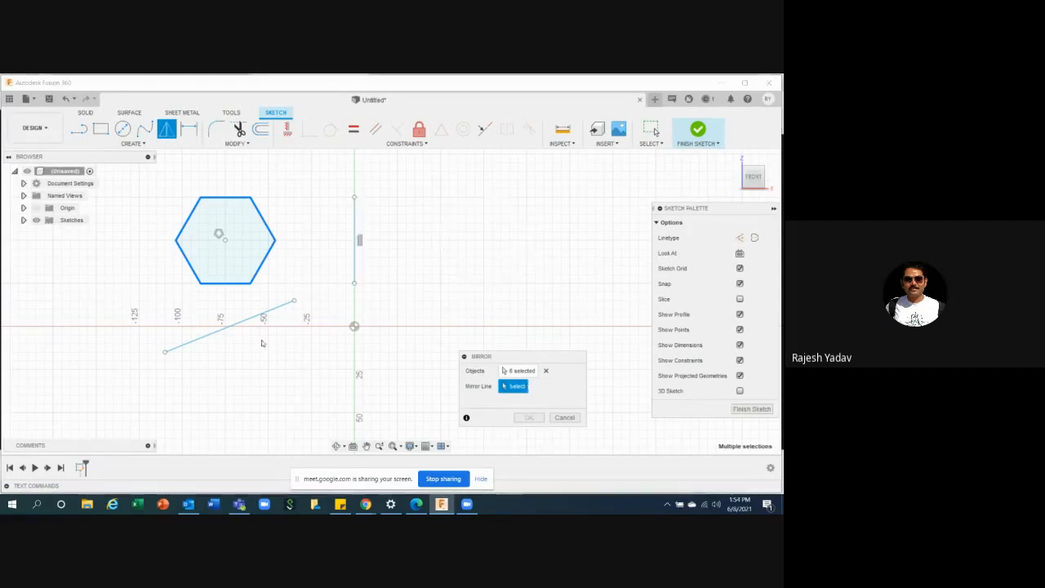
click(238, 323)
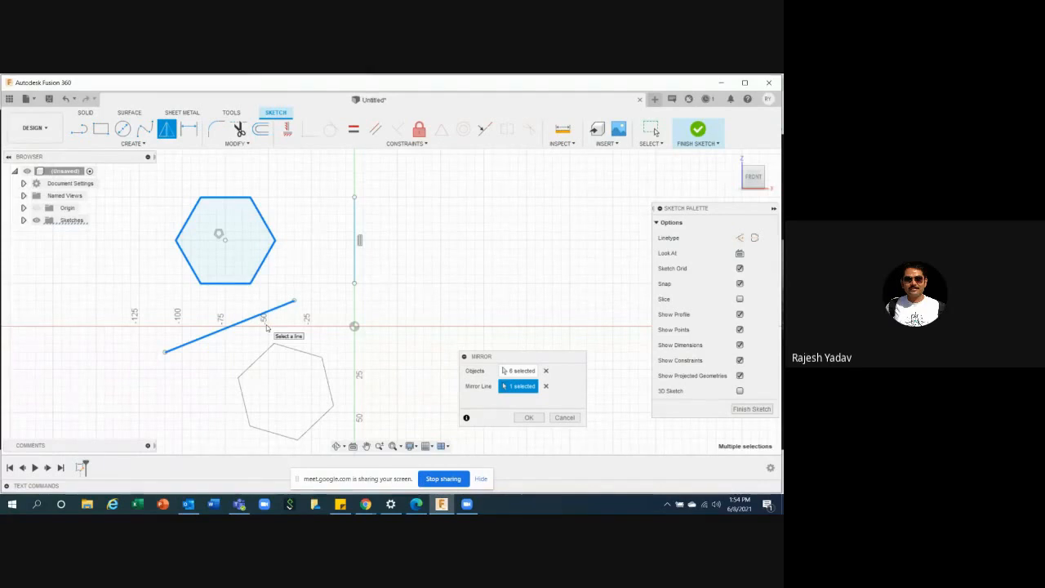
click(545, 386)
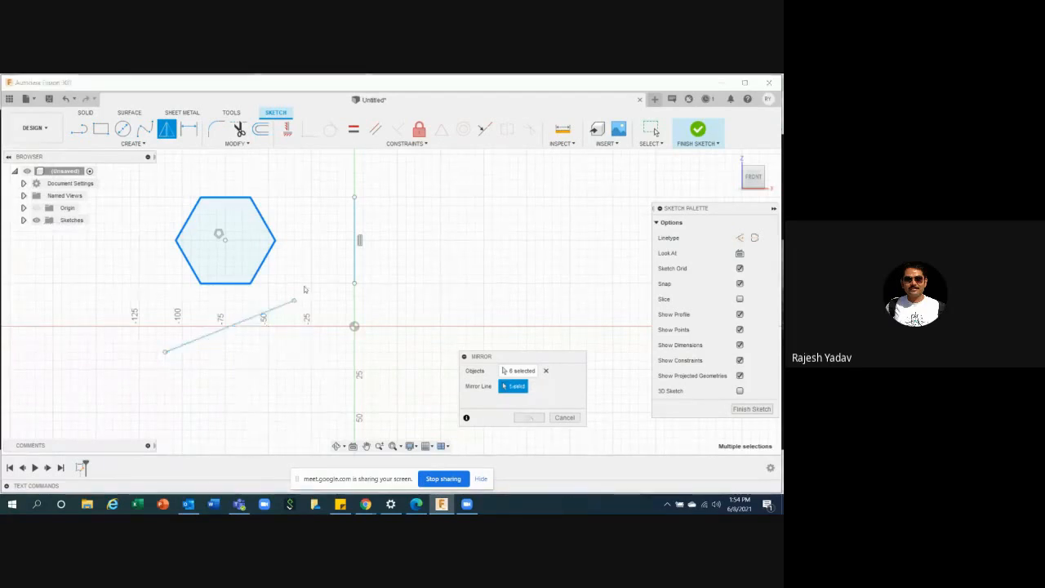
click(354, 264)
key(Return)
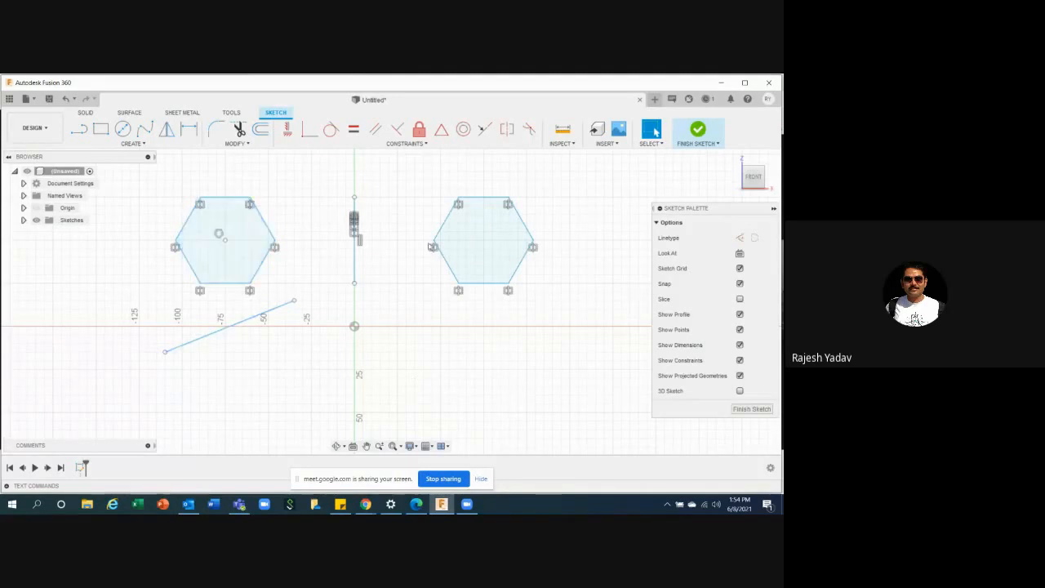
- Delete the vertical mirror line between the two hexagons and undo the deletion
click(355, 272)
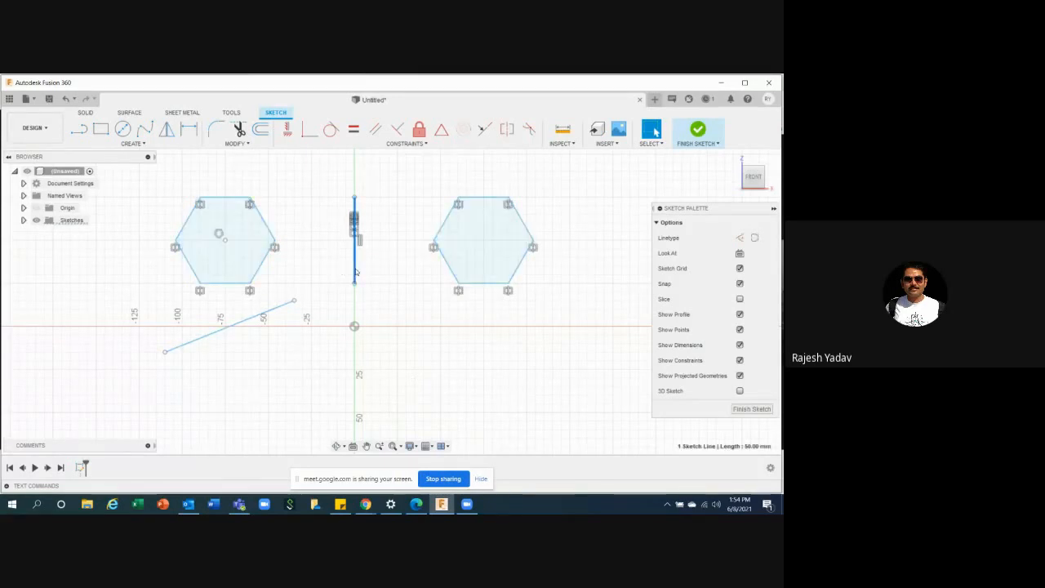
click(427, 350)
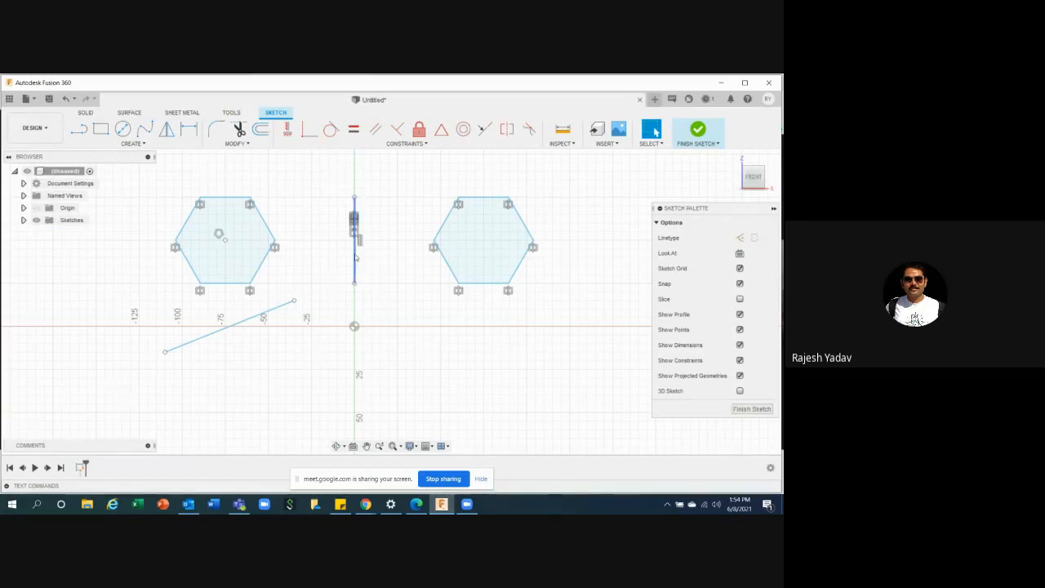
click(355, 257)
key(Delete)
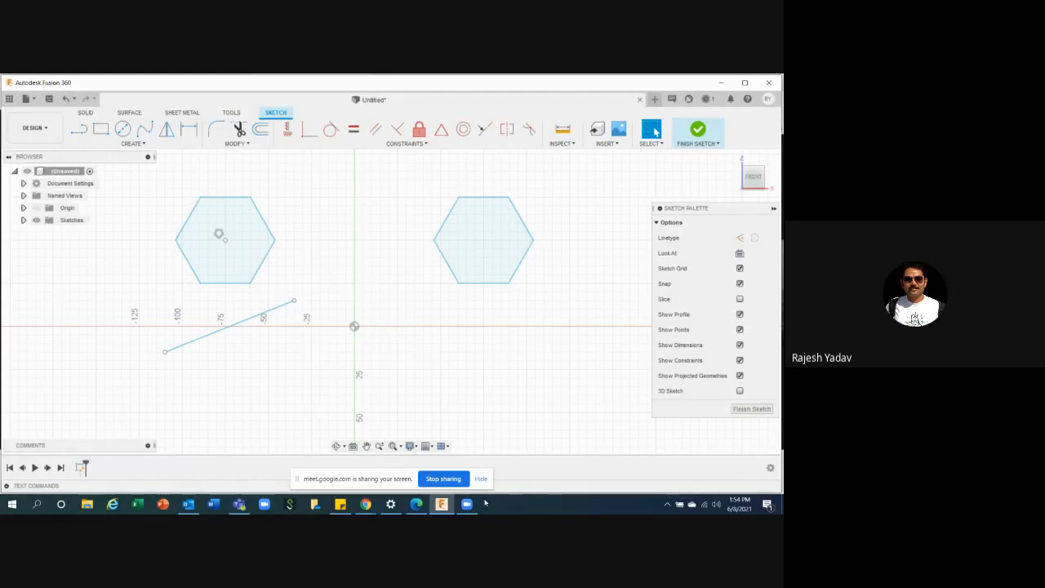
key(ctrl+z)
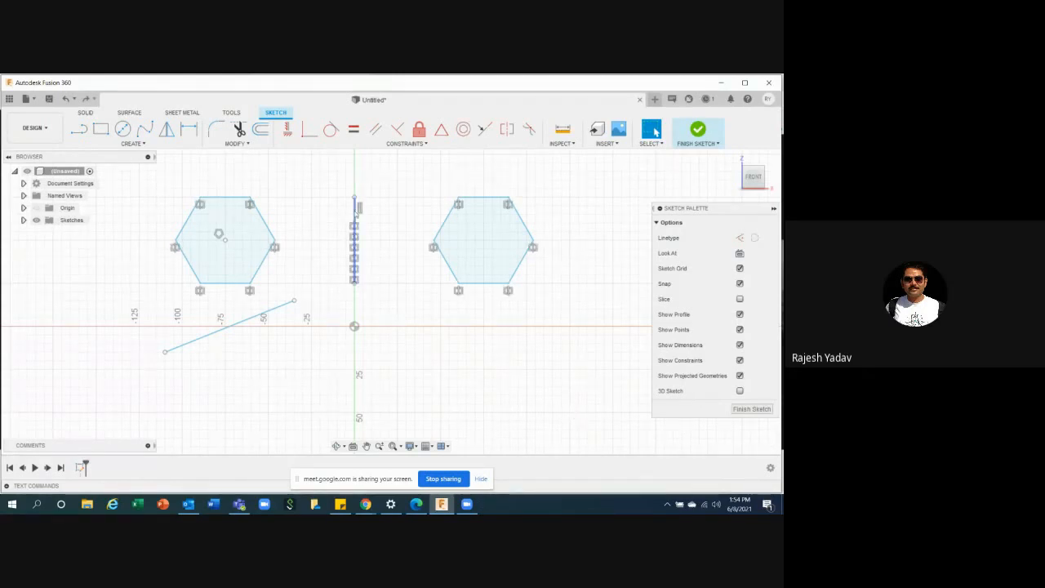
- Undo the hexagon's mirror and the slanted line, keeping the original hexagon and the vertical line
click(356, 207)
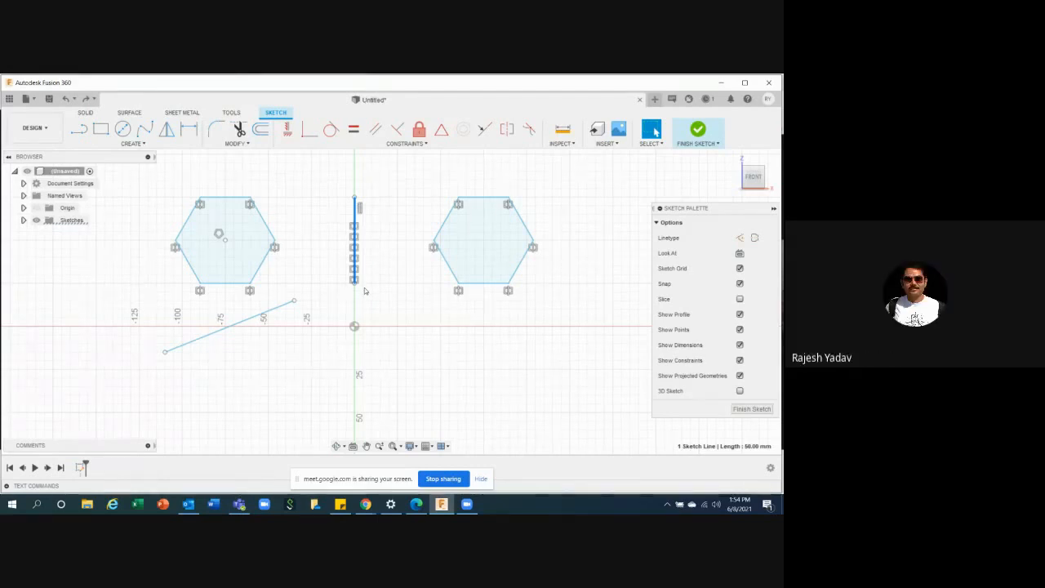
key(ctrl+z)
key(ctrl+z)
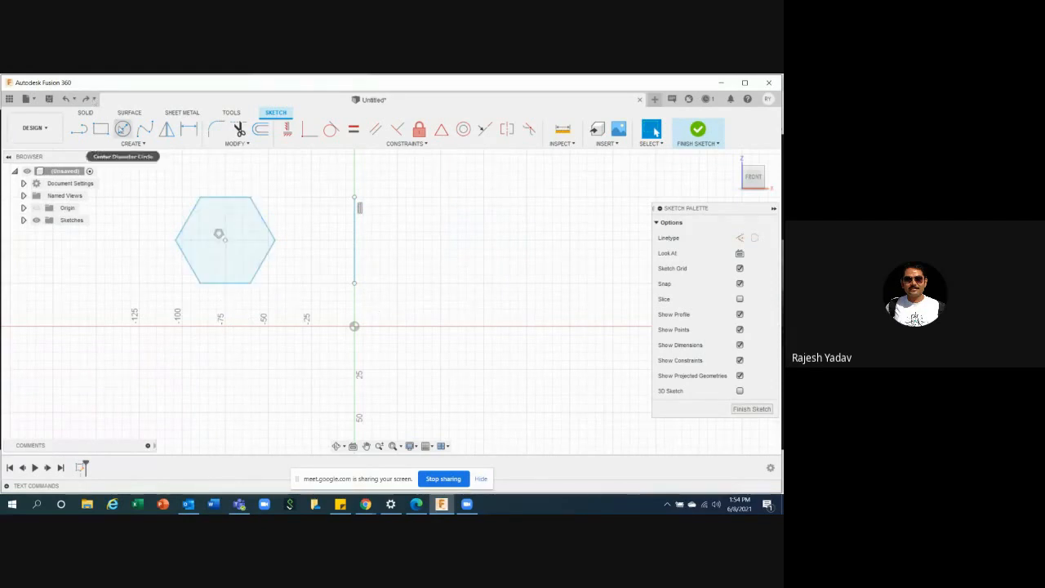
- Sketch a circle about 25 mm in diameter at the hexagon's centre
click(122, 129)
click(224, 238)
text(25.980)
key(Return)
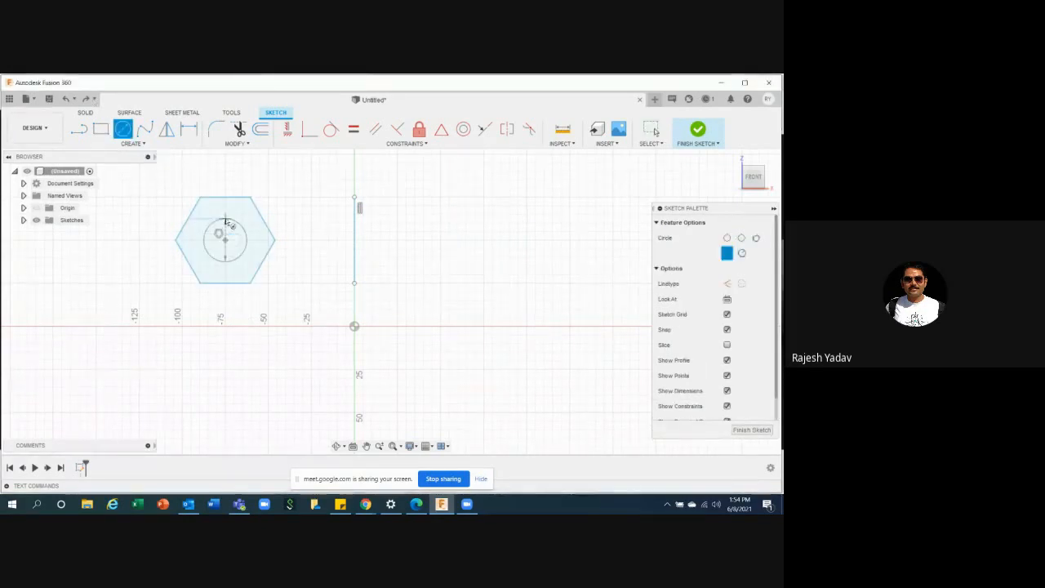
key(Escape)
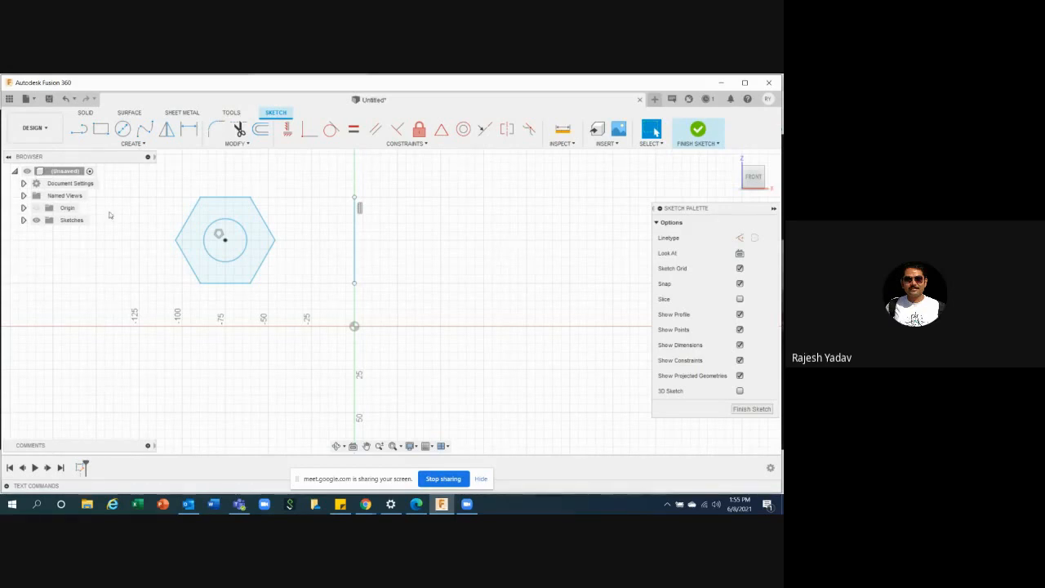
- Try pasting a copy of the hexagon and its inner circle 150 mm along X, beyond the vertical line
drag(149, 178, 300, 306)
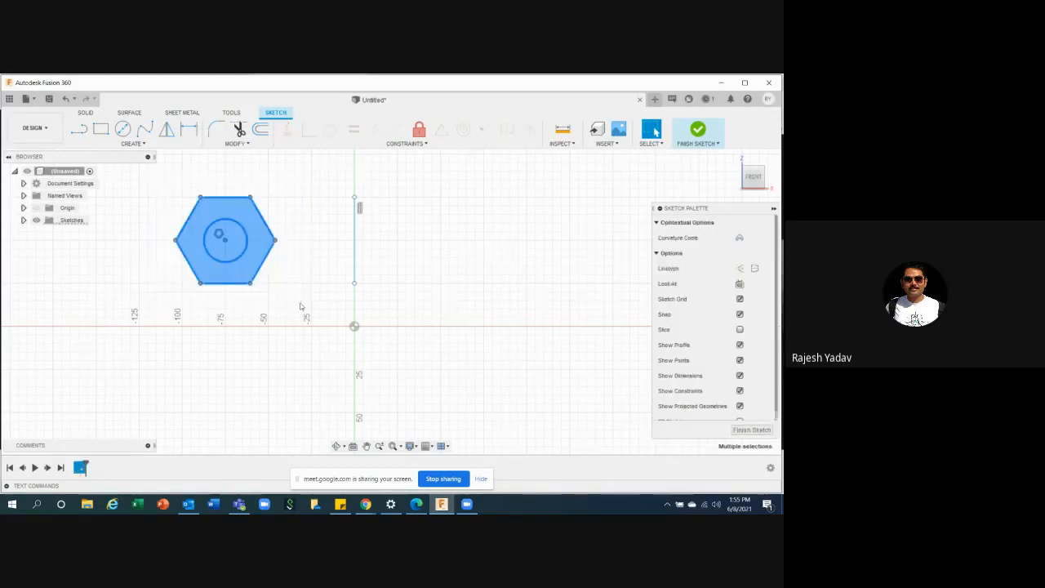
right_click(194, 254)
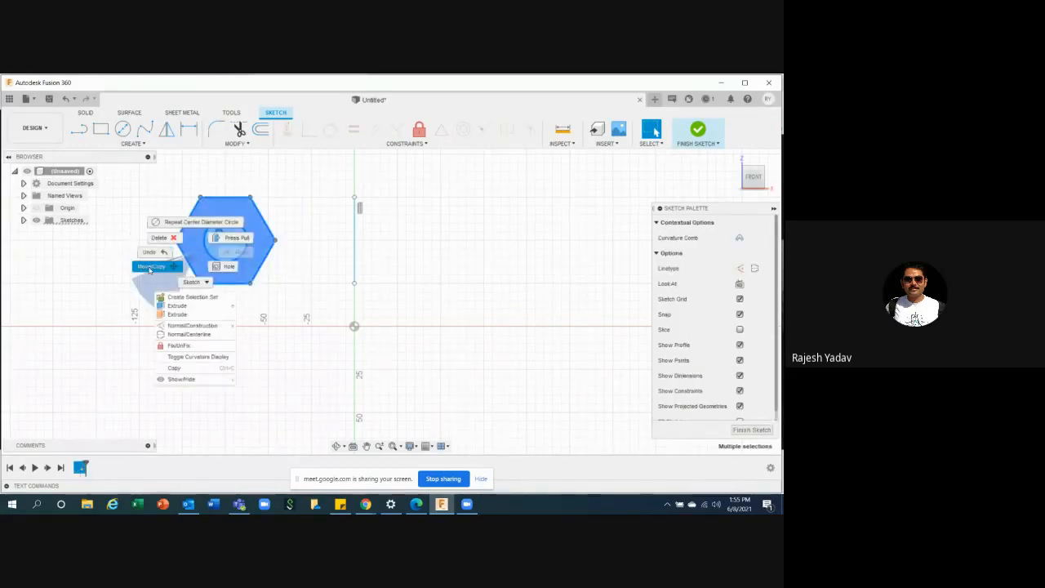
click(179, 367)
right_click(131, 281)
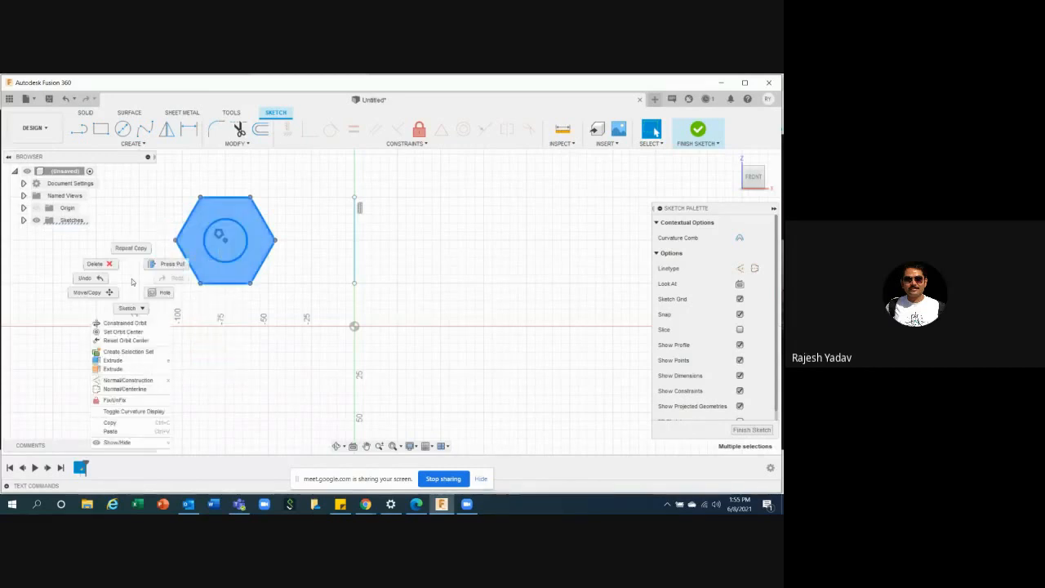
click(126, 431)
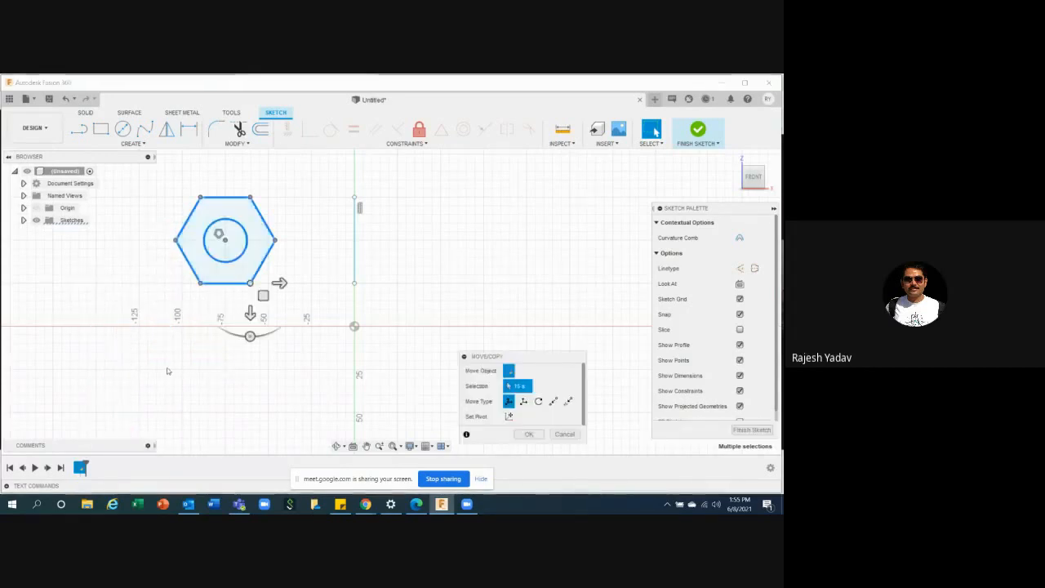
drag(276, 283, 523, 283)
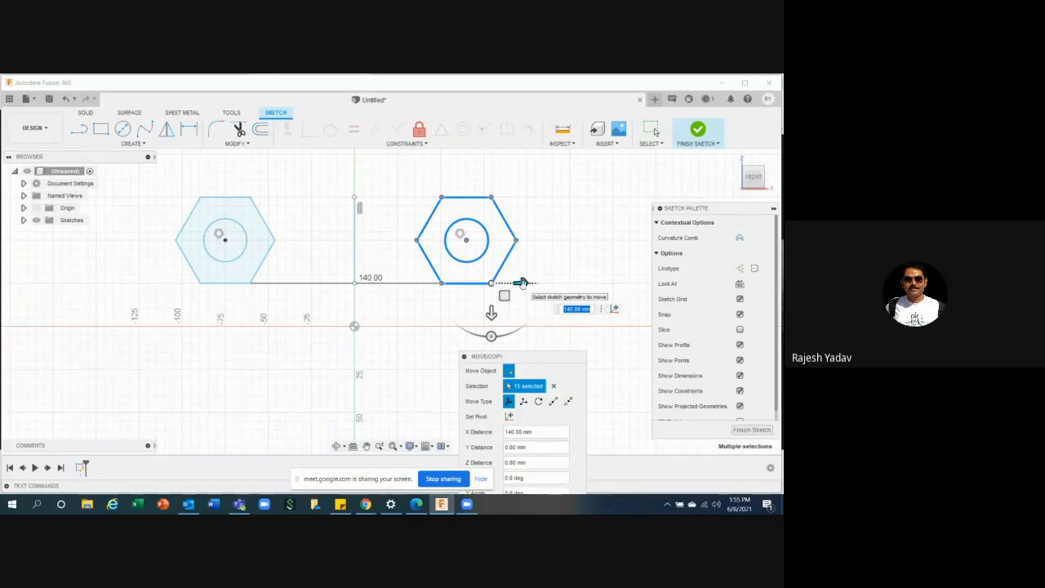
drag(521, 282, 538, 283)
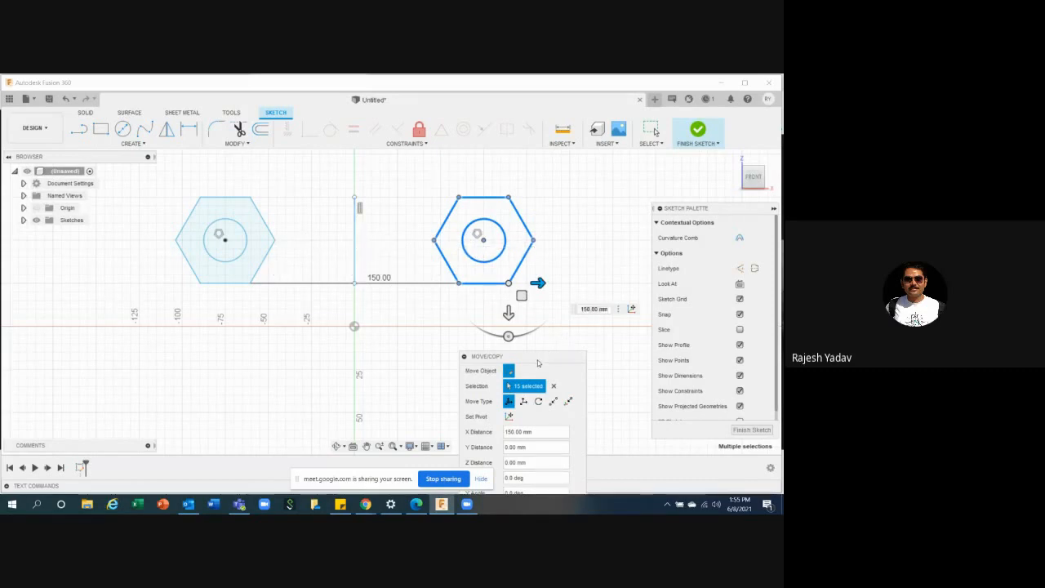
drag(490, 356, 392, 180)
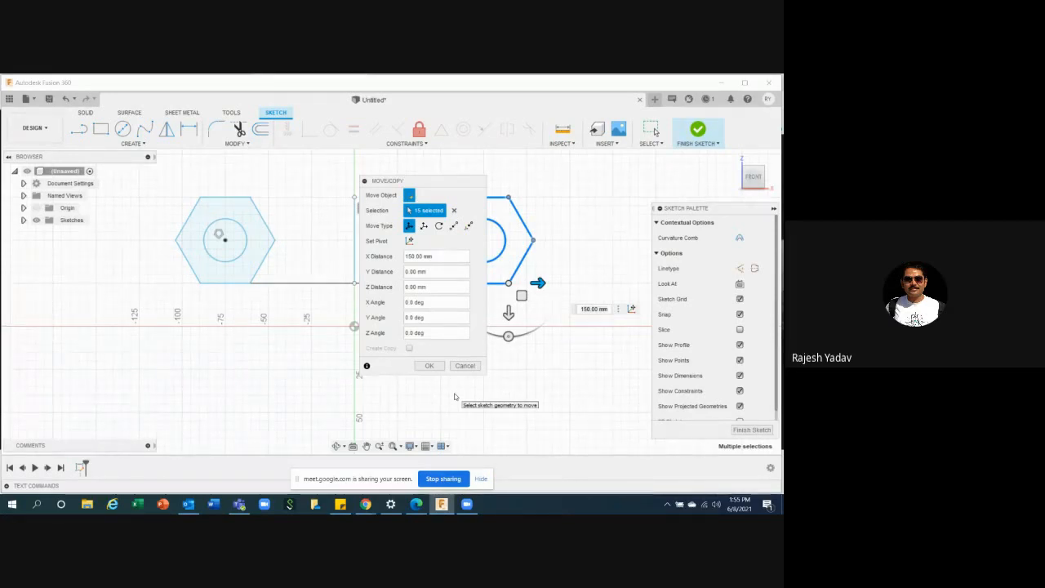
click(464, 365)
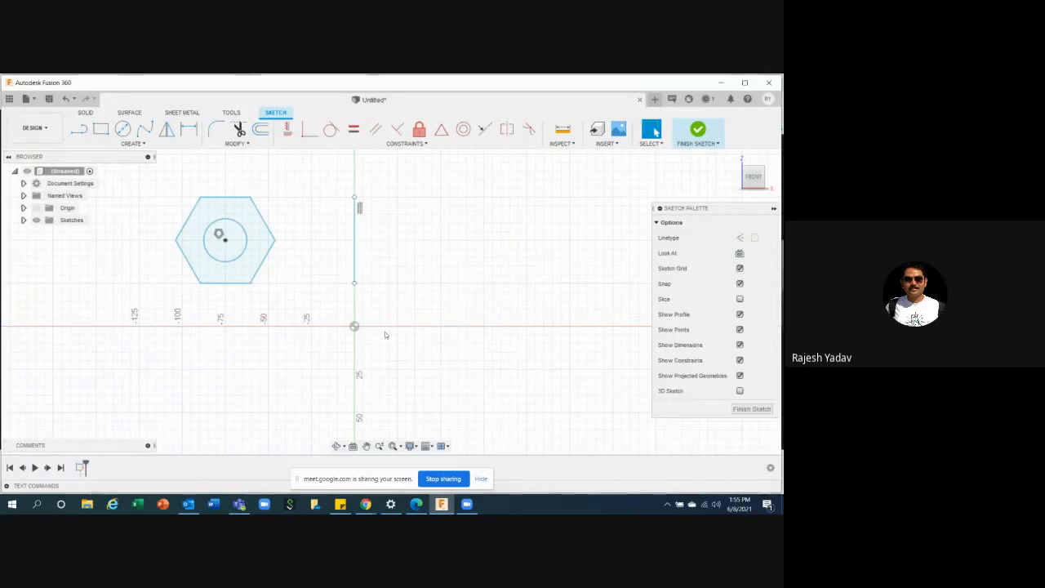
- Mirror the hexagon and its inner circle about the vertical line
click(167, 129)
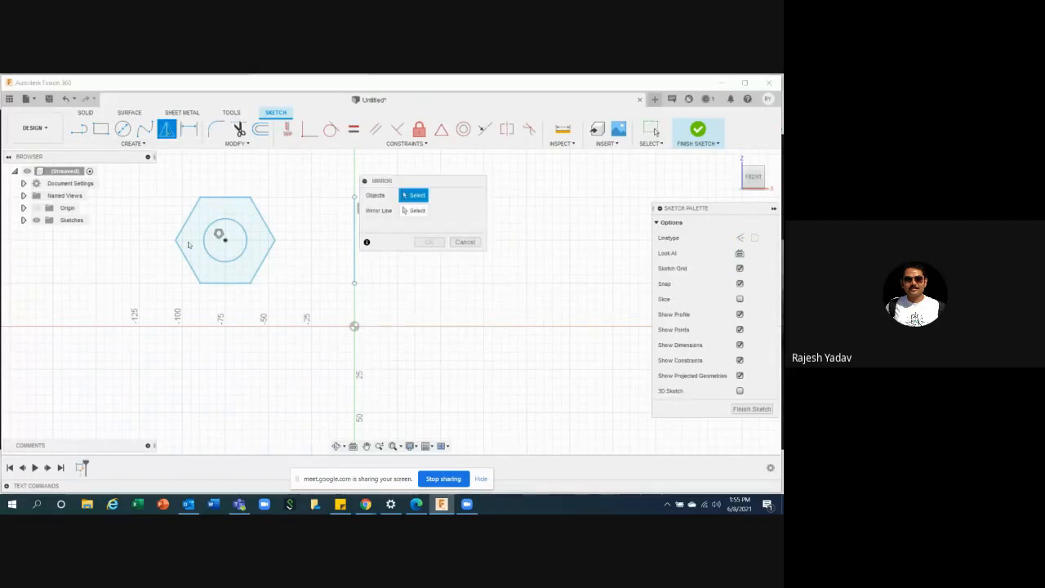
drag(140, 168, 307, 310)
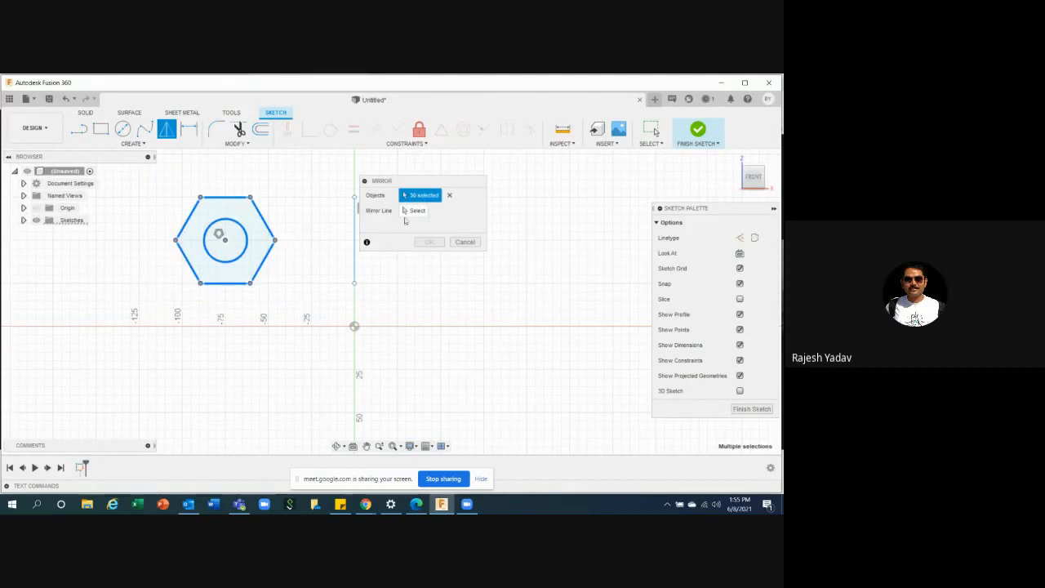
drag(400, 181, 510, 214)
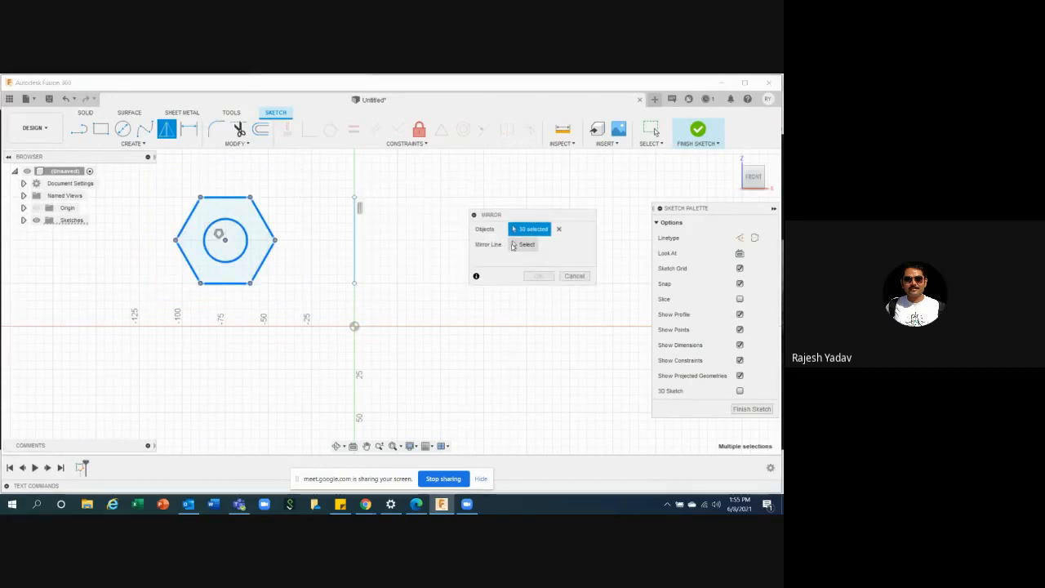
click(527, 245)
click(353, 259)
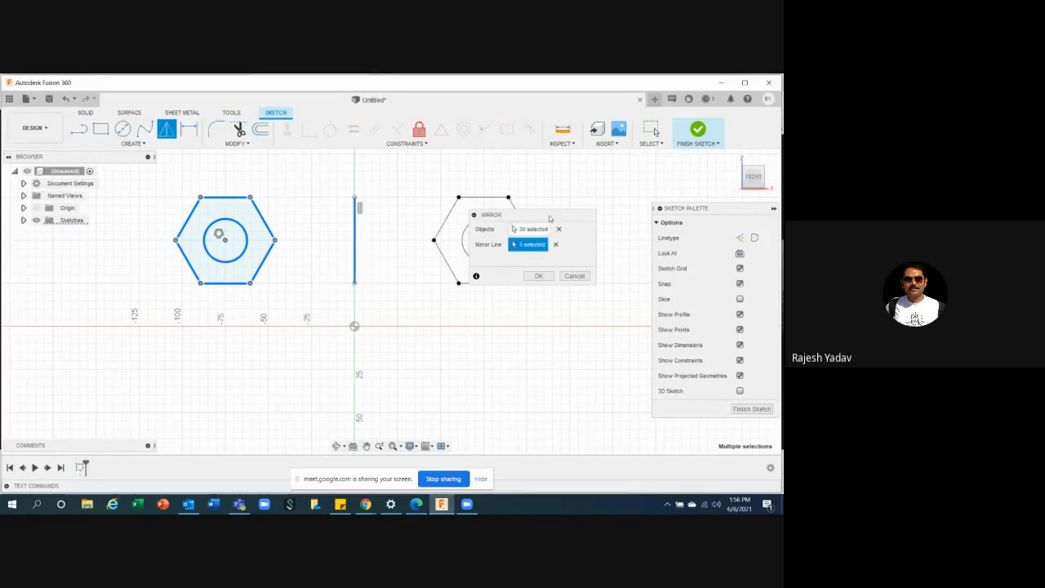
drag(494, 214, 414, 343)
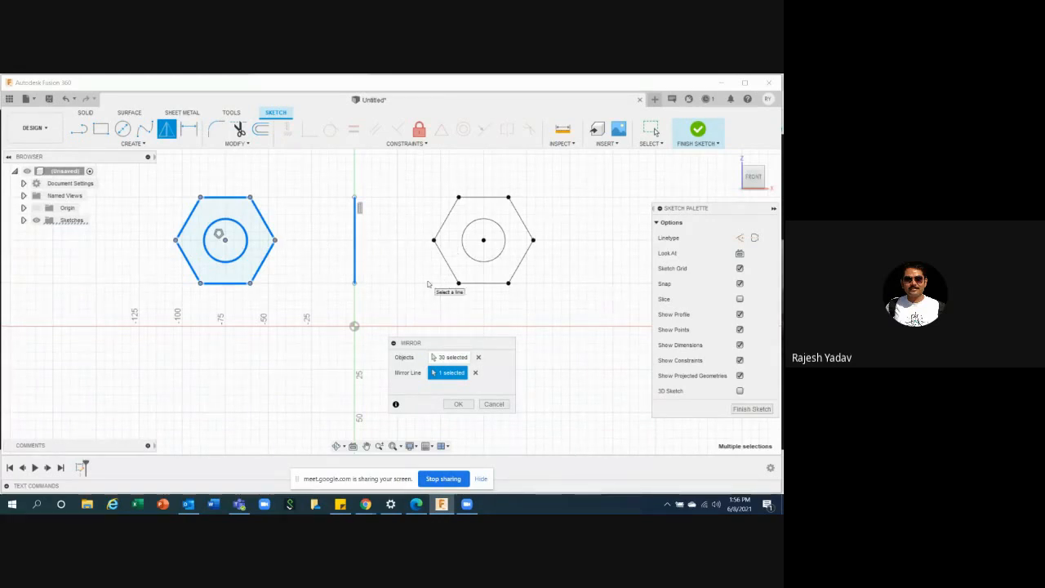
click(458, 404)
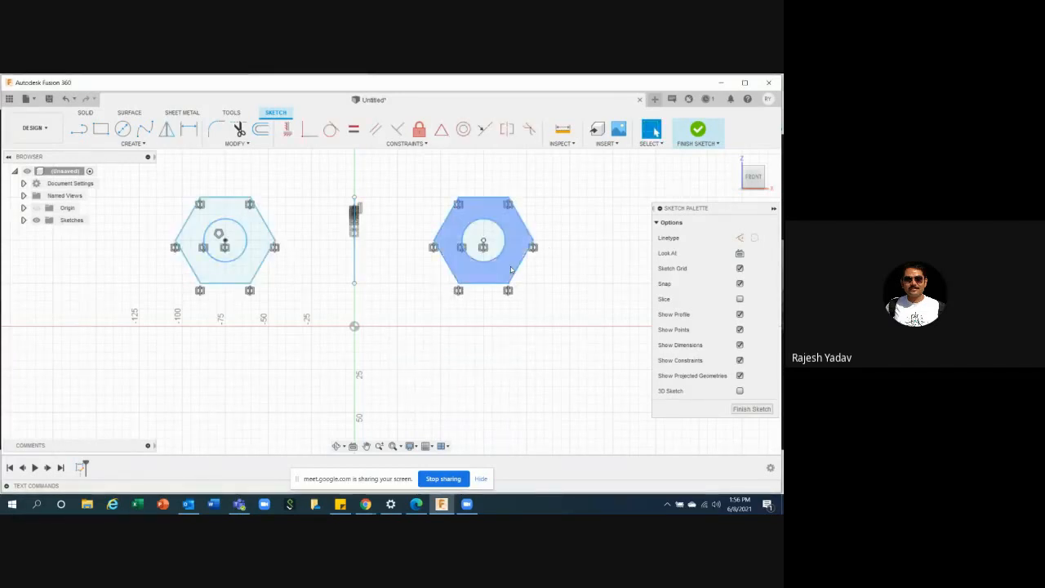
- Convert the vertical mirror line to a construction line and finish the sketch
click(355, 261)
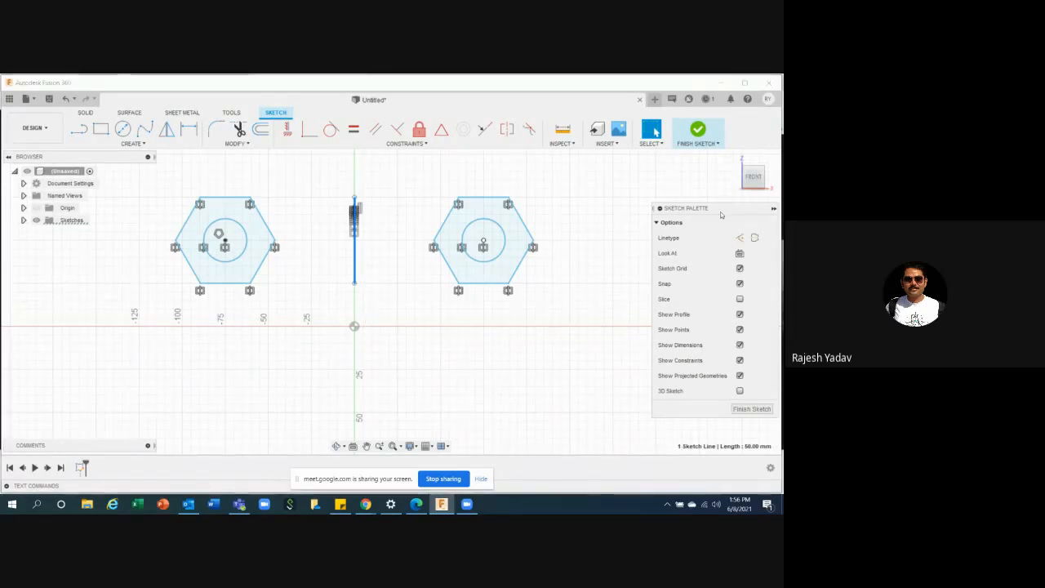
drag(726, 209, 668, 207)
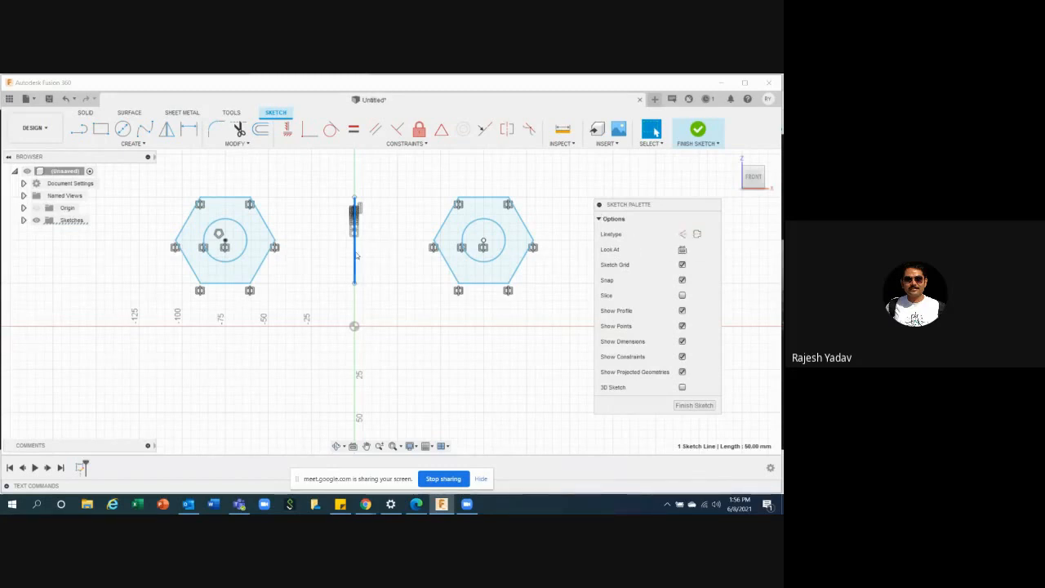
click(682, 234)
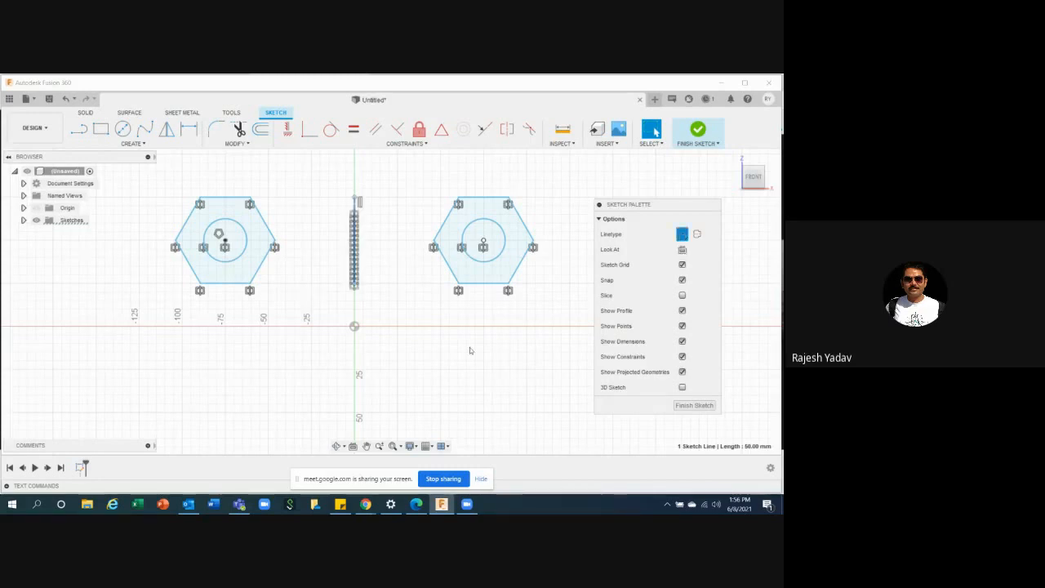
click(694, 405)
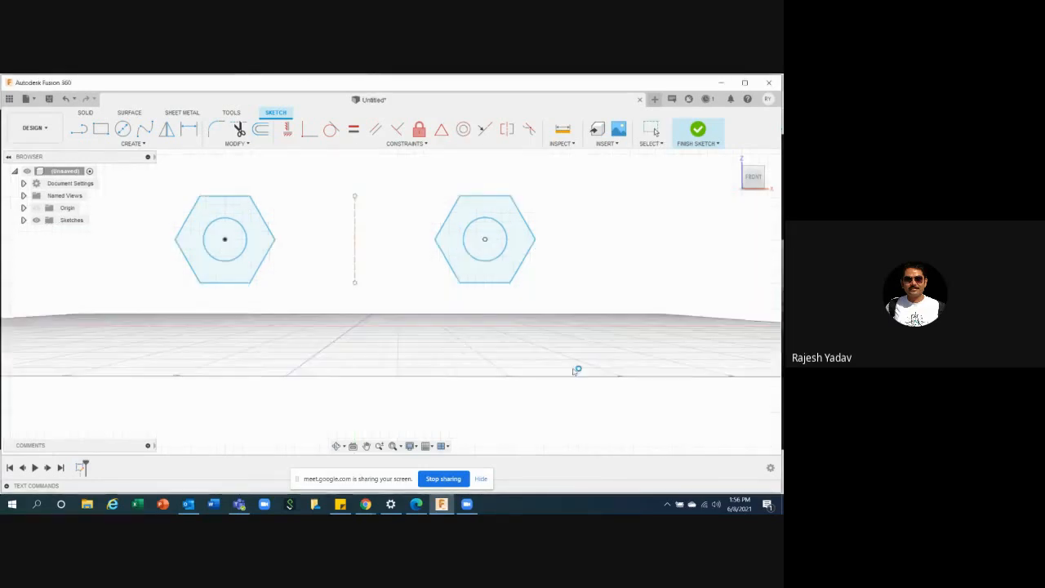
mouse_move(408, 244)
shift+middle_down()
mouse_move(398, 191)
mouse_move(382, 228)
shift+middle_up()
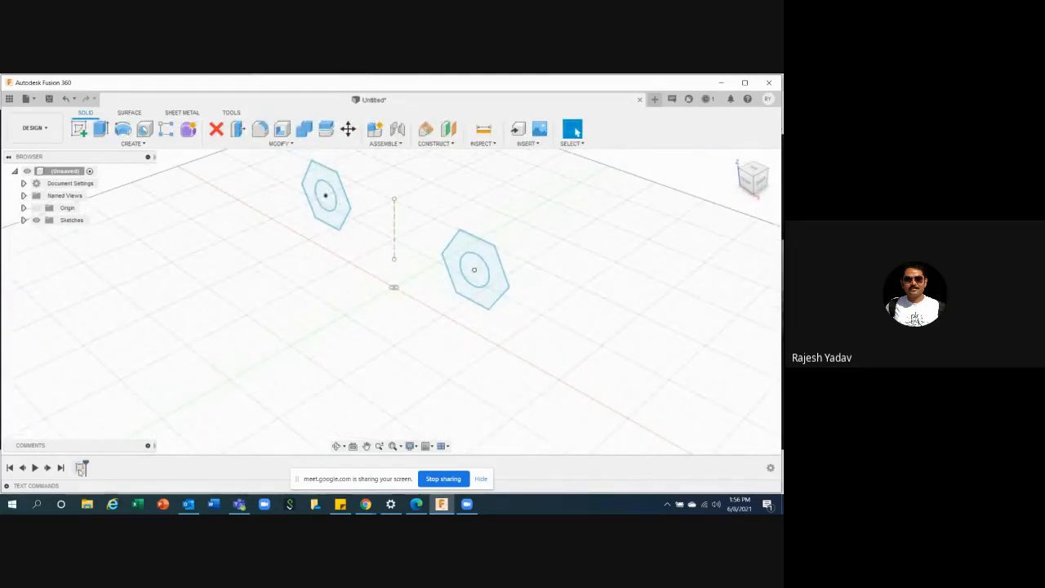
- Reopen the sketch with the two mirrored hexagons for editing
double_click(81, 467)
scroll(393, 258, up, 5)
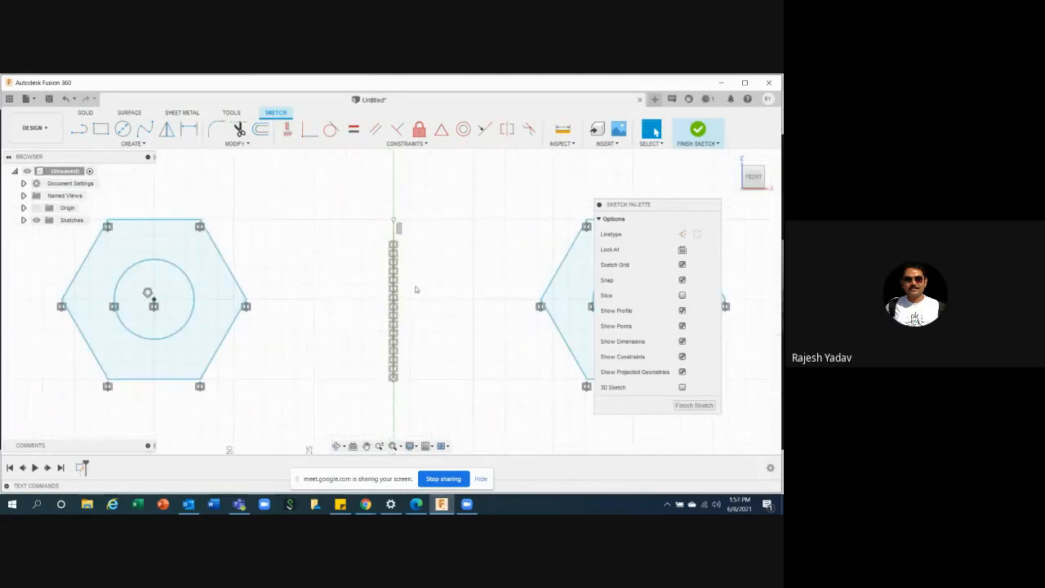
scroll(376, 318, up, 2)
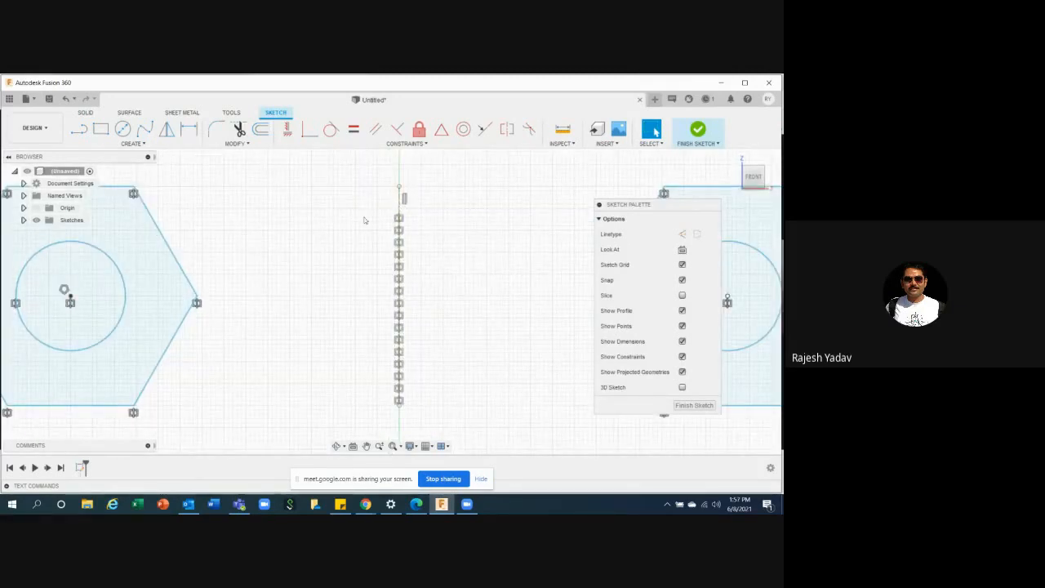
scroll(365, 220, down, 3)
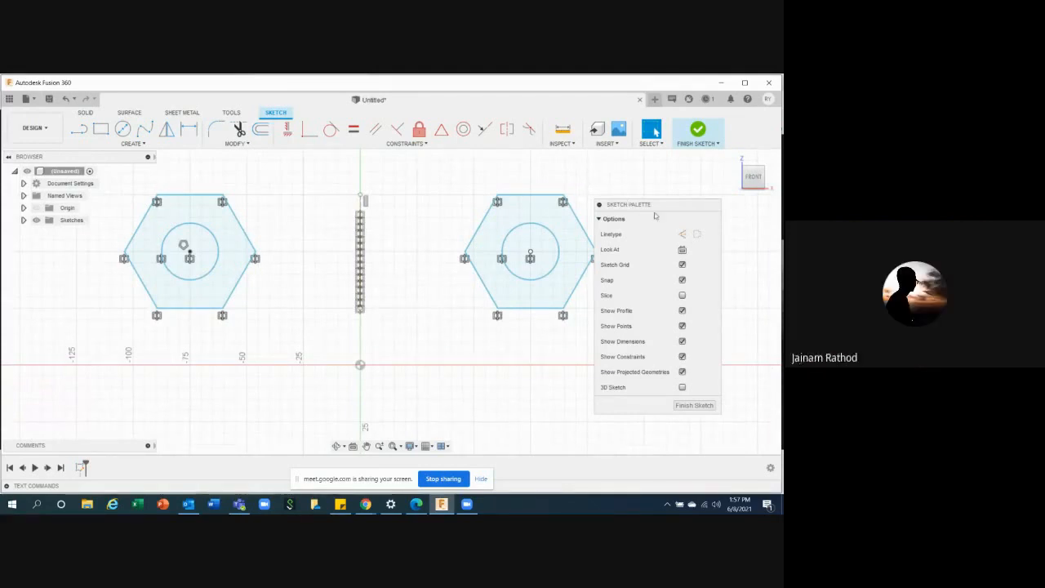
drag(662, 207, 693, 208)
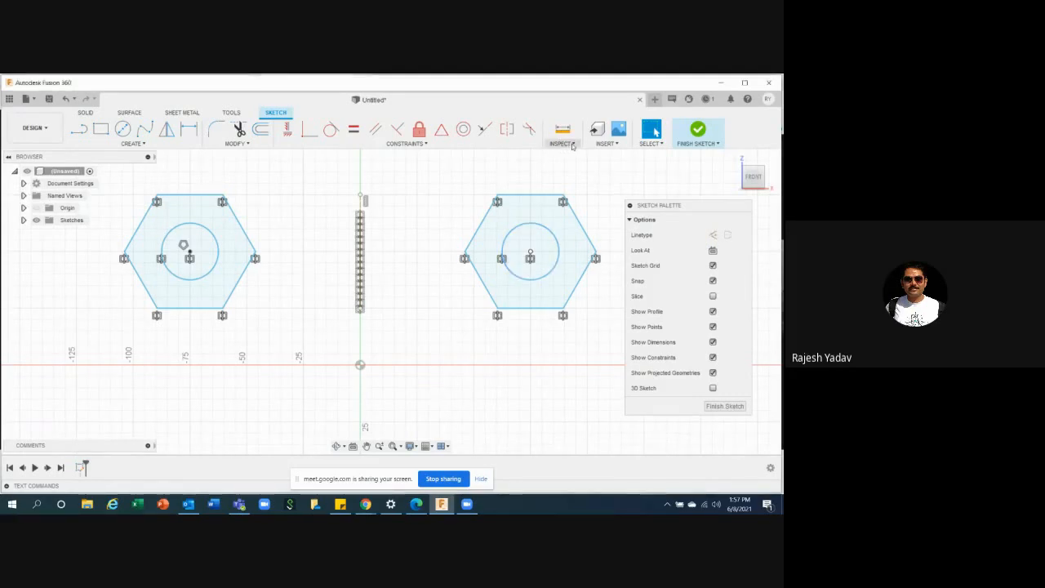
- Measure from the original hexagon's inner corner to the mirror line, and to the mirrored hexagon's facing corner
click(572, 145)
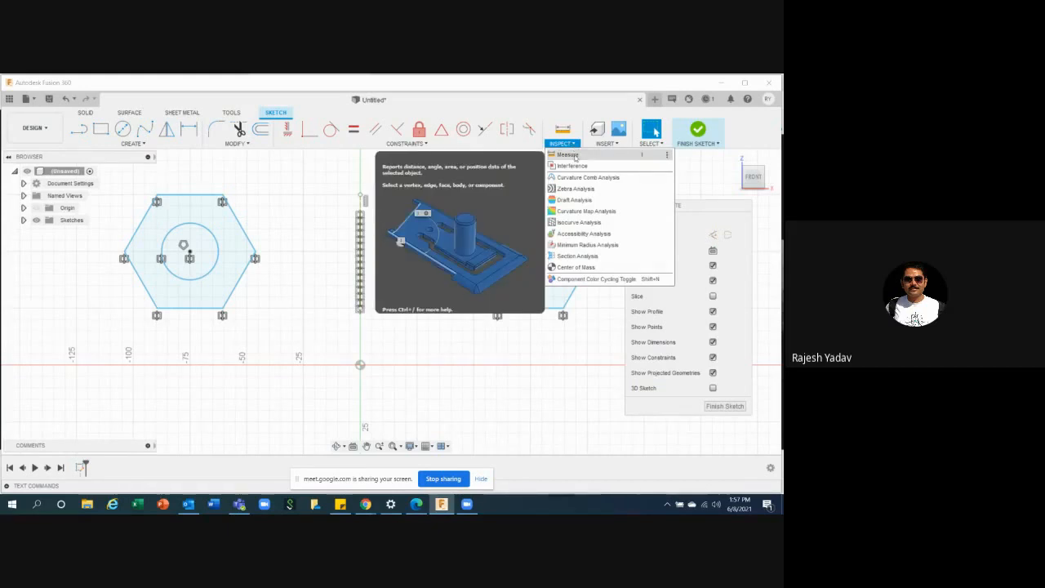
click(569, 155)
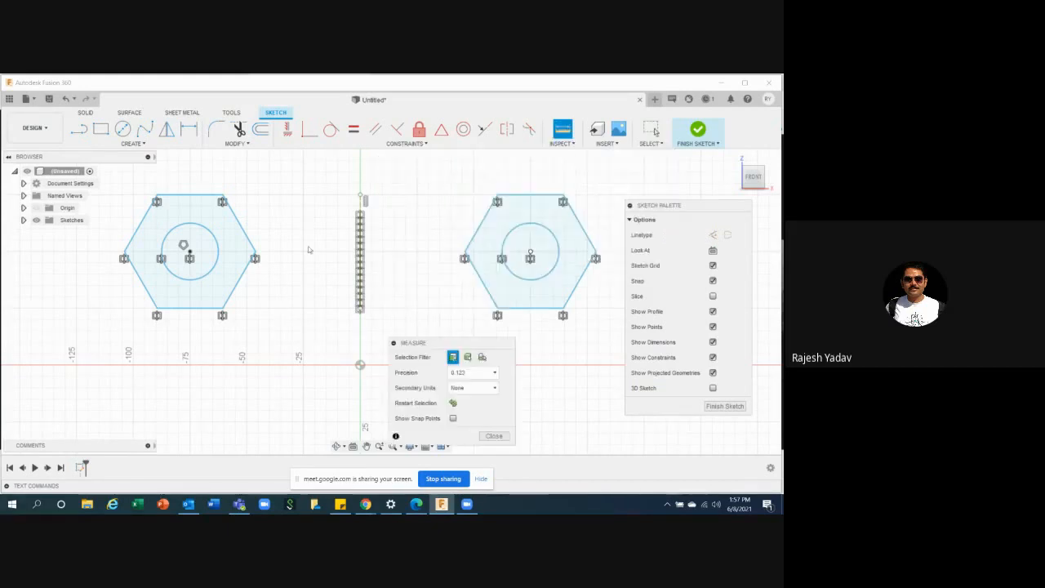
click(256, 258)
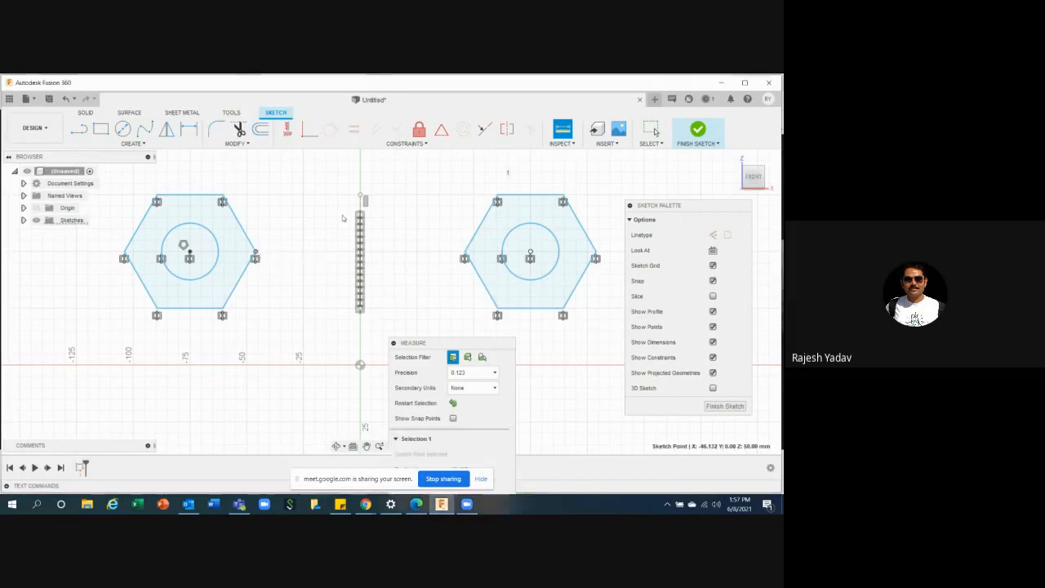
click(360, 261)
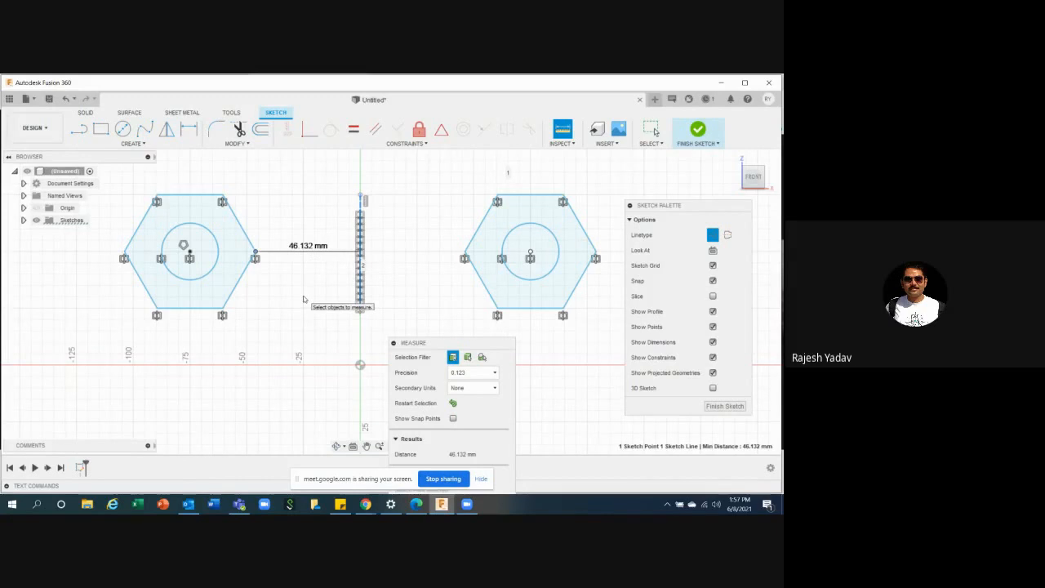
click(465, 257)
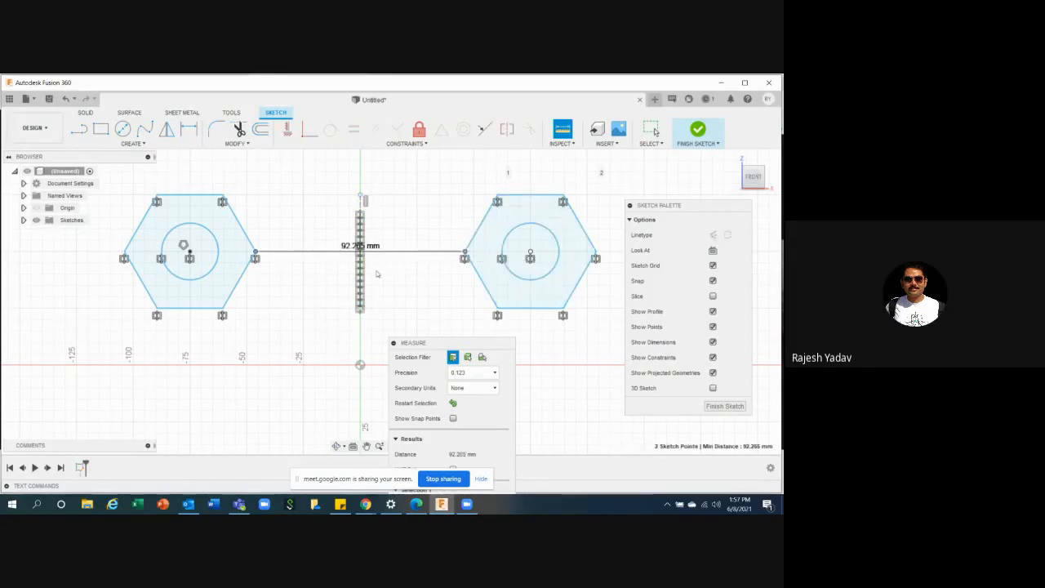
key(Escape)
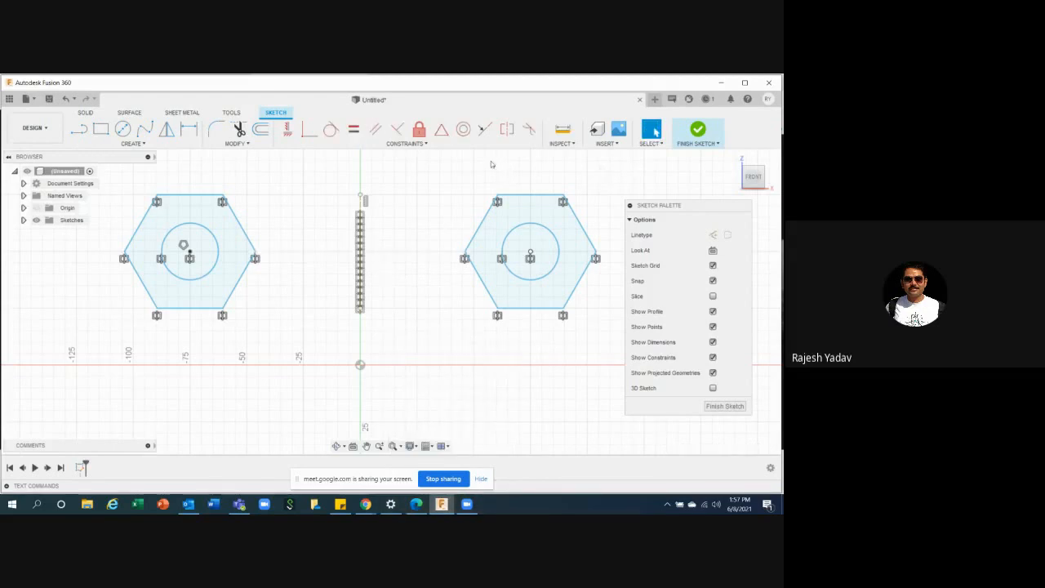
- Measure the distance from the mirrored hexagon's nearest corner to the mirror line
click(562, 143)
click(565, 155)
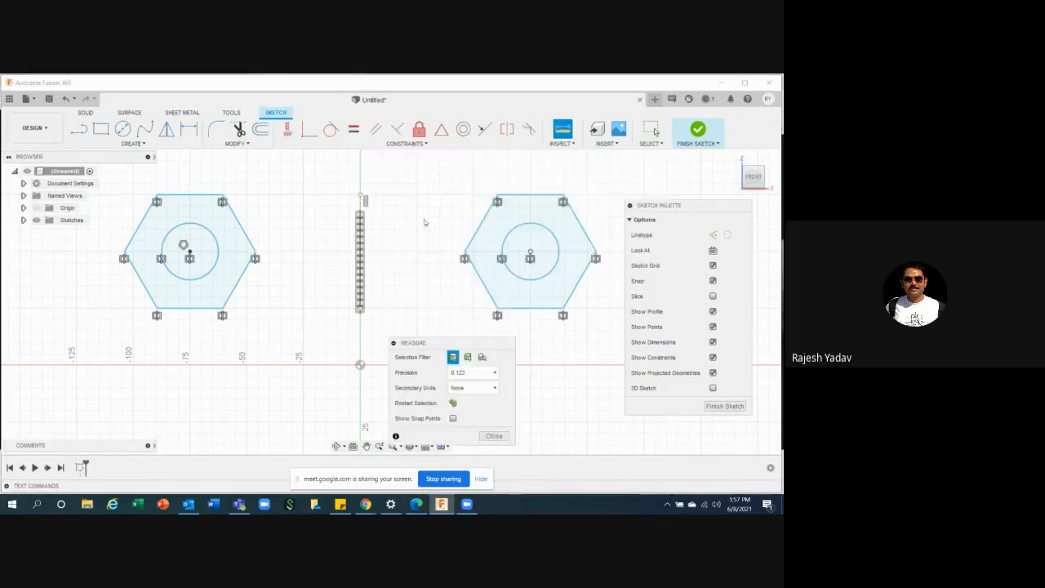
click(465, 257)
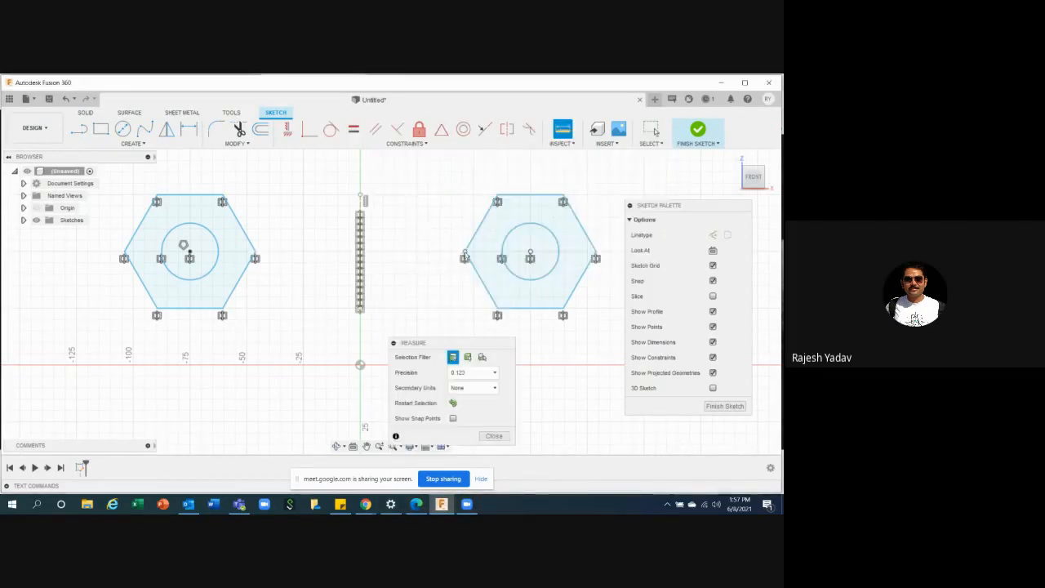
click(360, 262)
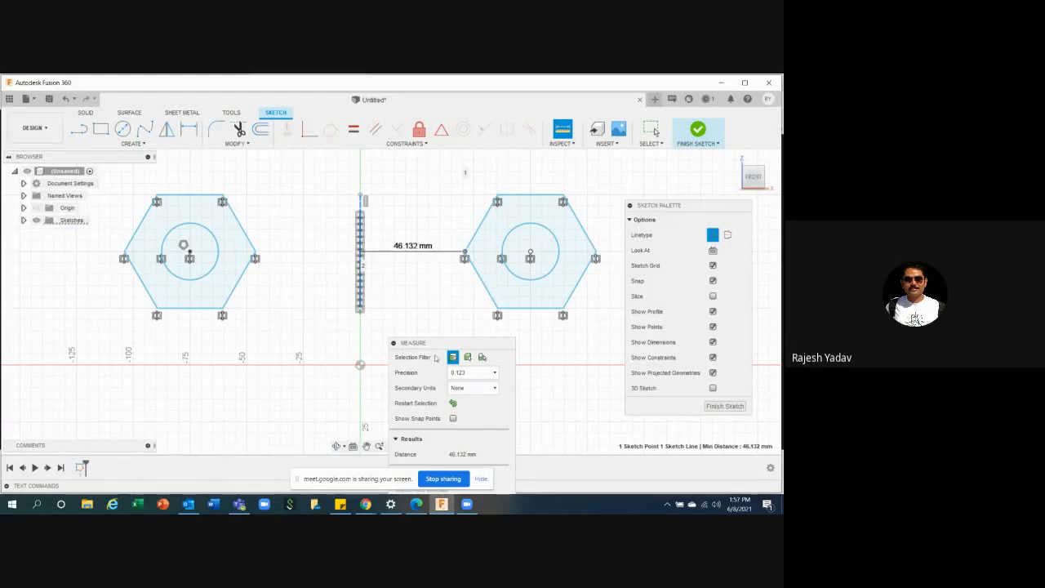
drag(440, 346, 379, 199)
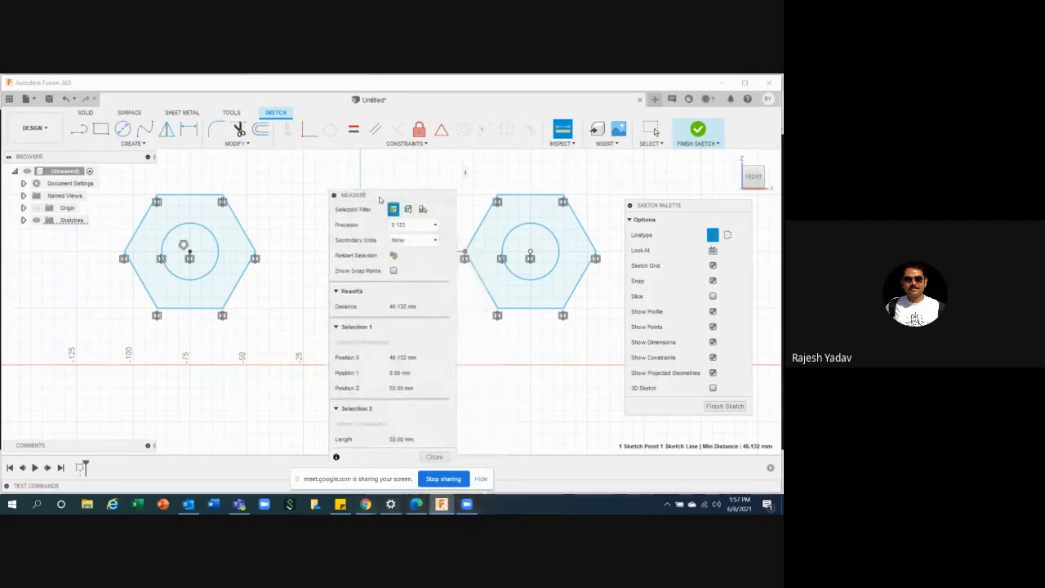
click(433, 456)
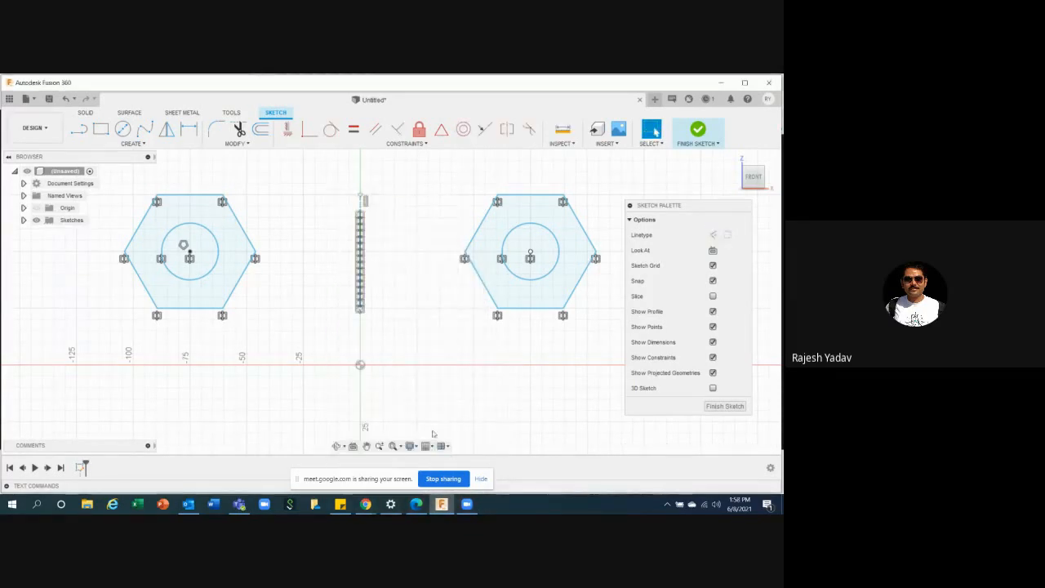
scroll(321, 268, down, 3)
scroll(361, 251, up, 2)
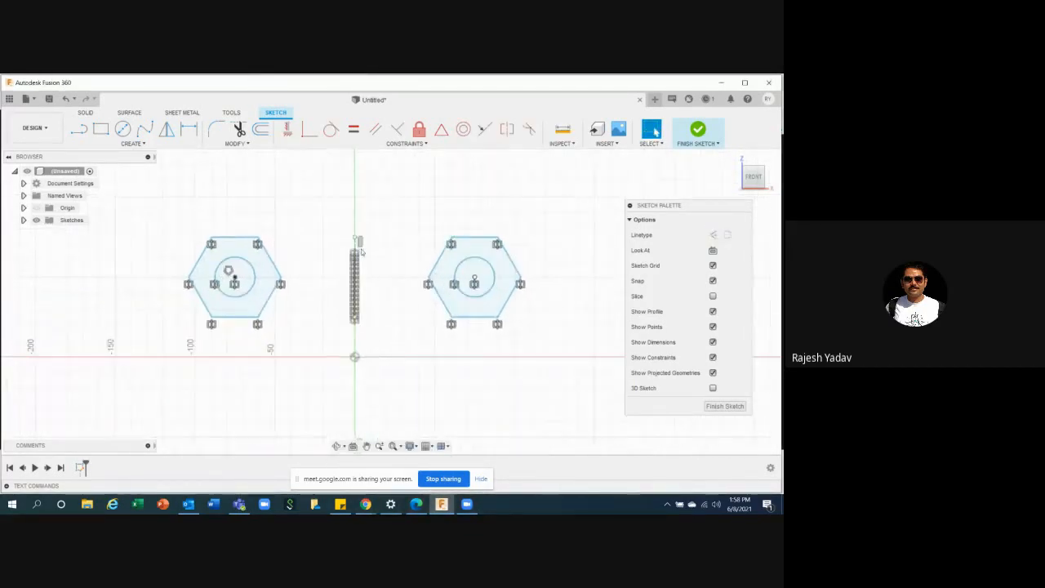
- Draw a horizontal line about 60 mm long through the origin, centred below the two hexagons
scroll(375, 203, down, 3)
scroll(399, 232, up, 2)
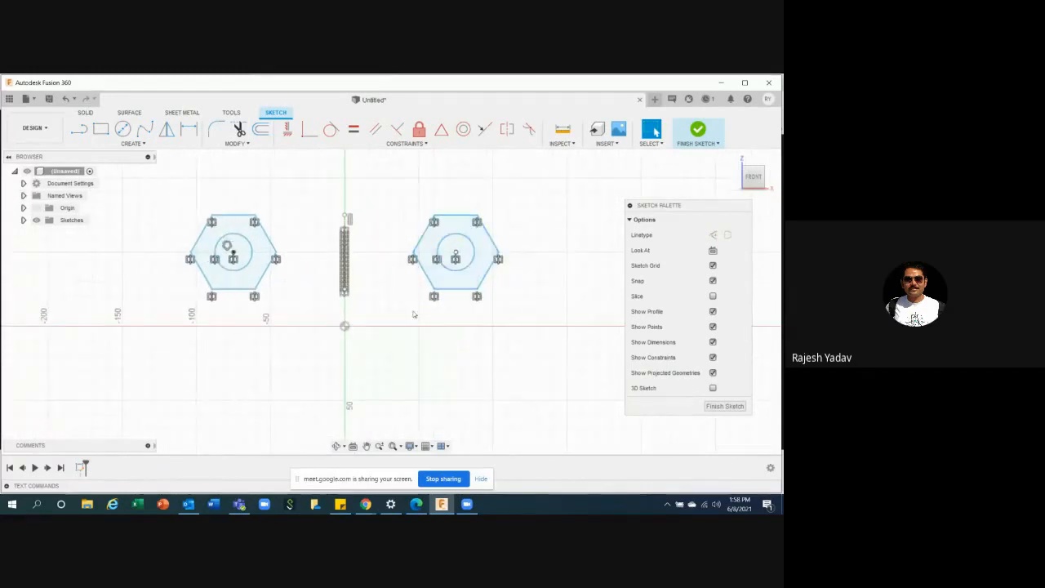
click(78, 129)
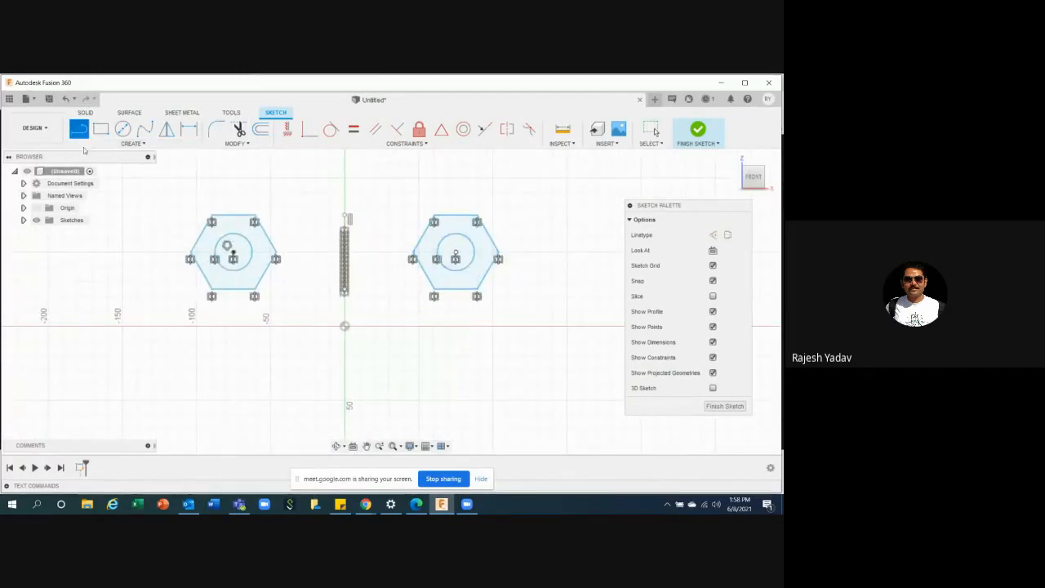
click(300, 325)
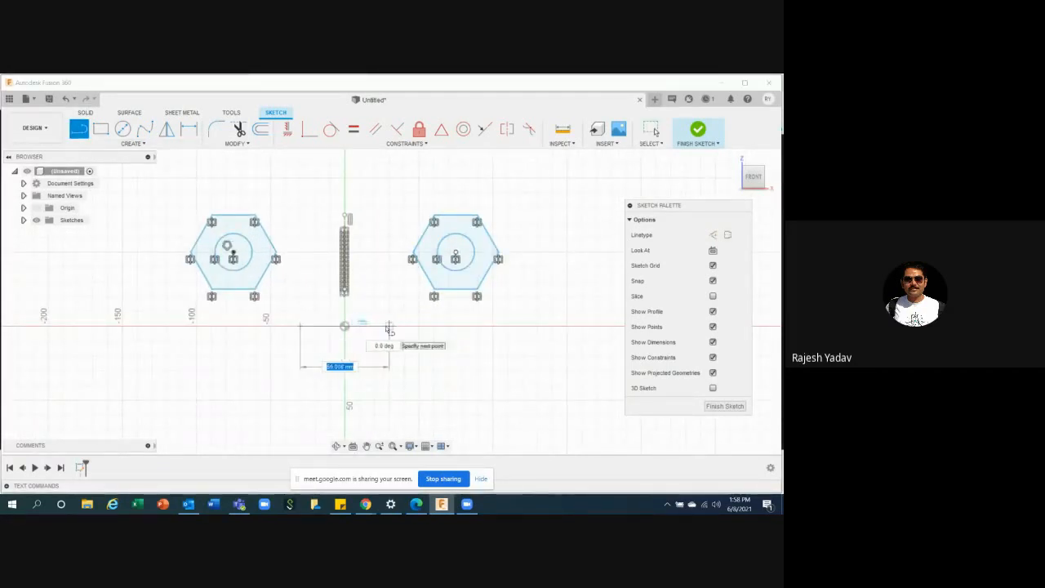
click(388, 326)
right_click(486, 376)
click(514, 363)
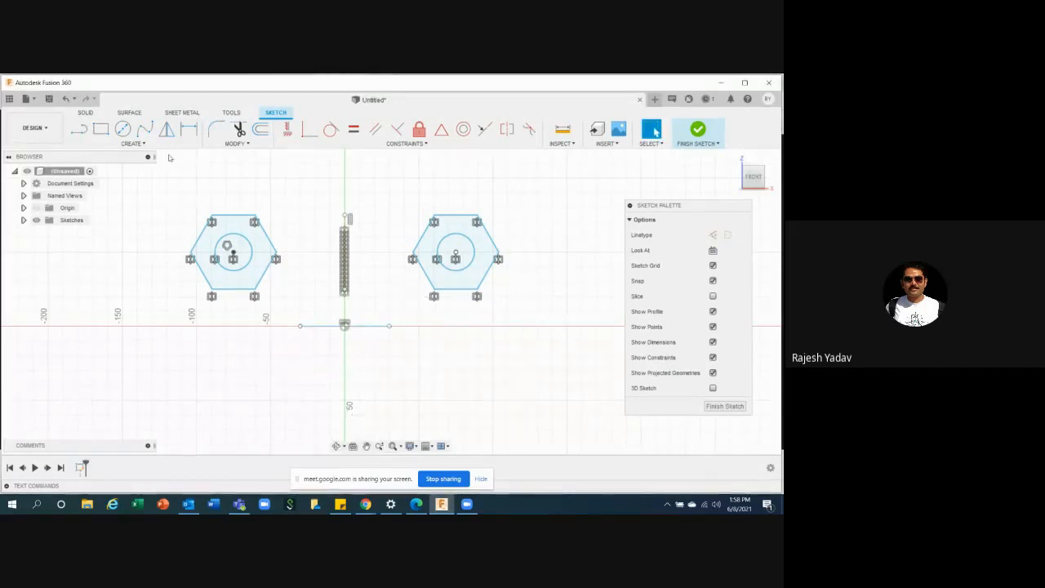
- Mirror both hexagons and their inner circles about the horizontal line through the origin
click(166, 131)
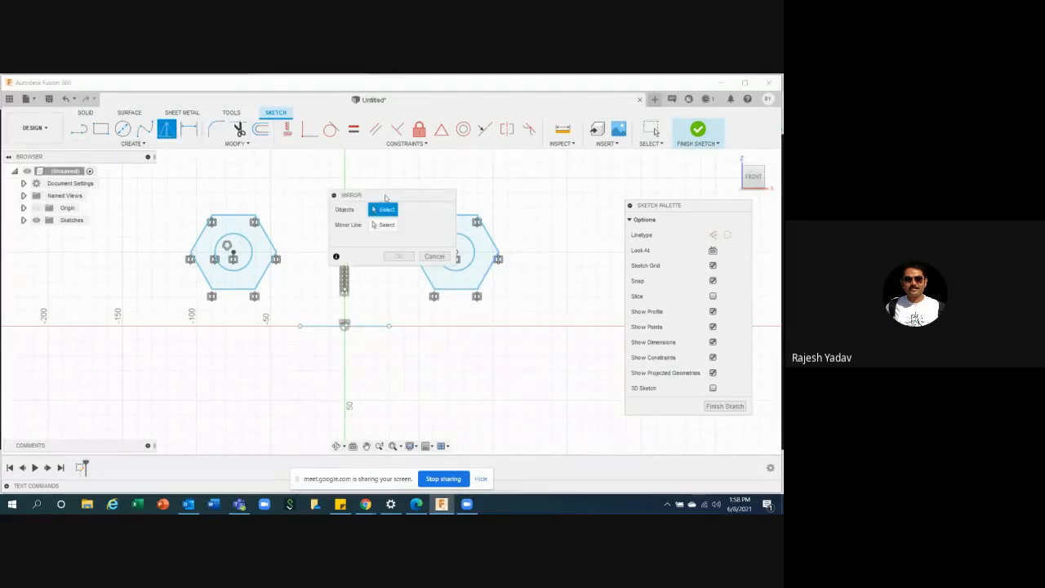
drag(387, 199, 332, 364)
drag(174, 191, 318, 304)
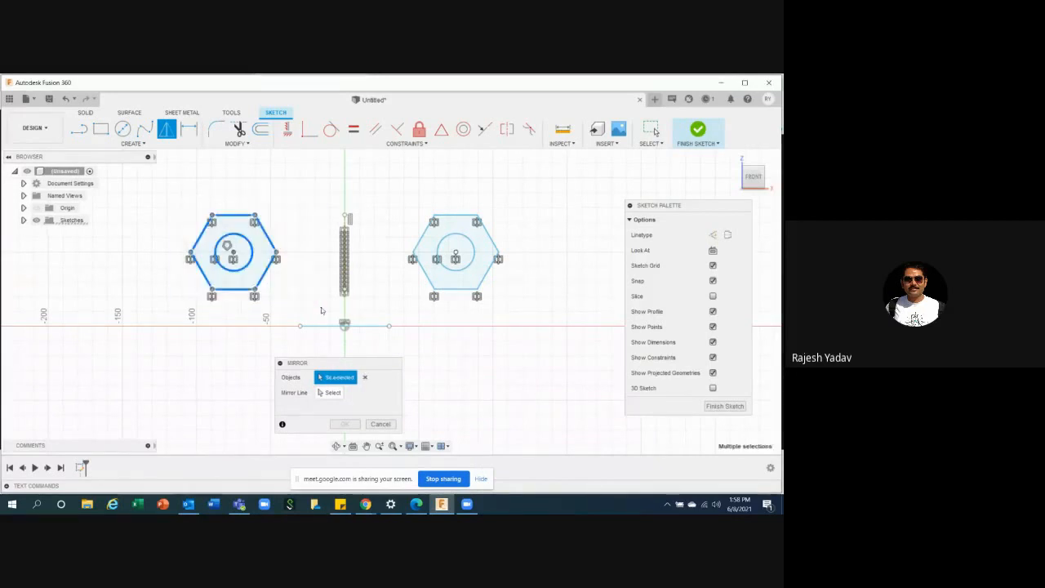
drag(407, 188, 523, 317)
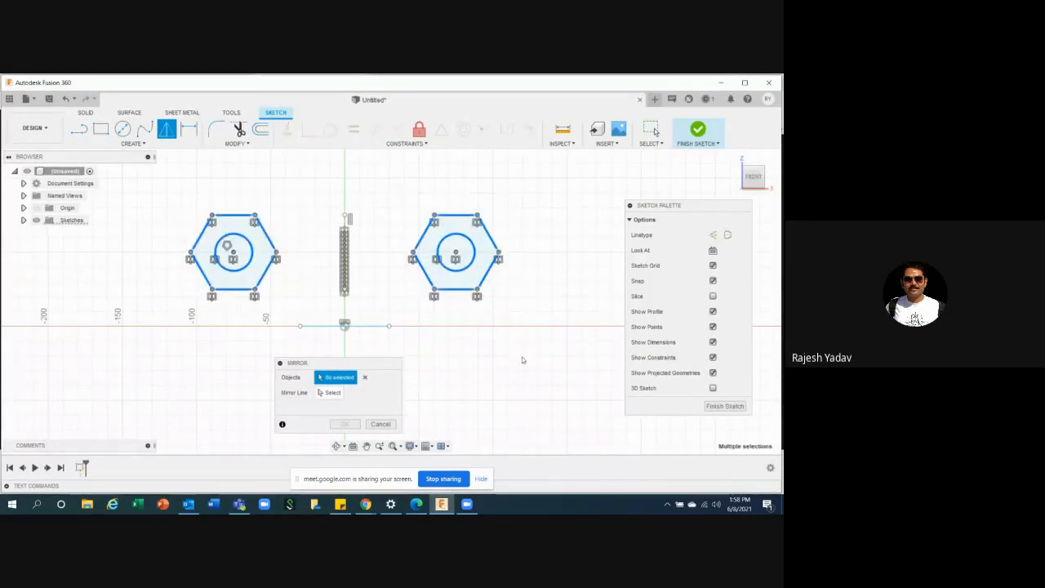
drag(337, 369, 109, 194)
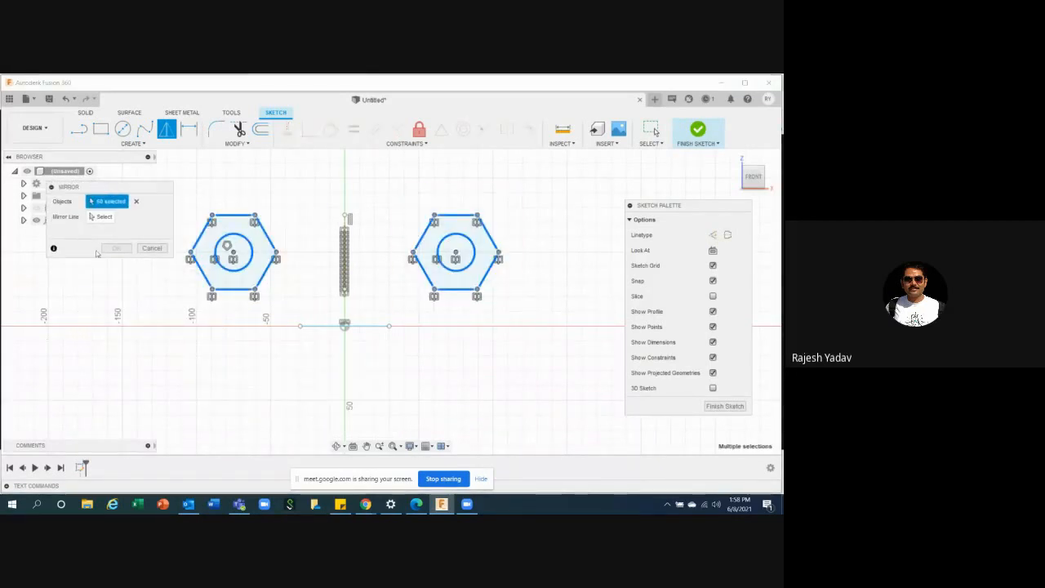
click(103, 218)
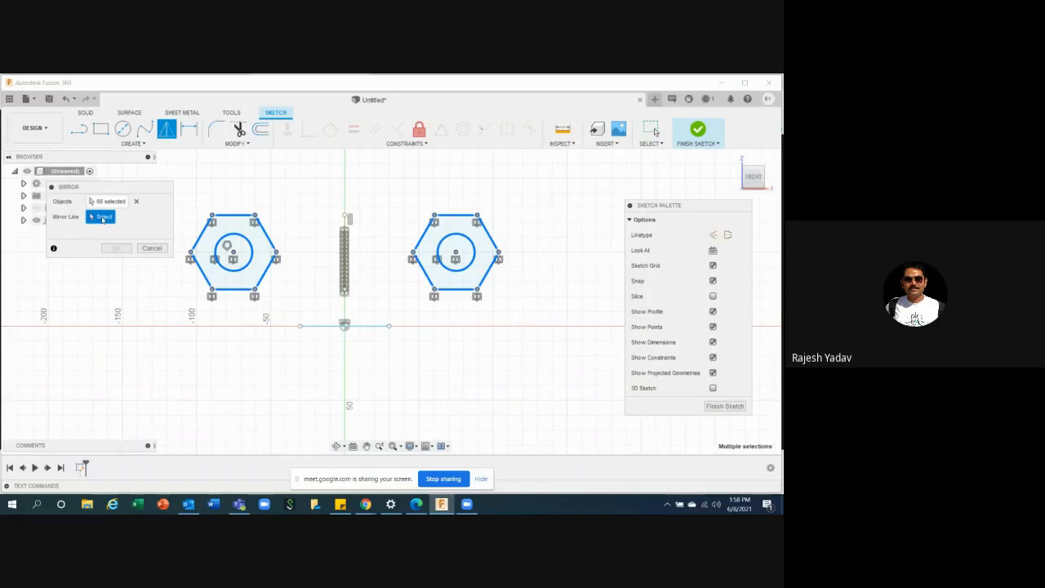
click(326, 326)
scroll(396, 233, down, 1)
scroll(397, 232, down, 2)
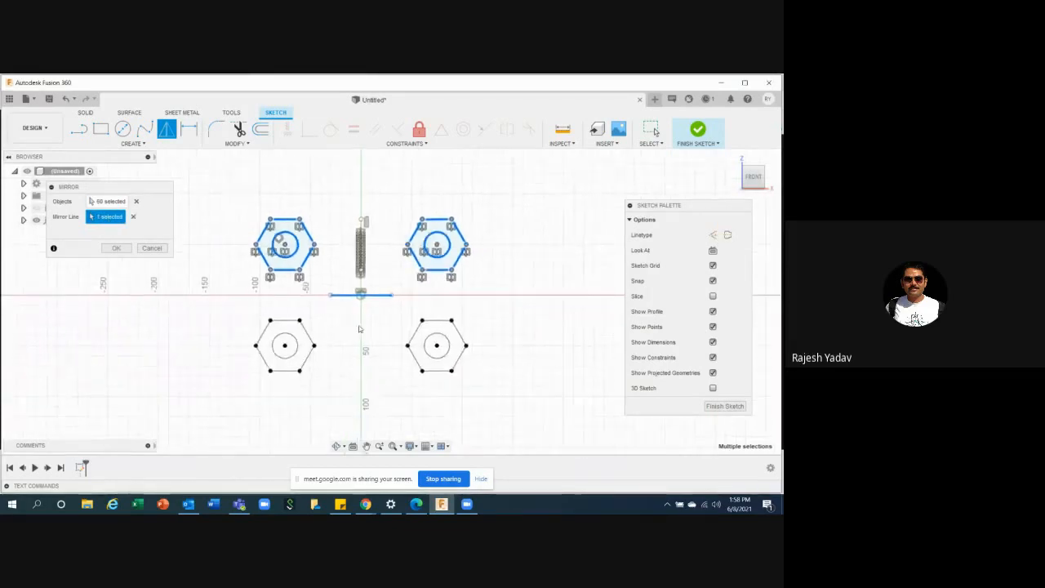
scroll(351, 346, up, 2)
click(123, 249)
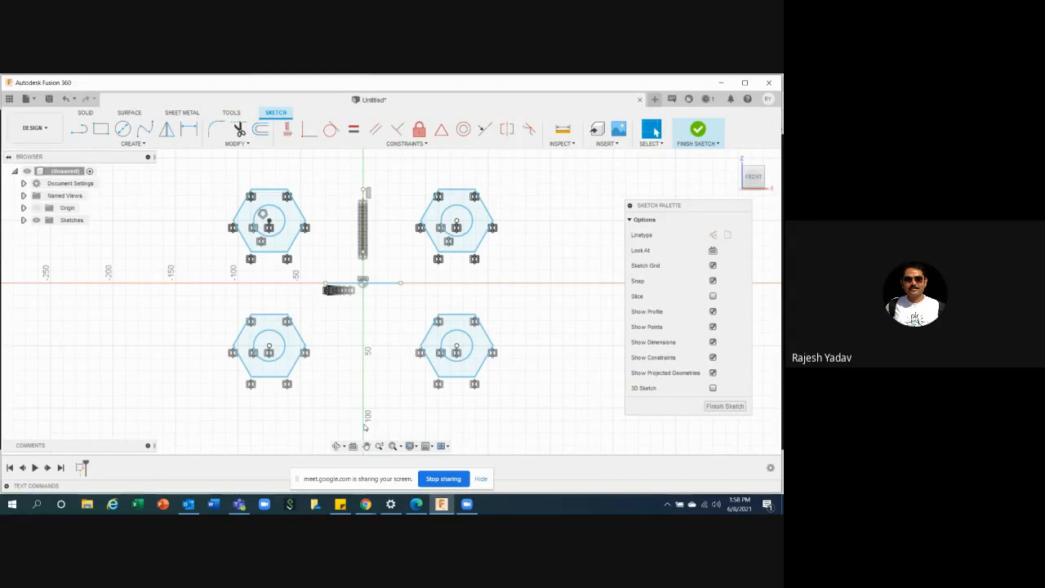
- Undo both mirror operations and the horizontal line, going back to the single hexagon and the solid vertical line
key(ctrl+z)
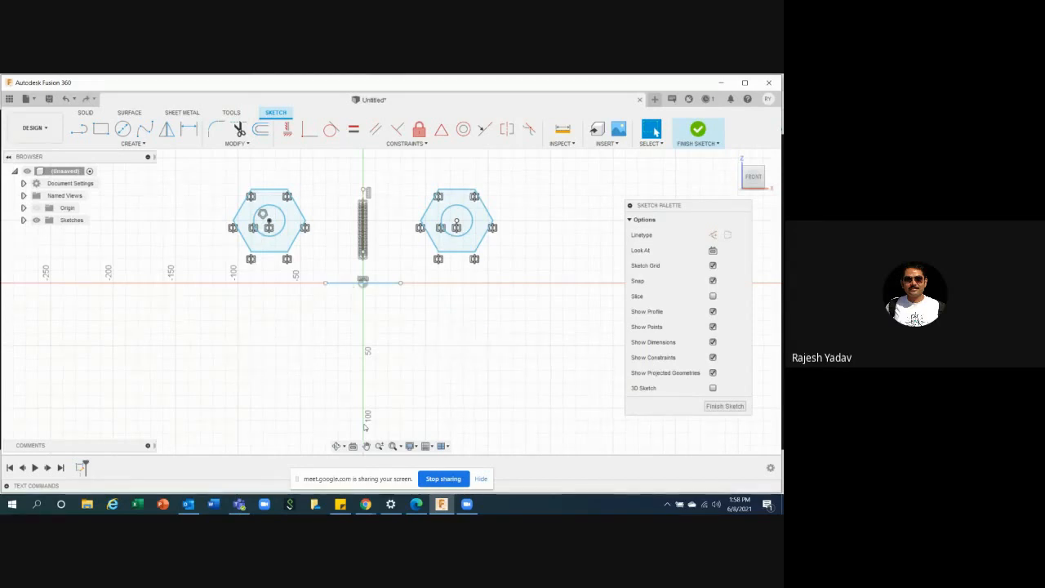
key(ctrl+z)
key(ctrl+z)
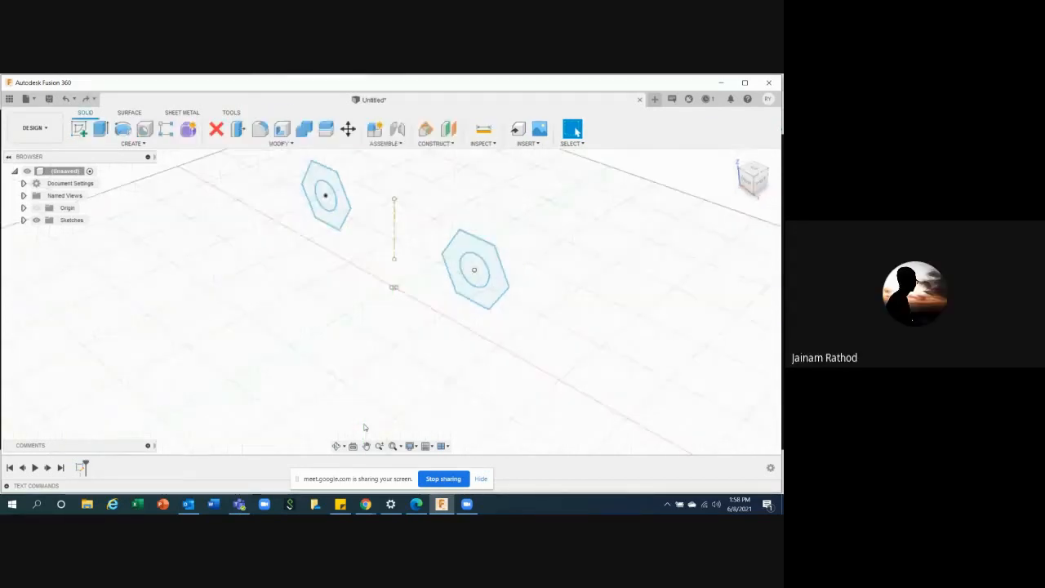
key(ctrl+z)
key(ctrl+z)
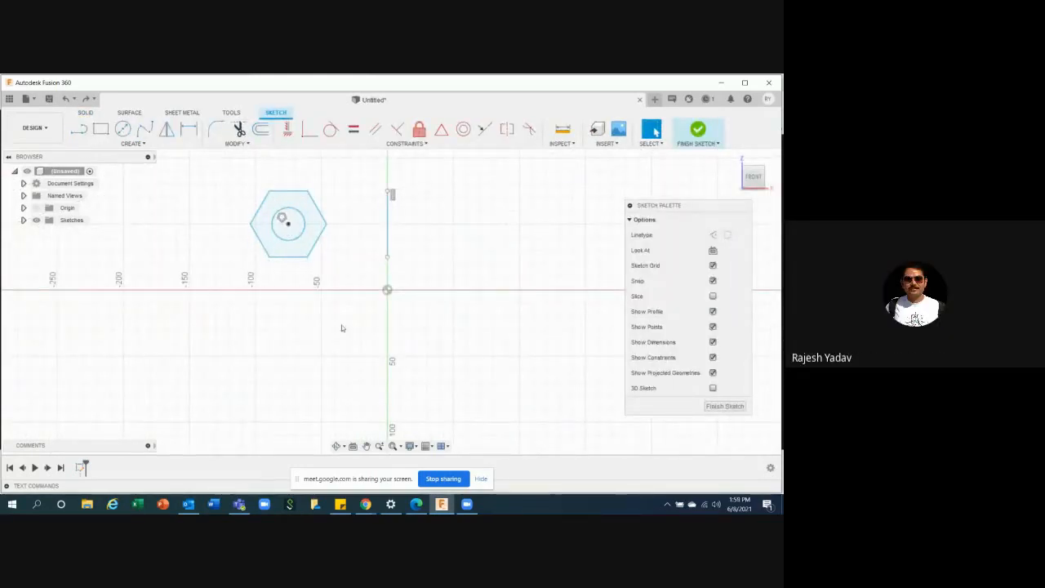
- Delete the vertical mirror line, keeping only the hexagon with its inner circle
scroll(216, 383, down, 2)
click(366, 259)
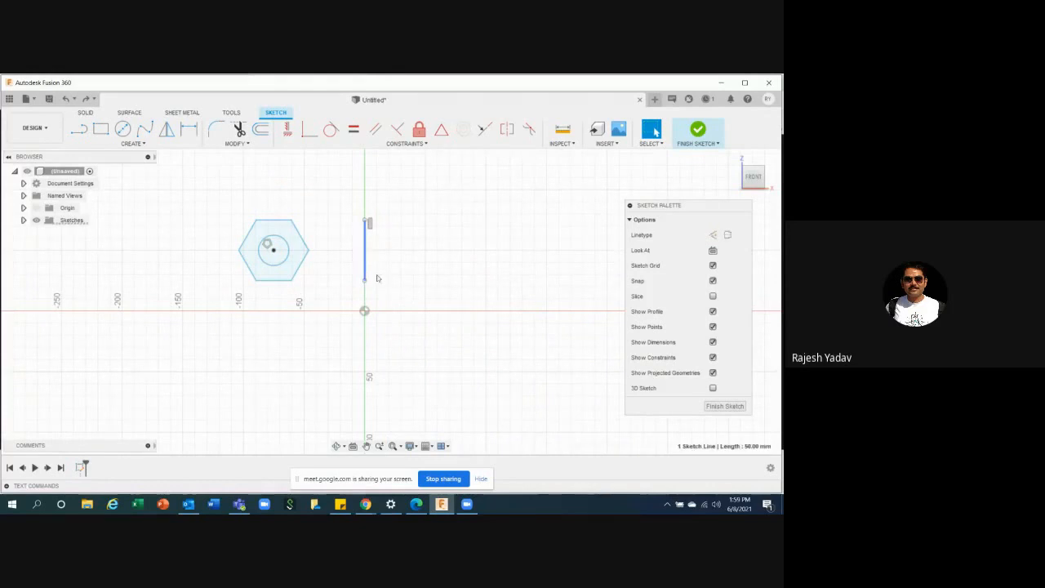
key(Delete)
scroll(263, 299, down, 2)
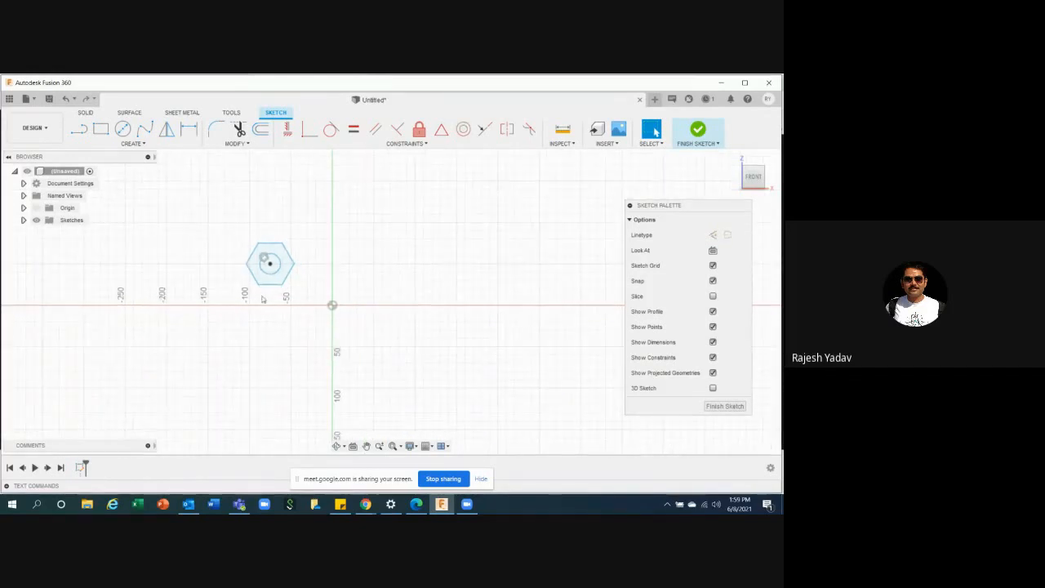
scroll(236, 312, down, 3)
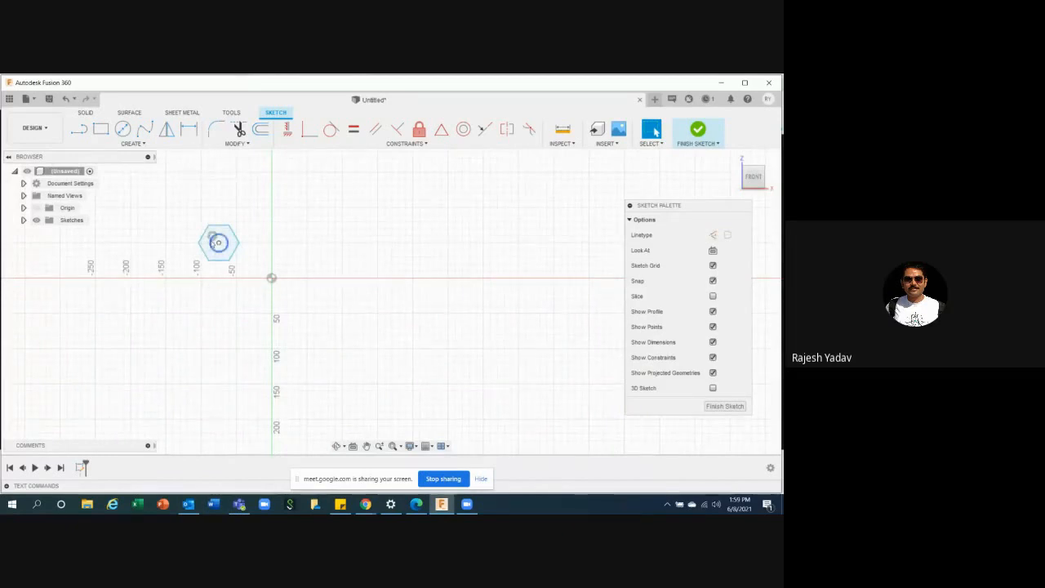
click(214, 257)
scroll(260, 273, down, 2)
scroll(247, 245, up, 3)
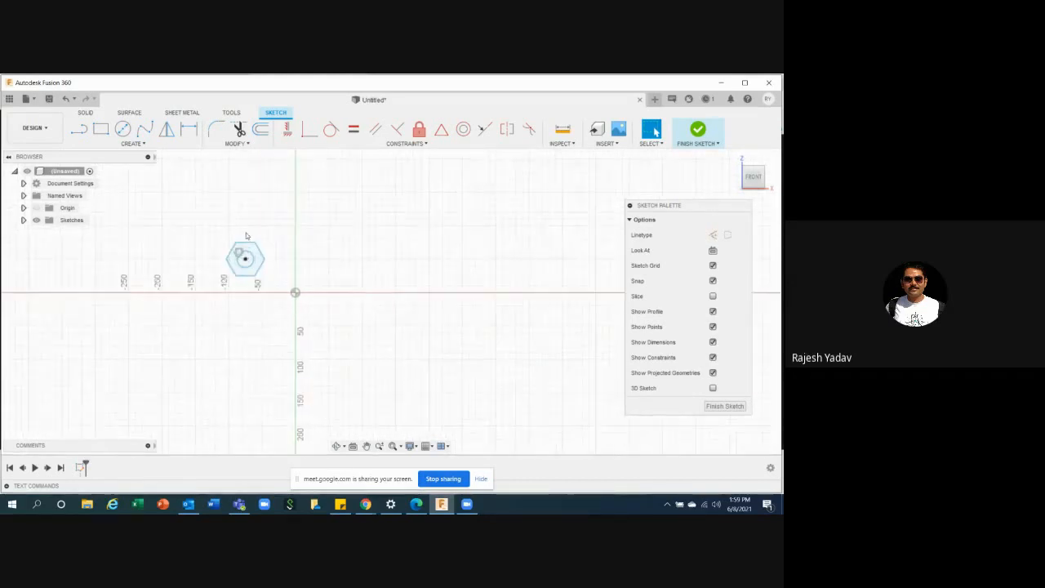
click(147, 144)
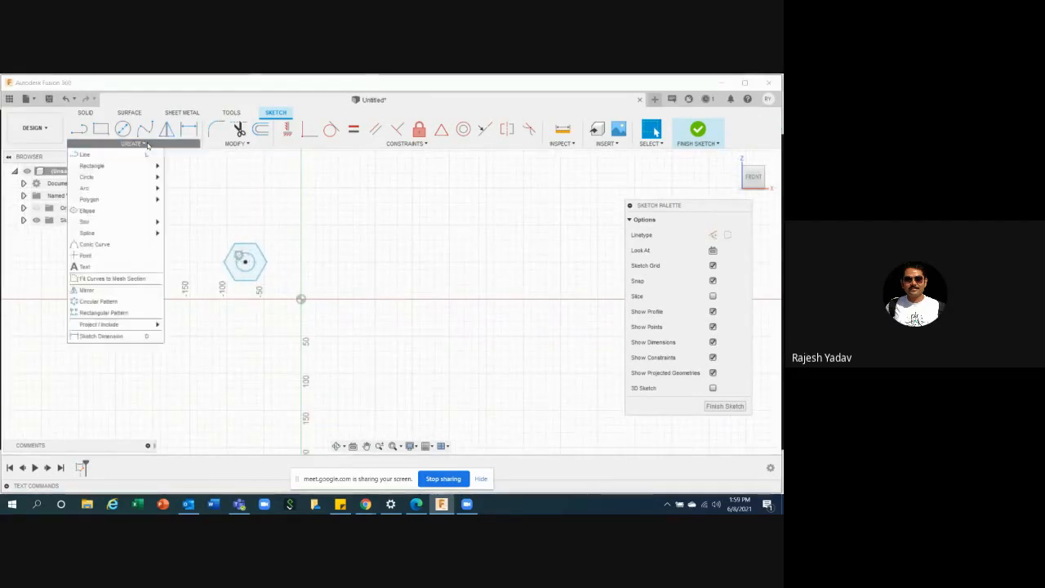
click(104, 313)
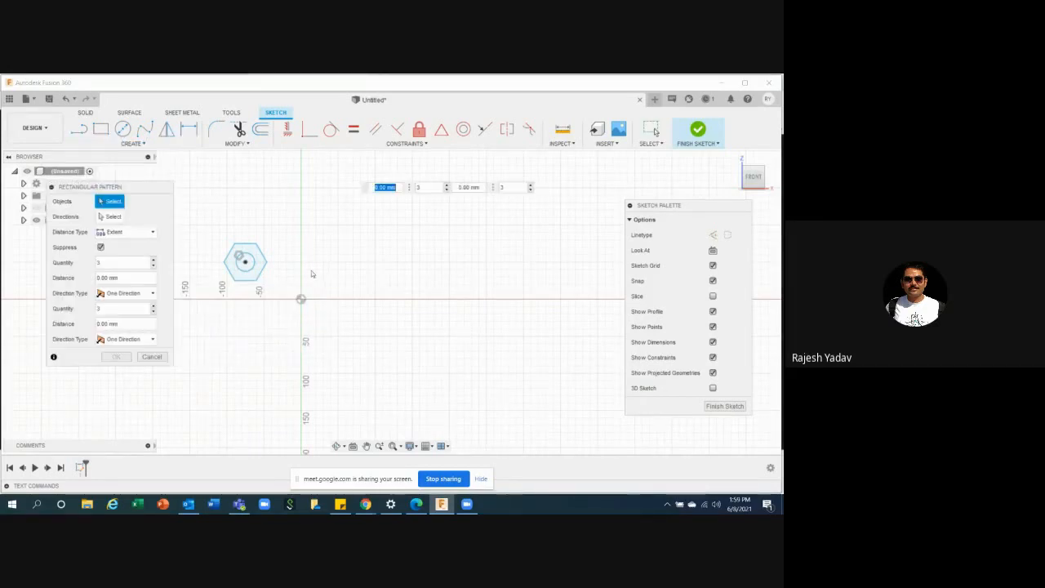
scroll(526, 273, down, 2)
scroll(323, 318, up, 3)
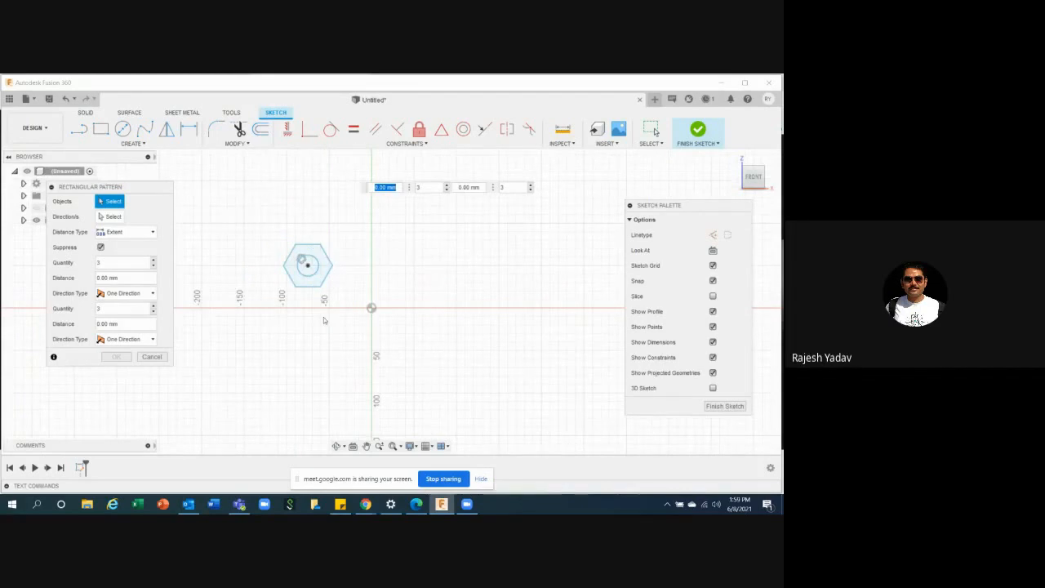
click(151, 357)
- Draw a two-point rectangle about 375 by 400 mm around the hexagon, with the hexagon near its upper-left corner
scroll(148, 206, down, 2)
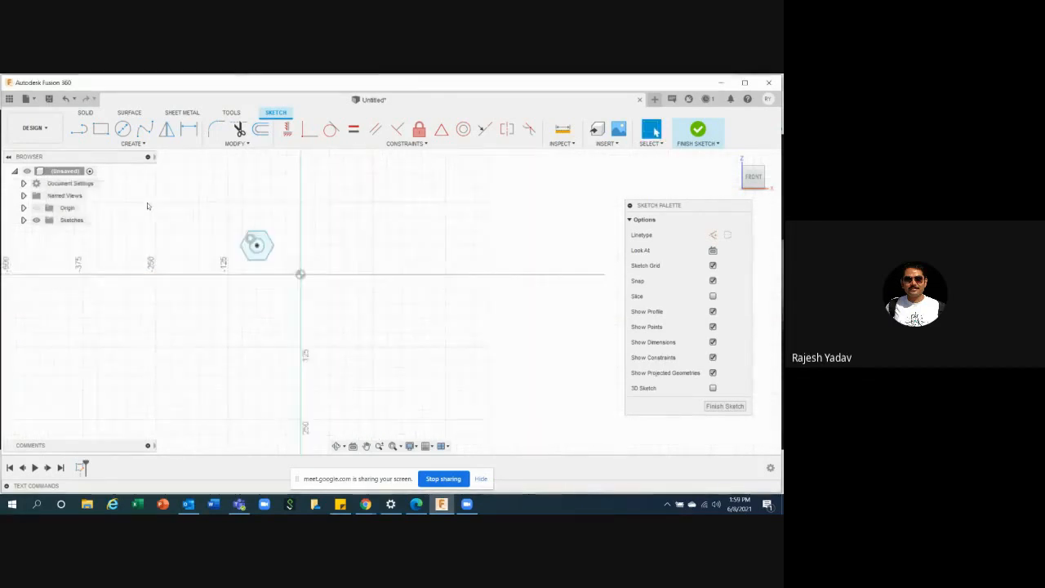
scroll(148, 206, down, 2)
click(100, 129)
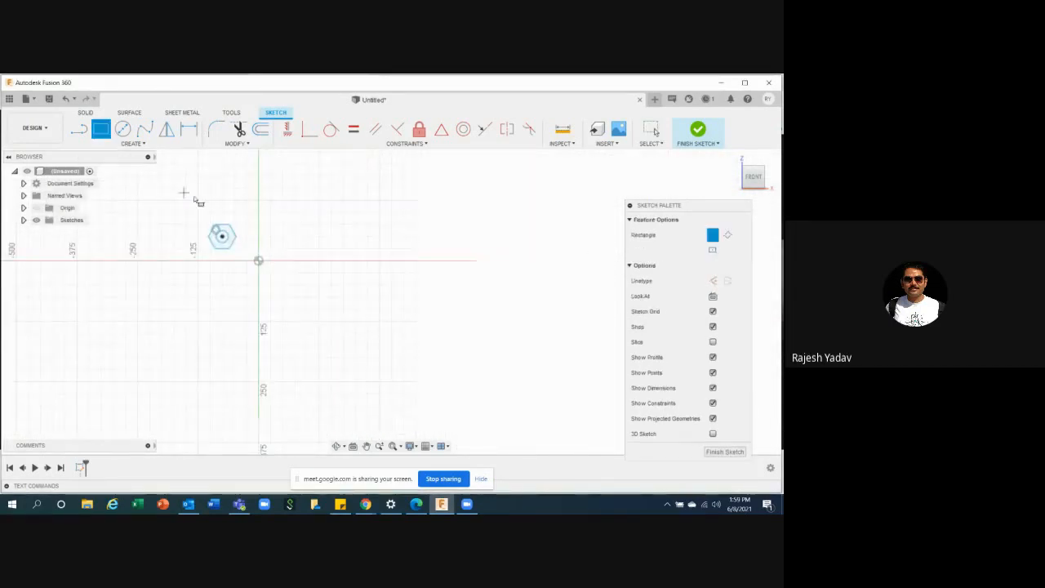
click(199, 200)
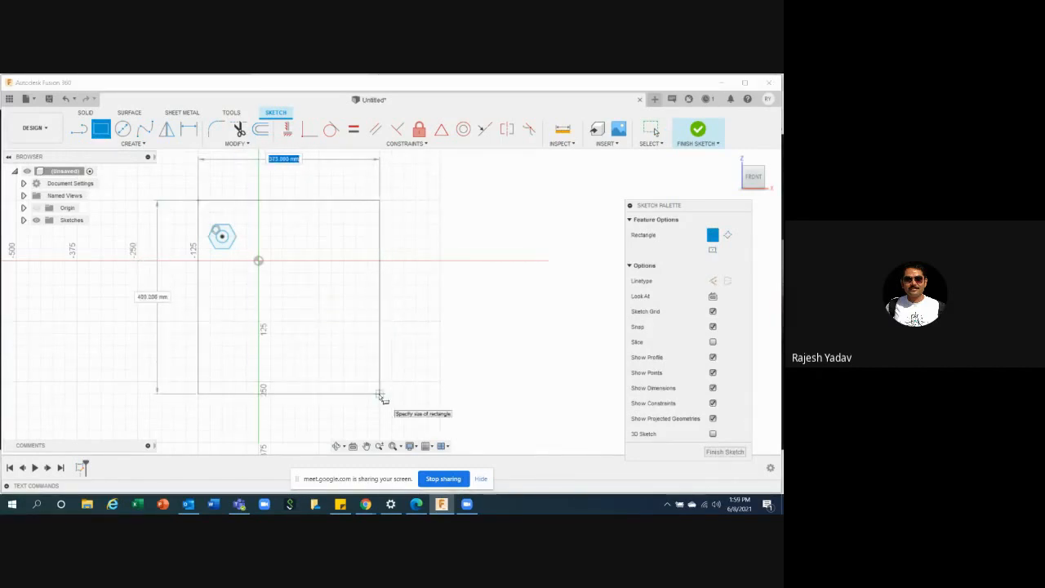
click(381, 395)
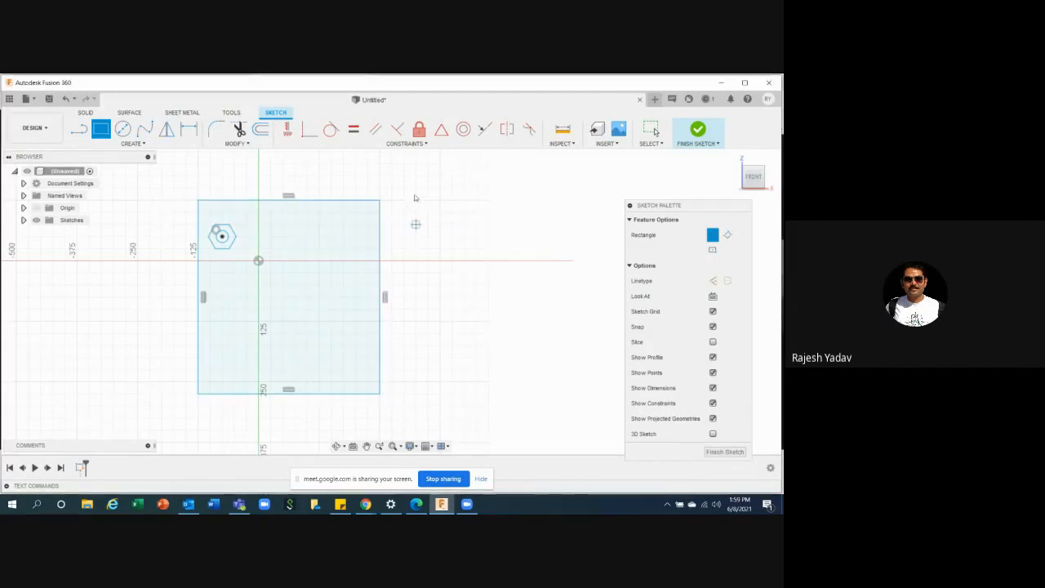
key(Escape)
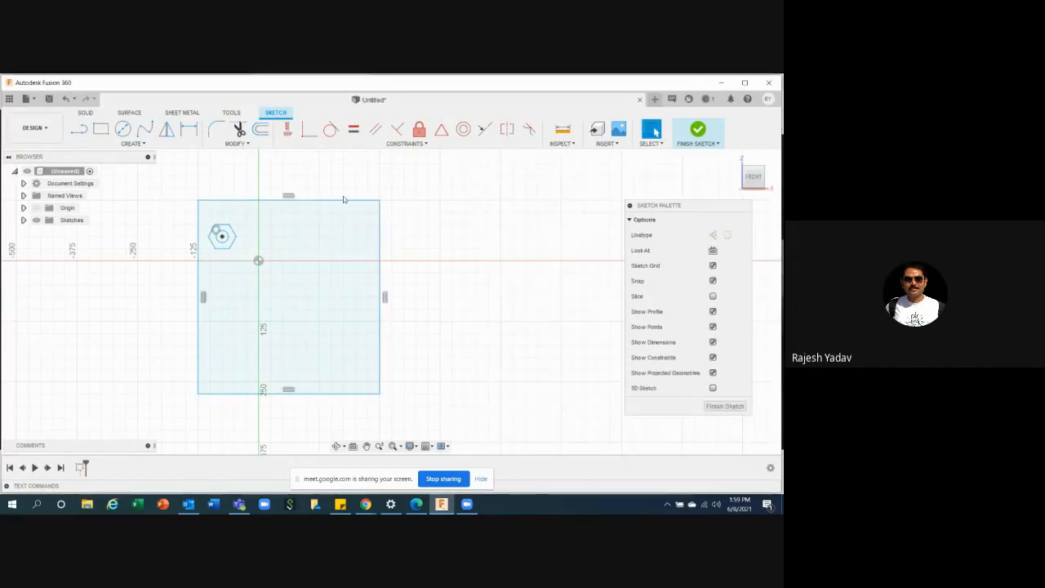
- Move the rectangle's upper edge down by about 25 mm, closer to the hexagon
click(286, 201)
drag(298, 202, 299, 214)
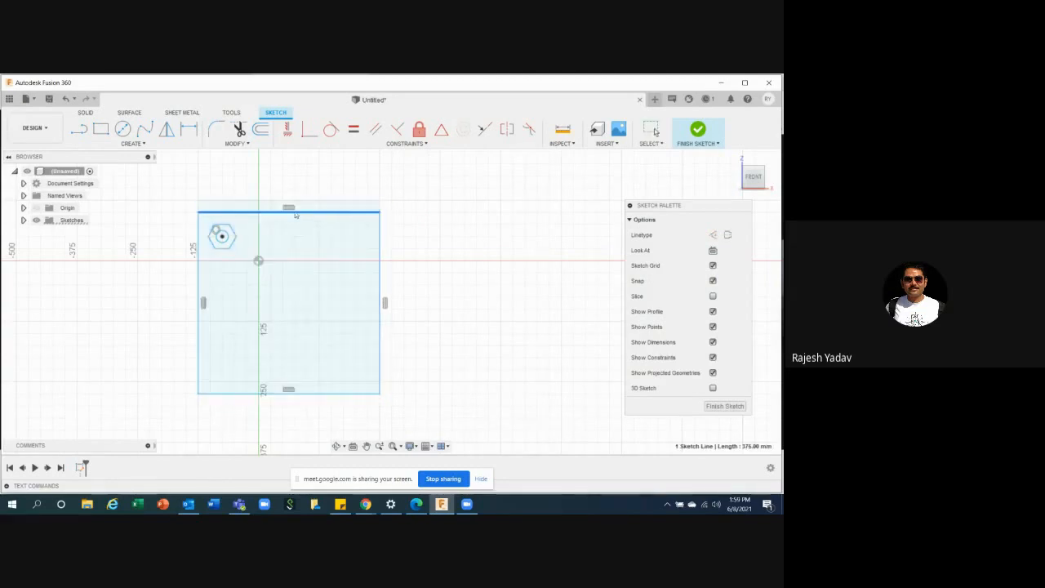
click(443, 220)
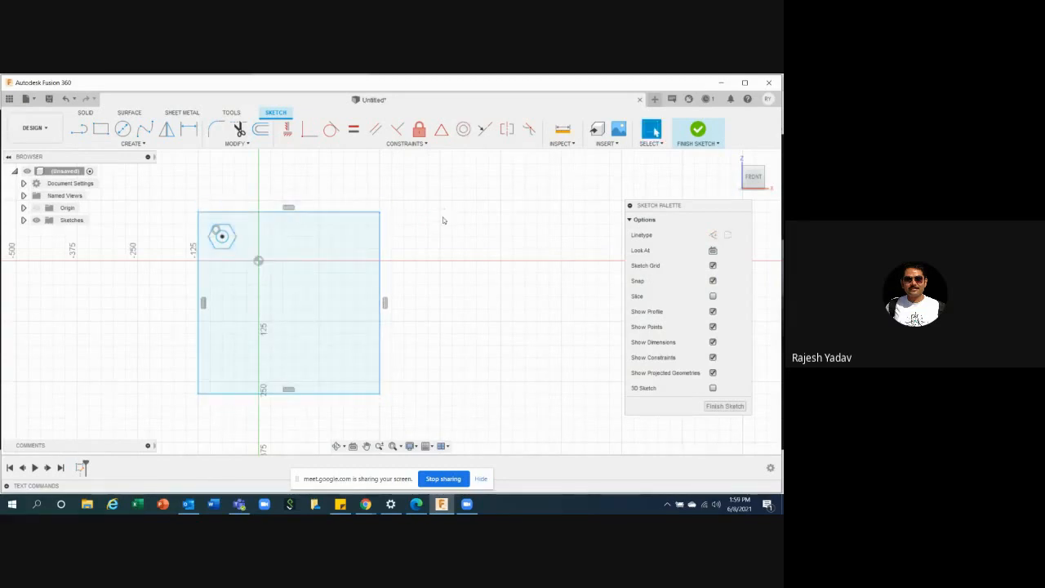
- Set up a rectangular pattern of the hexagon and its inner circle, with 5 instances over a 275 mm extent along the horizontal direction
click(132, 144)
click(120, 315)
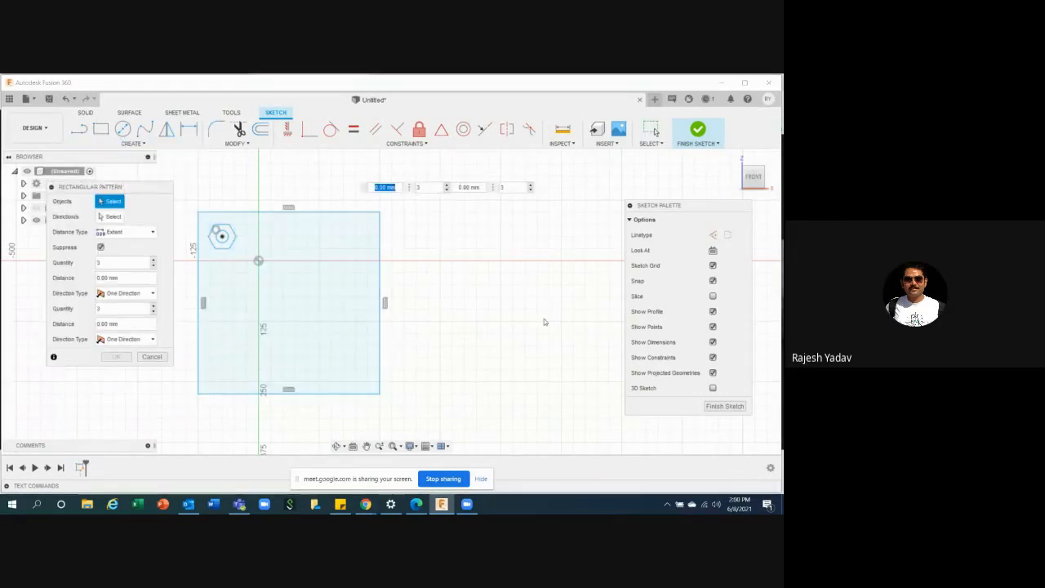
scroll(529, 269, down, 3)
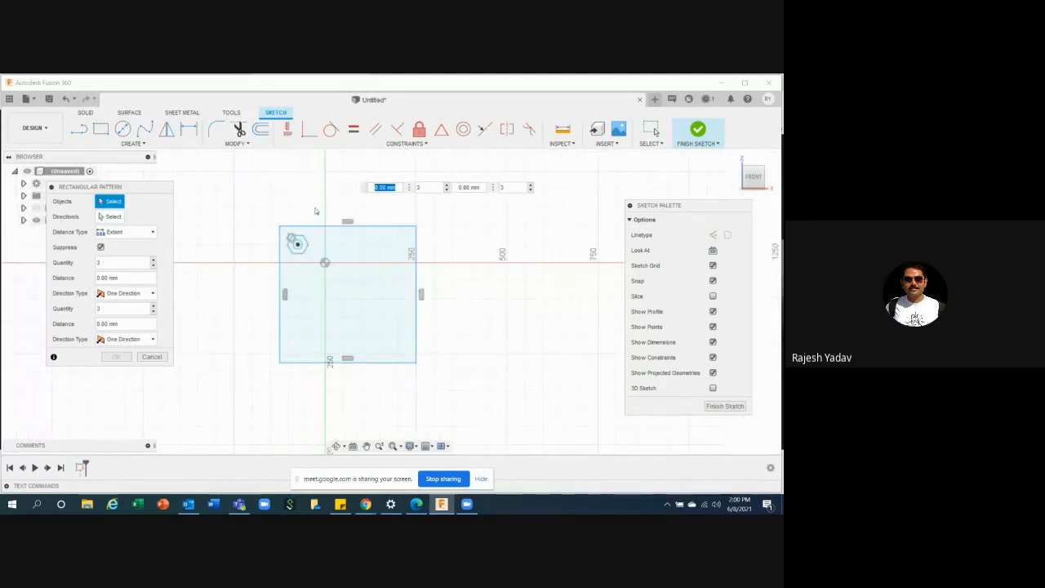
scroll(303, 209, up, 1)
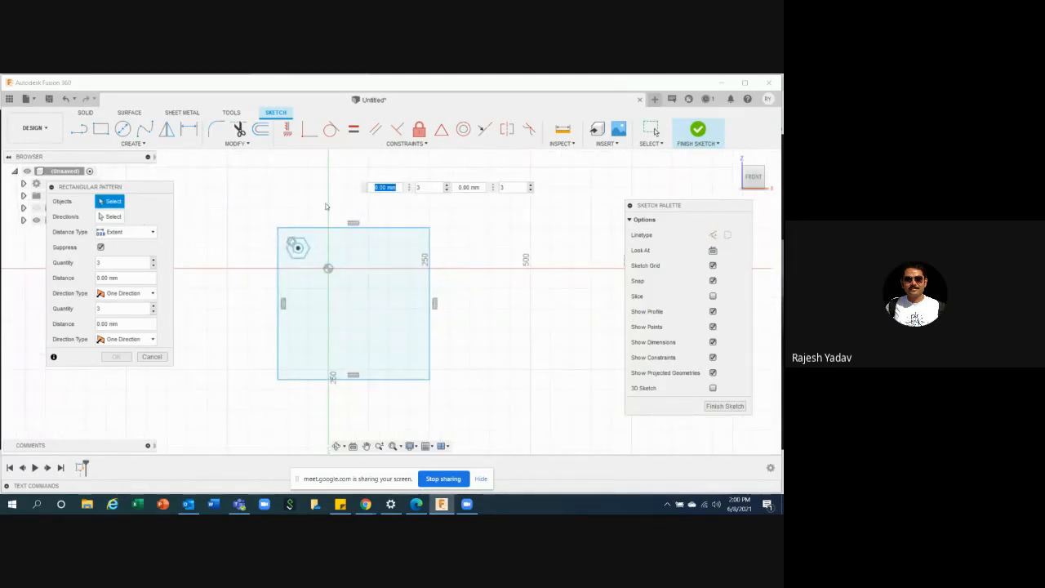
scroll(290, 240, up, 2)
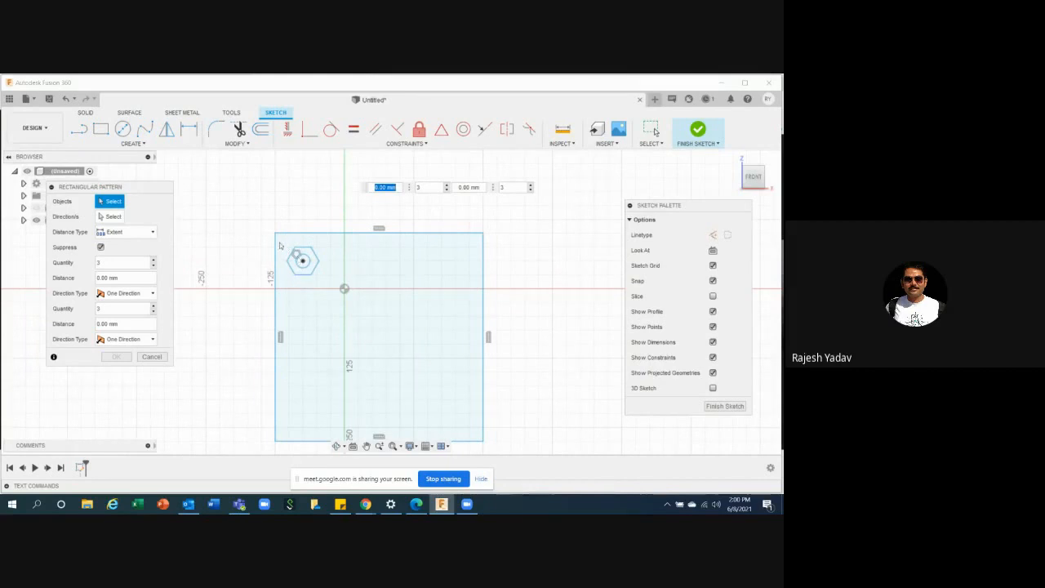
drag(279, 245, 330, 290)
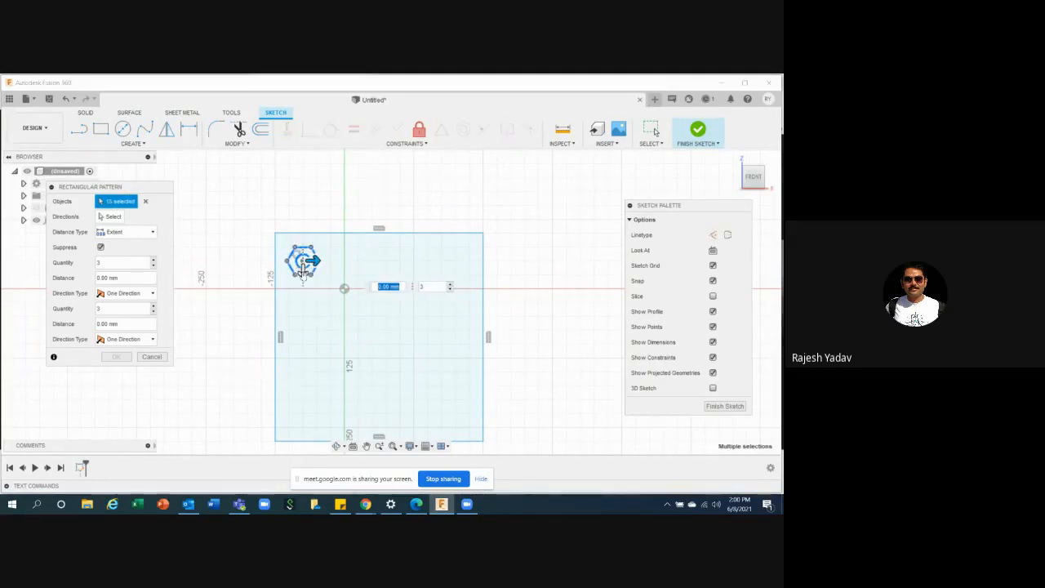
key(Tab)
drag(312, 261, 427, 261)
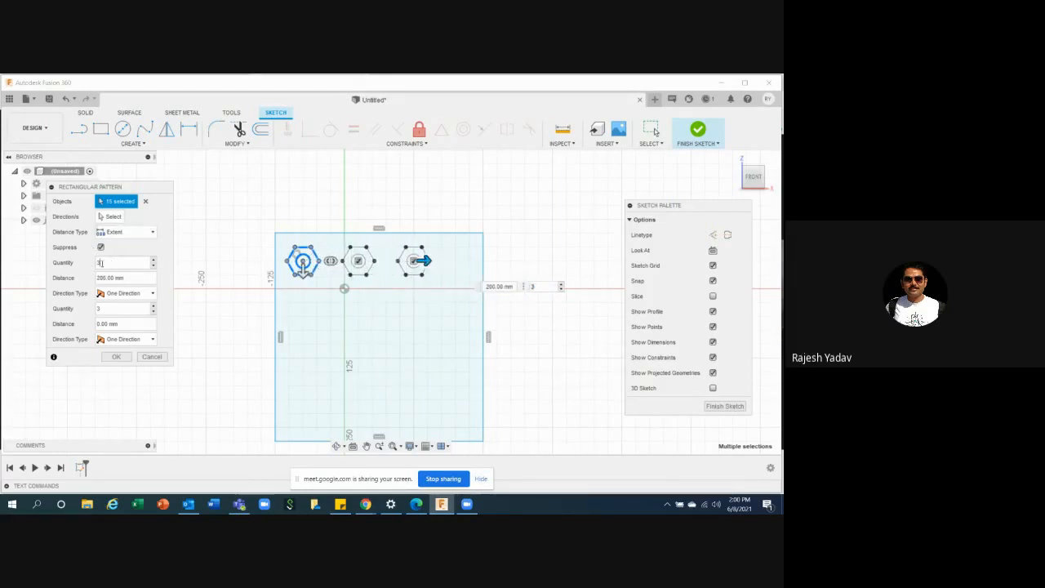
drag(115, 263, 90, 263)
text(5)
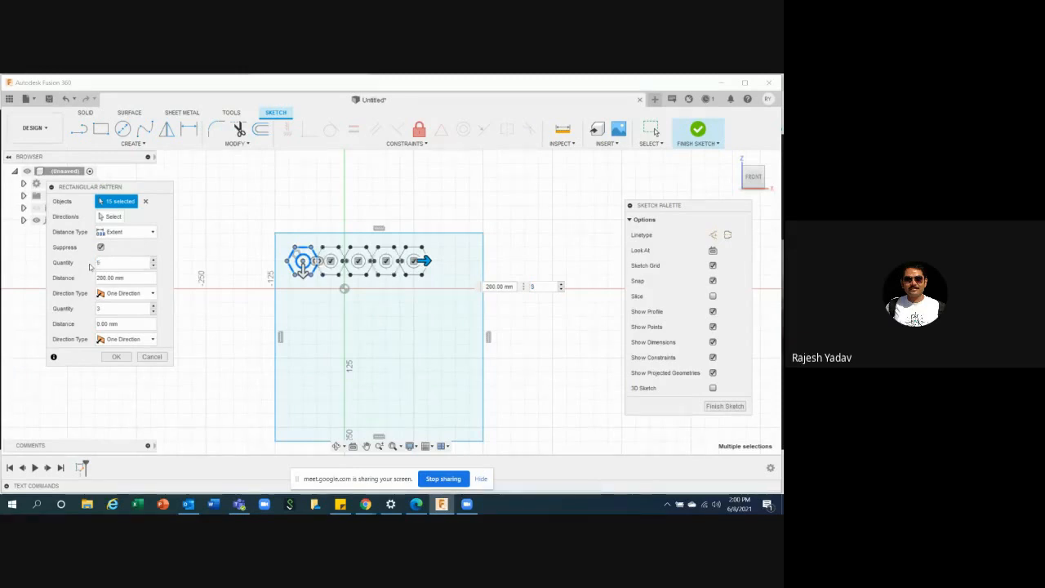
drag(433, 261, 468, 261)
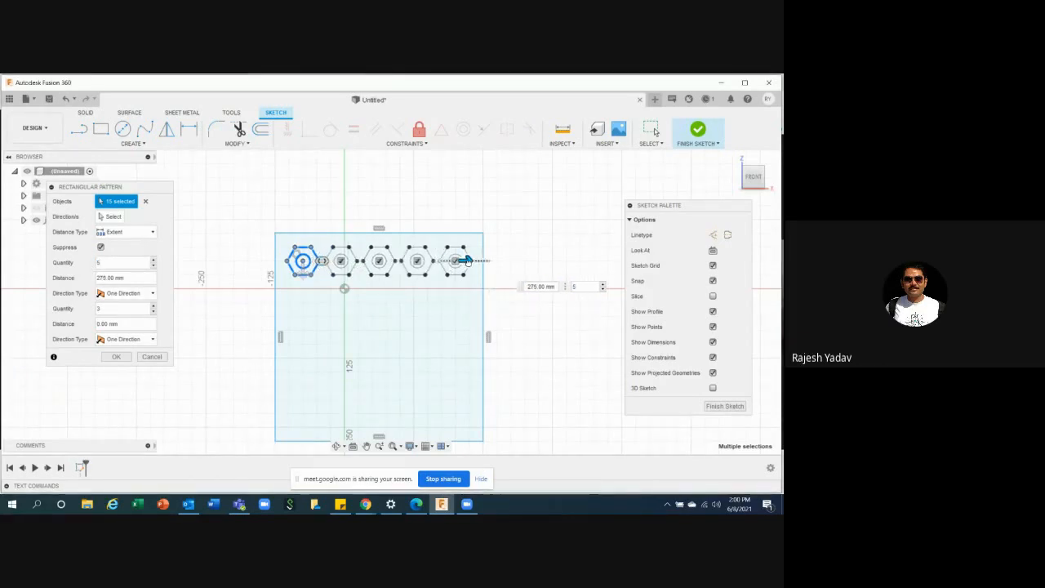
- Extend the pattern downward over 275 mm with a quantity of 5 in that direction and create it
click(302, 269)
drag(302, 269, 303, 426)
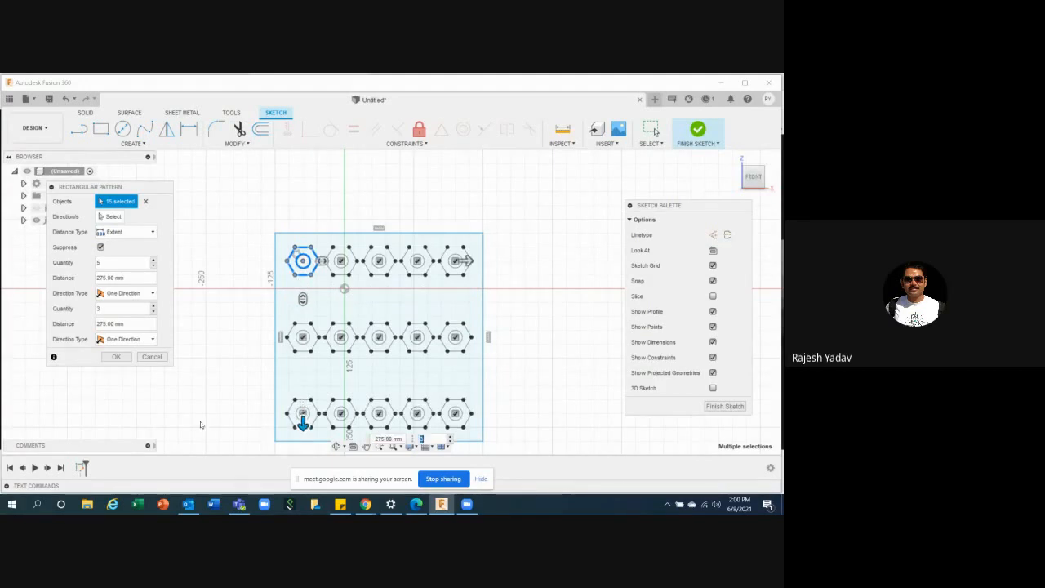
double_click(106, 310)
text(5)
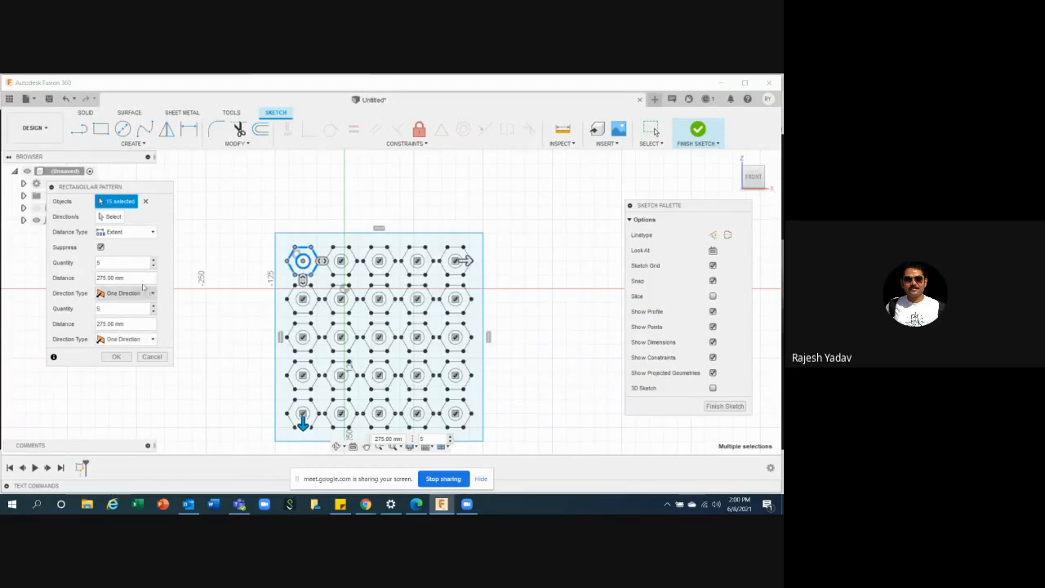
click(128, 279)
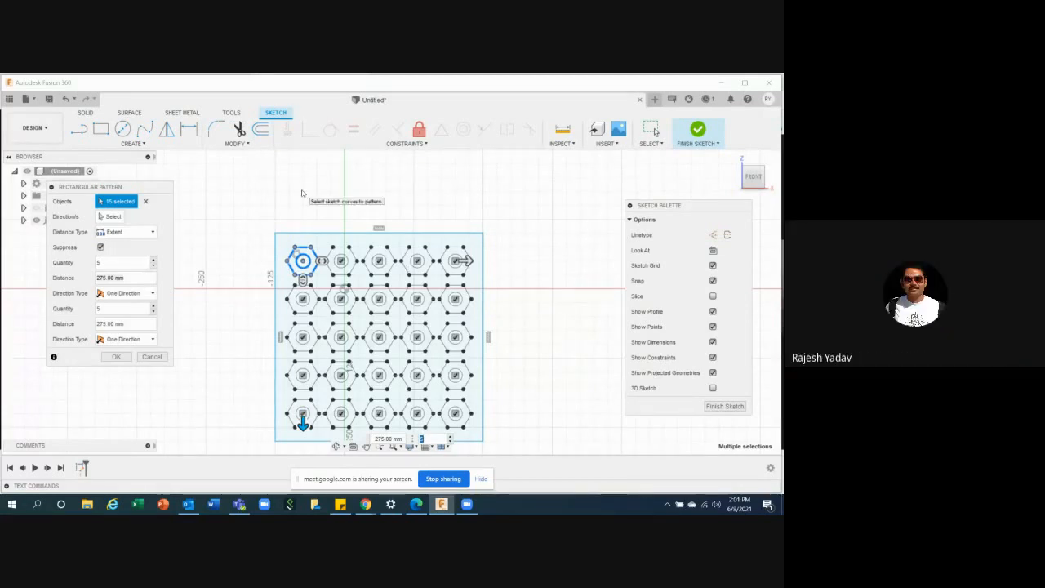
click(116, 357)
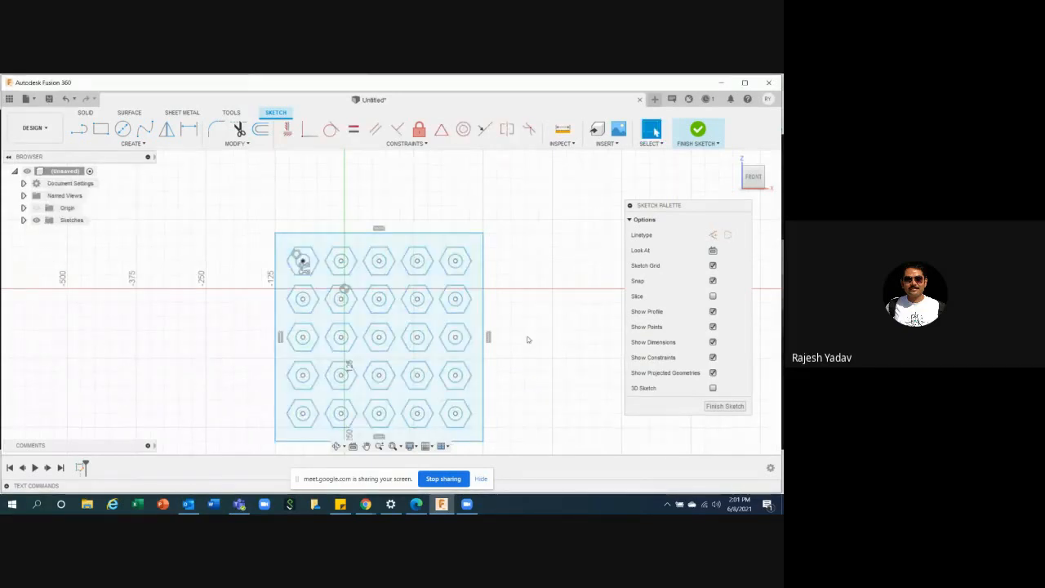
- Undo the rectangular pattern, going back to the single hexagon with its inner circle inside the rectangle
mouse_move(527, 339)
shift+middle_down()
mouse_move(501, 291)
mouse_move(526, 320)
shift+middle_up()
click(754, 174)
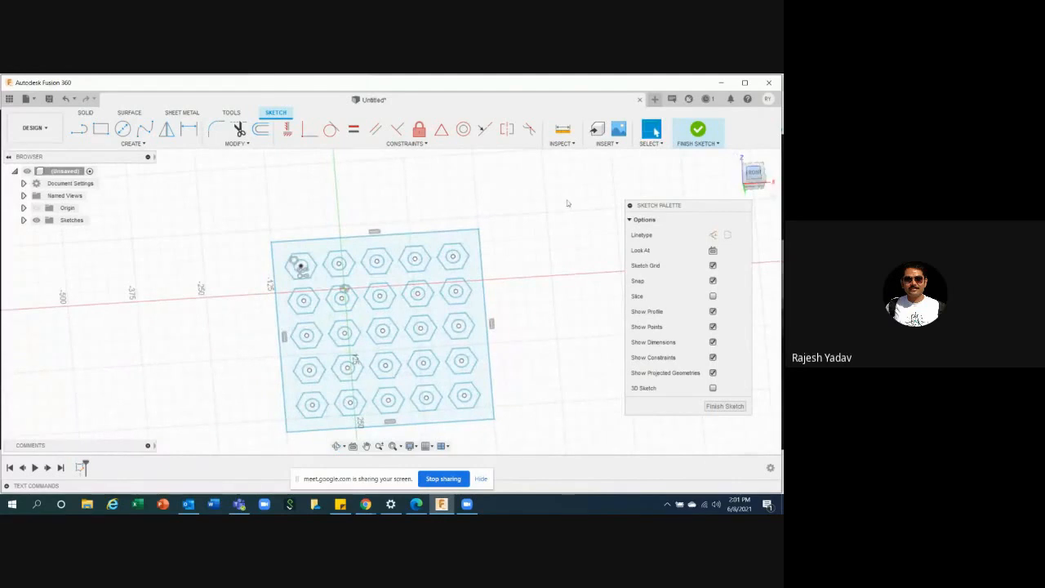
scroll(250, 191, down, 3)
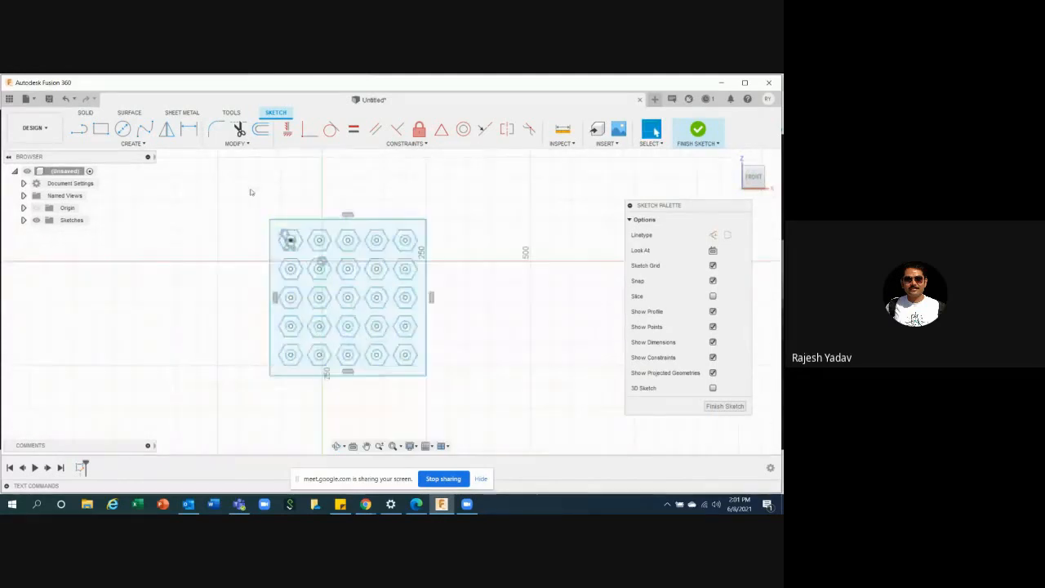
scroll(320, 351, up, 2)
click(446, 340)
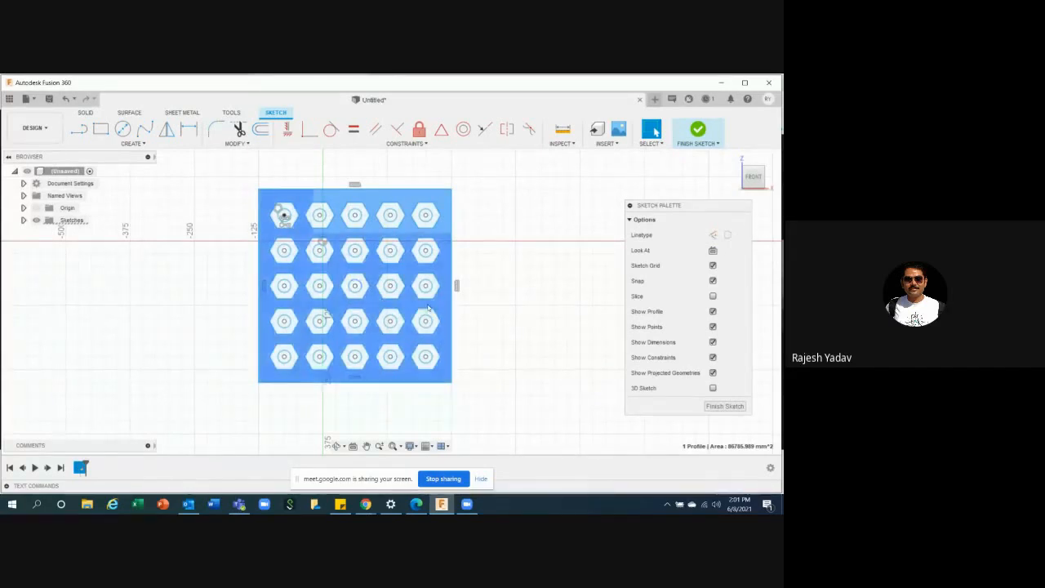
click(546, 359)
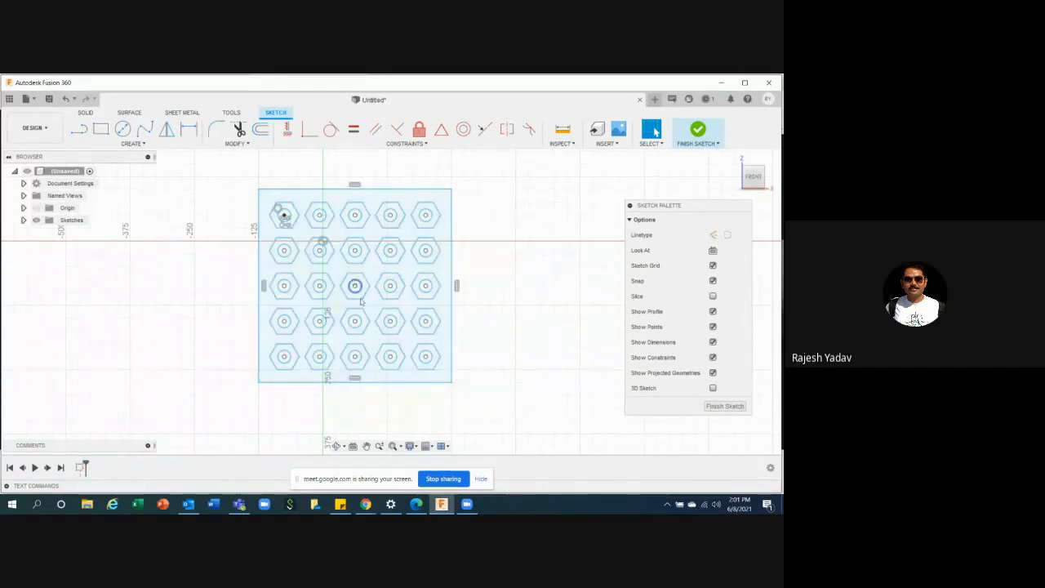
key(ctrl+z)
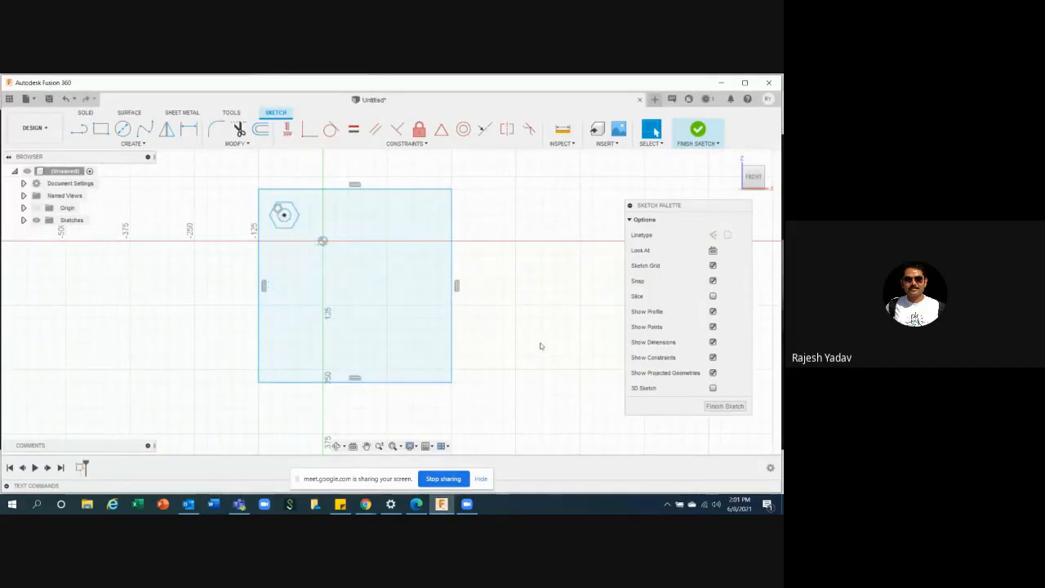
- Set up a rectangular pattern of the hexagon and its circle, 5 by 5 instances over 275 mm rightward and 275 mm downward
click(132, 143)
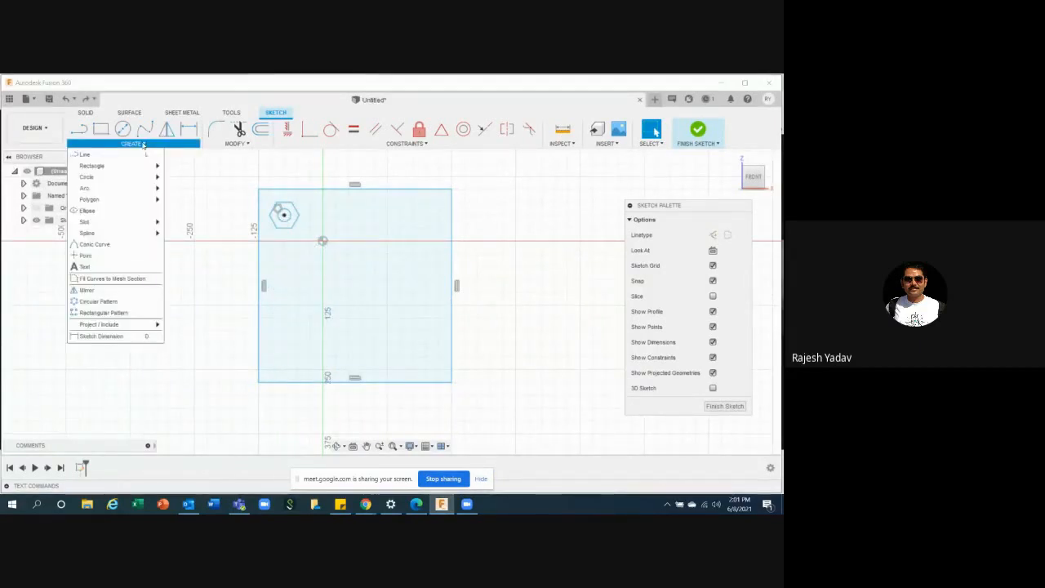
click(104, 312)
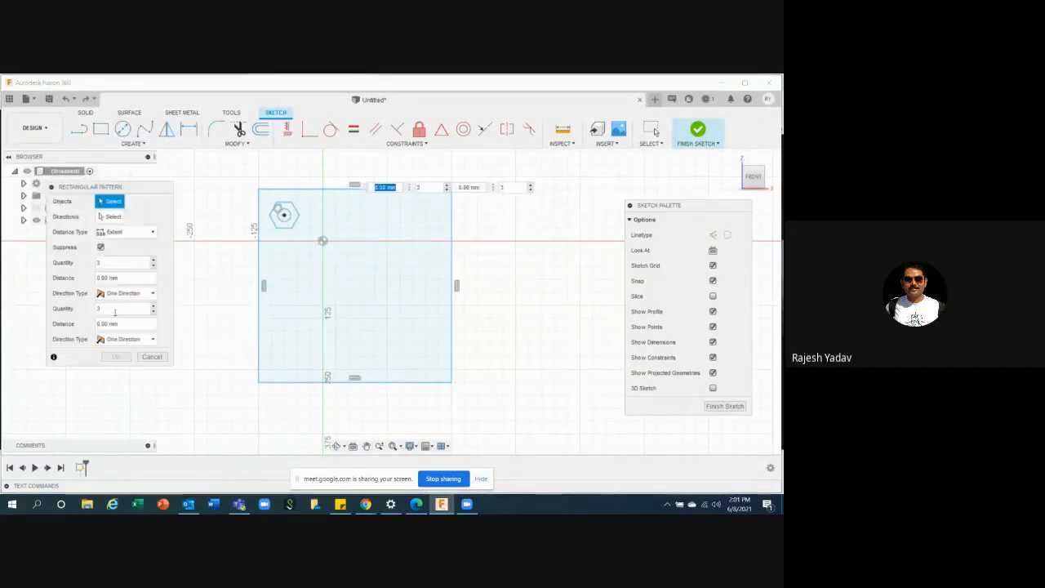
drag(258, 194, 437, 215)
drag(284, 226, 284, 368)
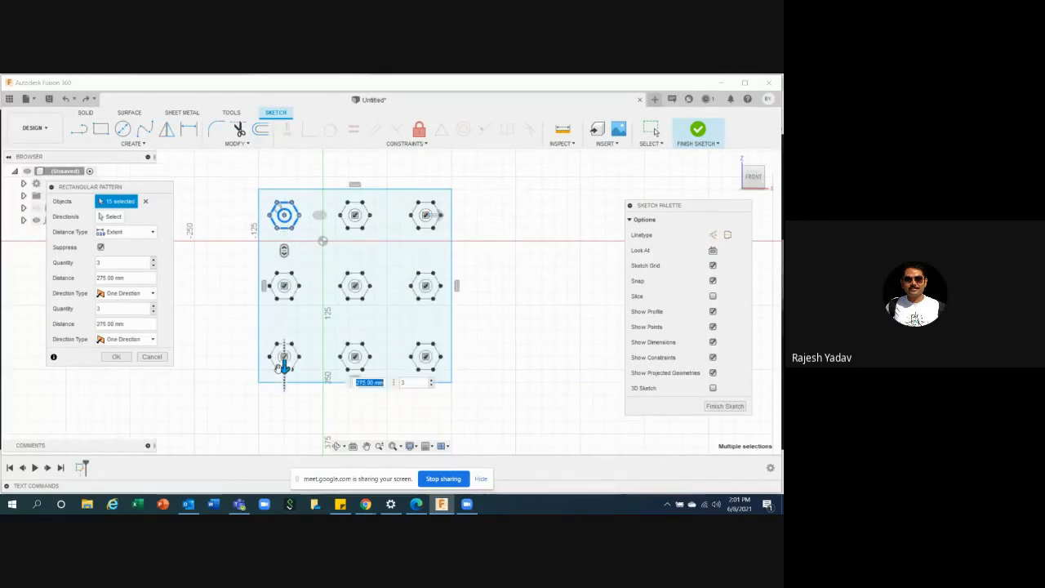
text(5)
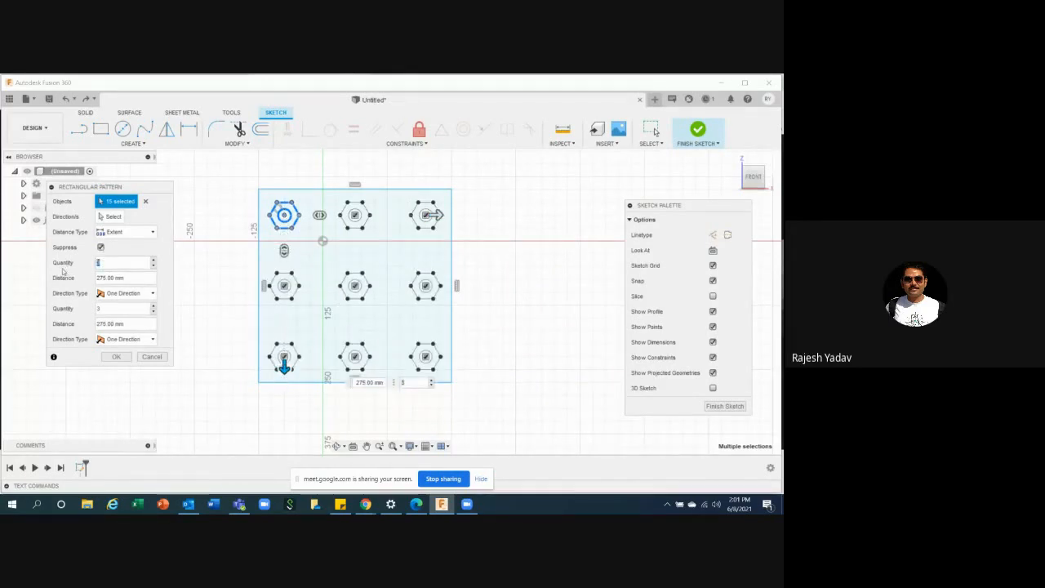
click(103, 308)
text(5)
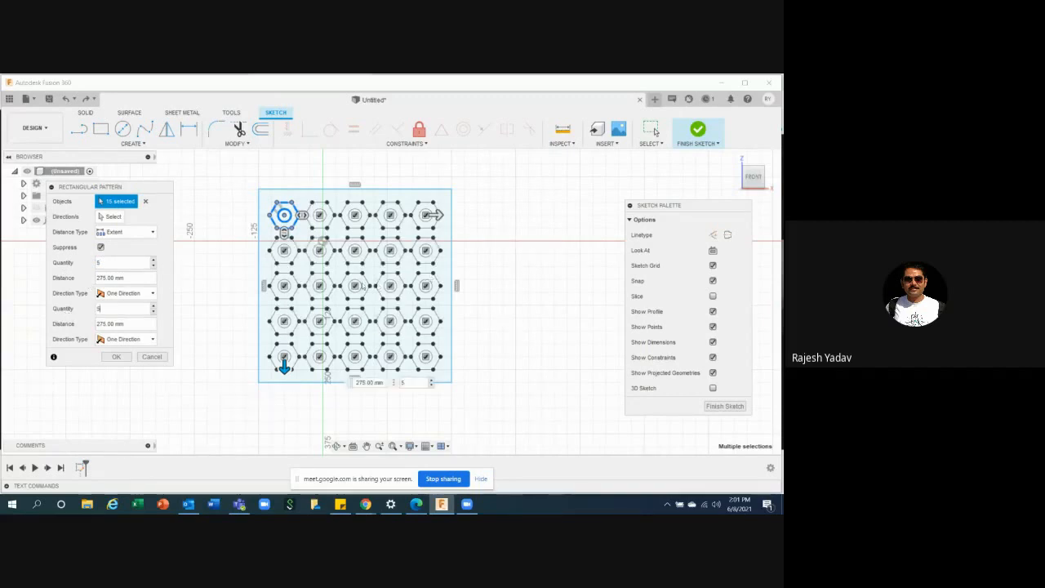
- Suppress the centre instance and the middle instance along each of the four sides of the grid, and create the pattern
click(355, 286)
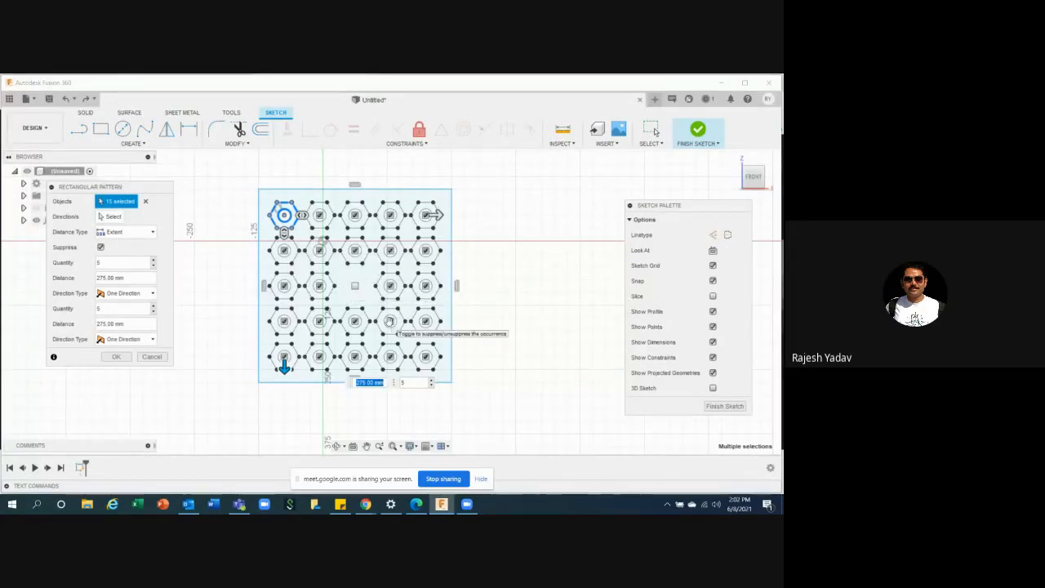
click(355, 356)
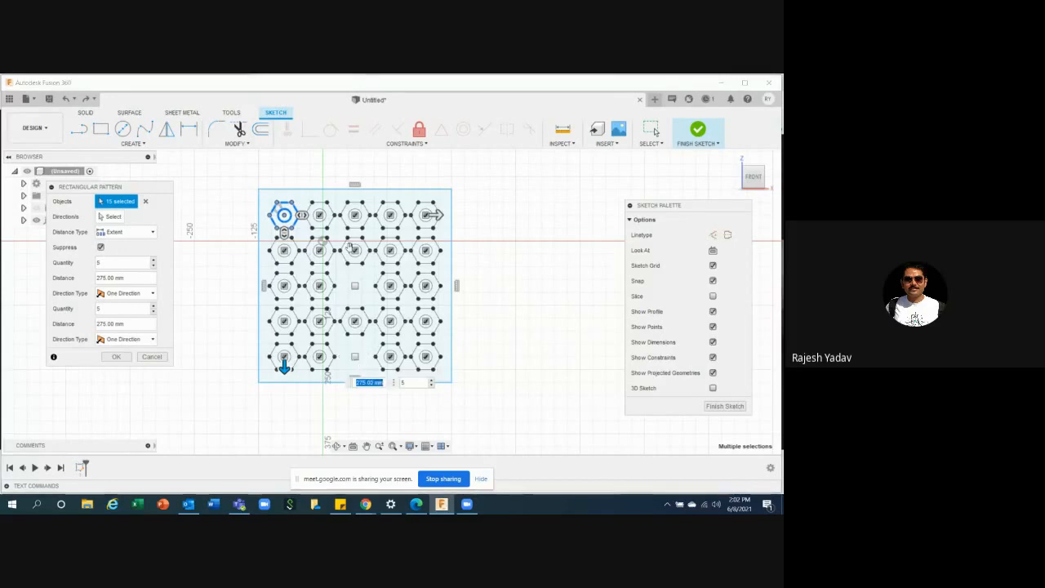
click(355, 214)
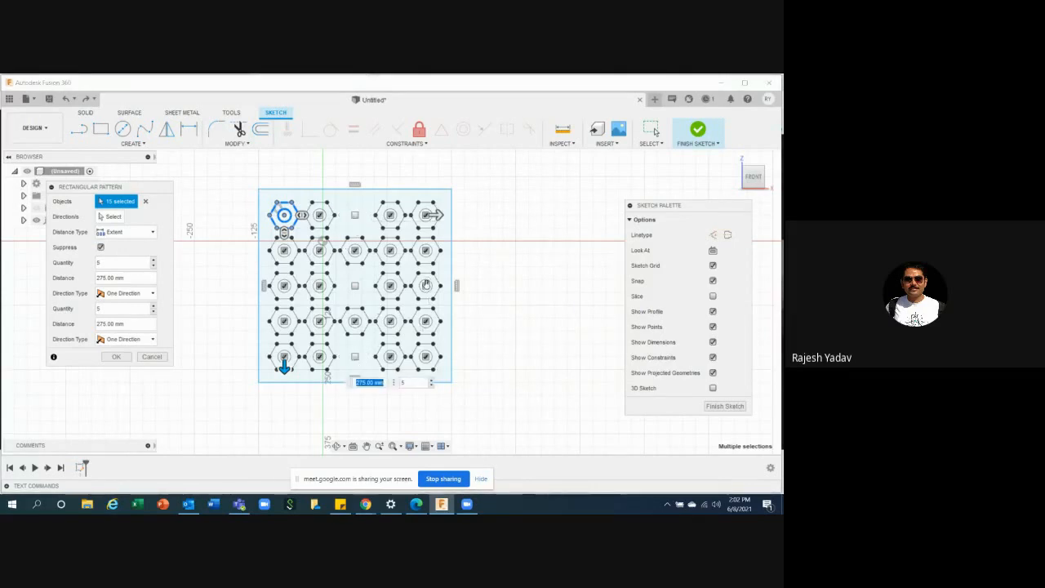
click(423, 286)
click(285, 284)
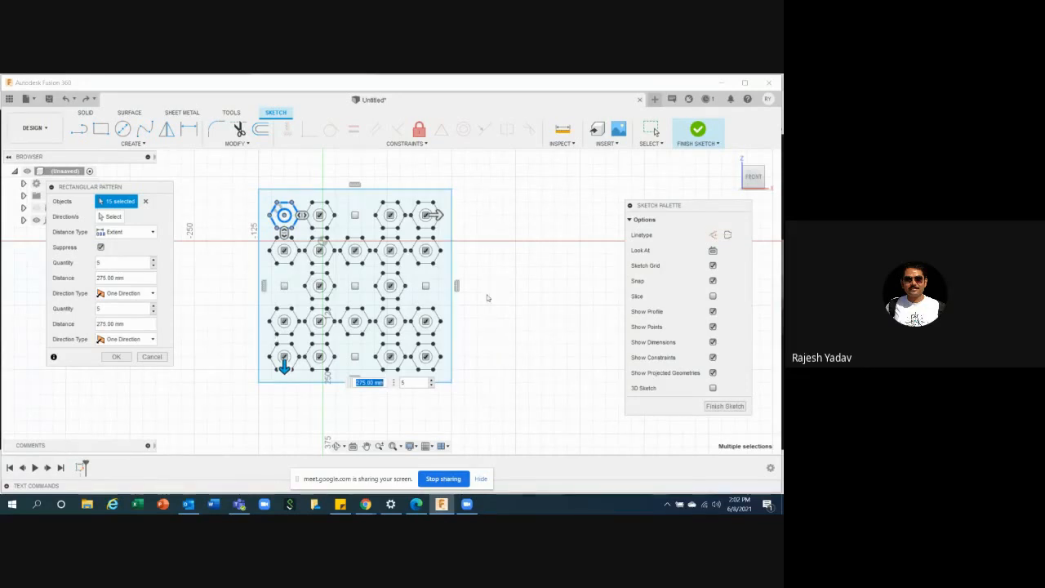
click(115, 357)
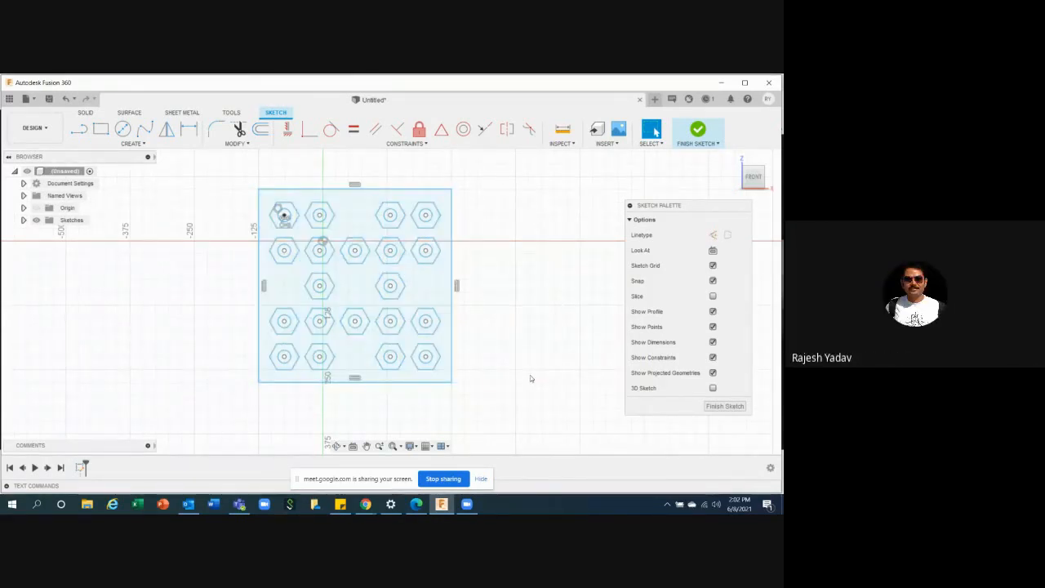
- Finish the sketch and extrude the rectangle profile around the hexagons 25 mm as a new body
click(699, 130)
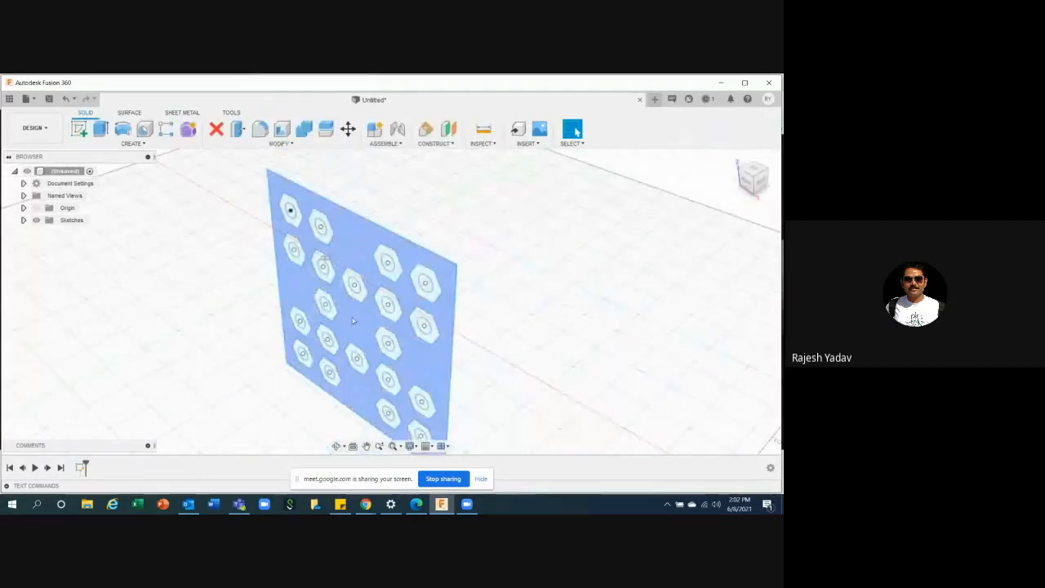
click(280, 308)
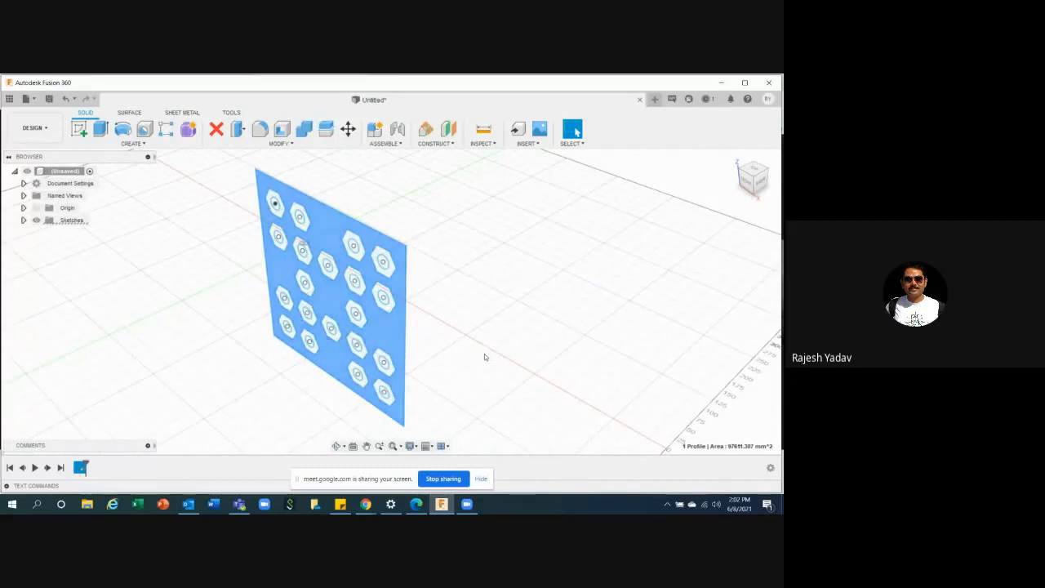
click(100, 129)
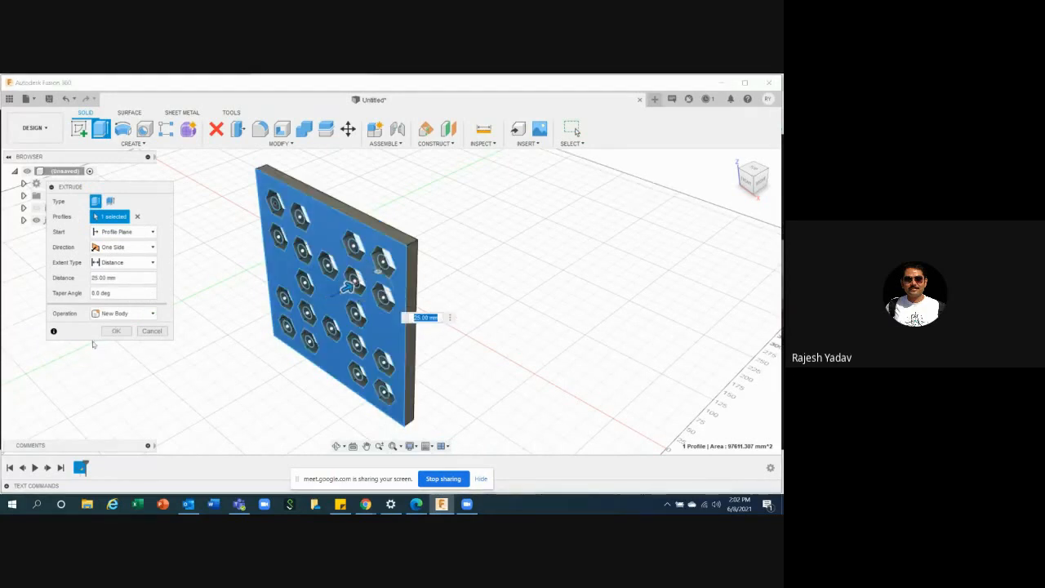
click(116, 330)
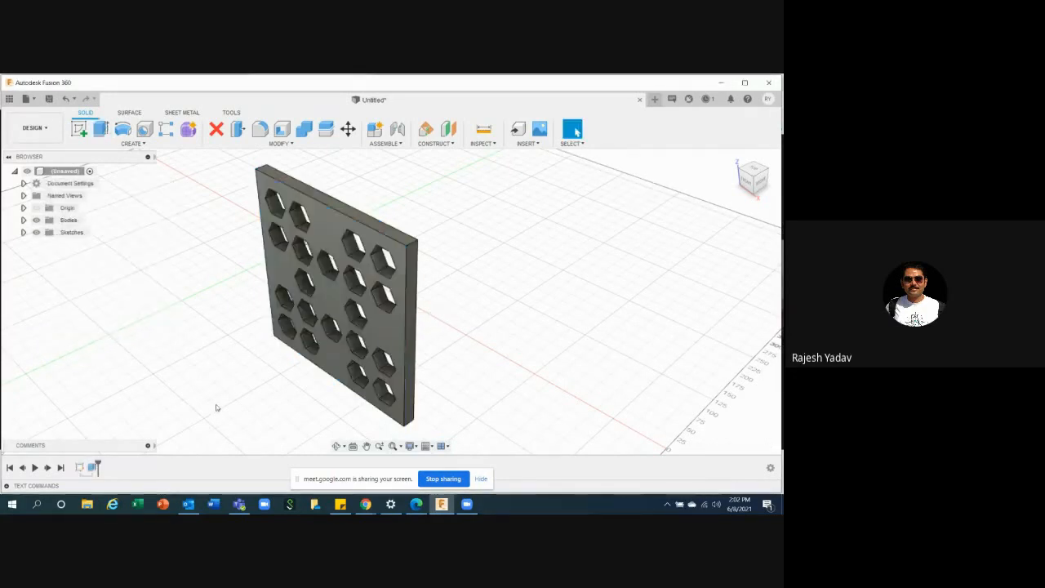
shift+middle_drag(217, 407, 227, 375)
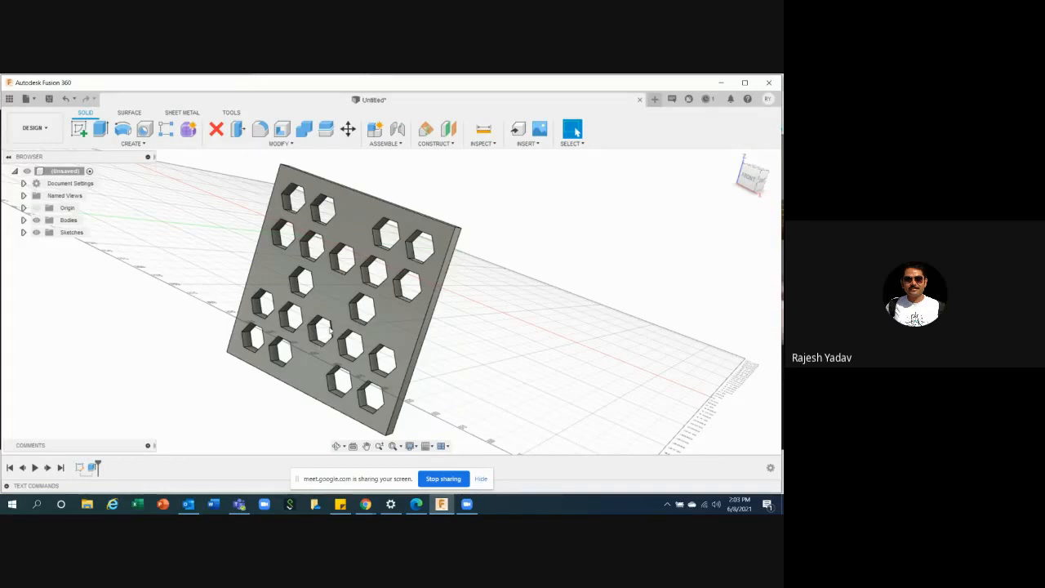
- Undo the extrusion and the finishing of the sketch, returning to editing the hexagon pattern sketch
click(91, 468)
click(79, 467)
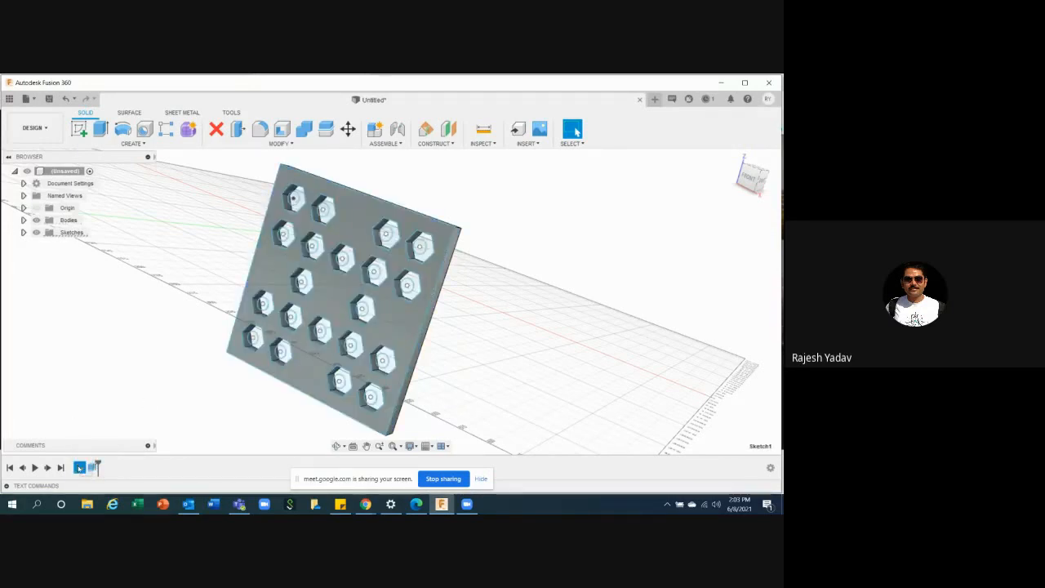
click(135, 331)
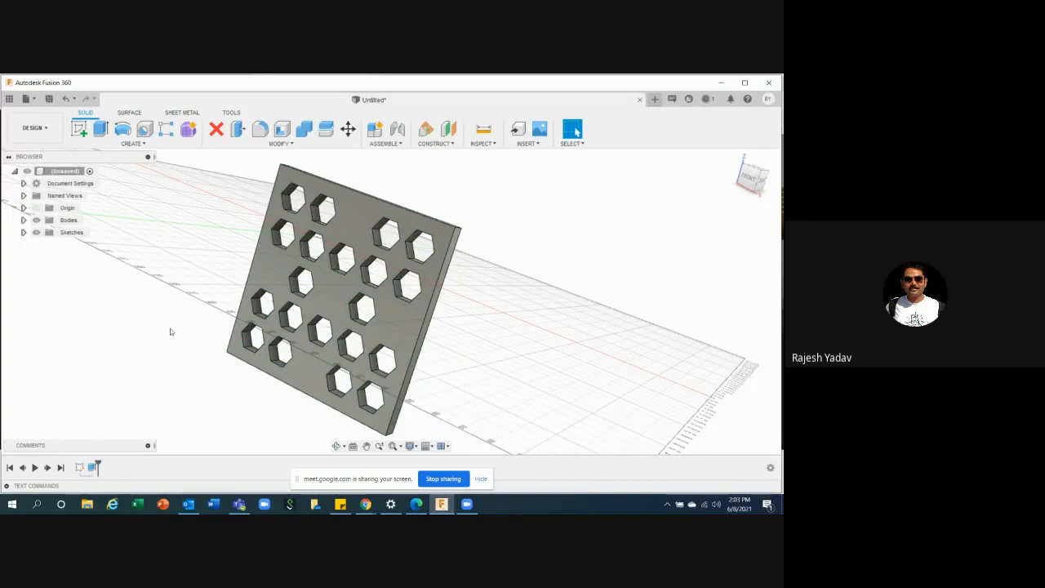
key(ctrl+z)
key(ctrl+z)
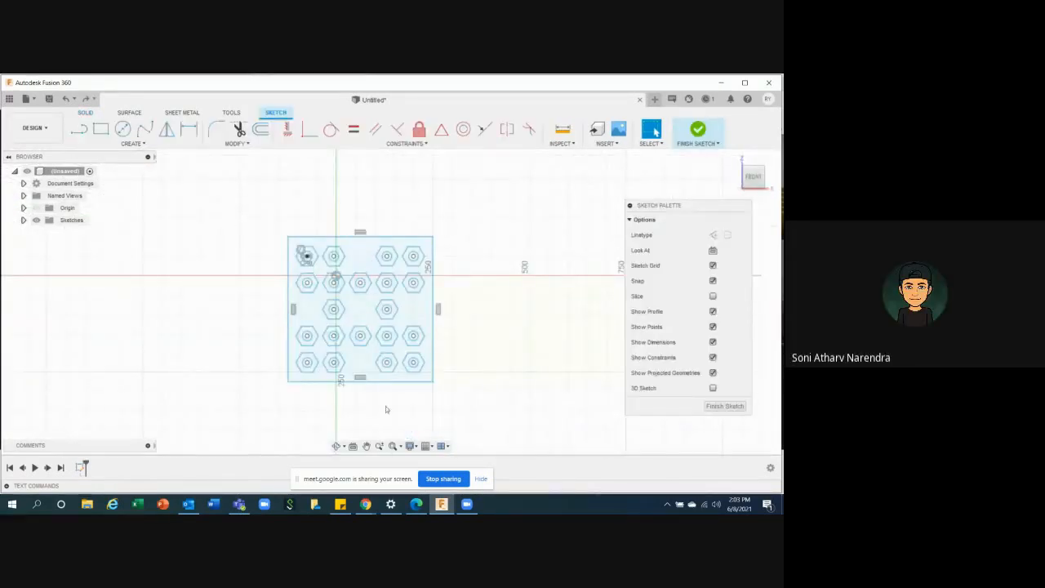
- Undo the rectangular pattern, leaving only the original hexagon and its circle inside the rectangle
key(ctrl+z)
key(ctrl+z)
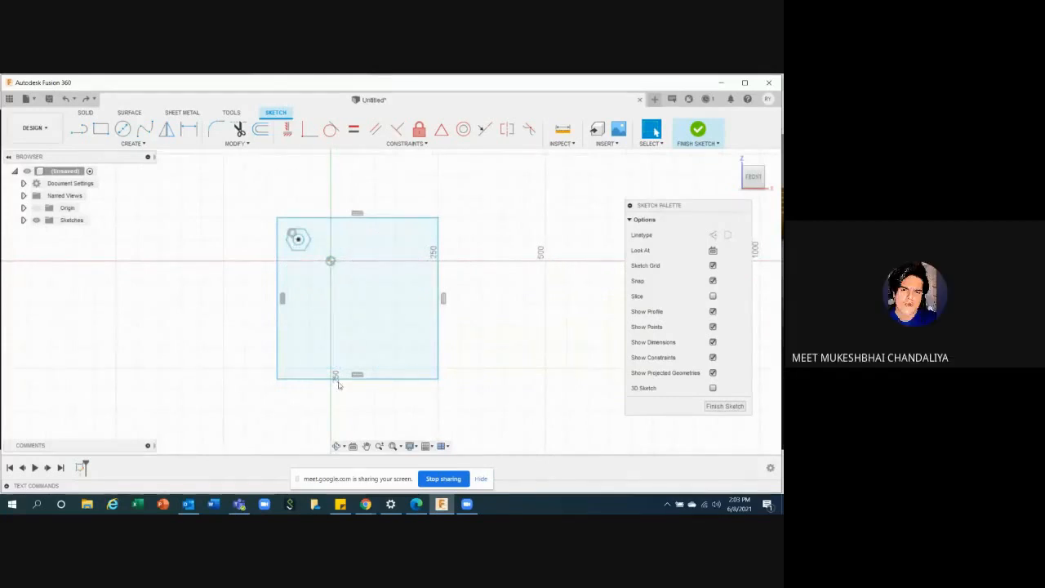
scroll(336, 382, down, 1)
scroll(453, 327, up, 1)
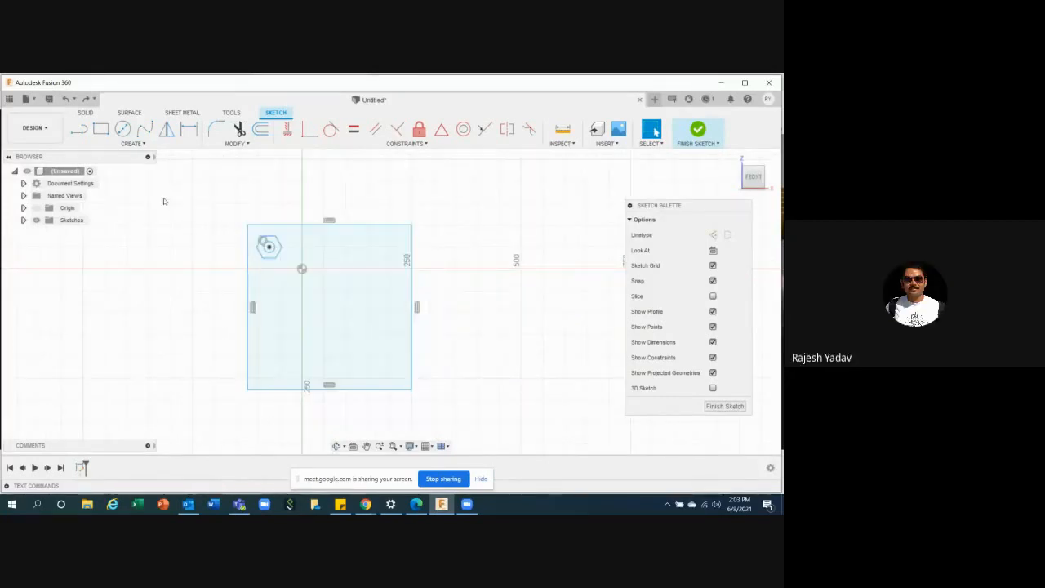
- Place a sketch point at the centre of the rectangle
click(144, 144)
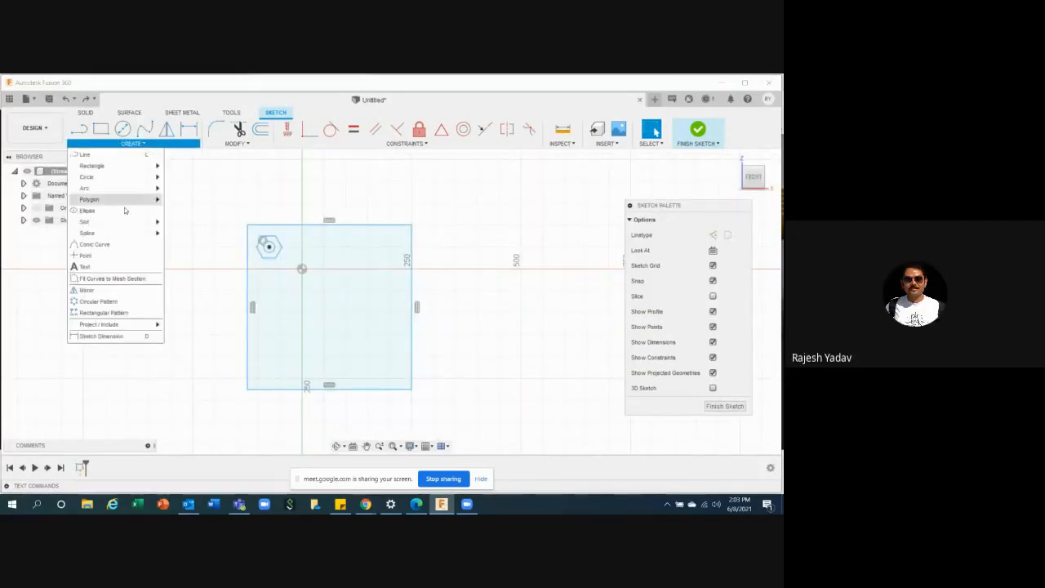
click(111, 256)
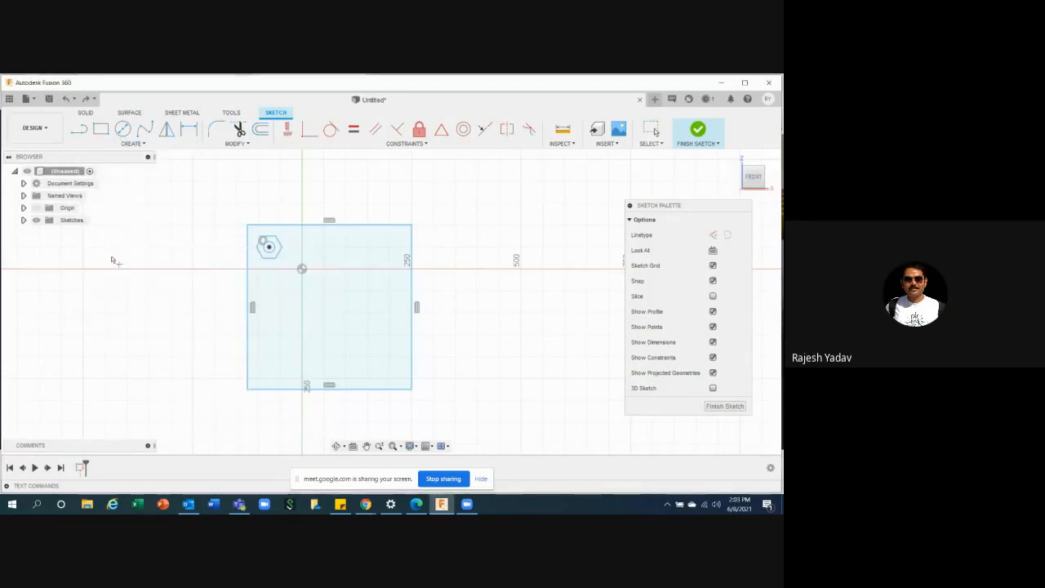
click(328, 306)
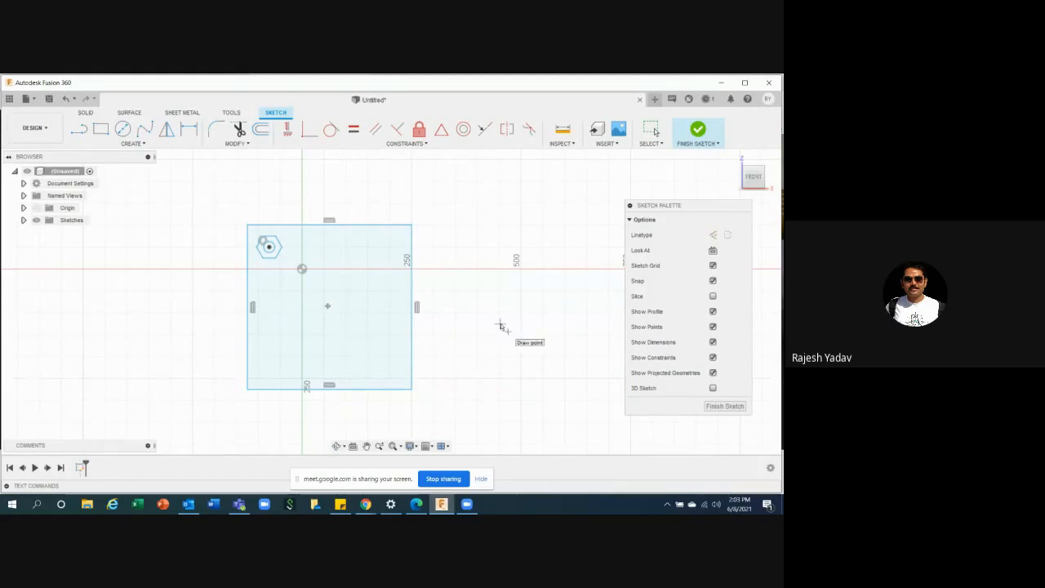
key(Escape)
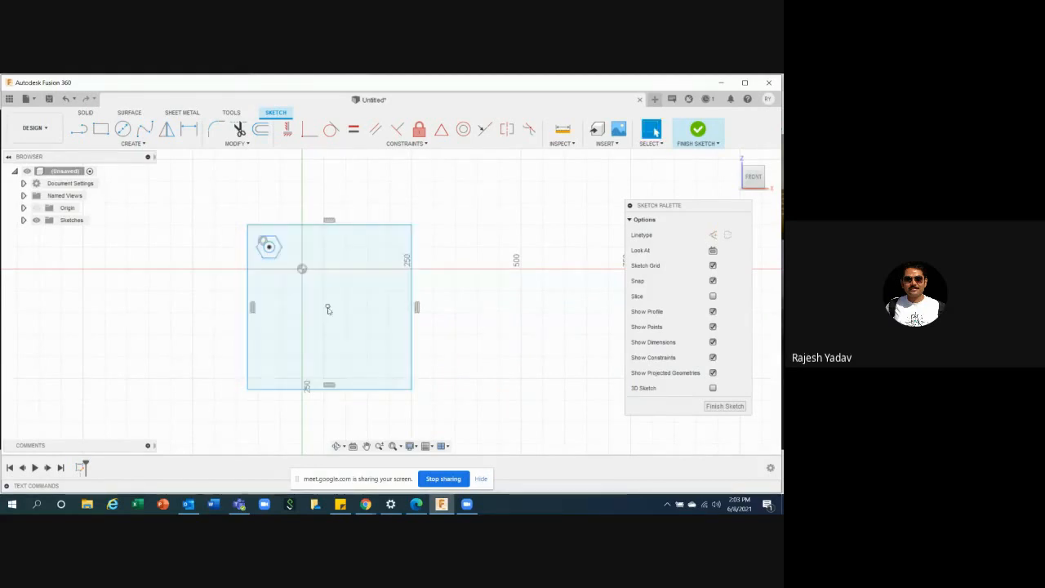
scroll(502, 332, down, 2)
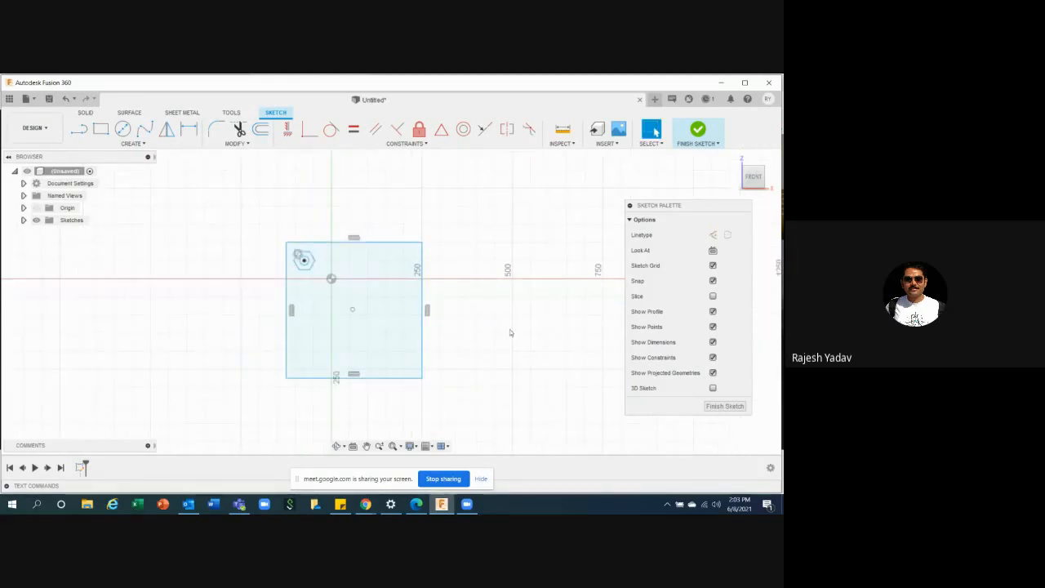
scroll(509, 329, up, 1)
click(265, 243)
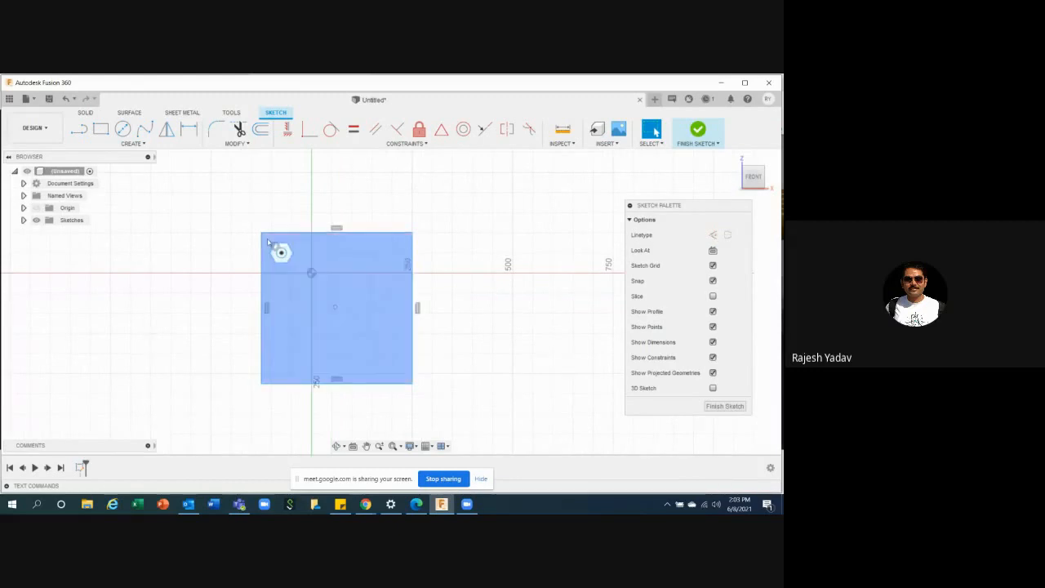
click(280, 251)
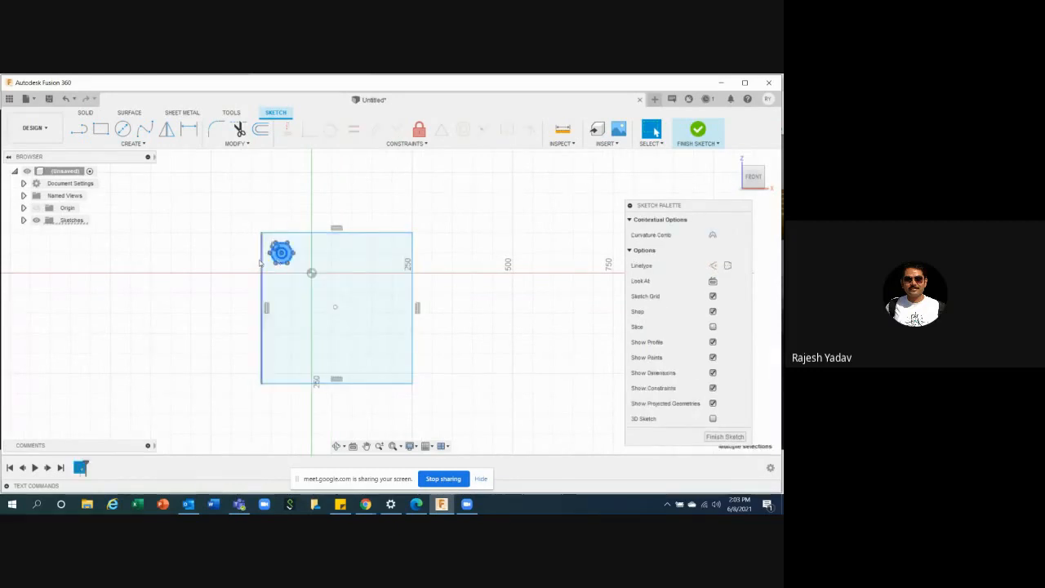
click(194, 263)
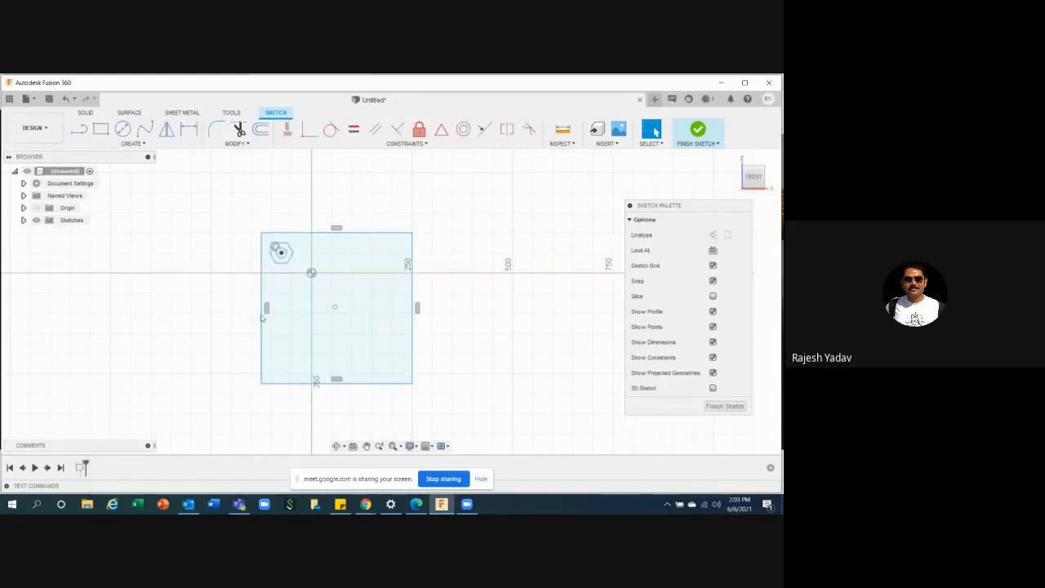
scroll(202, 228, down, 2)
scroll(242, 268, up, 1)
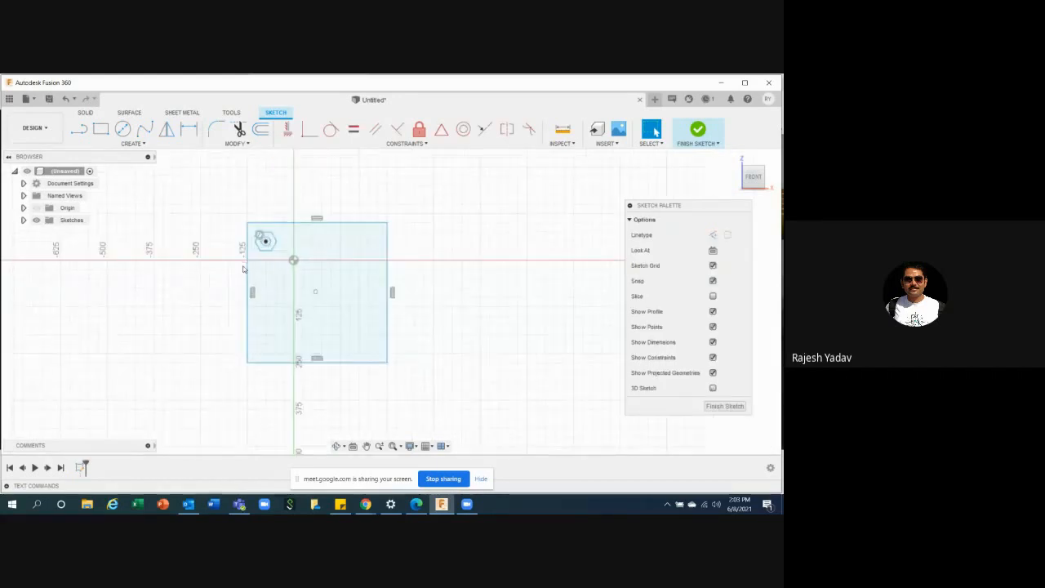
- Set up a full circular pattern of the hexagon and its circle around the rectangle's centre point with a quantity of 10
click(141, 146)
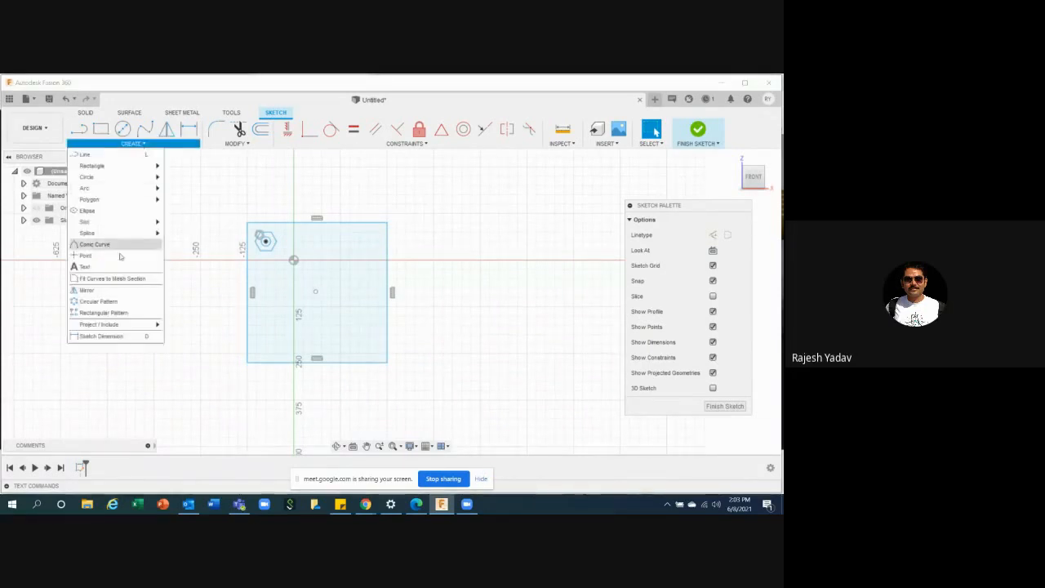
click(119, 302)
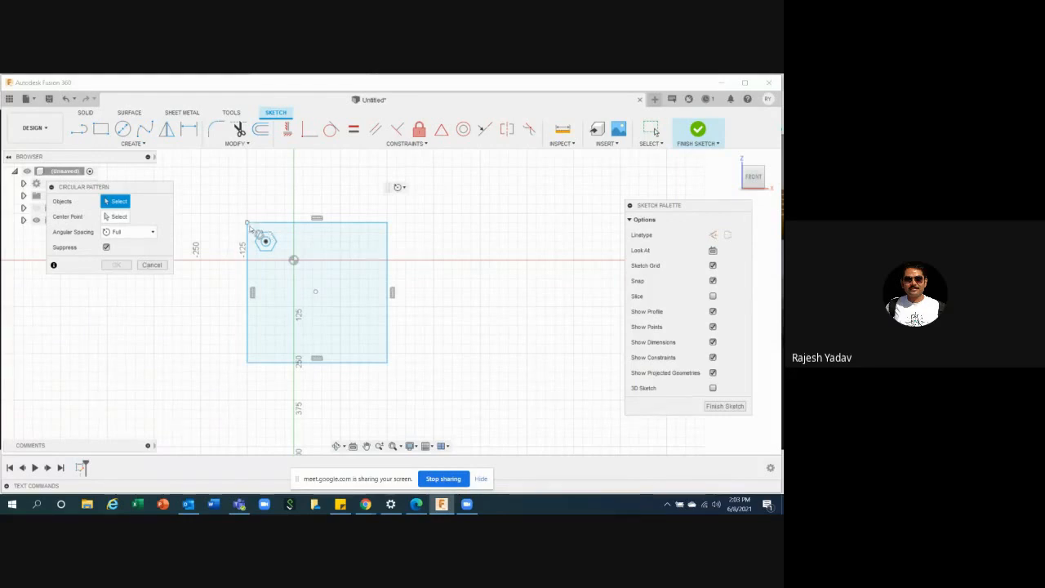
drag(249, 227, 284, 262)
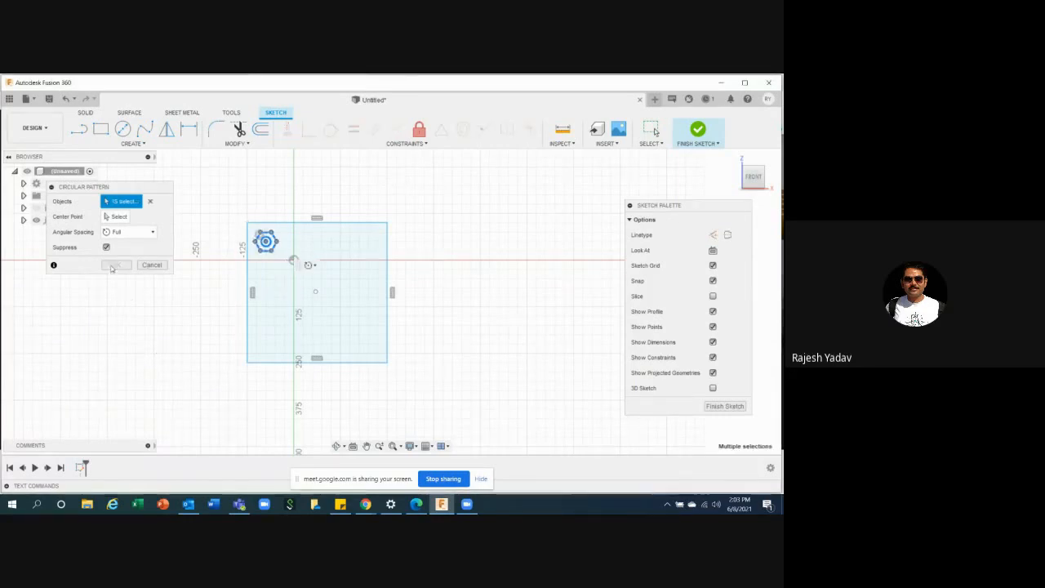
click(118, 217)
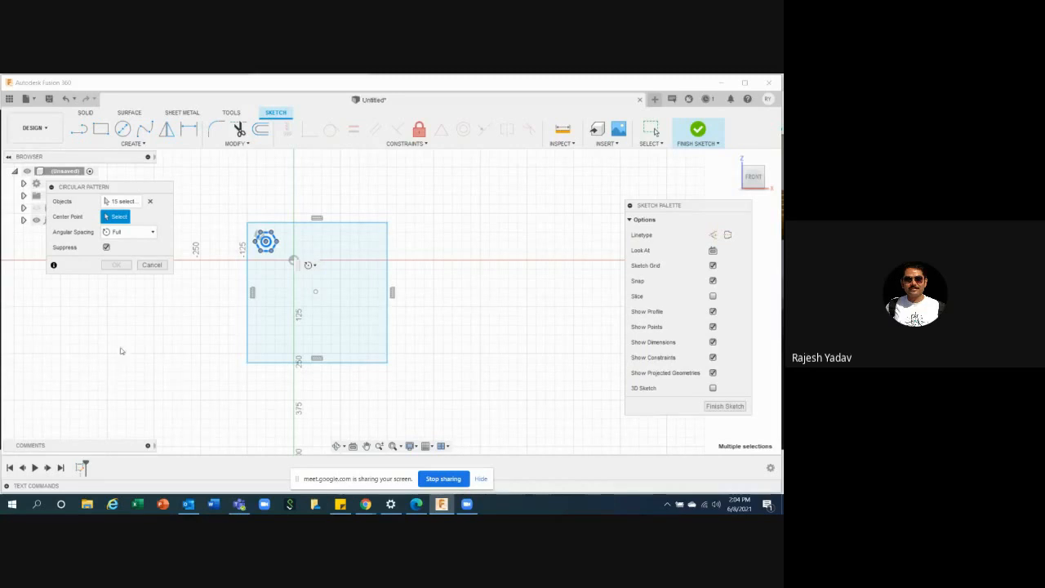
click(315, 291)
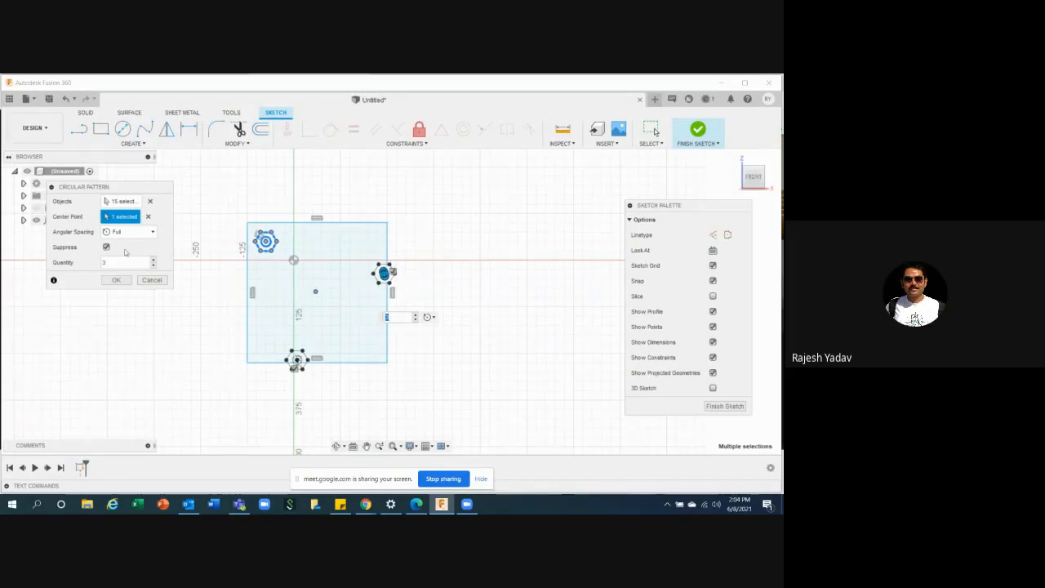
drag(114, 262, 48, 266)
text(10)
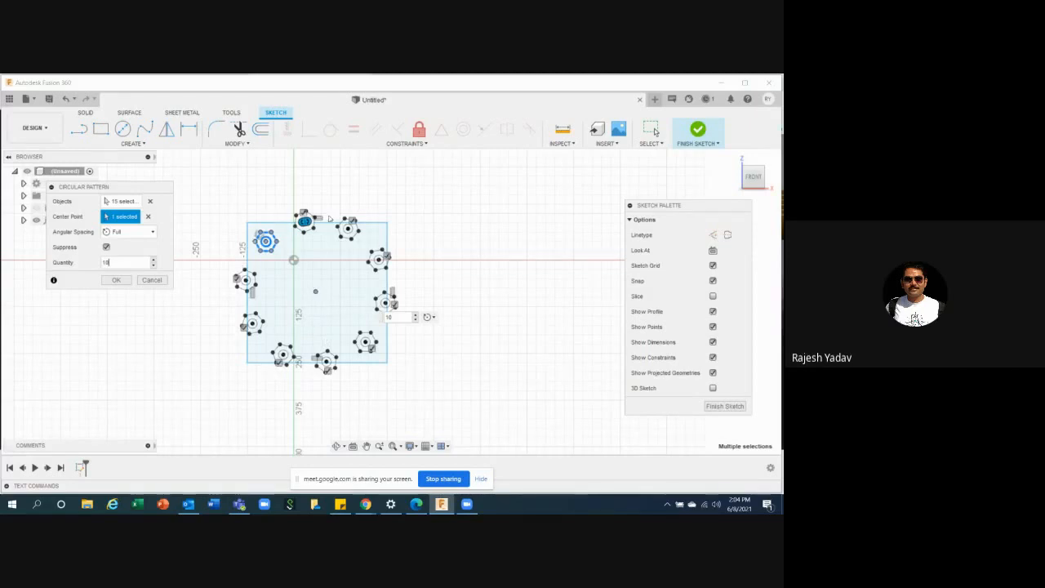
- Suppress two opposite instances, one near the rectangle's bottom edge and one near its top edge, and create the circular pattern
click(279, 364)
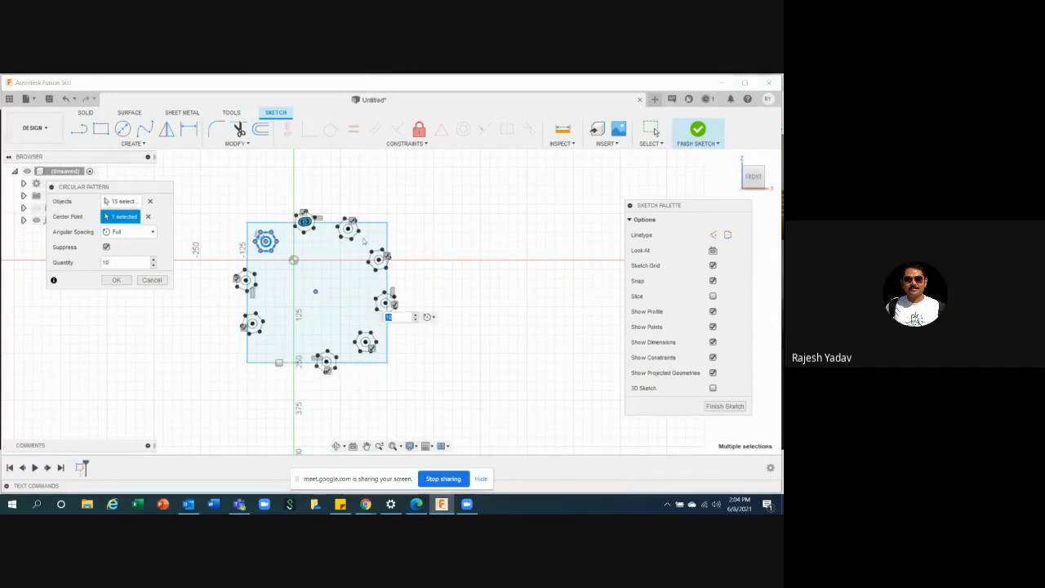
click(351, 221)
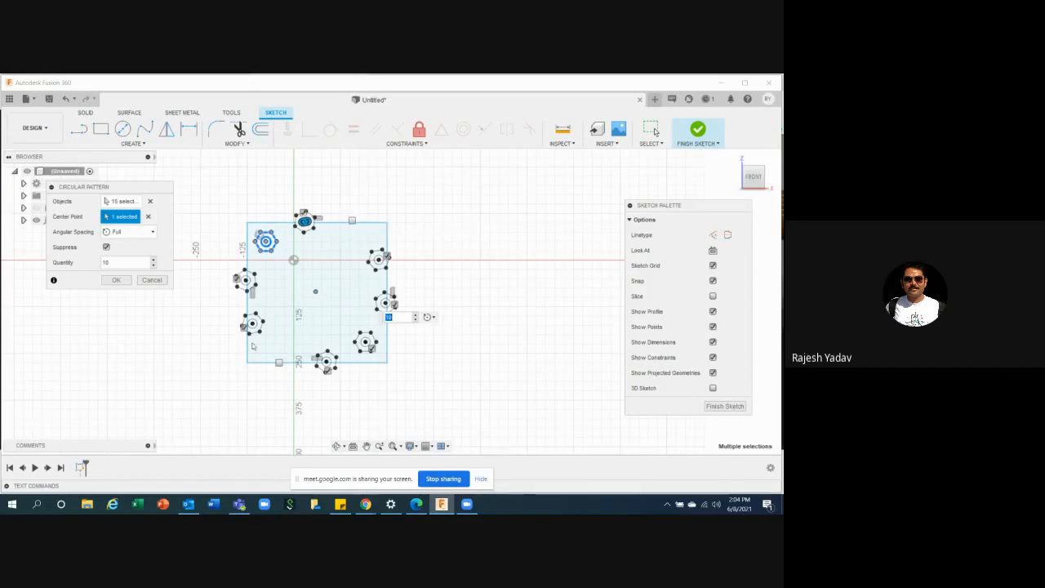
click(116, 280)
scroll(197, 351, up, 2)
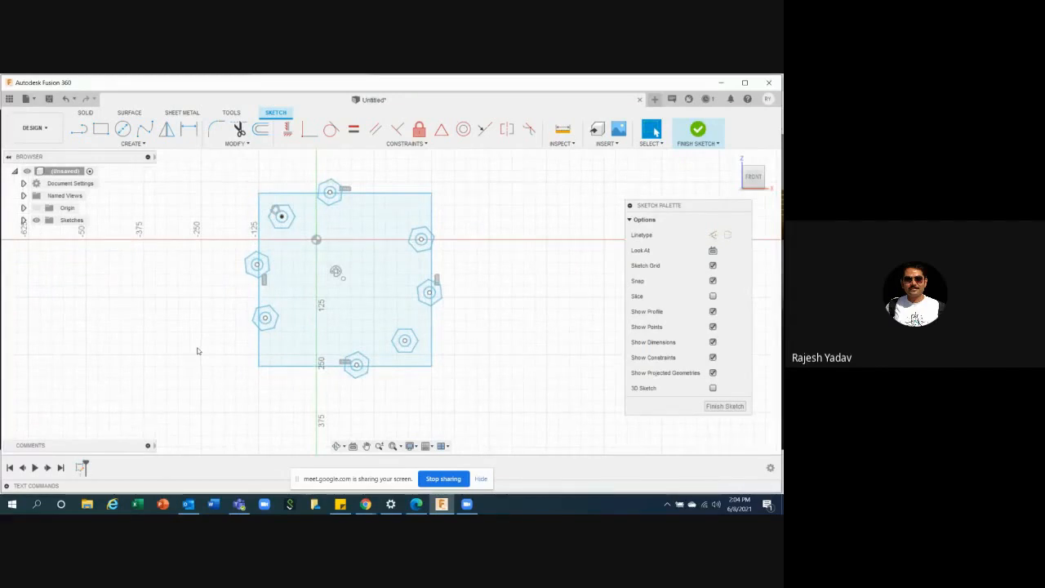
- Undo the circular pattern and the centre point, and delete the rectangle together with the hexagon and its circle
key(ctrl+z)
key(ctrl+z)
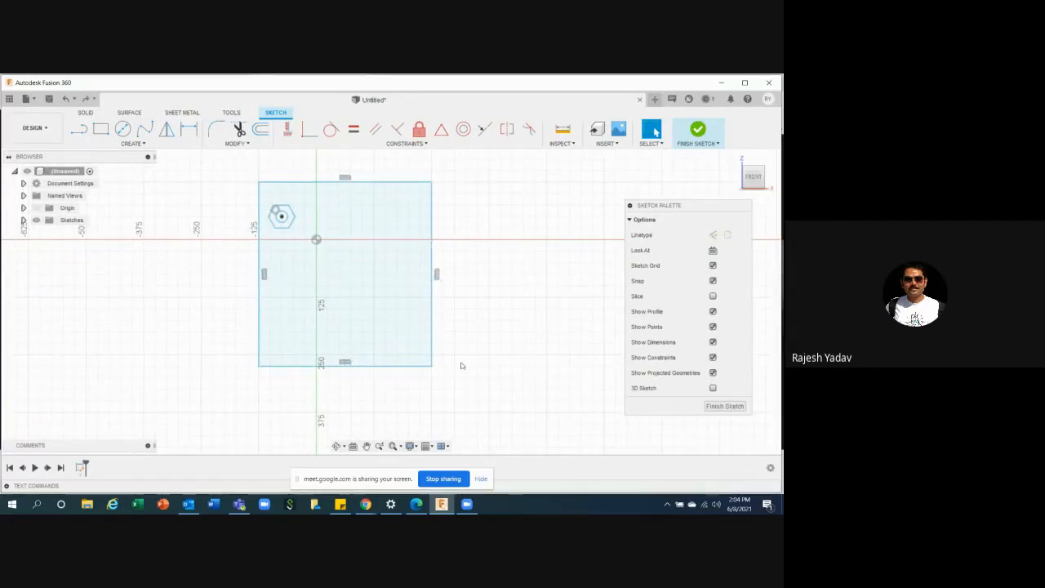
scroll(461, 365, down, 1)
drag(468, 397, 227, 196)
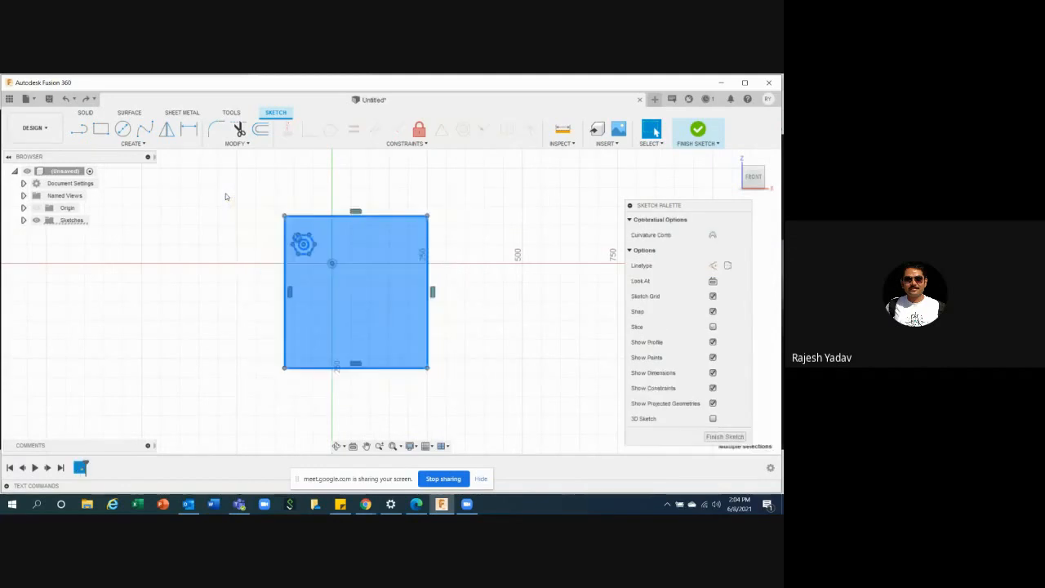
key(Delete)
- Draw a circle about 800 mm in diameter centred on the sketch origin
scroll(182, 221, down, 3)
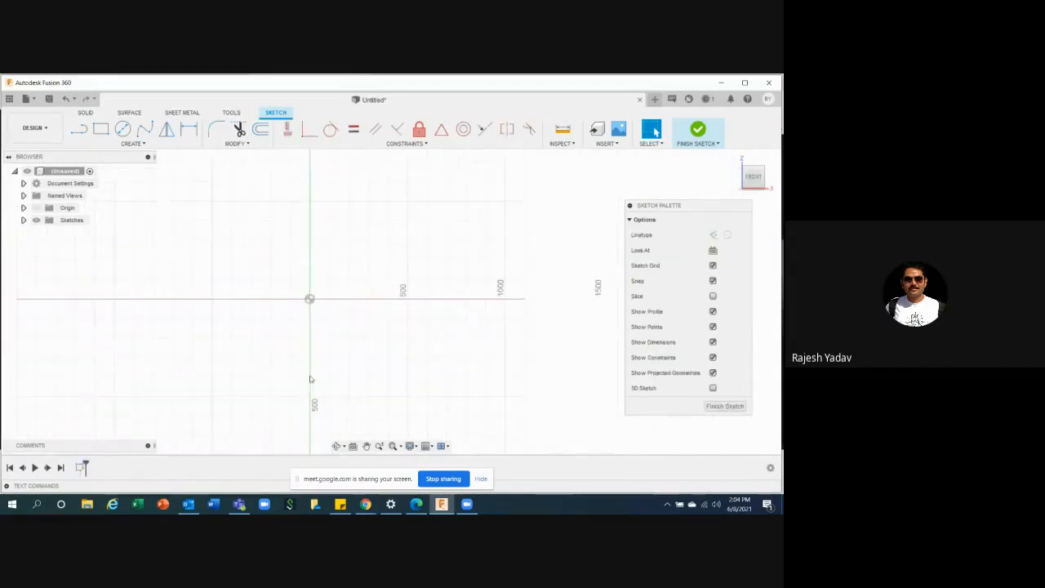
click(122, 128)
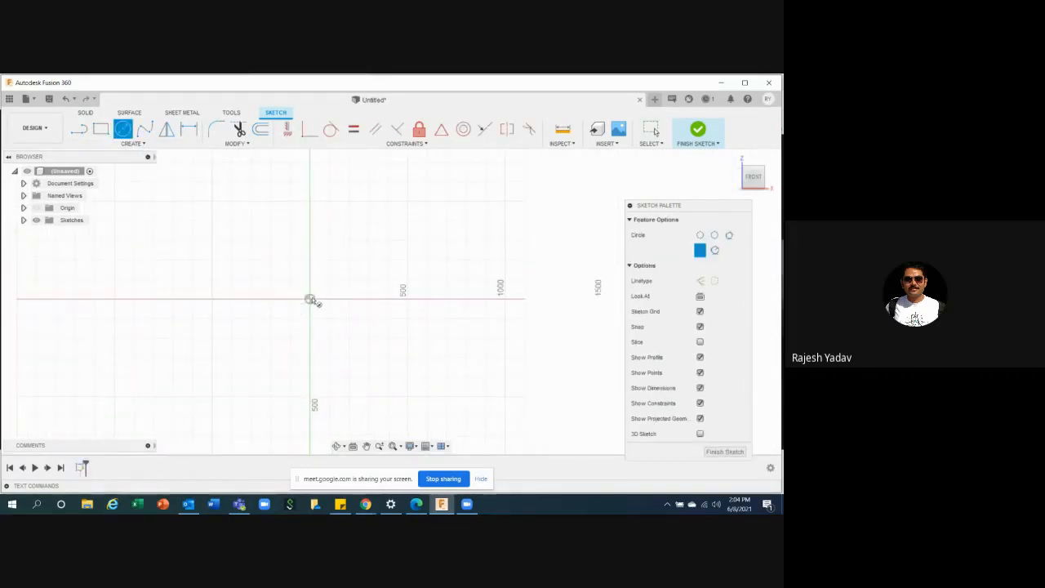
click(309, 298)
click(307, 224)
scroll(280, 191, down, 1)
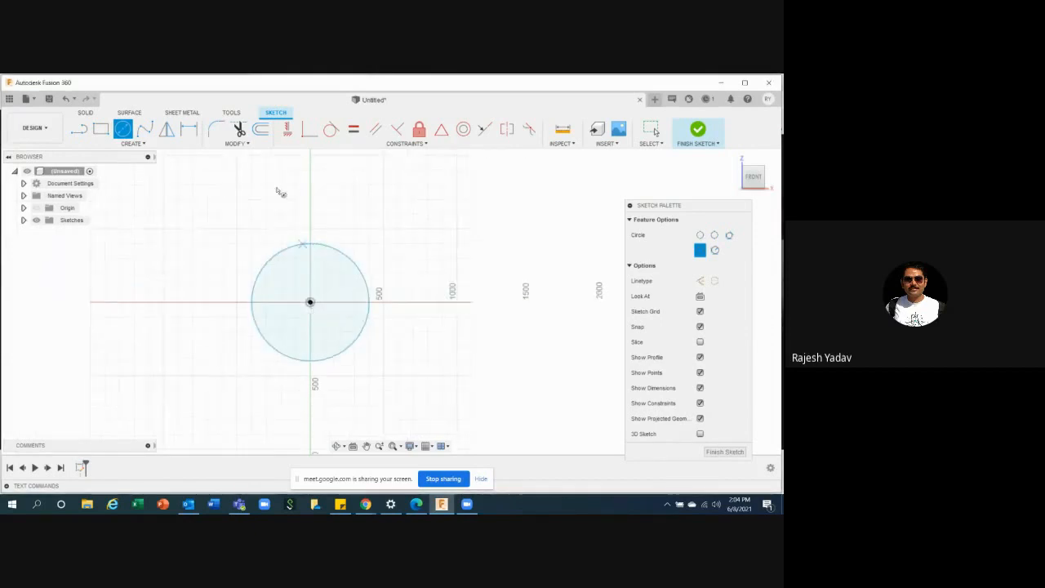
scroll(276, 231, up, 2)
key(Escape)
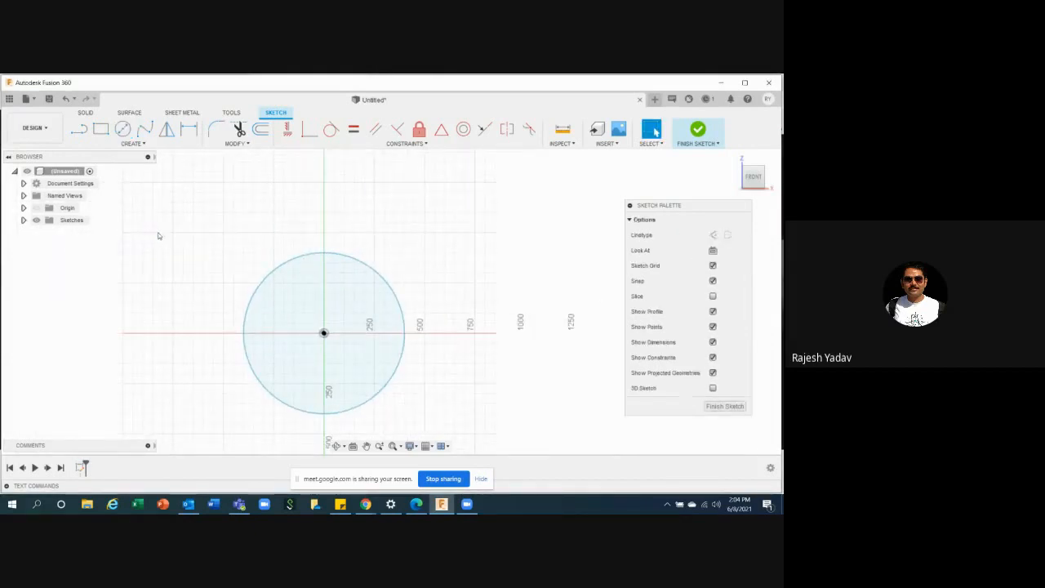
- Draw a trapezoidal tooth on top of the circle with three lines: two slanted sides about 80 mm long and a horizontal tip
click(79, 128)
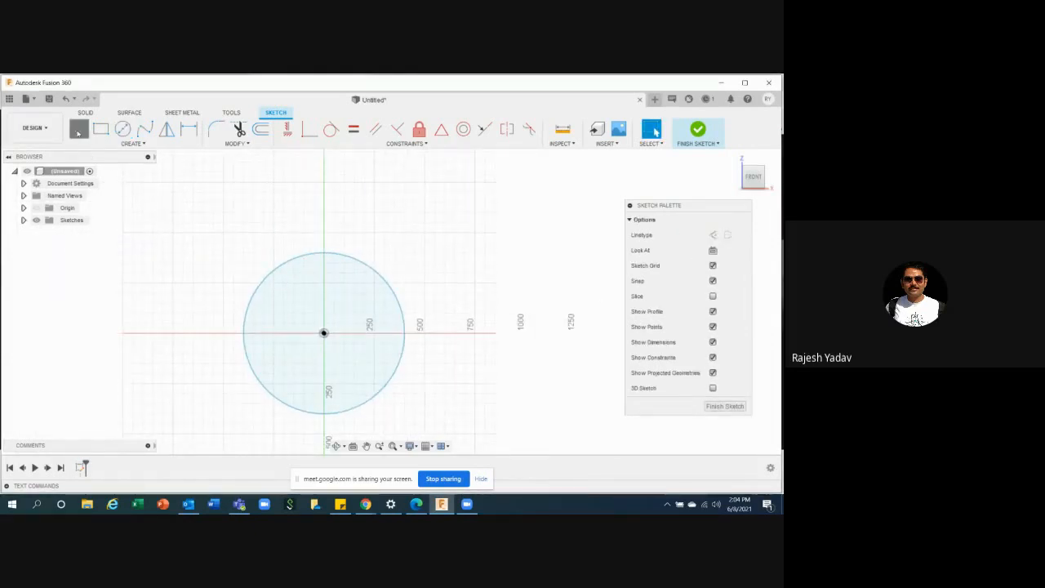
scroll(313, 245, up, 1)
scroll(318, 262, up, 1)
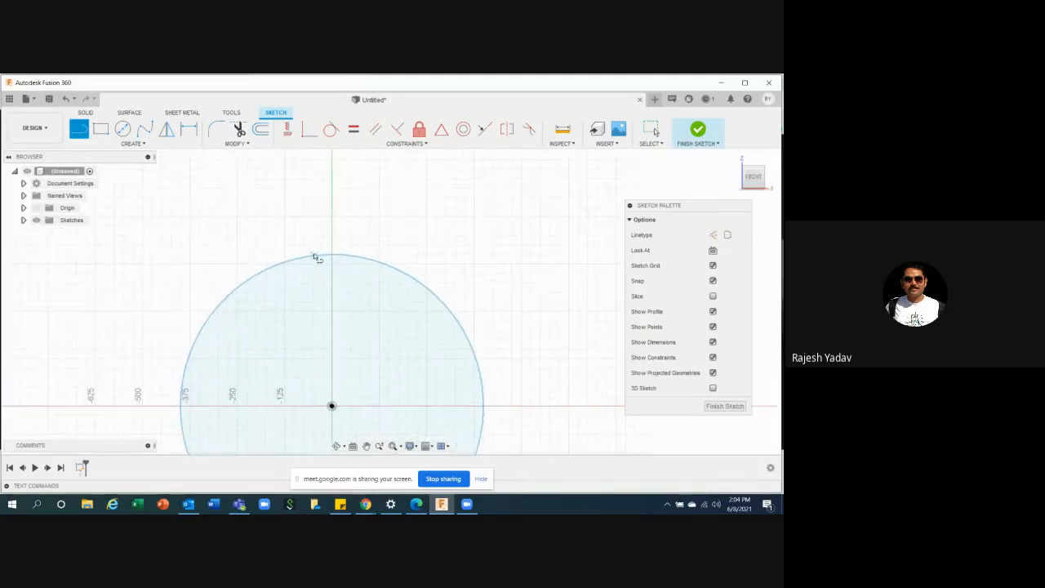
click(319, 257)
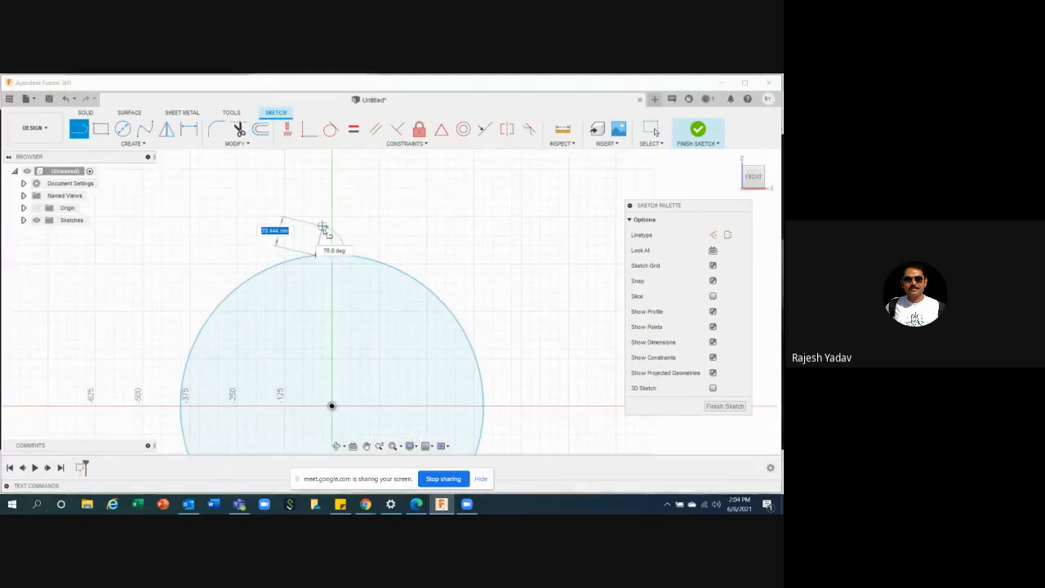
click(340, 225)
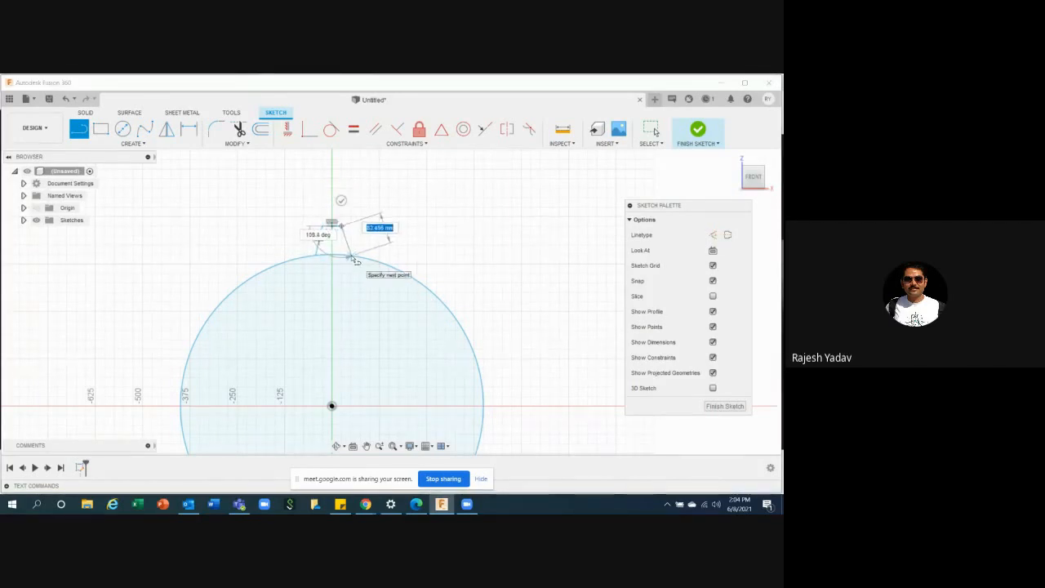
click(351, 258)
scroll(284, 208, down, 2)
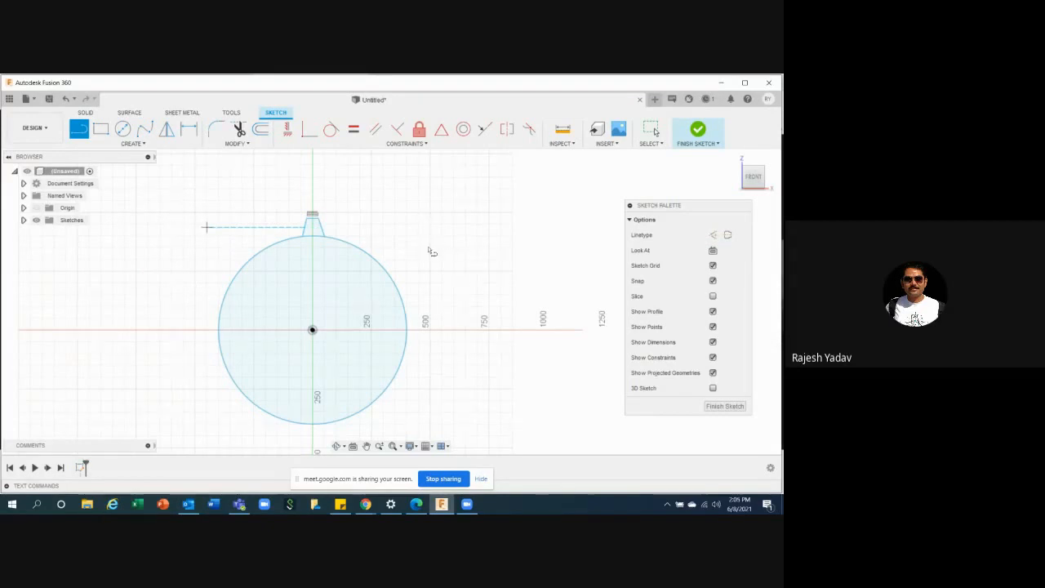
key(Escape)
scroll(433, 236, down, 2)
scroll(432, 229, up, 2)
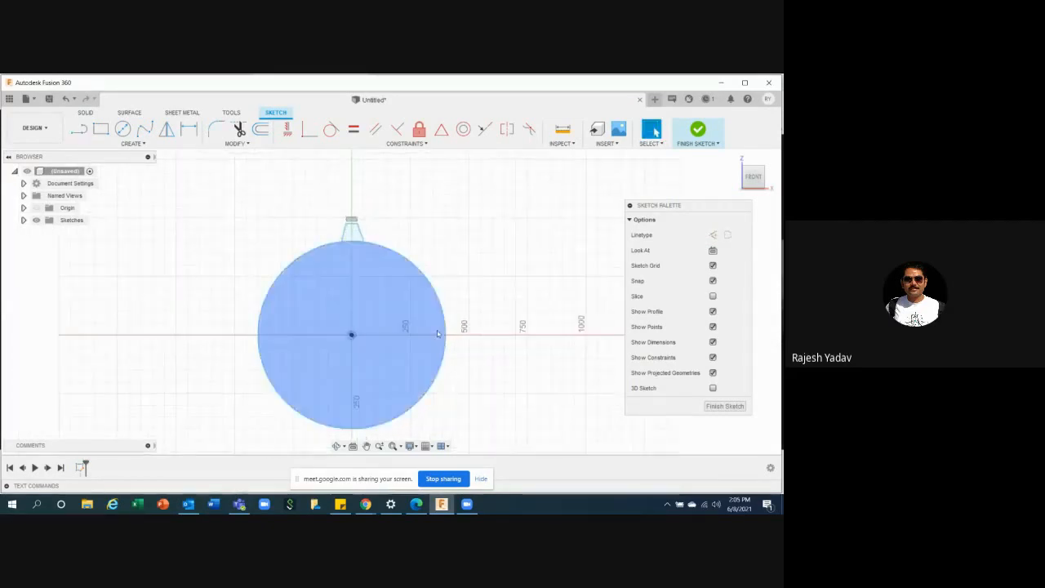
scroll(416, 251, up, 2)
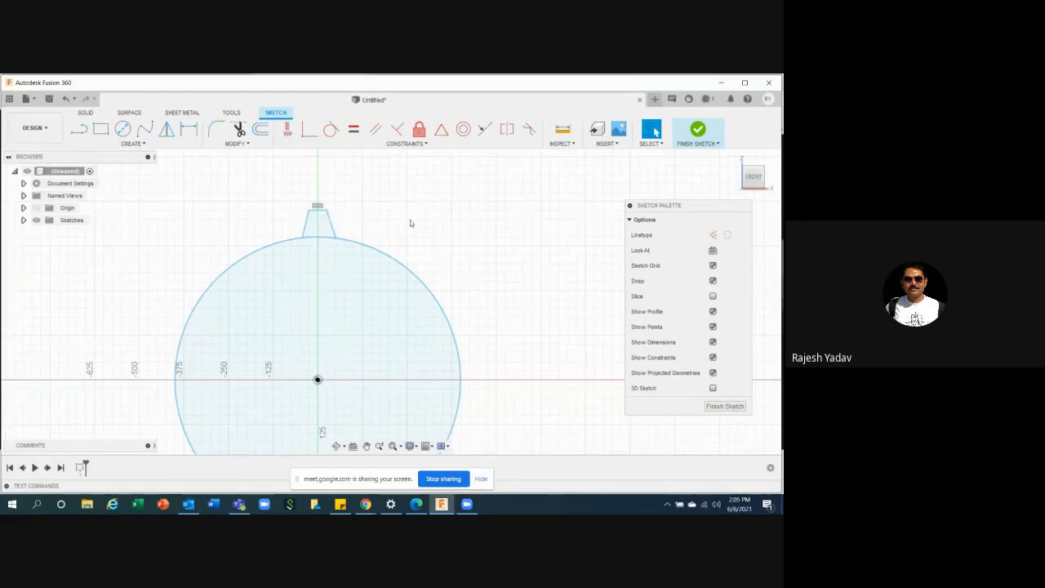
scroll(299, 237, down, 2)
scroll(302, 250, down, 2)
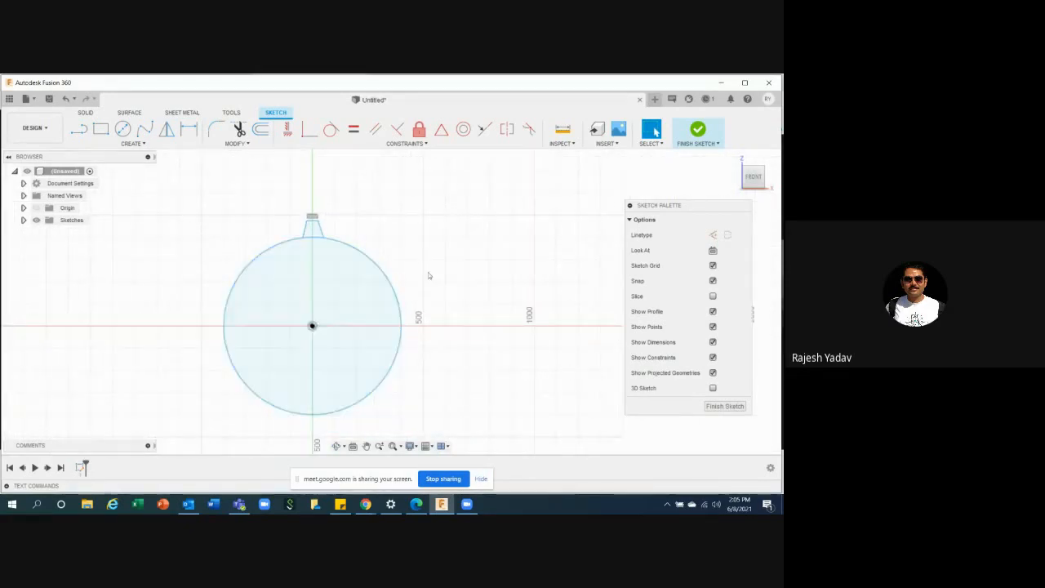
scroll(441, 272, up, 1)
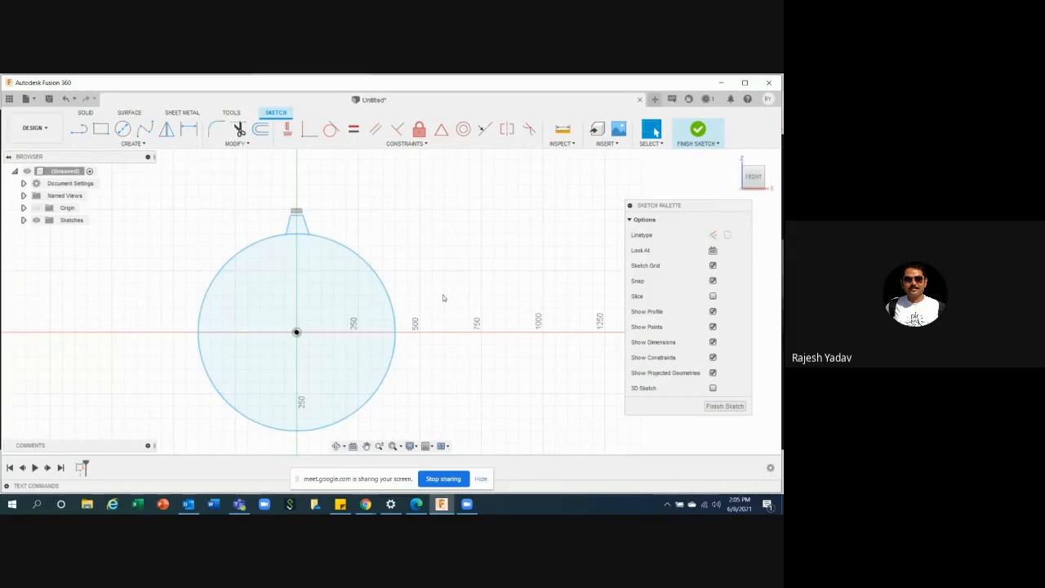
- Create a full circular pattern of the tooth's three lines about the sketch origin with a quantity of 20
click(147, 144)
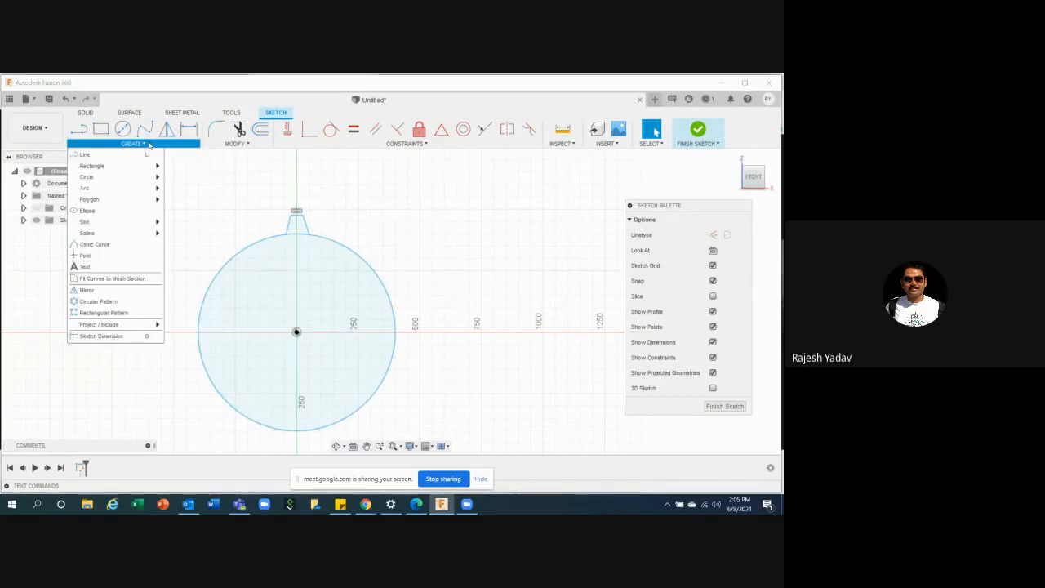
click(104, 302)
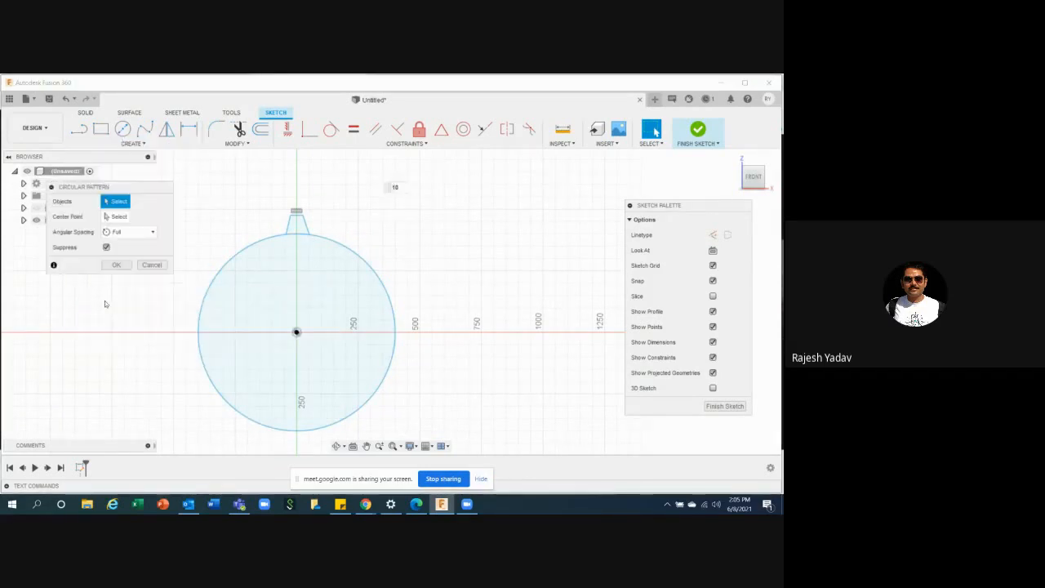
click(290, 224)
click(304, 226)
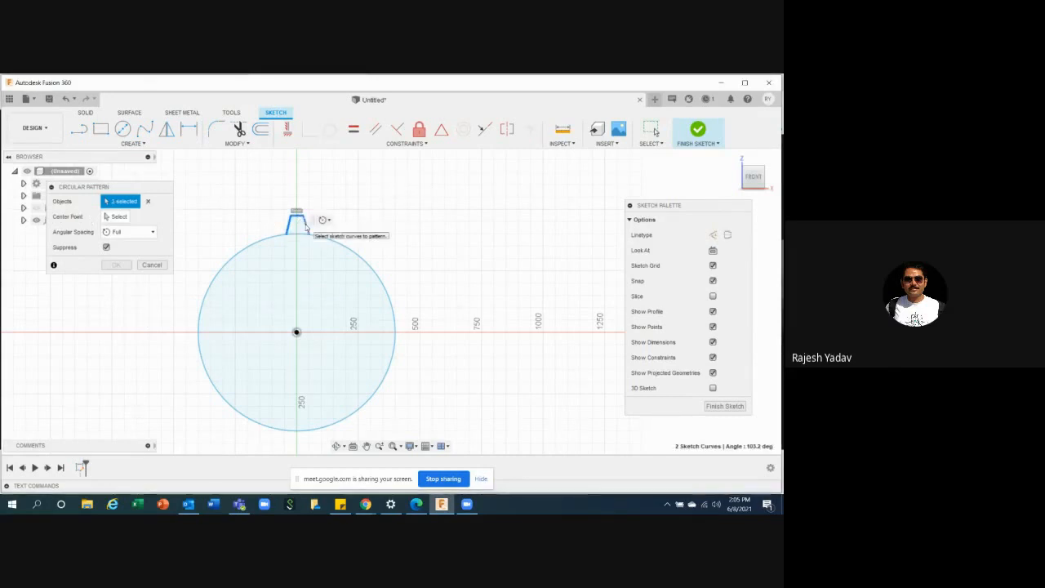
click(119, 217)
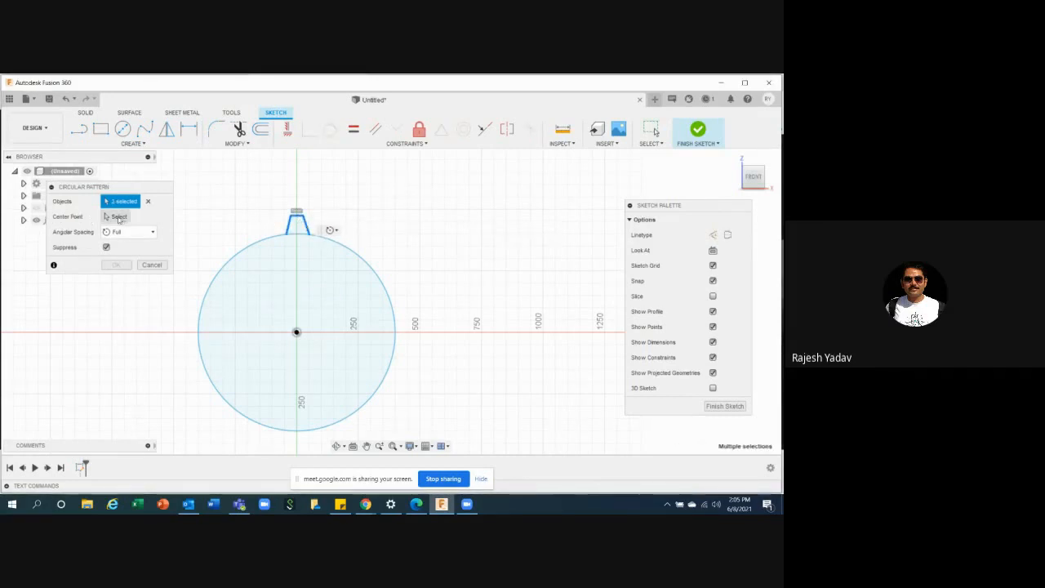
click(296, 332)
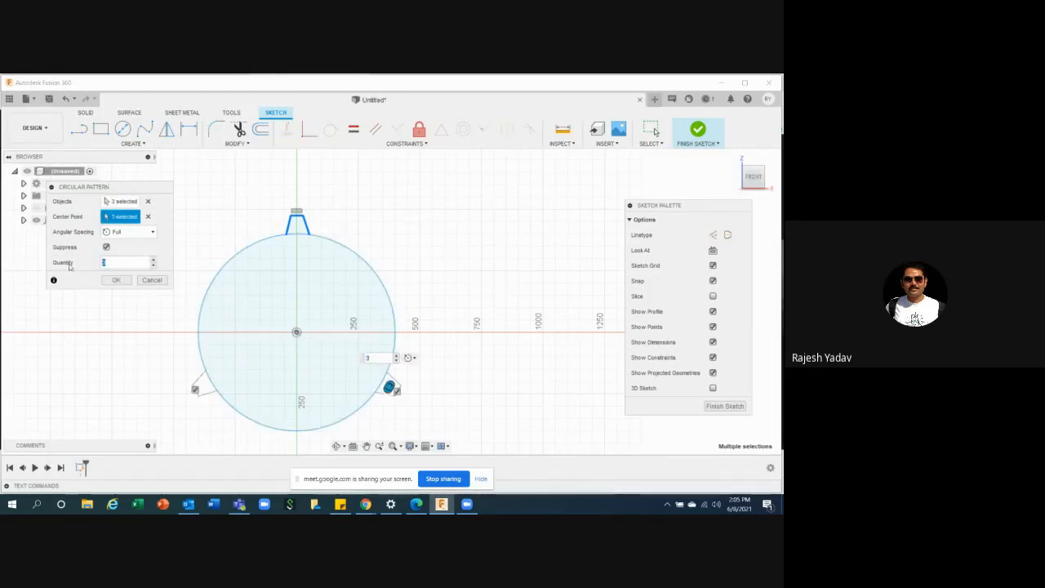
text(20)
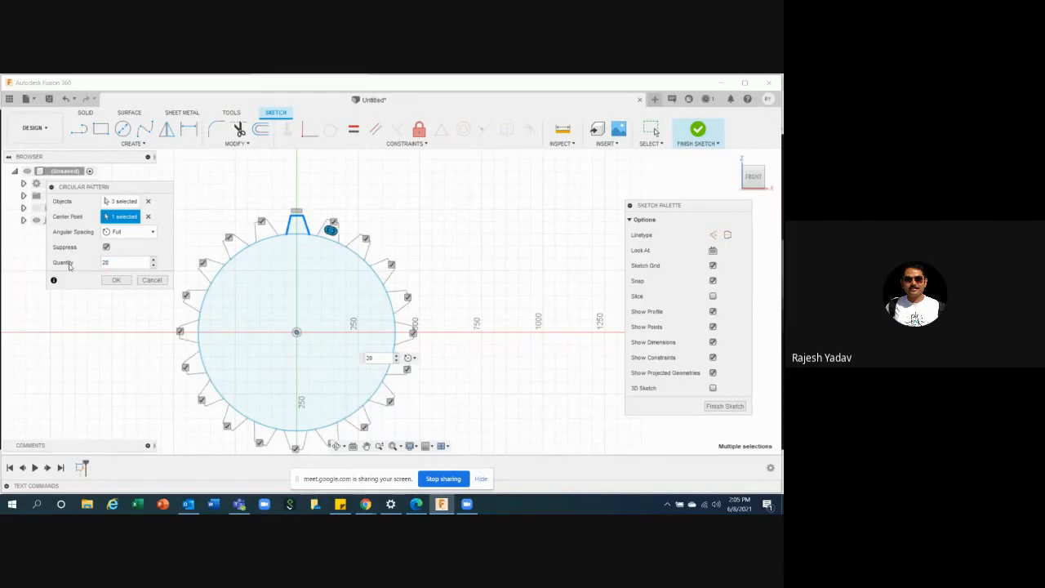
click(116, 281)
scroll(533, 236, down, 4)
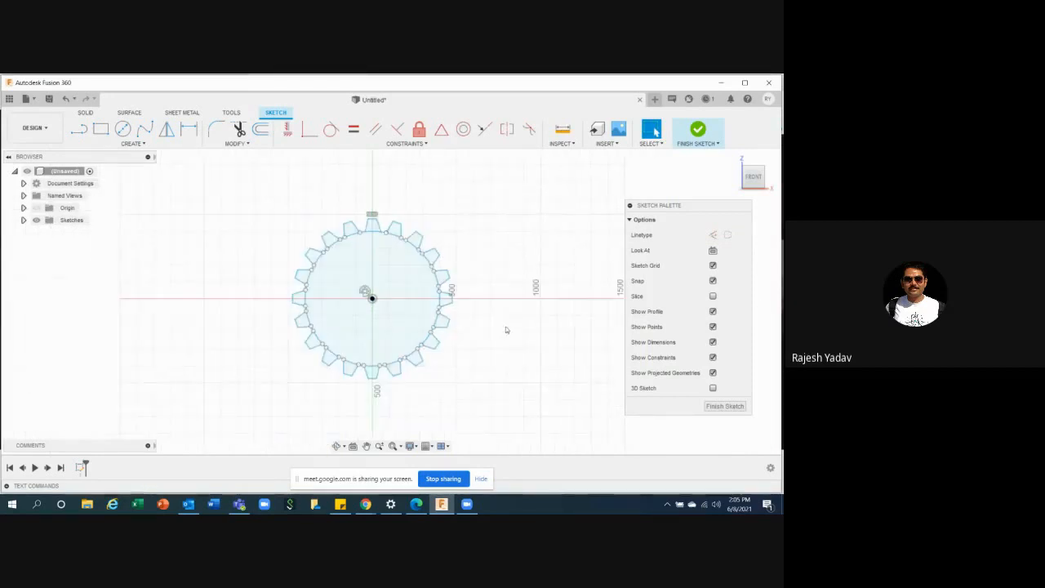
scroll(494, 329, up, 2)
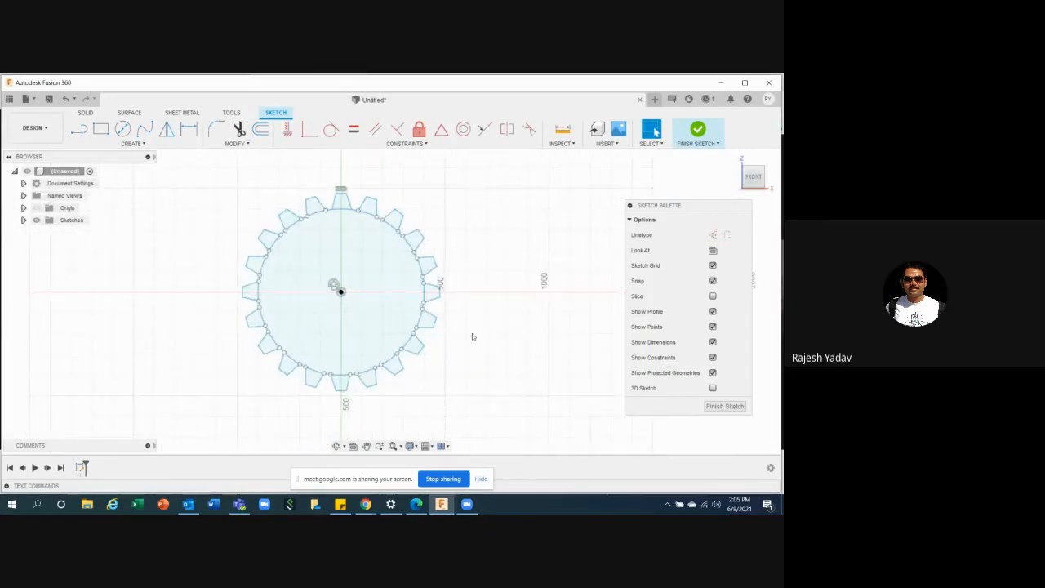
scroll(472, 337, up, 2)
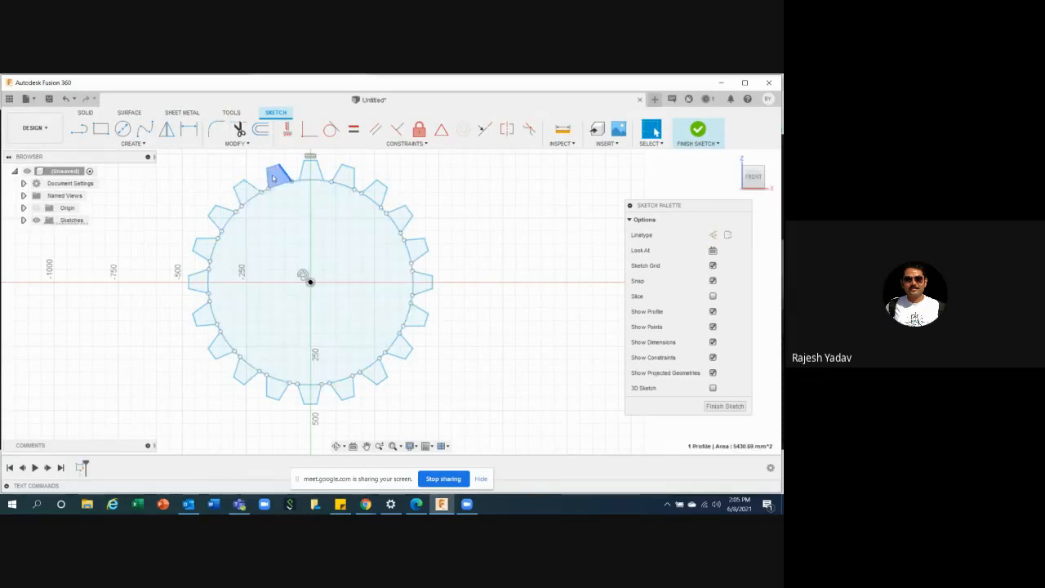
- Try converting the base circle to construction linetype and undo the change
click(304, 276)
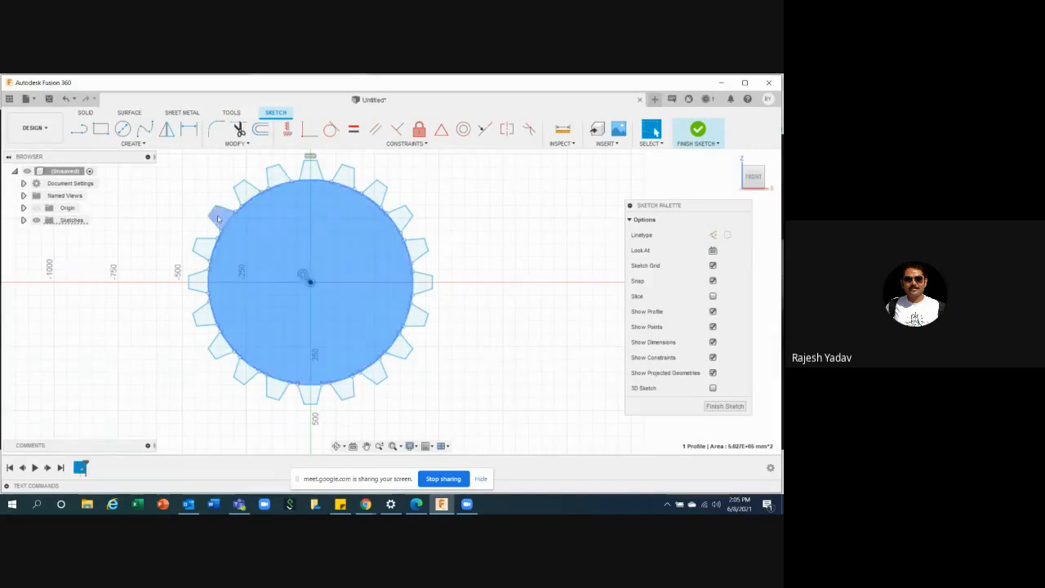
click(460, 214)
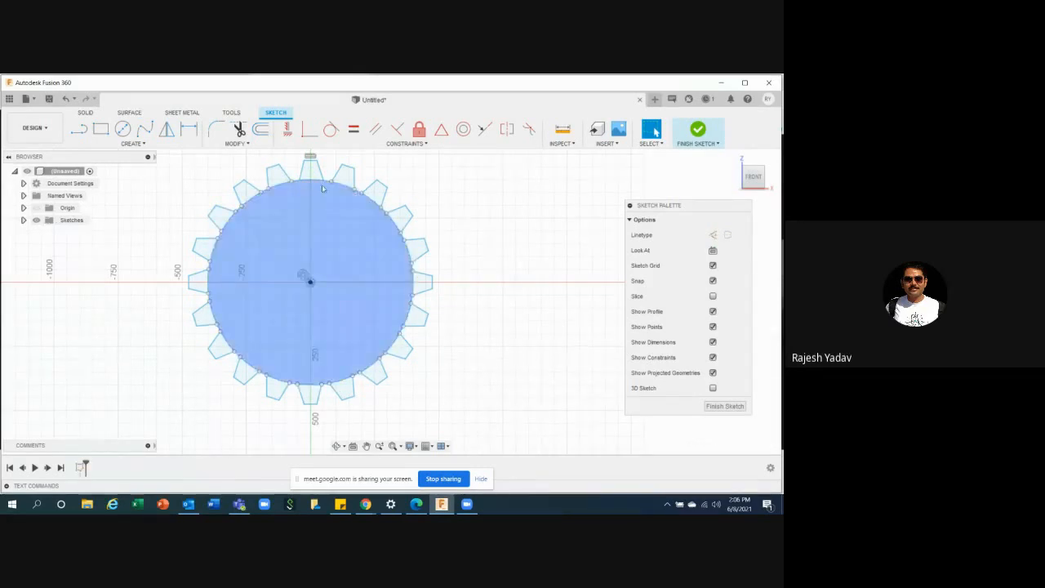
scroll(325, 183, up, 3)
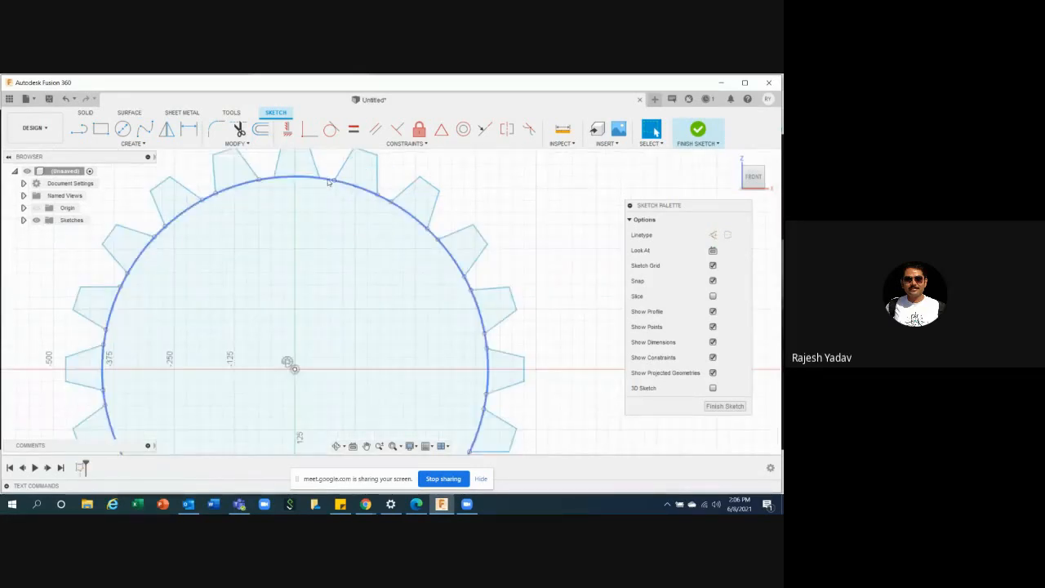
click(327, 182)
scroll(318, 221, down, 3)
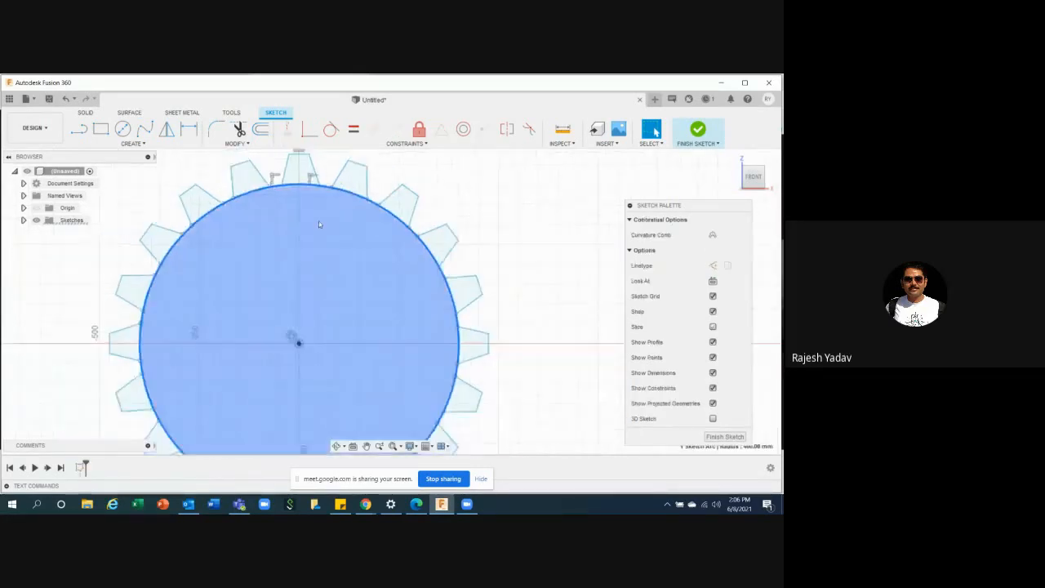
click(713, 266)
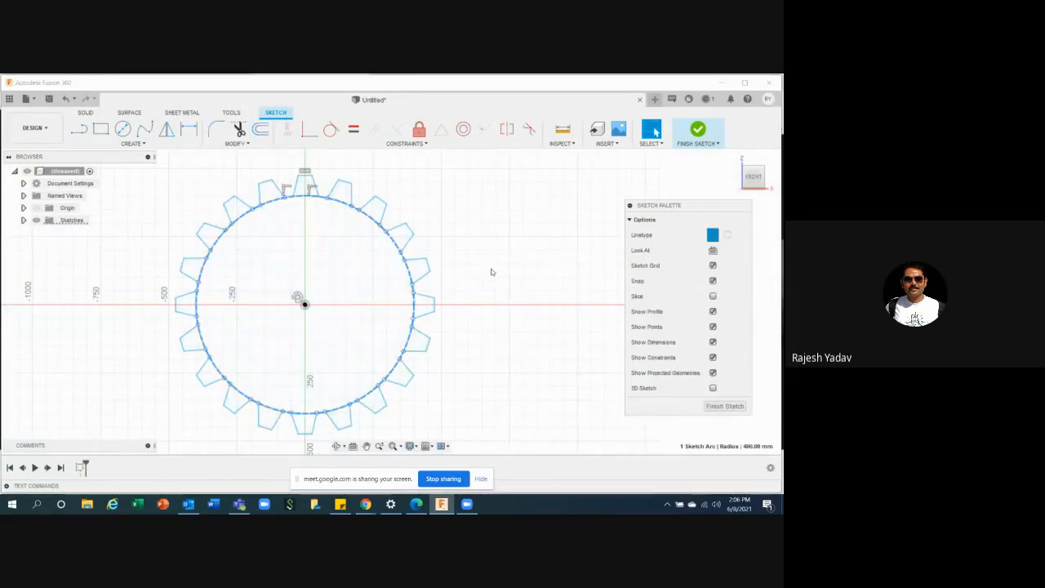
click(507, 293)
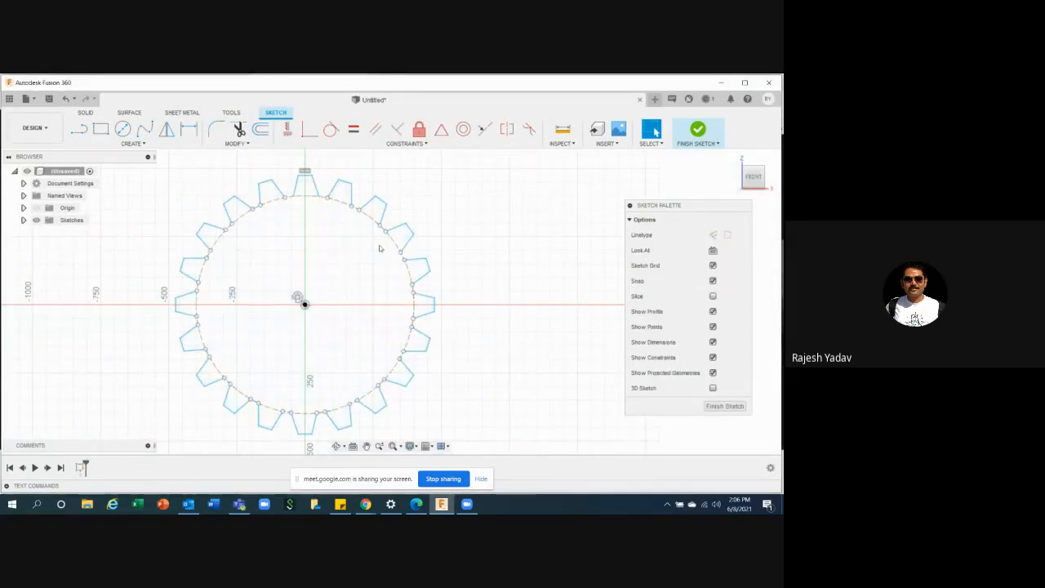
scroll(564, 287, down, 3)
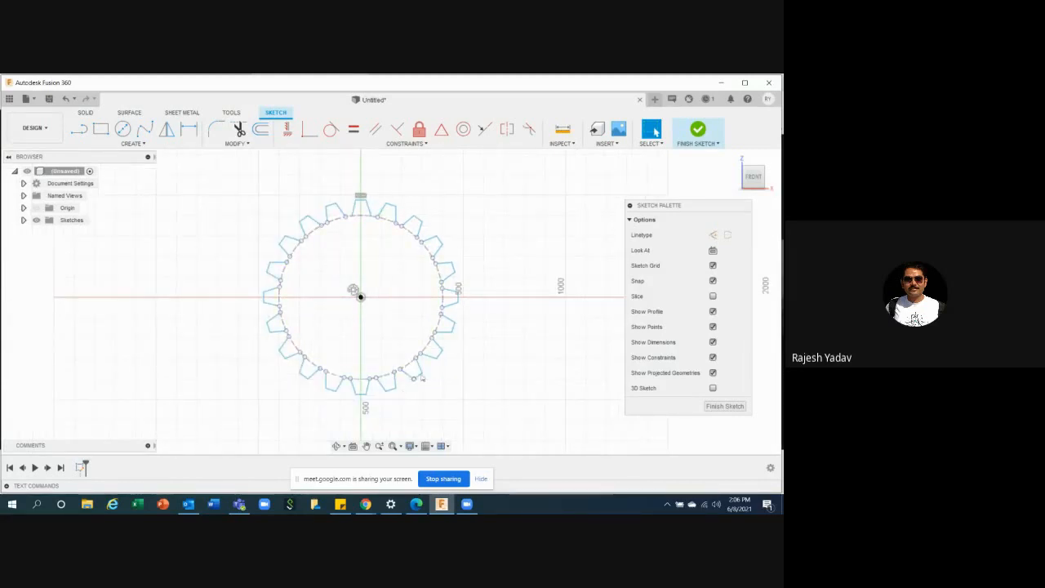
scroll(428, 368, up, 4)
scroll(474, 384, down, 2)
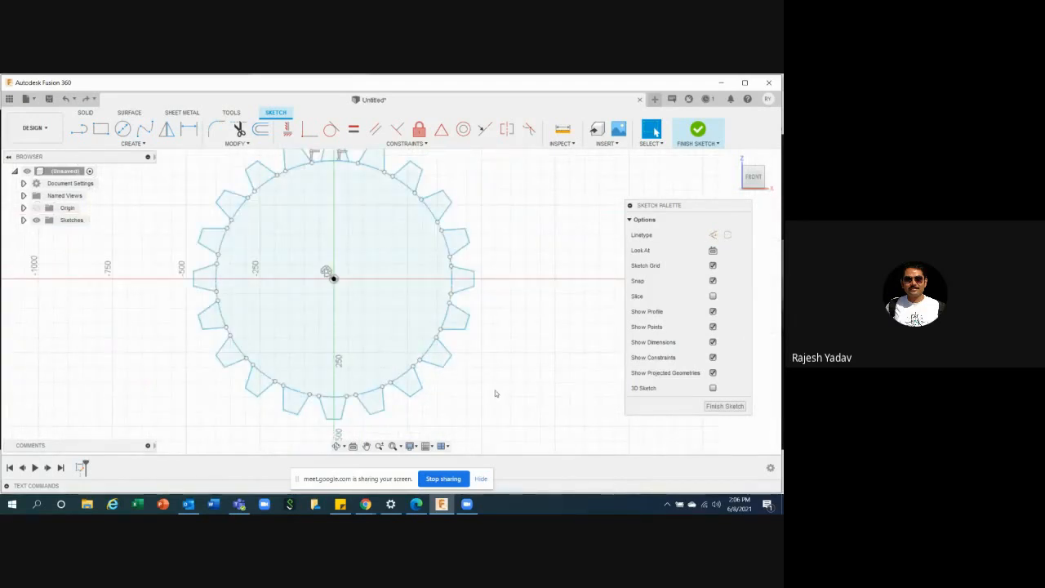
- Examine how the base circle closes off the teeth, selecting the circle and a single tooth profile
scroll(494, 394, up, 5)
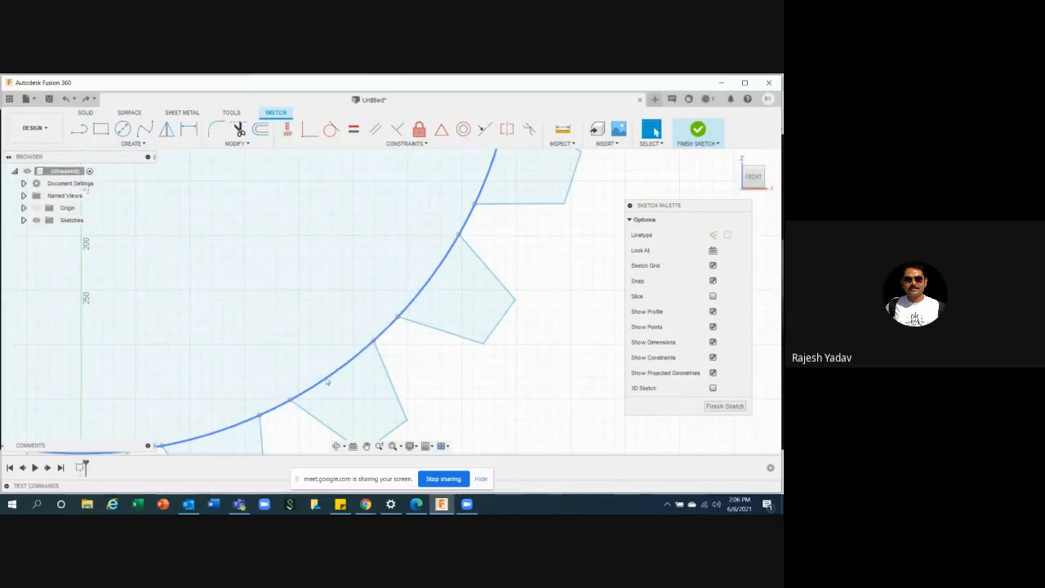
scroll(433, 389, down, 8)
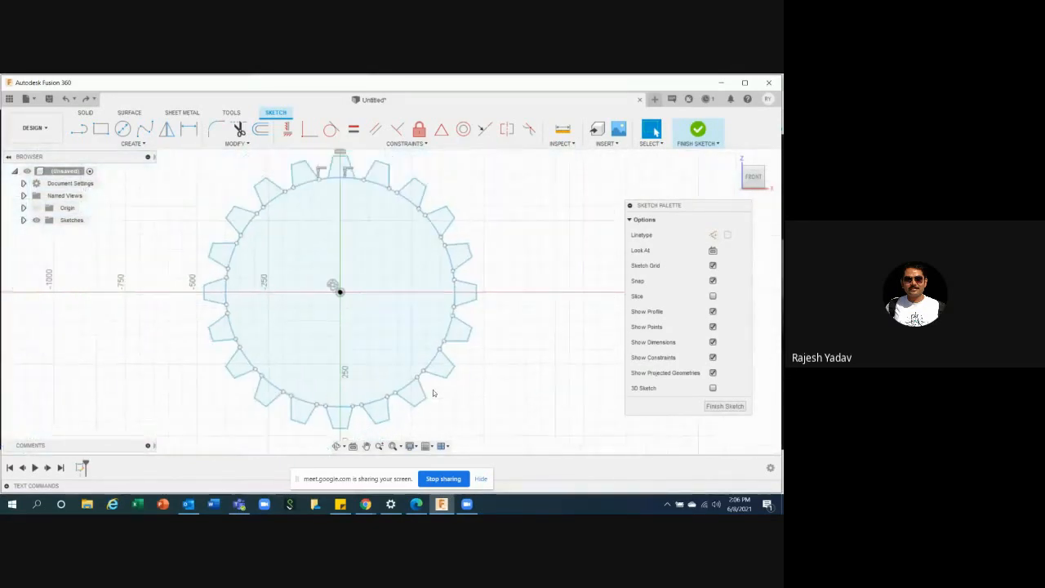
scroll(491, 249, down, 1)
scroll(482, 191, up, 1)
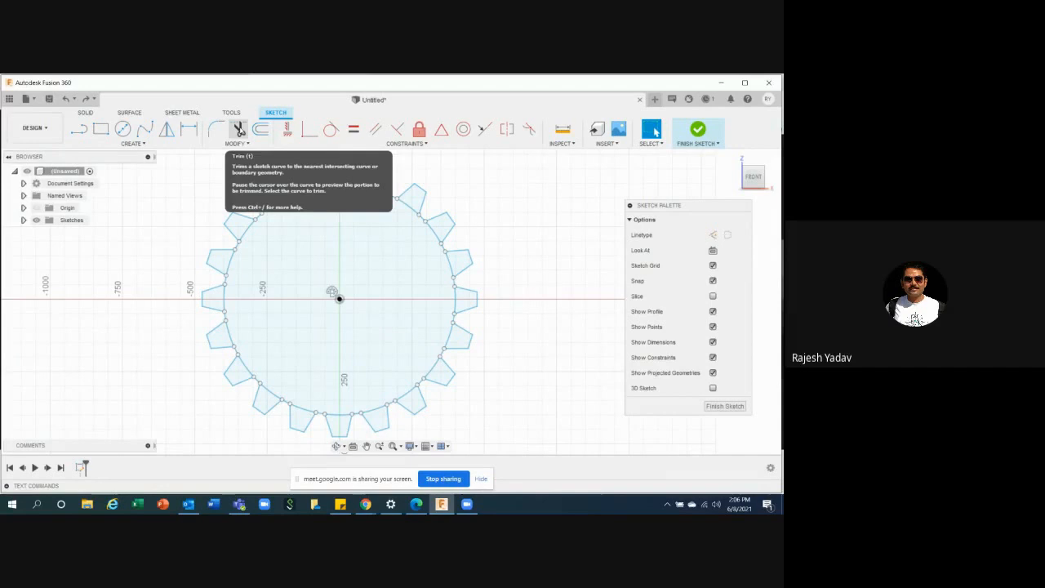
click(239, 129)
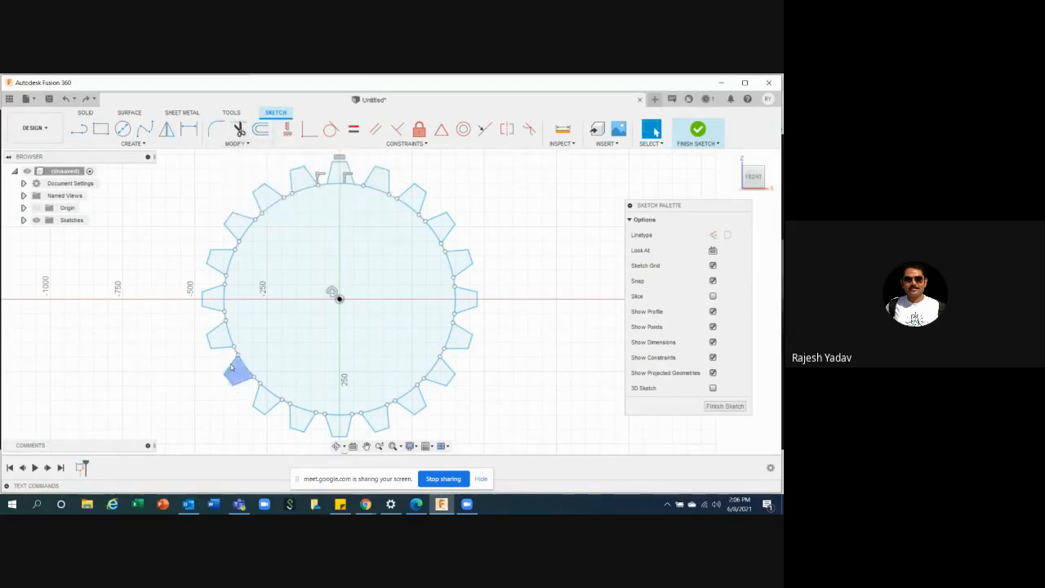
scroll(233, 359, up, 3)
click(240, 347)
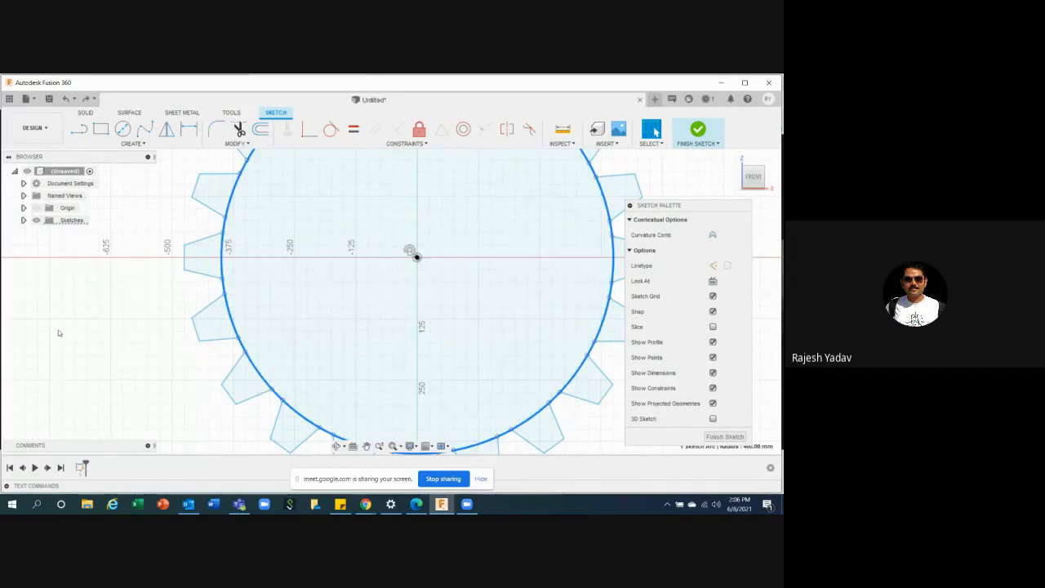
click(70, 332)
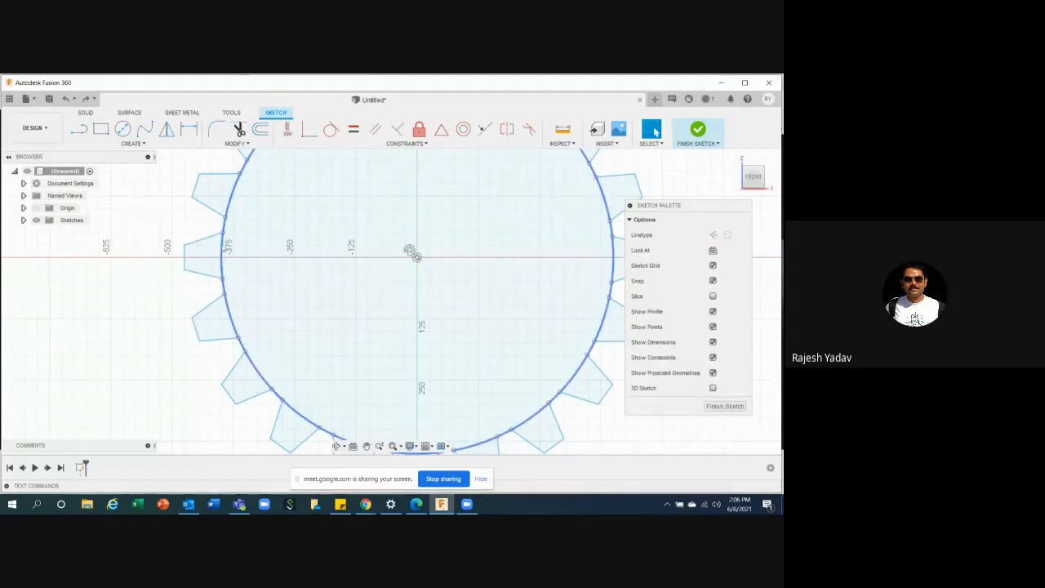
click(208, 261)
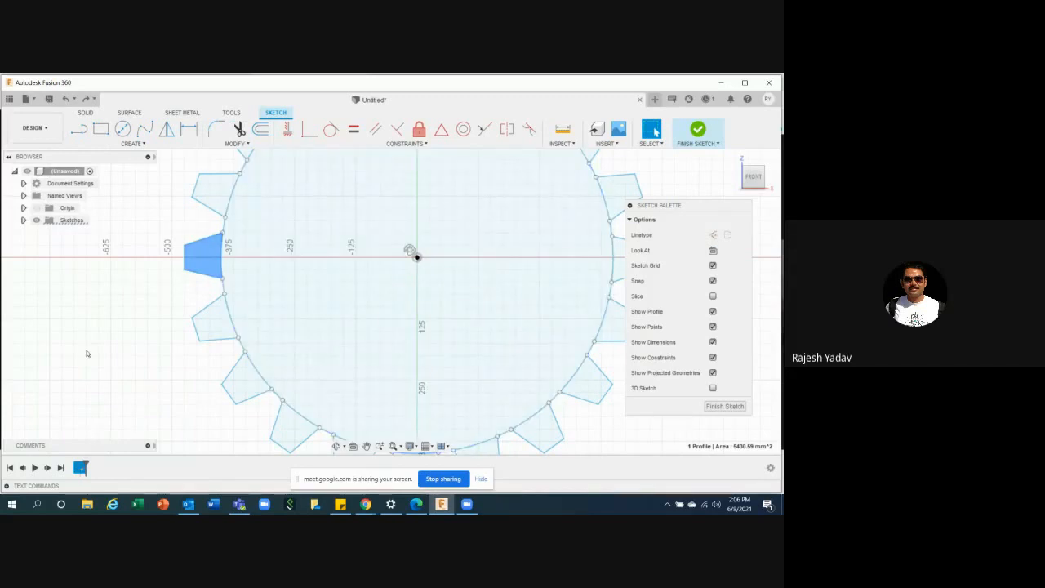
click(88, 354)
scroll(181, 398, down, 2)
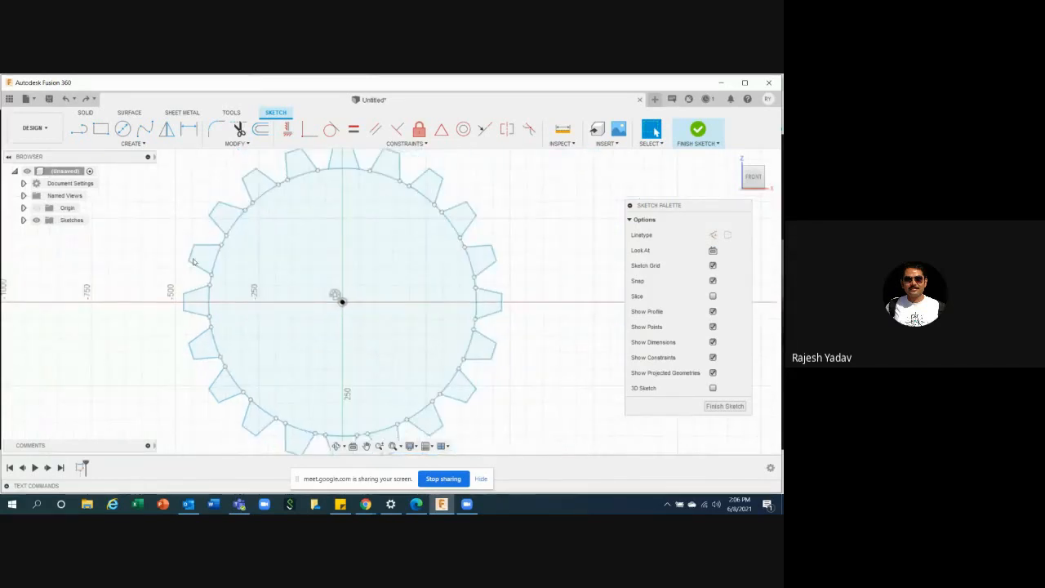
- Trim the base circle's arcs inside the teeth, working clockwise from the upper-left tooth to the lower-right teeth
click(238, 129)
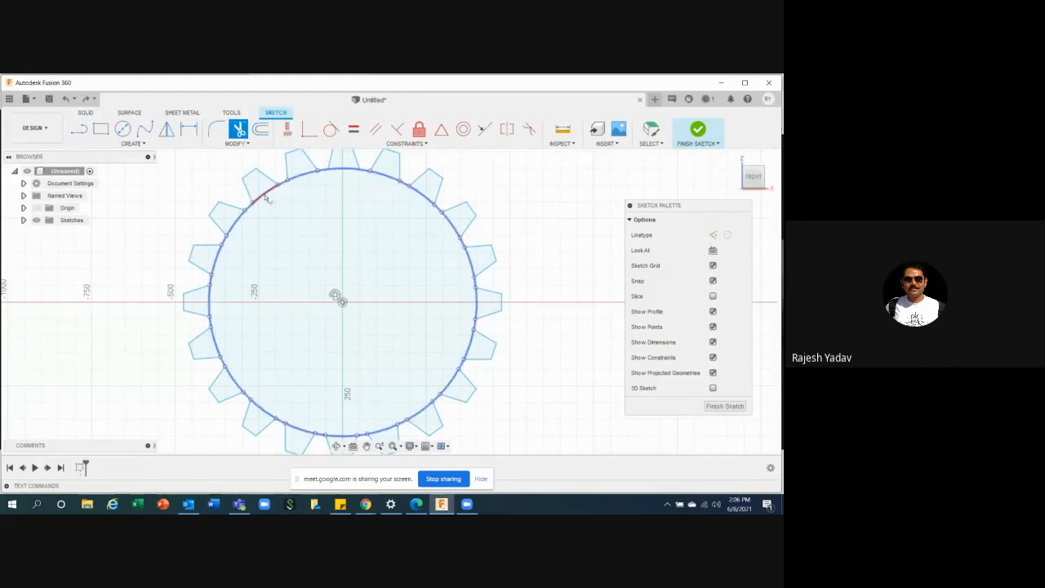
click(266, 198)
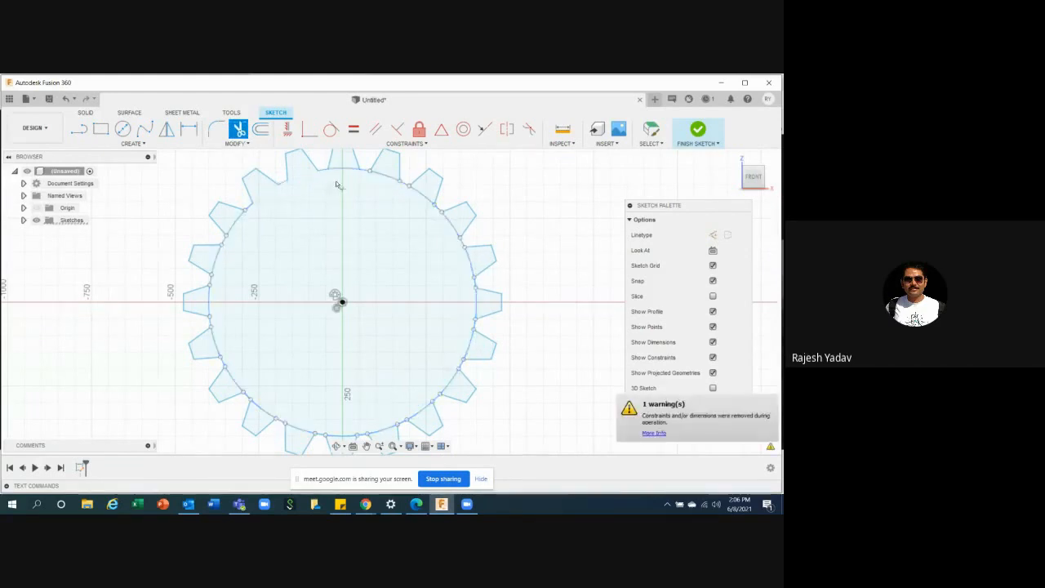
click(343, 169)
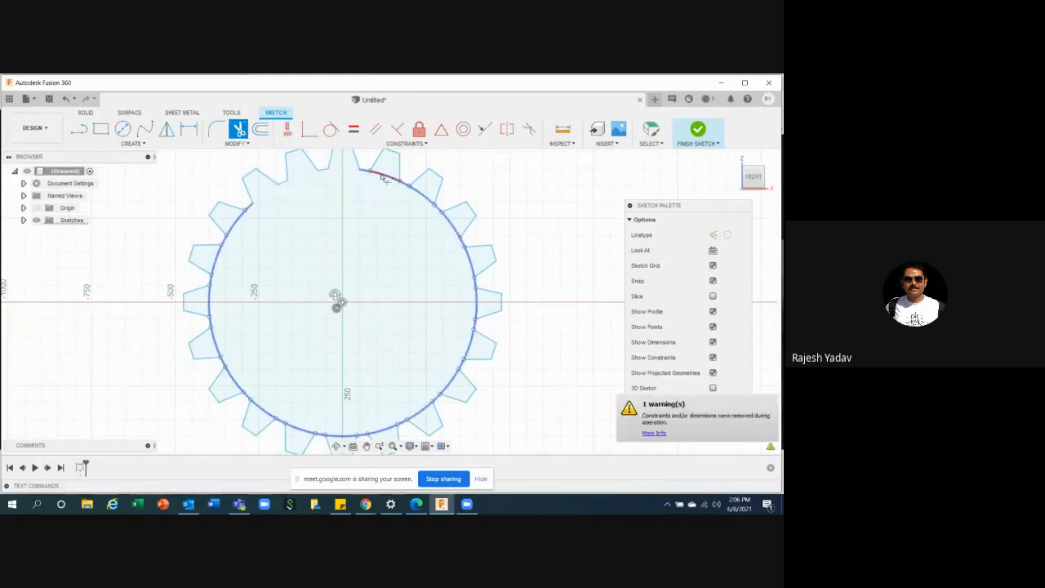
click(382, 177)
click(423, 201)
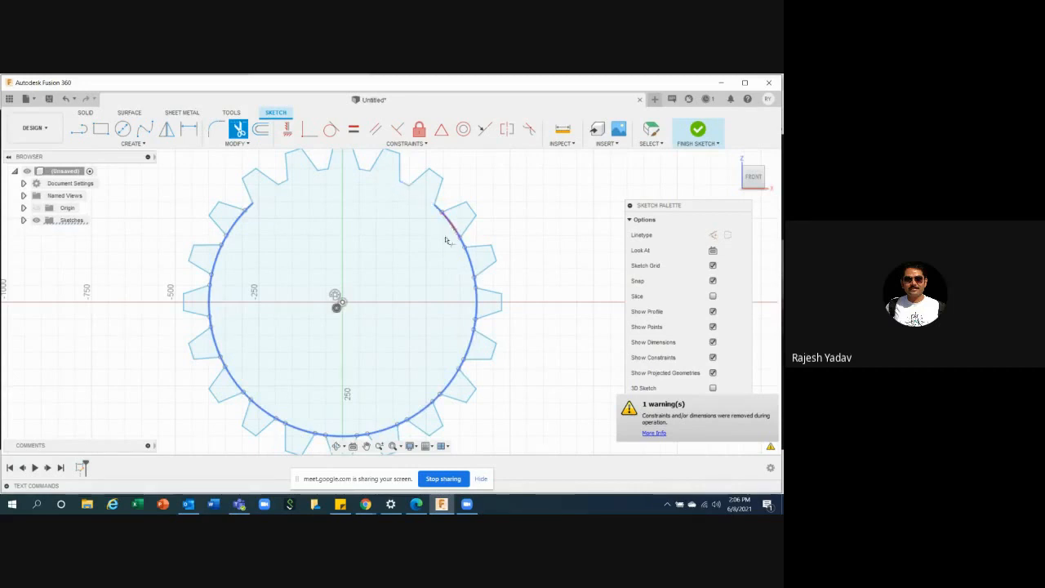
click(446, 240)
click(476, 308)
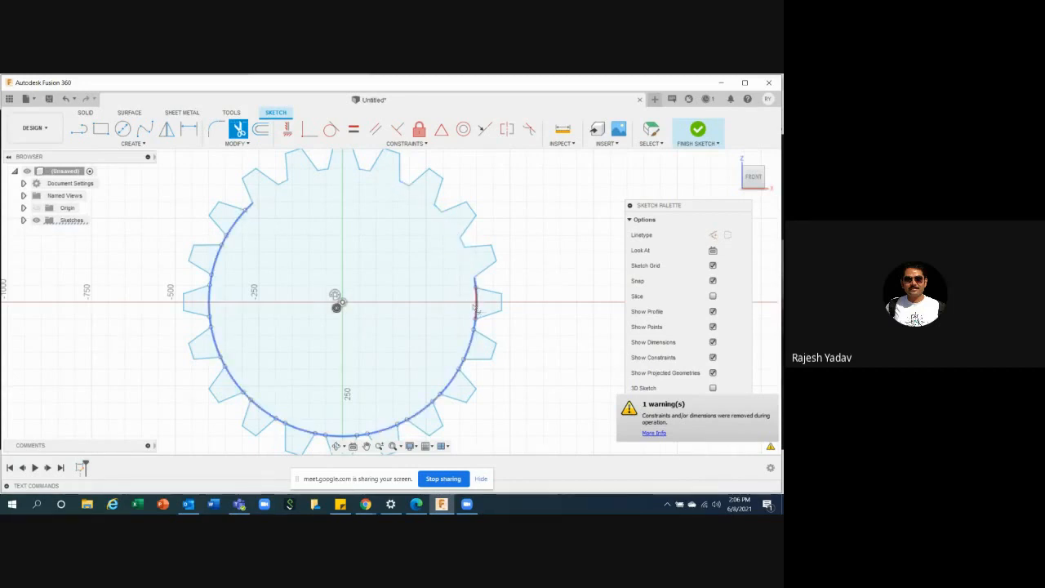
click(468, 345)
click(451, 385)
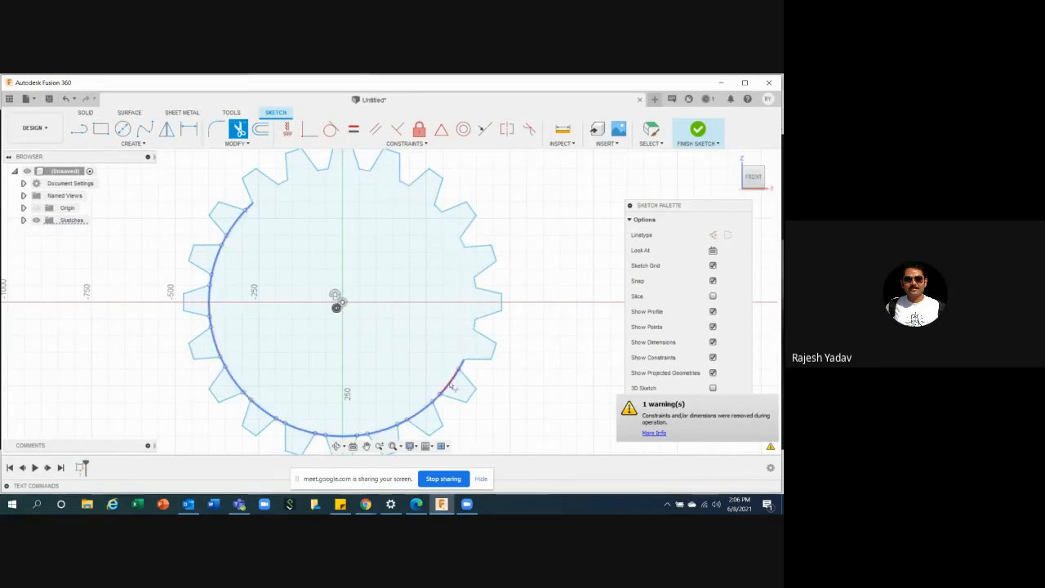
click(450, 382)
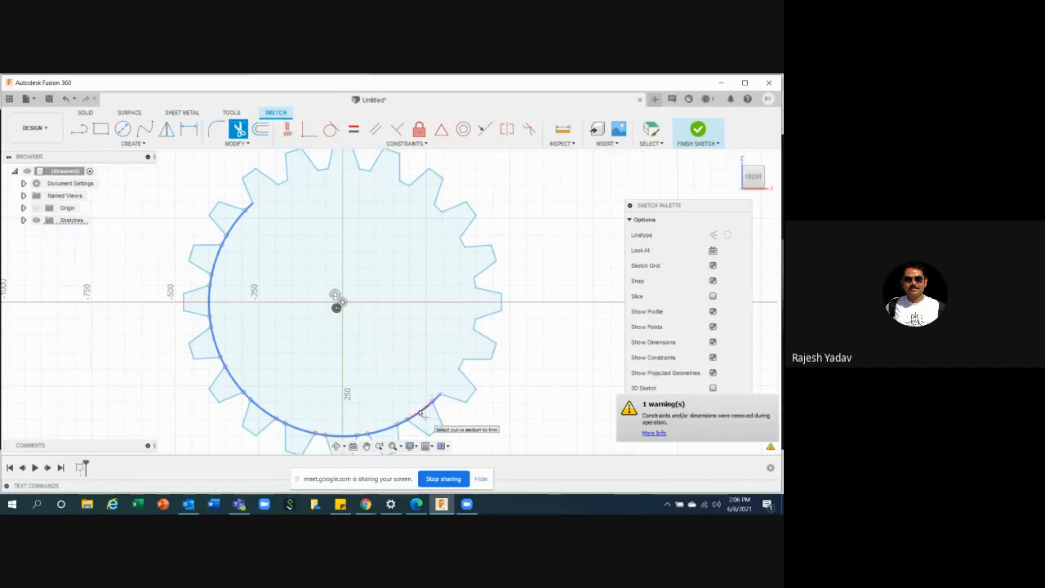
- Try trimming the circle's arc in the gap just right of the bottom tooth and undo that trim
click(367, 435)
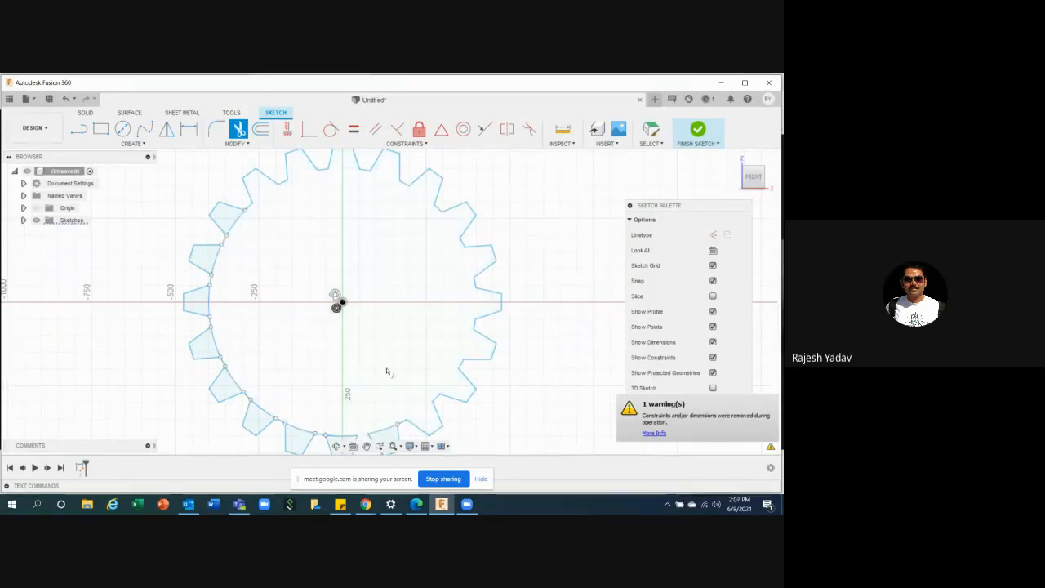
key(Escape)
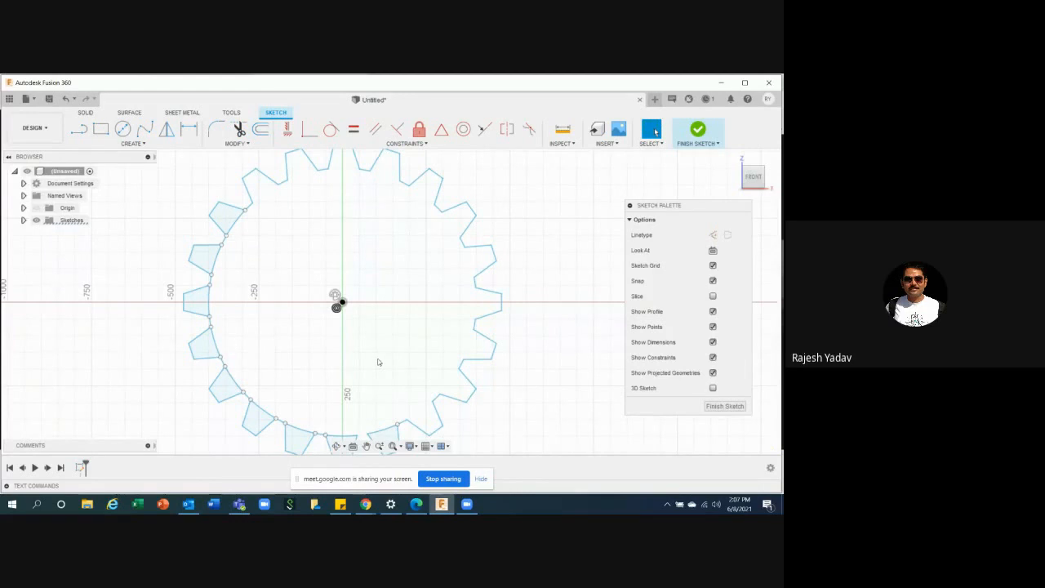
scroll(369, 331, down, 3)
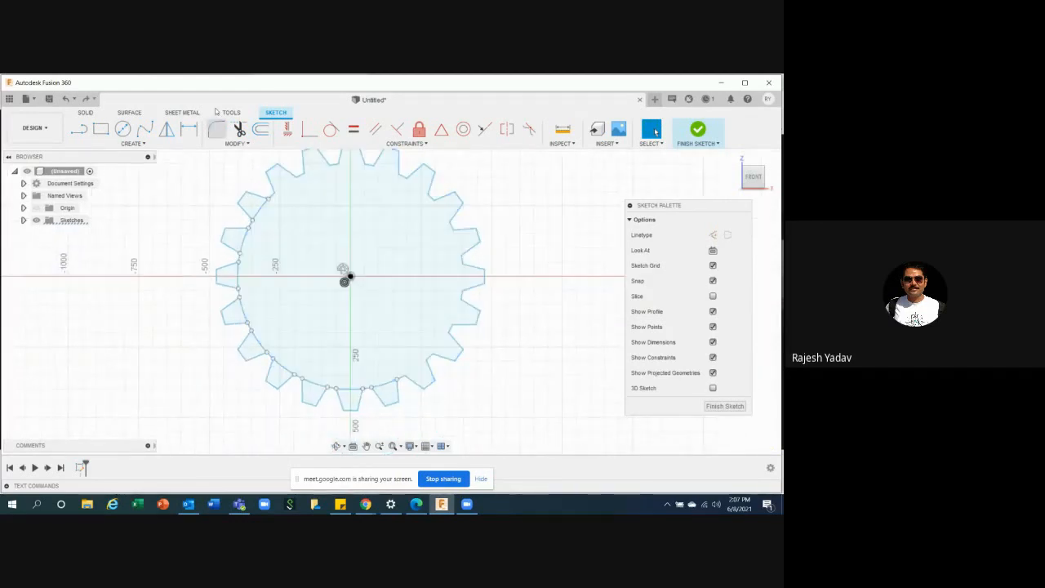
- Trim the base circle's arcs inside the left-side teeth, working down from the upper-left tooth to the lower-left teeth
click(238, 129)
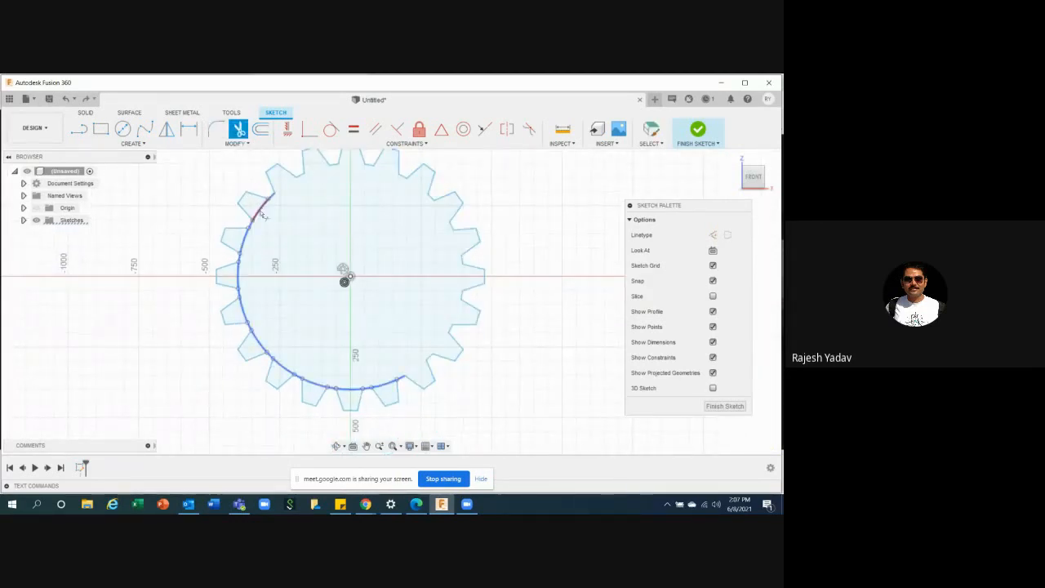
click(263, 213)
scroll(249, 245, up, 2)
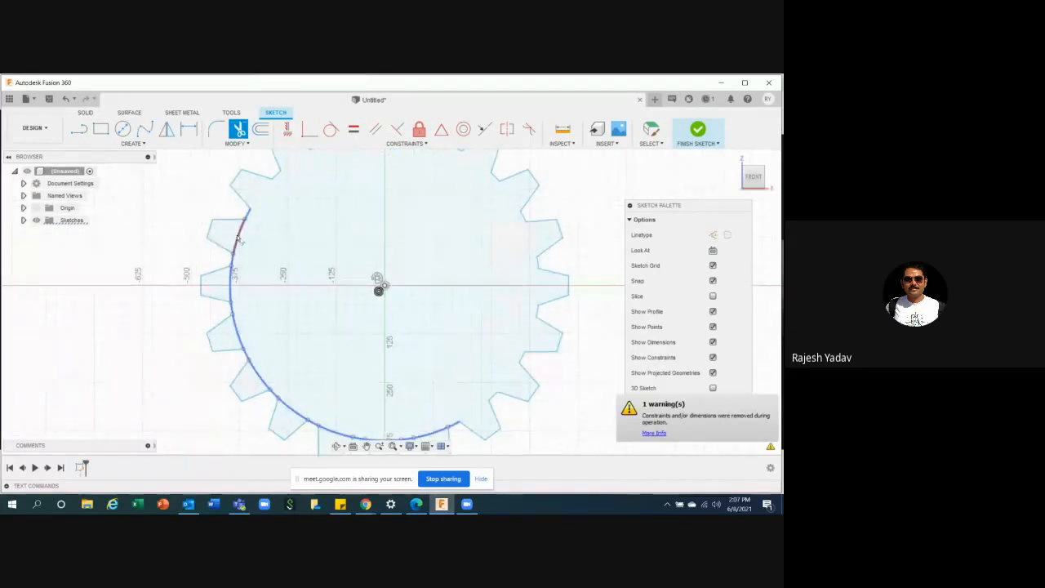
click(237, 238)
click(239, 335)
click(245, 347)
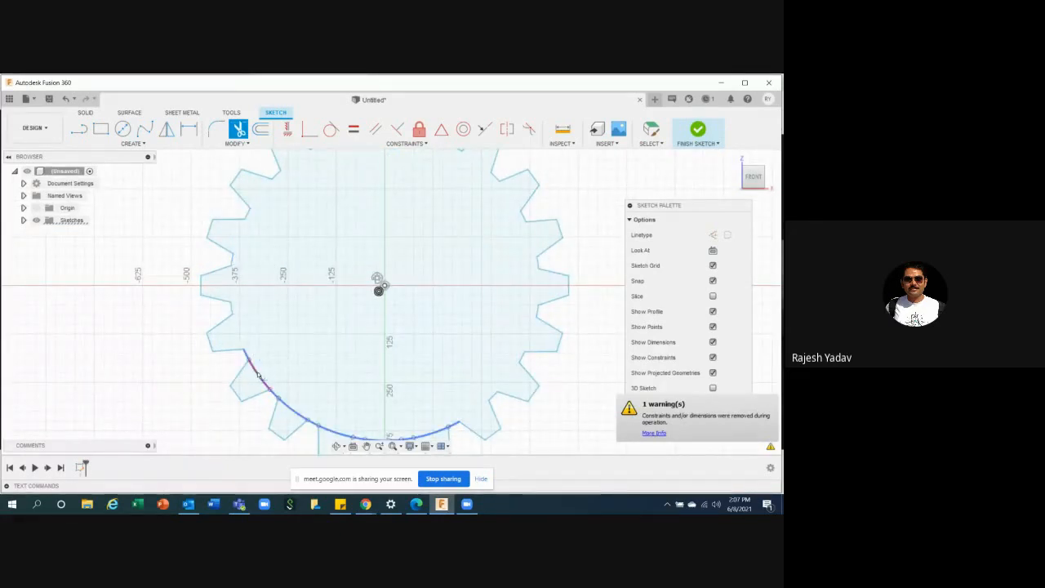
click(258, 375)
click(293, 410)
scroll(310, 316, down, 2)
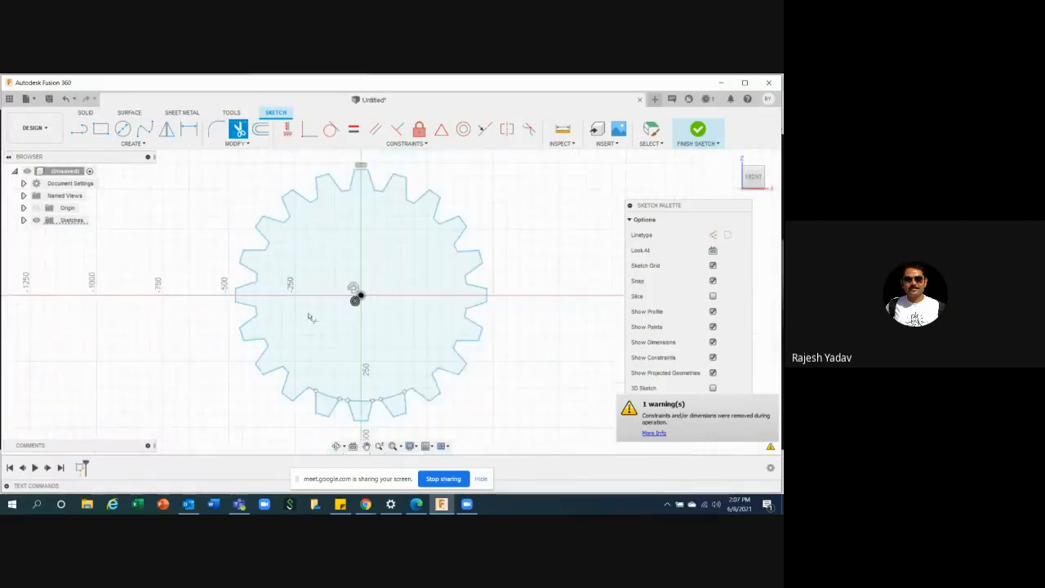
- Trim the remaining base circle arcs inside the bottom teeth to complete the gear outline, and end the Trim command
scroll(310, 317, down, 1)
scroll(347, 431, up, 4)
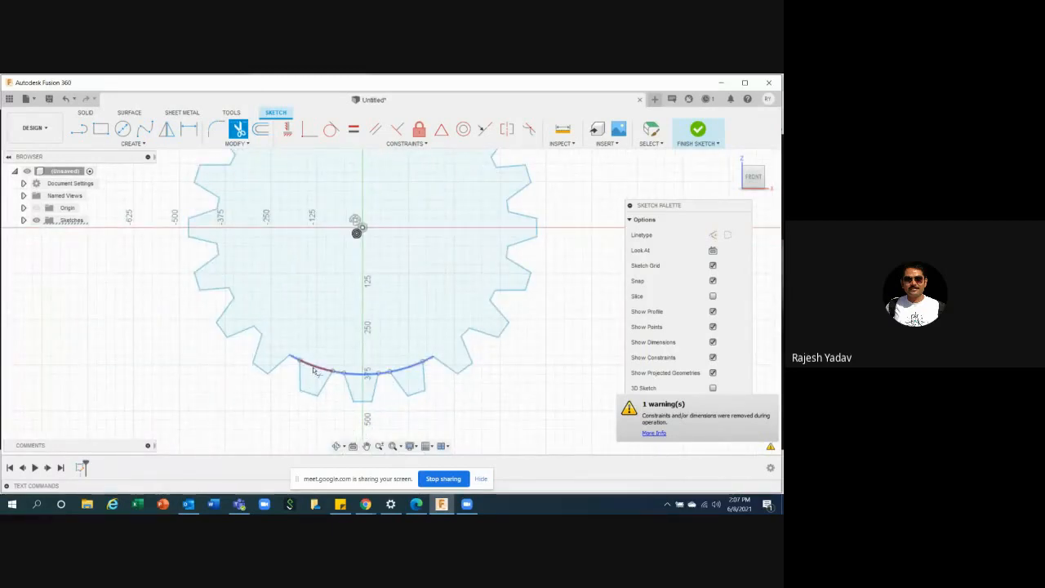
scroll(356, 386, up, 2)
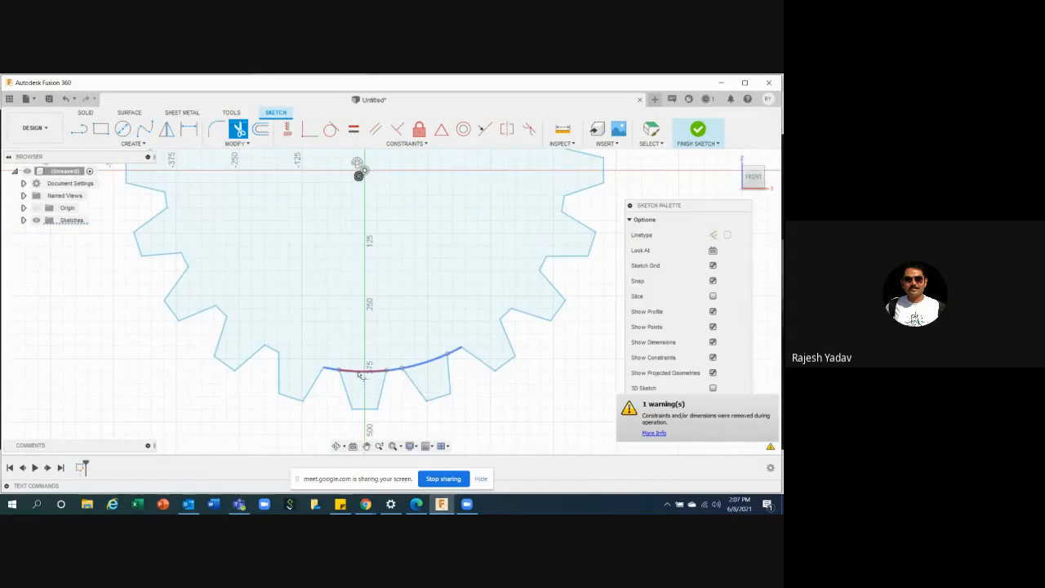
click(359, 374)
scroll(398, 426, down, 4)
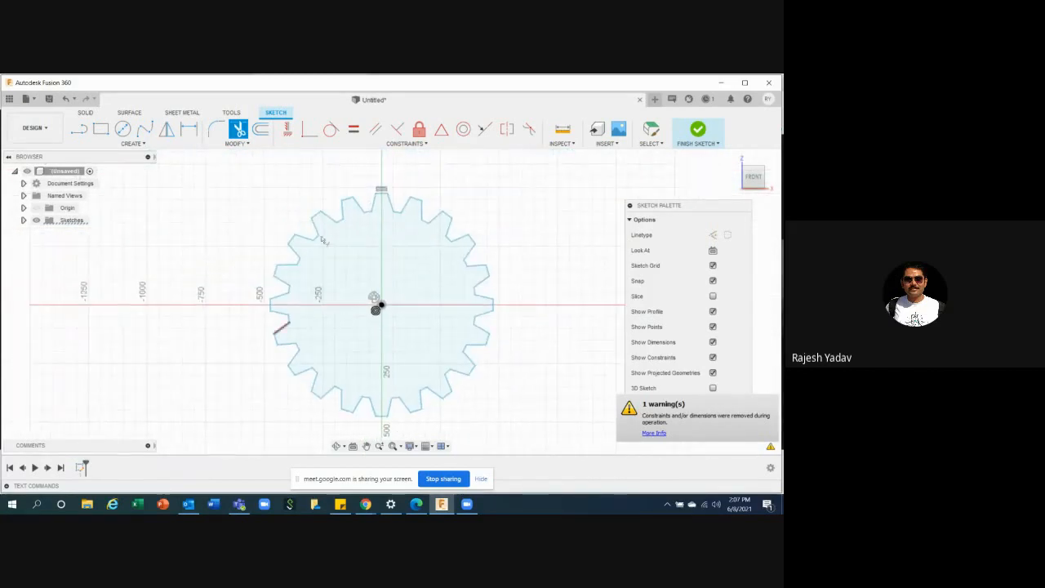
right_click(527, 247)
click(556, 274)
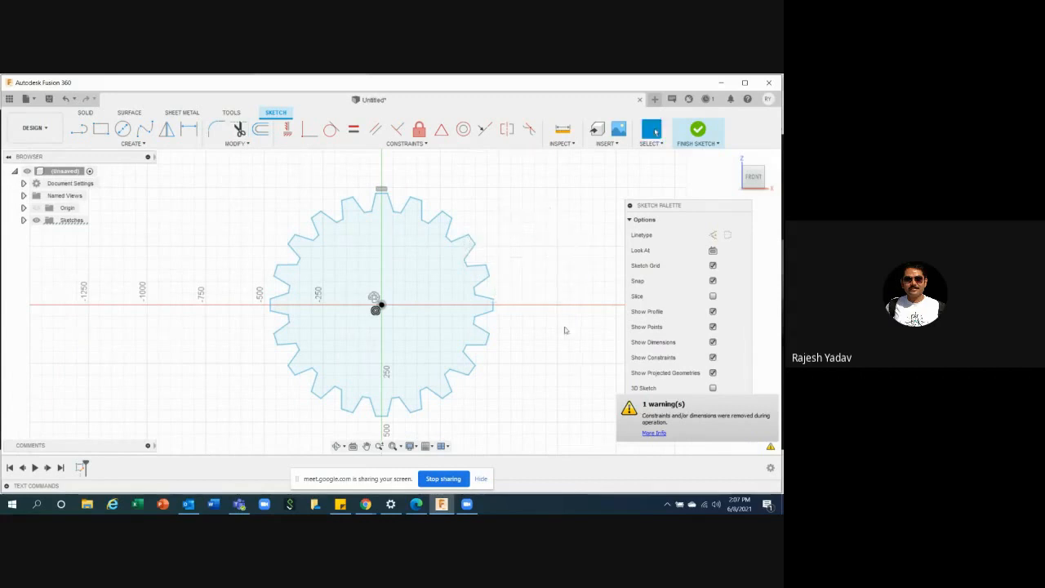
- Check that the gear outline selects as one profile, finish the sketch, and extrude the profile as a new body
click(378, 304)
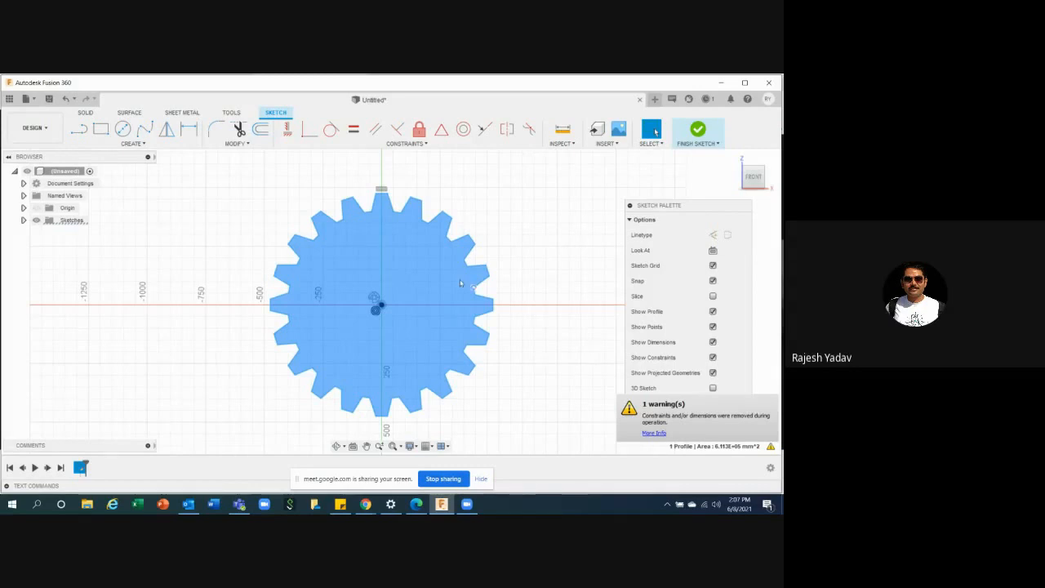
click(556, 334)
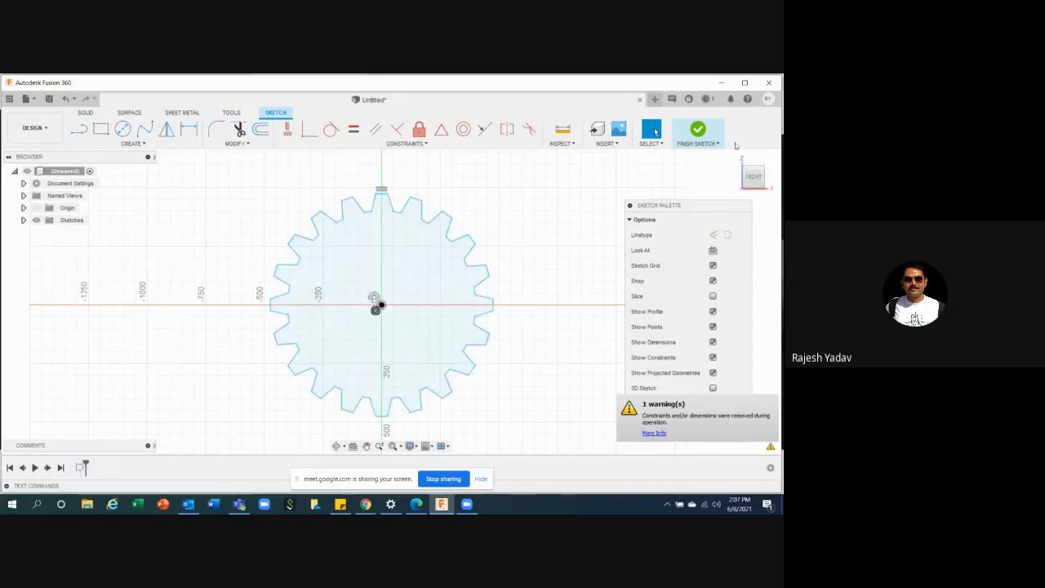
click(697, 131)
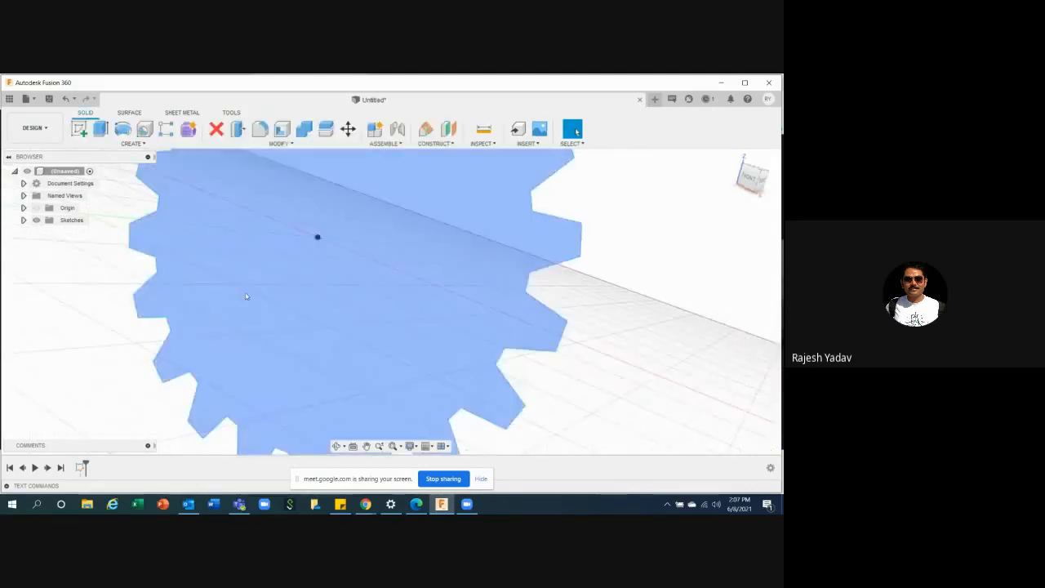
click(420, 356)
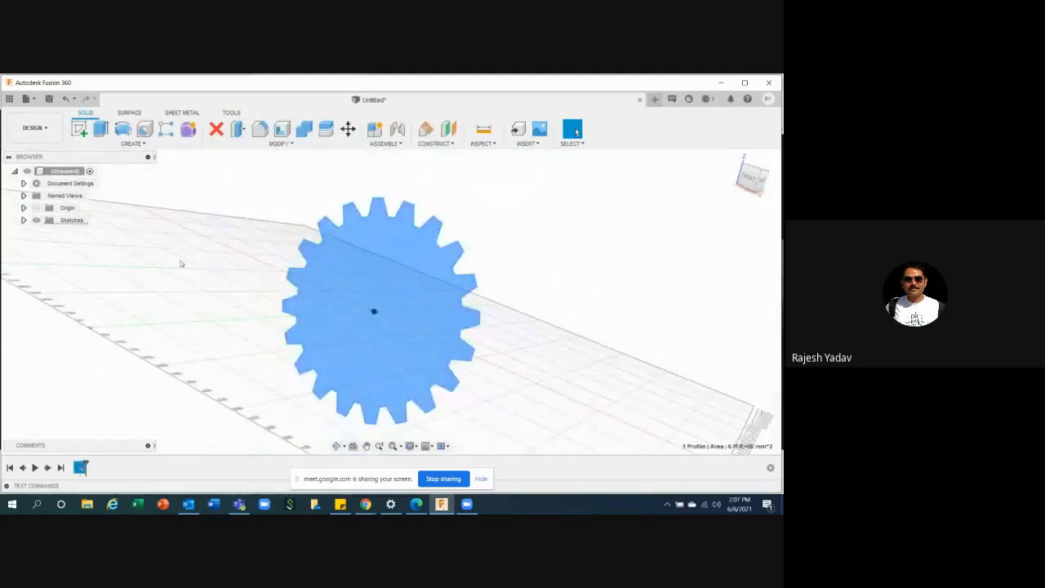
key(e)
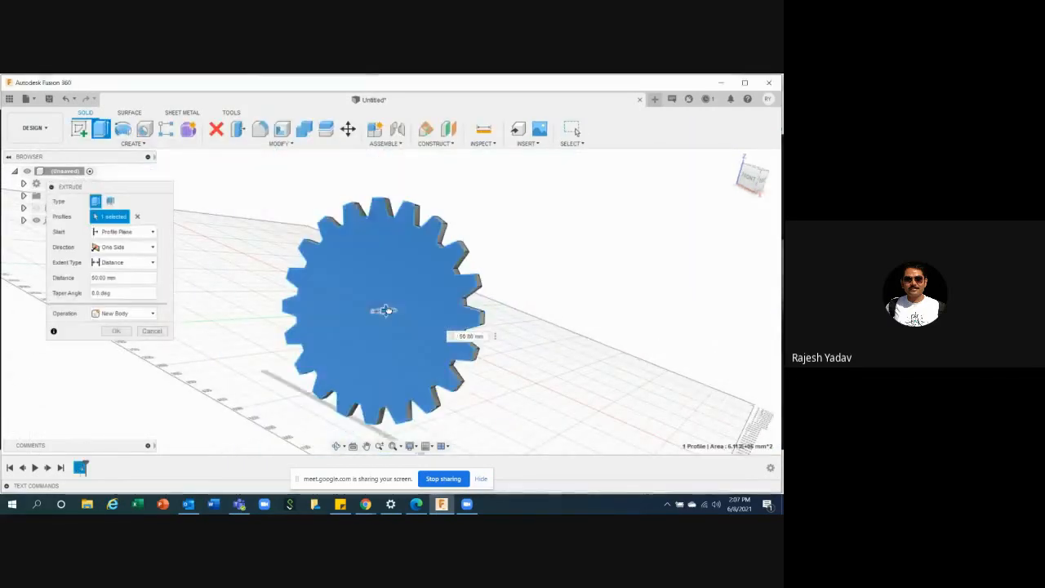
click(116, 330)
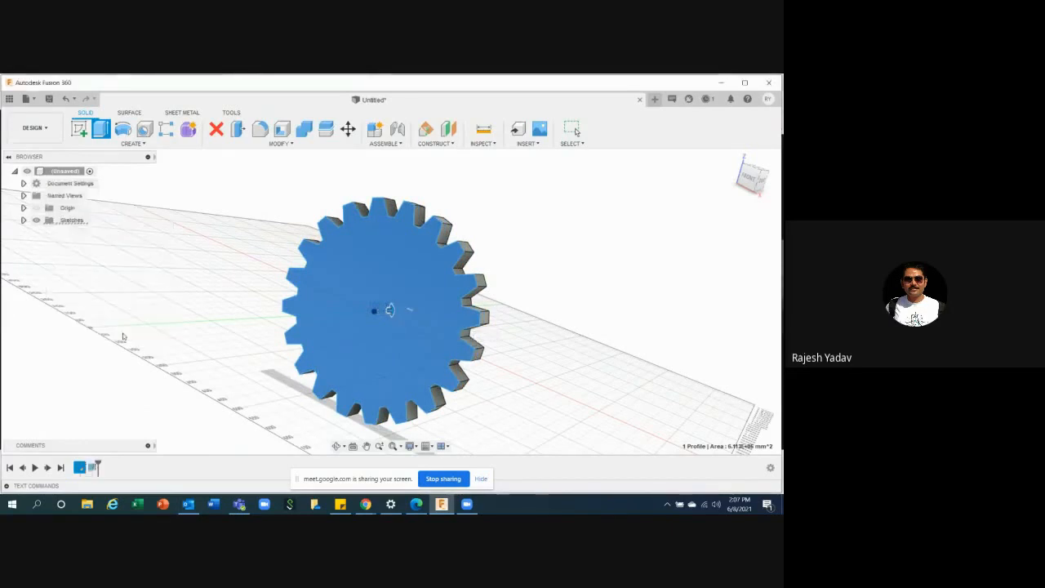
- Inspect the extruded gear from several angles, undo the extrusion, and return to the home view
shift+middle_drag(576, 329, 567, 284)
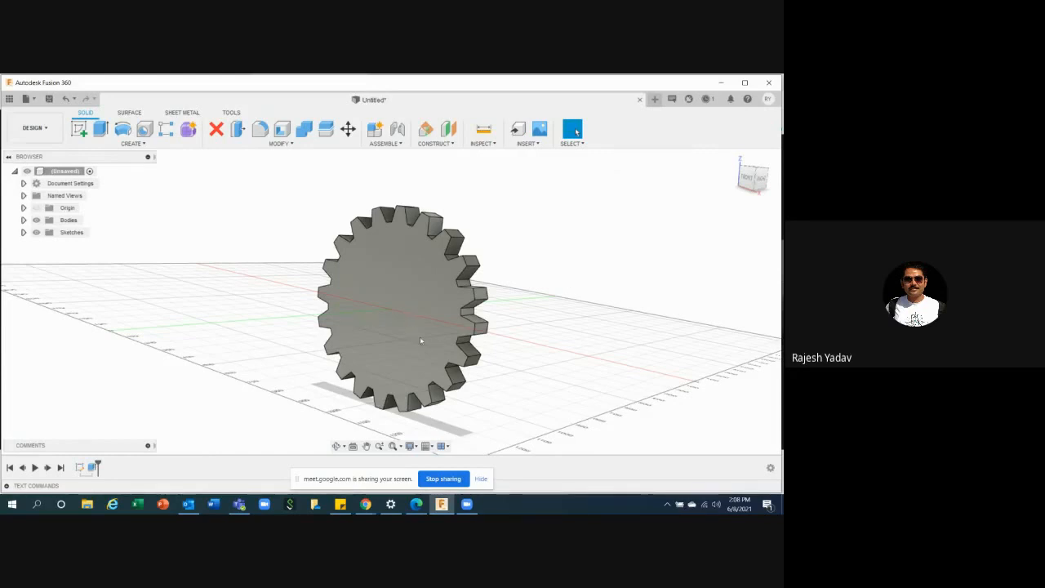
shift+middle_drag(618, 420, 461, 273)
key(Escape)
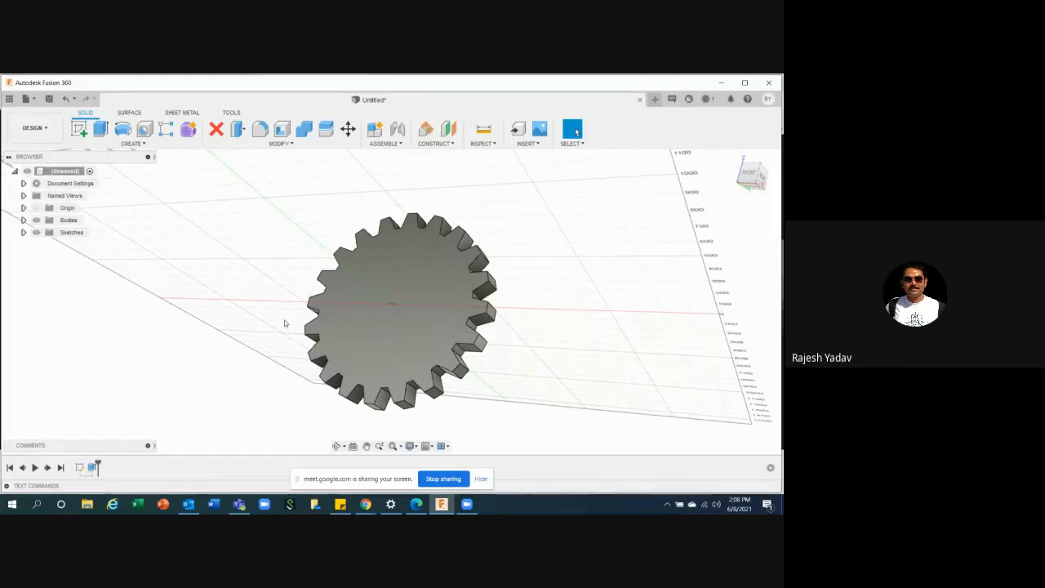
key(ctrl+z)
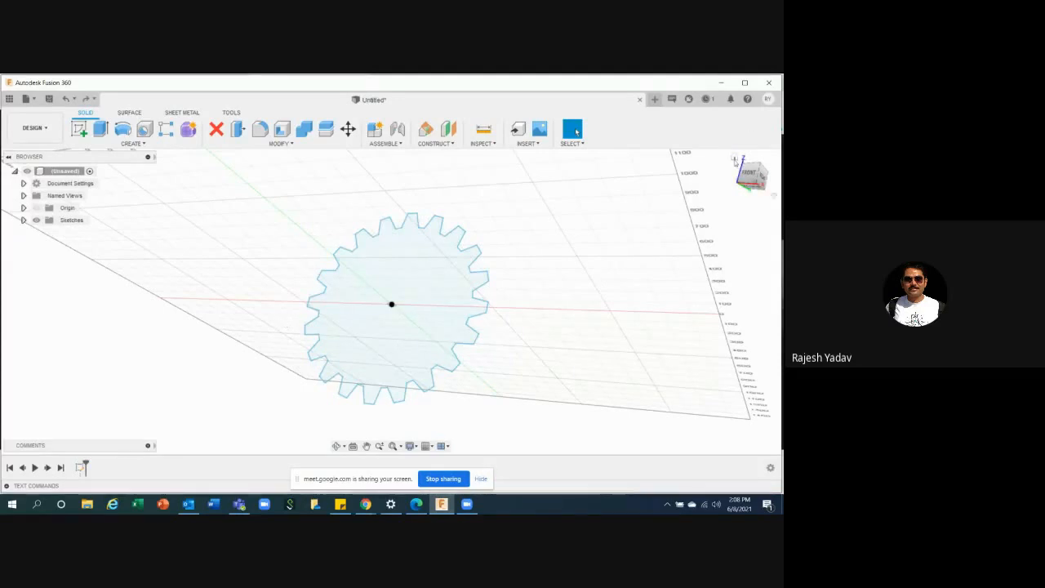
mouse_move(734, 158)
mouse_down()
mouse_move(474, 207)
mouse_move(360, 325)
mouse_move(385, 295)
mouse_up()
click(533, 293)
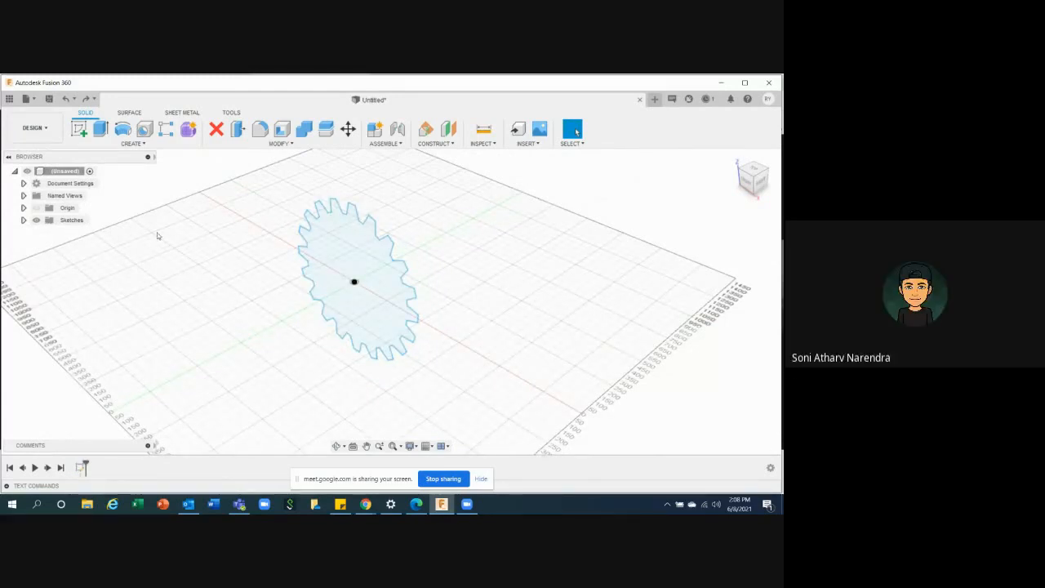
- Reopen the gear sketch to review the sketch creation tools, including Project / Include, and finish the sketch
double_click(82, 467)
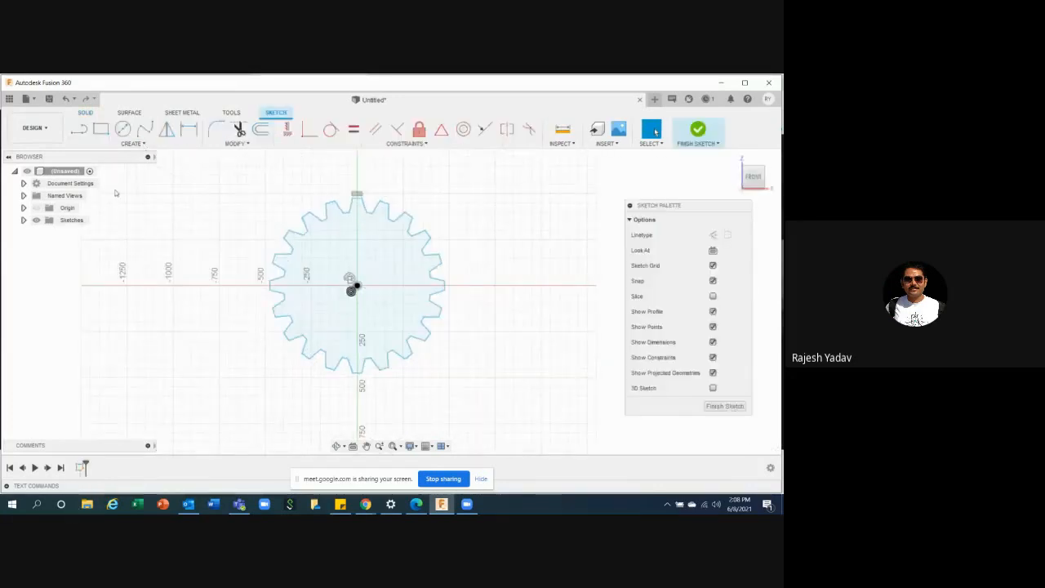
click(137, 143)
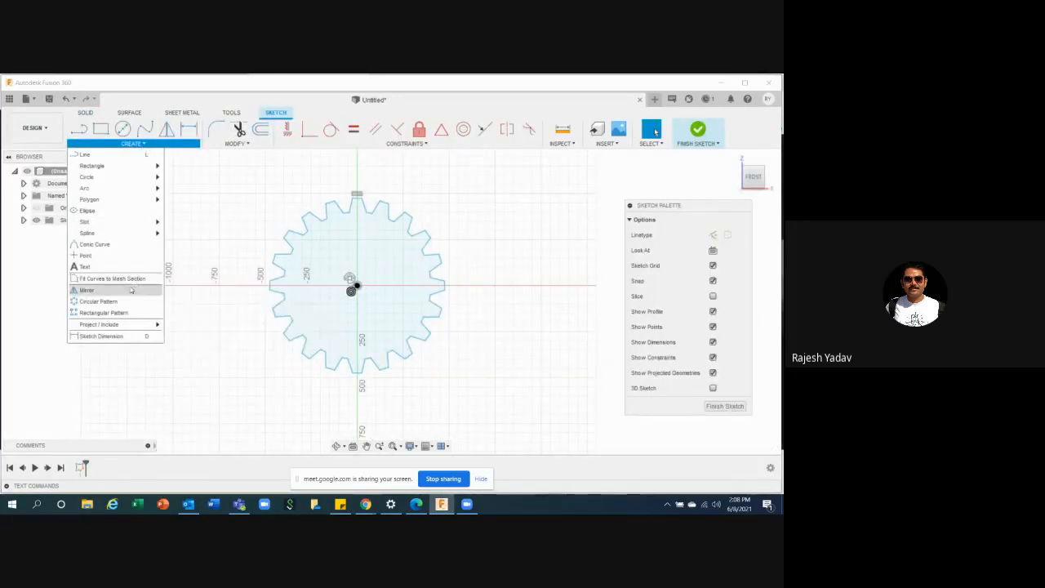
mouse_move(121, 326)
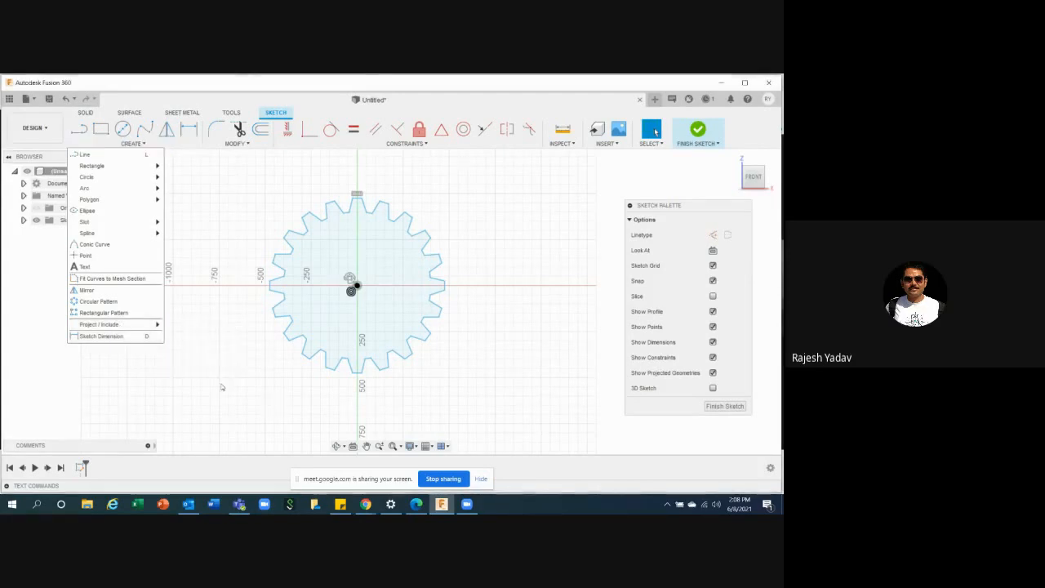
click(538, 240)
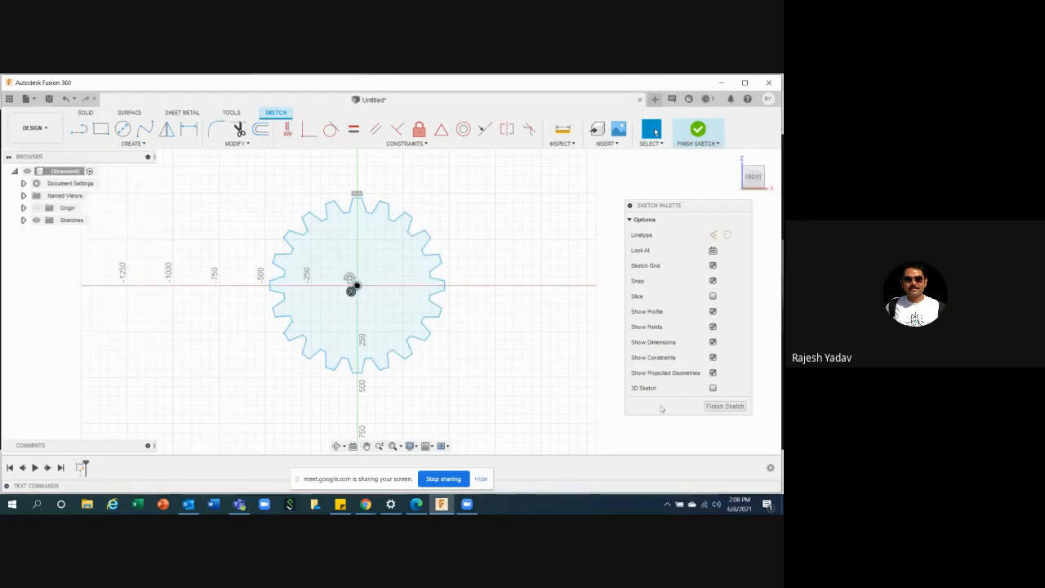
click(697, 133)
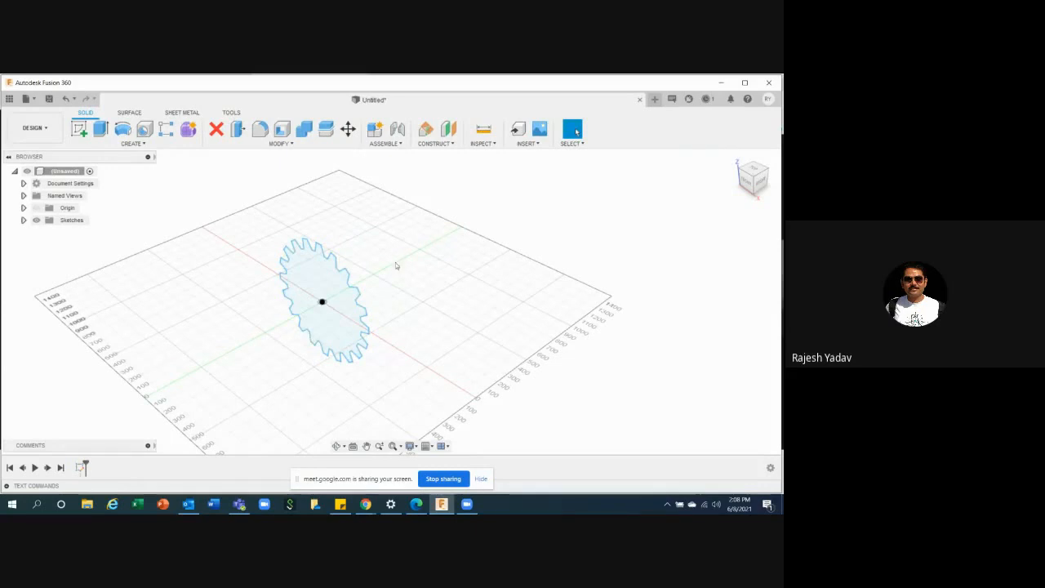
- Show the origin planes and create a construction plane offset 900 mm from the XZ plane, behind the gear
click(36, 208)
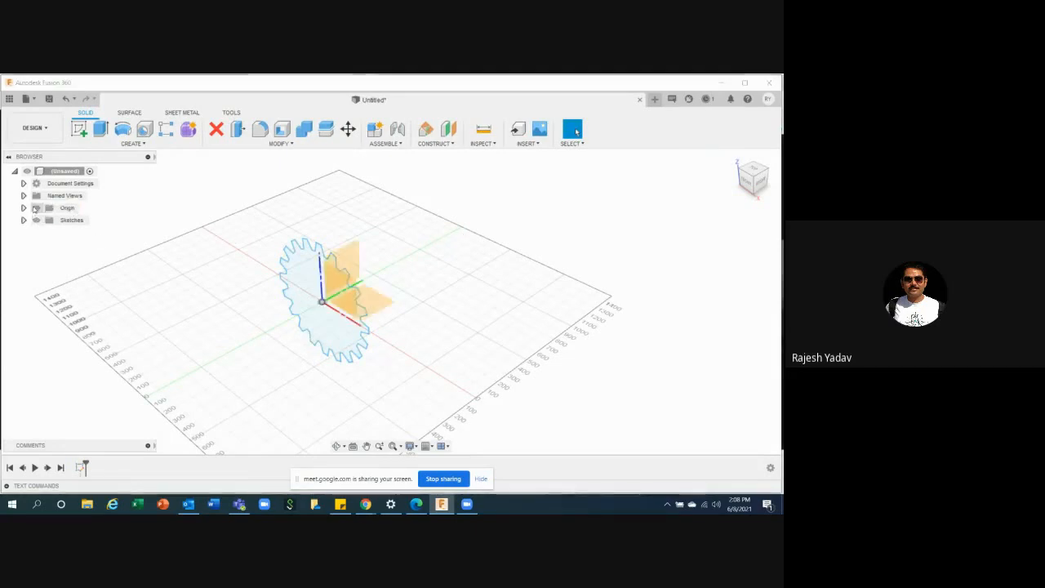
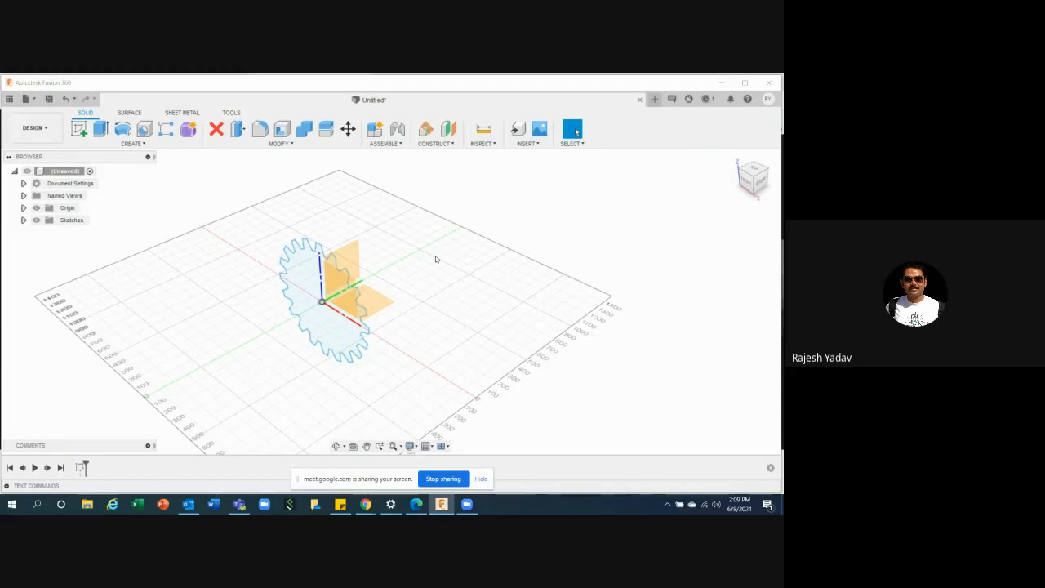
click(449, 145)
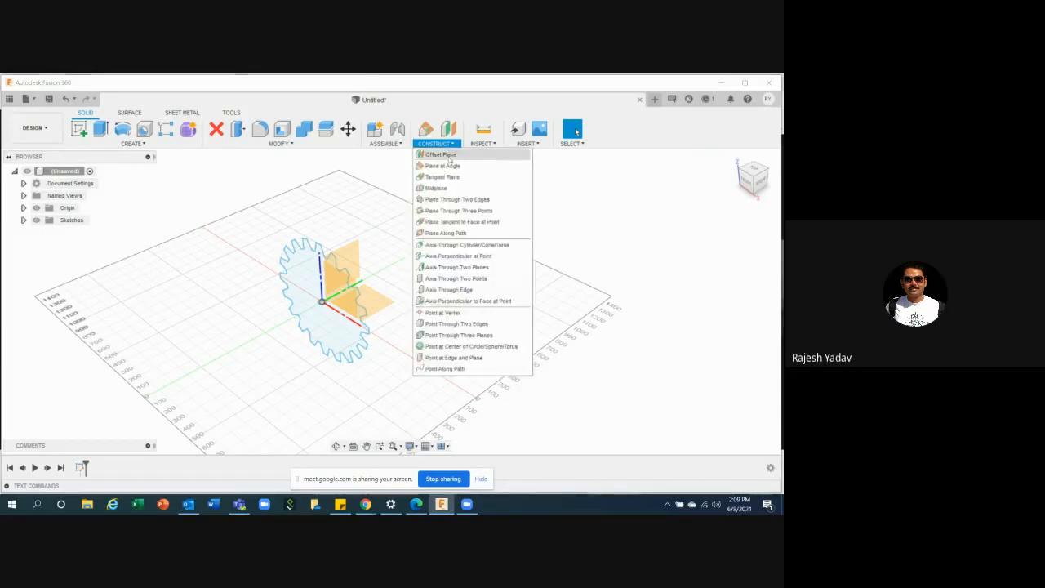
click(455, 155)
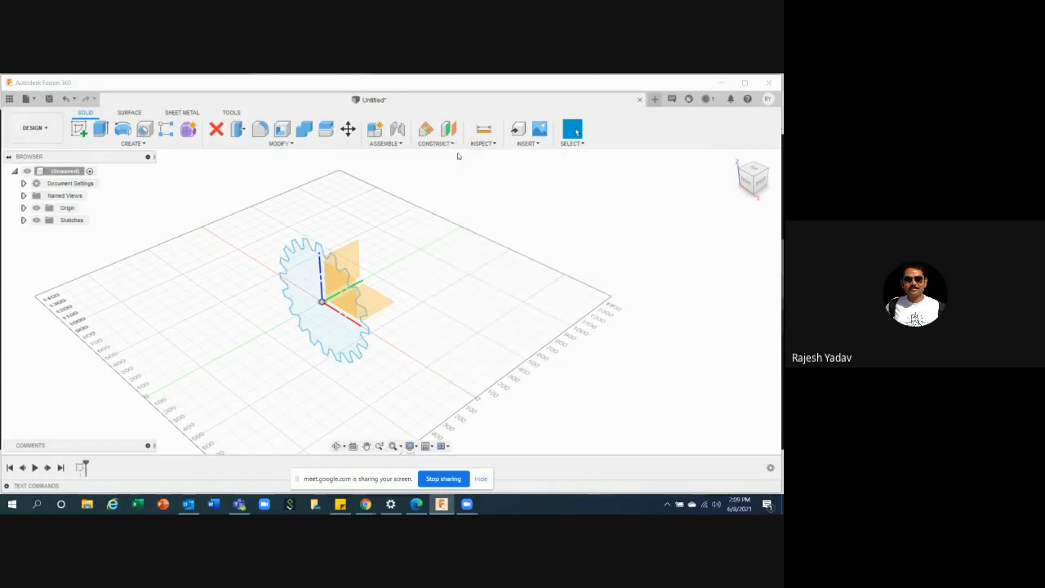
click(349, 303)
drag(336, 295, 420, 248)
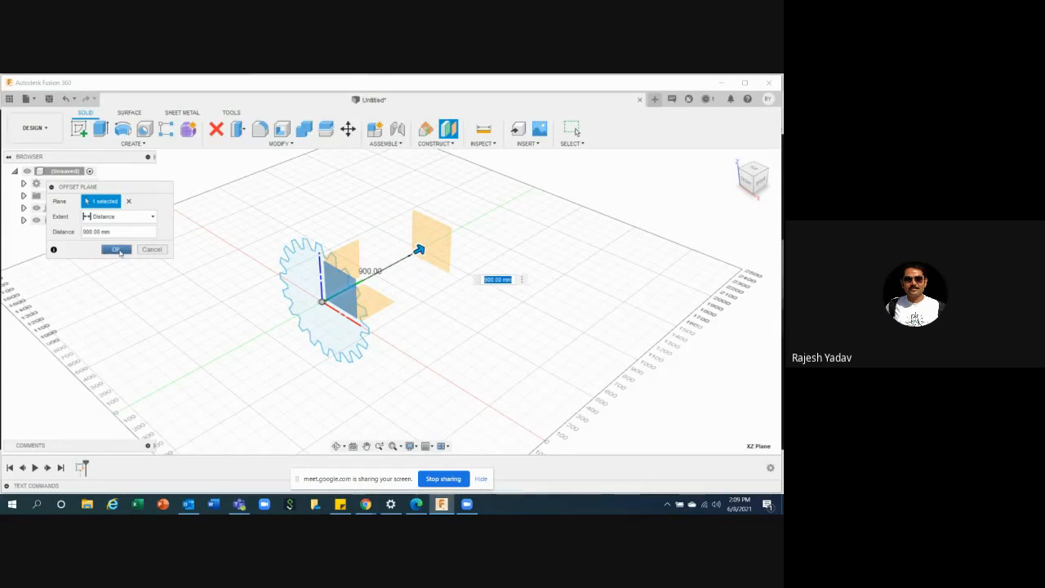
click(116, 250)
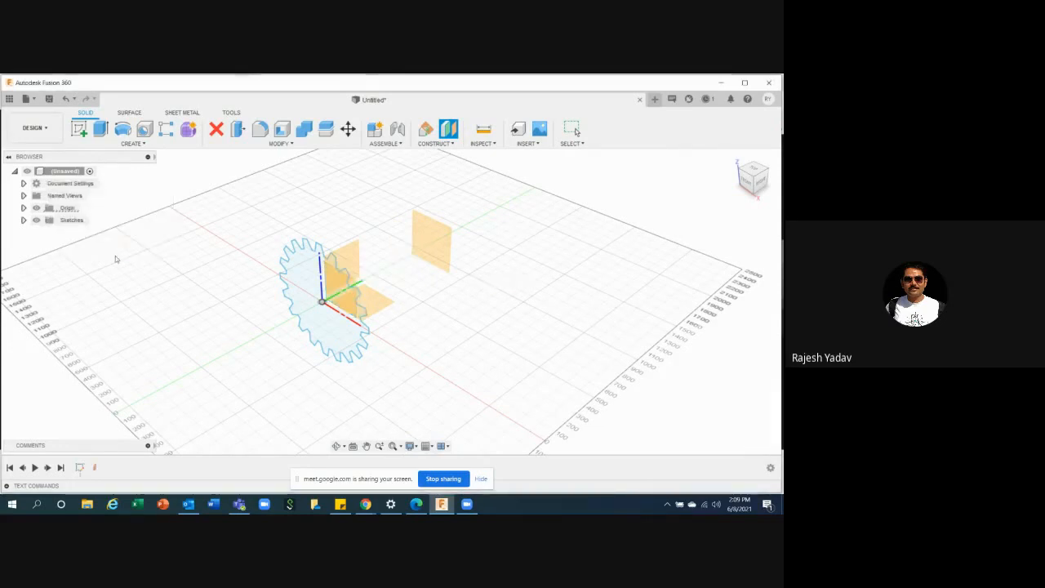
- Examine the new offset plane in relation to the gear profile by selecting each of them
click(435, 246)
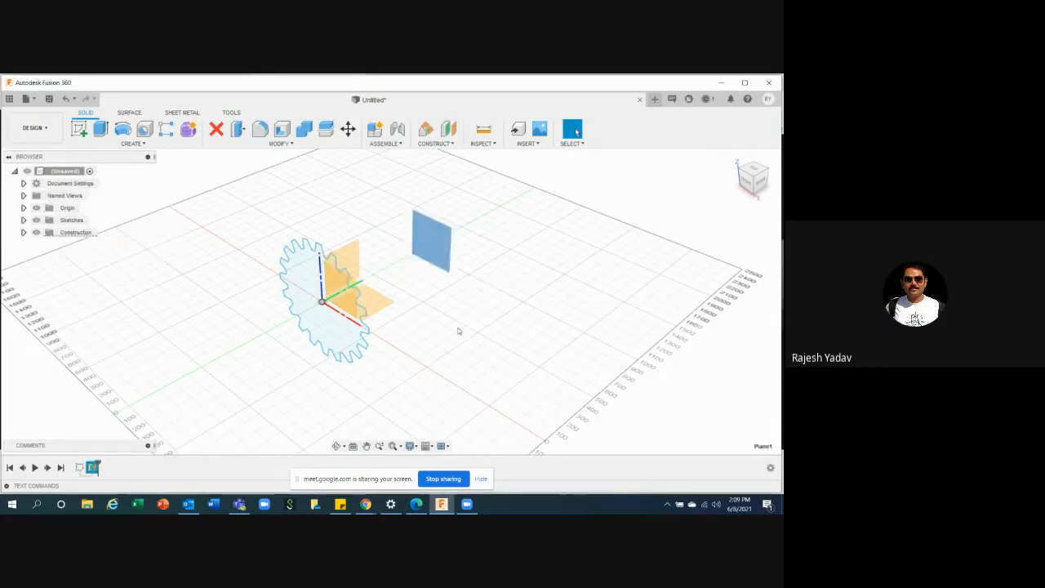
click(468, 345)
click(433, 253)
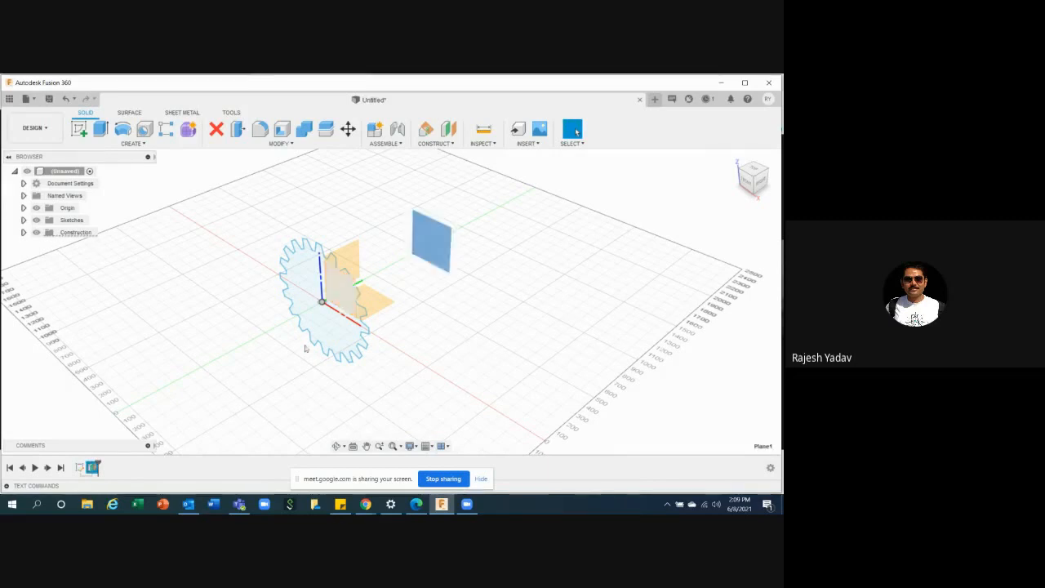
ctrl+click(333, 326)
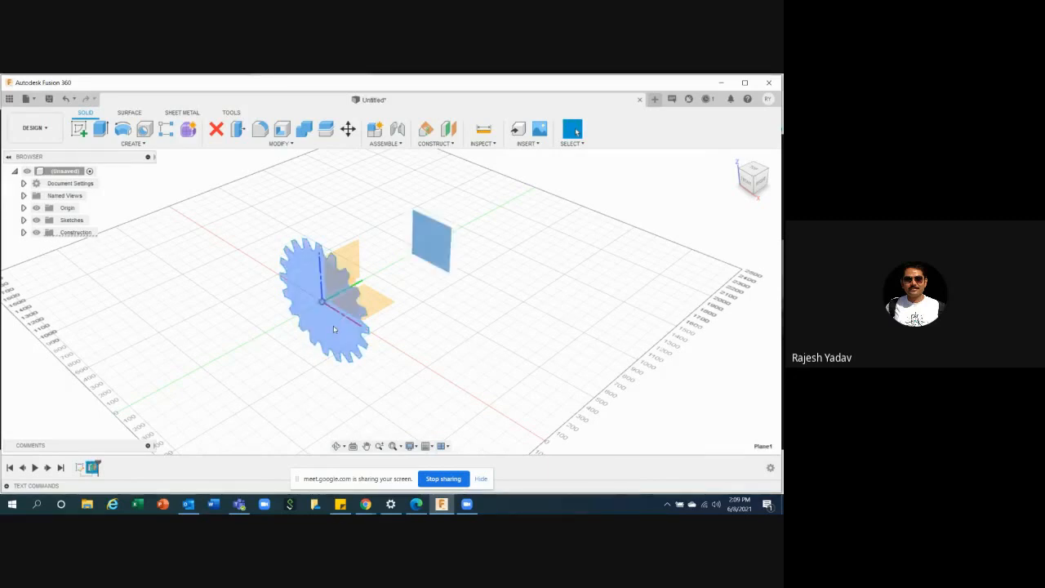
click(563, 297)
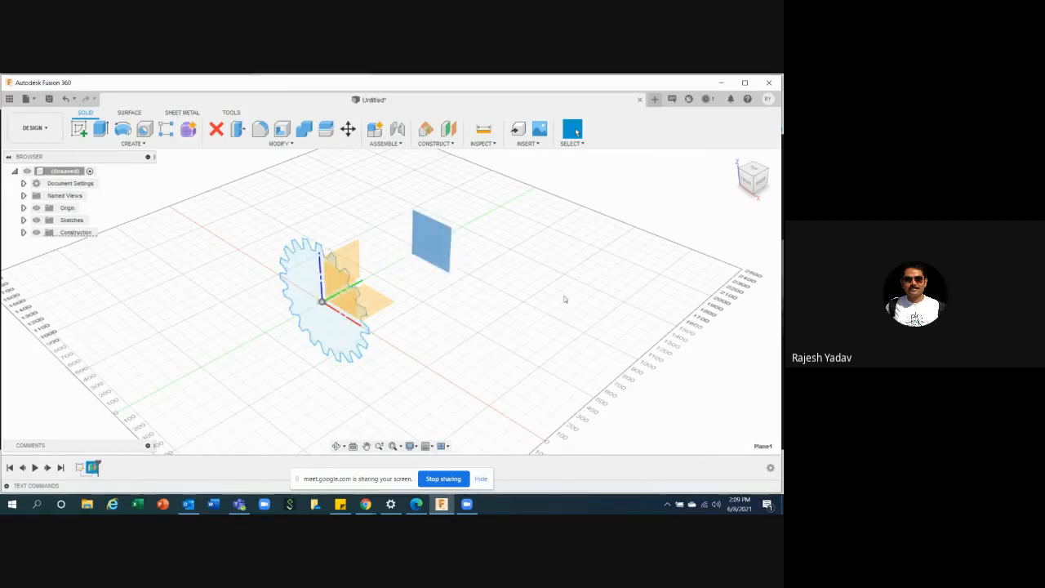
- Hide and reshow the gear sketch to compare it with the offset plane, and undo the offset plane
click(430, 241)
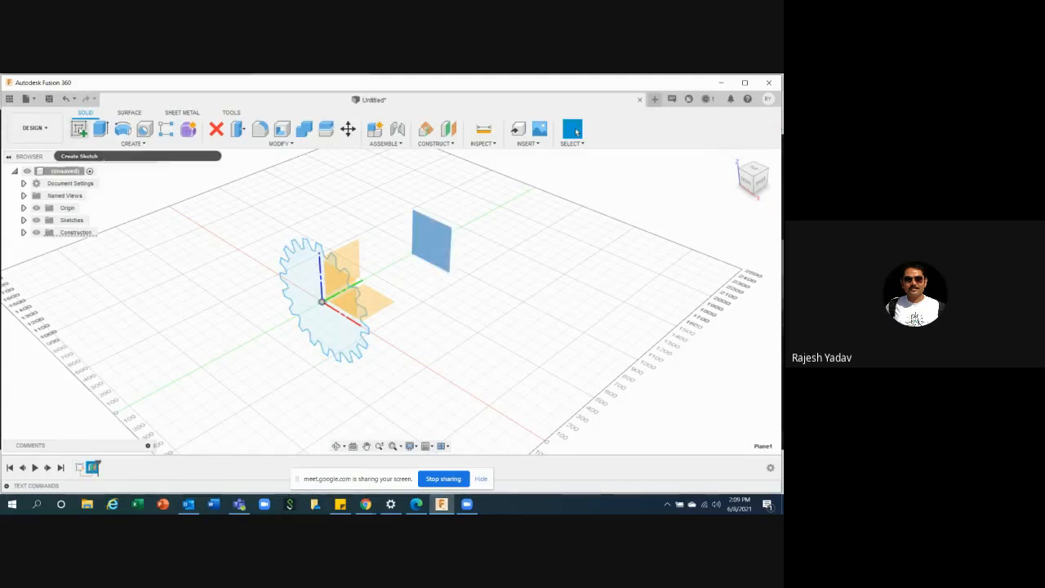
click(24, 220)
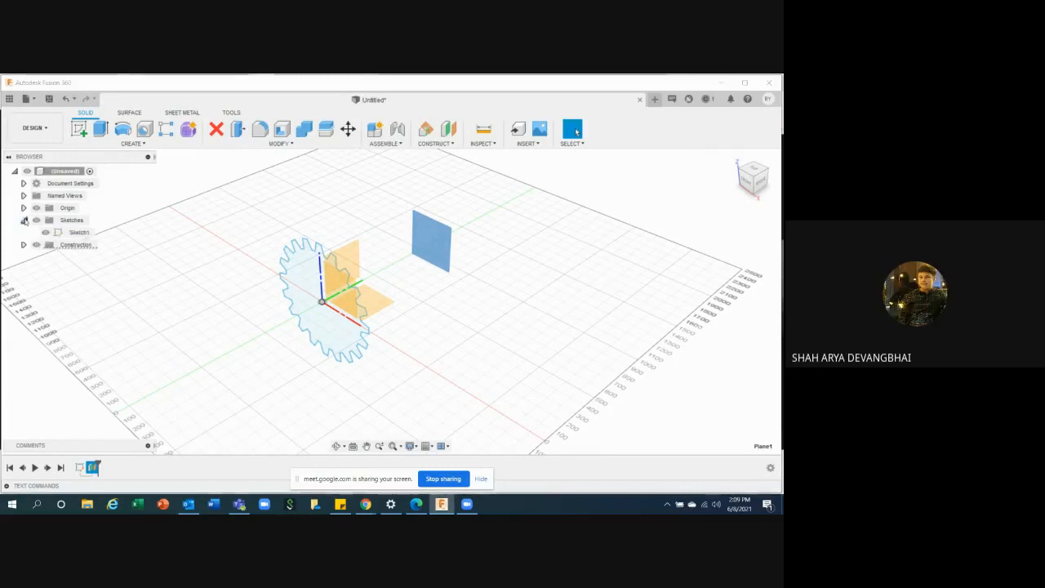
click(42, 232)
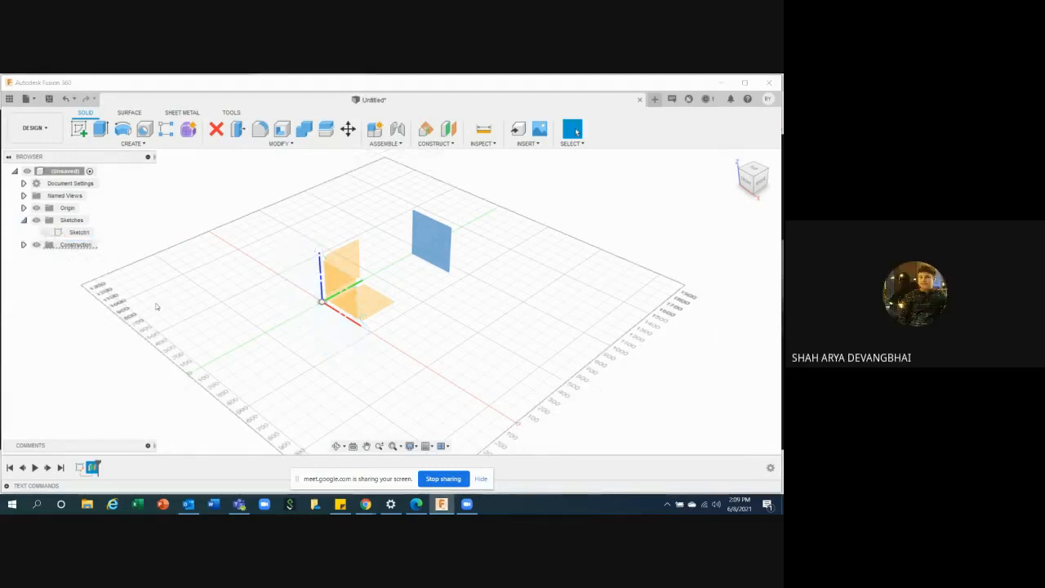
click(45, 233)
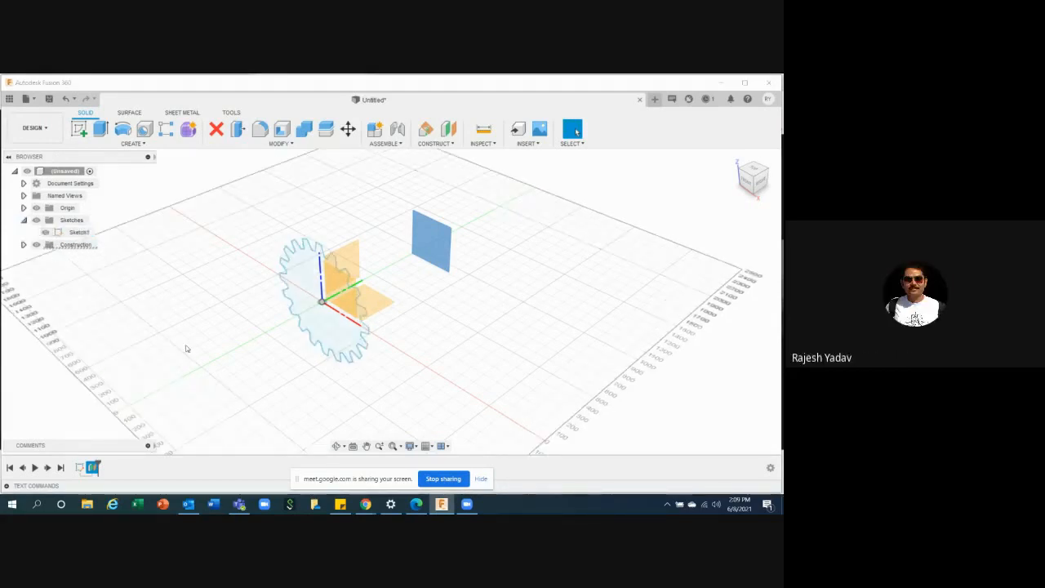
key(ctrl+z)
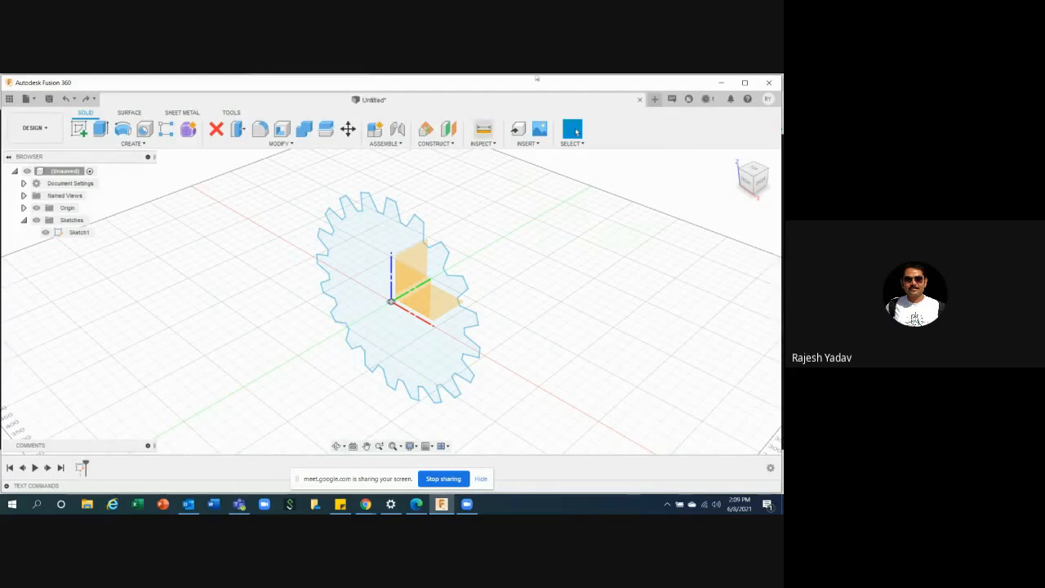
- Create a new empty design and show its origin planes to view them from another angle
click(654, 99)
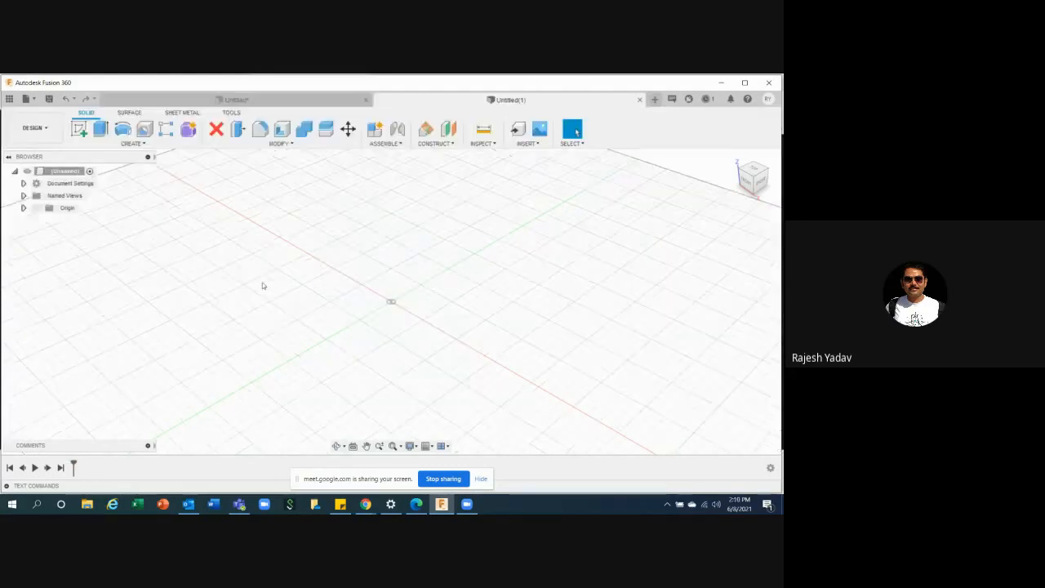
click(36, 207)
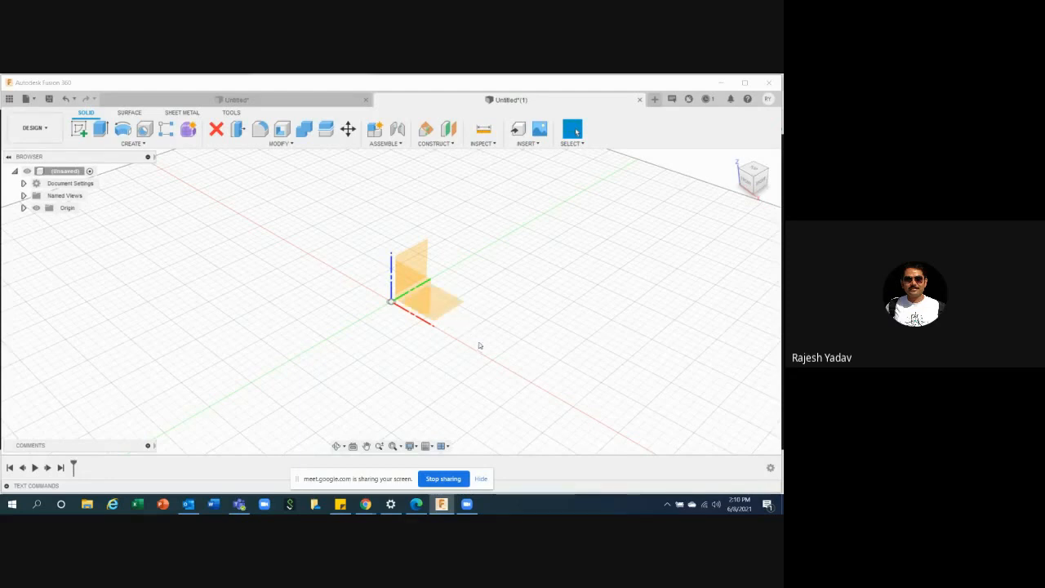
shift+middle_drag(478, 345, 458, 334)
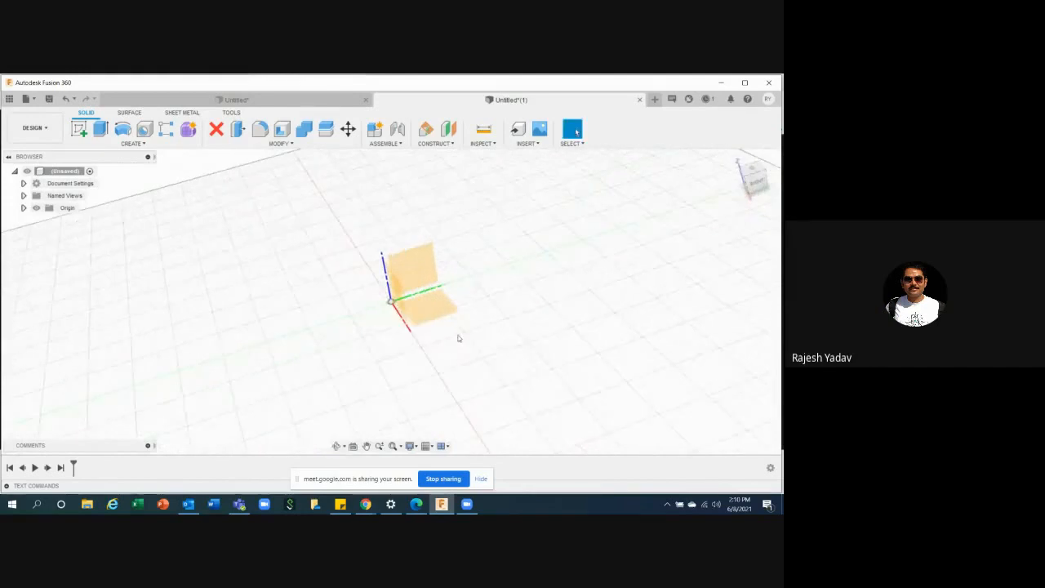
- Return to the gear design and examine how the gear profile sits on the origin planes, selecting and deselecting the profile
key(ctrl+Tab)
click(451, 315)
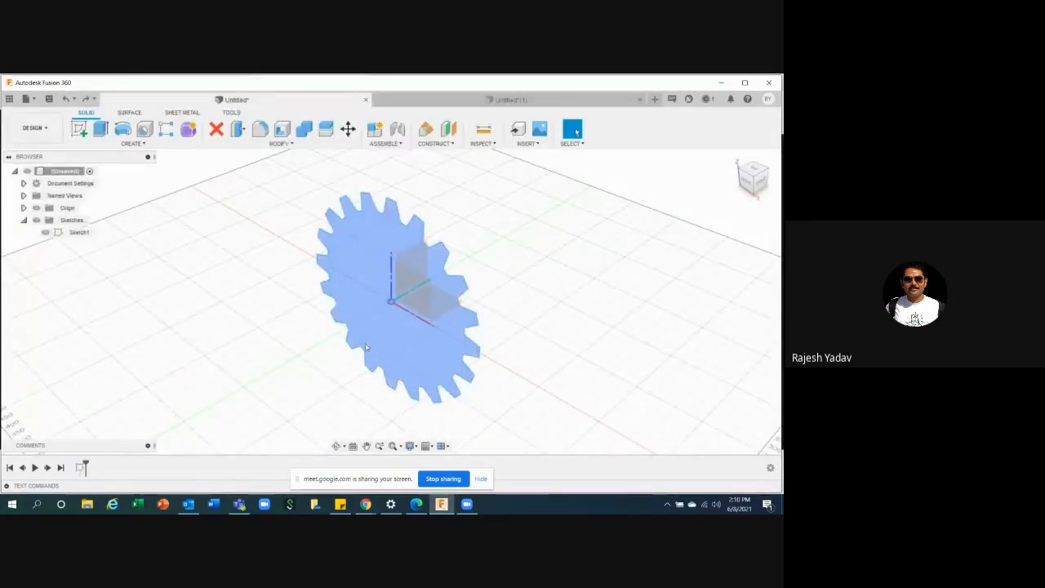
scroll(366, 347, down, 1)
scroll(431, 334, up, 1)
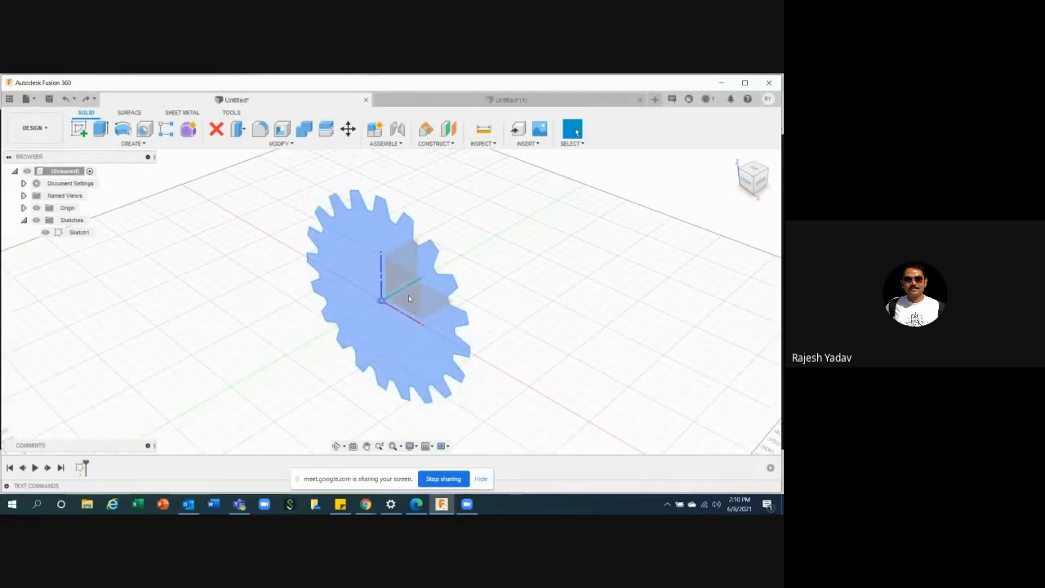
click(542, 214)
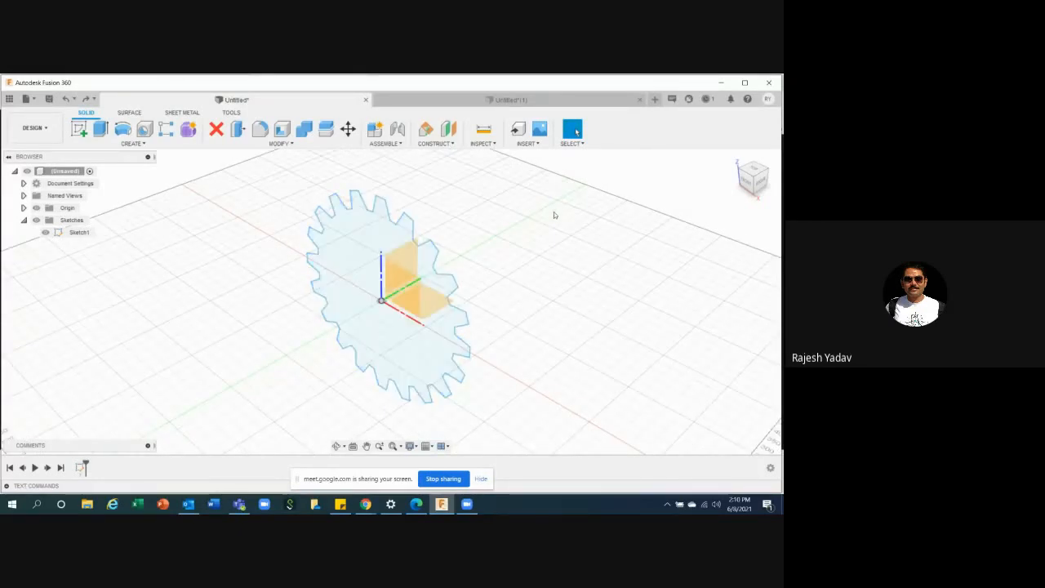
click(423, 295)
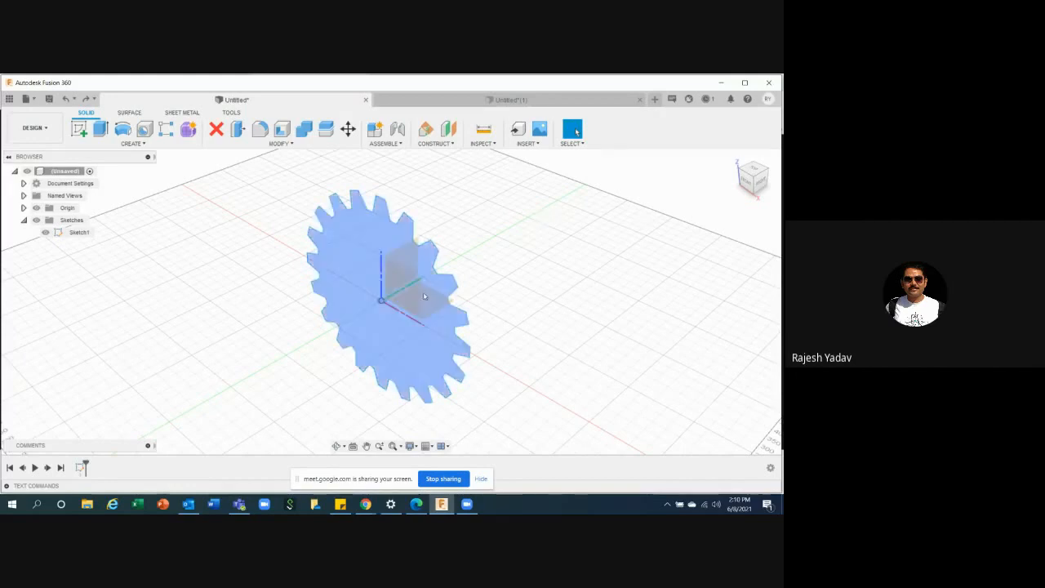
click(507, 344)
scroll(539, 334, down, 2)
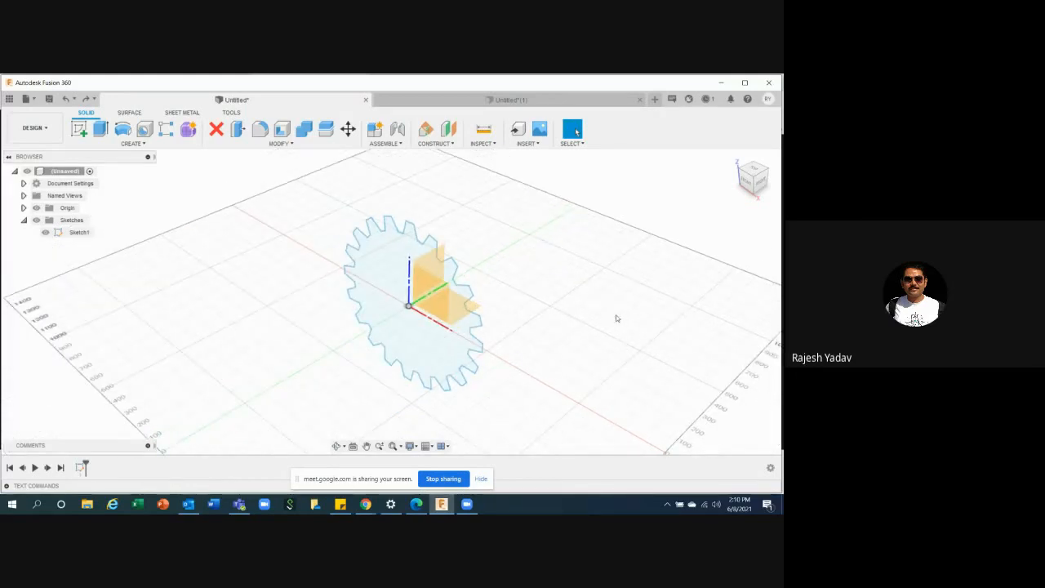
scroll(616, 316, up, 2)
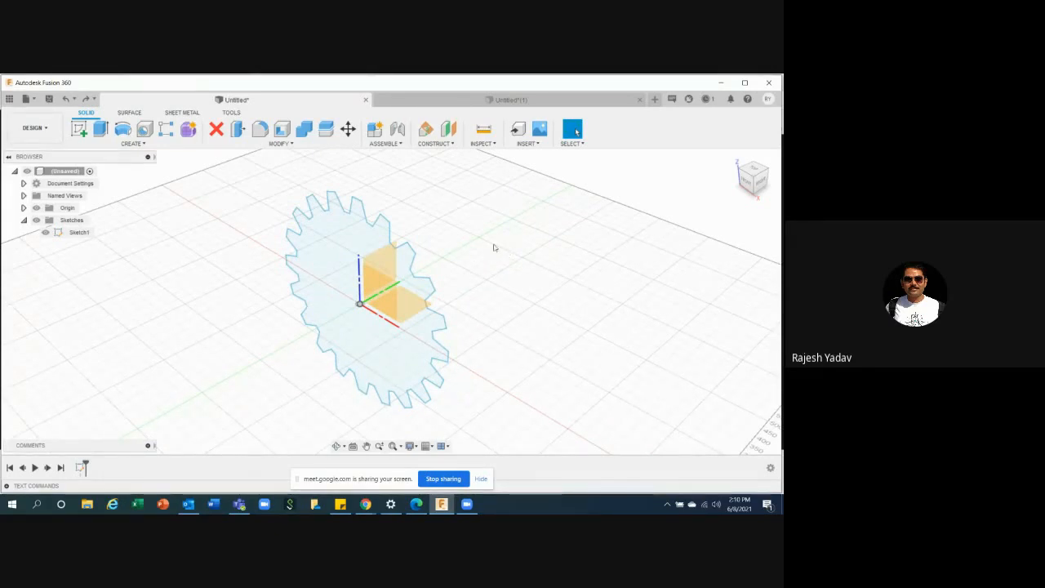
- Review the available construction geometry types and start an Offset Plane with its extent set to Distance
click(454, 145)
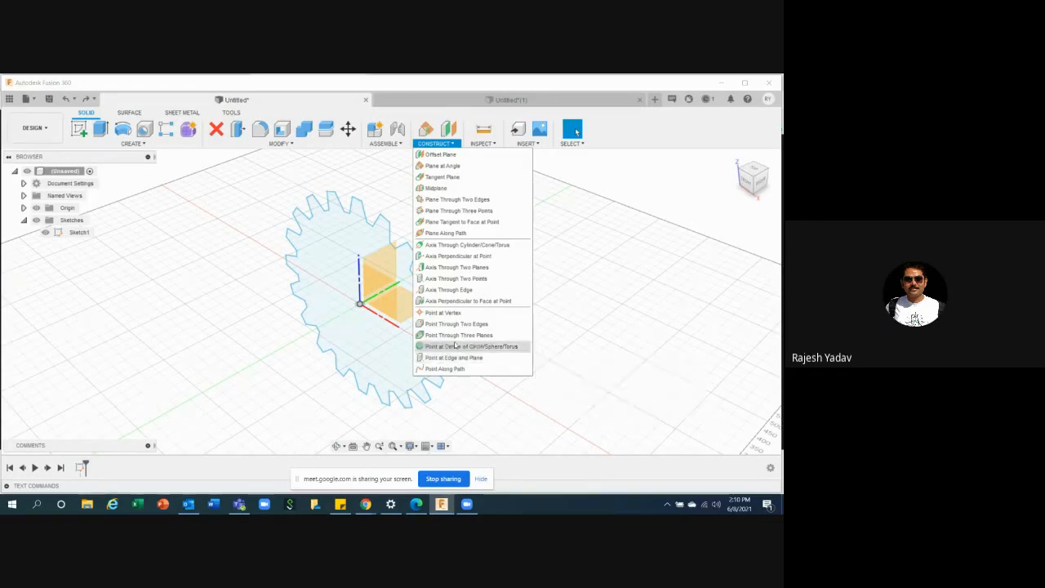
click(463, 158)
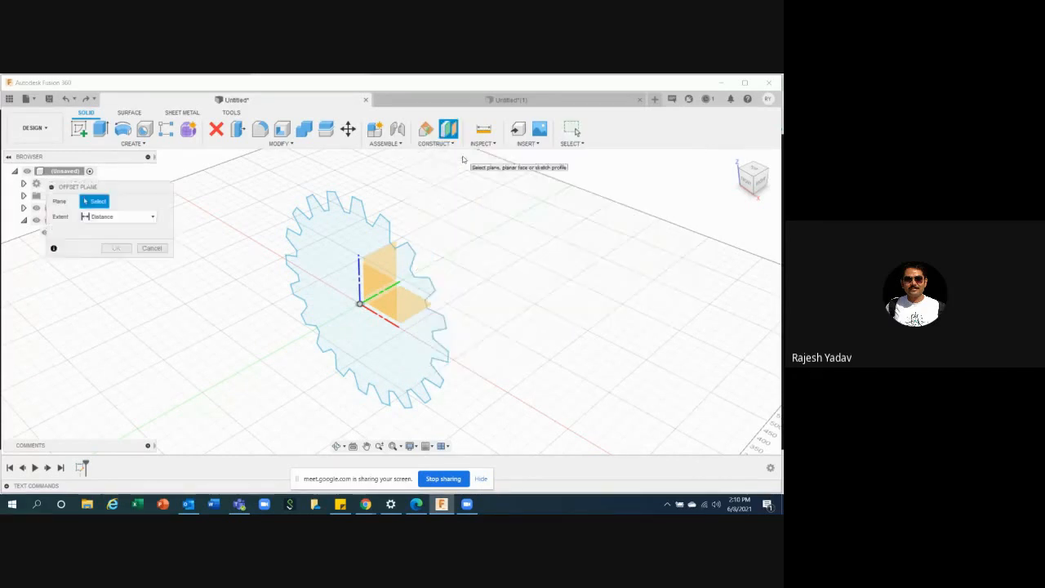
- Create a construction plane offset 900 mm from the XZ plane through the gear sketch
click(373, 298)
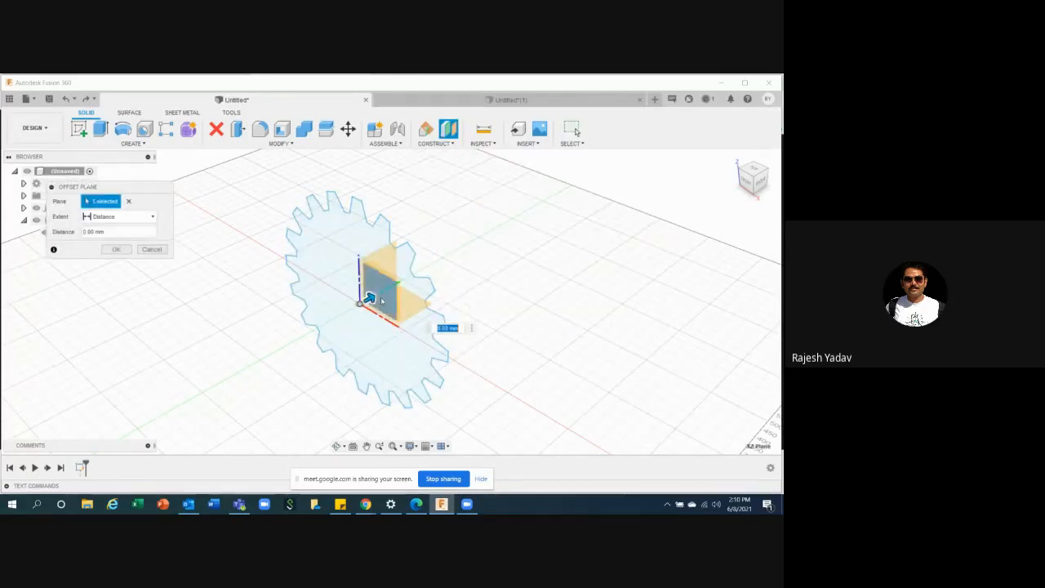
drag(369, 296, 516, 230)
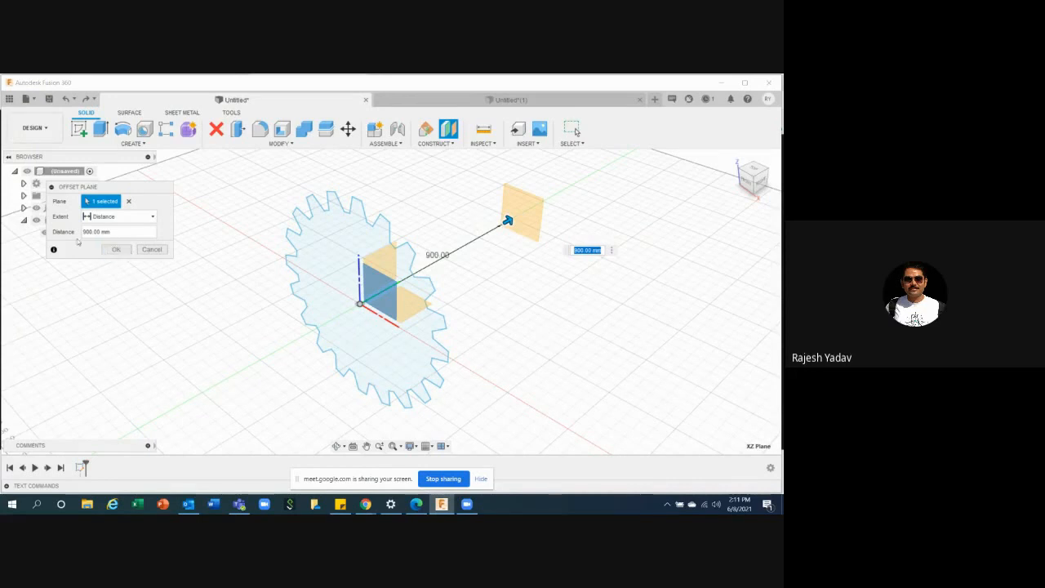
click(116, 249)
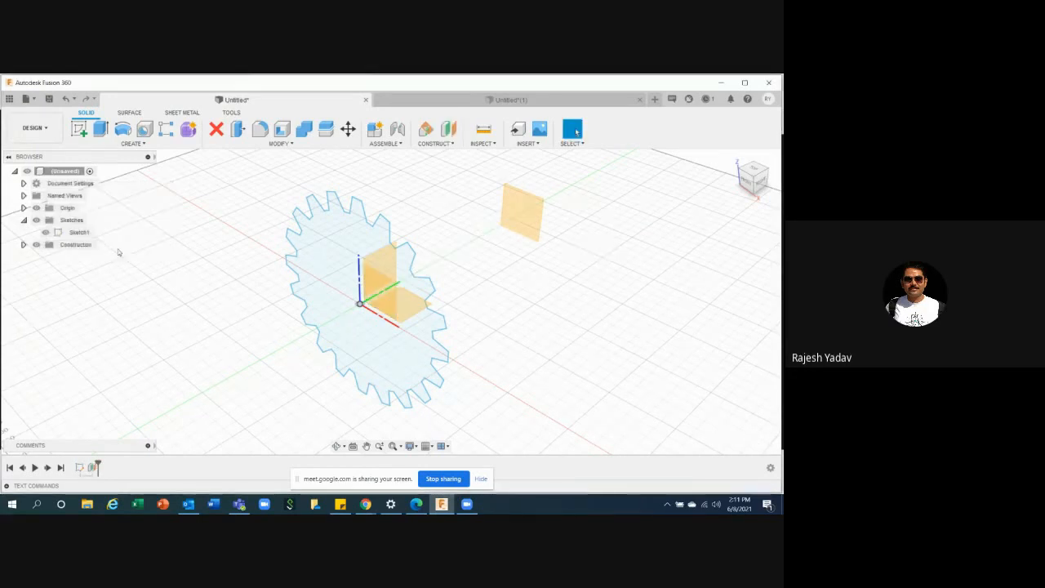
- Start a new sketch on the offset construction plane
click(522, 215)
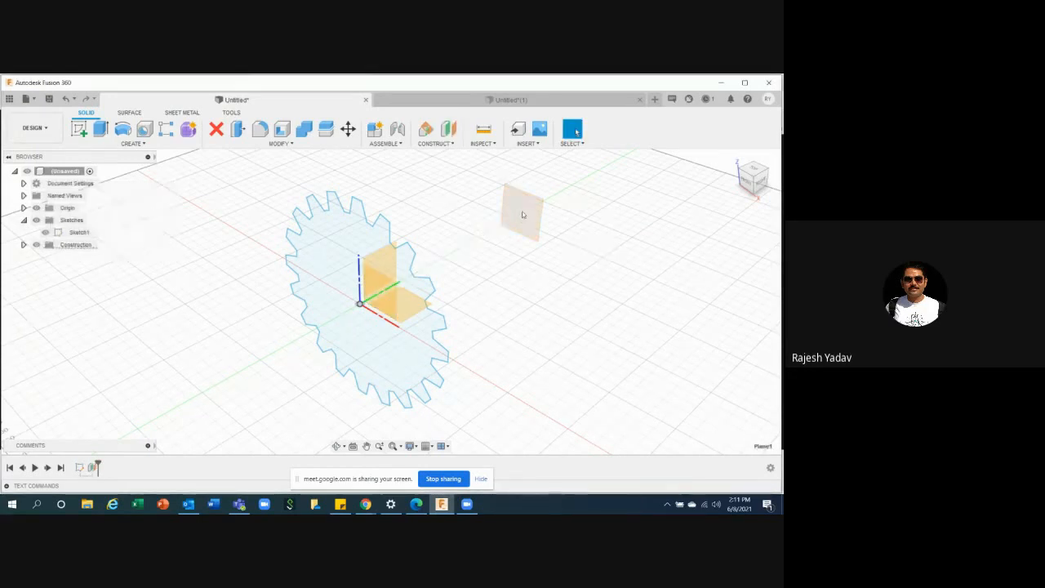
click(518, 348)
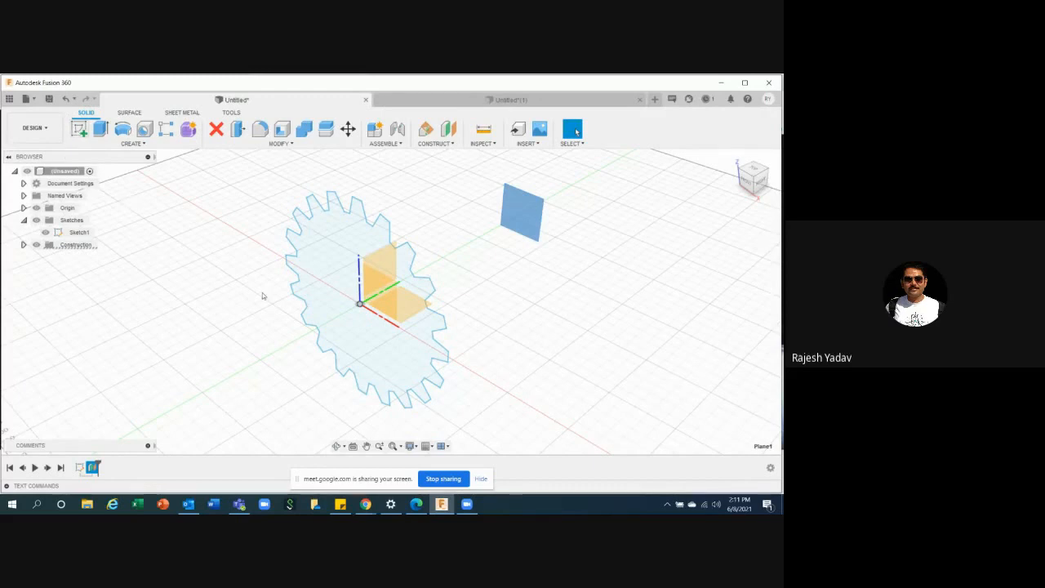
click(241, 262)
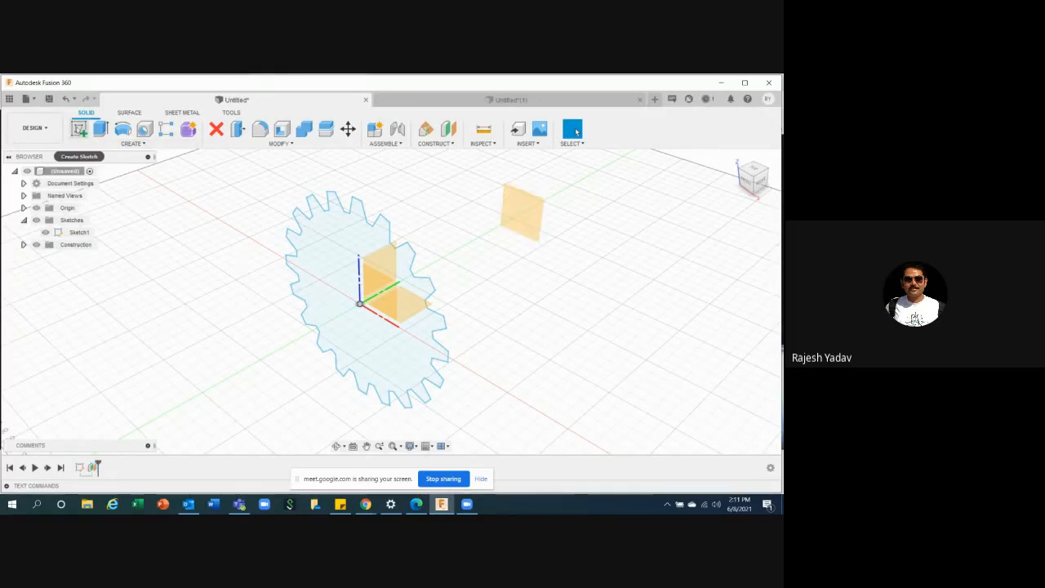
click(80, 131)
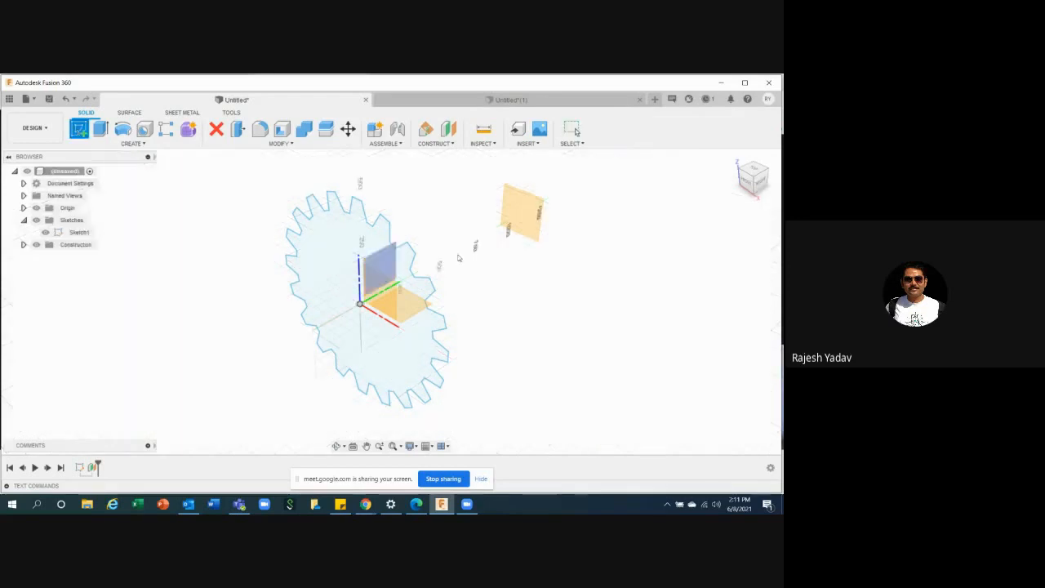
click(529, 222)
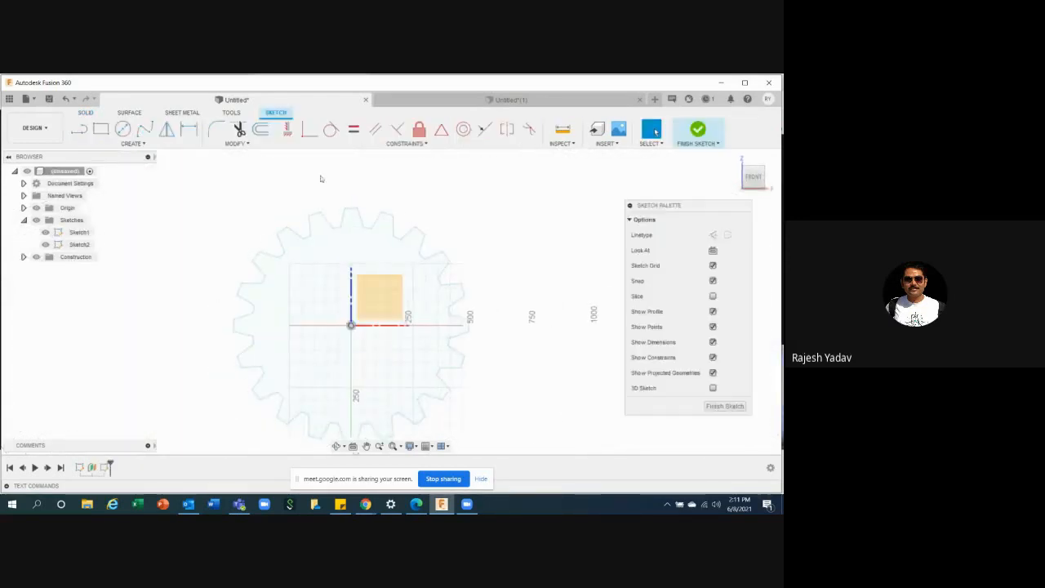
- Start projecting the gear outline into the sketch by picking the edges of its upper-left teeth, working counterclockwise
click(133, 143)
mouse_move(103, 326)
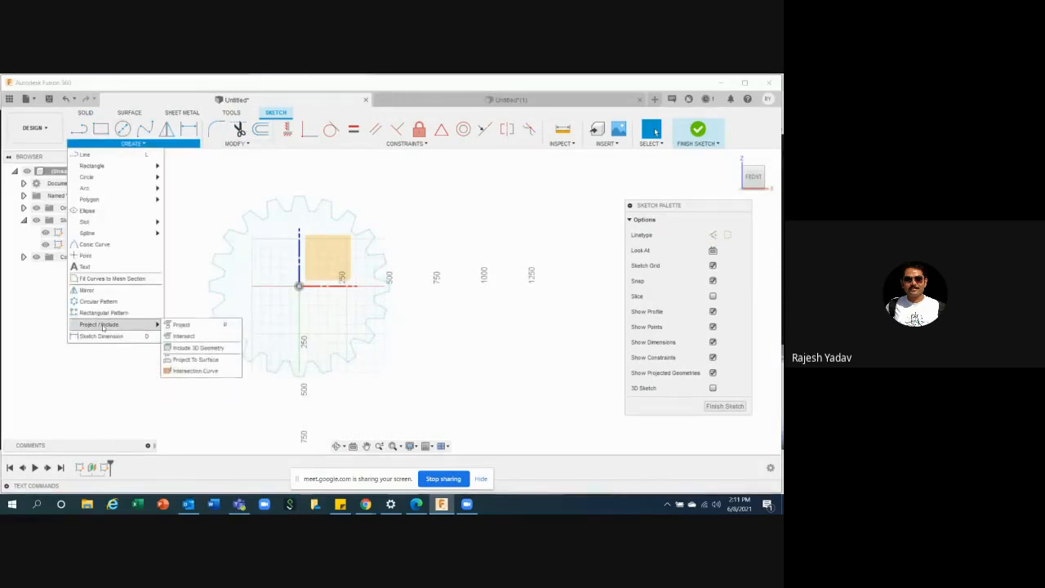
click(183, 325)
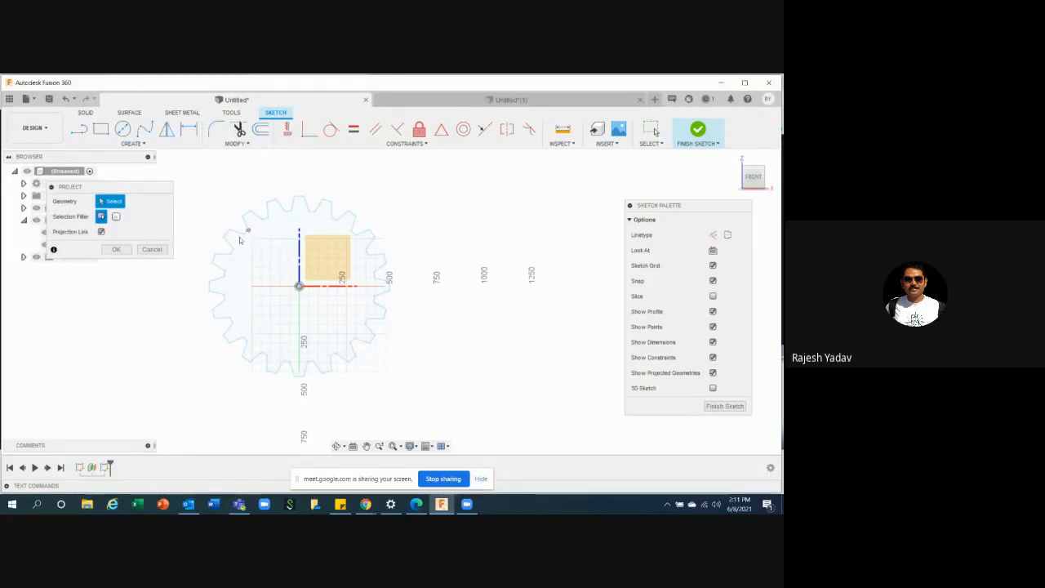
scroll(239, 240, up, 2)
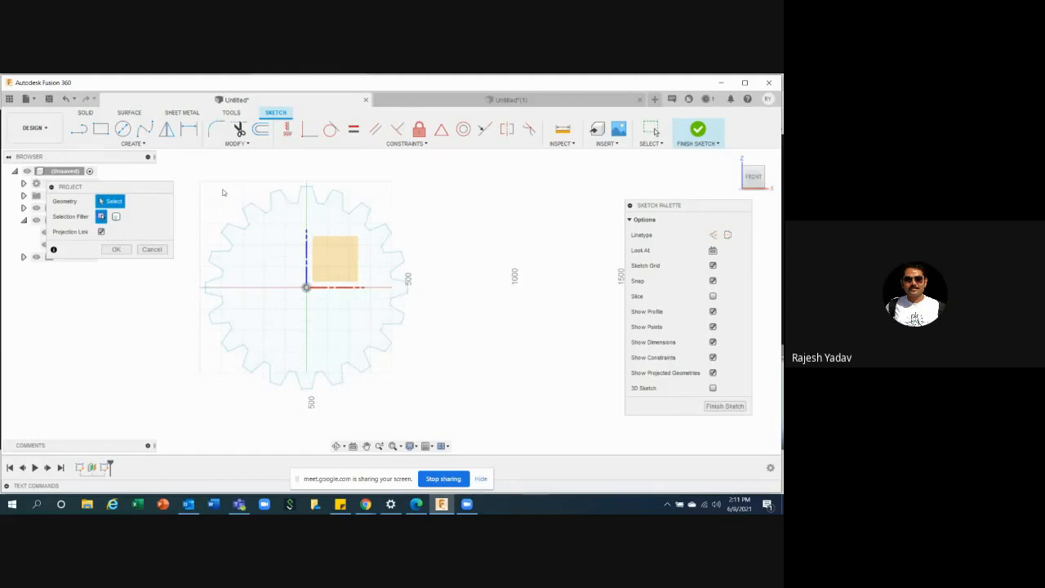
click(250, 200)
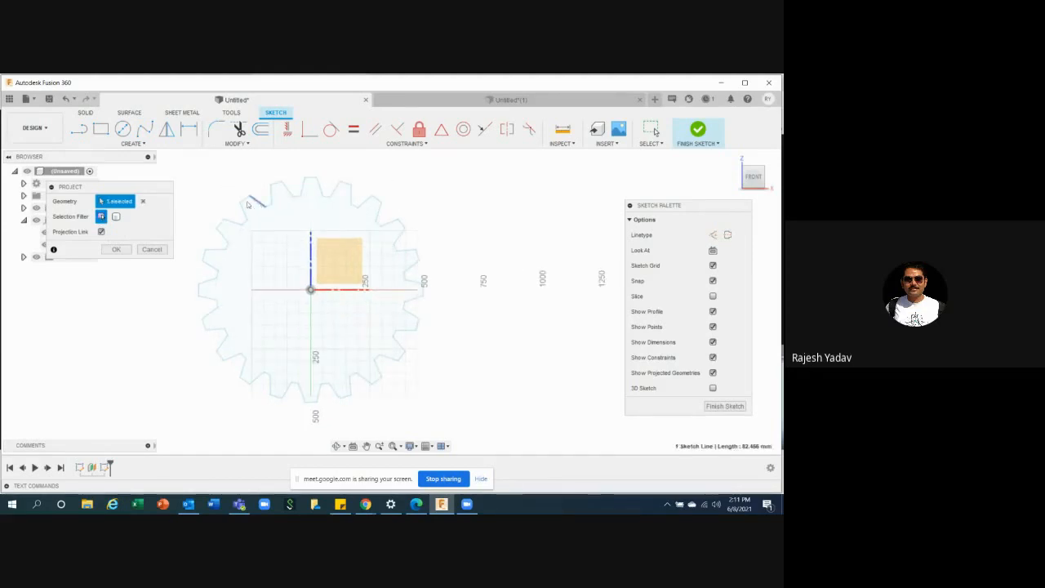
scroll(248, 204, up, 2)
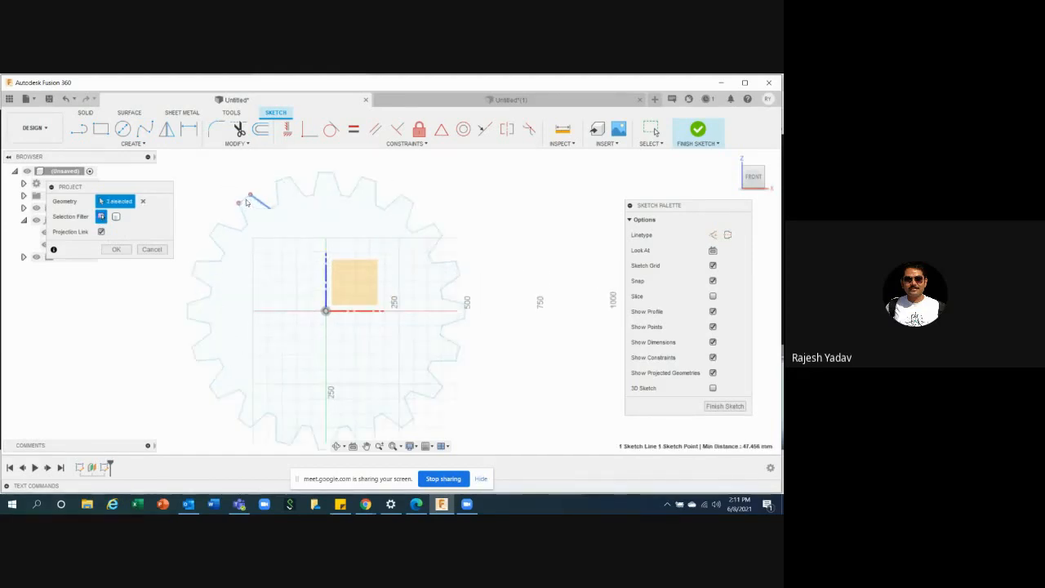
click(242, 212)
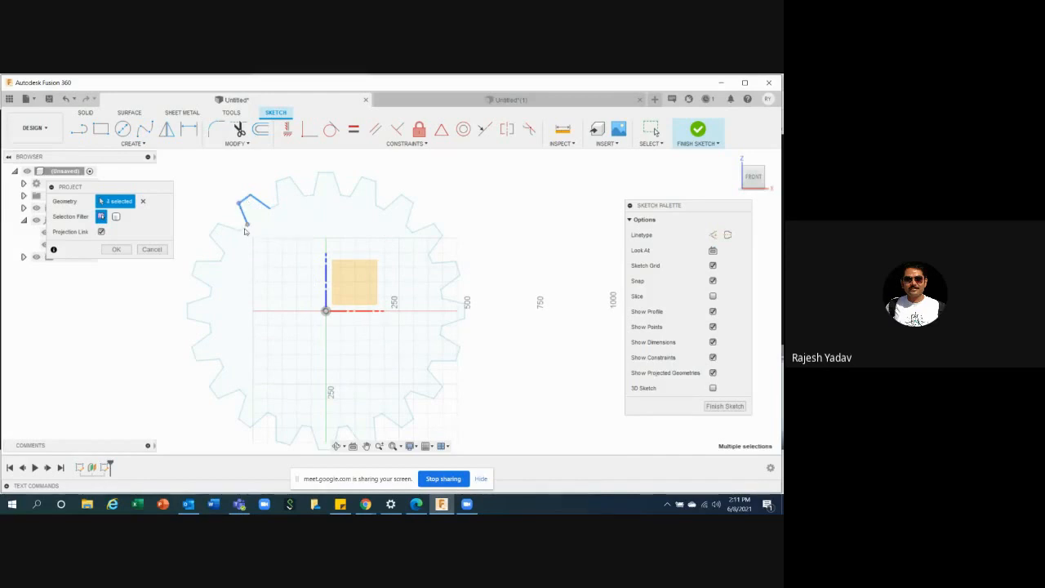
scroll(244, 228, up, 1)
click(226, 225)
click(202, 230)
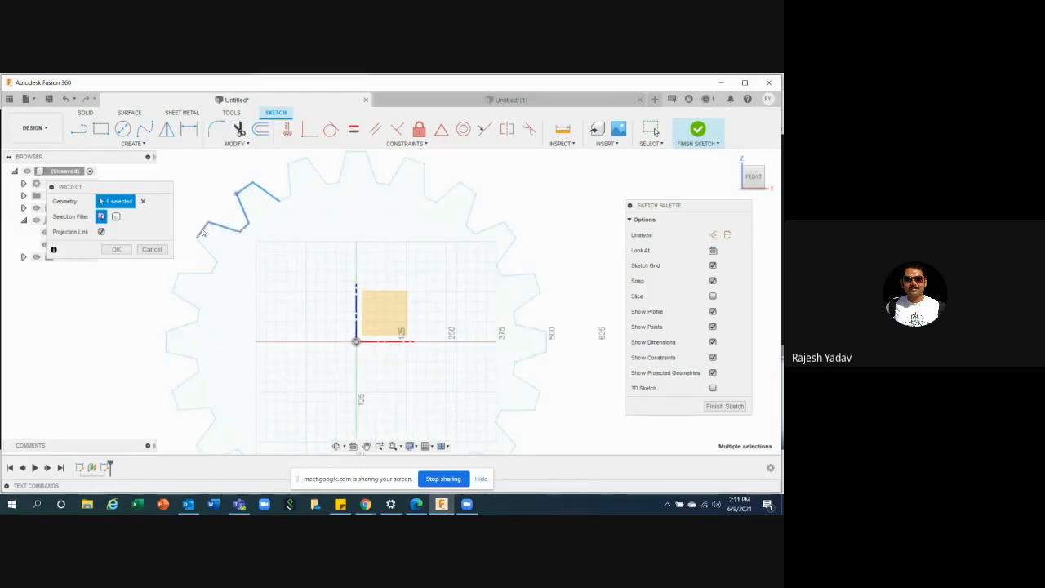
click(207, 250)
click(209, 269)
click(191, 275)
click(176, 285)
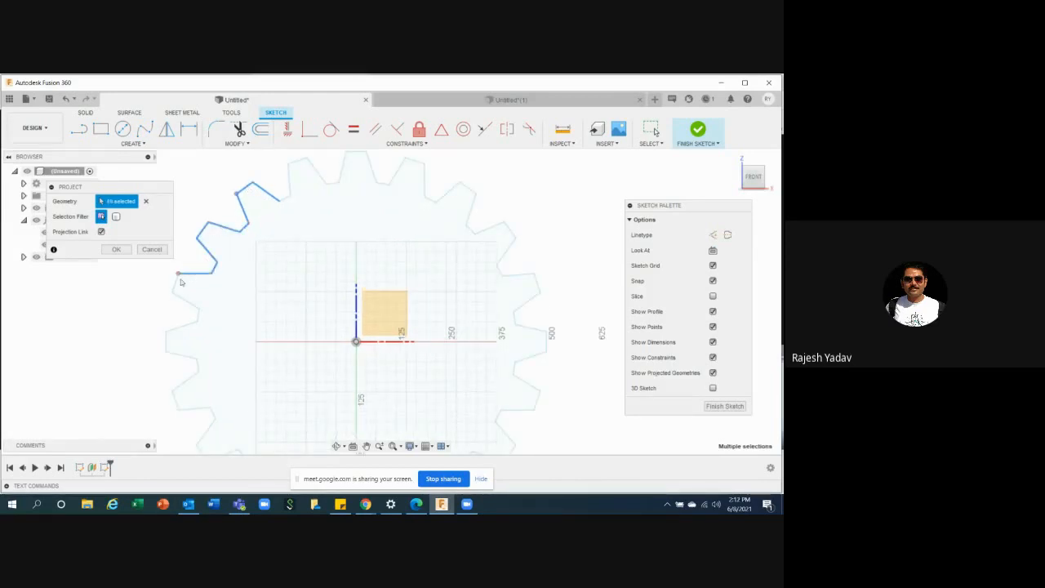
- Add the edges of the gear's middle-left and lower-left teeth to the projection selection
scroll(187, 302, down, 1)
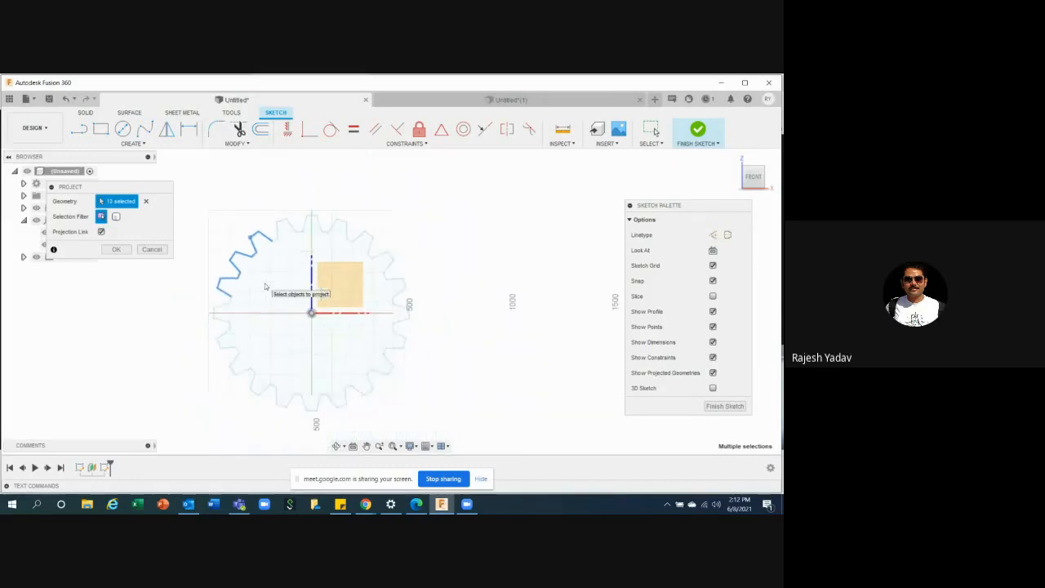
scroll(234, 304, down, 1)
scroll(233, 304, up, 2)
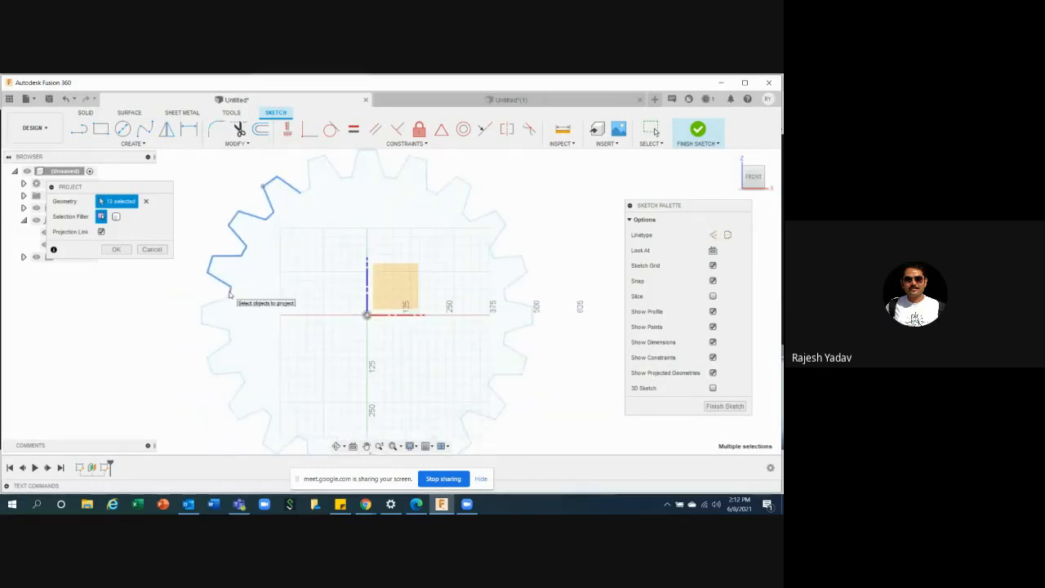
click(218, 332)
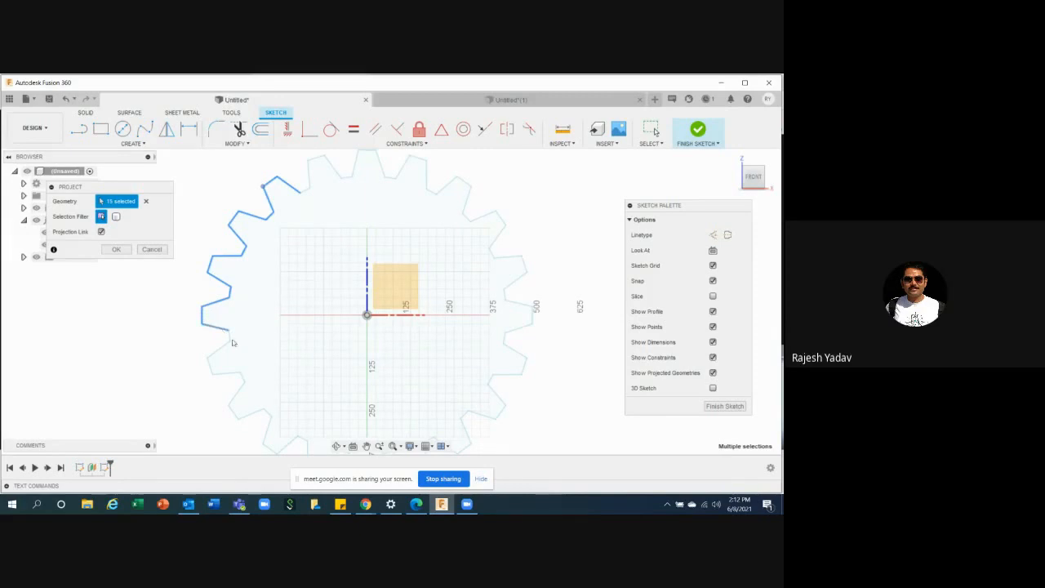
click(219, 350)
click(214, 368)
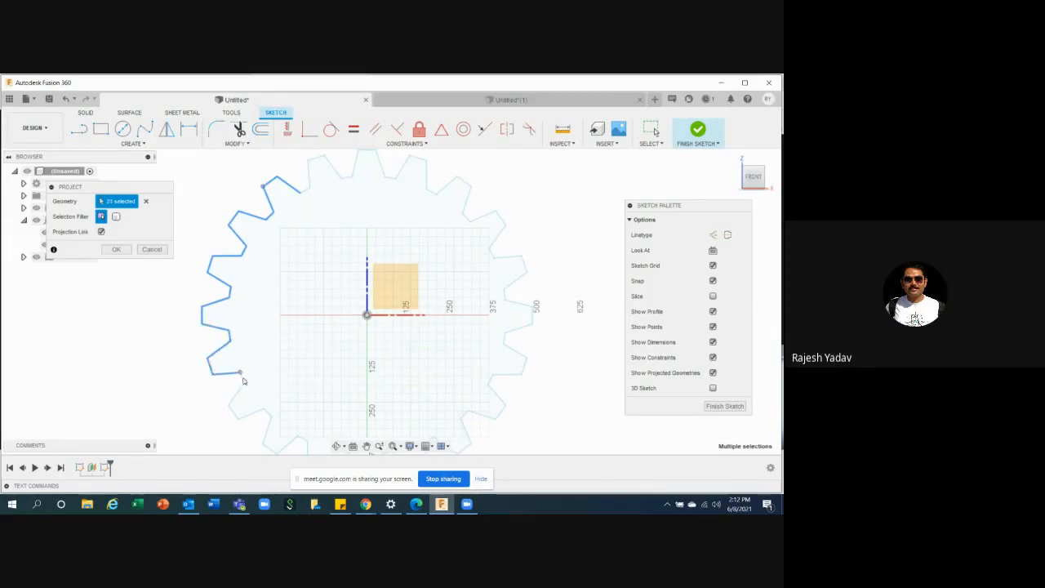
scroll(243, 379, up, 4)
click(243, 380)
click(232, 401)
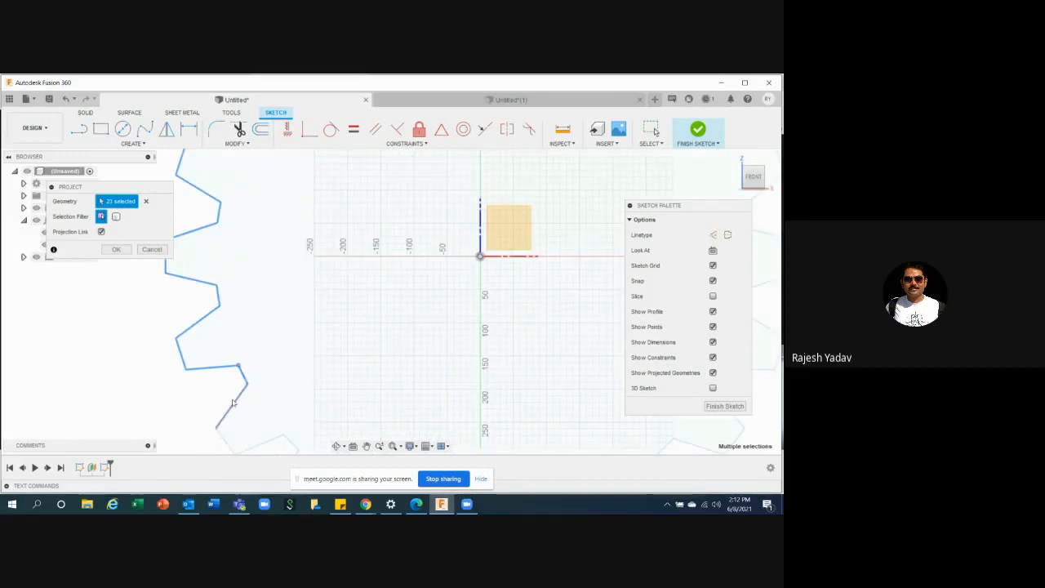
scroll(285, 315, down, 1)
scroll(285, 315, down, 2)
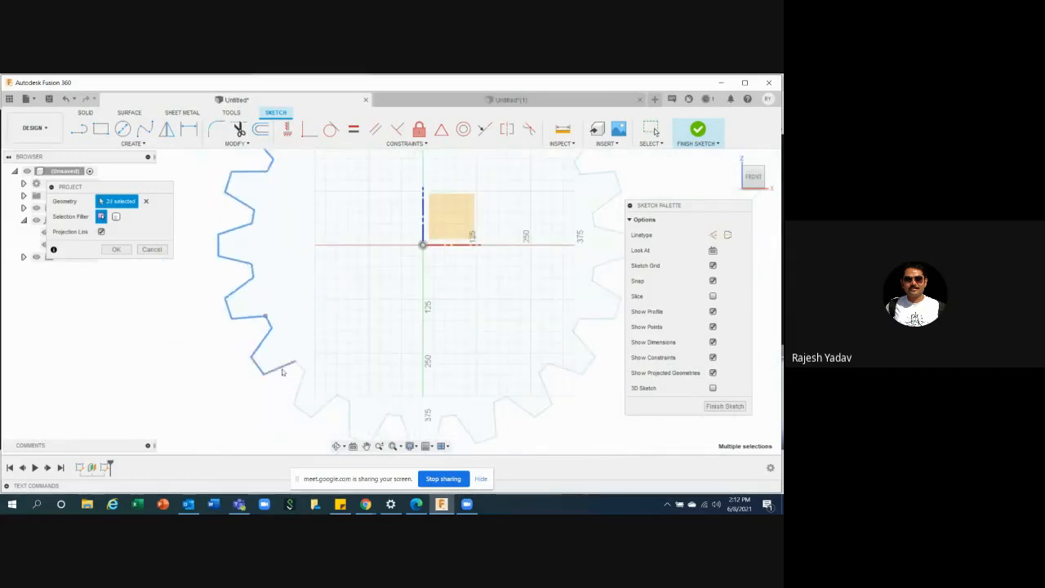
- Add the edges of the teeth along the bottom of the gear to the projection selection
click(299, 391)
click(304, 410)
click(344, 413)
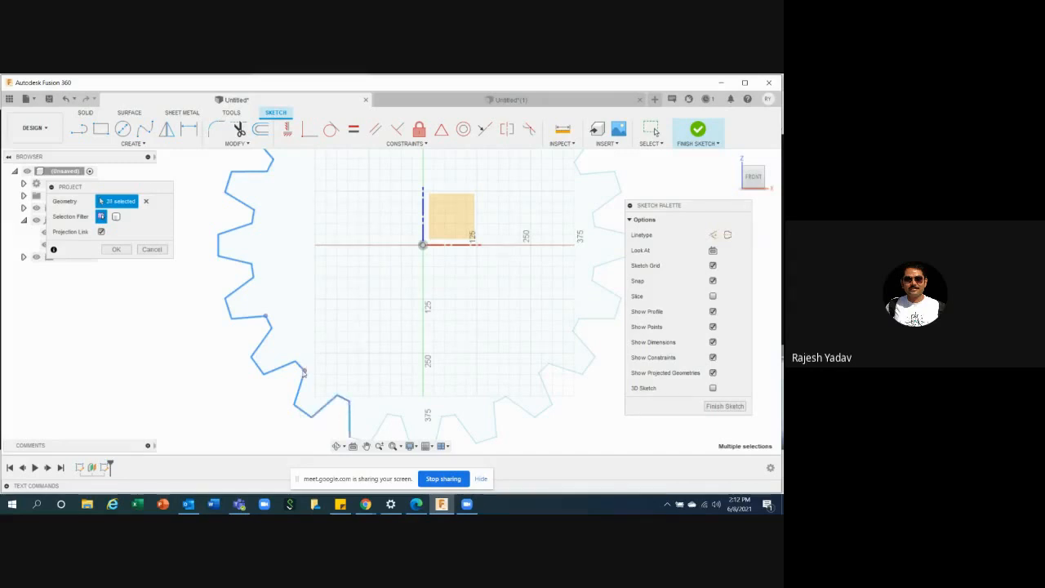
scroll(339, 411, down, 2)
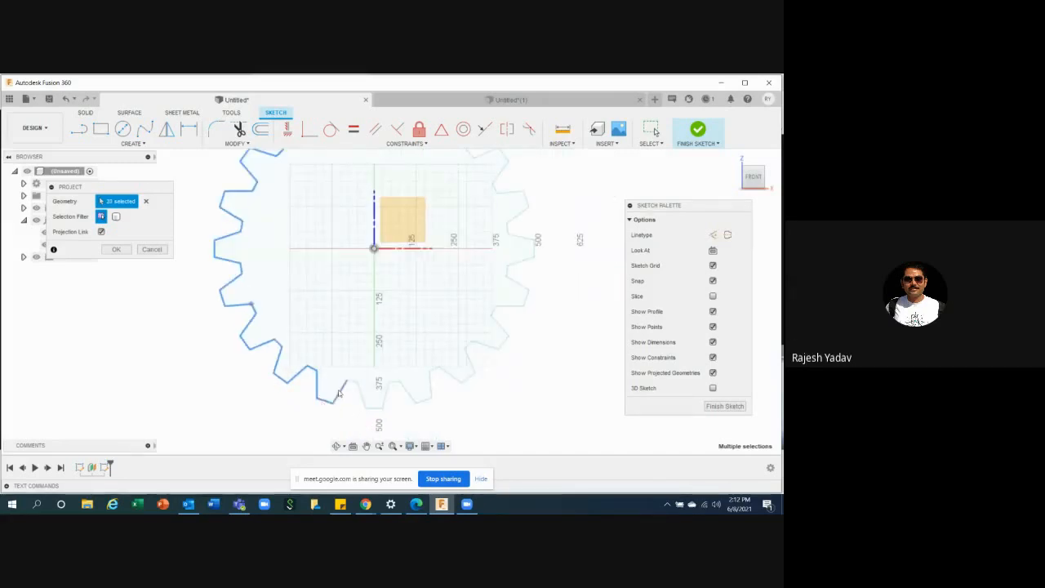
click(347, 387)
click(351, 383)
click(387, 399)
click(394, 383)
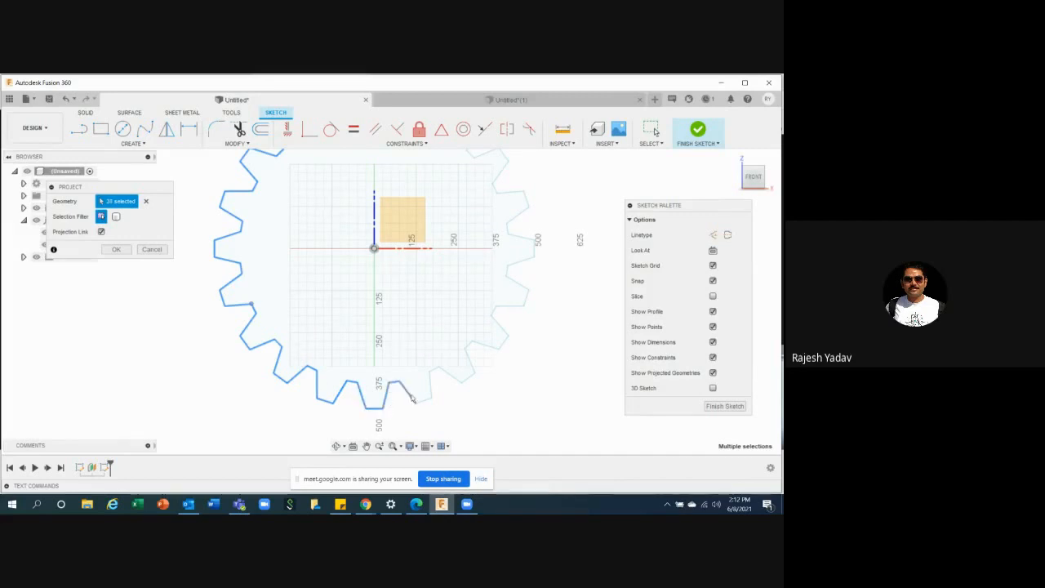
click(410, 397)
click(431, 388)
scroll(432, 373, up, 3)
click(470, 379)
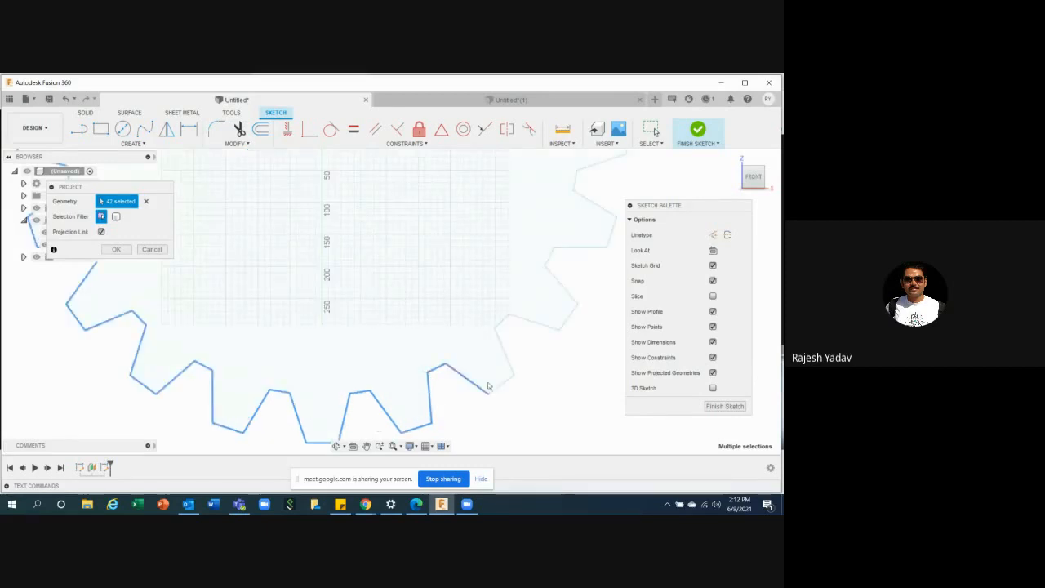
click(499, 386)
click(507, 359)
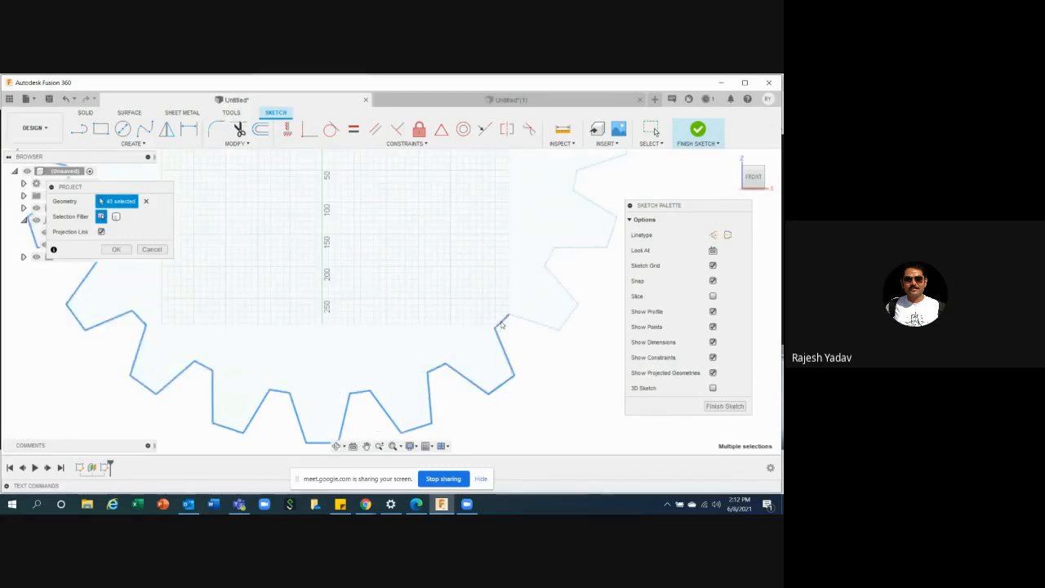
- Add the edges of the gear's lower-right teeth to the projection selection, continuing counterclockwise
scroll(501, 325, down, 2)
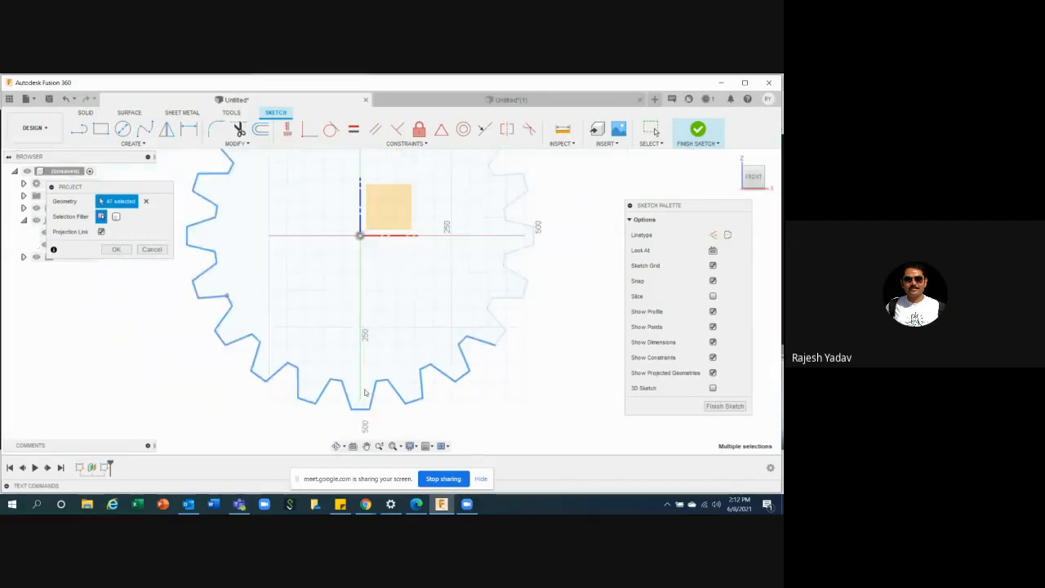
click(498, 313)
click(491, 295)
click(513, 287)
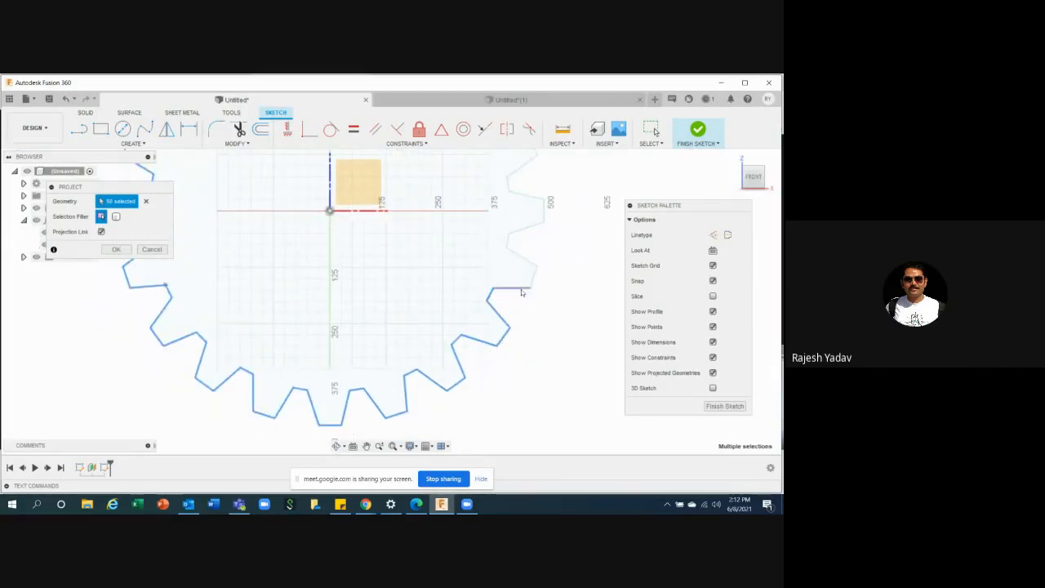
click(535, 280)
click(524, 260)
click(512, 244)
click(520, 234)
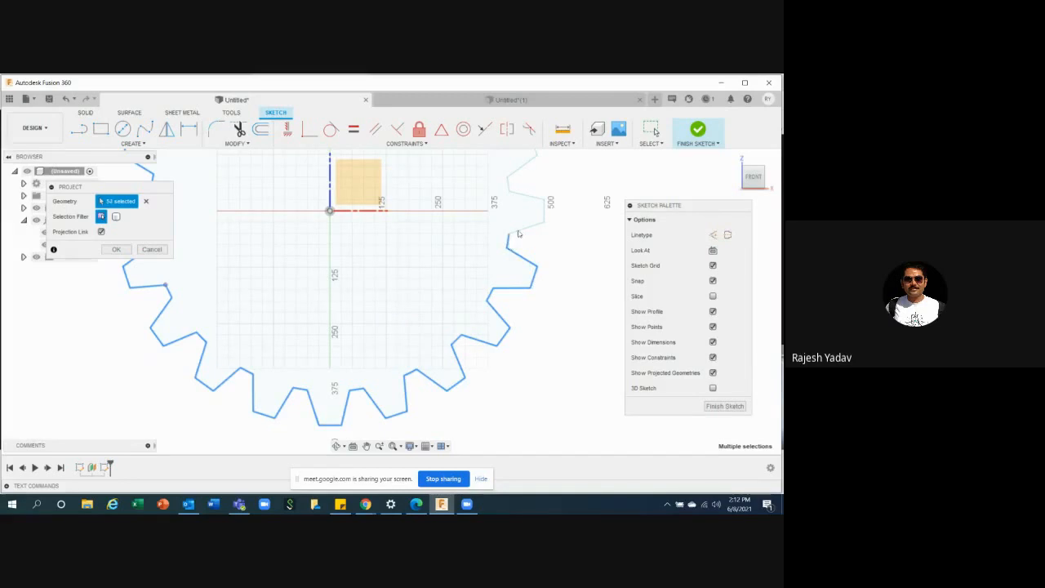
click(527, 228)
click(539, 222)
- Add the edges of the middle-right tooth and the two teeth above it to the projection selection
scroll(432, 421, down, 2)
scroll(480, 168, up, 3)
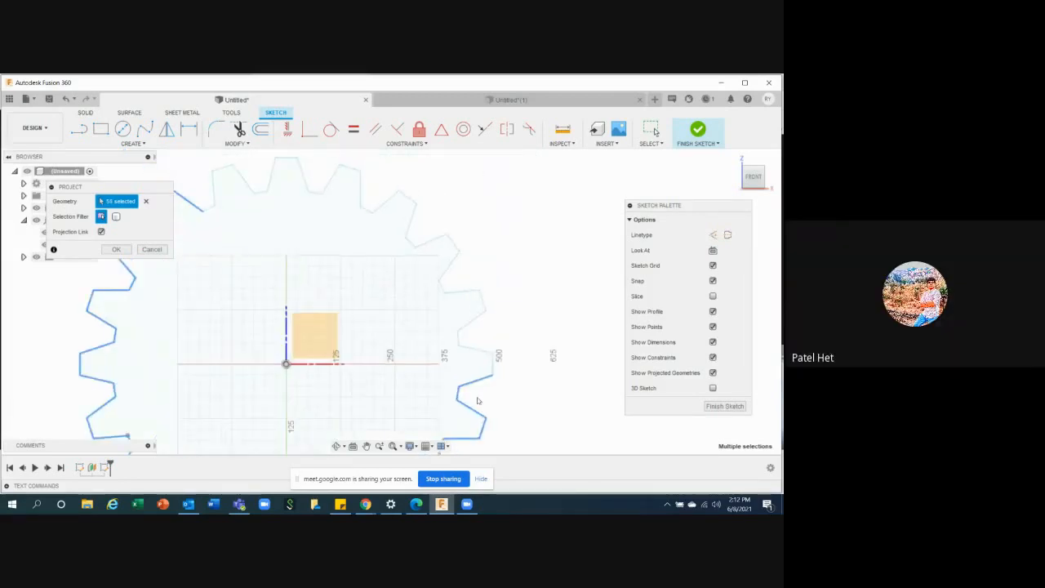
click(459, 345)
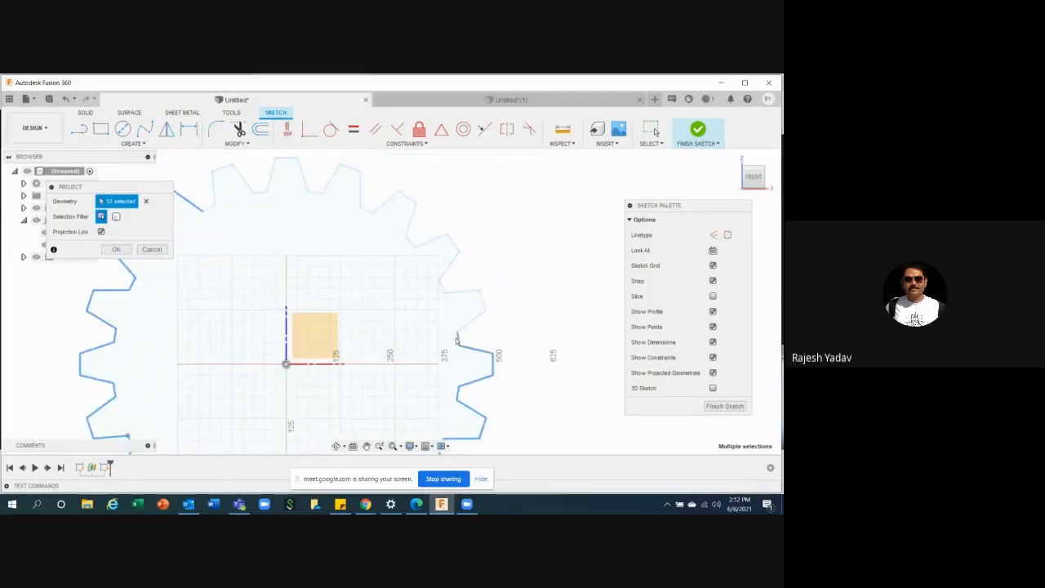
click(472, 319)
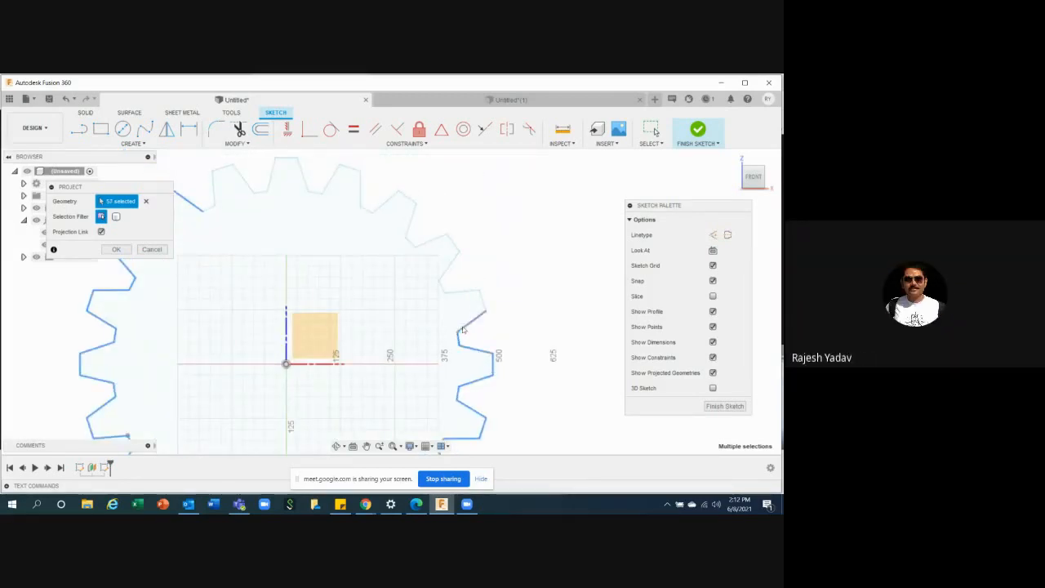
click(444, 288)
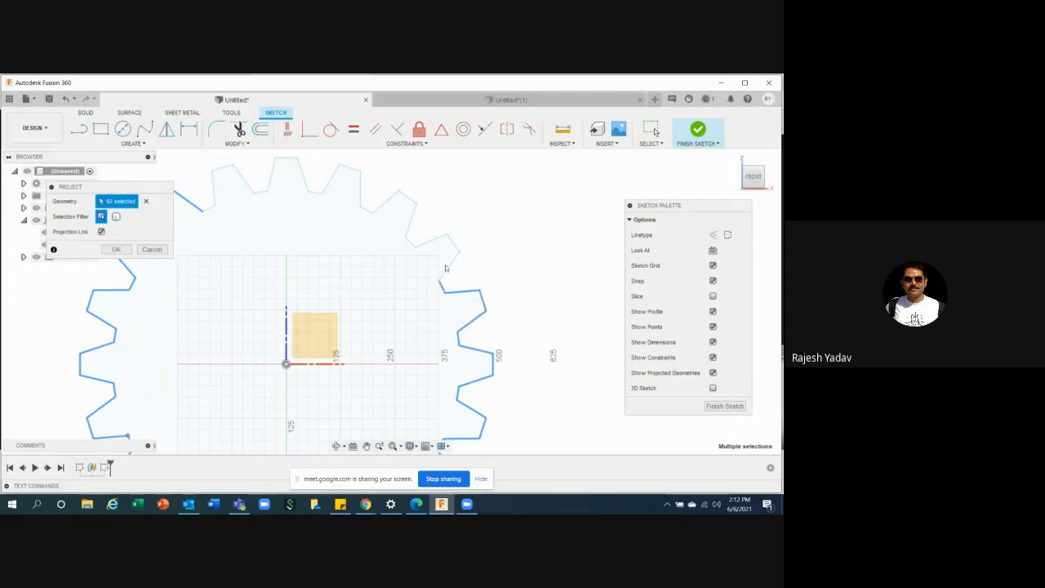
click(446, 268)
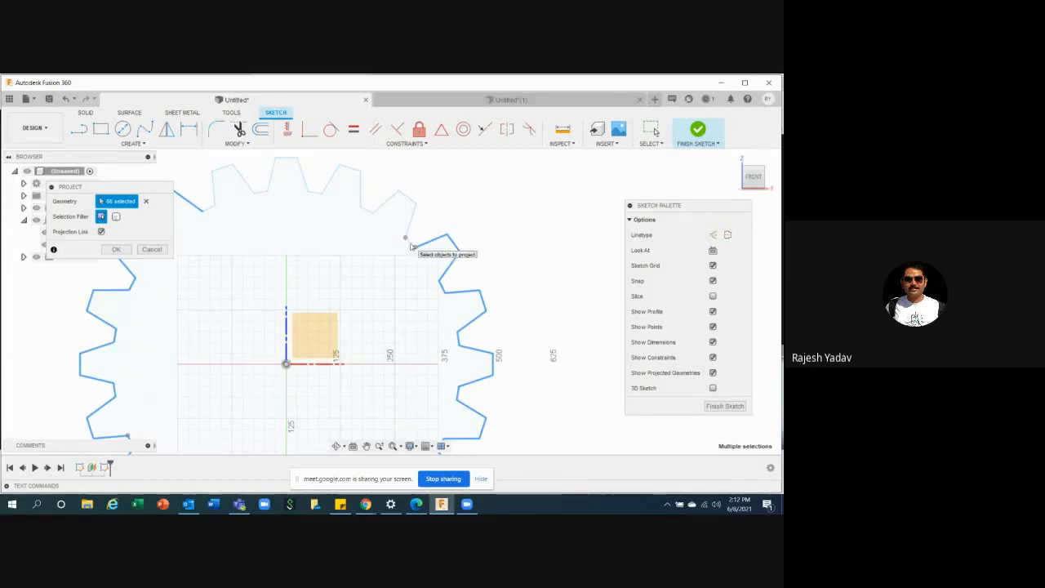
- Add the edges of the next upper-right tooth and the adjoining root to the projection selection
scroll(413, 246, up, 2)
click(409, 211)
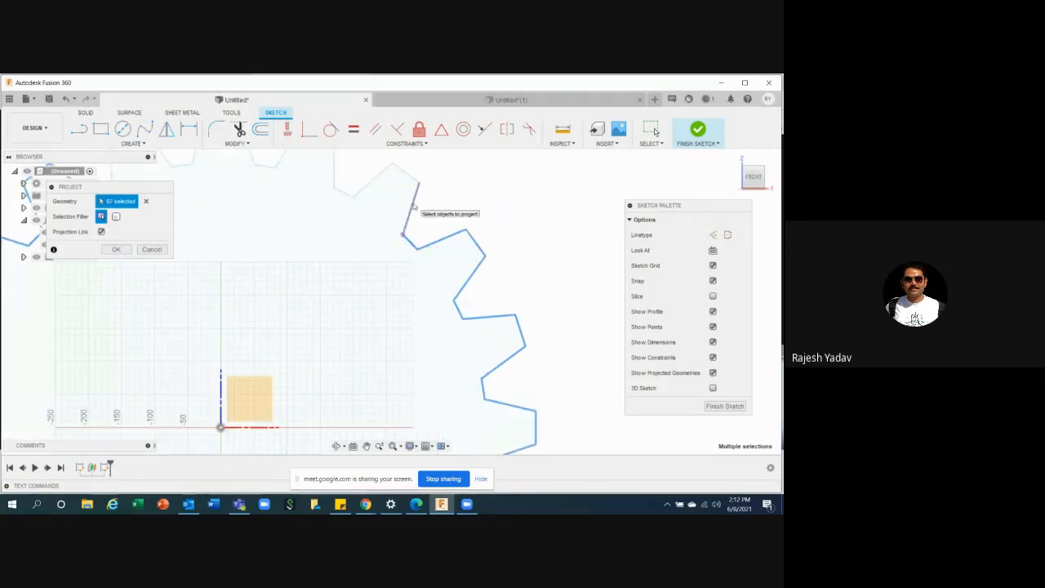
click(405, 173)
click(377, 181)
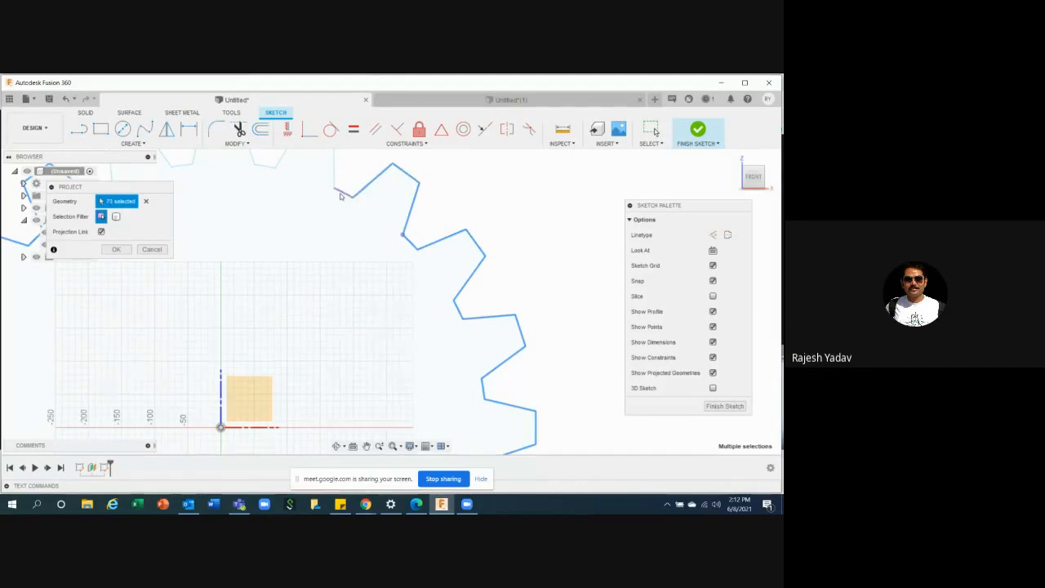
click(335, 181)
- Add the edges leading to and around the gear's topmost tooth to the projection selection
scroll(467, 349, down, 3)
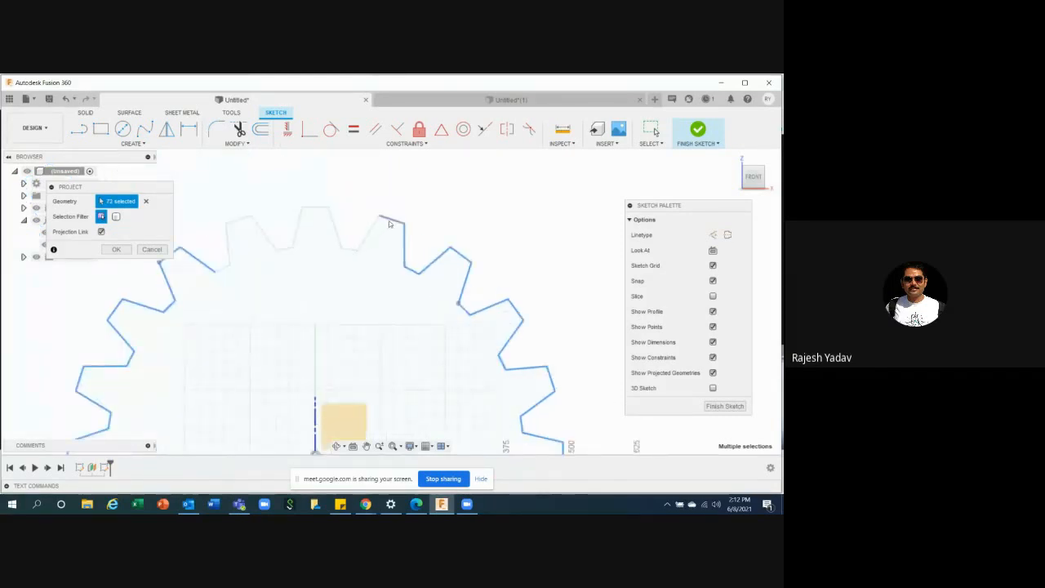
click(368, 234)
click(345, 248)
click(338, 232)
click(299, 228)
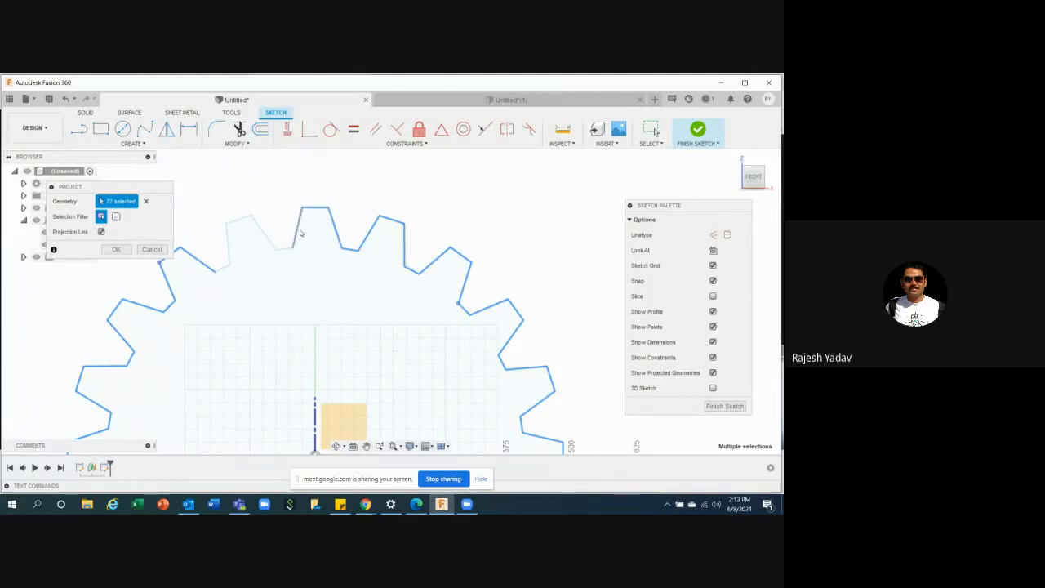
- Complete the gear outline projection with the edges of the last unselected tooth near the top and finish the sketch
click(287, 248)
click(266, 240)
click(239, 218)
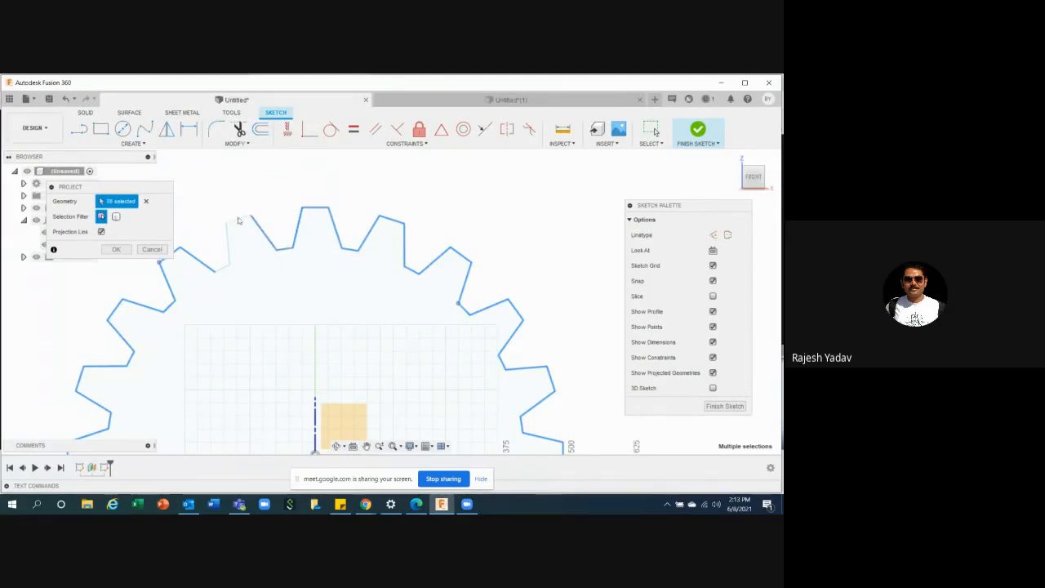
click(228, 245)
click(222, 267)
scroll(416, 196, down, 5)
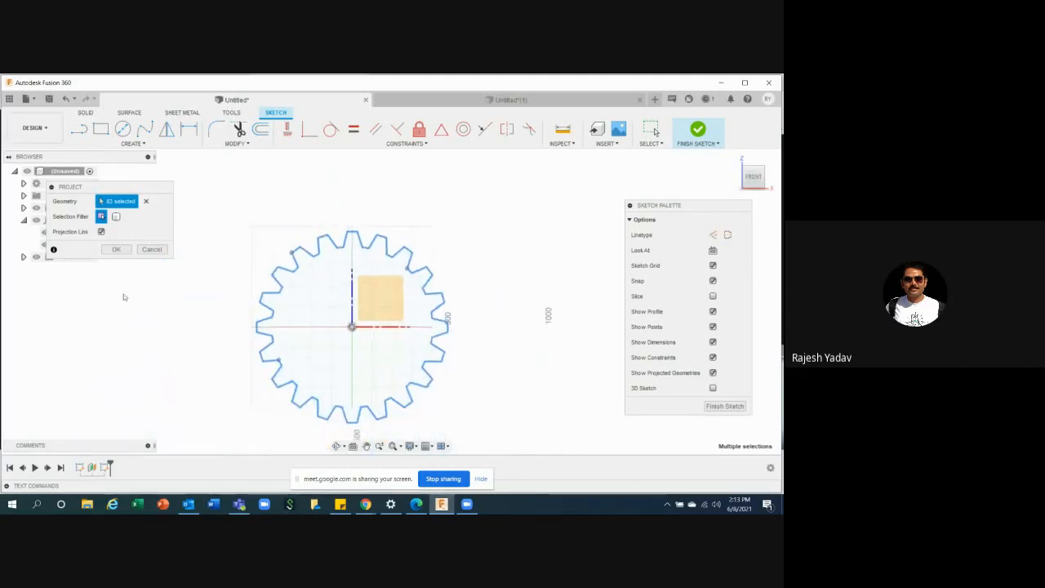
click(118, 249)
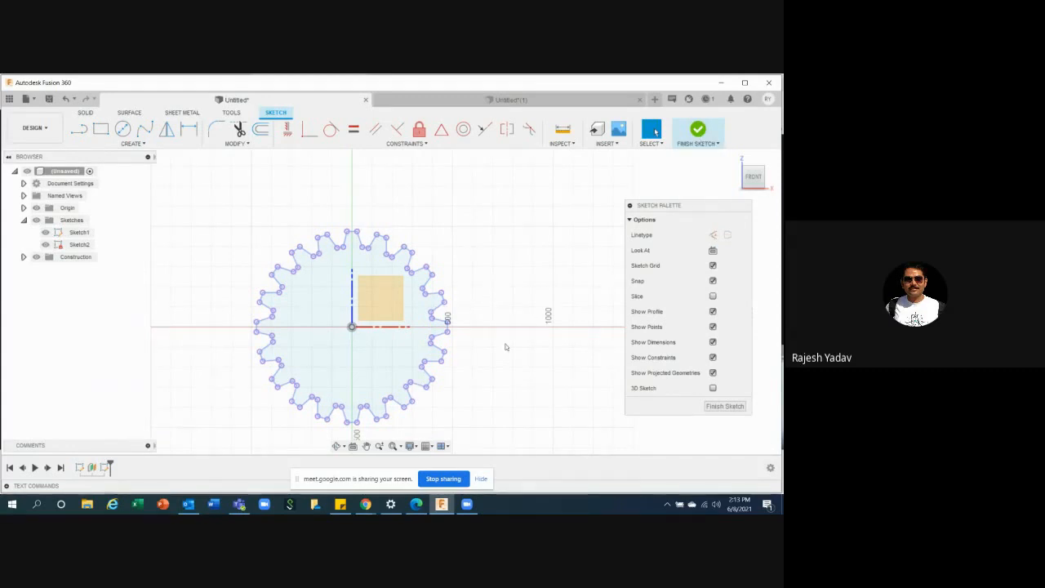
shift+middle_drag(524, 356, 485, 340)
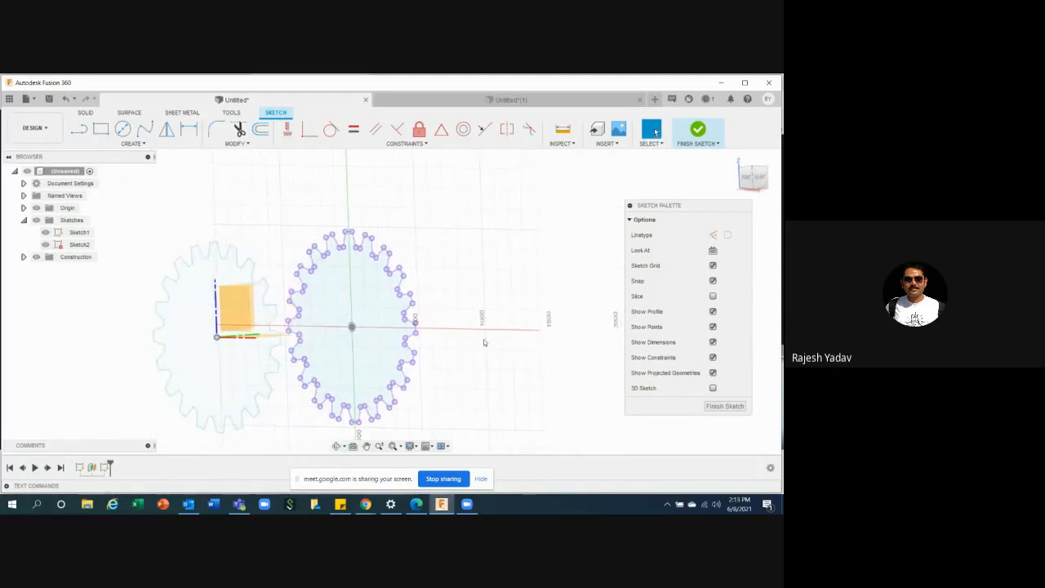
click(698, 129)
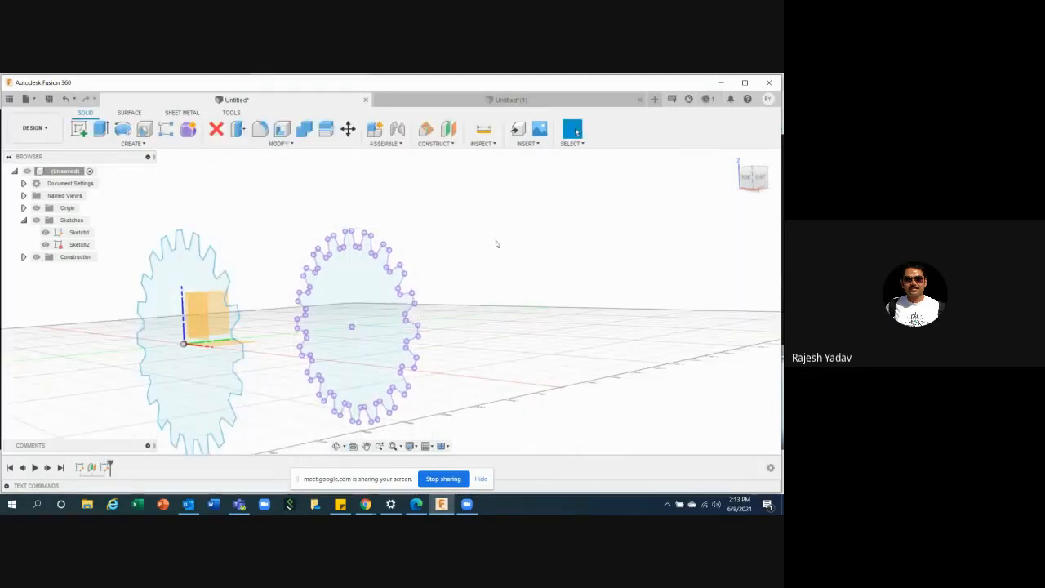
- Extrude the projected gear profile on the offset plane 100 mm as a new body
mouse_move(500, 243)
shift+middle_down()
mouse_move(343, 302)
mouse_move(345, 385)
mouse_move(363, 420)
shift+middle_up()
click(259, 326)
click(388, 325)
click(607, 392)
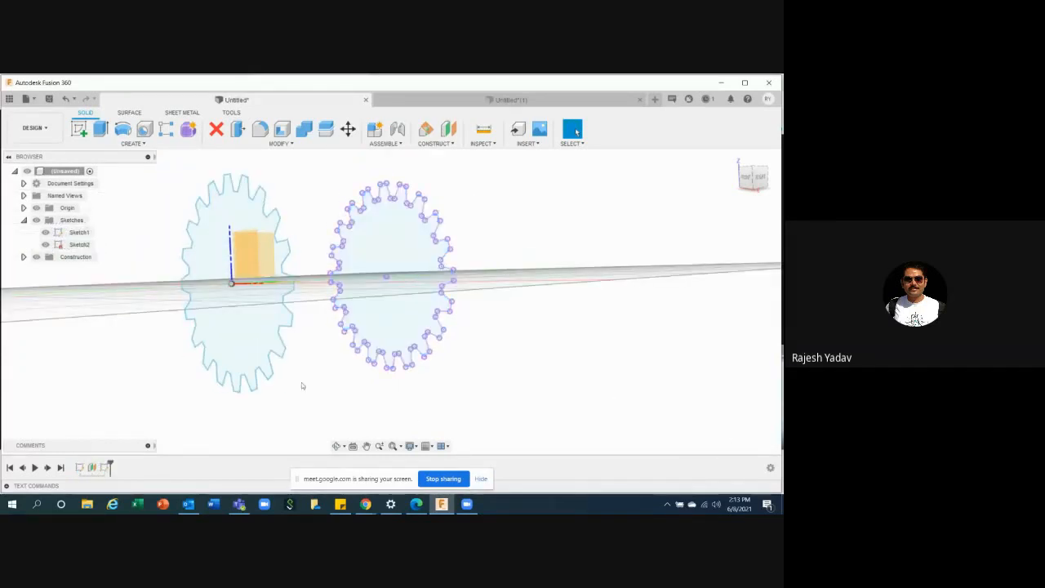
click(232, 320)
click(370, 304)
click(329, 366)
click(384, 335)
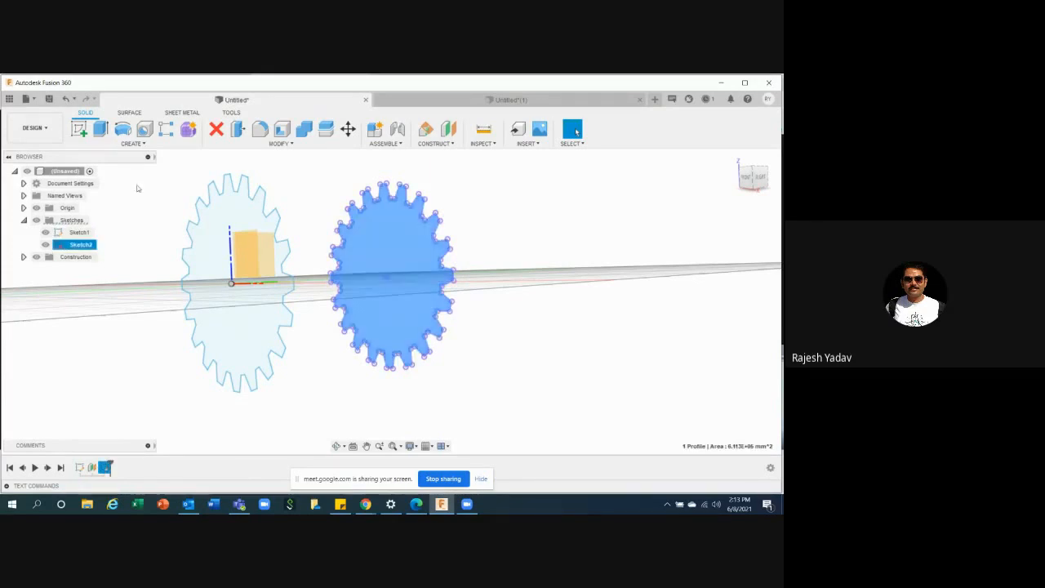
click(101, 129)
text(100)
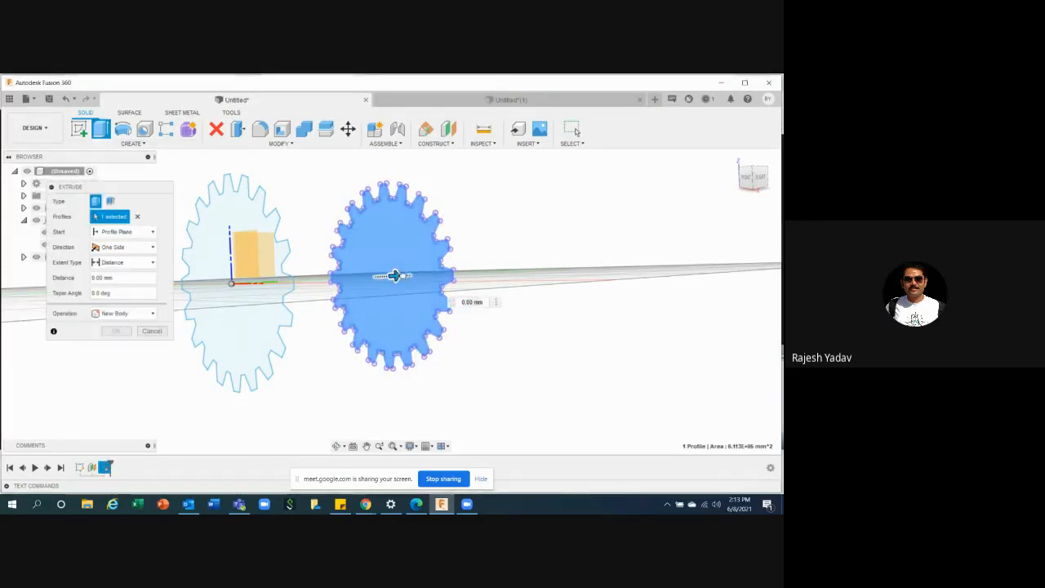
key(Return)
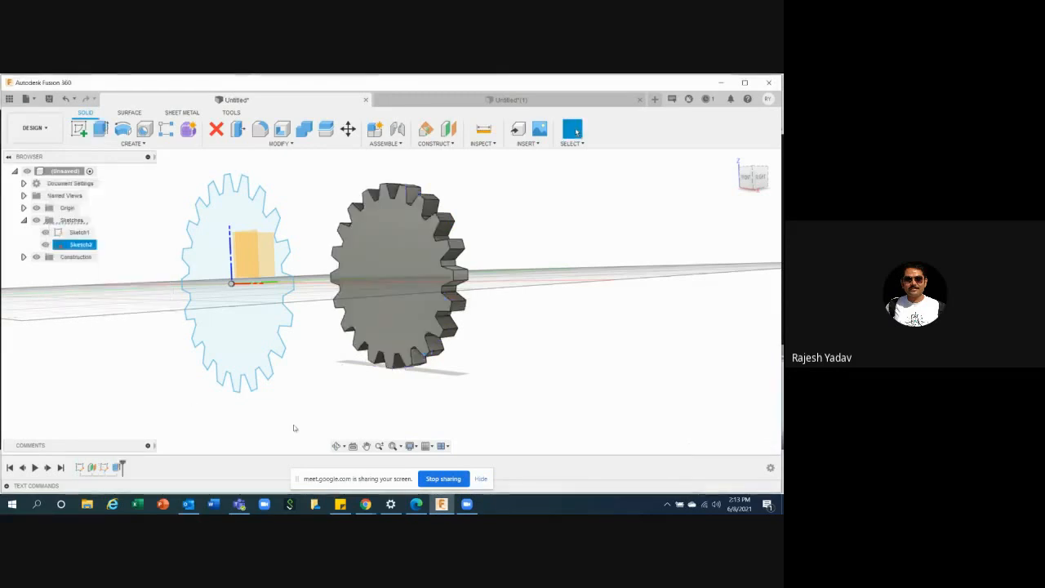
- Extrude the original gear profile 100 mm as a new body
click(216, 318)
click(100, 132)
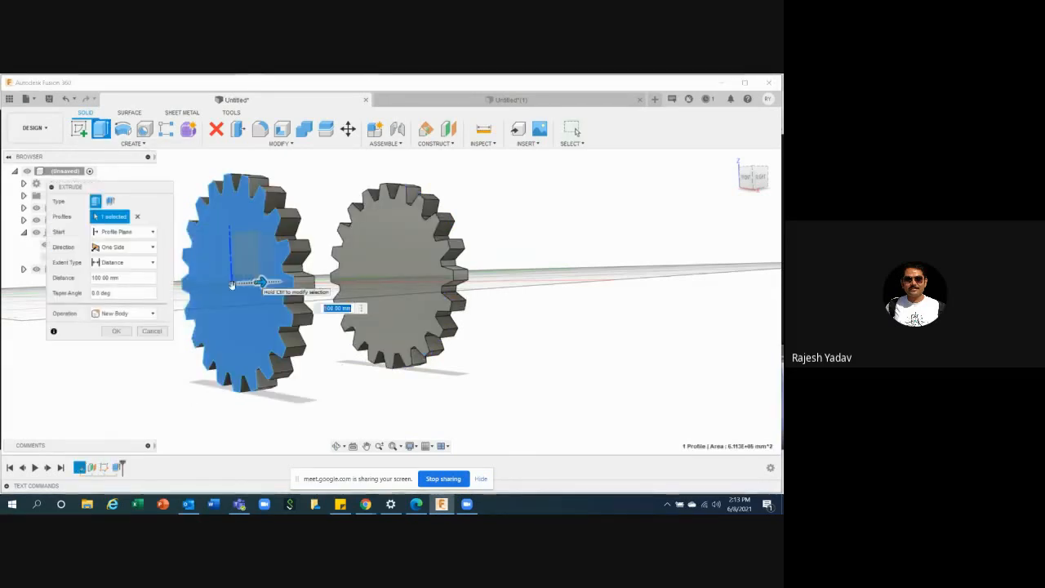
click(114, 330)
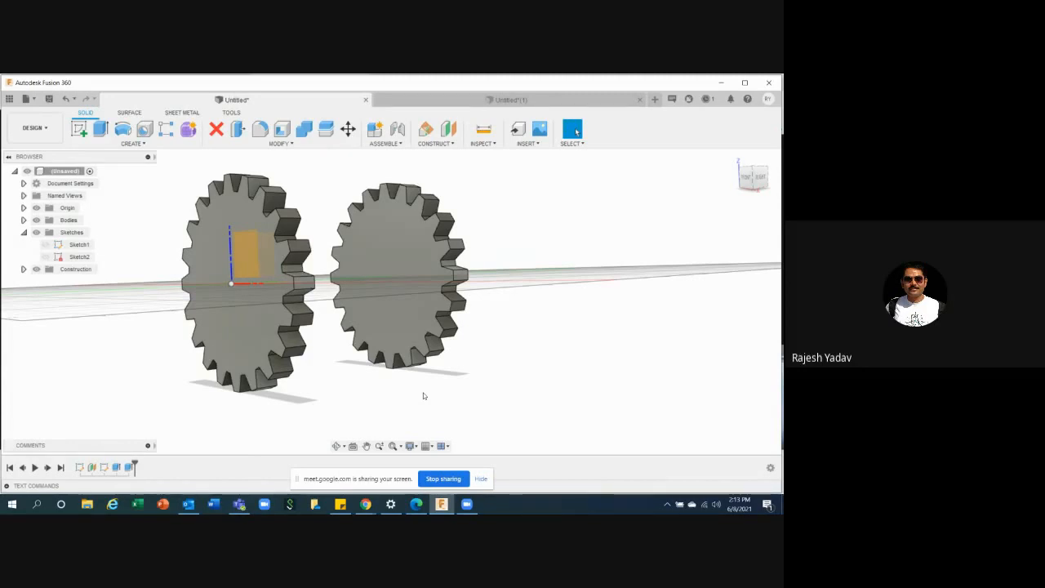
- Undo both gear extrusions and the projected sketch on the offset plane
drag(751, 177, 635, 245)
key(ctrl+z)
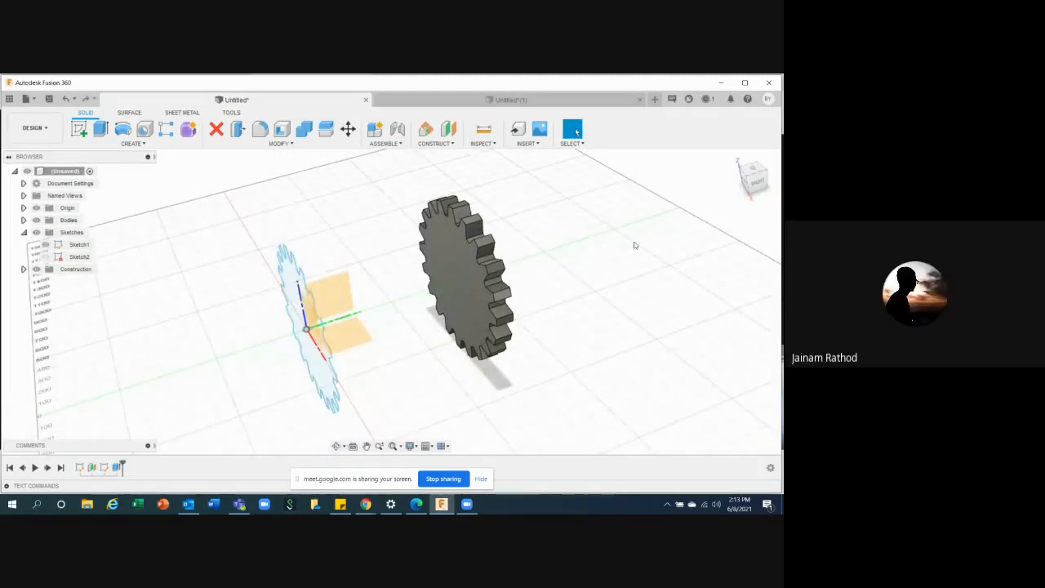
key(ctrl+z)
key(ctrl+z)
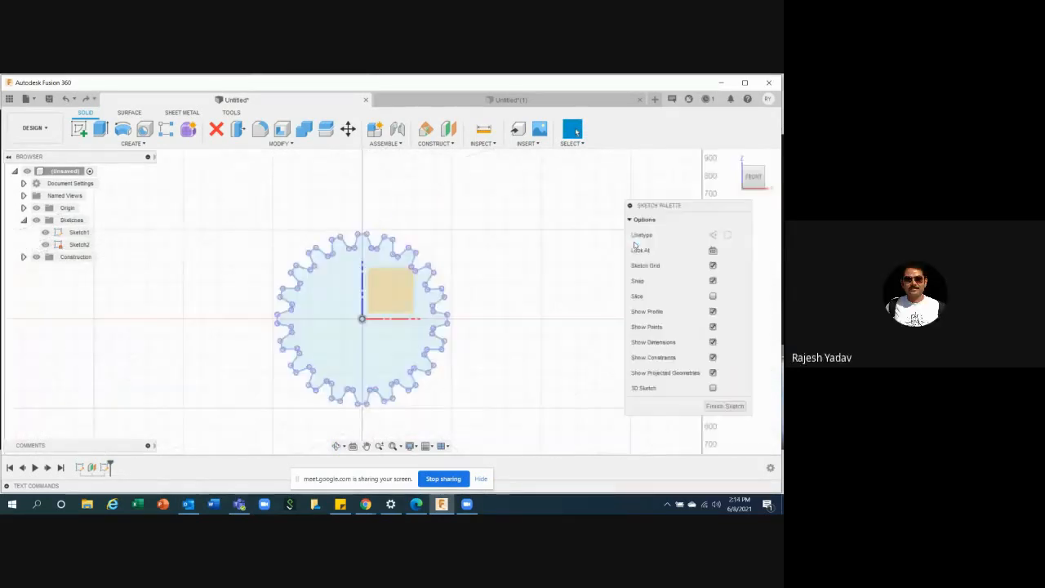
key(ctrl+z)
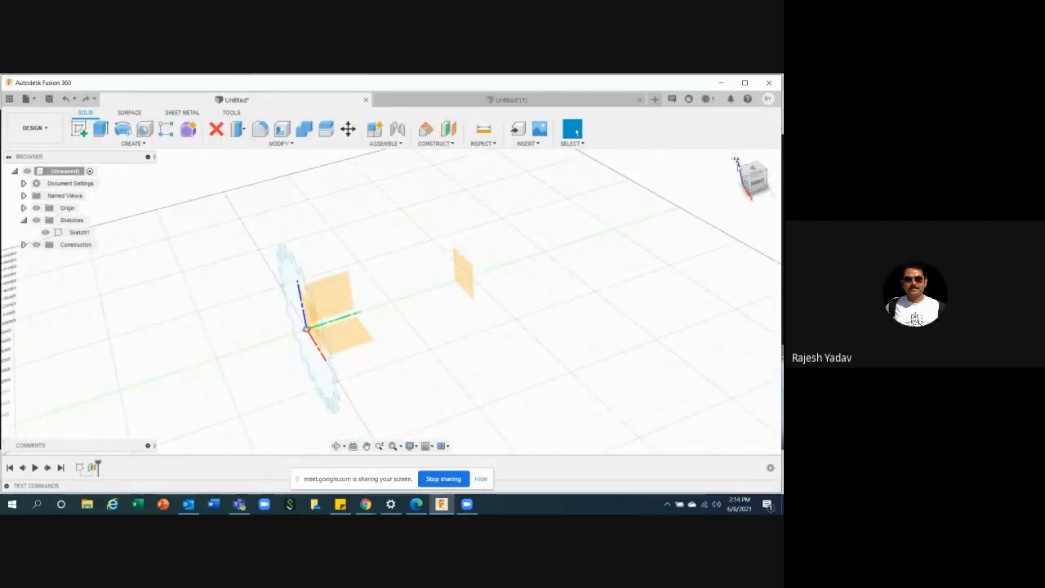
- Delete the offset construction plane from the design history
click(133, 143)
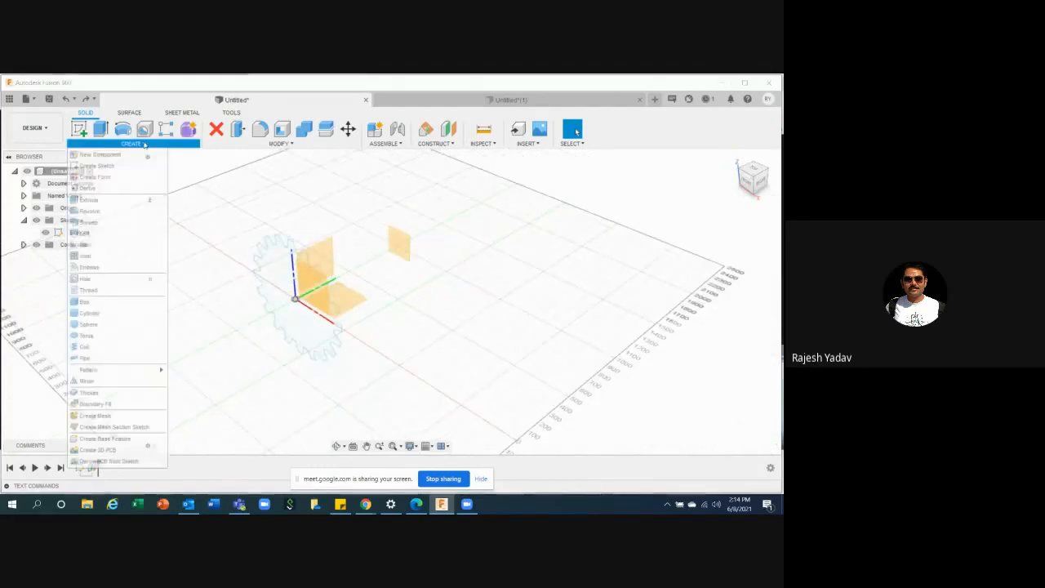
click(263, 321)
click(91, 467)
right_click(91, 467)
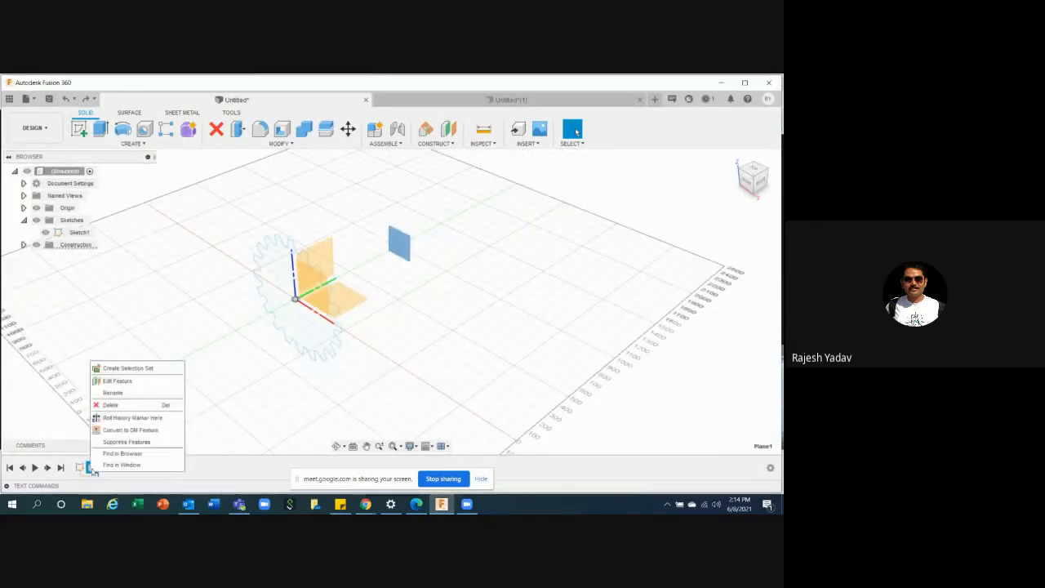
click(111, 405)
- Reopen the original gear sketch for editing and dimension the radius of a root arc between two lower-left teeth
double_click(80, 467)
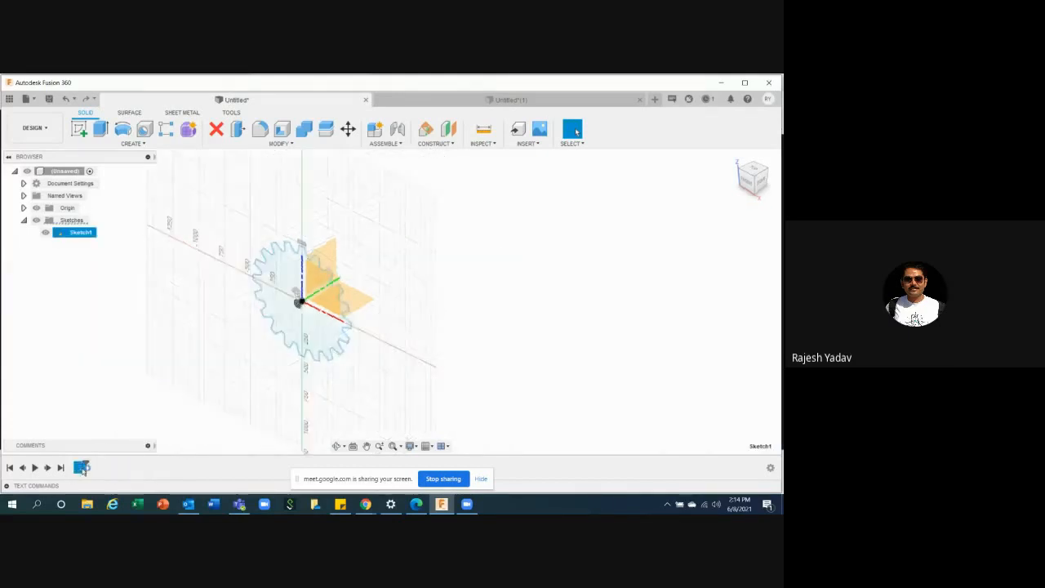
click(131, 143)
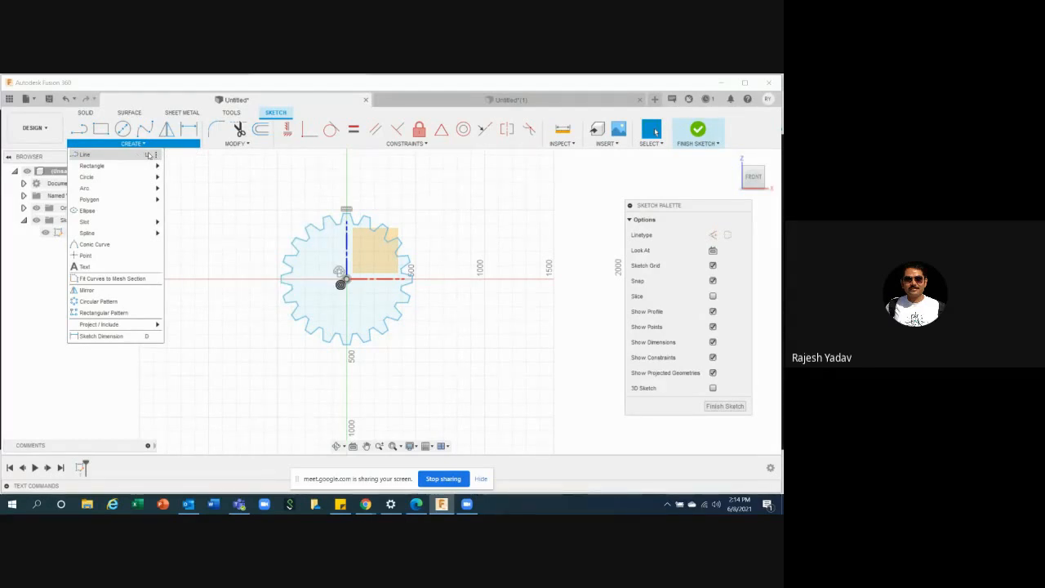
click(112, 336)
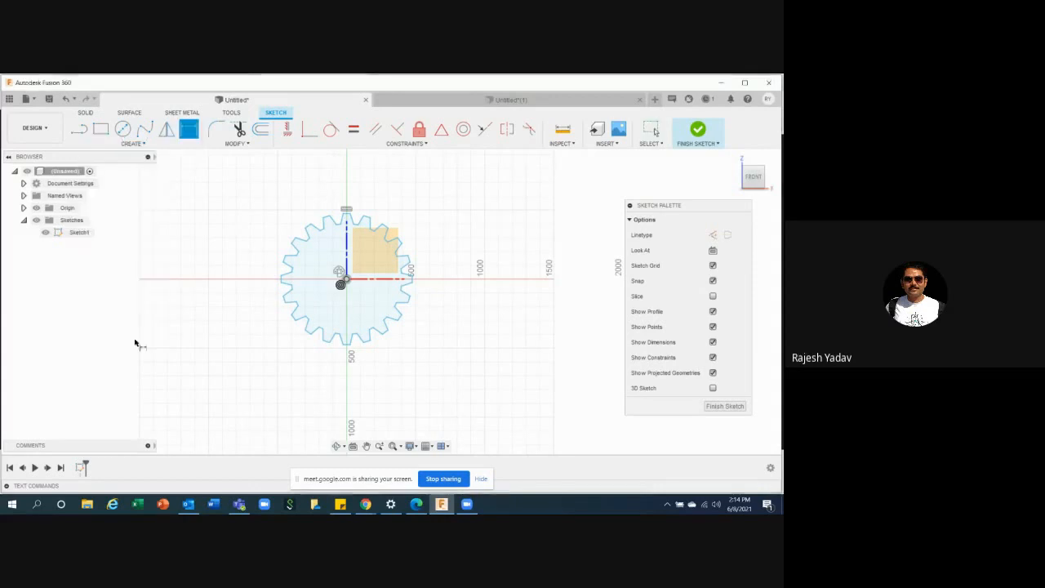
scroll(245, 372, up, 3)
scroll(249, 374, up, 2)
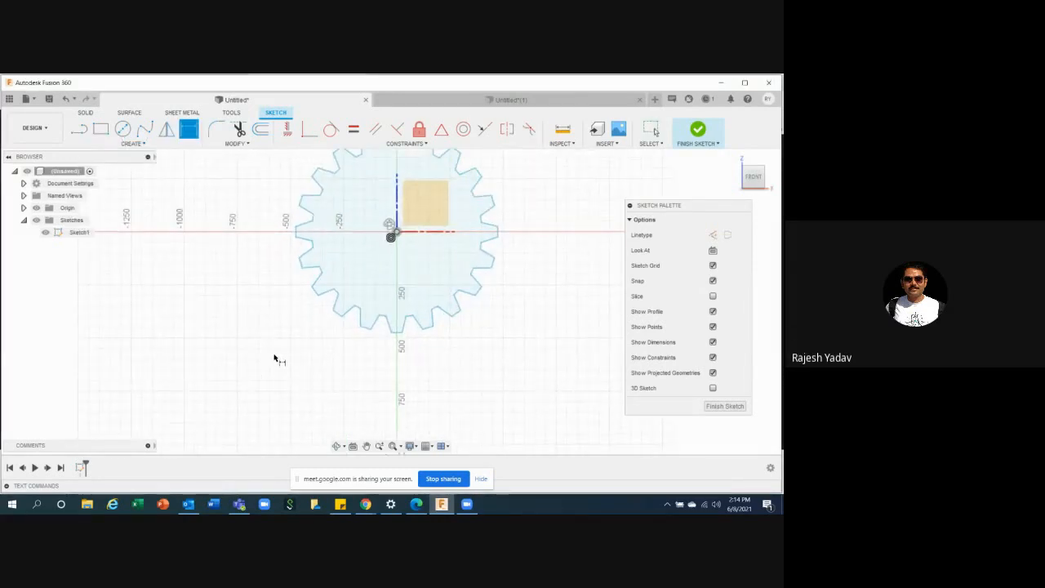
scroll(300, 338, up, 2)
scroll(347, 282, up, 2)
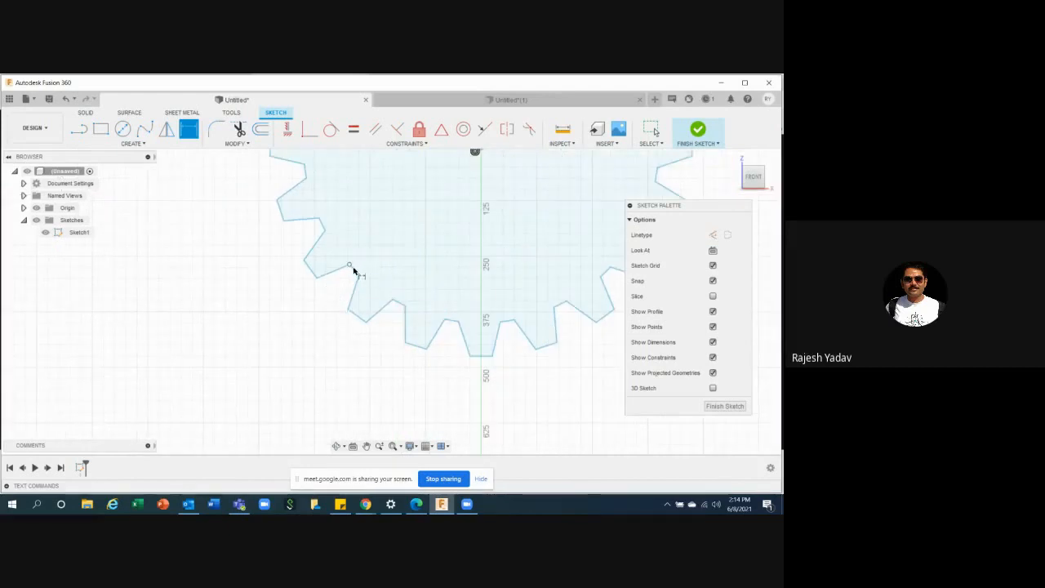
click(355, 272)
scroll(356, 272, up, 2)
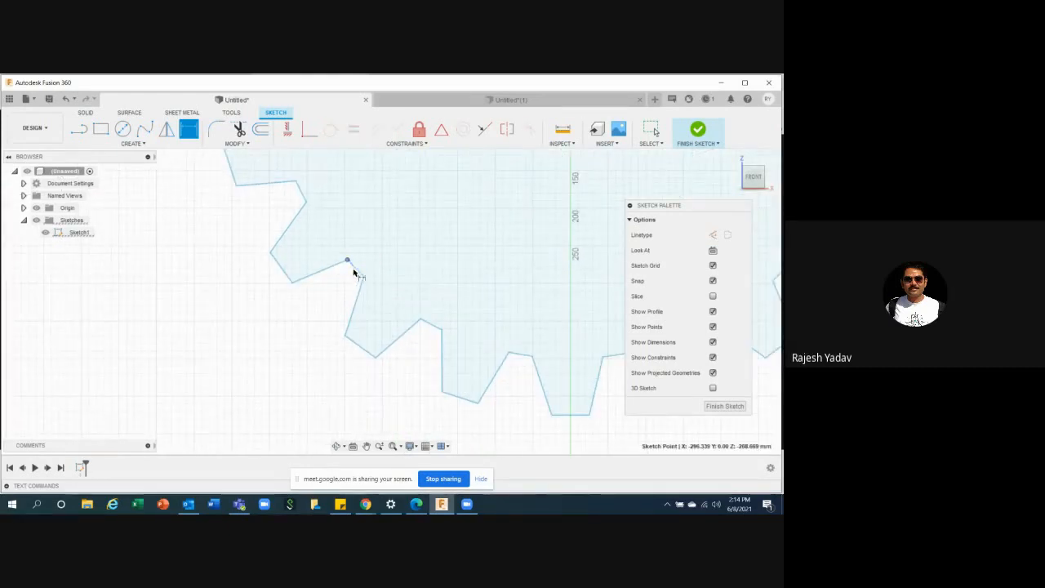
key(Escape)
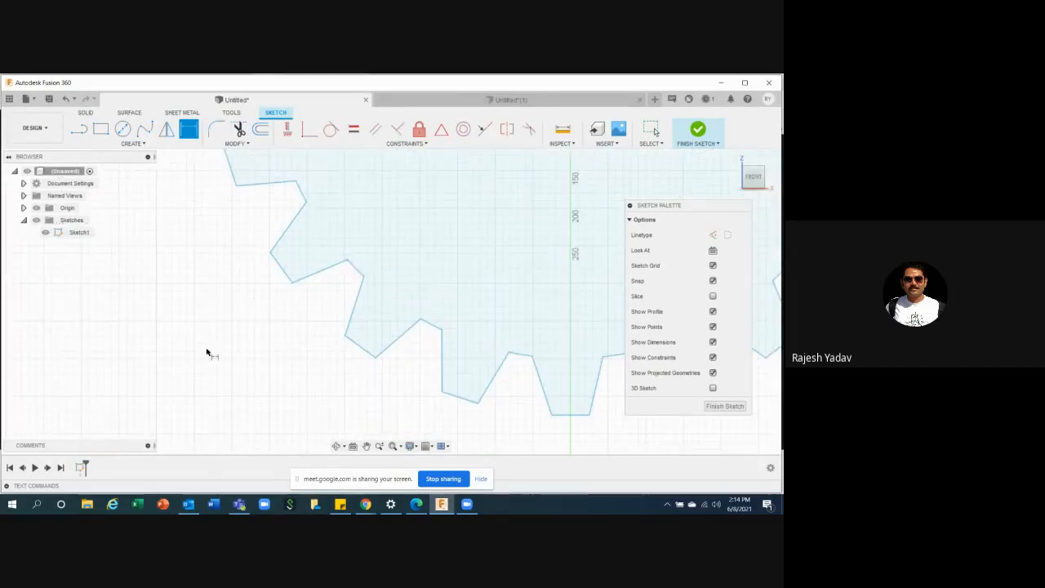
click(354, 273)
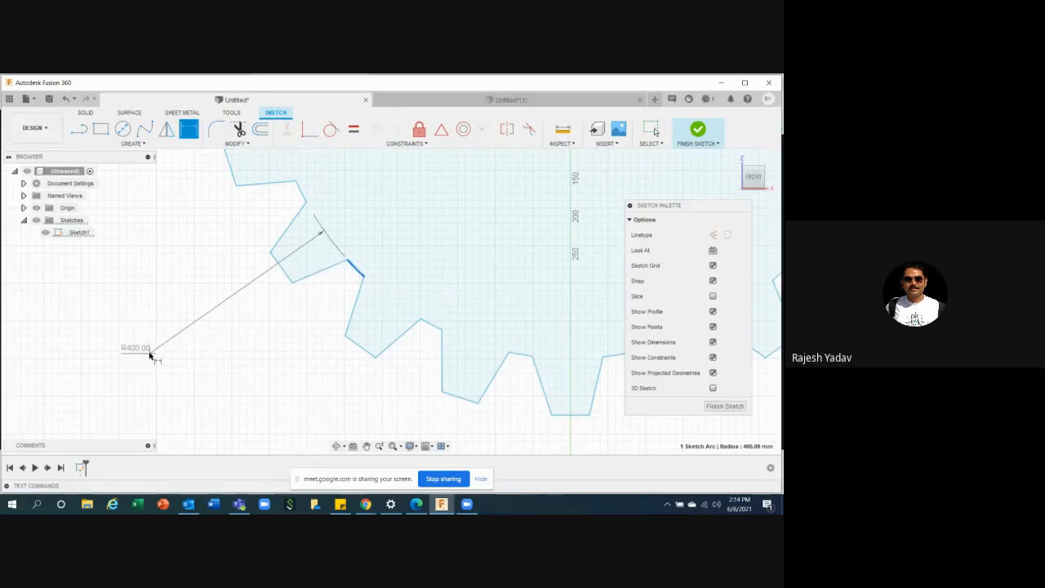
click(181, 364)
scroll(209, 368, down, 5)
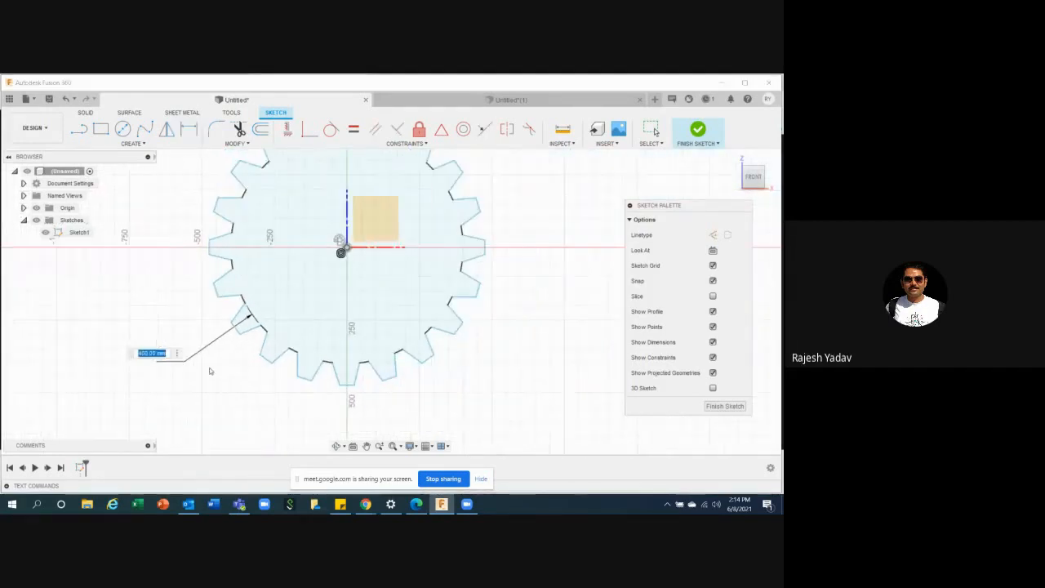
scroll(276, 428, down, 1)
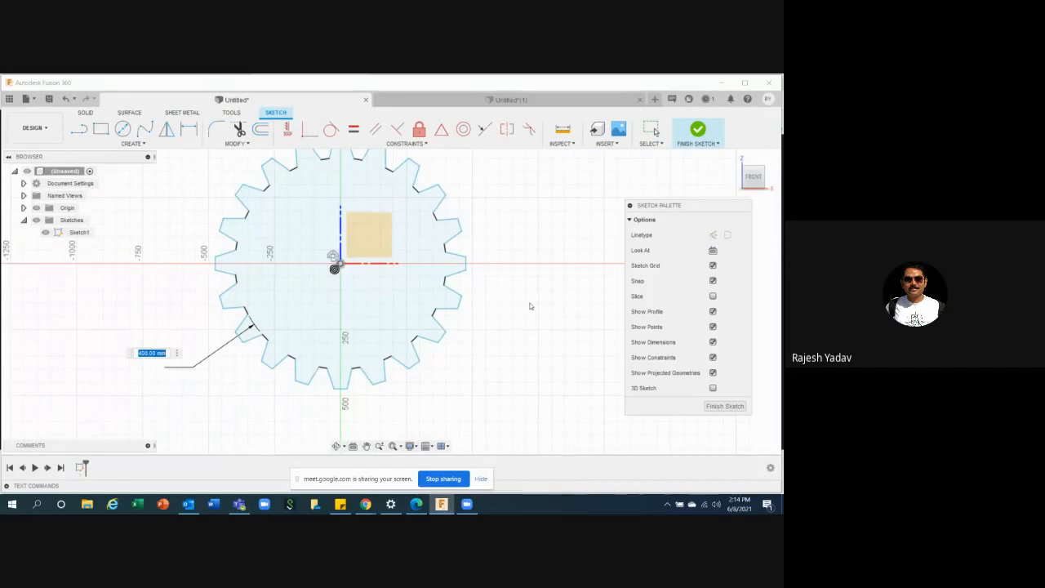
key(Return)
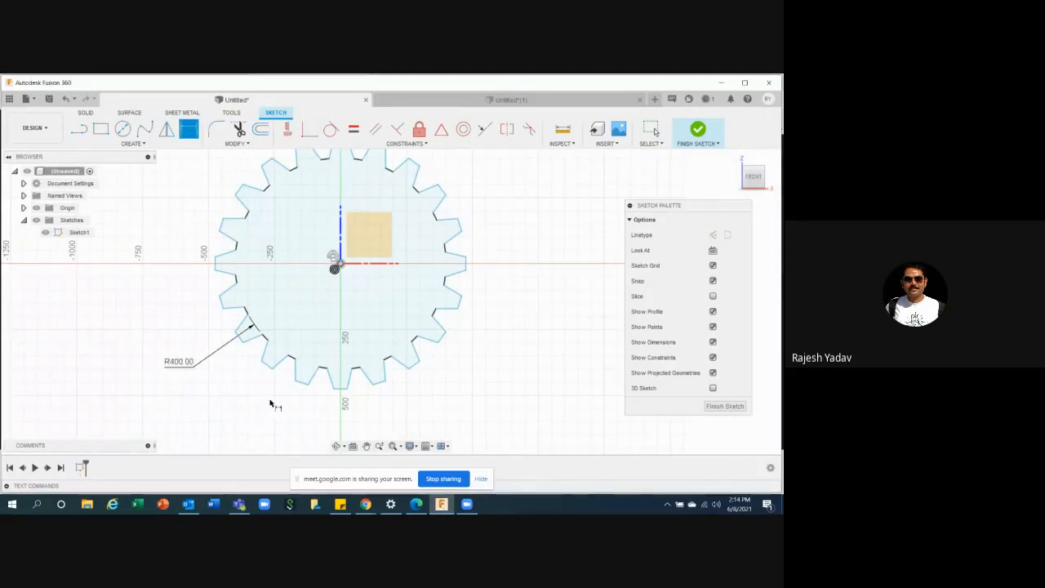
- Dimension the width of the tip edge on an upper-right gear tooth
scroll(517, 294, down, 3)
scroll(539, 286, up, 2)
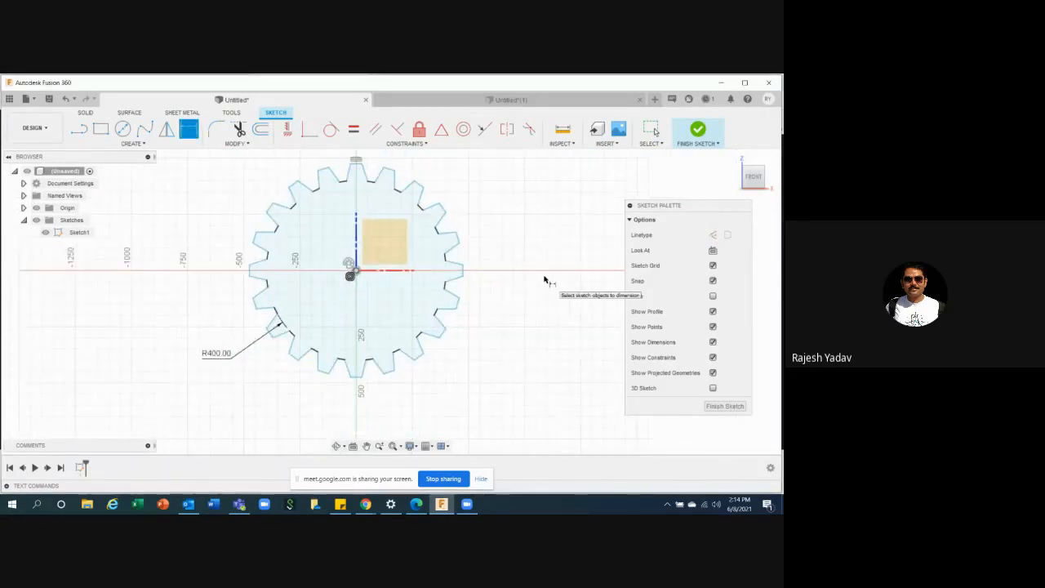
scroll(544, 282, up, 1)
scroll(480, 233, up, 2)
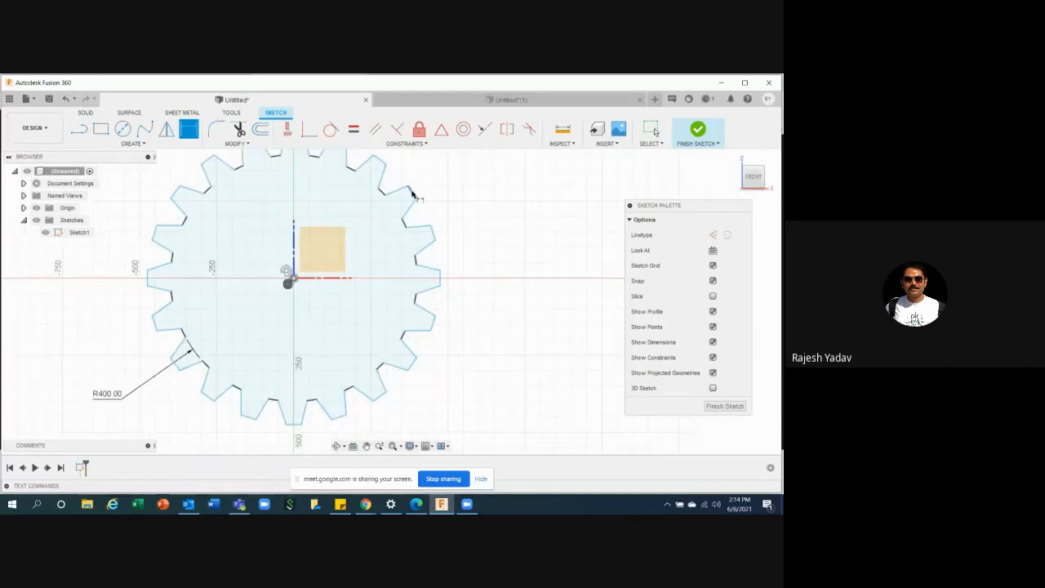
click(413, 195)
click(488, 222)
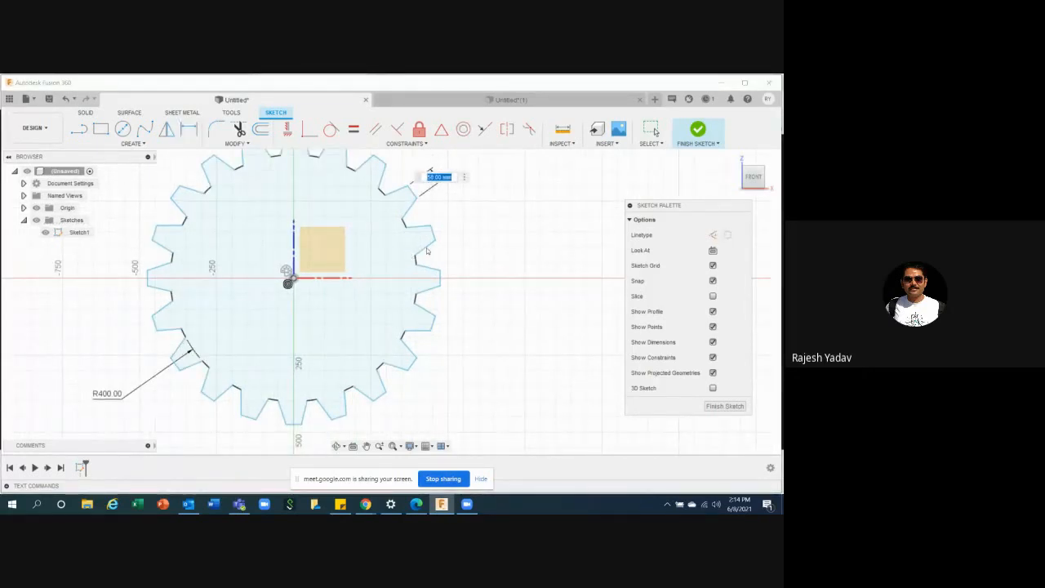
right_click(472, 239)
click(506, 239)
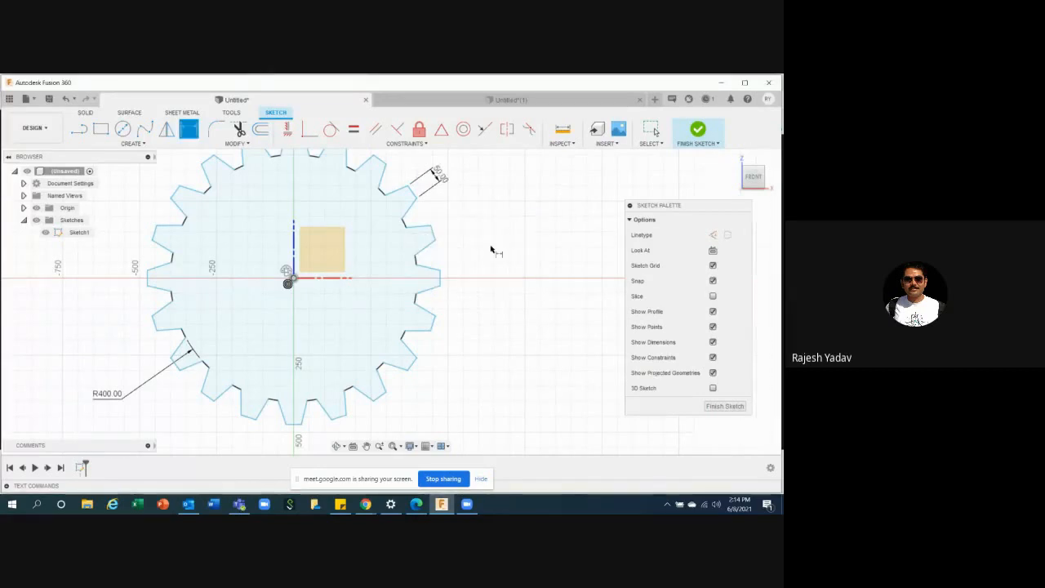
- Dimension the lower flank of the tooth just above the horizontal axis on the gear's right side and set it to 82 mm
click(423, 250)
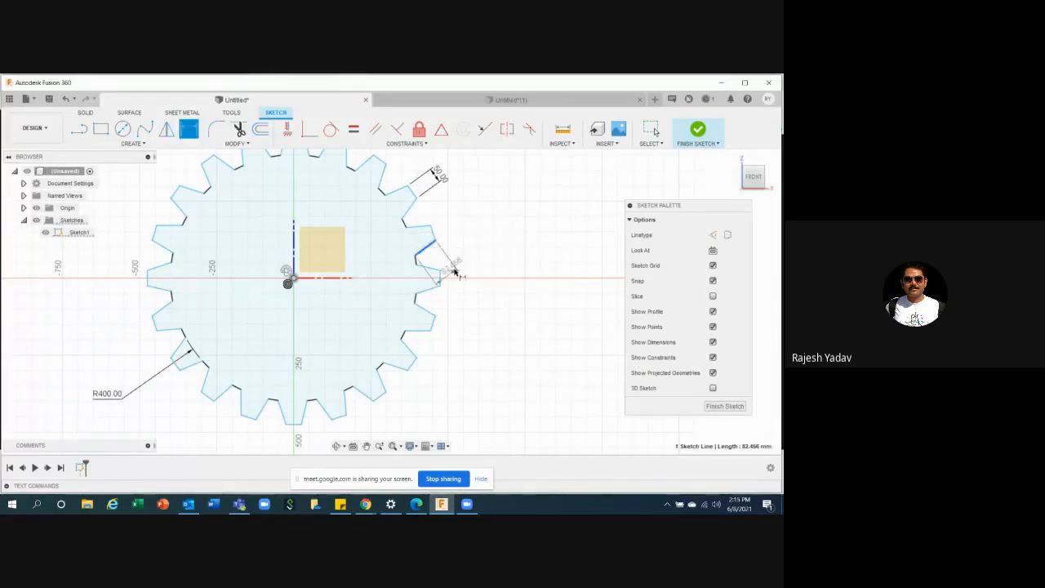
click(488, 331)
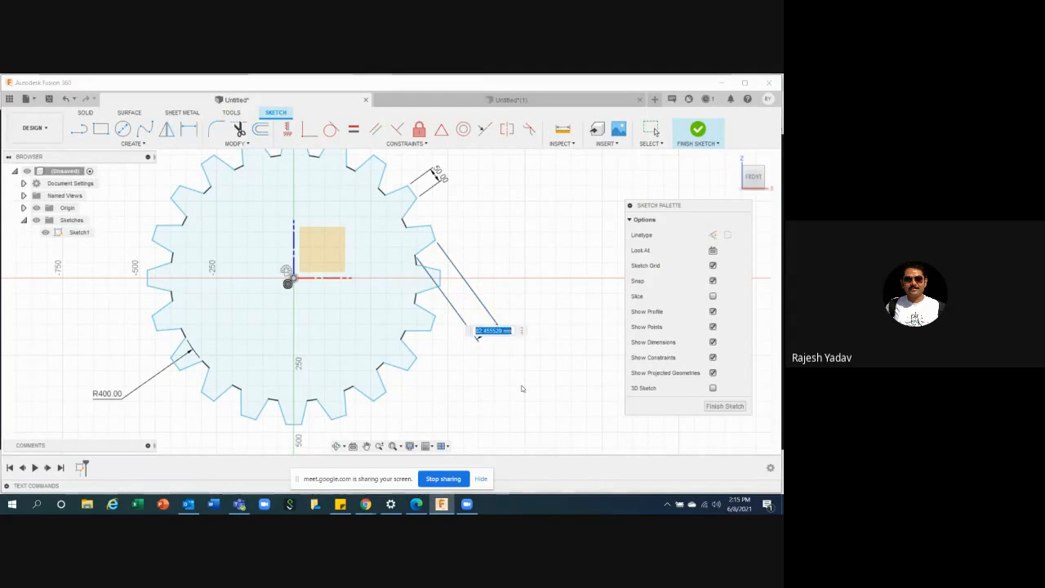
key(Return)
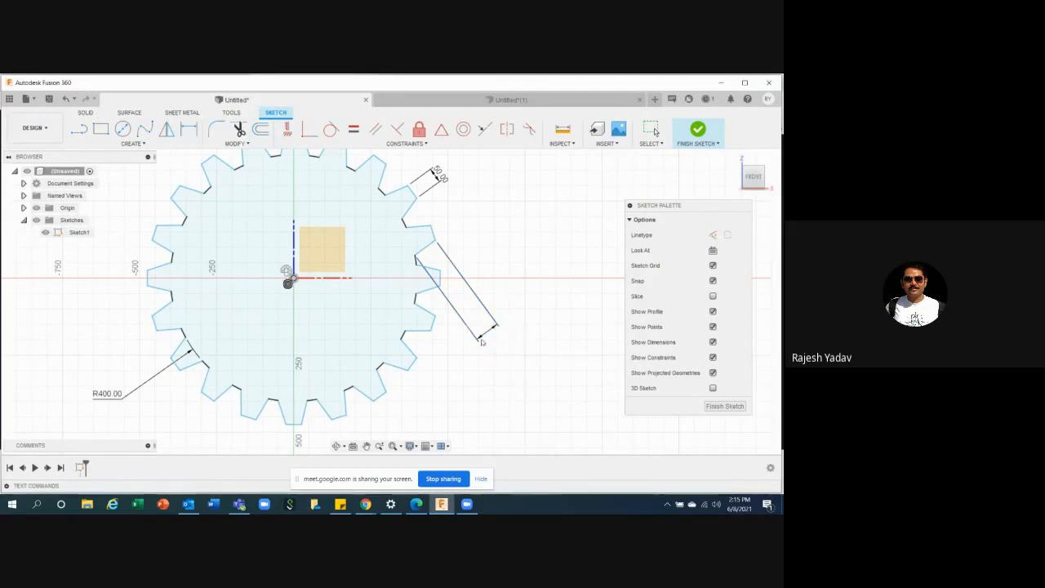
scroll(516, 377, down, 2)
scroll(502, 361, up, 2)
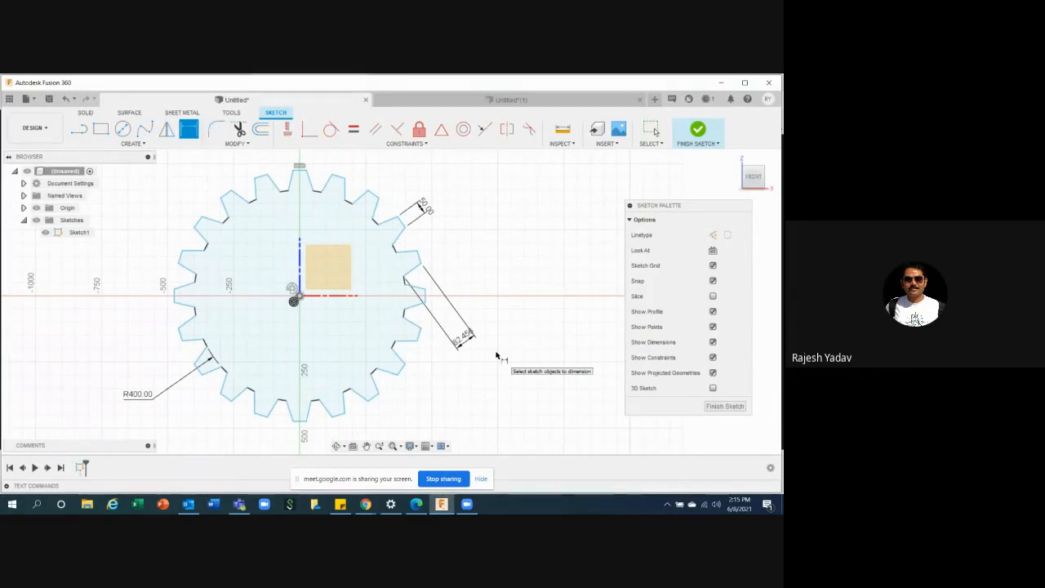
scroll(484, 346, up, 3)
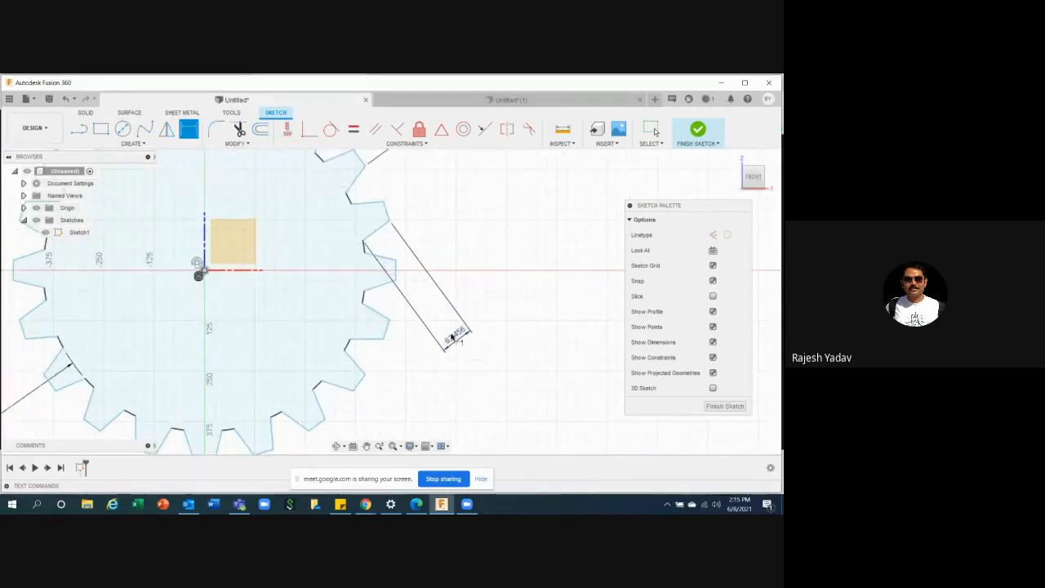
key(Escape)
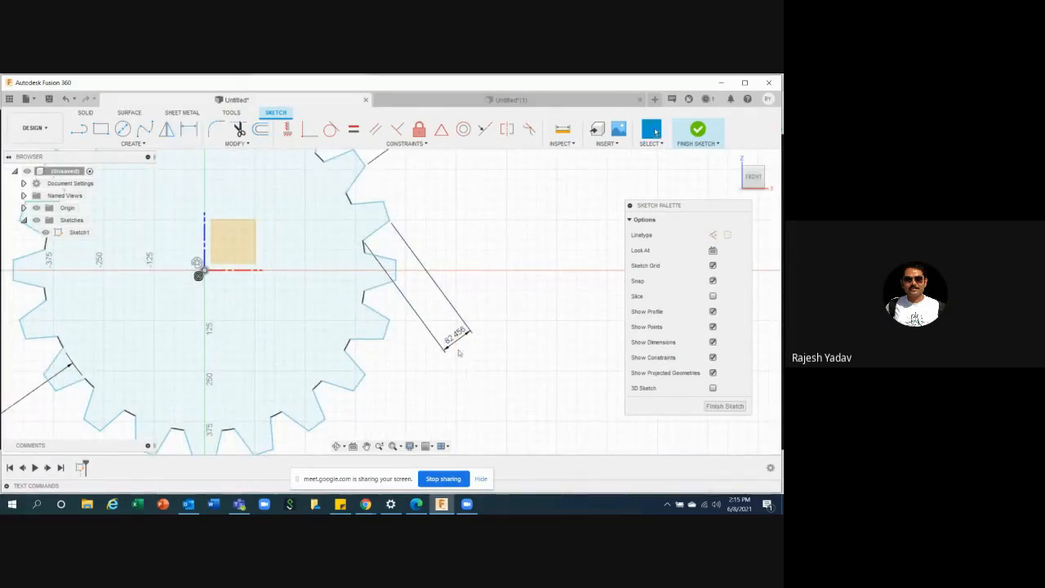
double_click(455, 333)
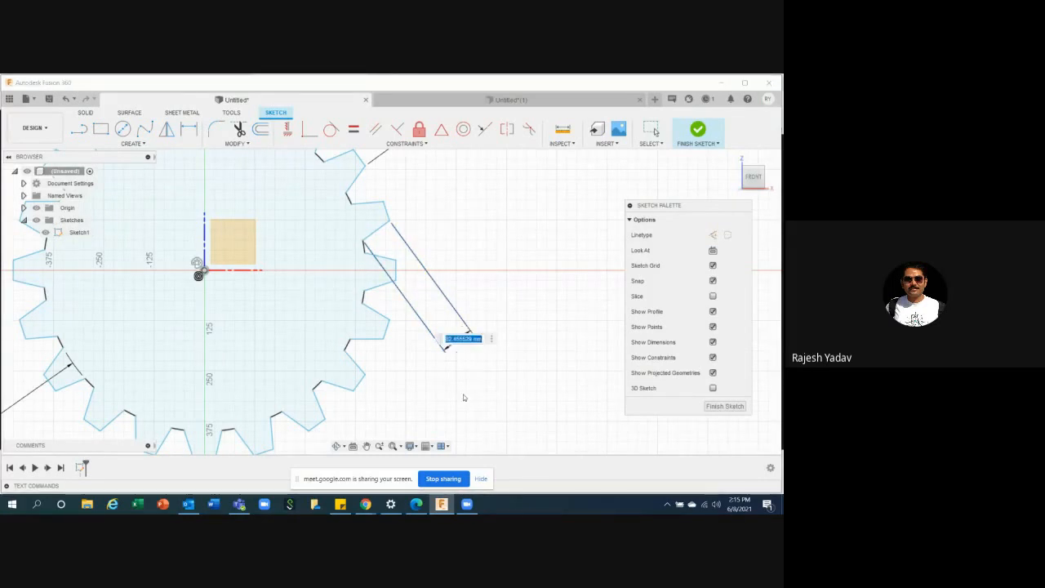
text(82)
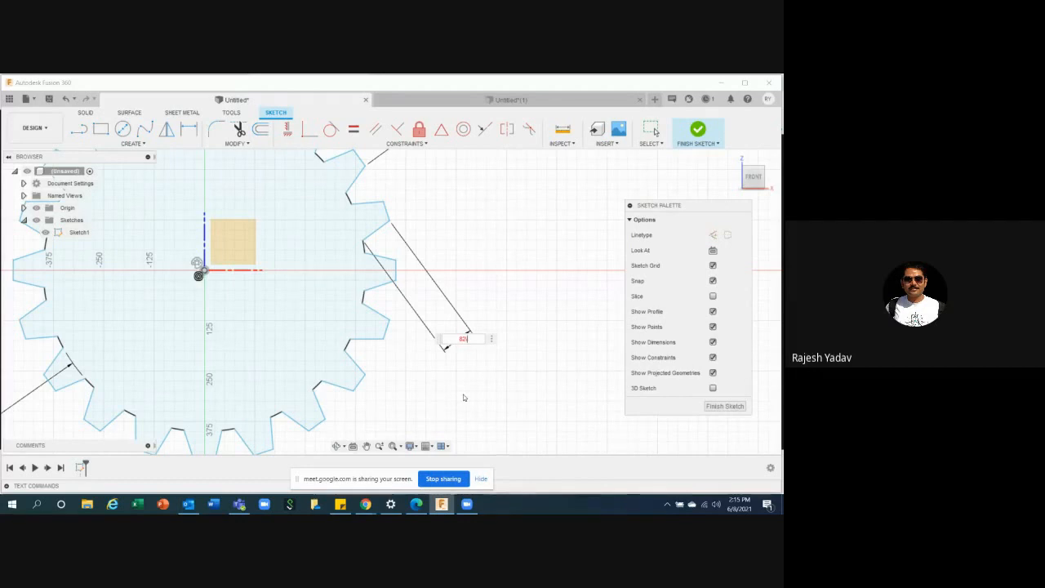
key(Return)
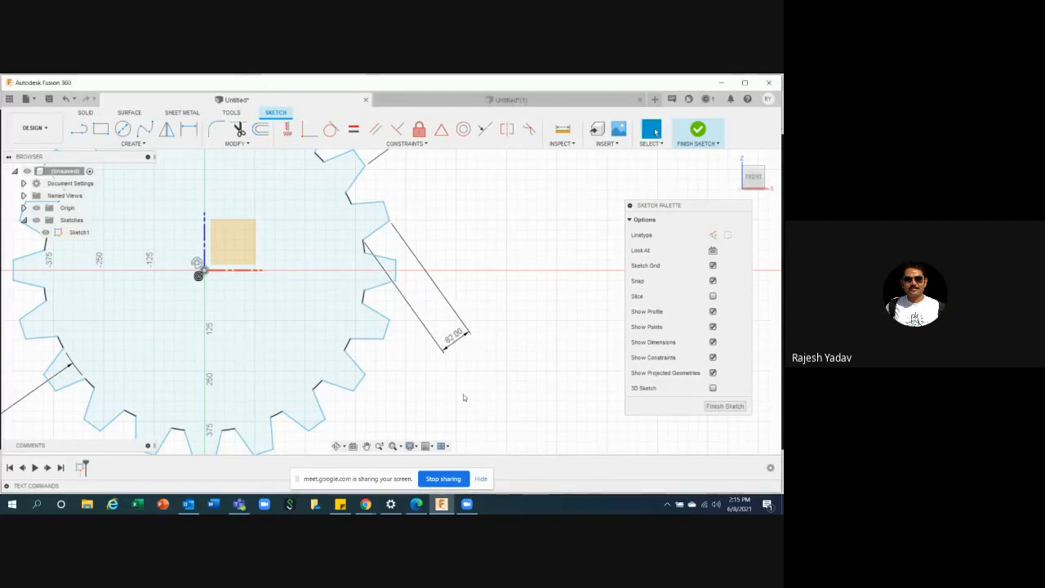
scroll(464, 397, down, 3)
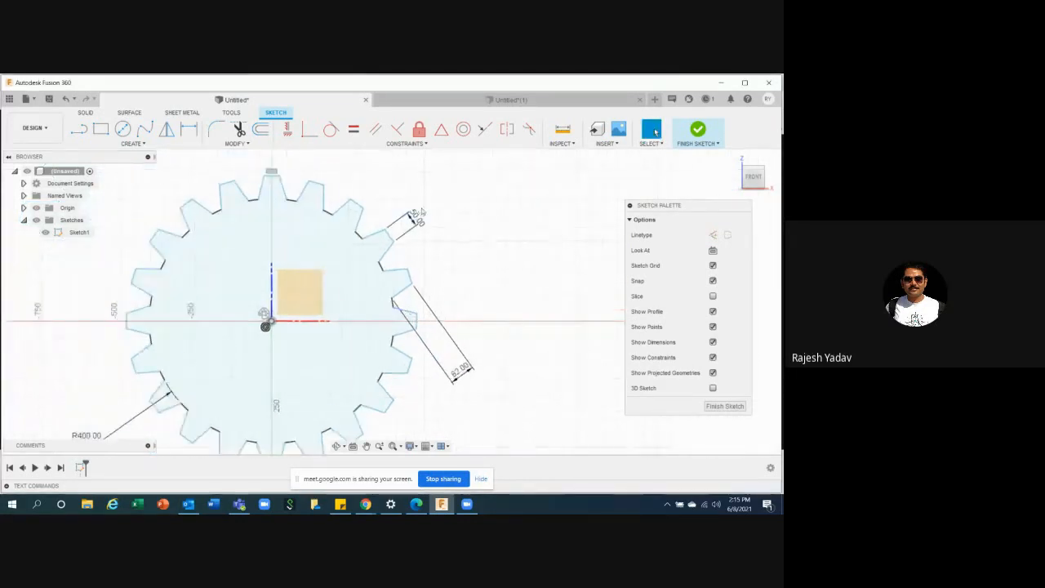
scroll(490, 218, down, 2)
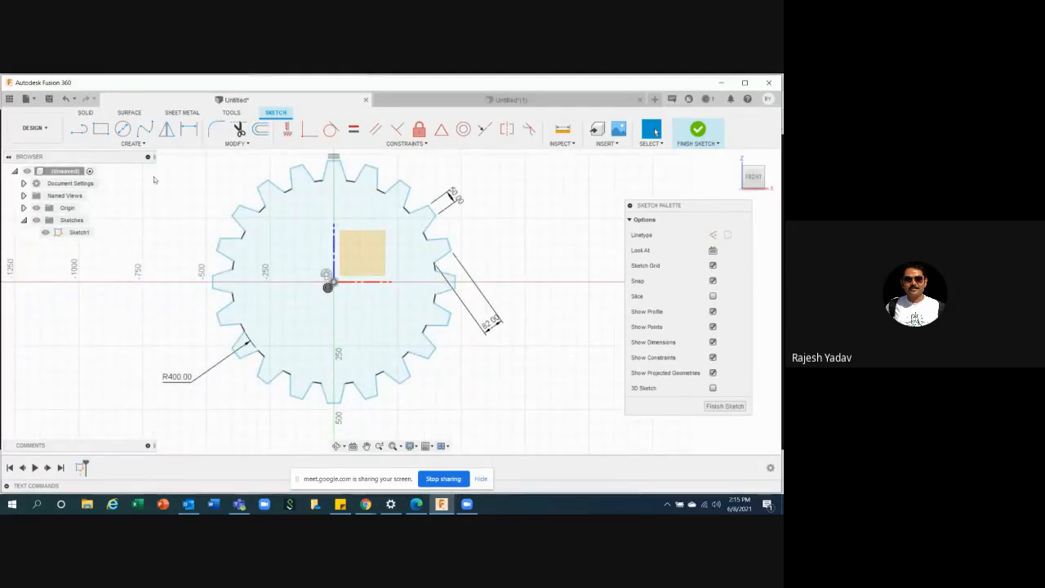
click(144, 144)
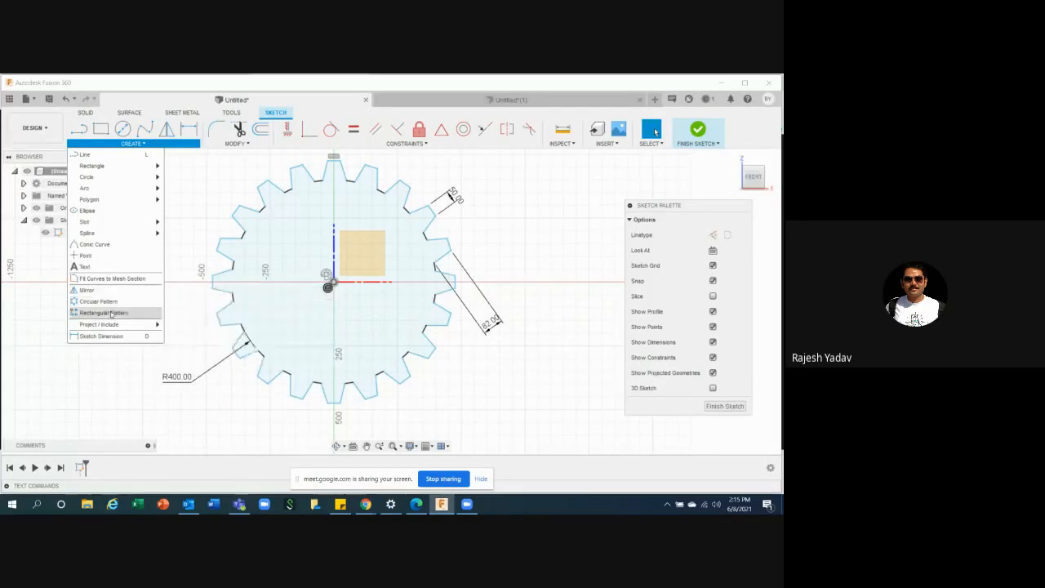
mouse_move(113, 327)
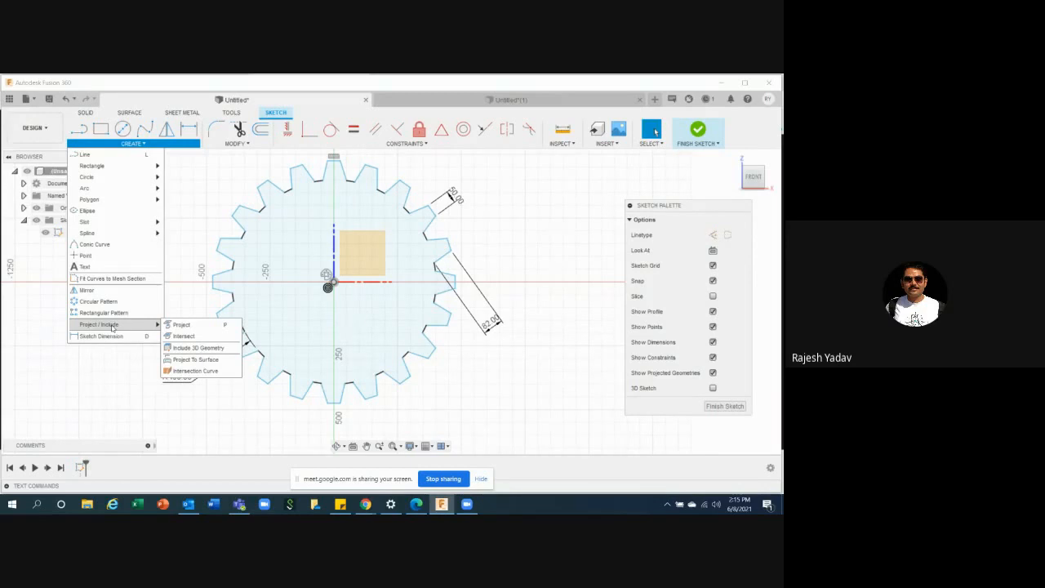
click(504, 369)
scroll(506, 370, down, 2)
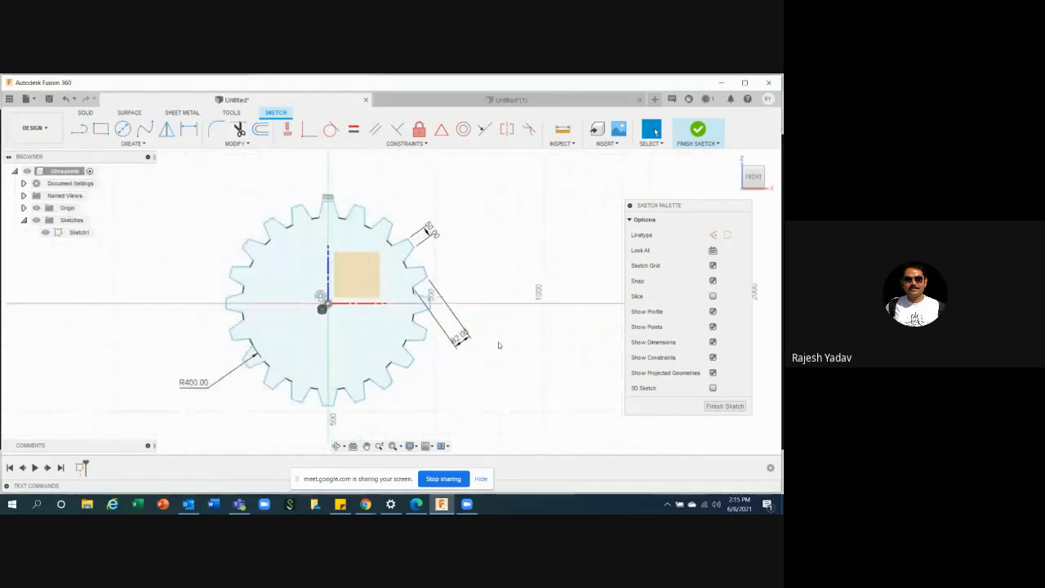
scroll(405, 347, down, 1)
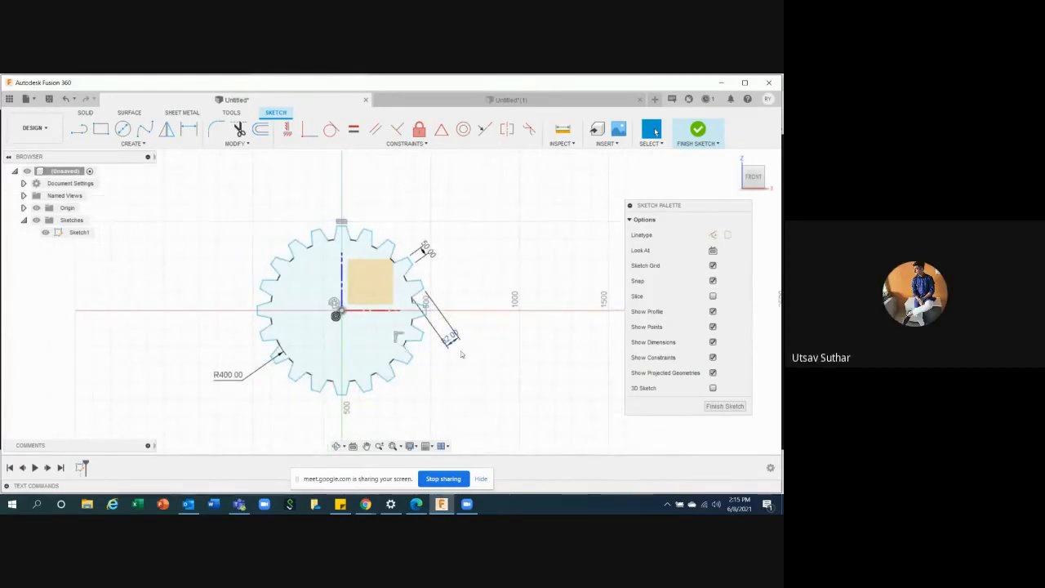
scroll(330, 250, down, 2)
scroll(261, 202, up, 2)
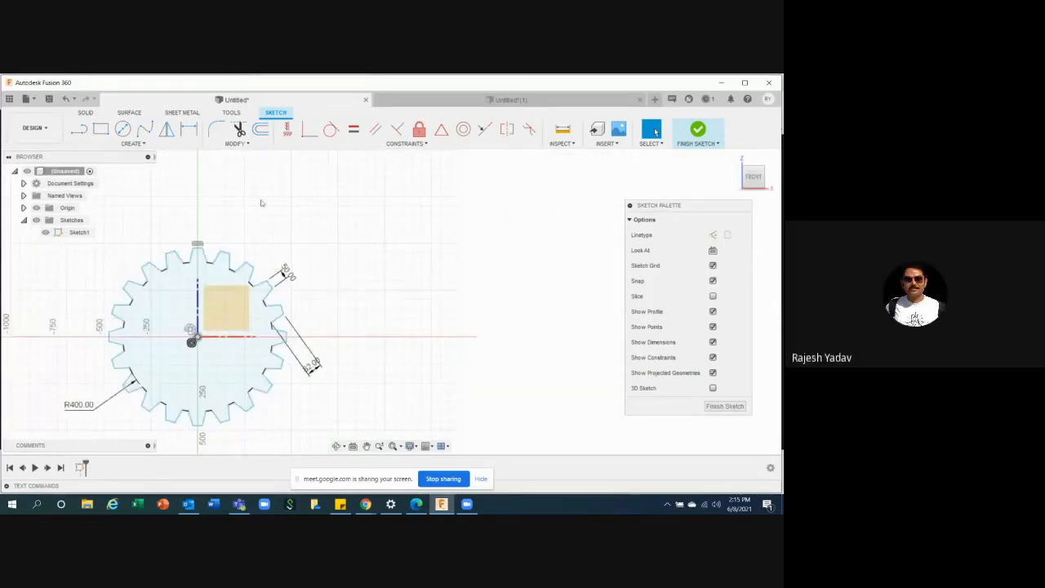
click(237, 144)
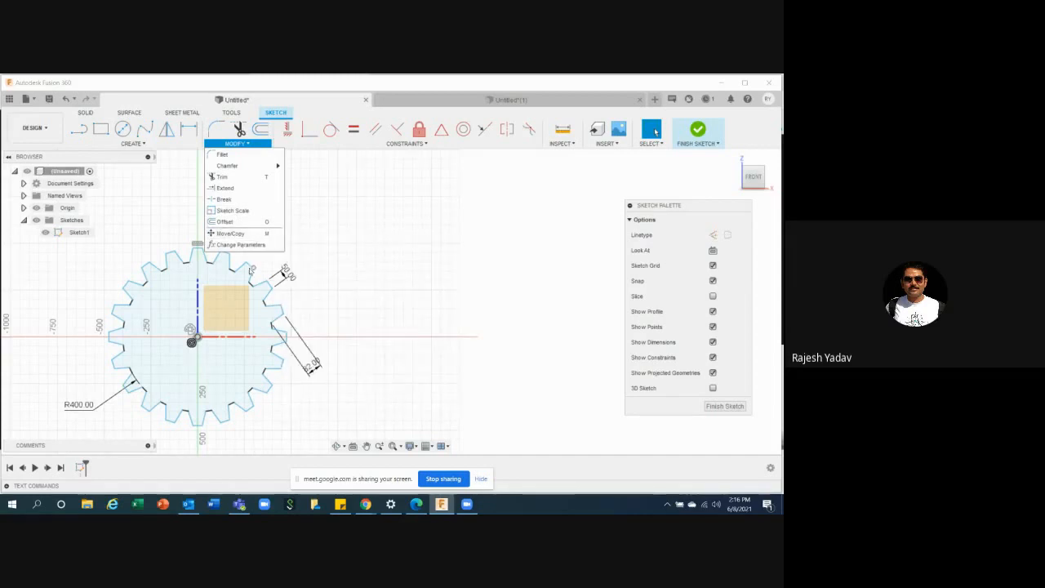
- Draw a two-point rectangle about 948 mm by 584 mm in the free area beside the gear, just above the horizontal axis
scroll(367, 290, down, 4)
scroll(378, 253, up, 3)
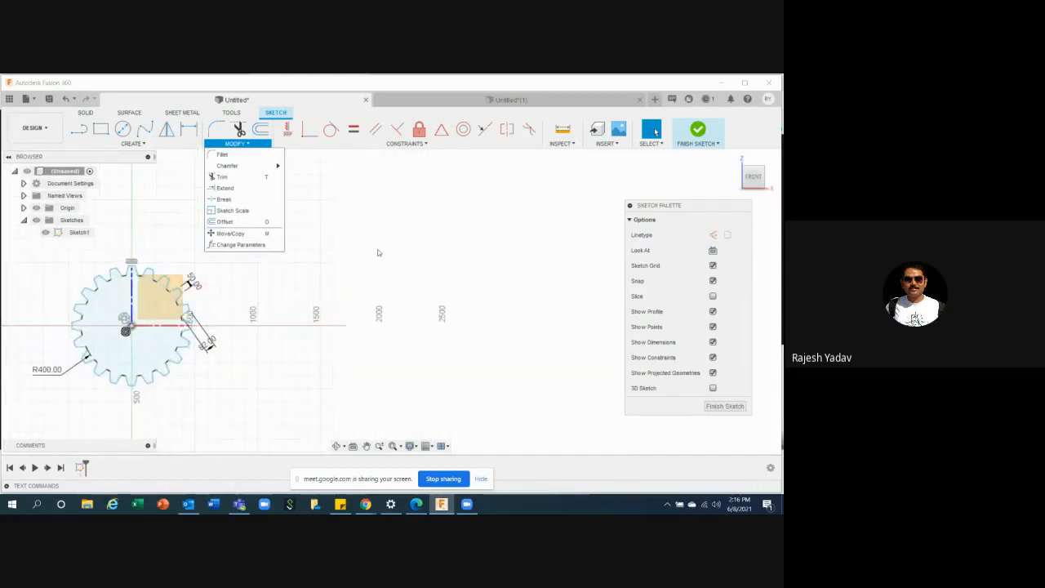
click(400, 207)
click(101, 128)
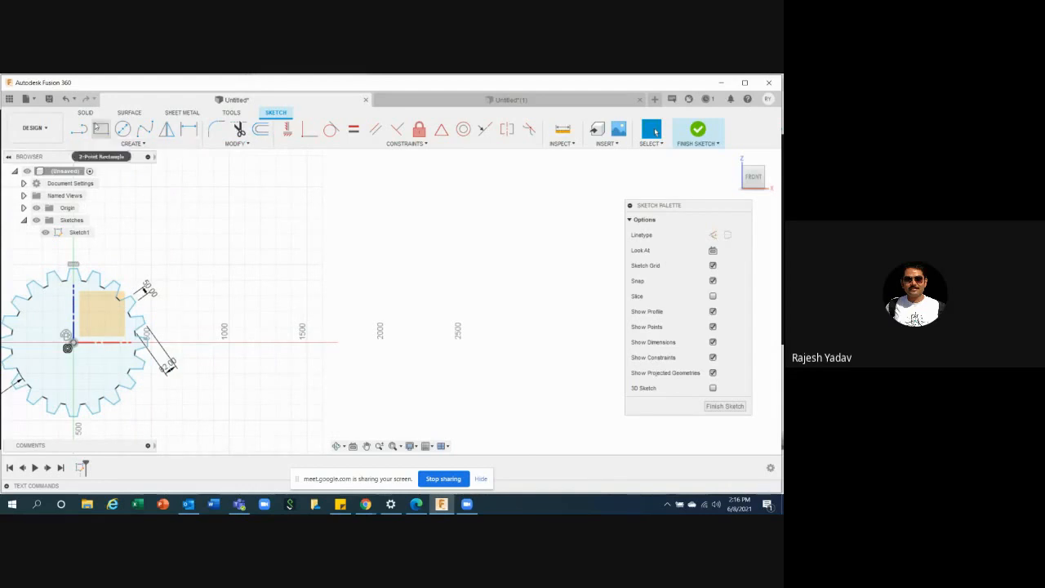
click(285, 242)
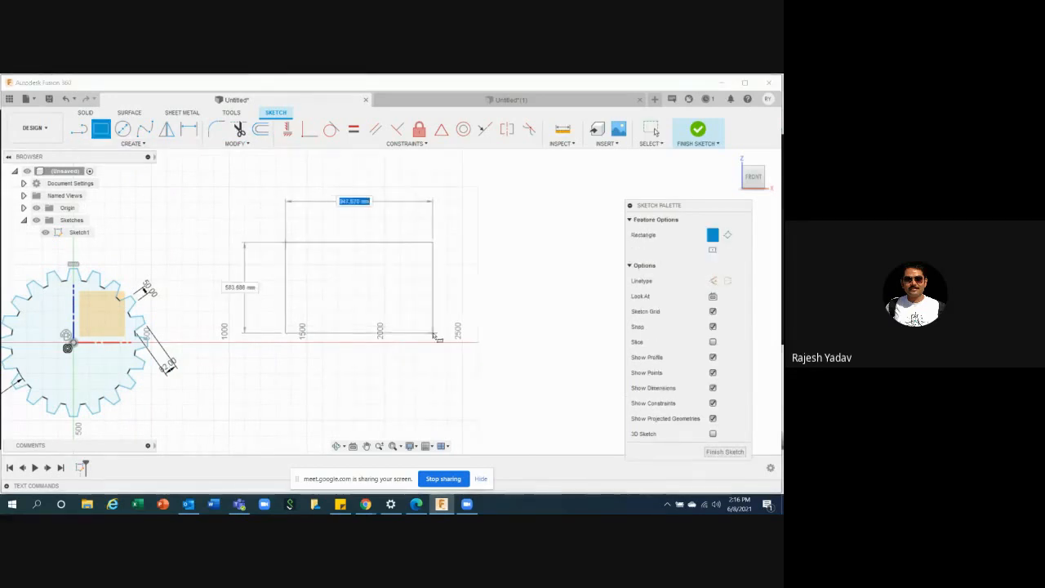
click(433, 333)
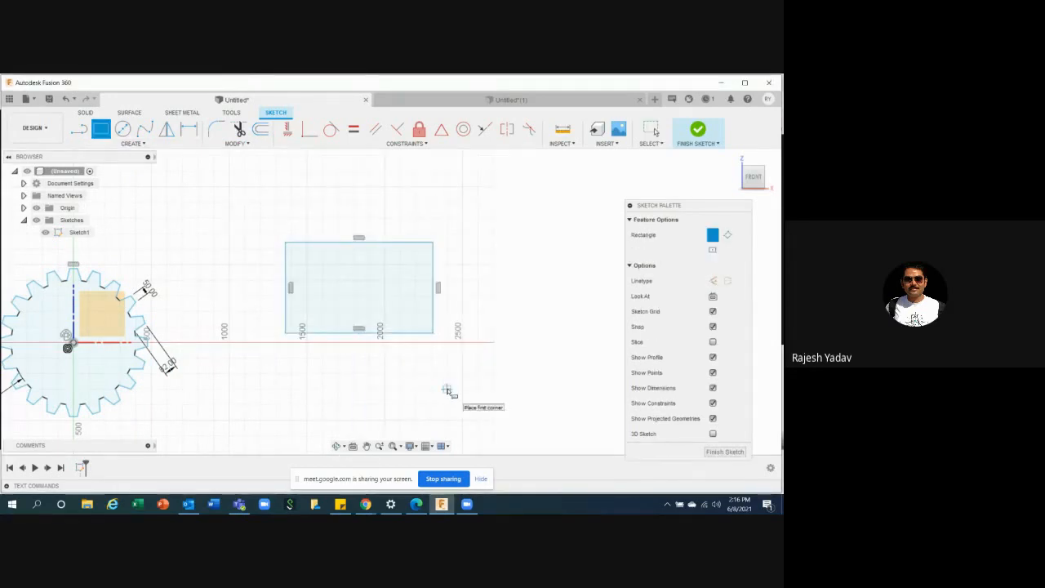
key(Escape)
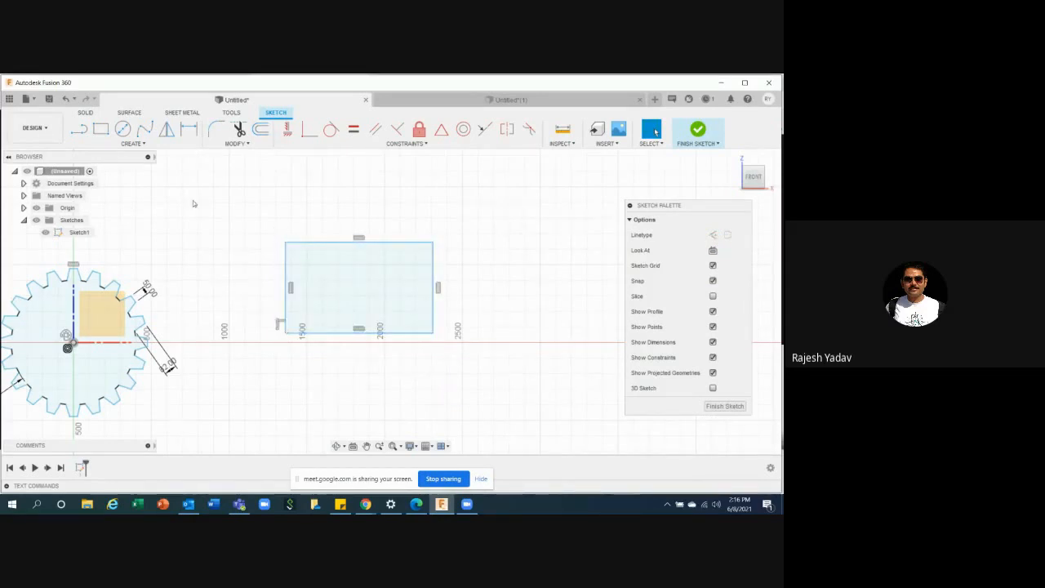
- Fillet the upper-left corner of the new rectangle with a radius of 150 mm
click(216, 129)
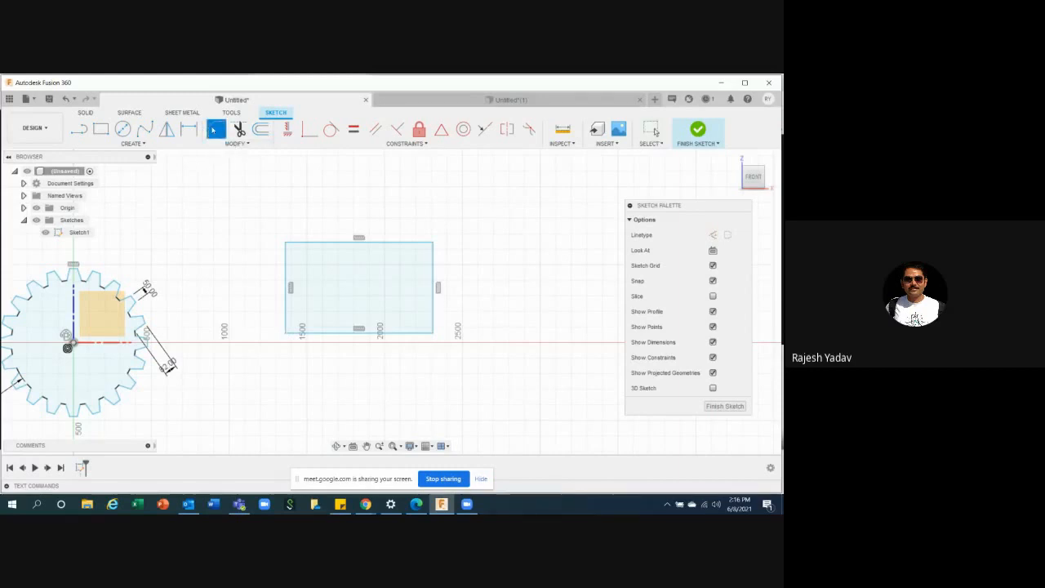
click(285, 258)
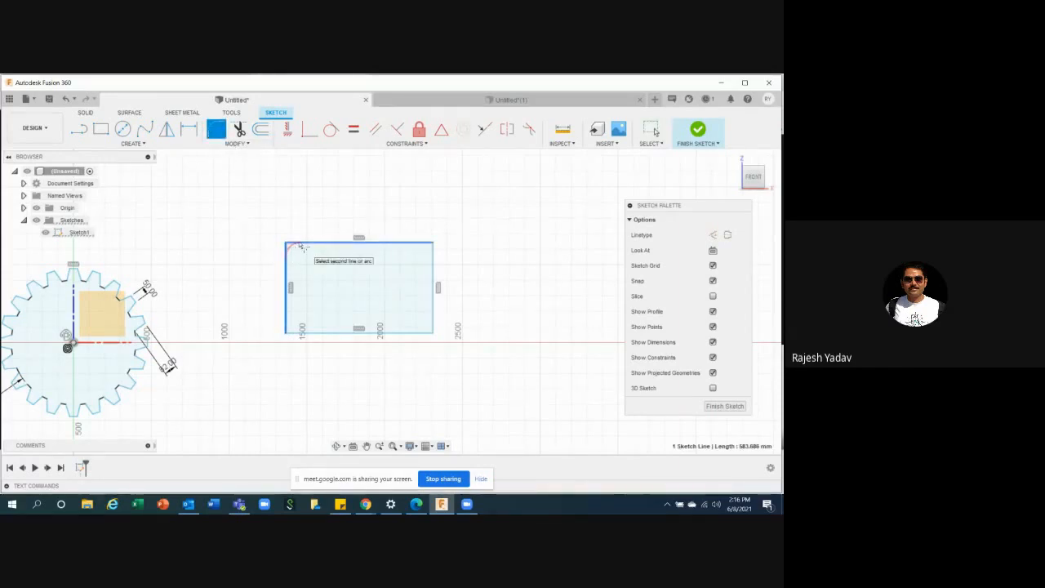
click(304, 243)
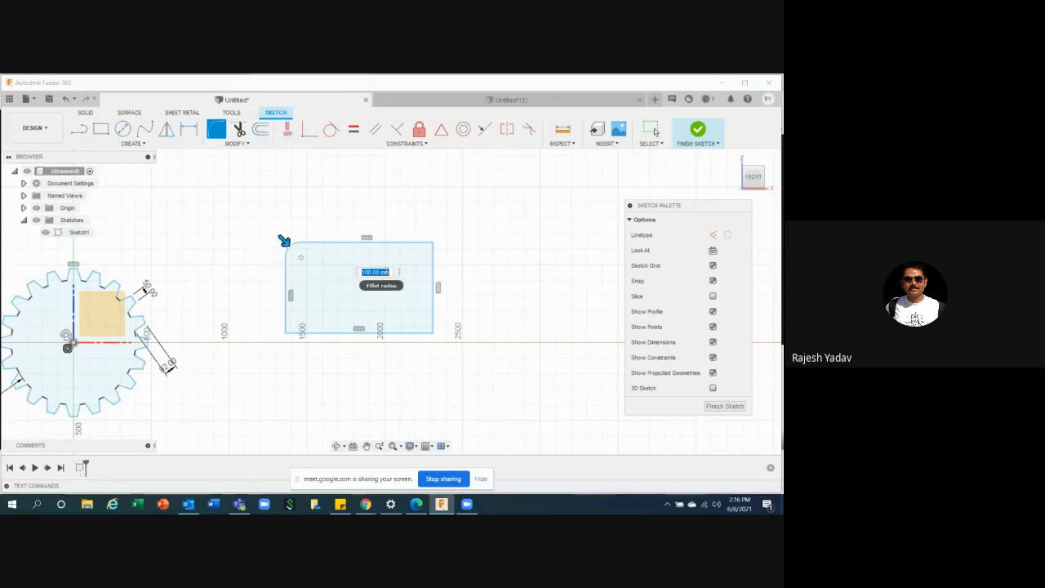
text(200)
key(Return)
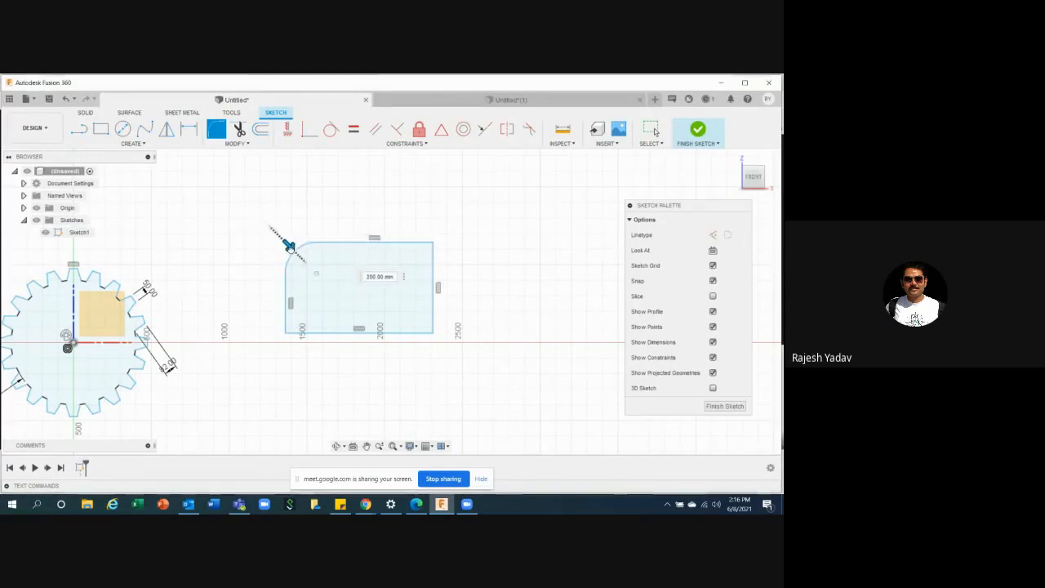
drag(289, 245, 283, 238)
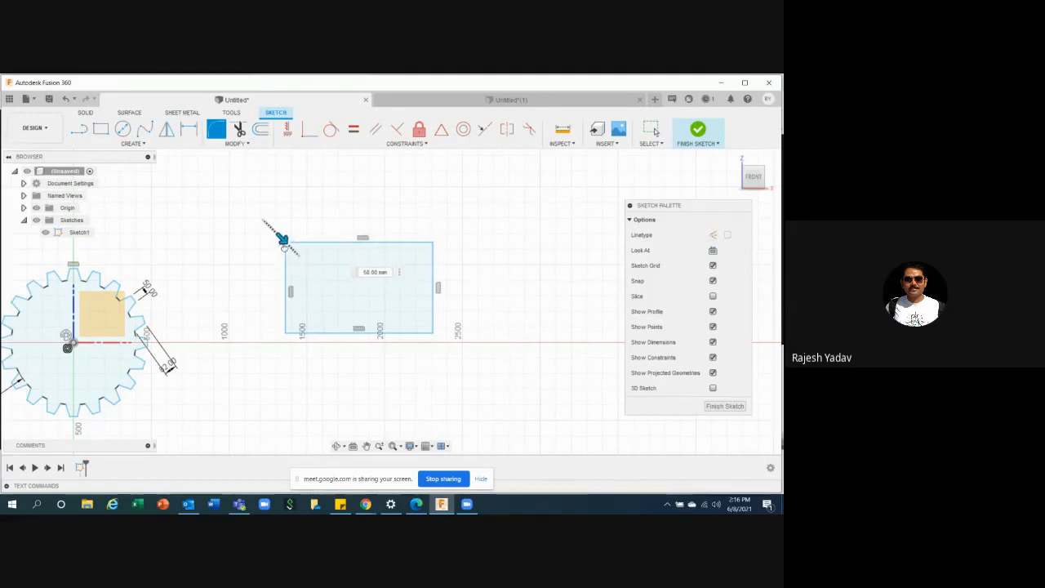
click(380, 272)
text(150)
key(Return)
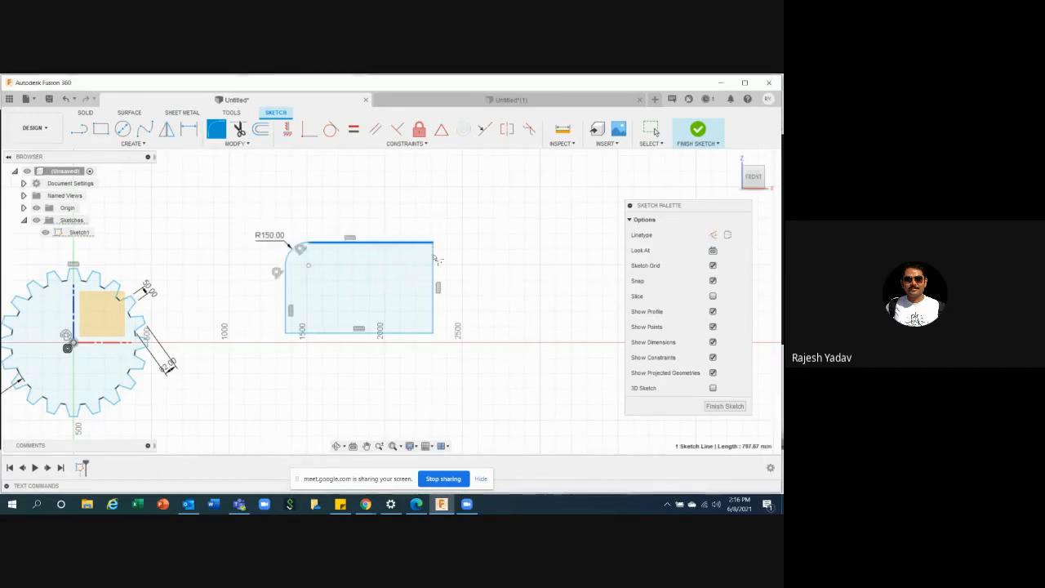
- Fillet the rectangle's other three corners with the same 150 mm radius and finish the Fillet command
click(435, 258)
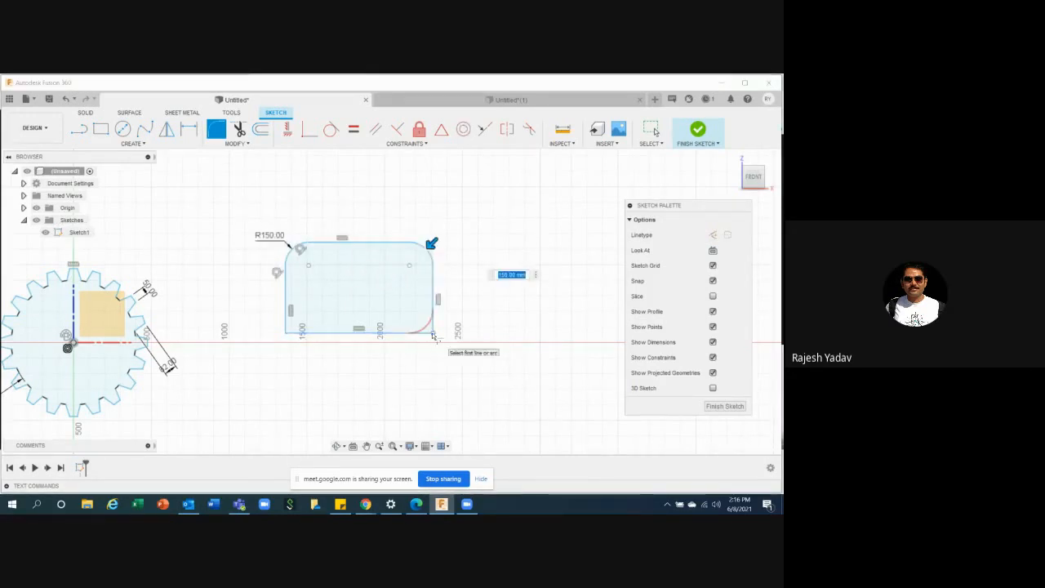
click(433, 334)
click(285, 333)
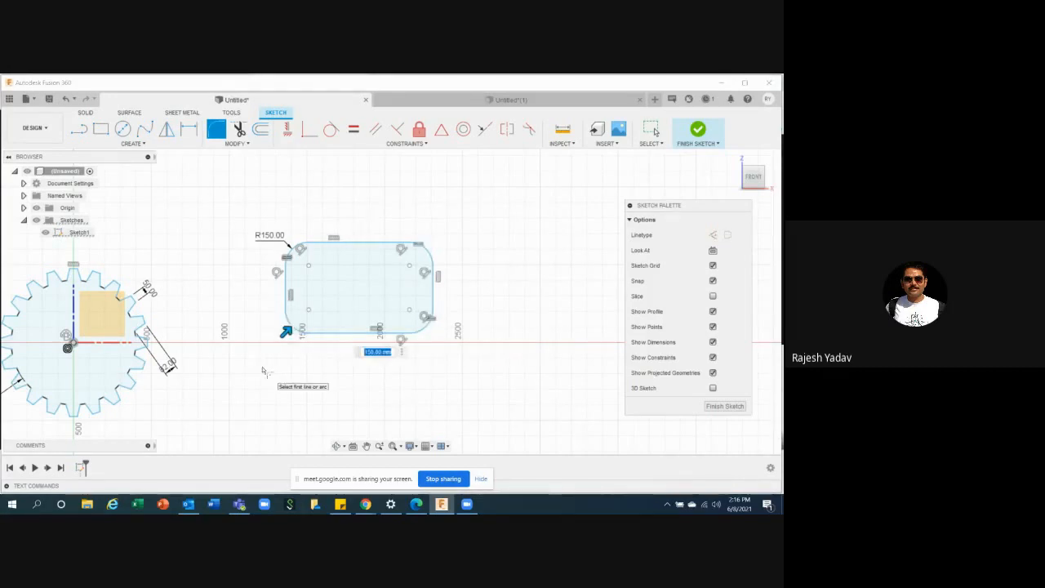
right_click(263, 371)
click(316, 362)
- Change the fillet radius dimension at the rectangle's upper-left corner to 200 mm
scroll(283, 218, down, 1)
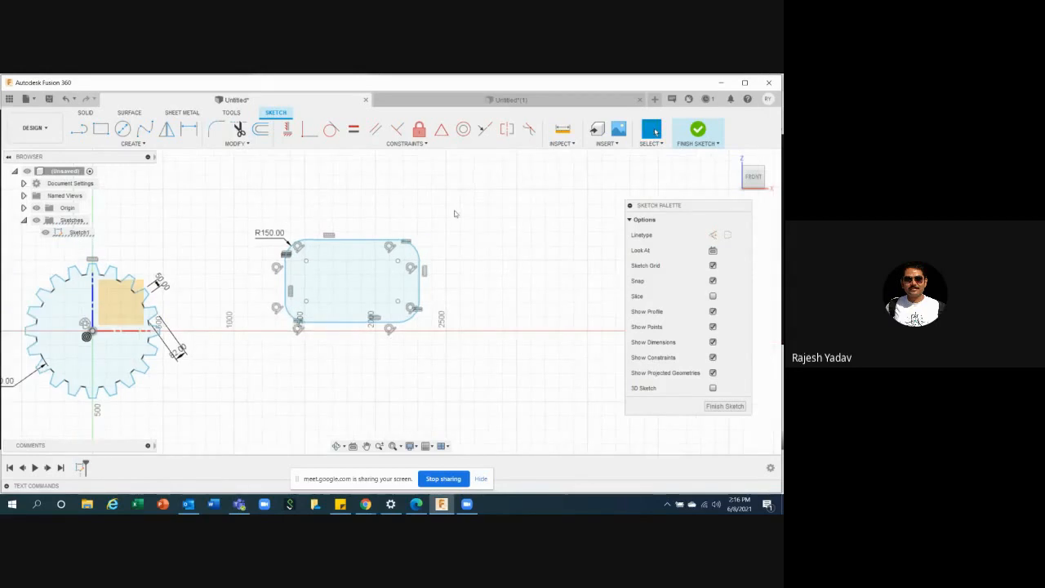
scroll(520, 265, up, 1)
double_click(245, 231)
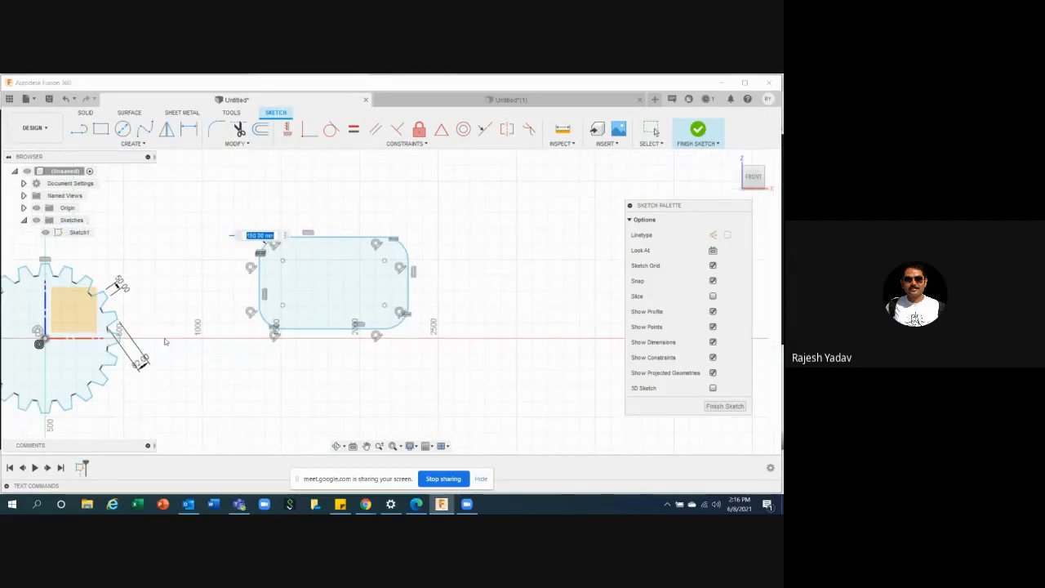
text(200)
key(Return)
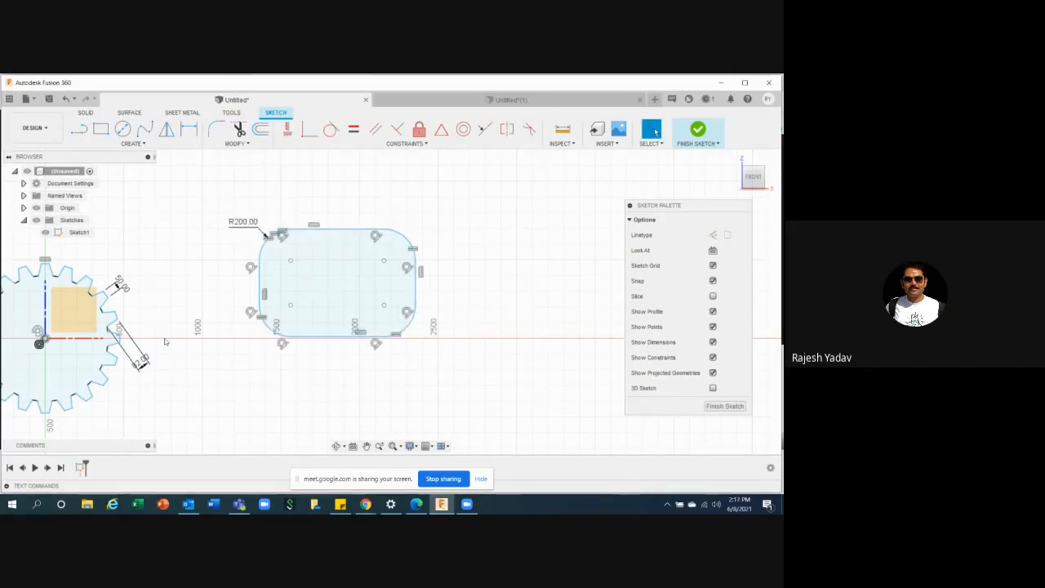
scroll(222, 317, up, 3)
scroll(278, 321, down, 4)
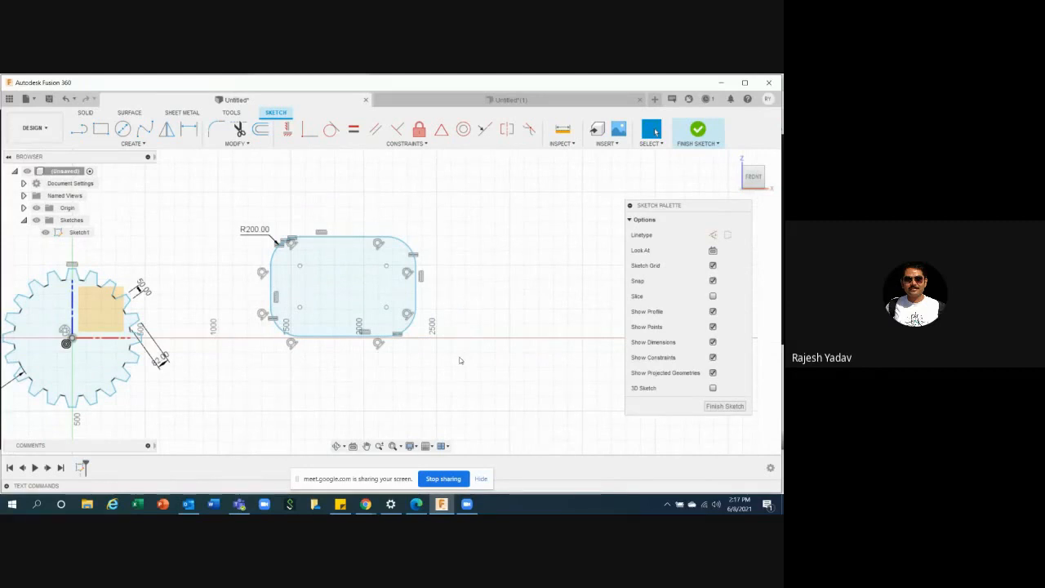
- Draw a 1000 mm by 1000 mm two-point rectangle across the horizontal axis, beyond the filleted rectangle
scroll(335, 302, down, 2)
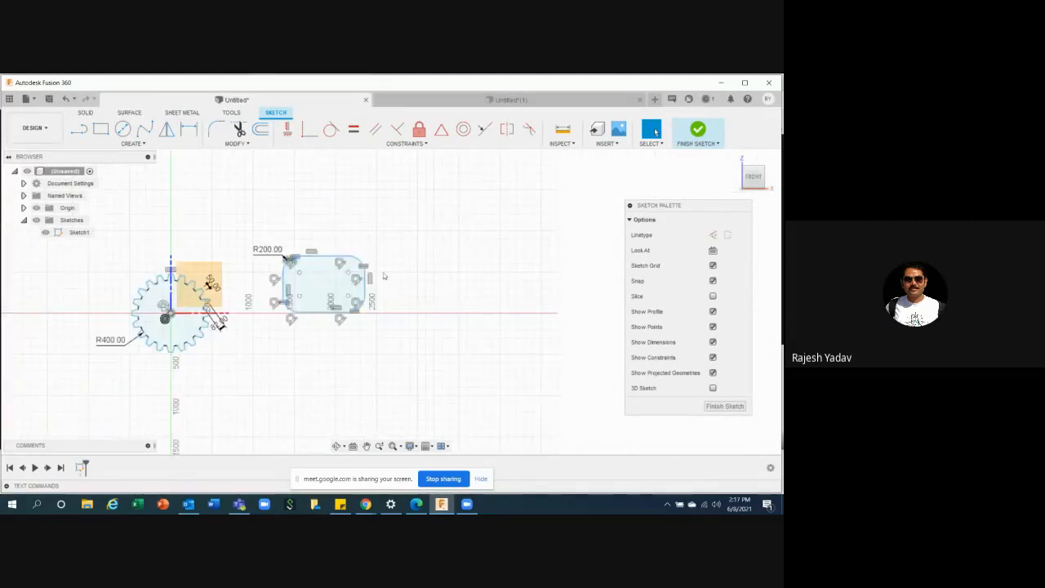
scroll(374, 280, up, 1)
scroll(359, 294, up, 1)
scroll(323, 298, up, 1)
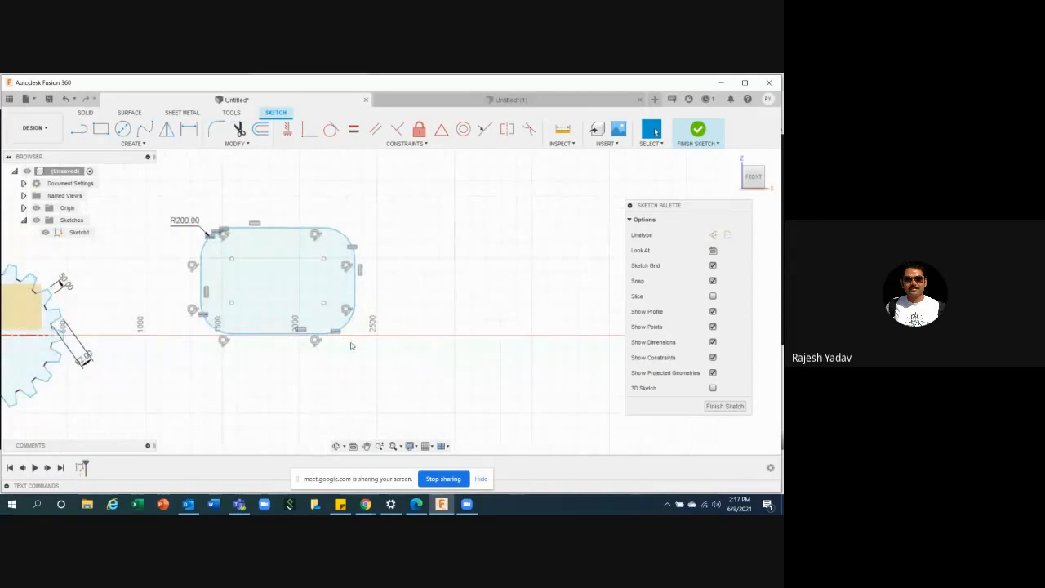
scroll(316, 298, down, 2)
scroll(302, 286, up, 1)
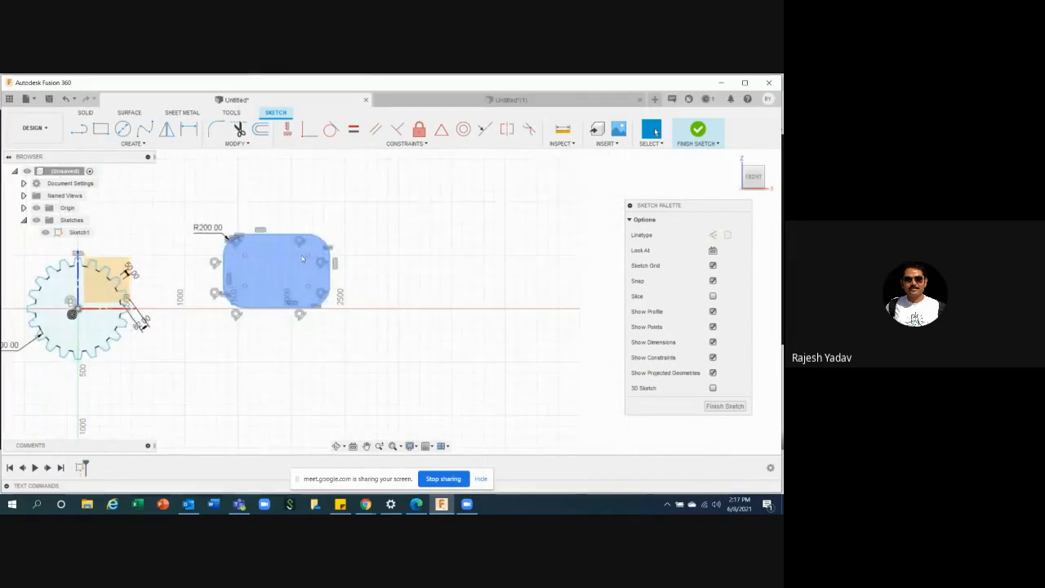
click(100, 130)
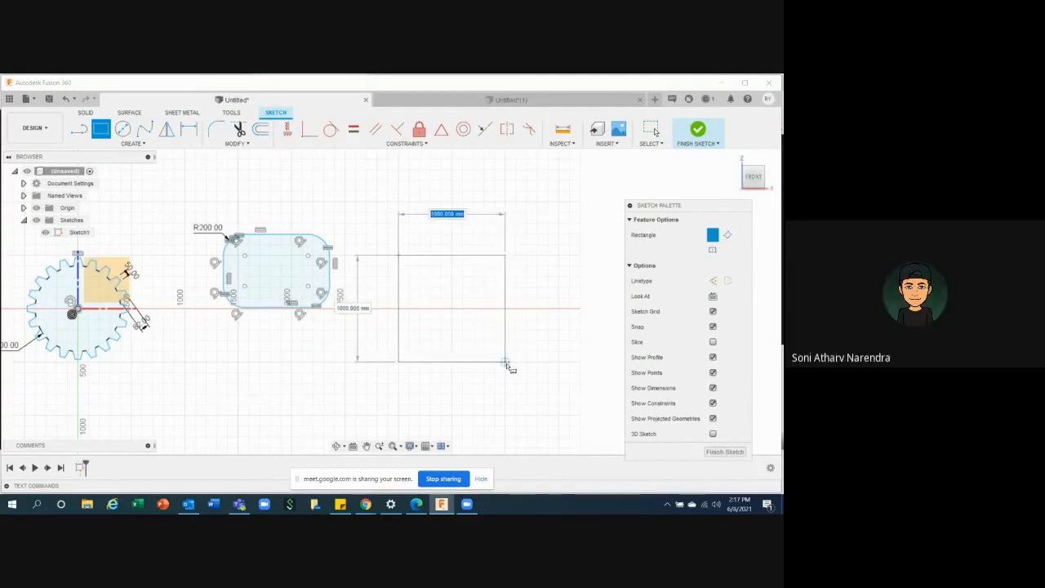
click(505, 361)
scroll(252, 349, down, 3)
scroll(346, 370, up, 2)
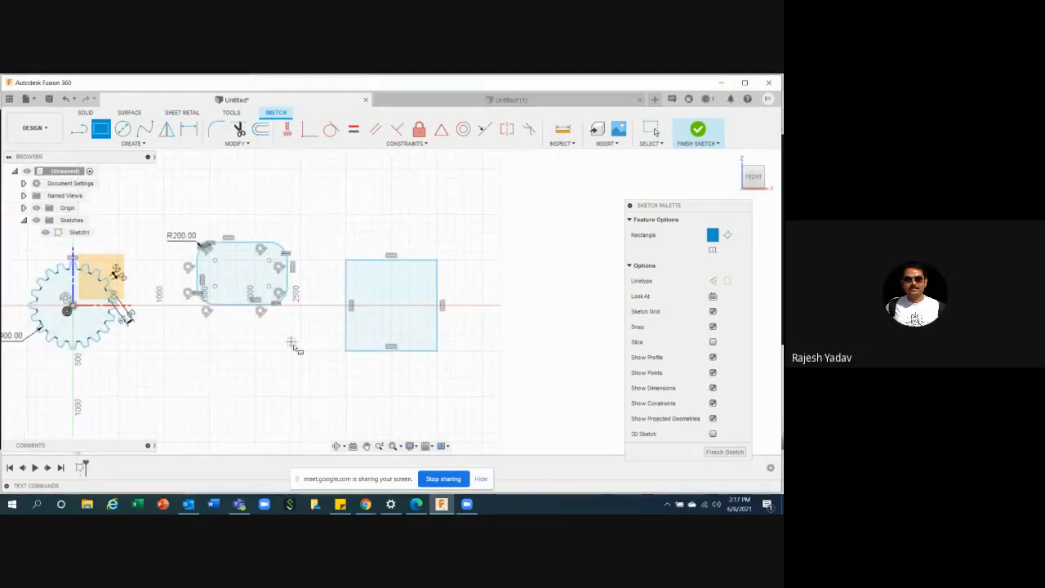
key(Escape)
- Apply an equal-distance chamfer of 200 mm to the upper-left corner of the new square
scroll(271, 353, up, 2)
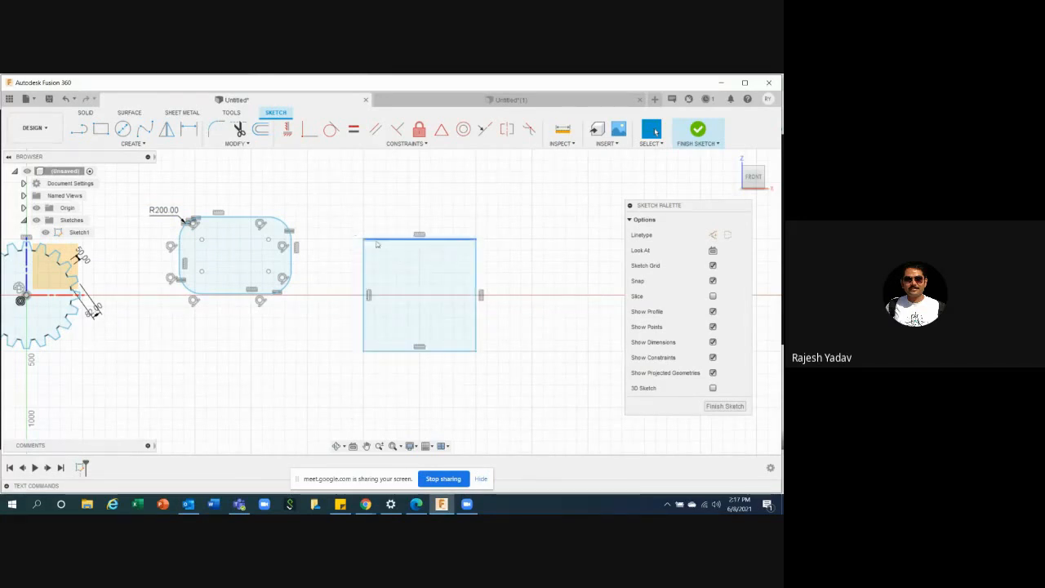
click(236, 144)
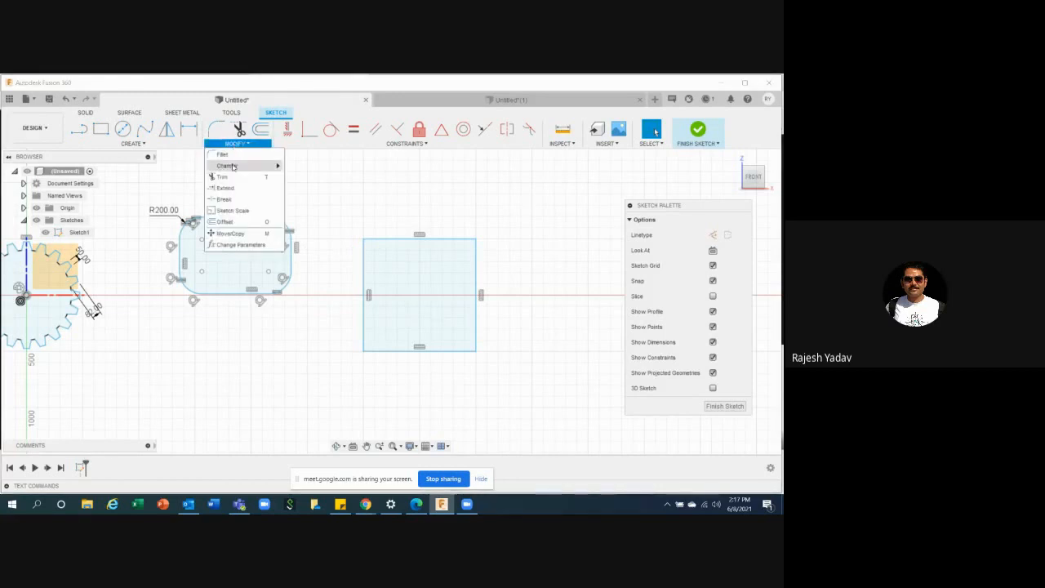
mouse_move(237, 165)
click(311, 167)
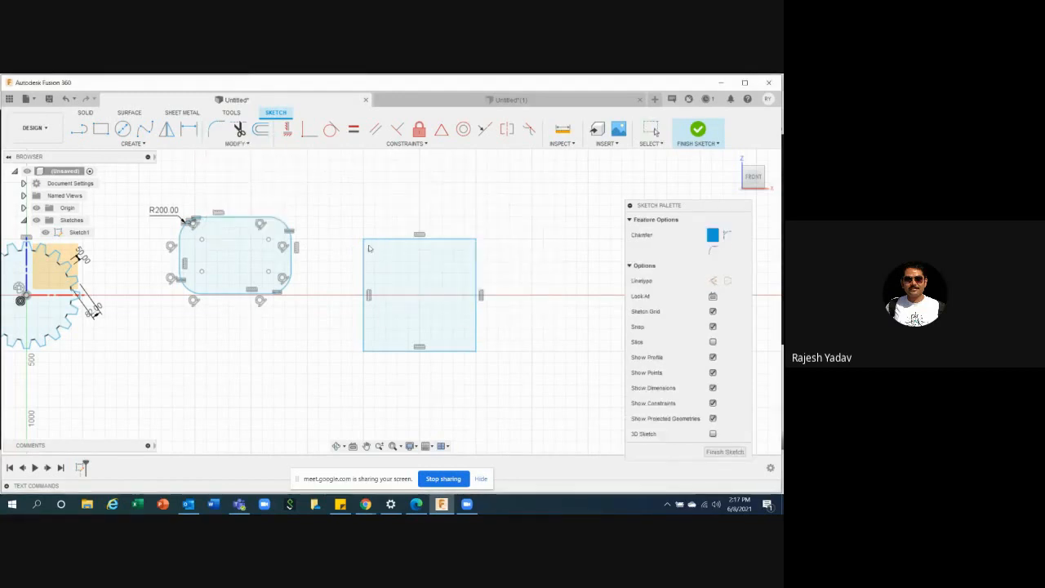
click(364, 240)
text(200)
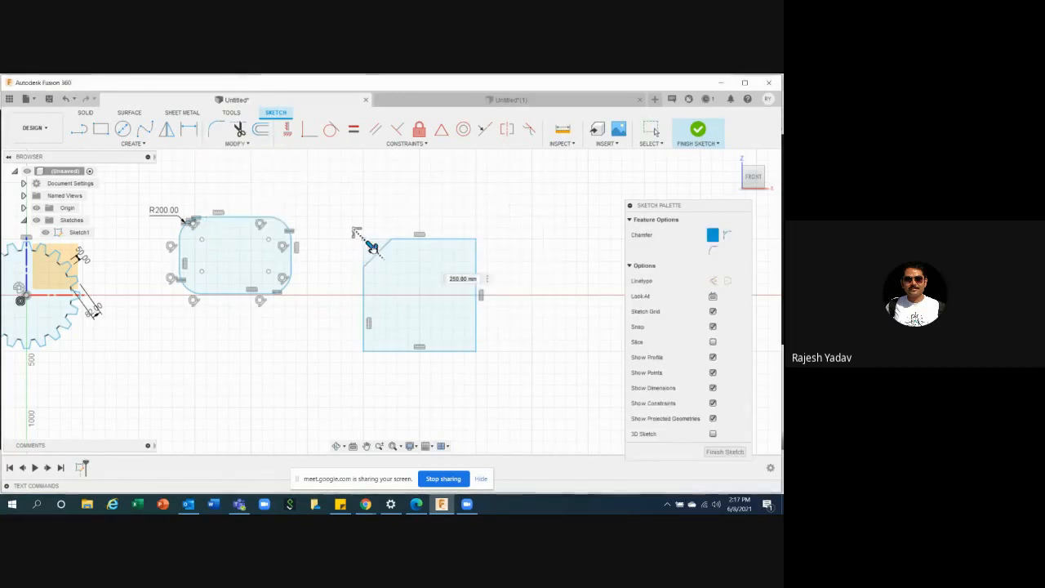
key(Return)
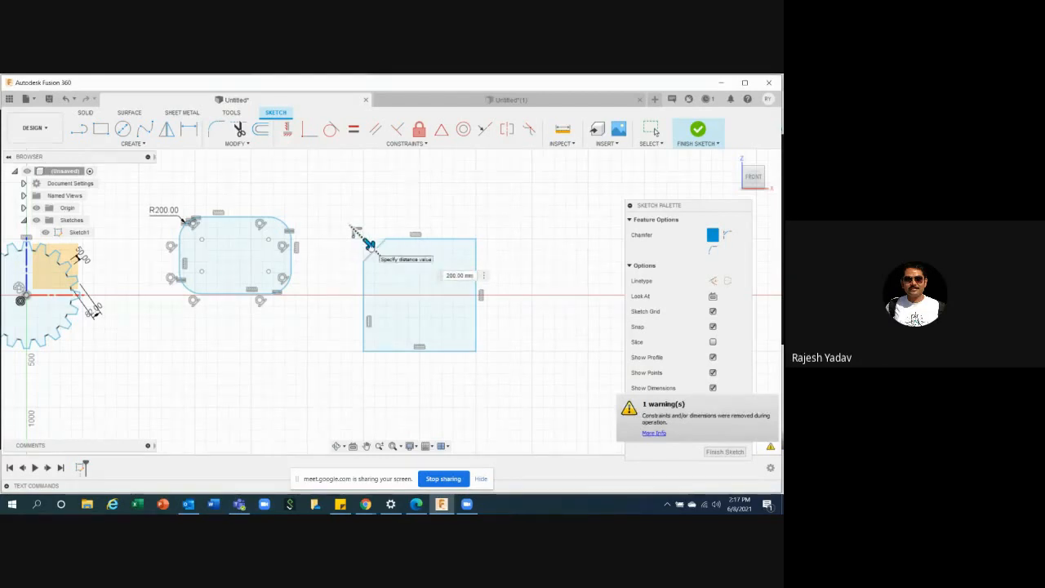
- Chamfer the square's other three corners with the same 200 mm distance and finish the Chamfer command
click(367, 347)
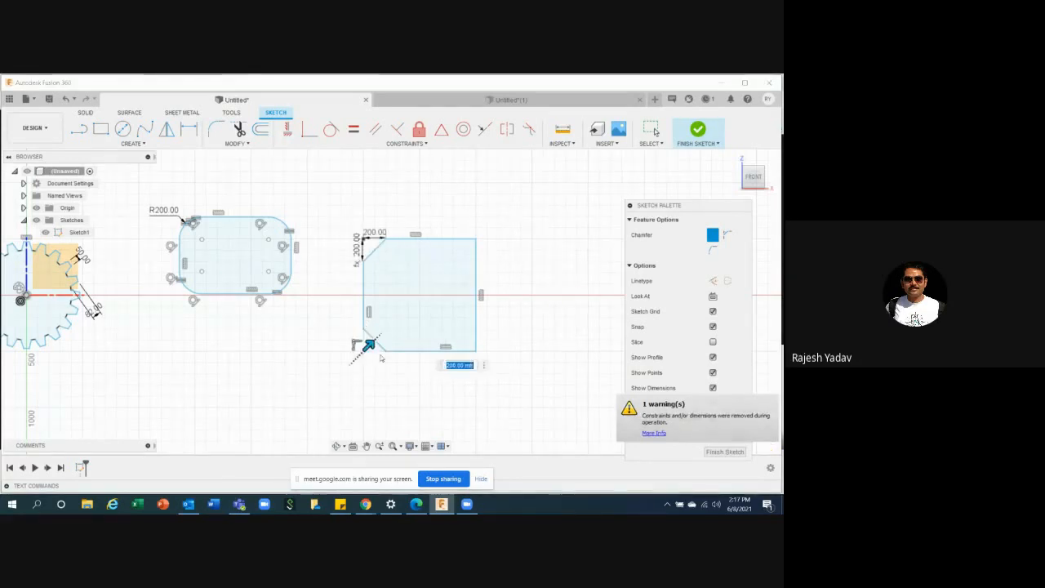
click(474, 349)
click(476, 241)
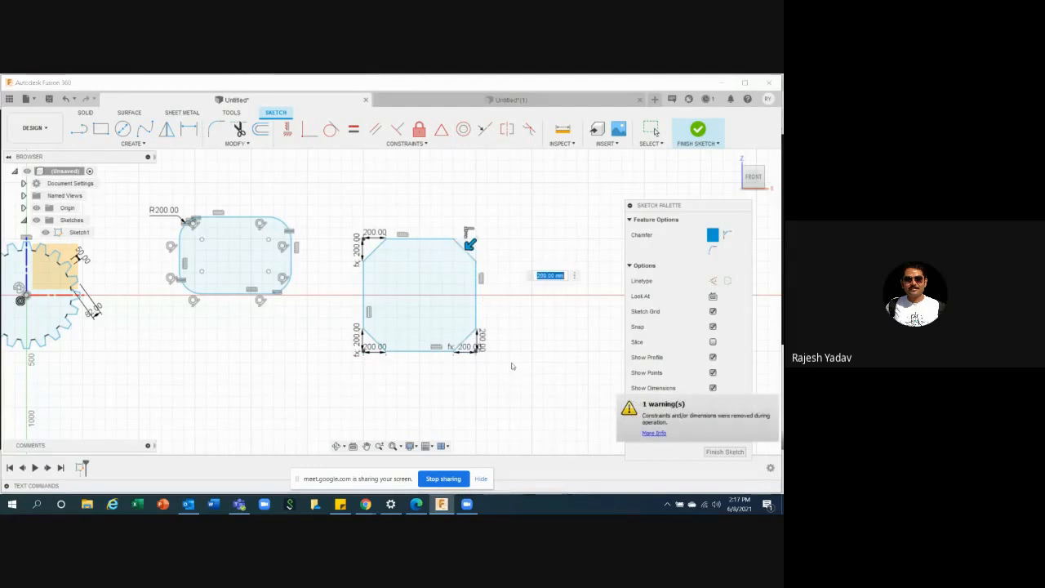
right_click(490, 397)
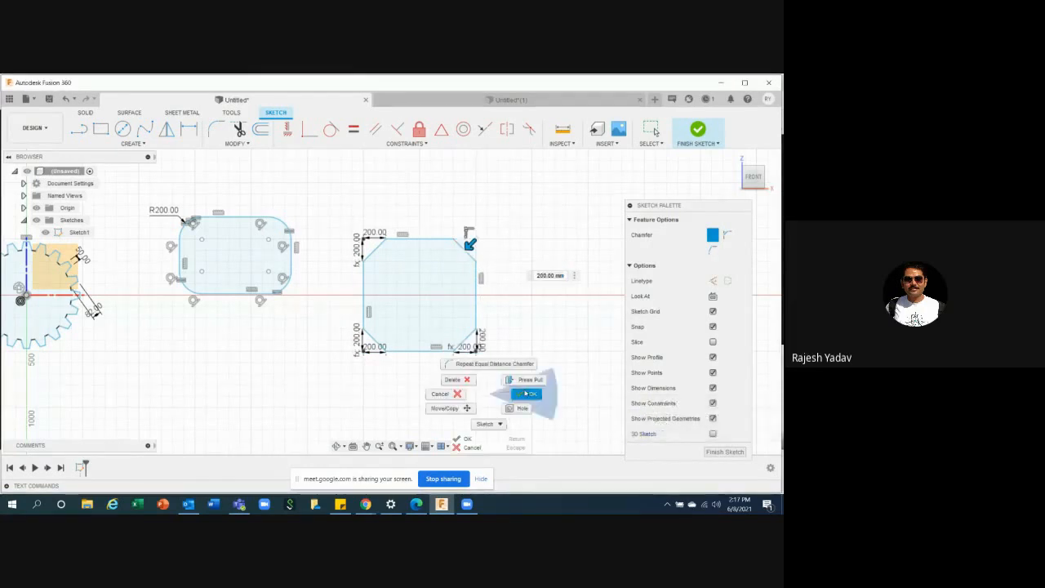
click(522, 395)
- Select the chamfered square's and the filleted rectangle's profiles in turn to compare the two corner treatments
scroll(515, 367, up, 4)
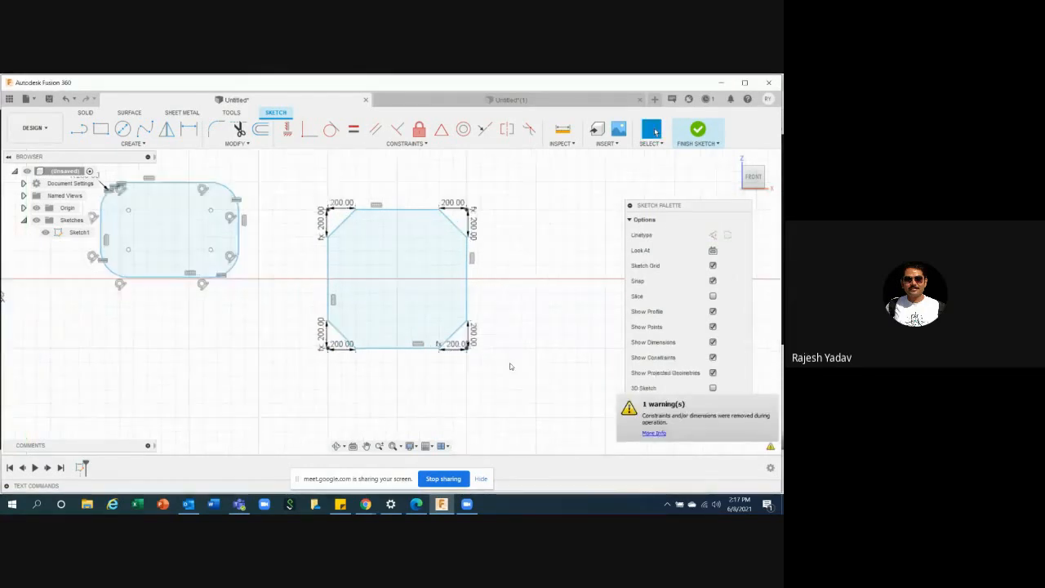
click(445, 327)
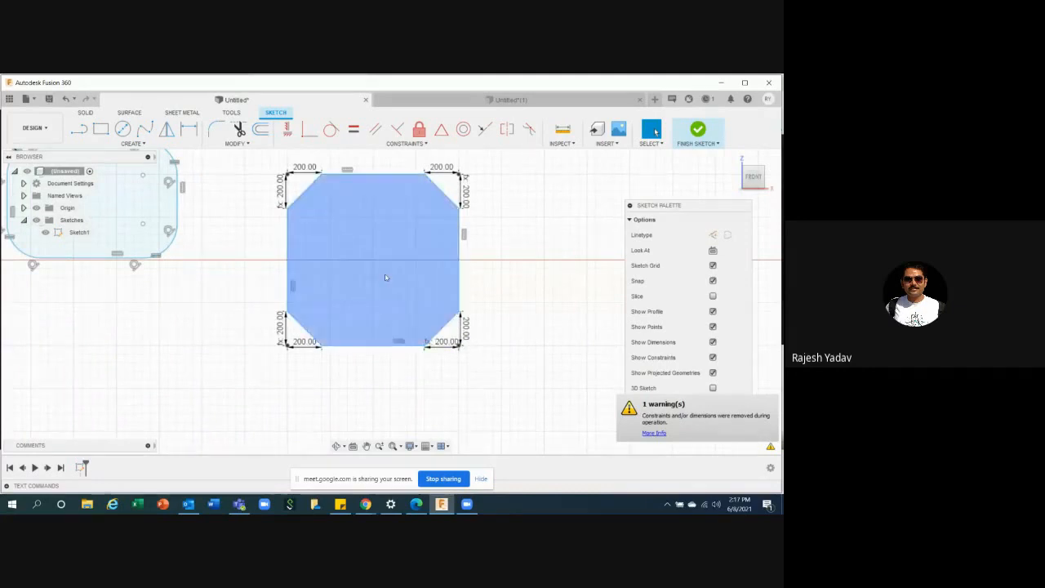
scroll(565, 381, down, 3)
scroll(563, 392, up, 1)
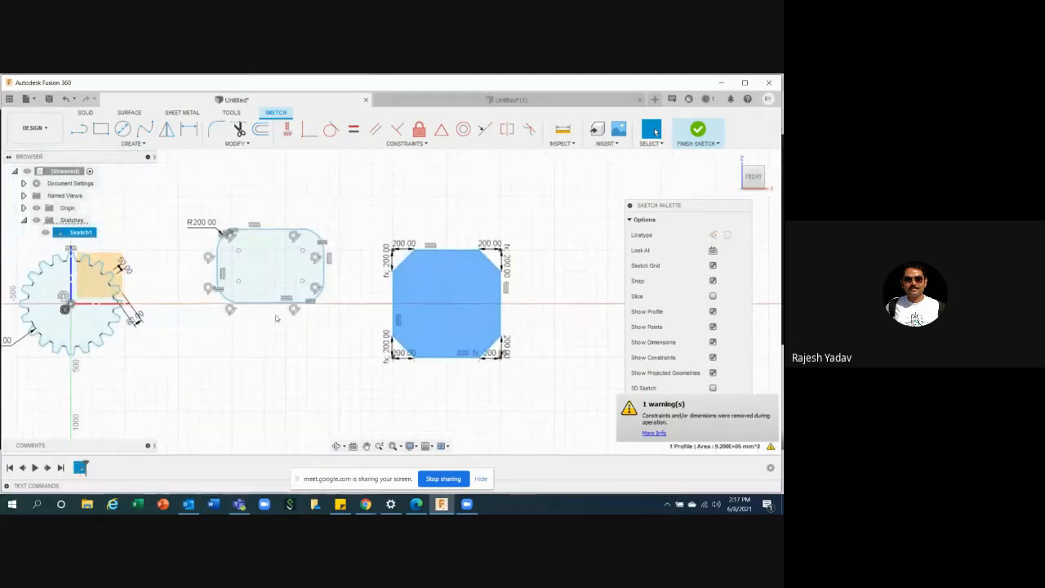
click(275, 277)
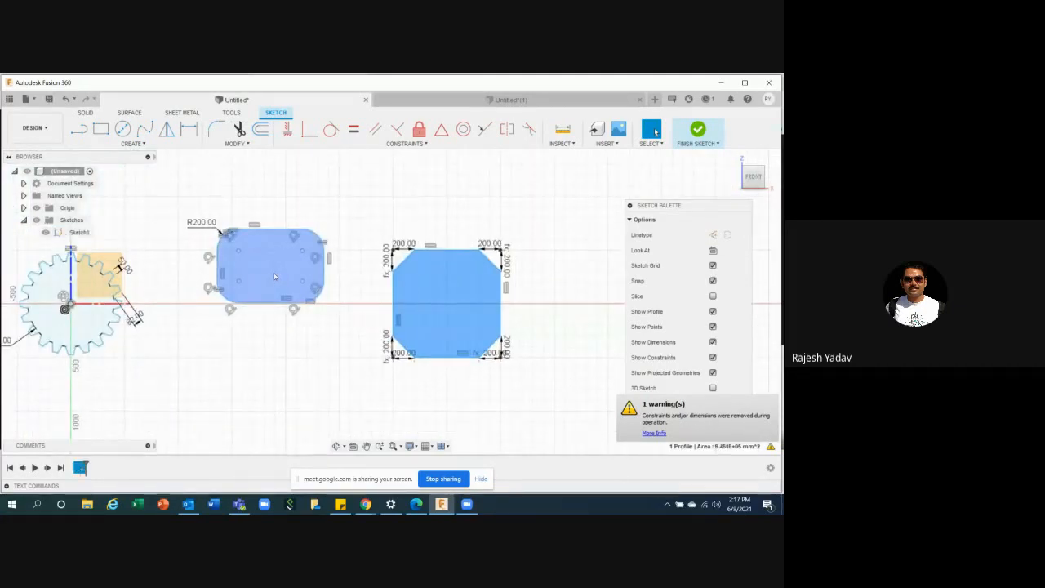
click(275, 277)
click(448, 288)
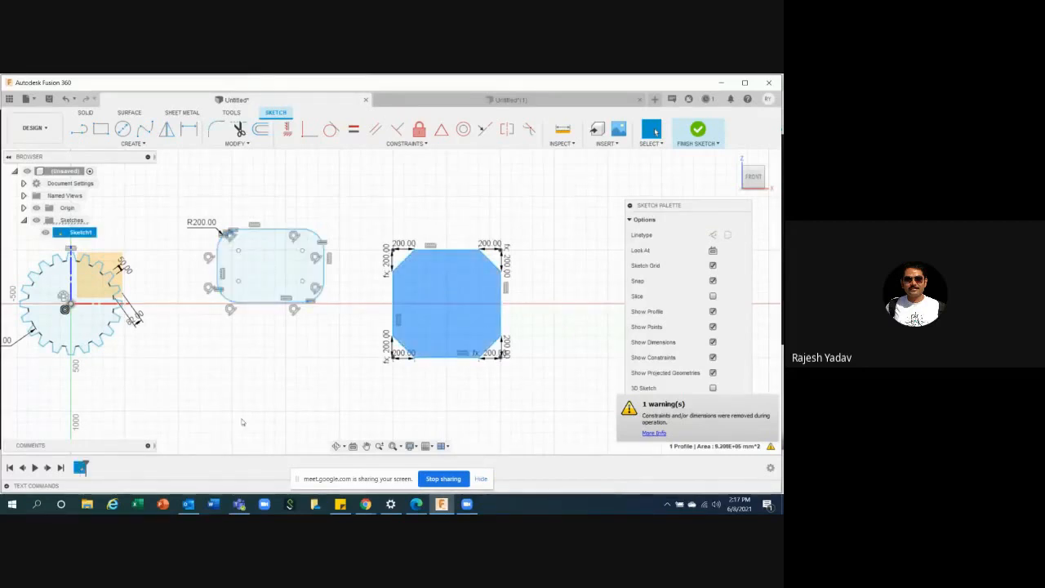
click(266, 402)
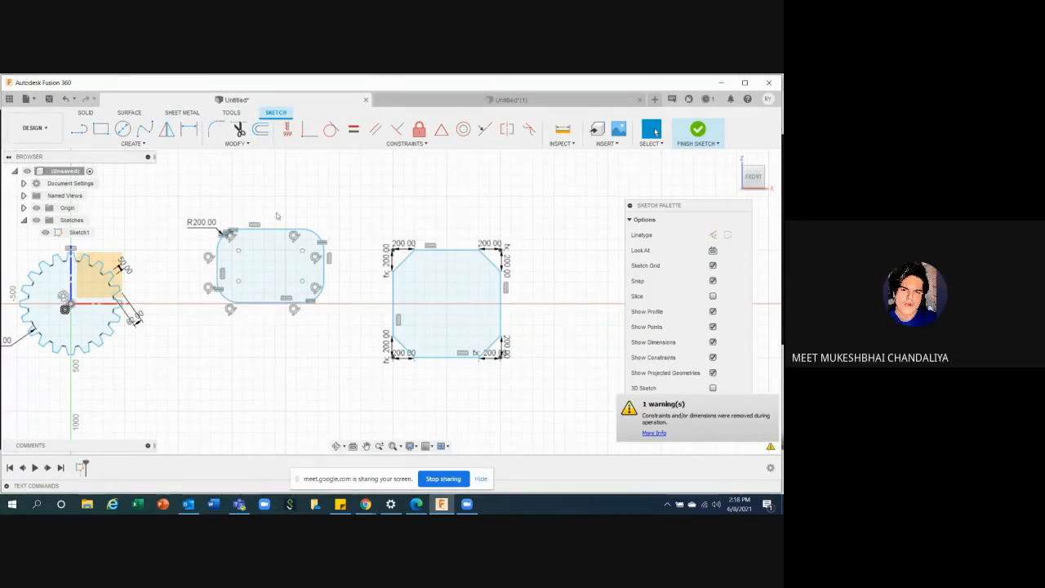
click(237, 144)
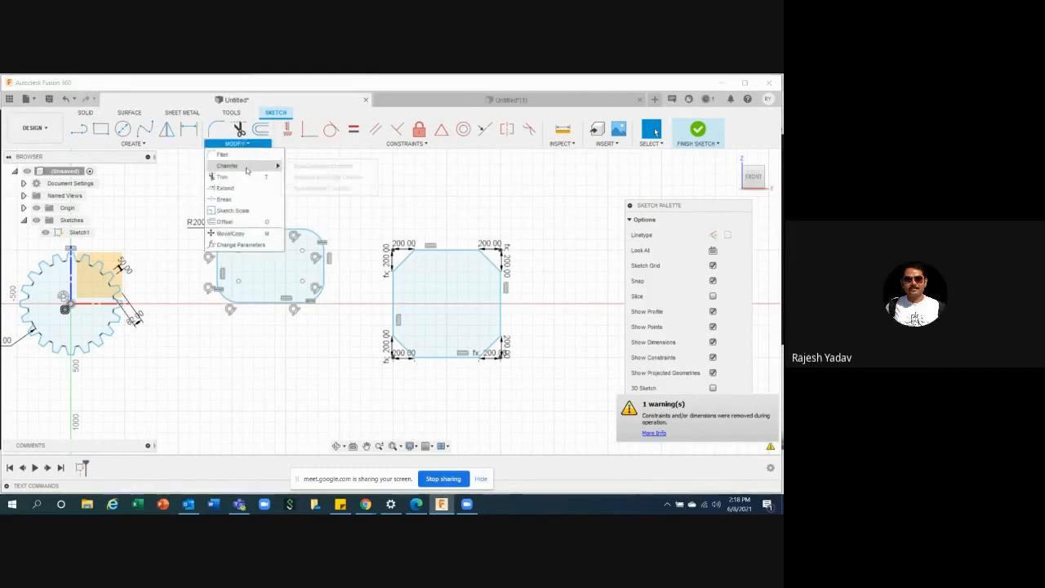
mouse_move(246, 166)
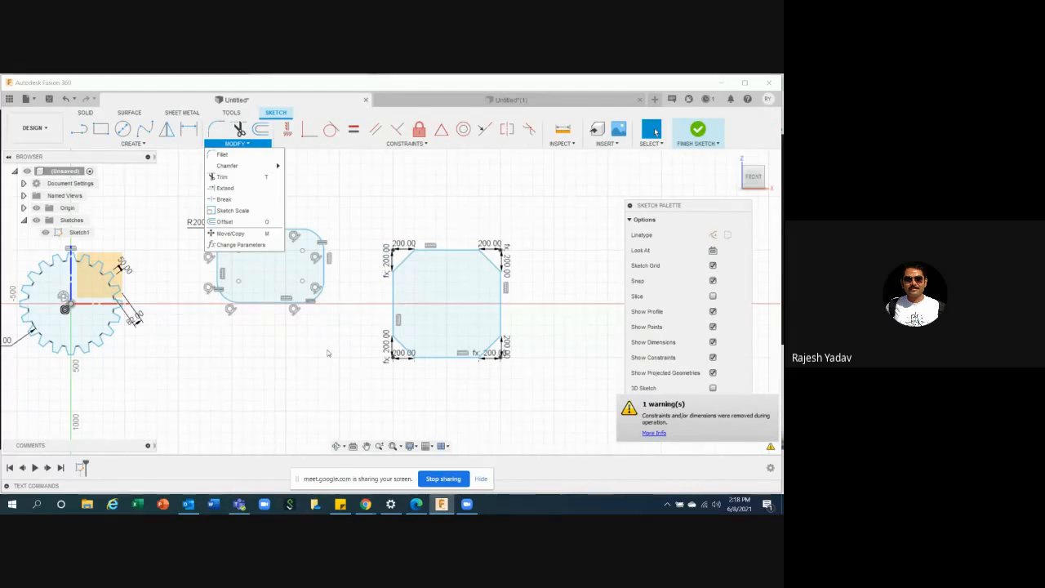
click(233, 179)
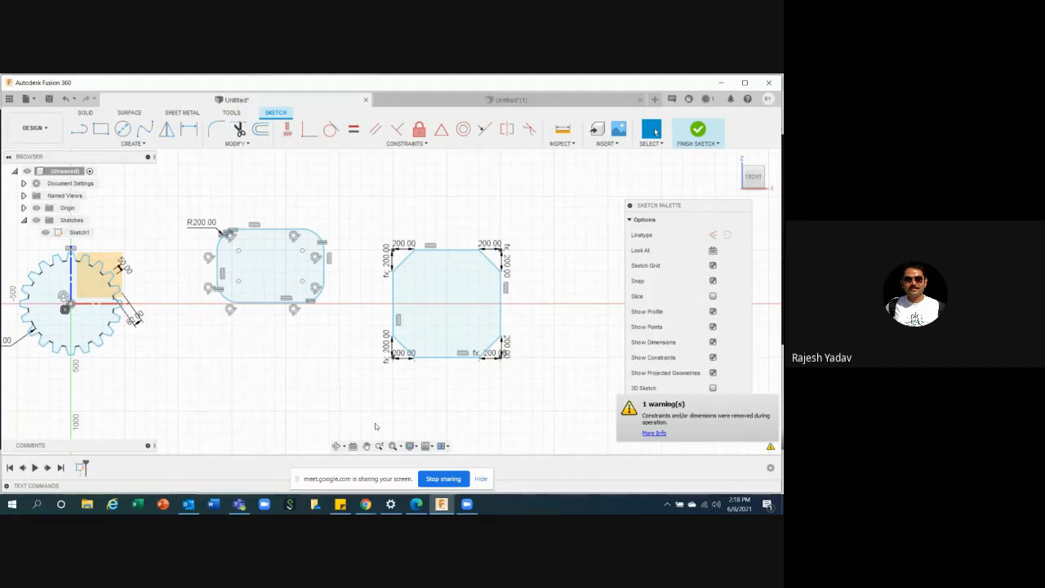
click(259, 245)
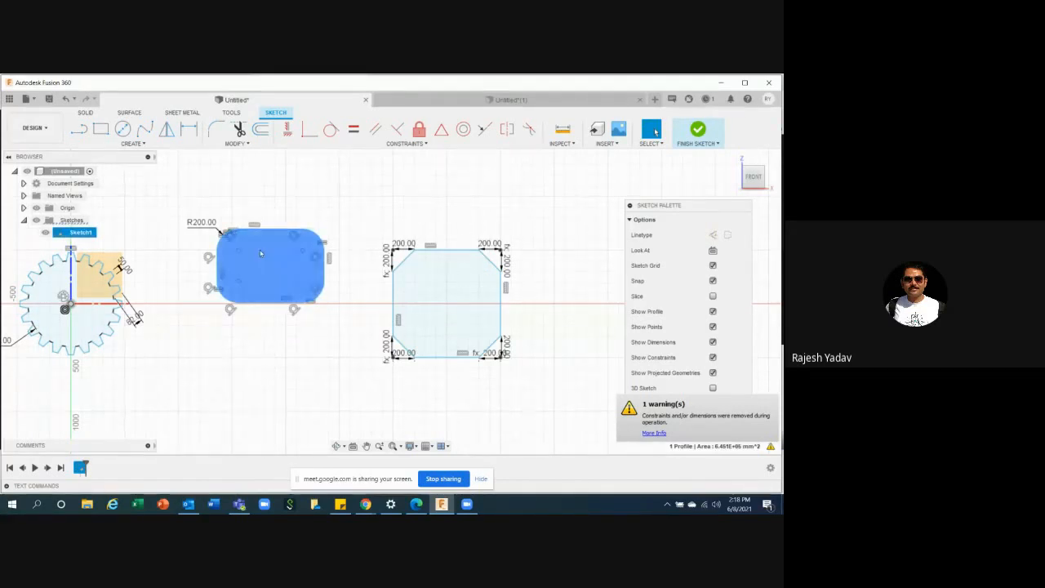
click(274, 356)
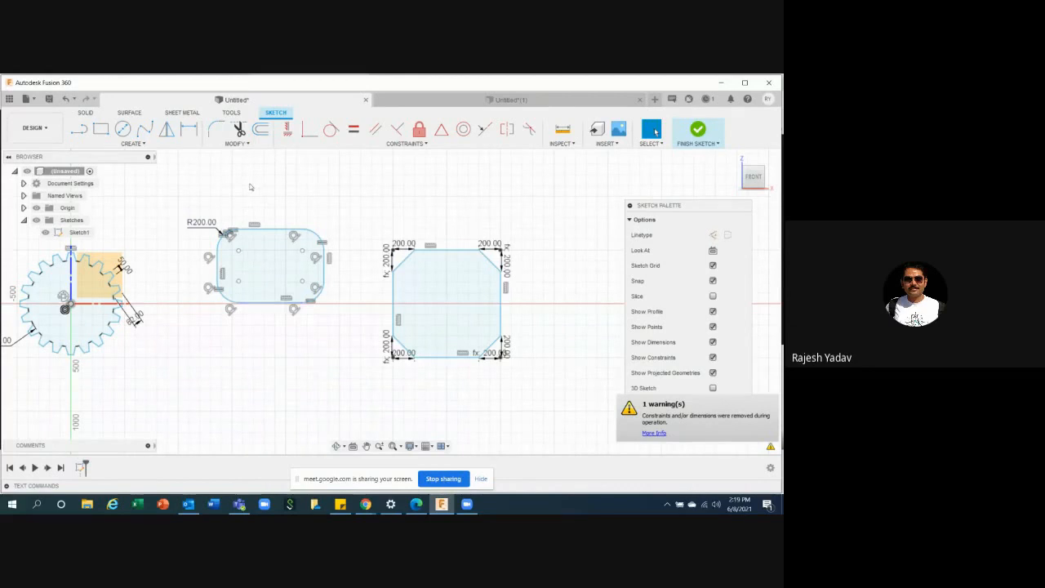
- Offset the filleted rectangle's outline inward by about 60.8 mm with chain selection on
click(260, 129)
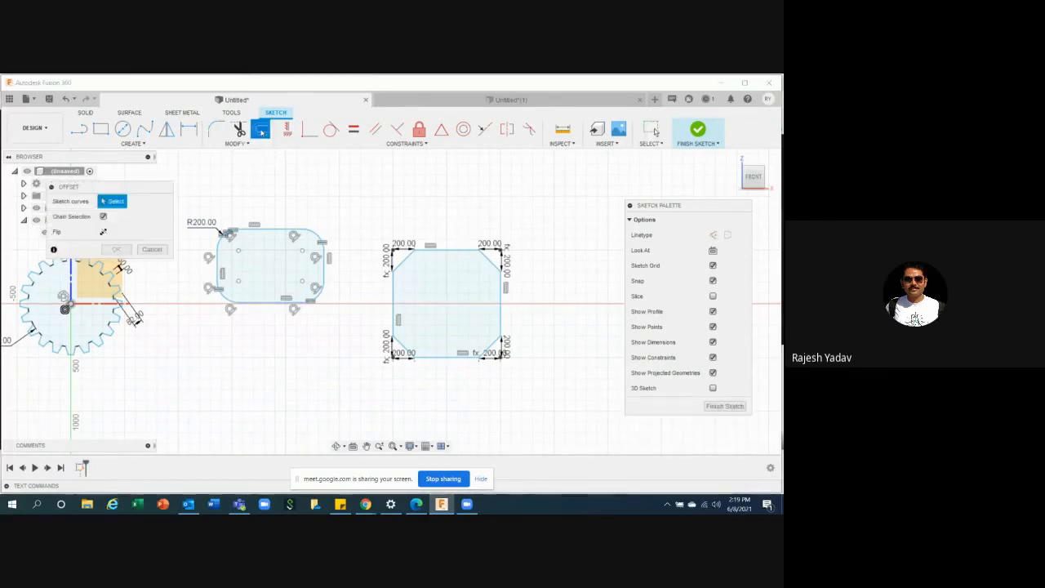
click(262, 232)
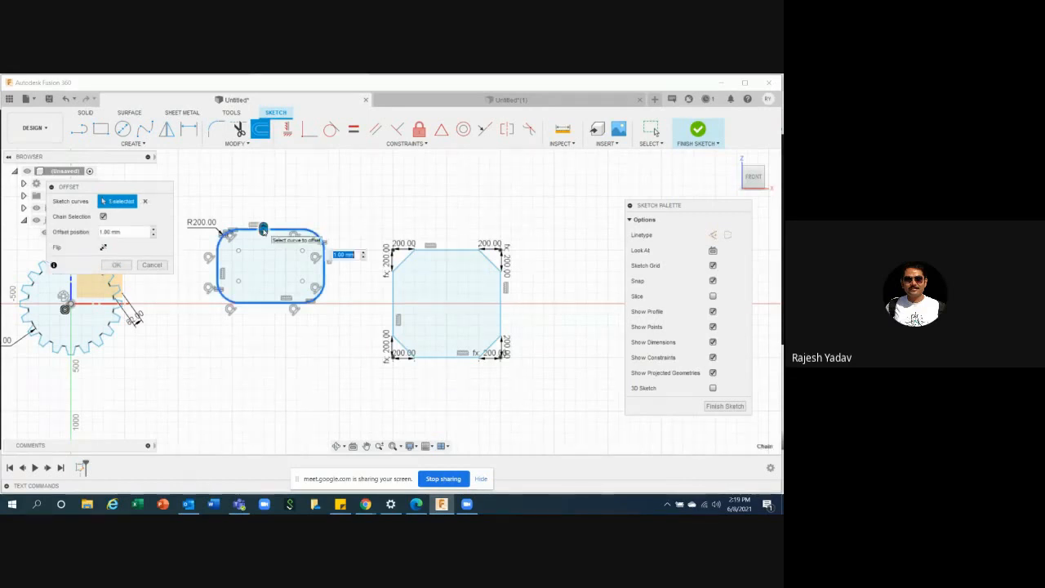
drag(263, 232, 257, 336)
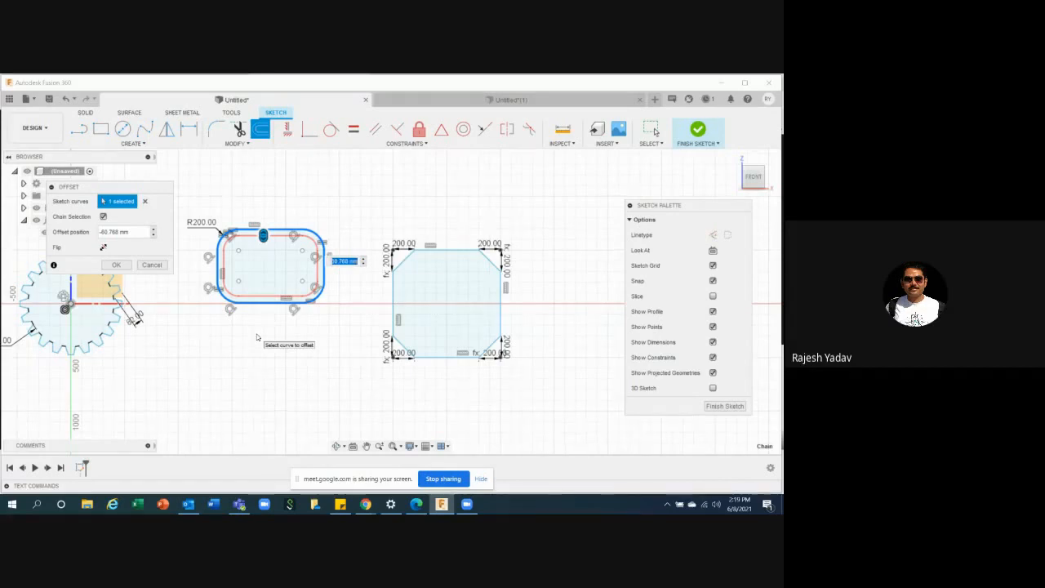
click(104, 247)
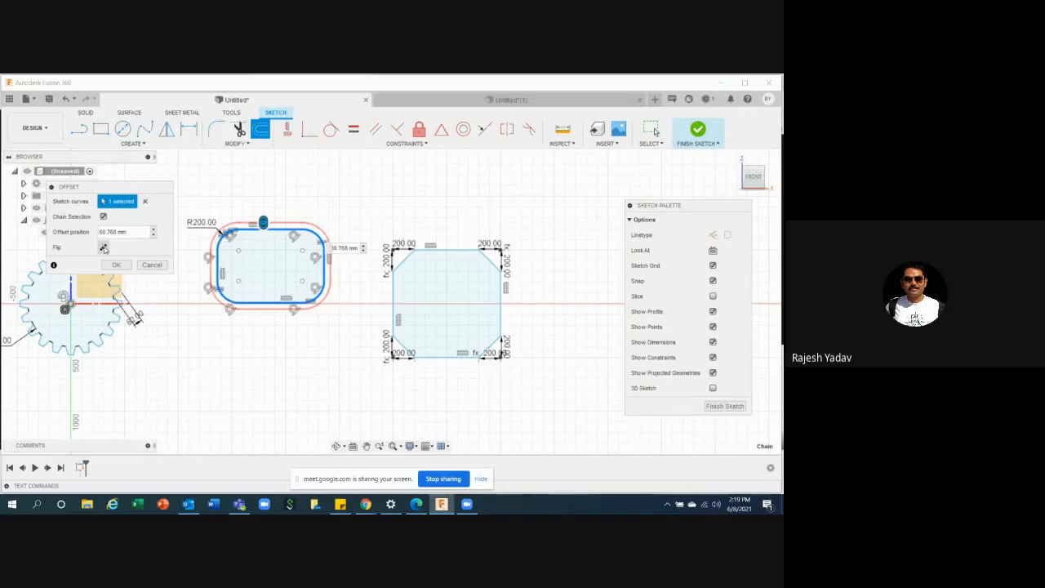
click(104, 247)
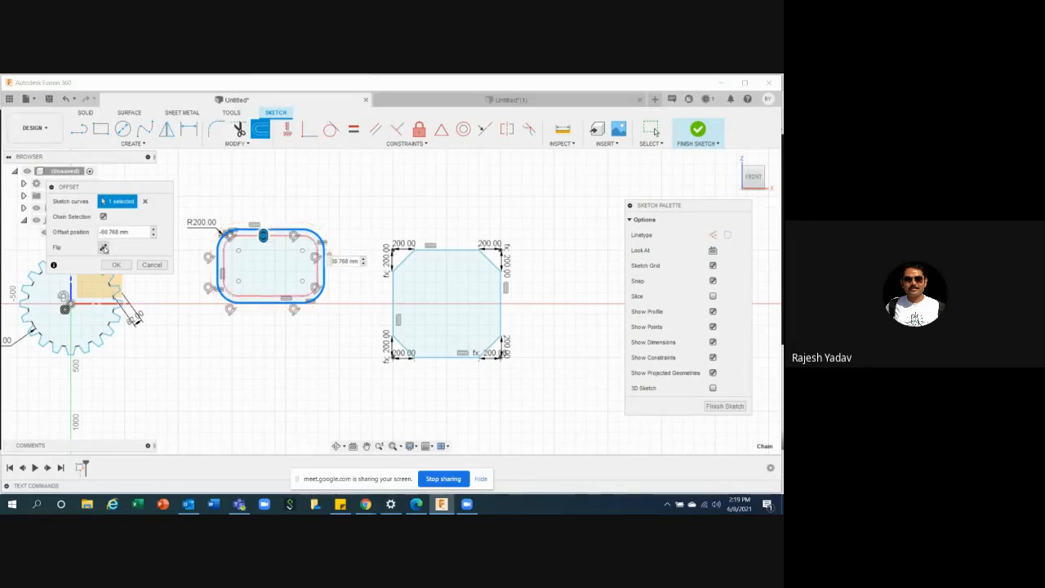
click(104, 247)
click(104, 247)
click(116, 265)
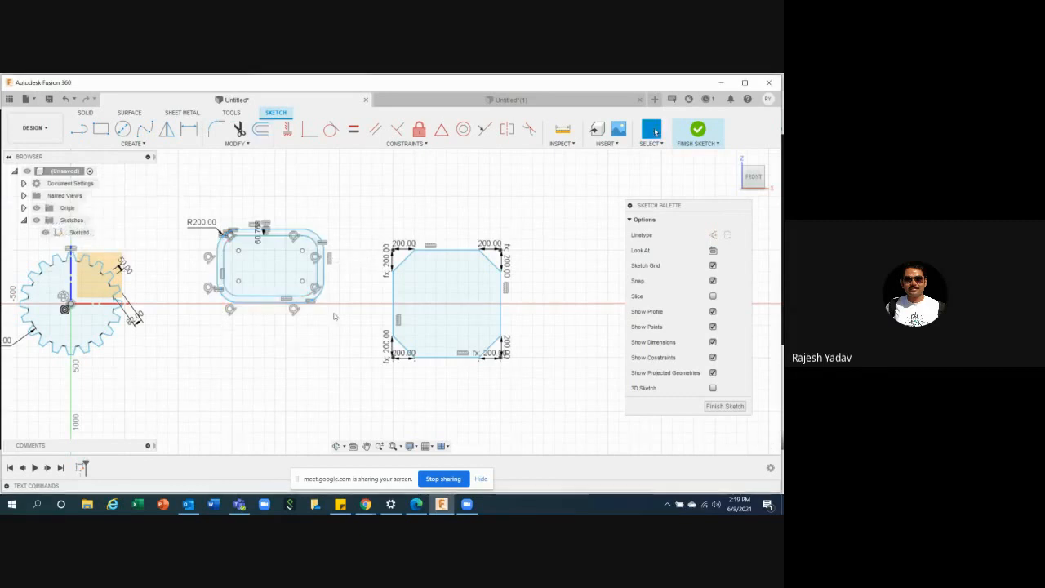
- Select the filleted rectangle's outer ring and inner profile in turn to inspect the regions made by the offset
scroll(333, 292, down, 2)
scroll(310, 281, up, 4)
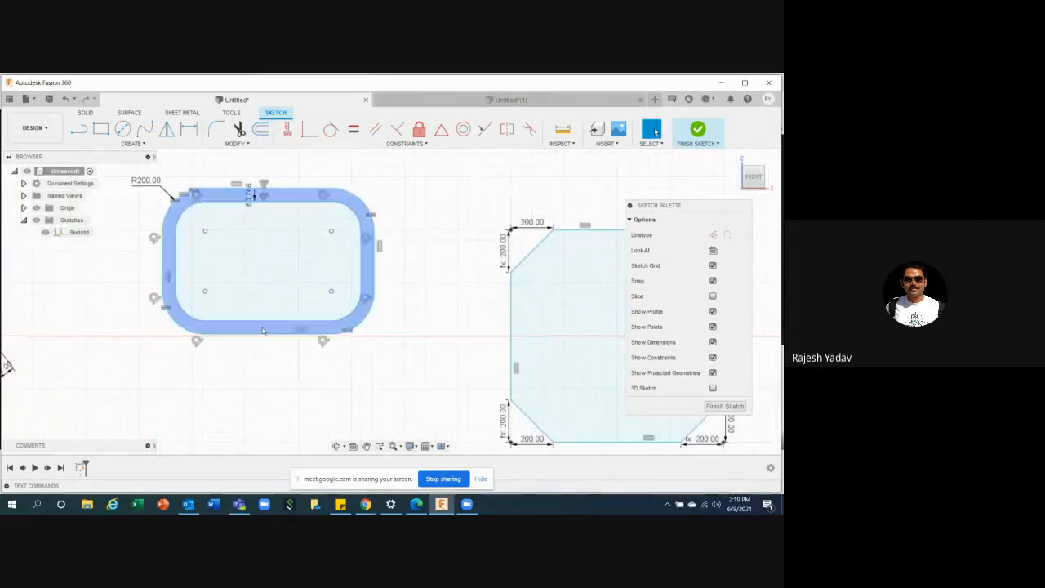
click(263, 330)
scroll(221, 318, down, 2)
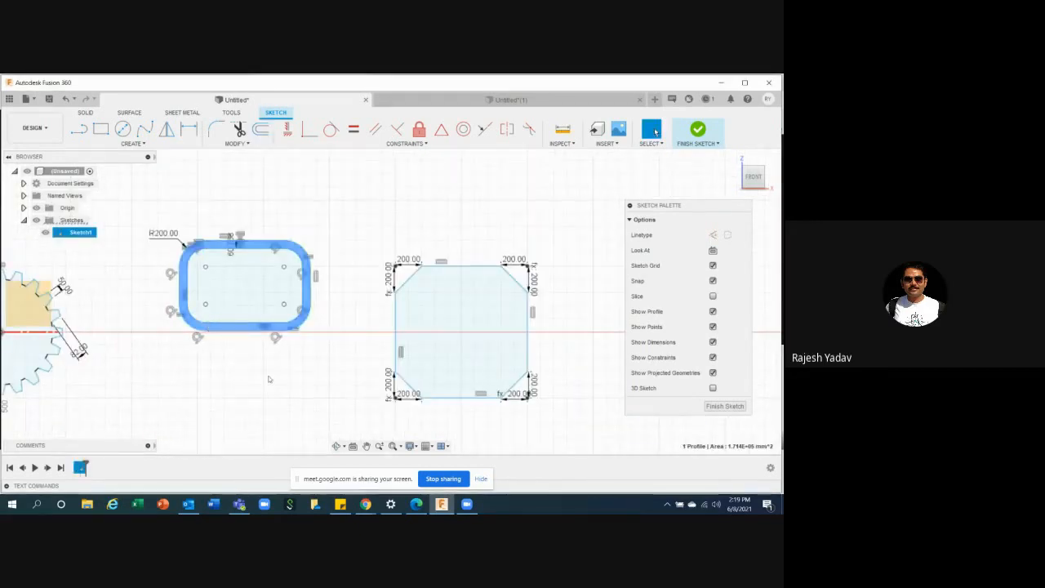
click(233, 328)
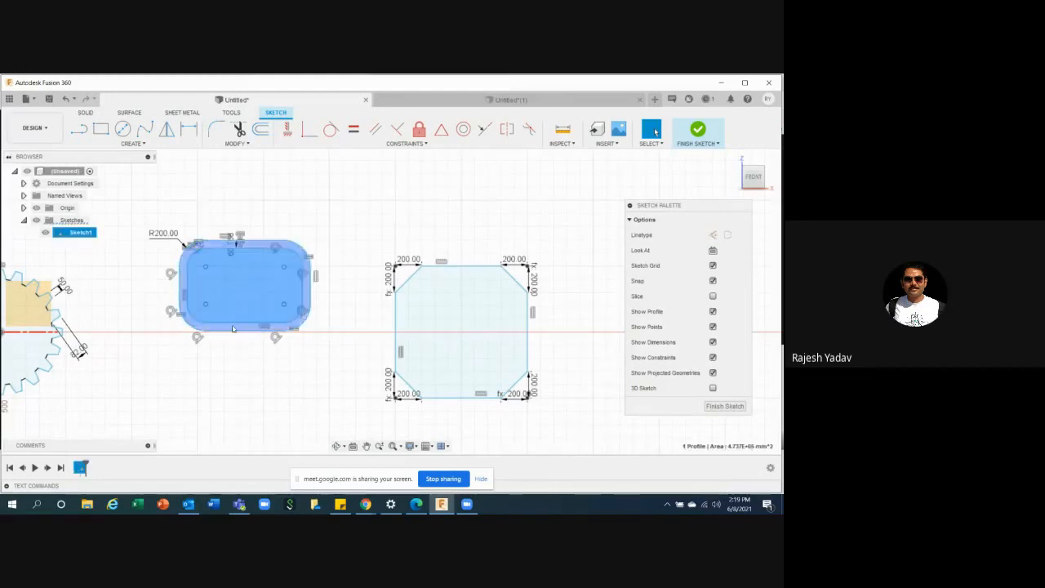
click(240, 367)
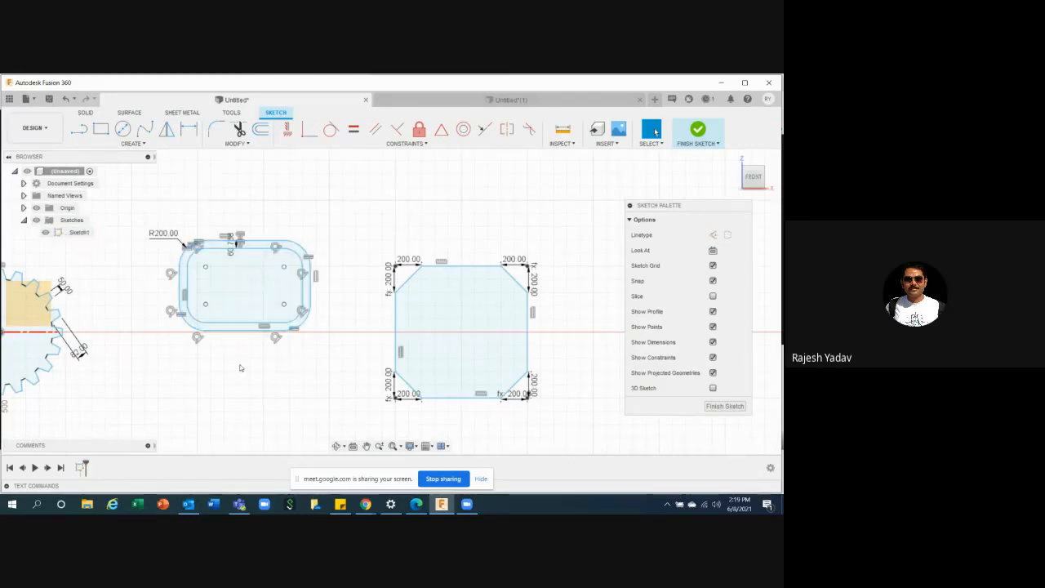
- Offset the chamfered square's outline outward by about 135.8 mm with chain selection on
scroll(286, 380, down, 4)
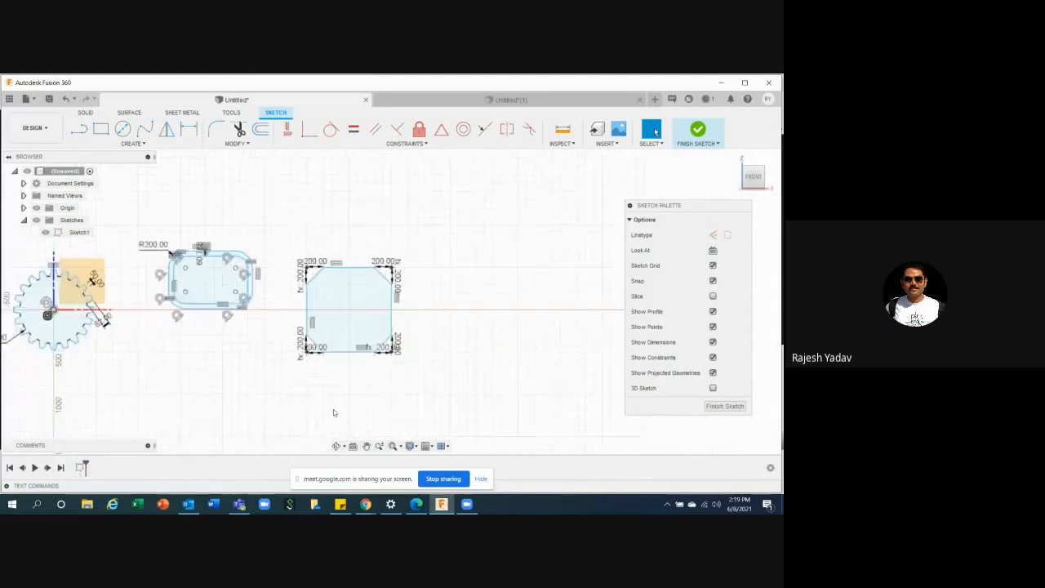
scroll(408, 302, up, 3)
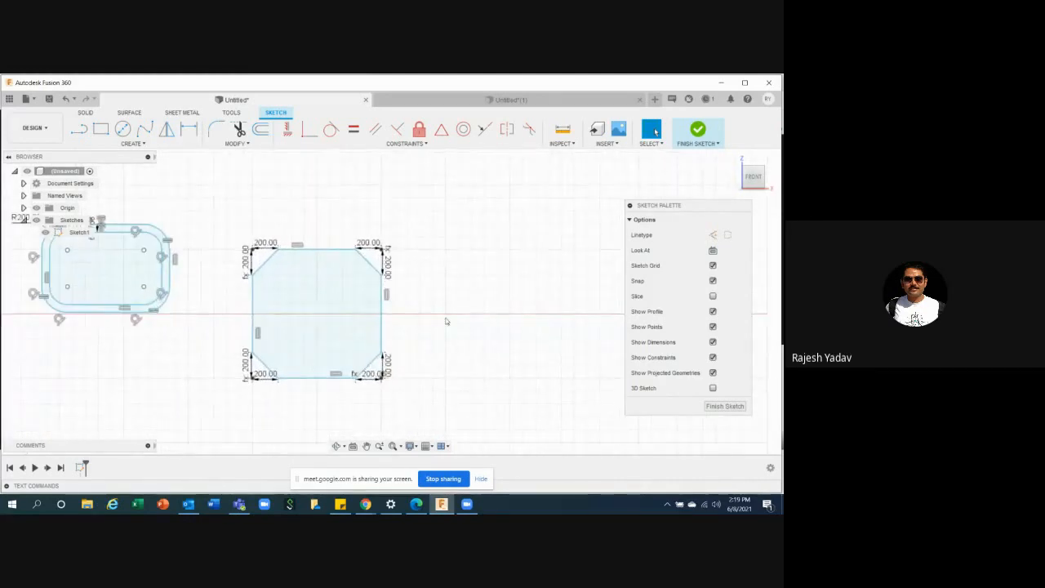
click(261, 129)
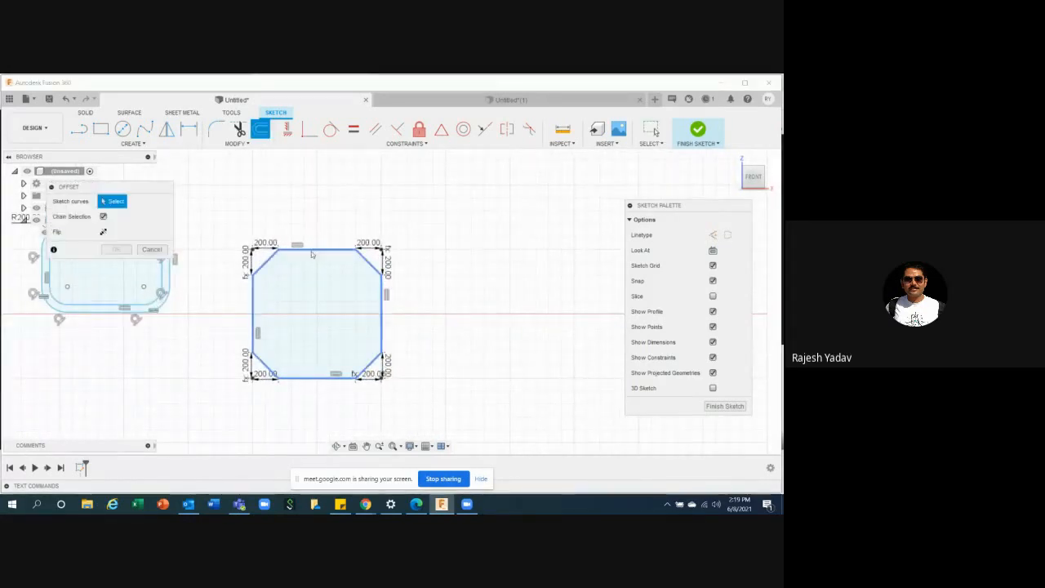
click(311, 250)
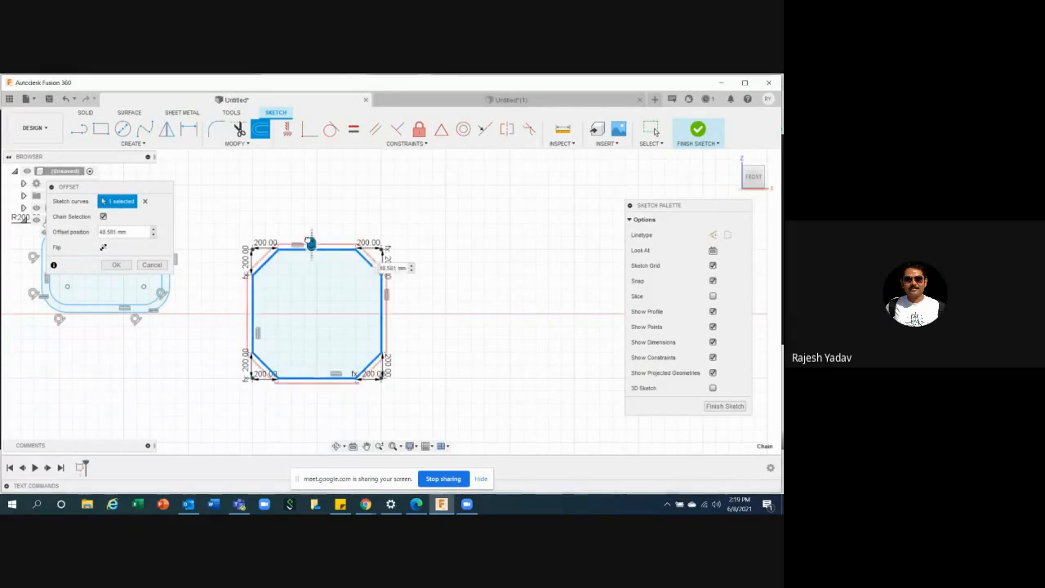
mouse_move(310, 243)
mouse_down()
mouse_move(311, 218)
mouse_move(311, 232)
mouse_up()
click(116, 265)
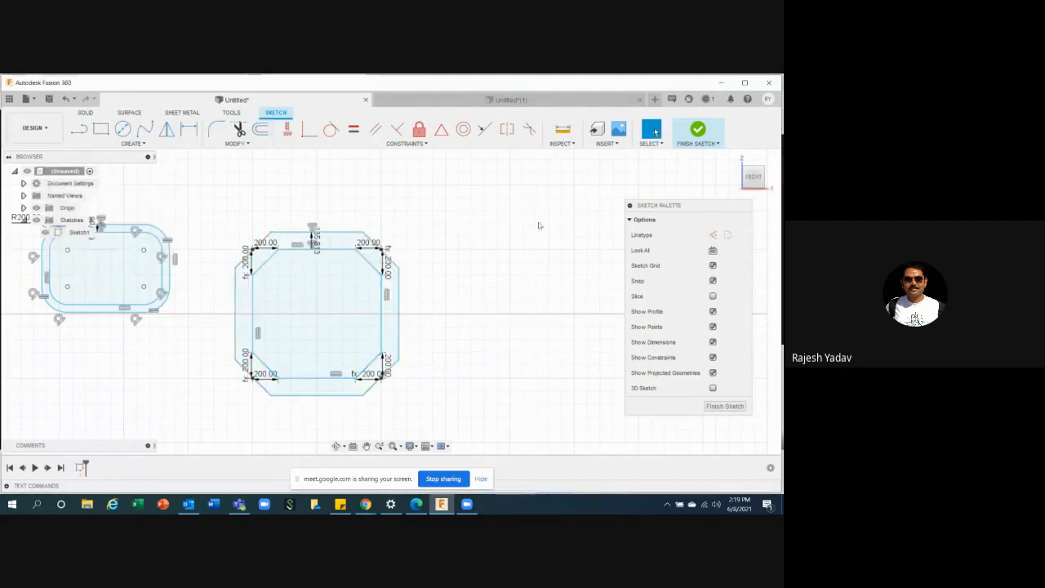
- Select the ring profile around the chamfered square and finish the sketch
scroll(499, 339, down, 2)
click(355, 349)
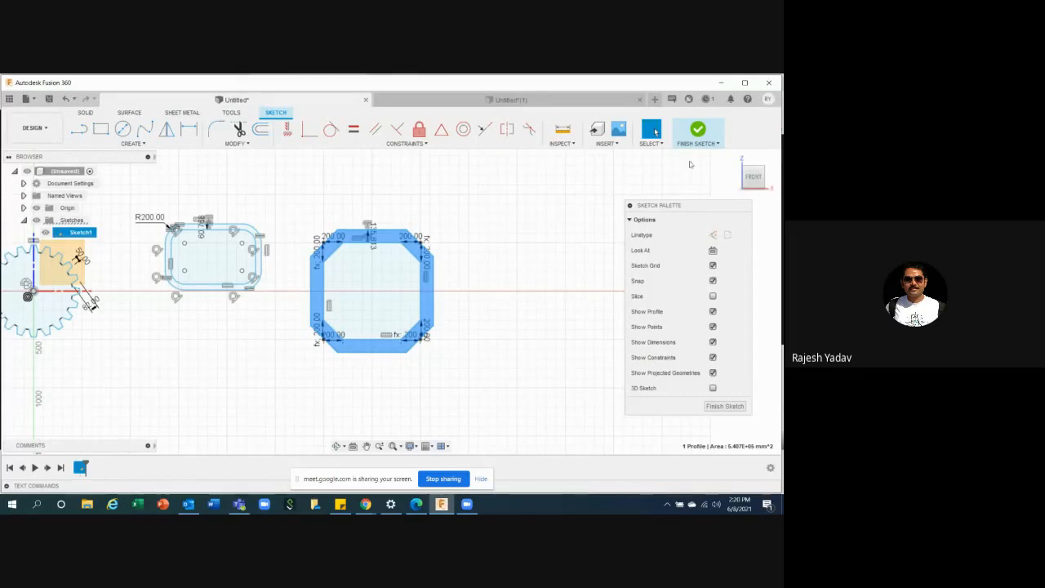
click(698, 131)
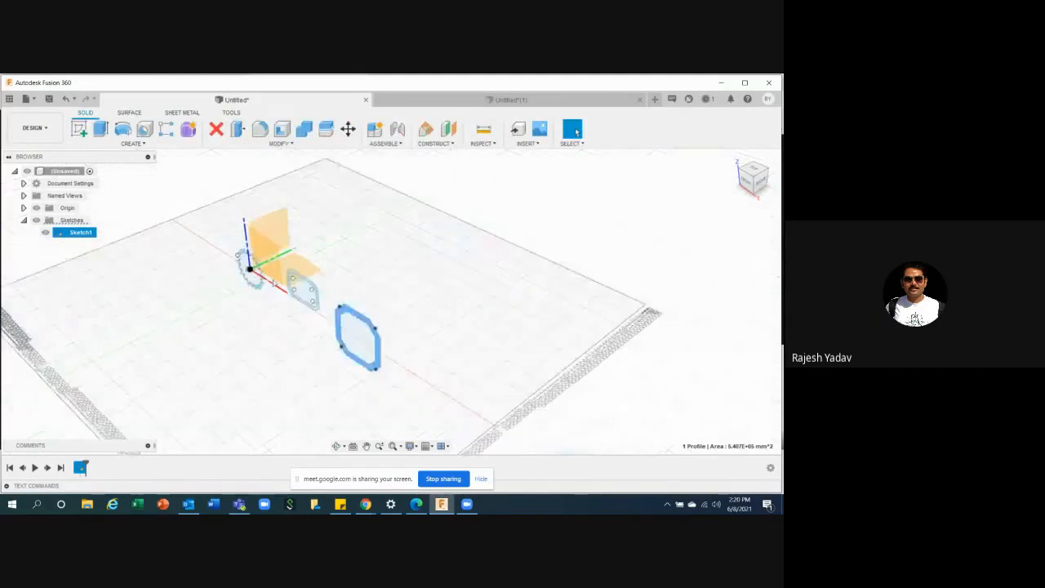
- Examine the offset shapes in the 3D view by selecting the chamfered square's inner and ring profiles and the filleted rectangle's ring
click(285, 351)
scroll(255, 309, up, 3)
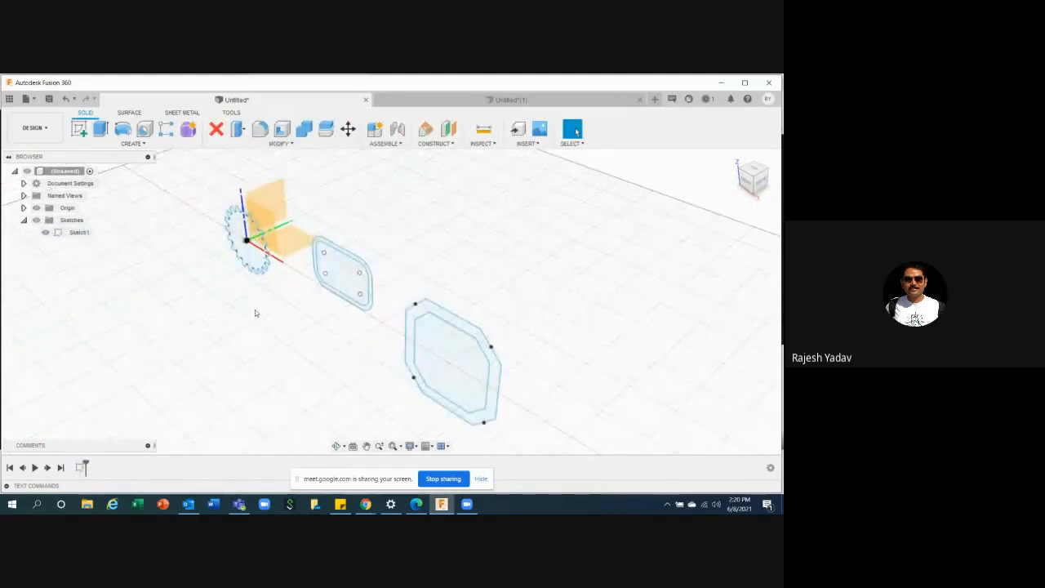
scroll(255, 313, up, 2)
click(499, 340)
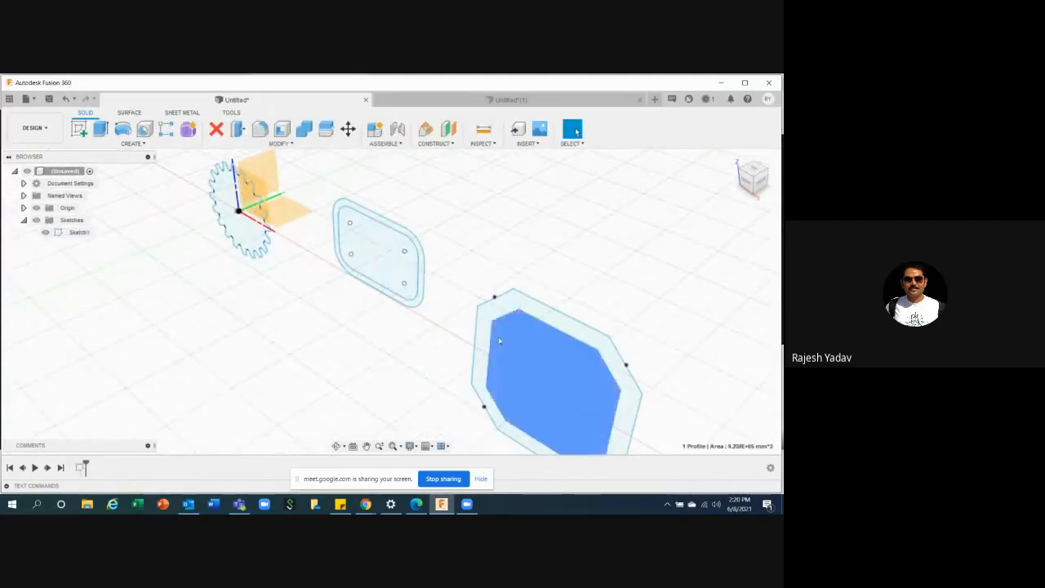
click(485, 339)
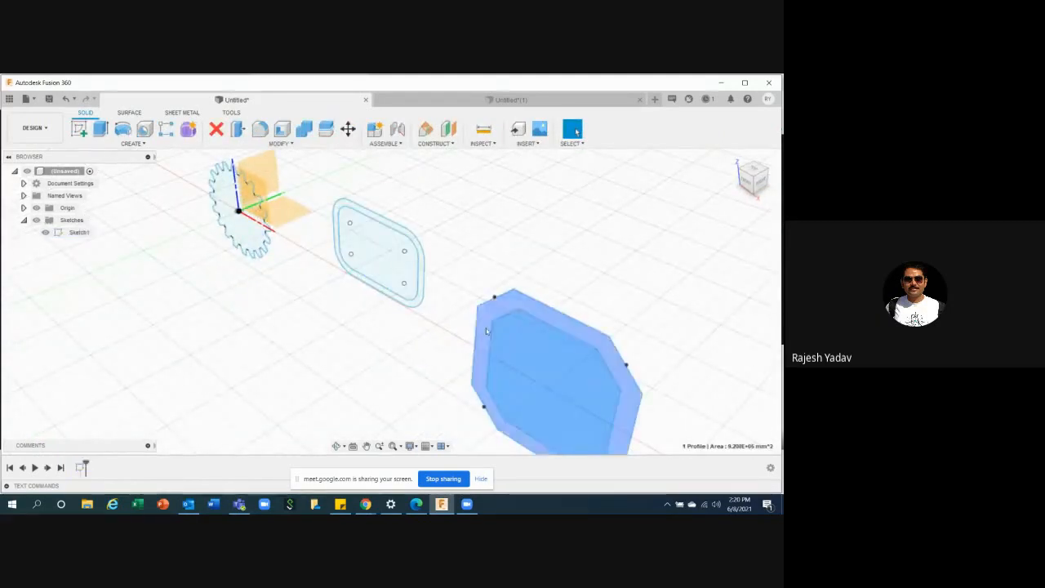
click(416, 303)
shift+middle_drag(354, 338, 382, 389)
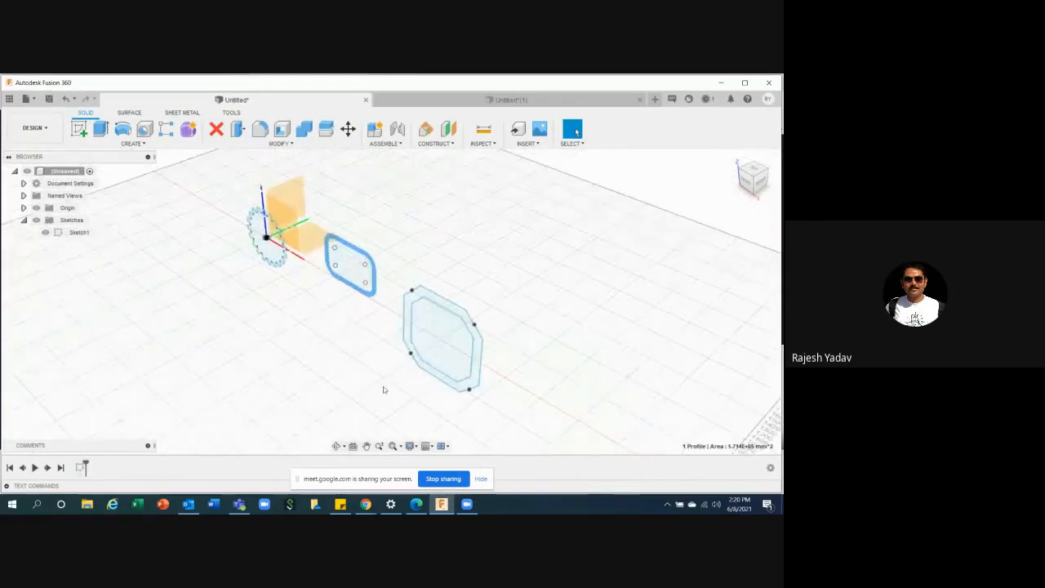
click(471, 383)
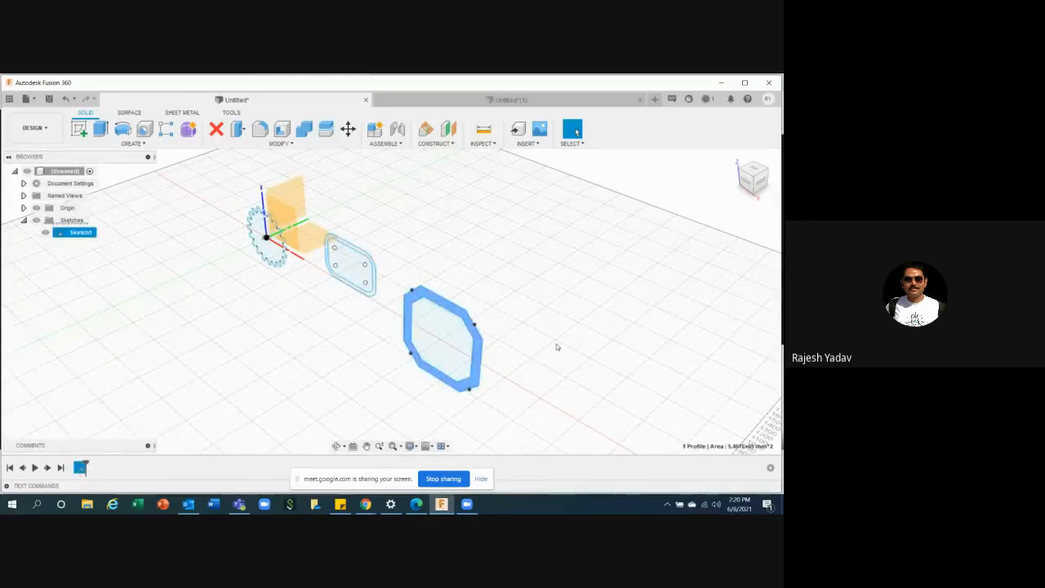
scroll(557, 347, down, 2)
scroll(558, 347, up, 1)
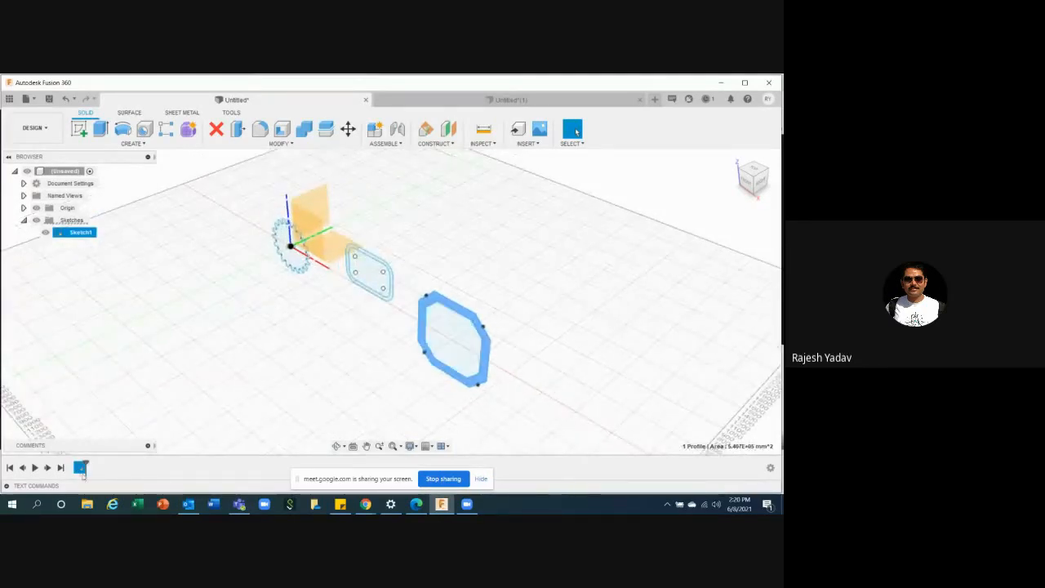
click(273, 395)
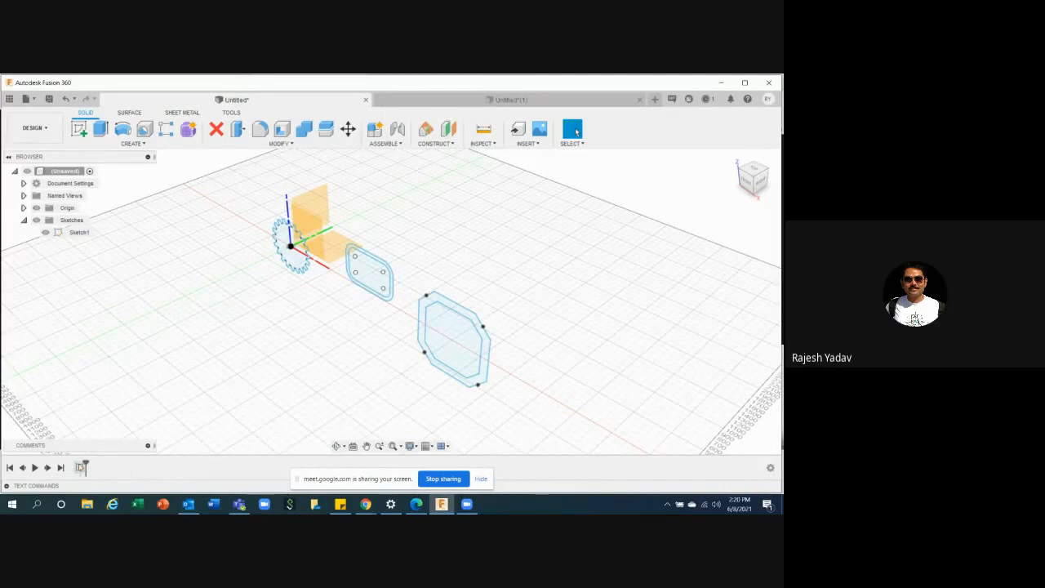
- Reopen the sketch containing the gear and the two offset shapes for editing
double_click(80, 468)
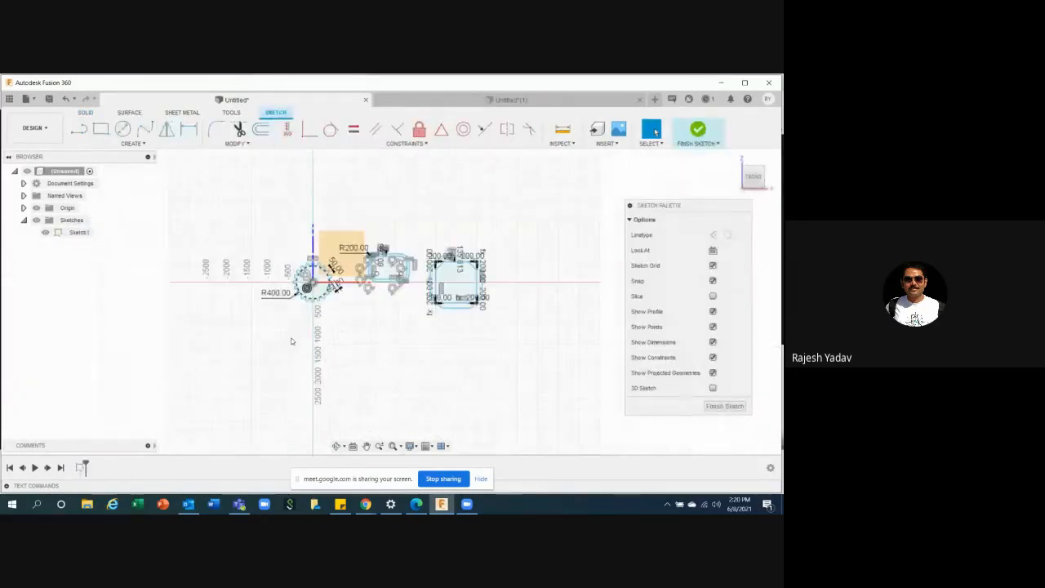
scroll(381, 262, down, 2)
scroll(506, 288, up, 3)
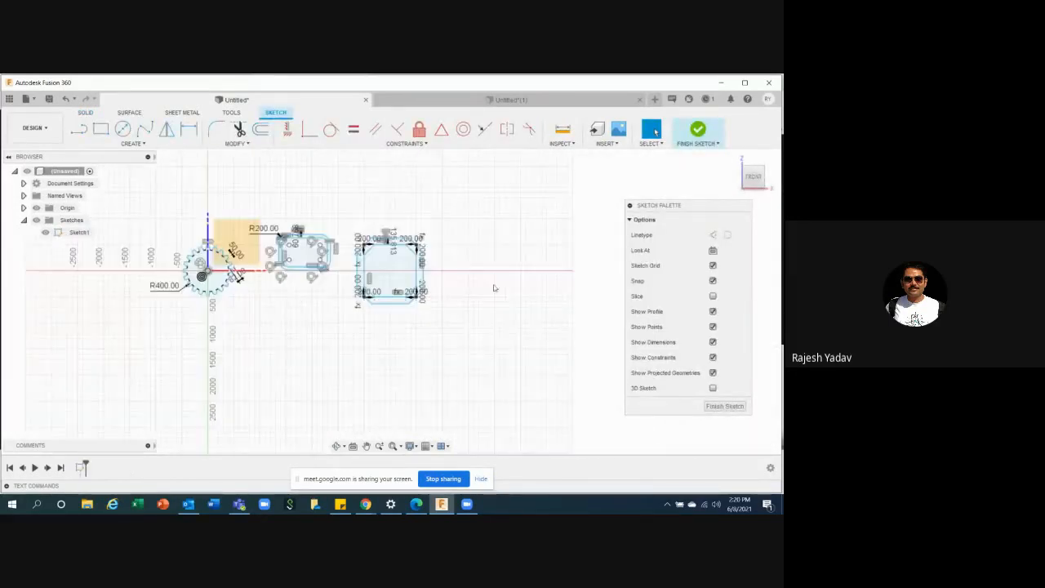
scroll(478, 298, up, 2)
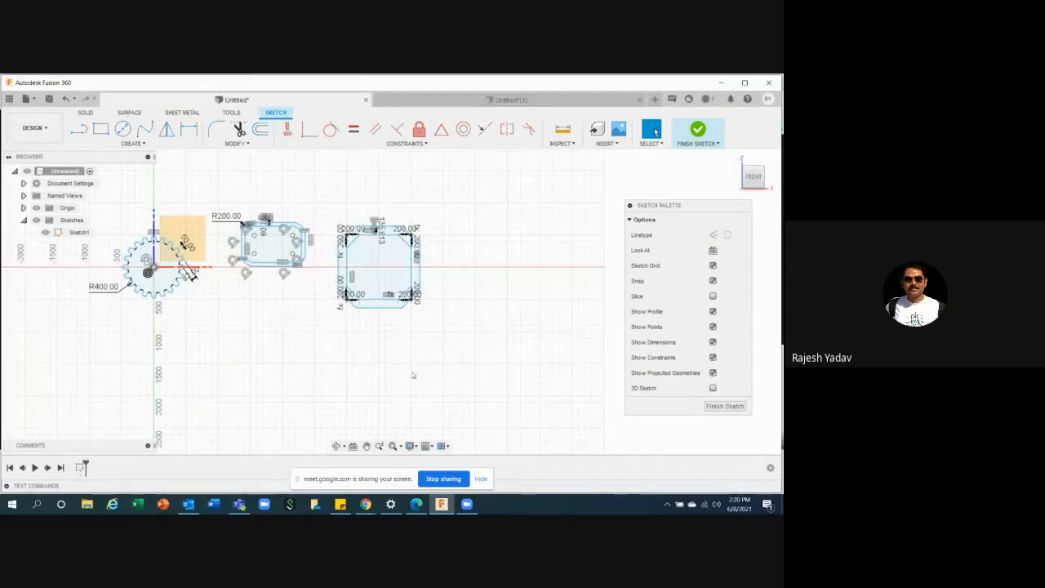
click(767, 505)
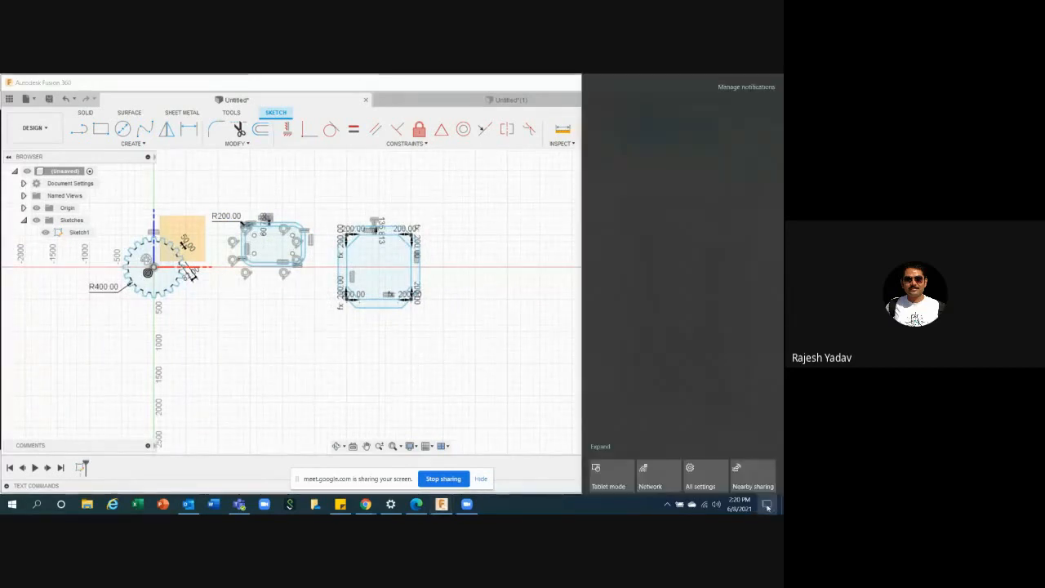
click(766, 109)
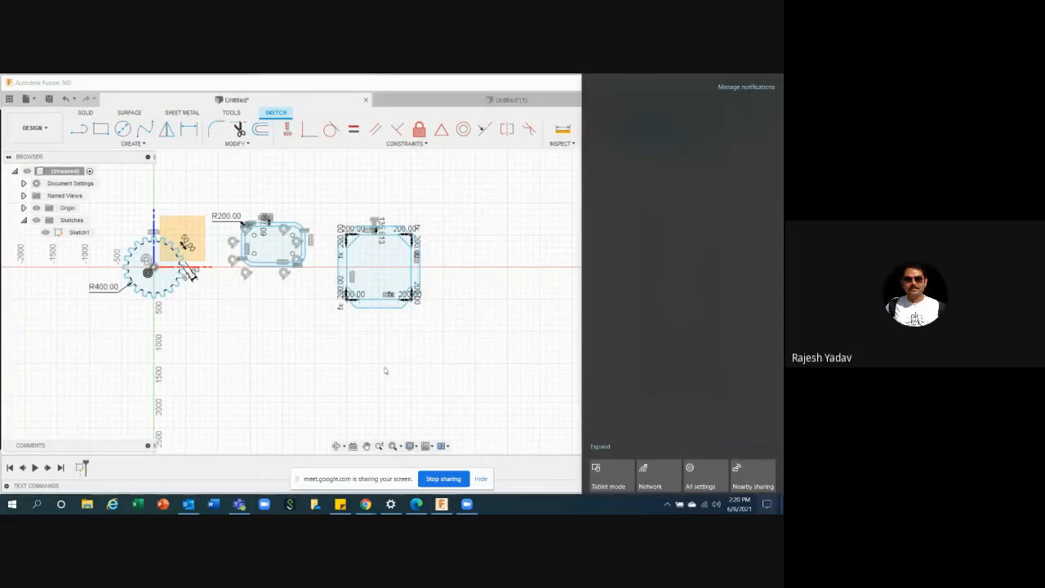
- Sketch two separate lines below the existing shapes: a nearly horizontal one about 1400 mm long and a steep one to its right
click(384, 369)
scroll(298, 299, down, 2)
scroll(268, 354, up, 1)
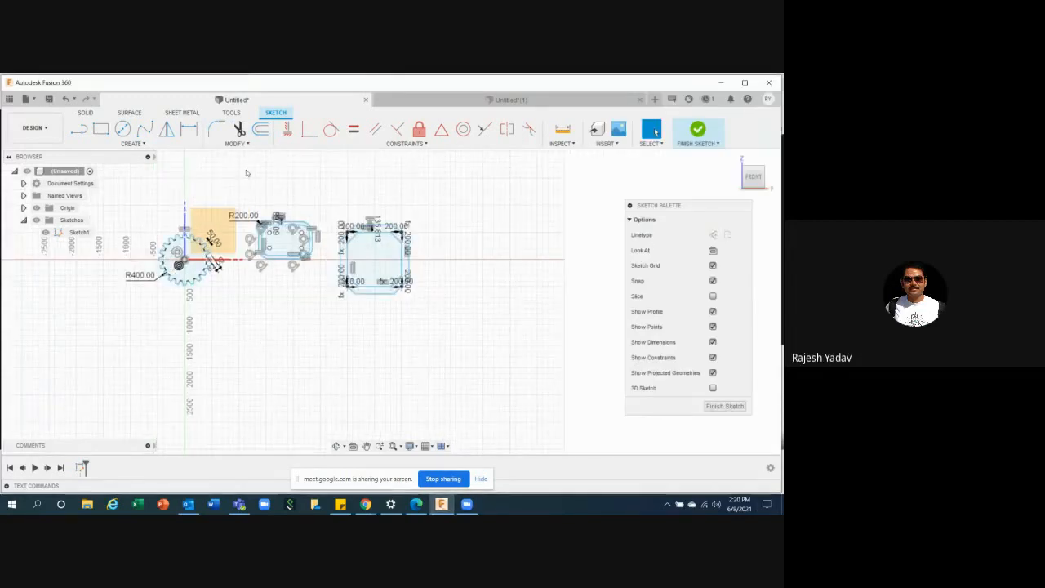
click(244, 144)
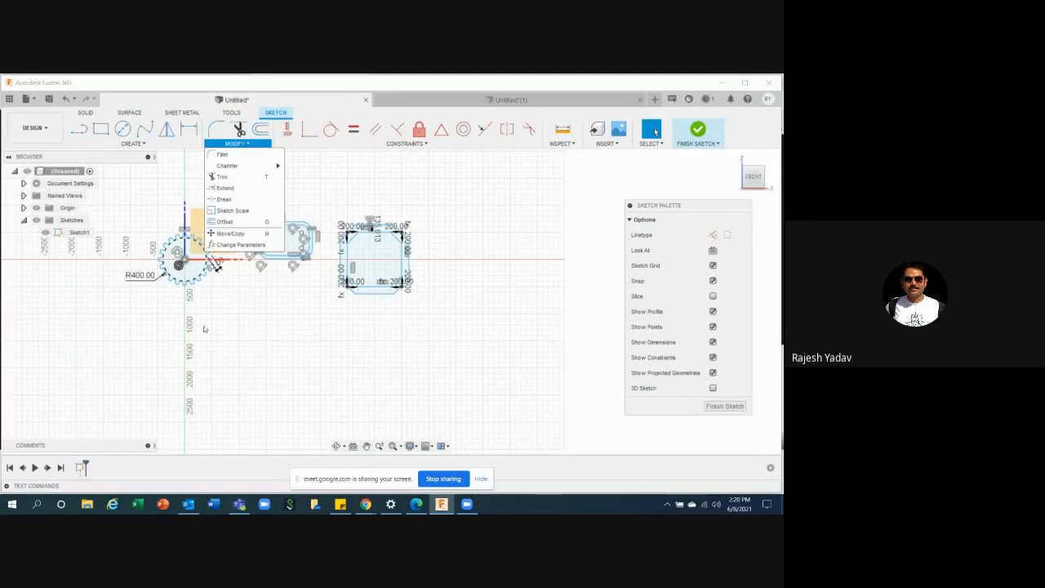
key(l)
click(249, 378)
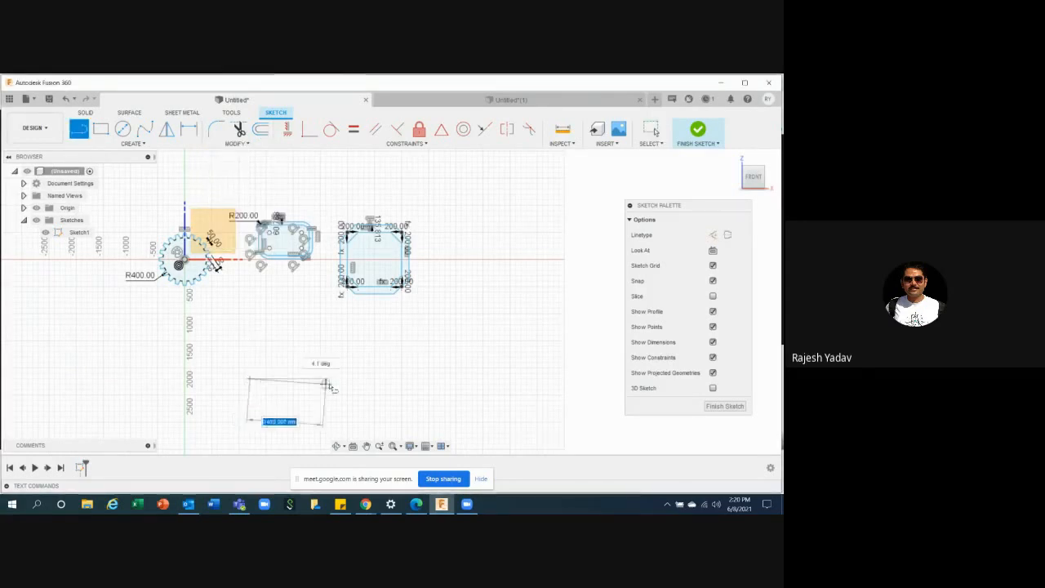
right_click(386, 378)
click(433, 379)
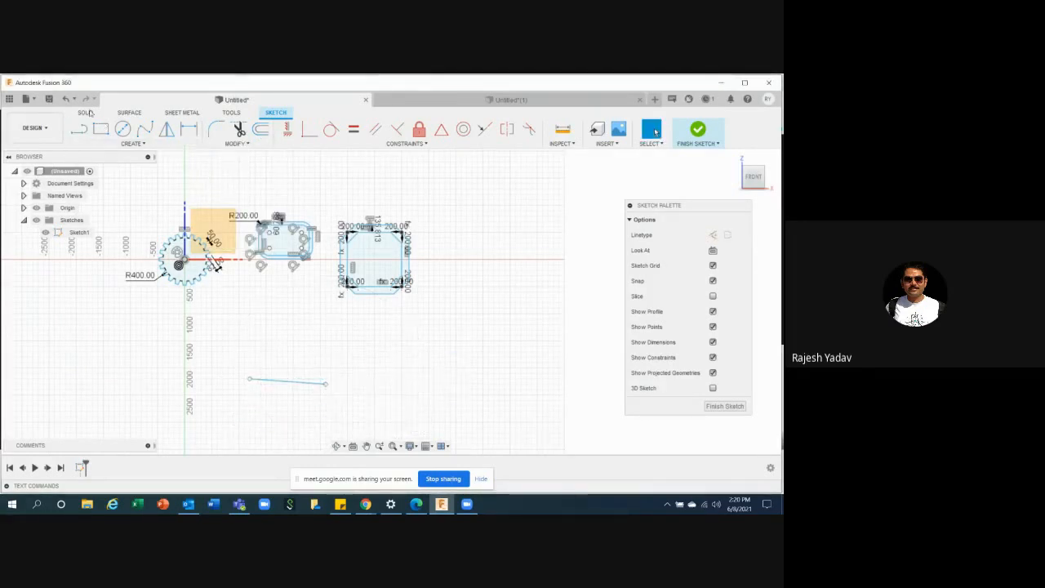
click(375, 338)
click(364, 416)
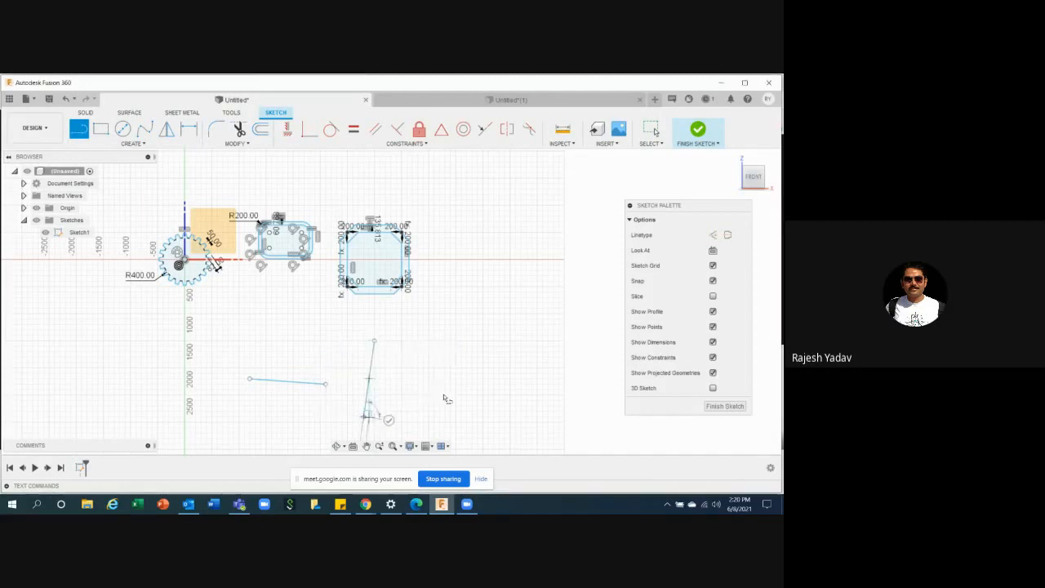
key(Escape)
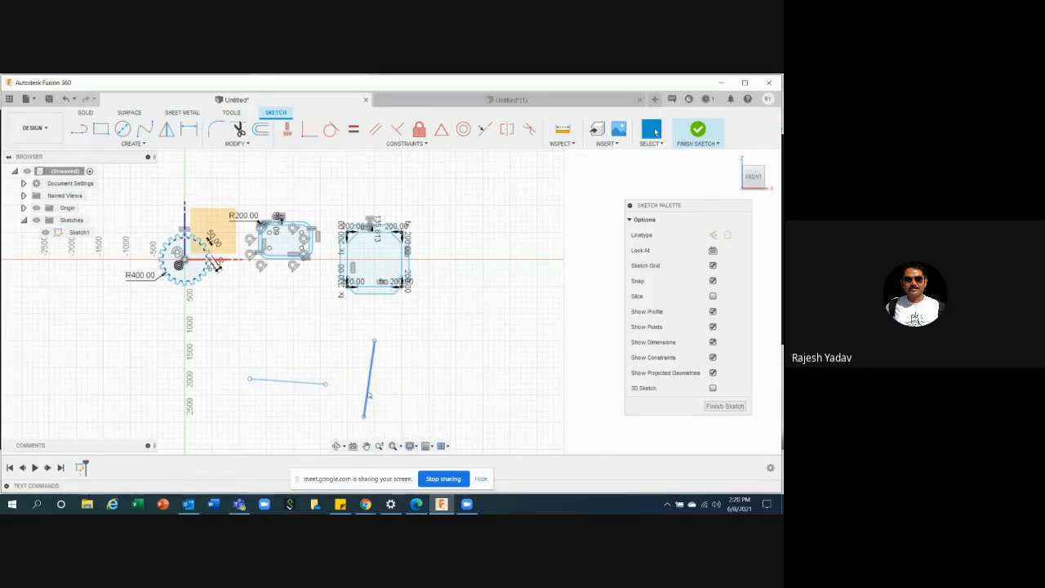
- Extend the nearly horizontal line to meet the steep line, and trim the steep line's portion below their junction
click(237, 144)
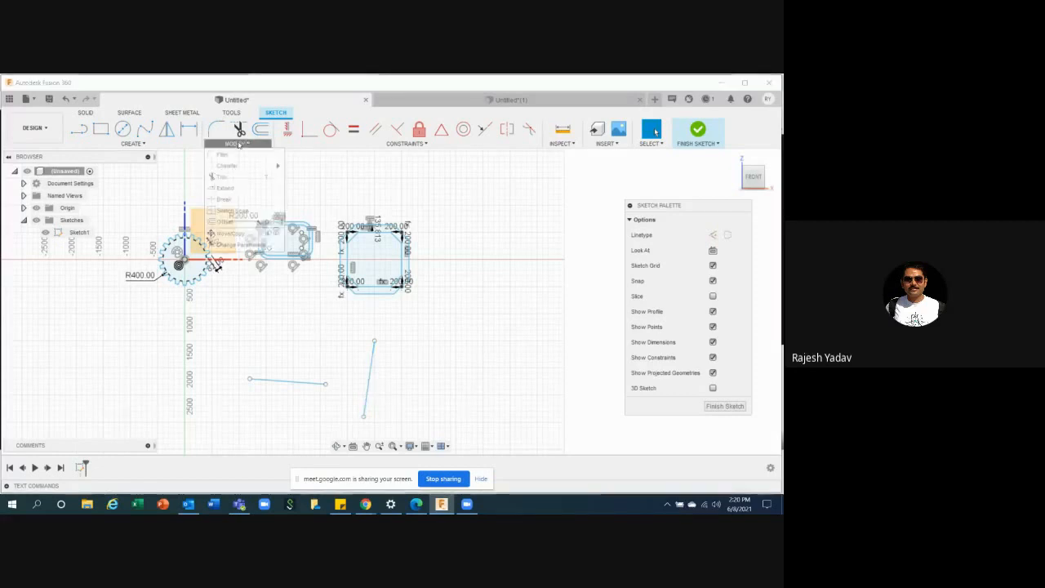
click(236, 187)
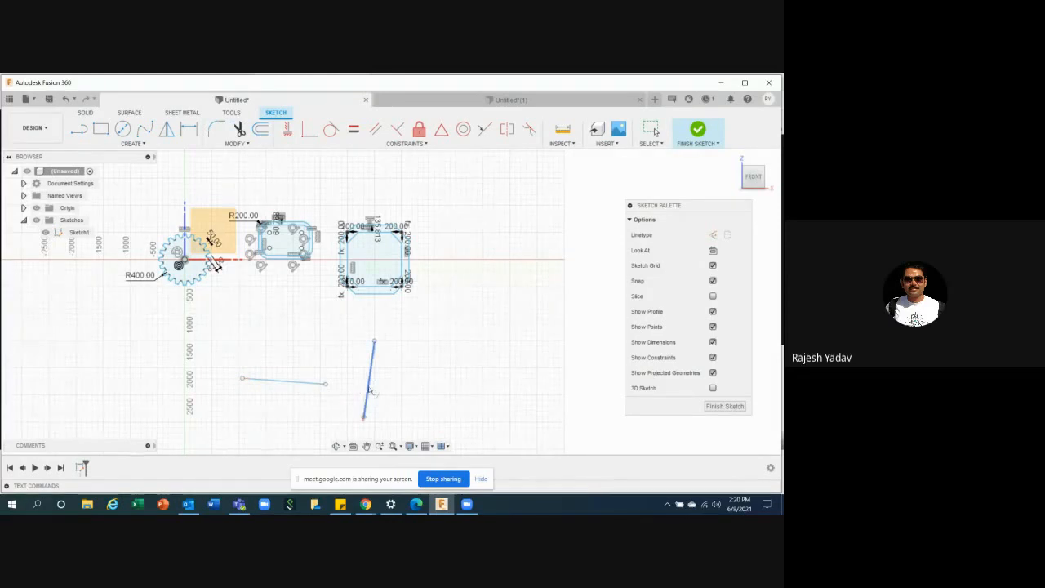
click(316, 388)
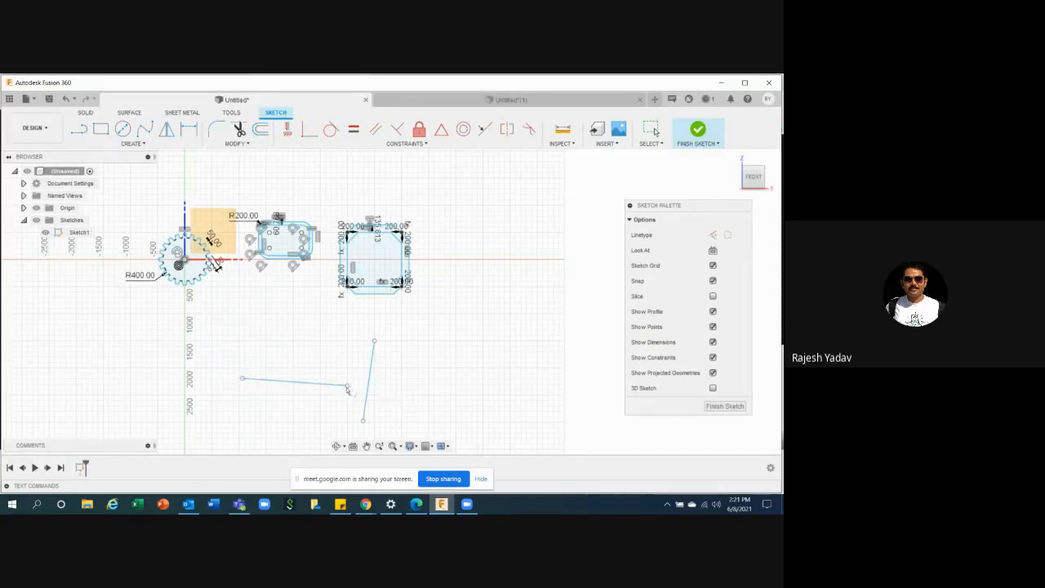
click(347, 389)
scroll(285, 433, up, 1)
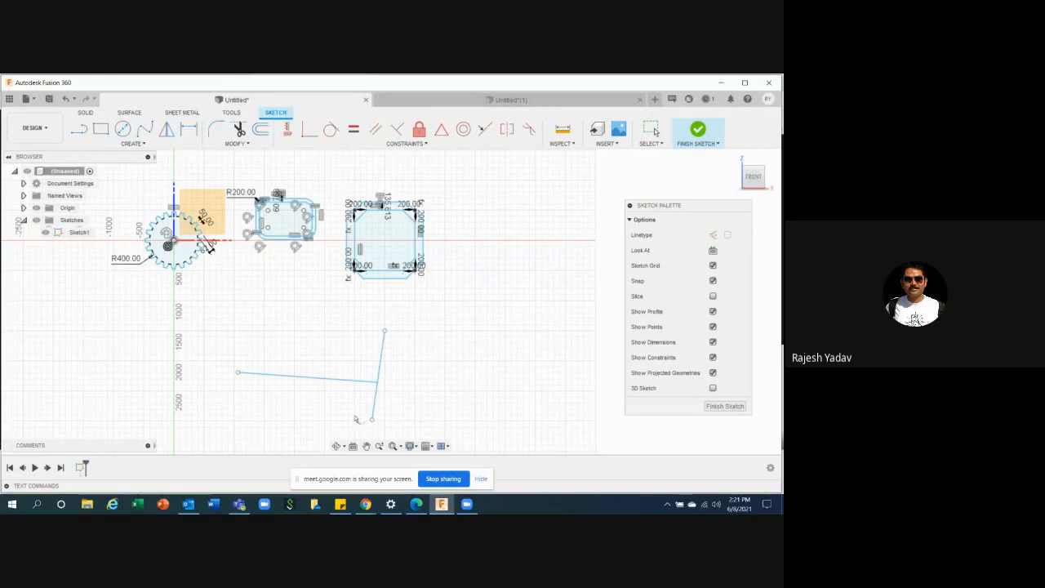
click(238, 129)
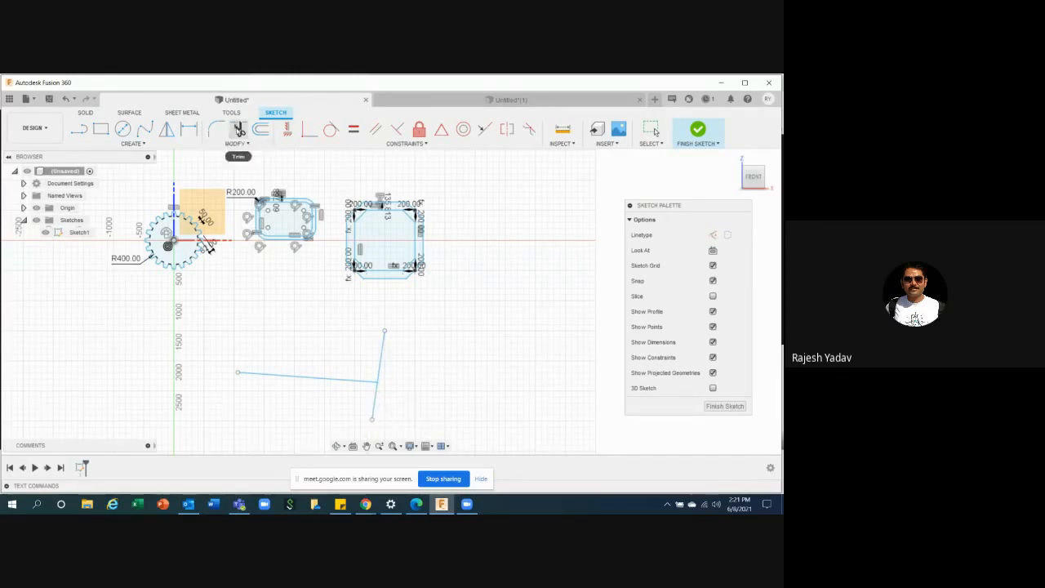
click(376, 412)
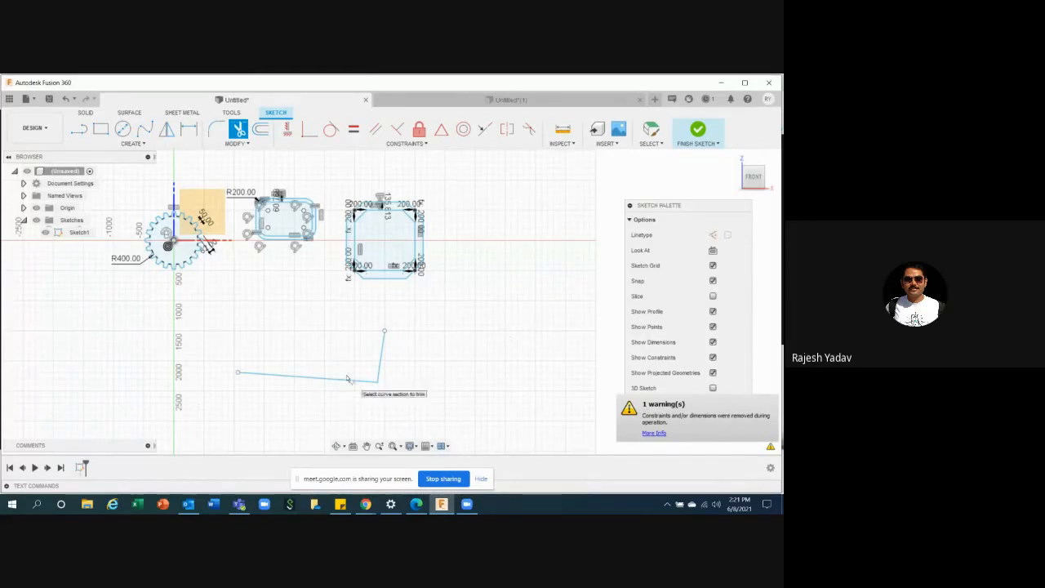
- Sketch another steep line crossing the nearly horizontal line left of the corner
click(238, 143)
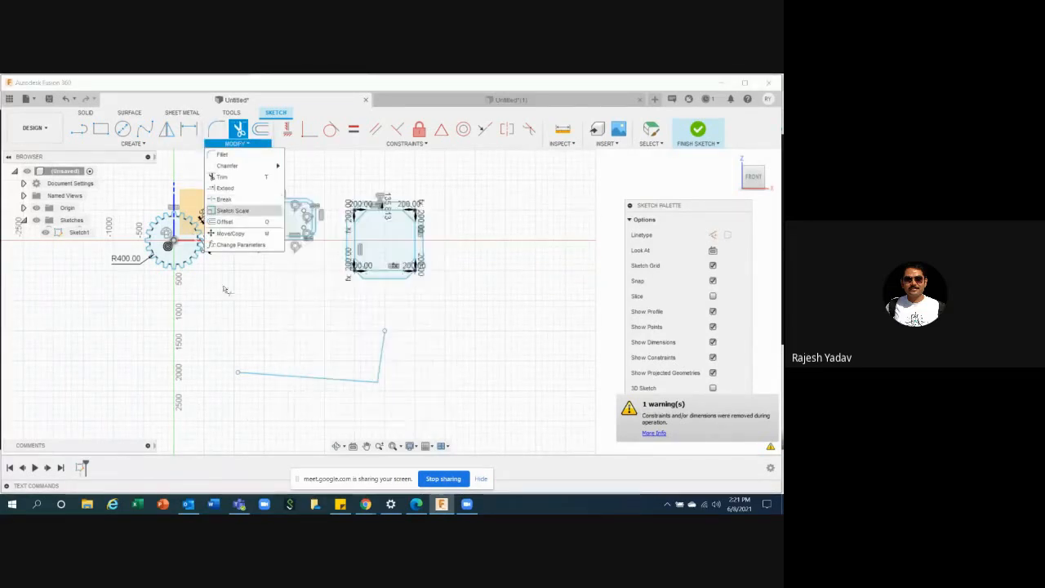
click(254, 202)
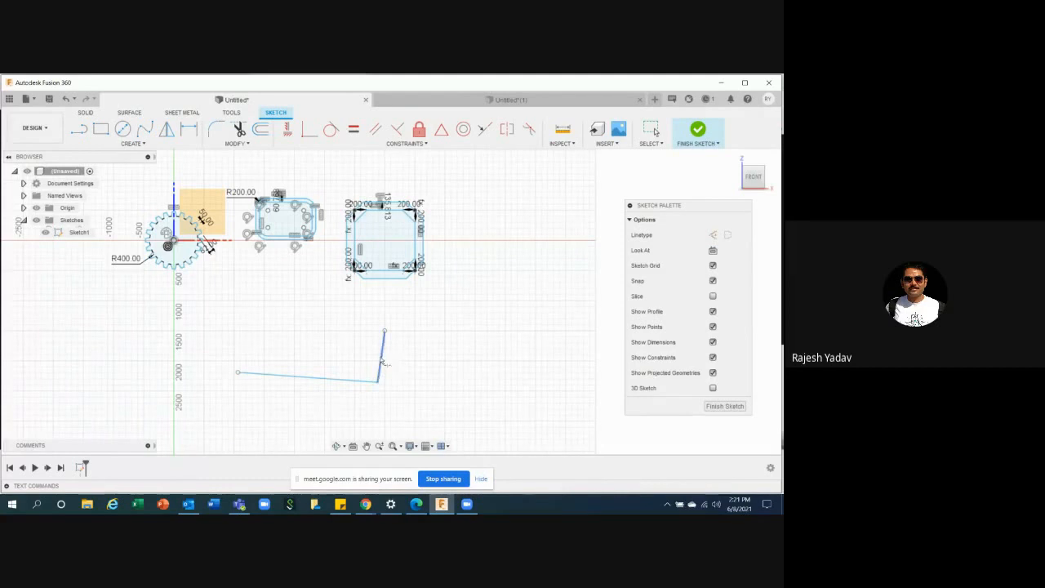
key(l)
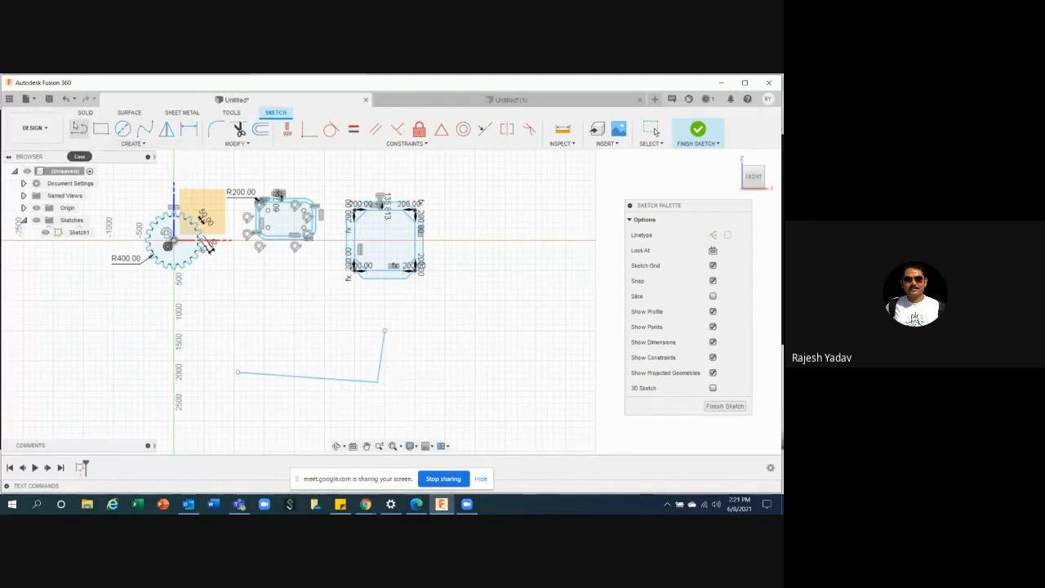
click(295, 336)
click(289, 421)
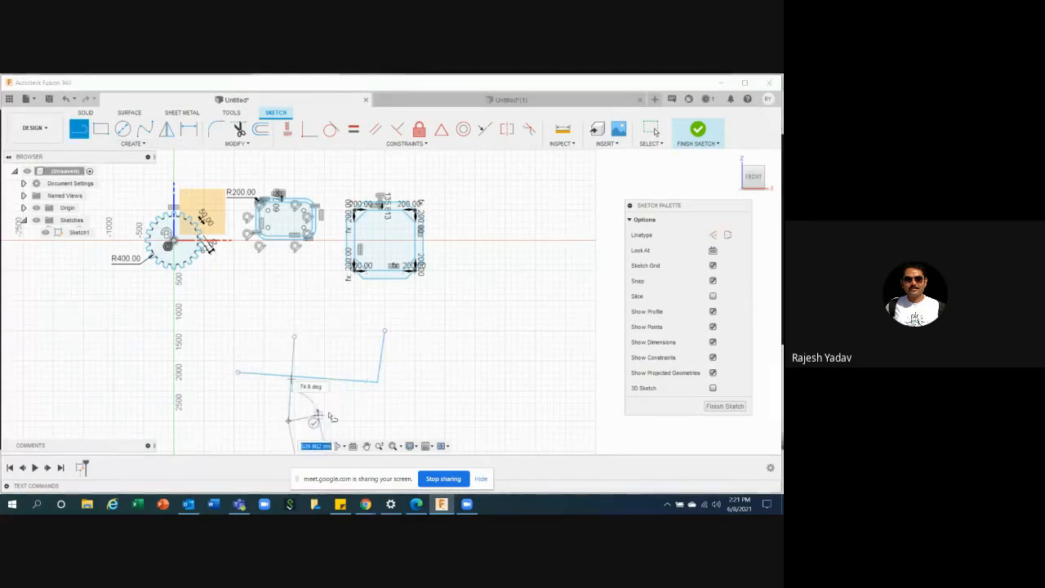
key(Escape)
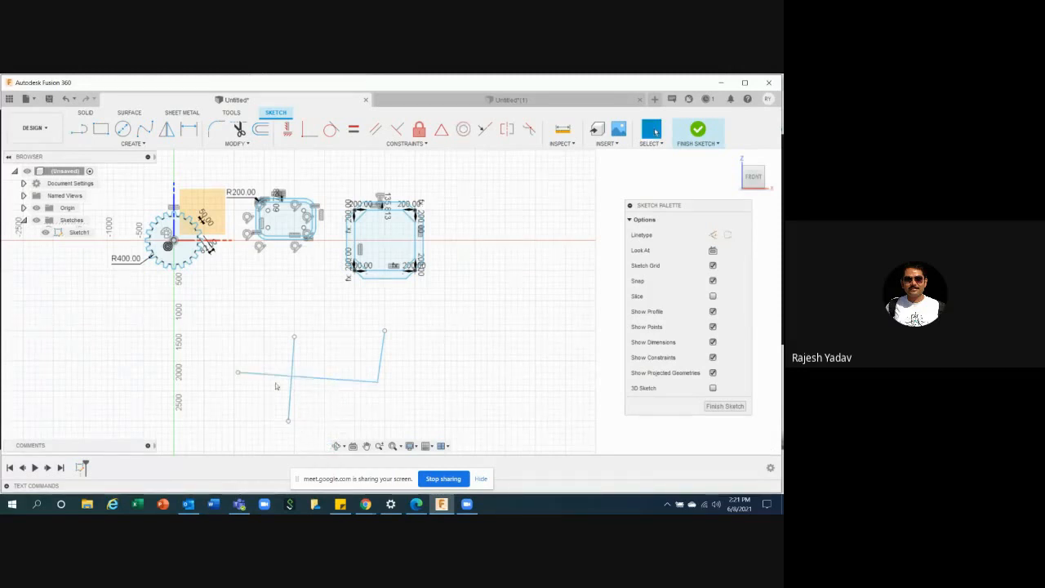
- Break the nearly horizontal line at the crossing line and select its segment between the crossing and the corner
click(236, 144)
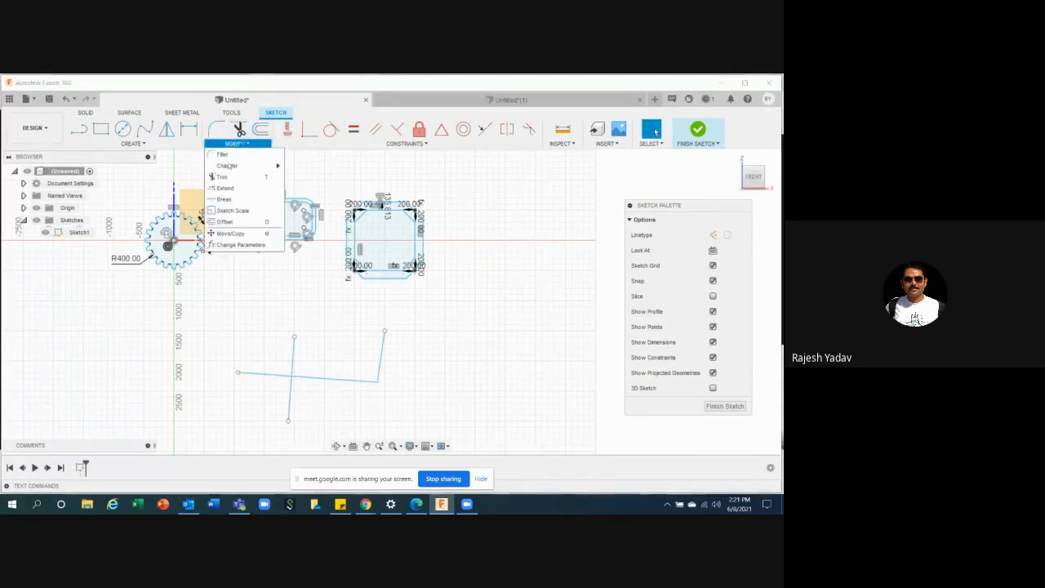
click(222, 176)
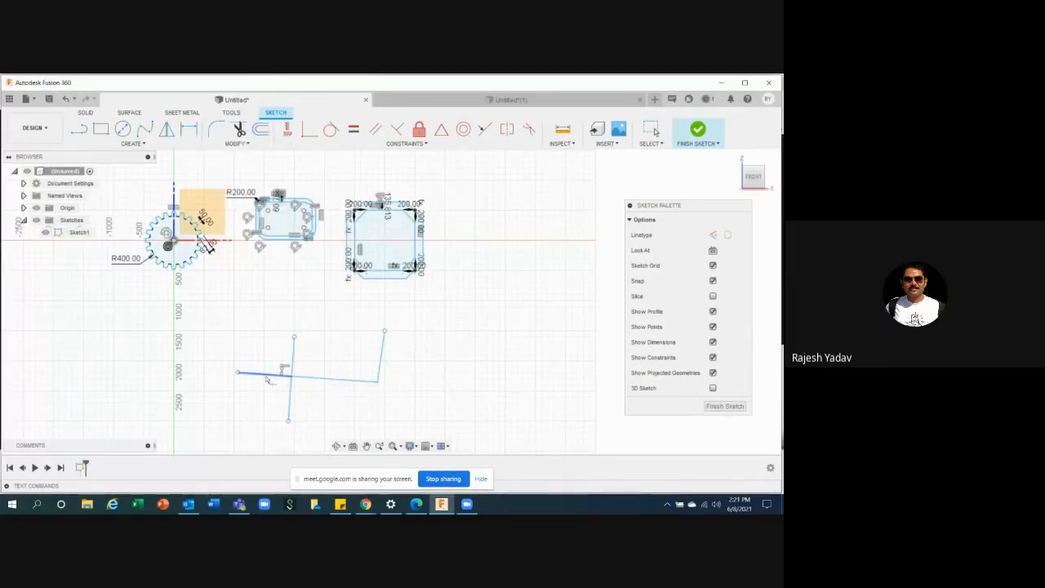
key(Escape)
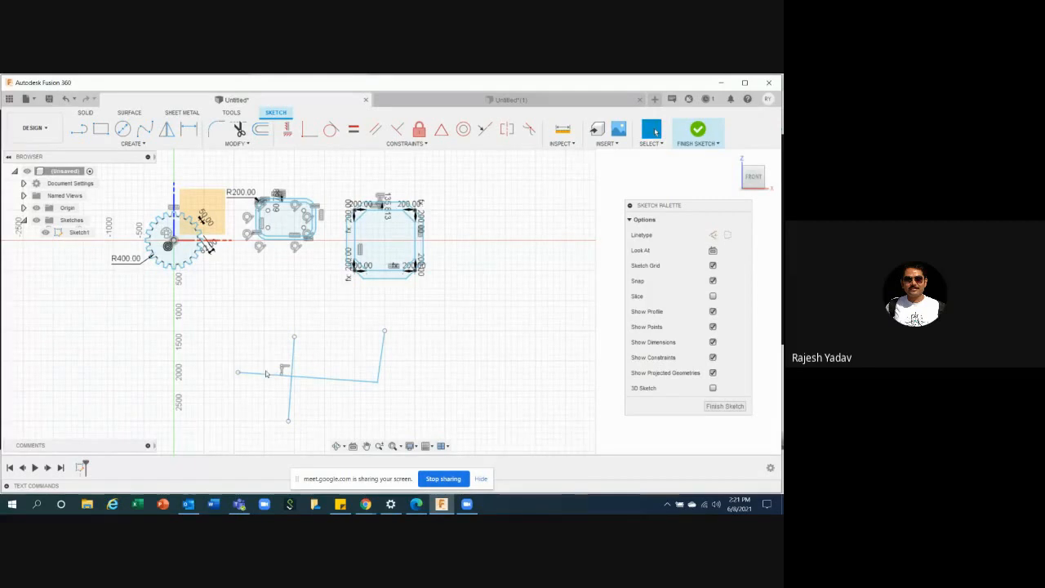
click(342, 379)
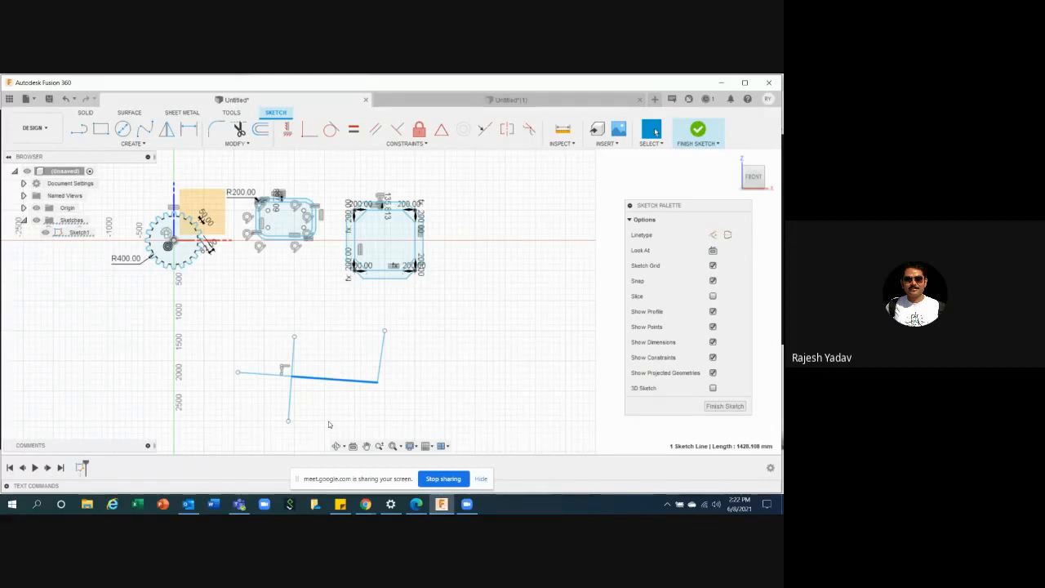
- Delete all the practice lines below the gear and the two offset shapes
click(254, 145)
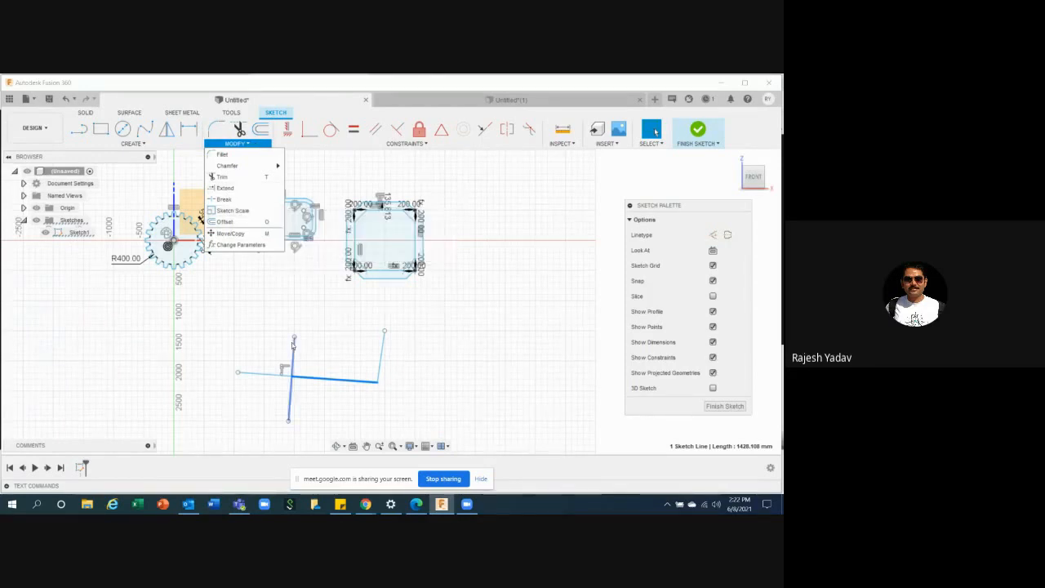
scroll(225, 276, down, 3)
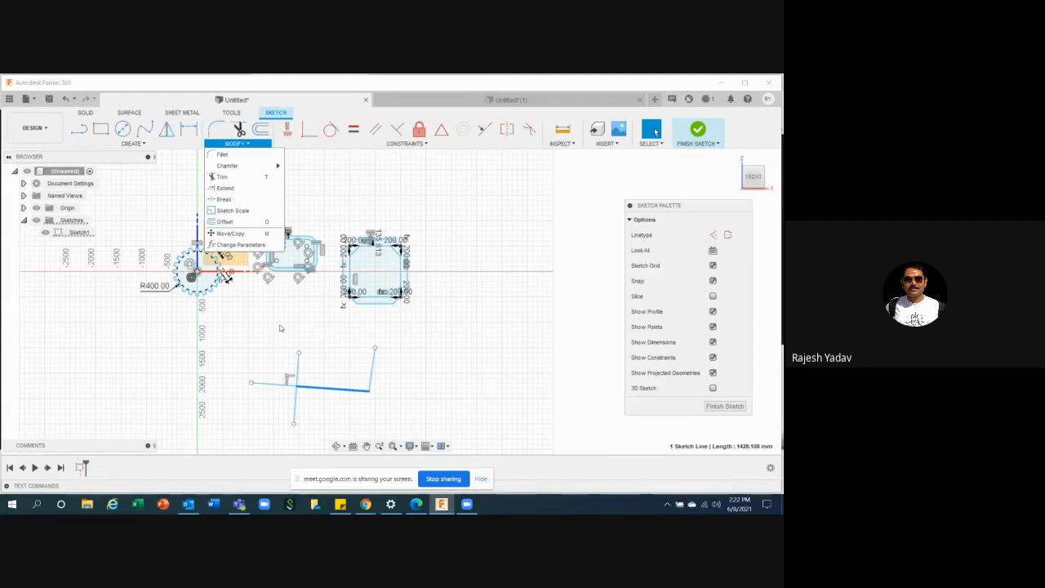
click(401, 420)
drag(403, 416, 227, 327)
key(Delete)
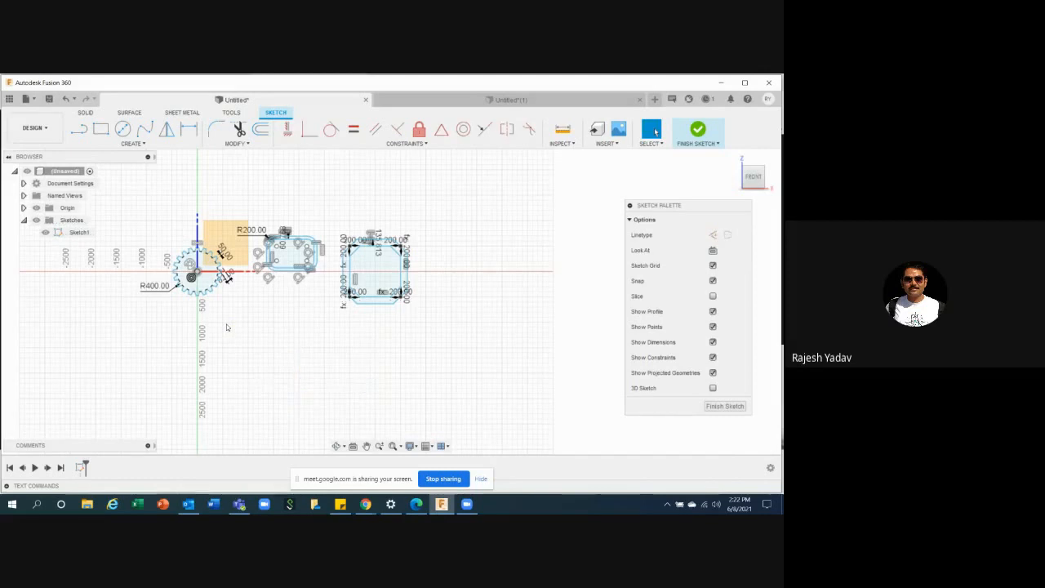
- Delete the gear, the filleted rectangle and the chamfered square with all their dimensions and constraints, including those referenced by equations
scroll(414, 315, up, 1)
scroll(276, 200, down, 2)
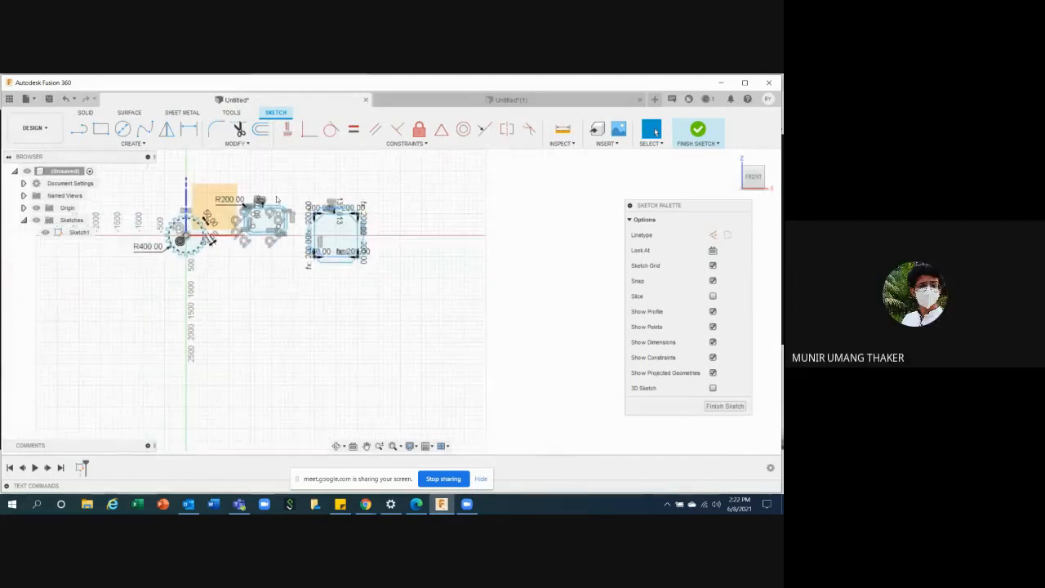
scroll(290, 277, up, 1)
click(250, 144)
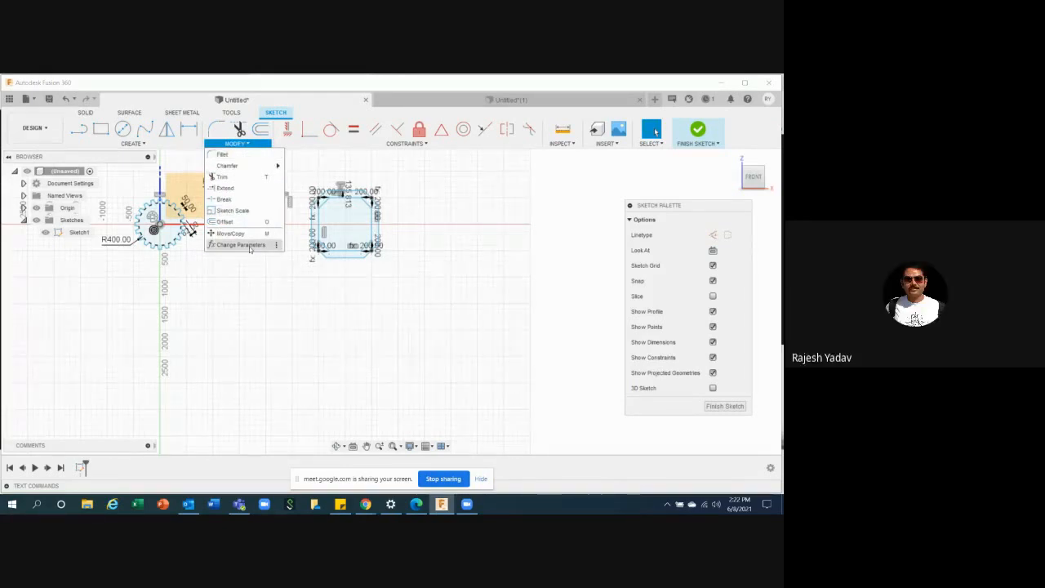
scroll(319, 333, down, 1)
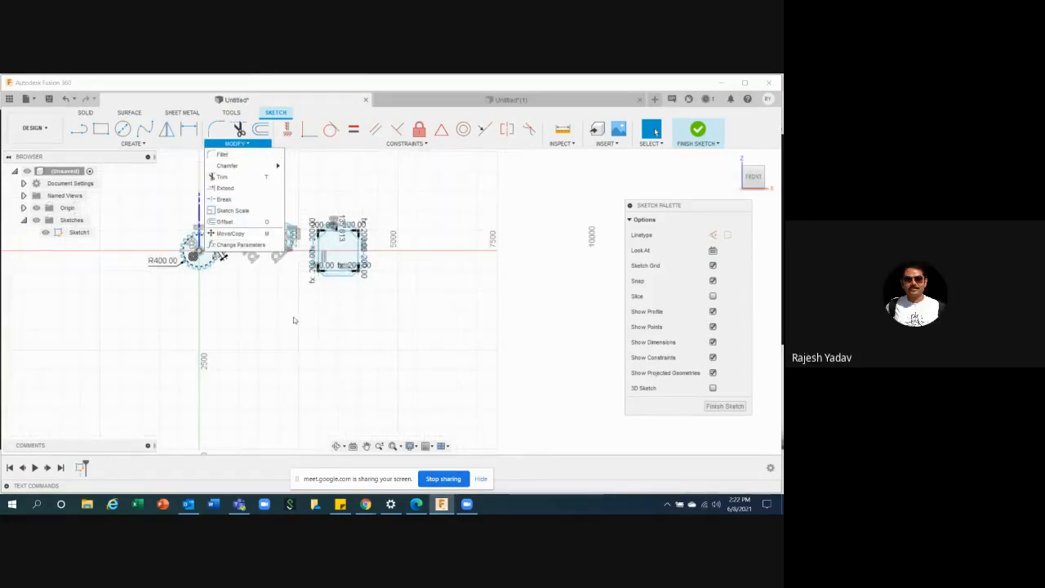
scroll(301, 289, up, 2)
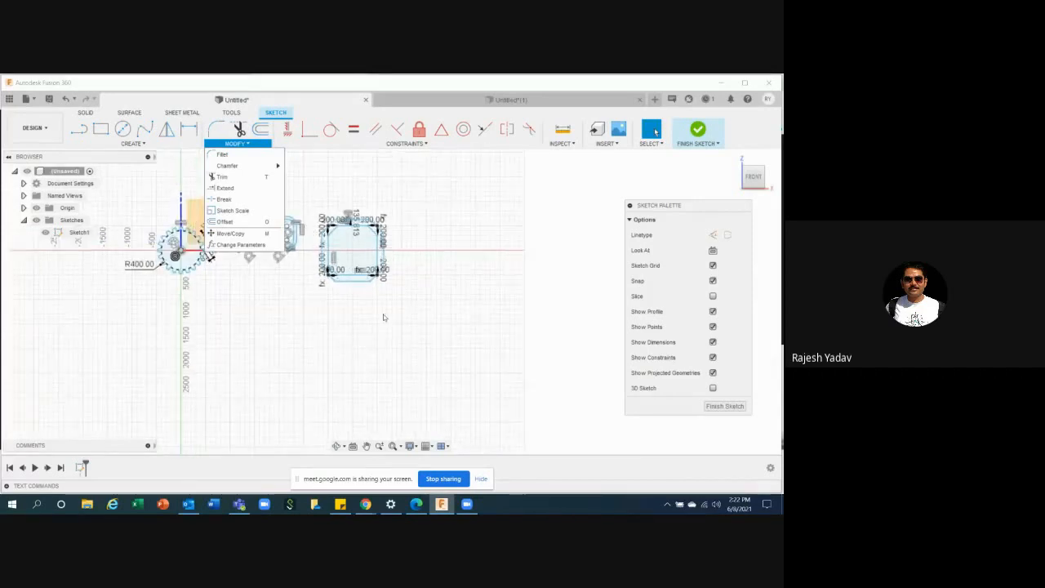
scroll(385, 317, down, 1)
click(243, 143)
drag(445, 311, 124, 208)
key(Delete)
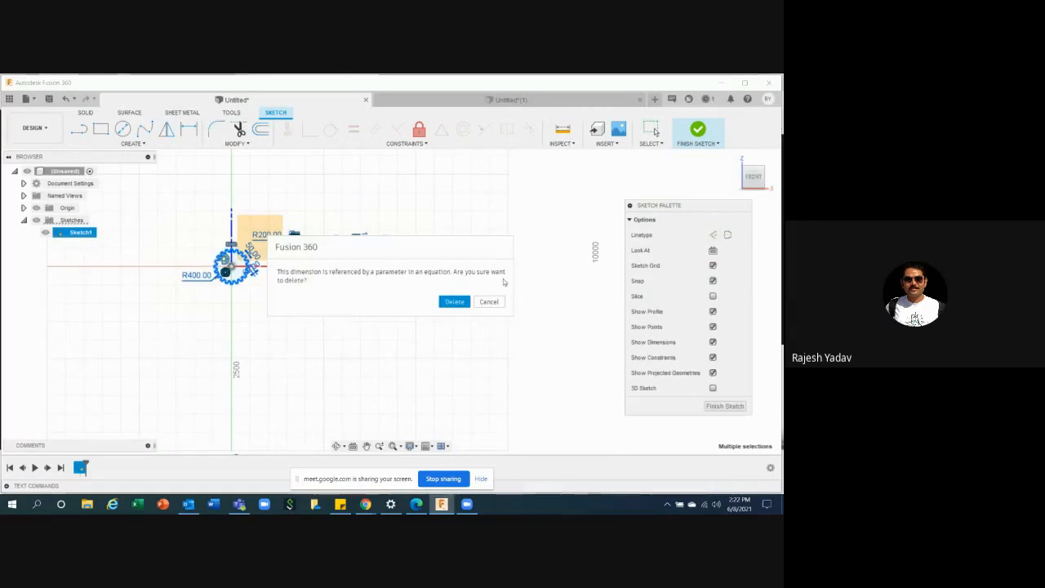
click(454, 301)
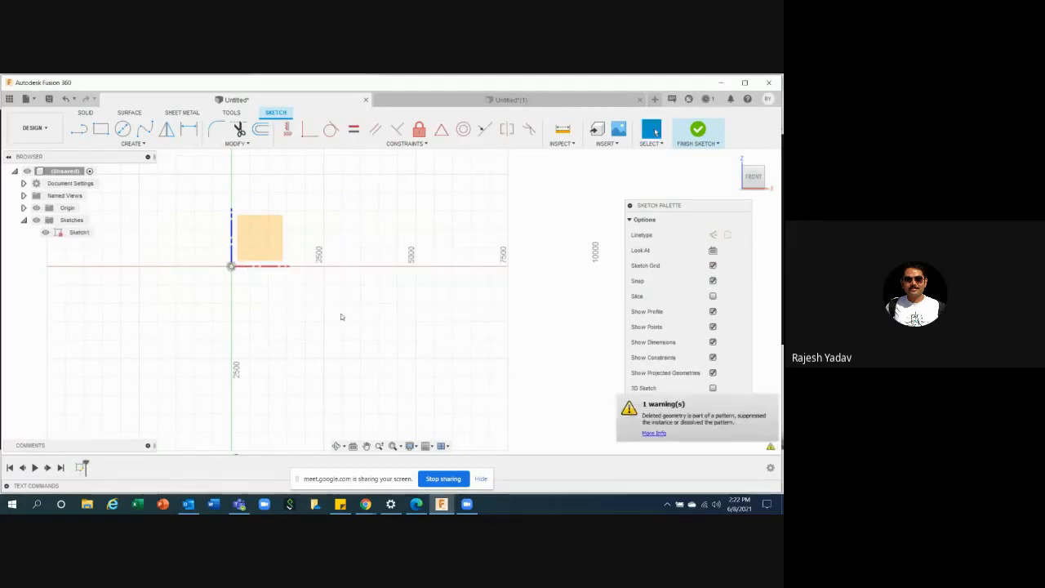
- Sketch a two-point rectangle about 2500 mm wide and 1500 mm high, above the horizontal axis and away from the origin
scroll(342, 317, down, 1)
scroll(237, 254, down, 4)
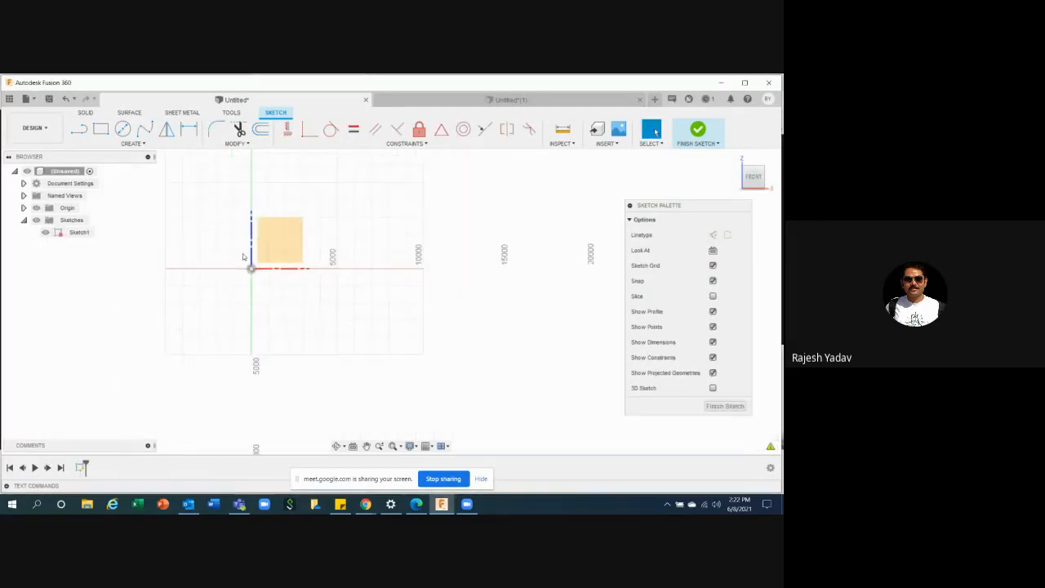
scroll(443, 214, up, 4)
scroll(294, 189, up, 1)
scroll(285, 196, up, 2)
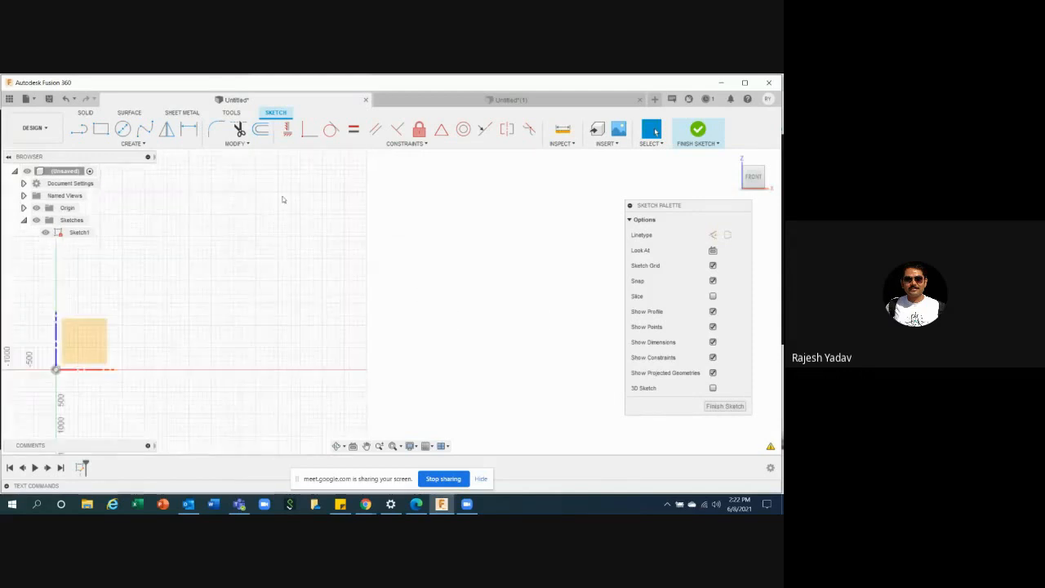
scroll(279, 202, up, 1)
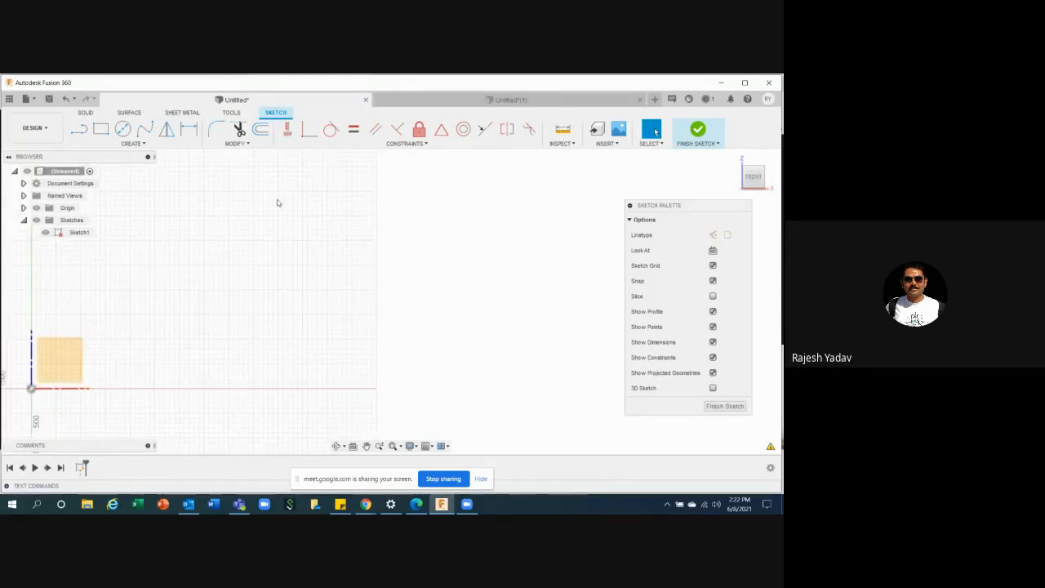
click(100, 129)
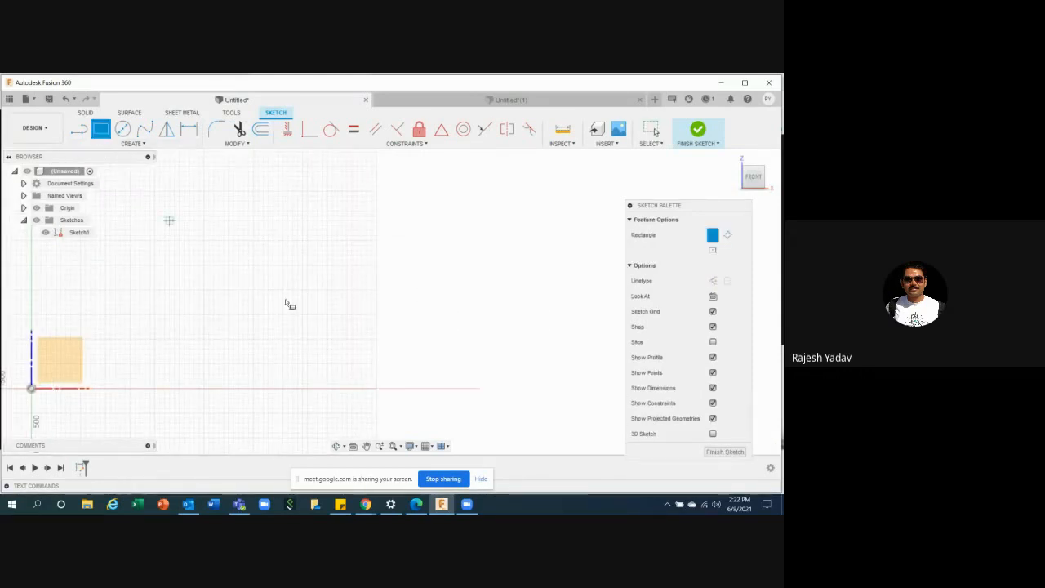
click(228, 266)
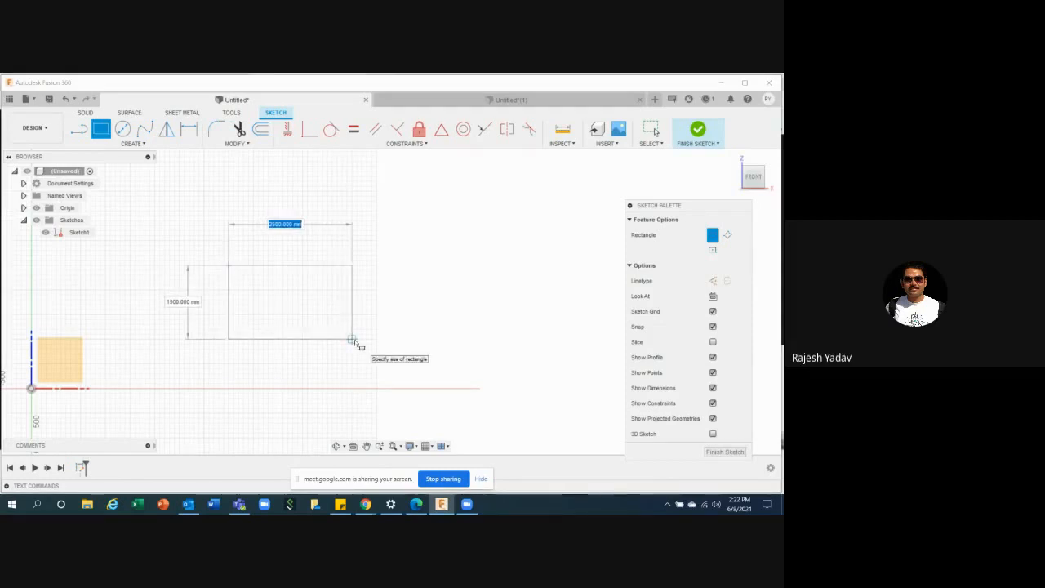
click(353, 340)
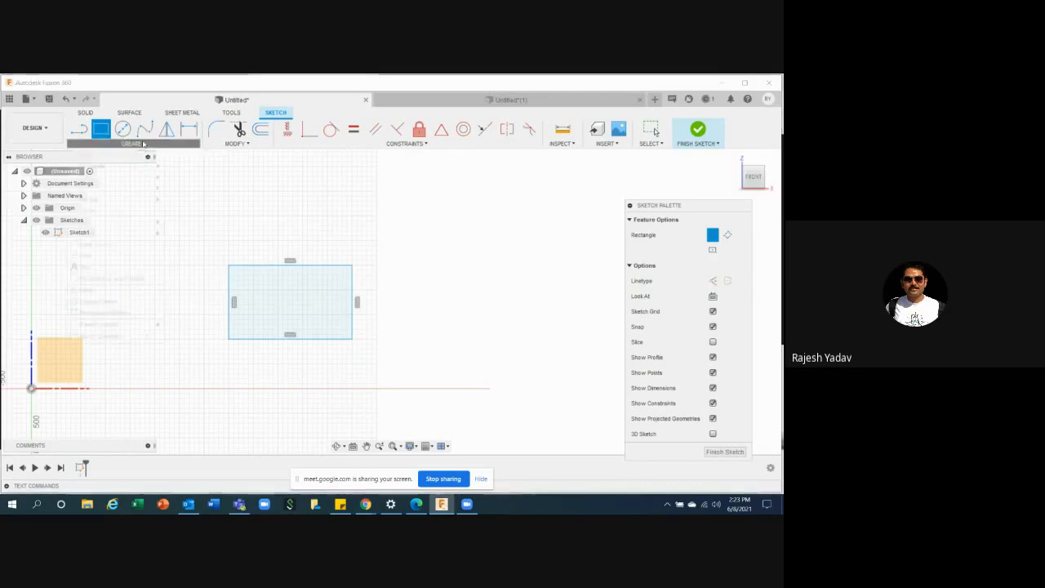
- Dimension the rectangle's width above its upper edge and its height beside its left edge, accepting the drawn sizes
click(142, 145)
click(123, 336)
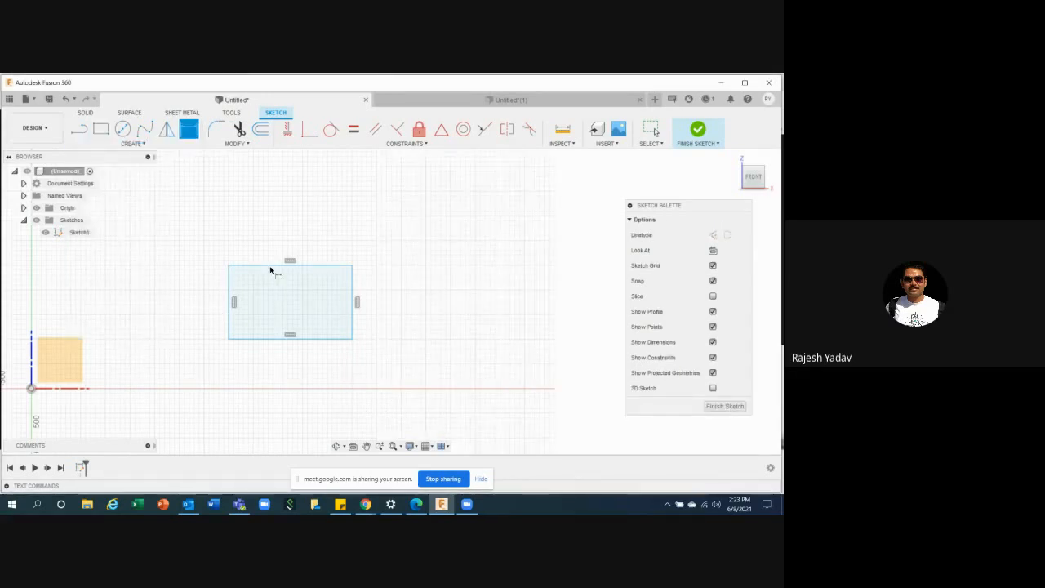
click(273, 265)
click(278, 237)
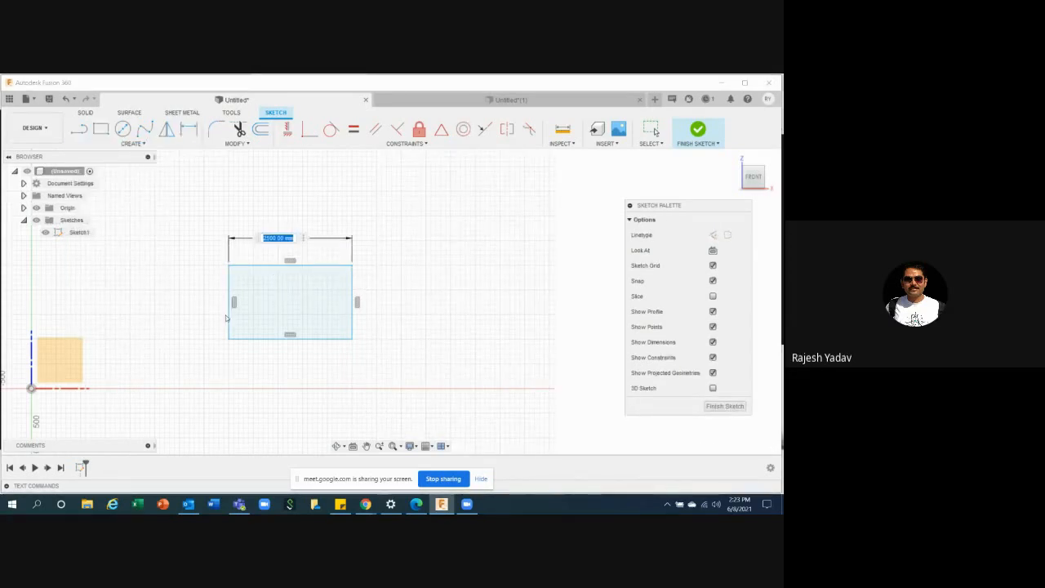
key(Return)
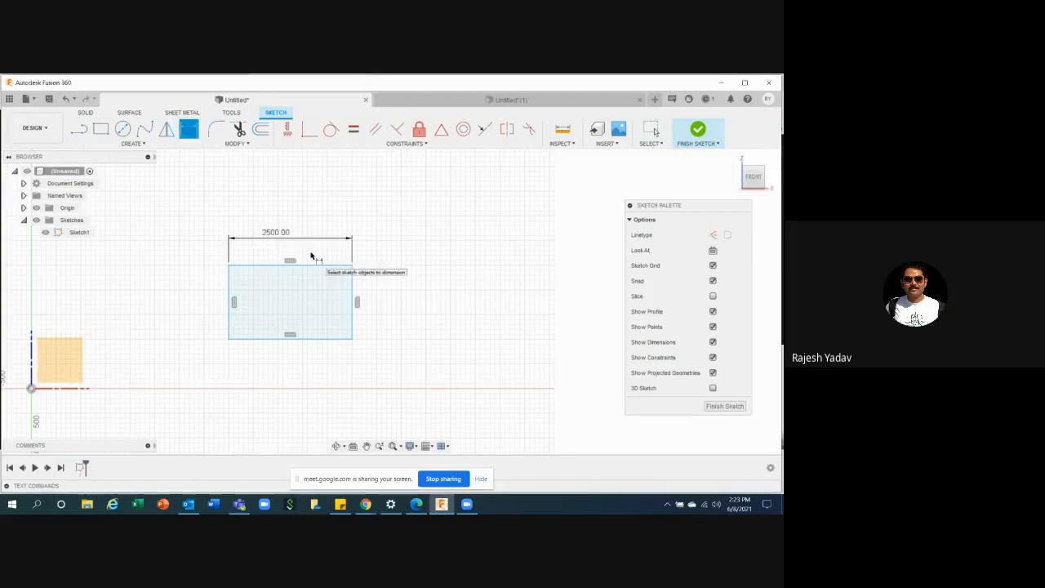
click(229, 306)
click(191, 322)
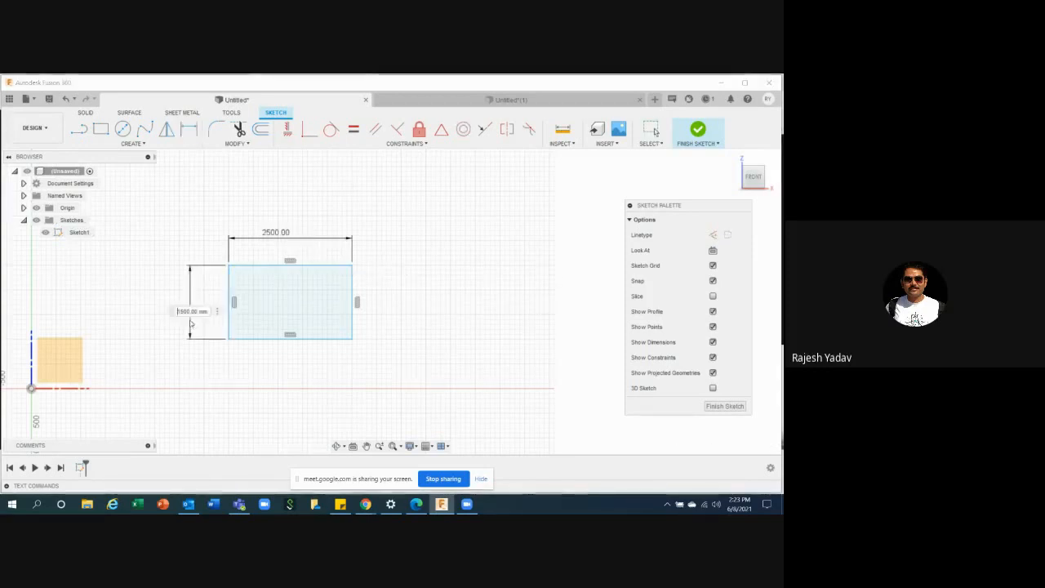
key(Return)
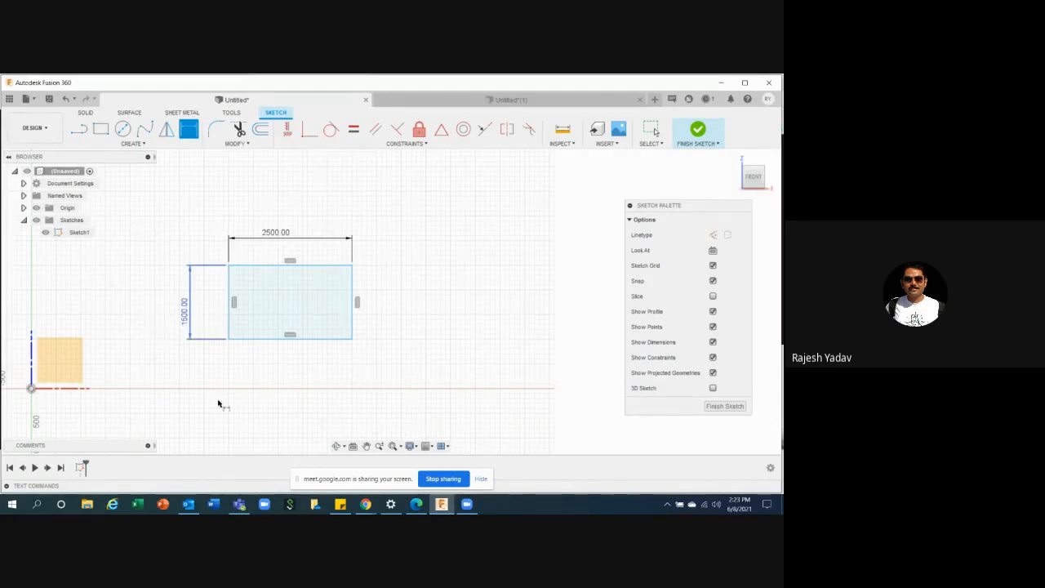
key(Escape)
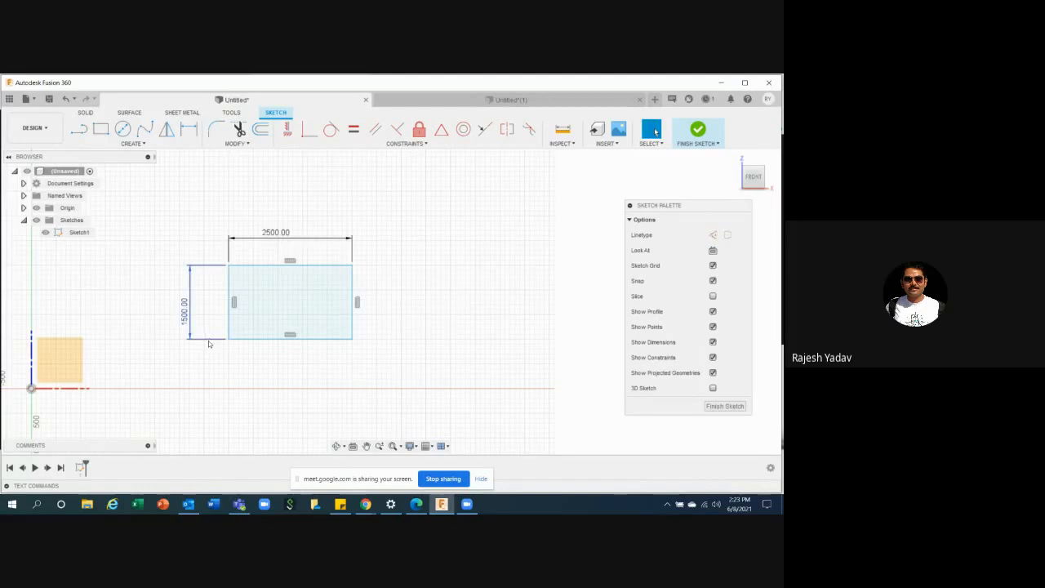
- Delete the rectangle's height and width dimensions
click(208, 340)
key(Delete)
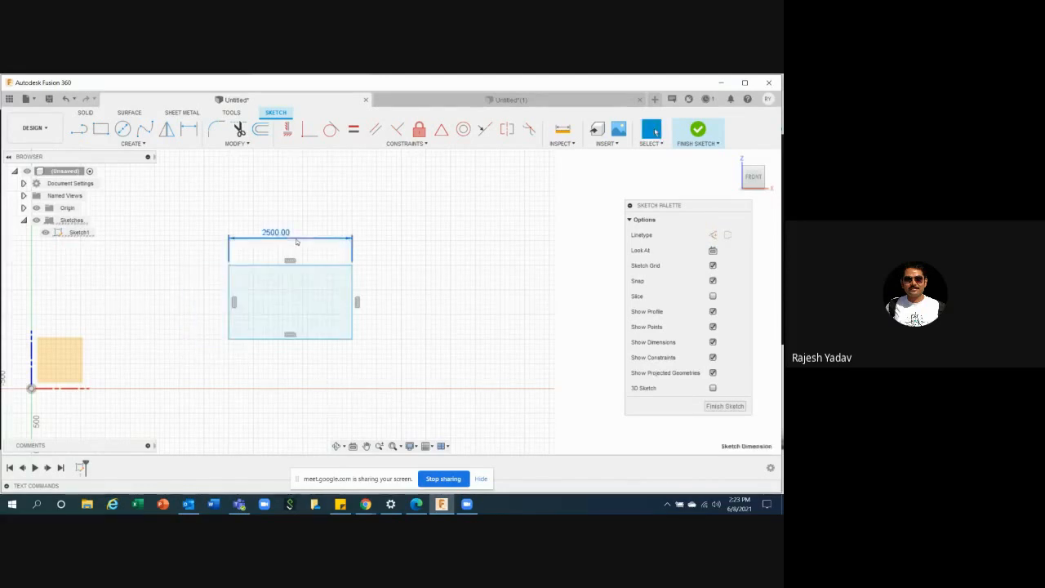
click(296, 242)
key(Delete)
- Open the Parameters dialog and examine its user and model parameter groups
scroll(404, 254, down, 2)
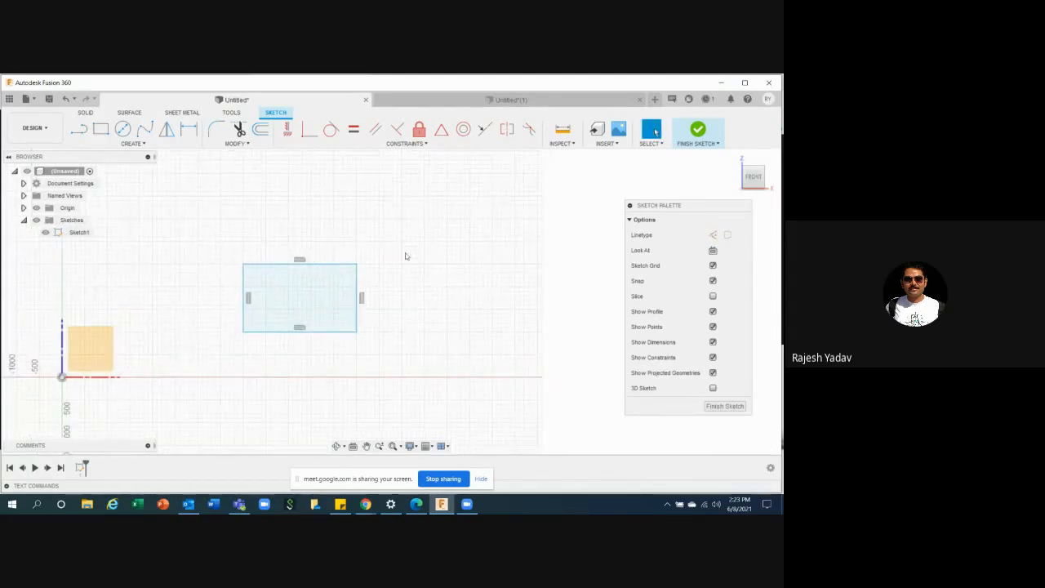
scroll(405, 256, up, 1)
click(251, 145)
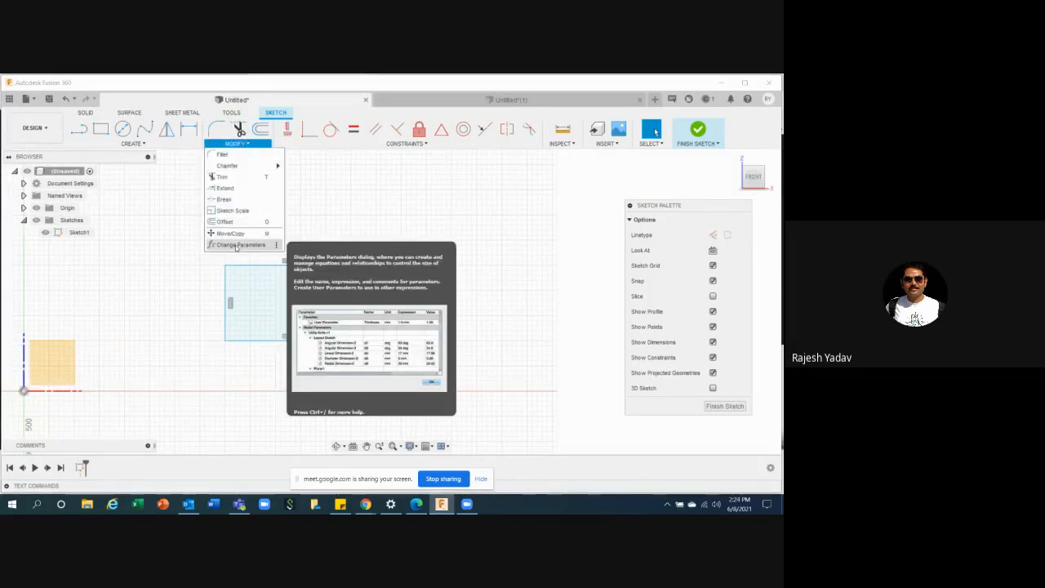
click(236, 246)
mouse_move(496, 177)
mouse_down()
mouse_move(373, 159)
mouse_move(329, 138)
mouse_up()
click(82, 176)
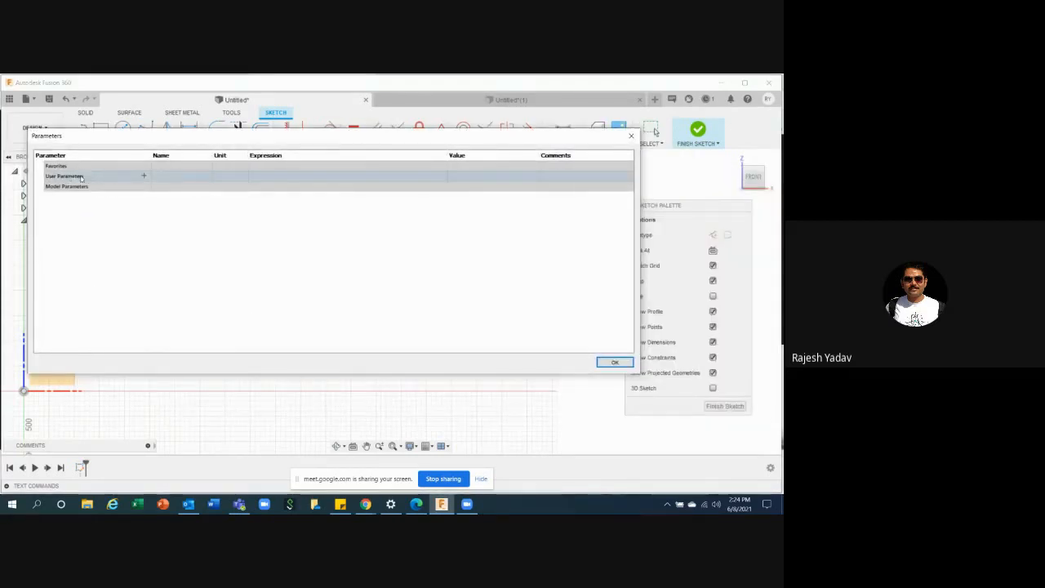
click(85, 187)
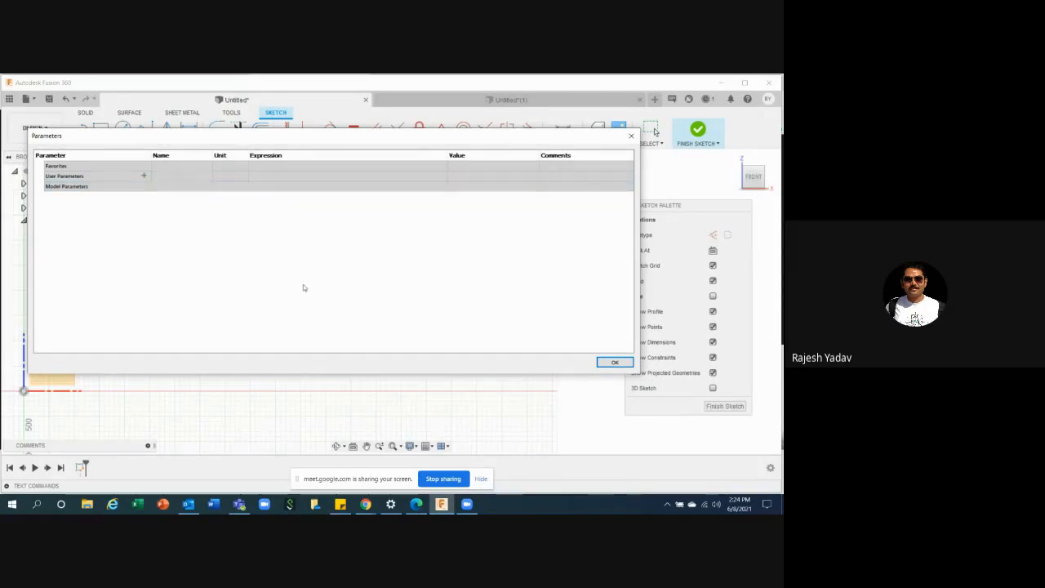
- Add a user parameter named Len with unit mm and the expression 500
click(144, 177)
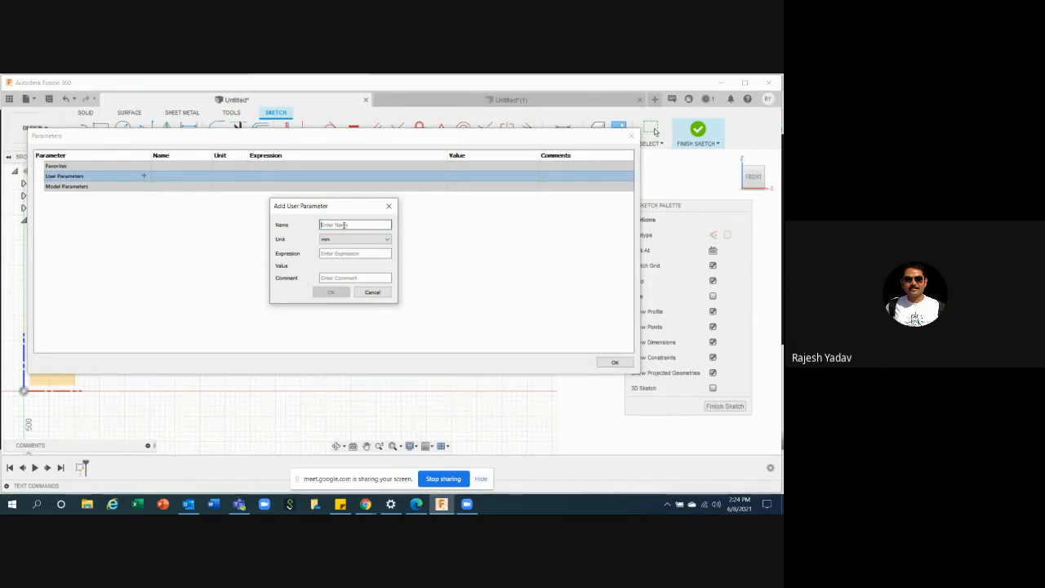
text(Leng)
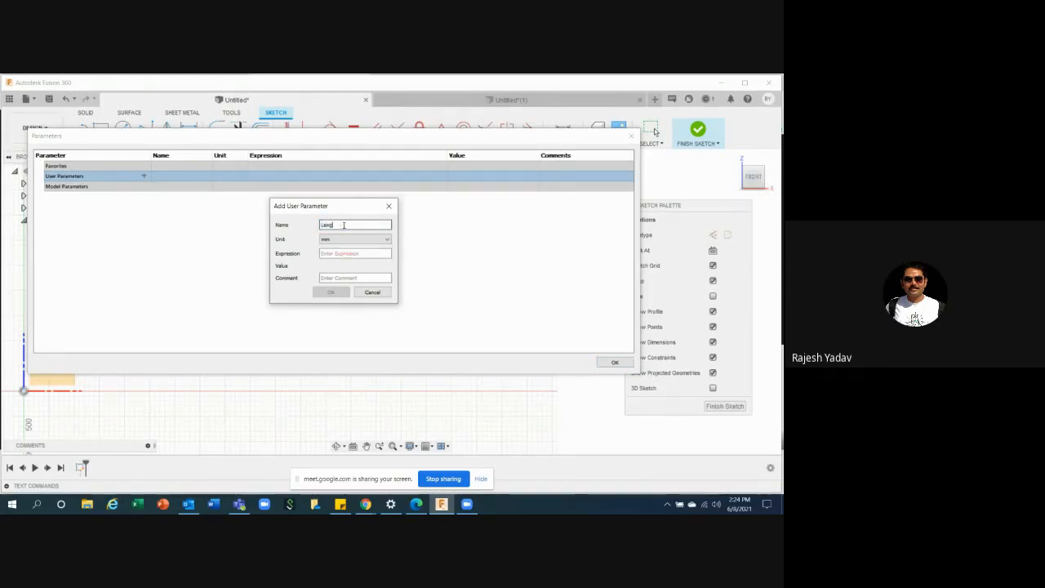
text(thth)
key(BackSpace)
key(BackSpace)
key(BackSpace)
click(357, 239)
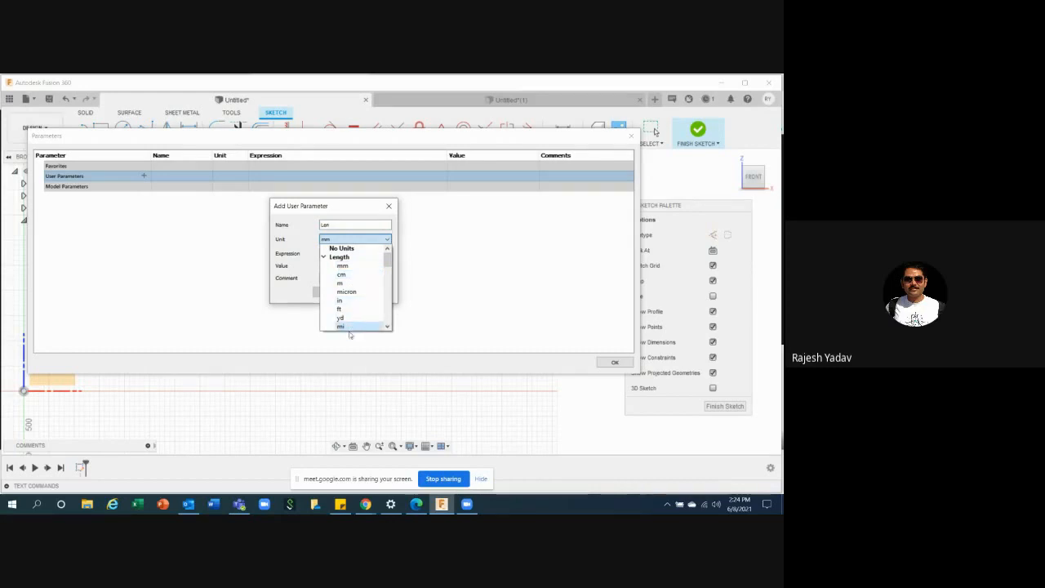
click(342, 266)
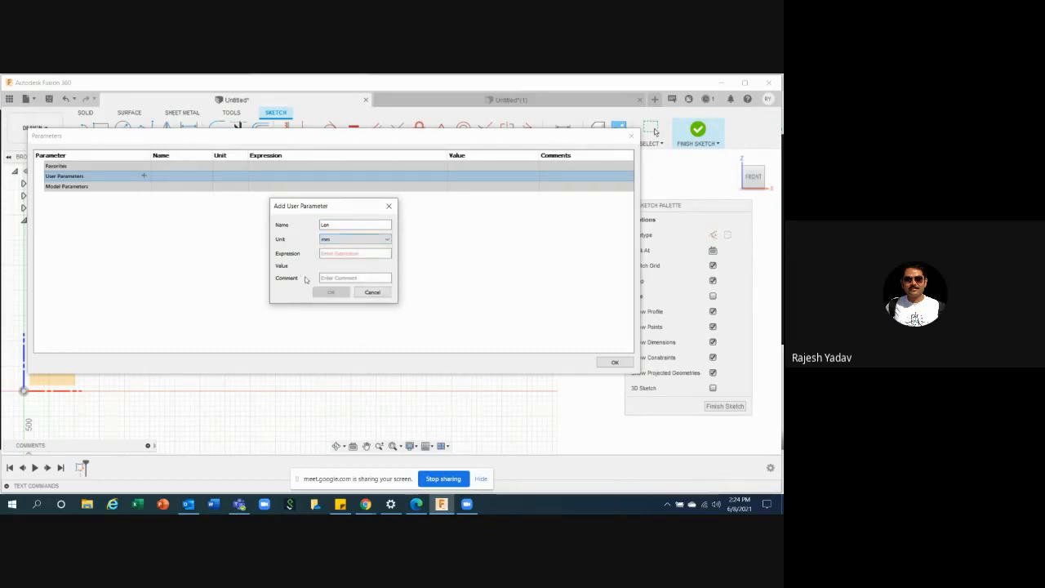
click(347, 254)
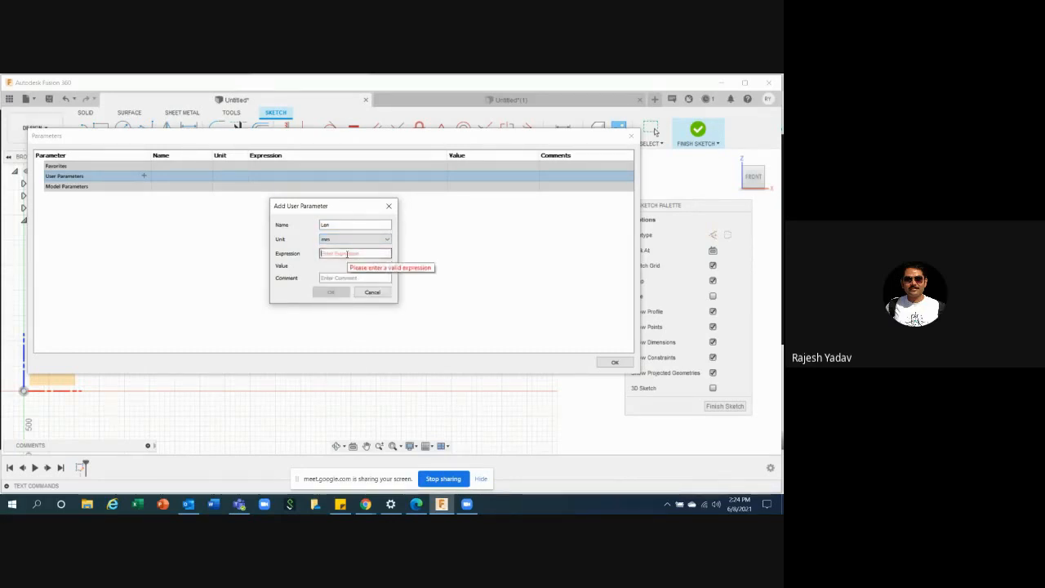
text(500)
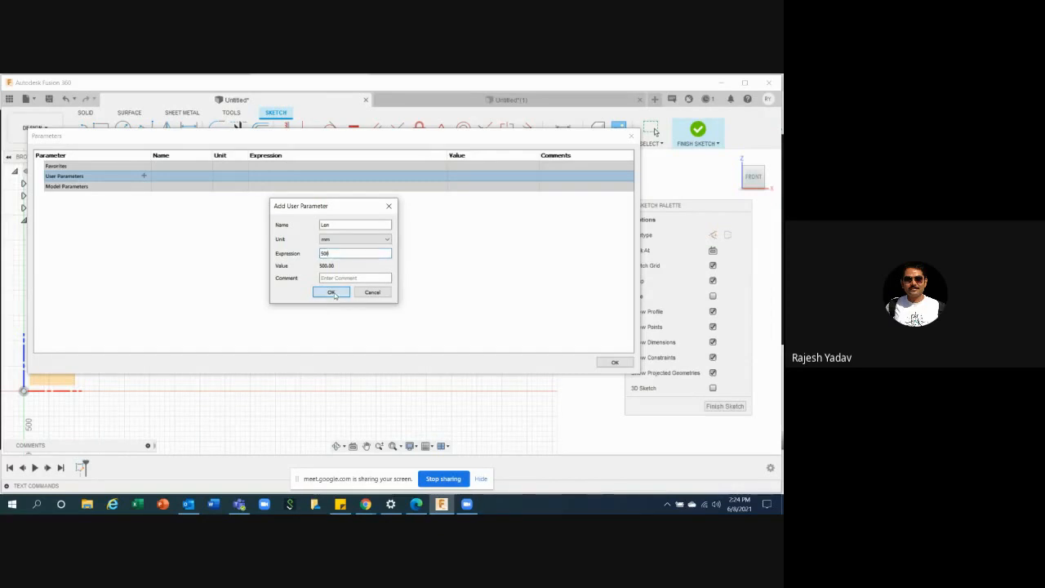
click(332, 293)
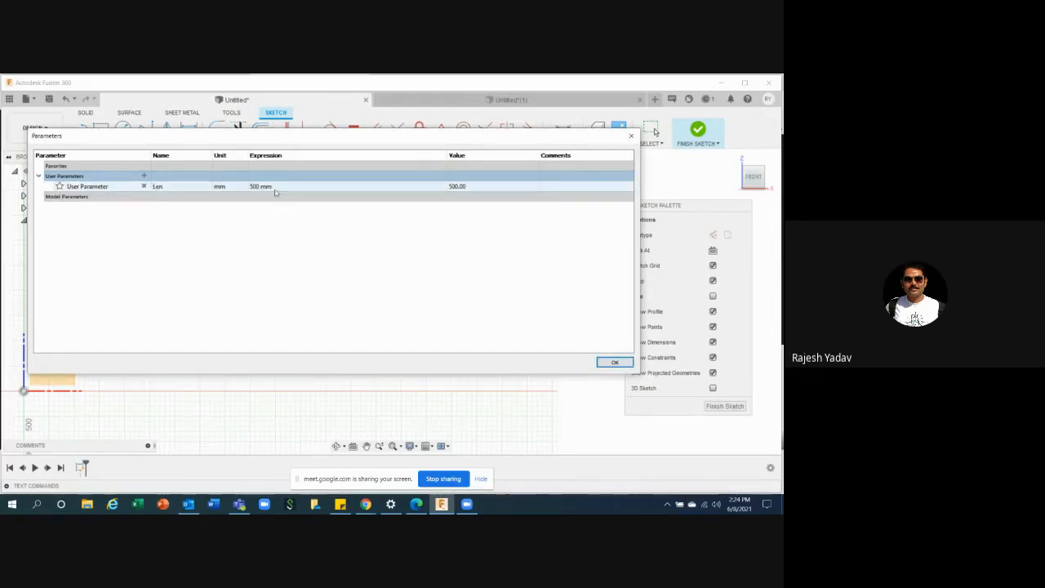
- Add a second user parameter named Ht in mm with the expression Len/2, and close the Parameters dialog
click(144, 176)
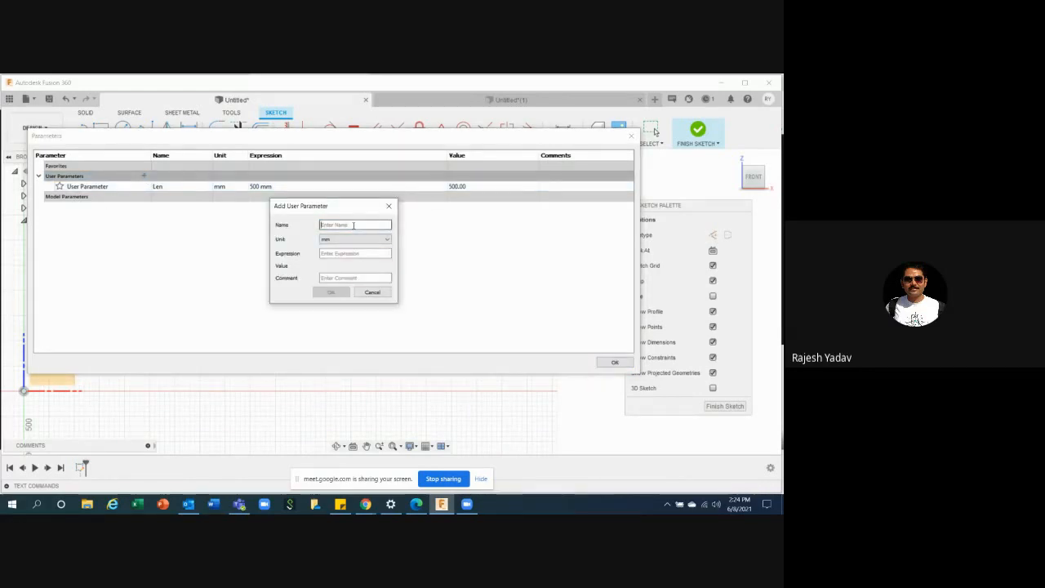
text(H)
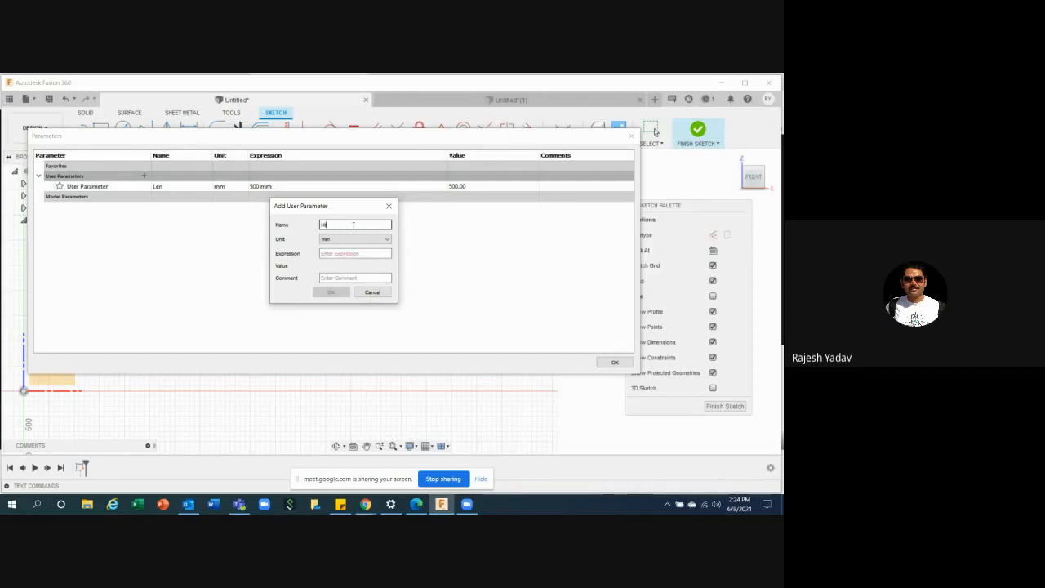
text(t)
key(BackSpace)
key(BackSpace)
text(h)
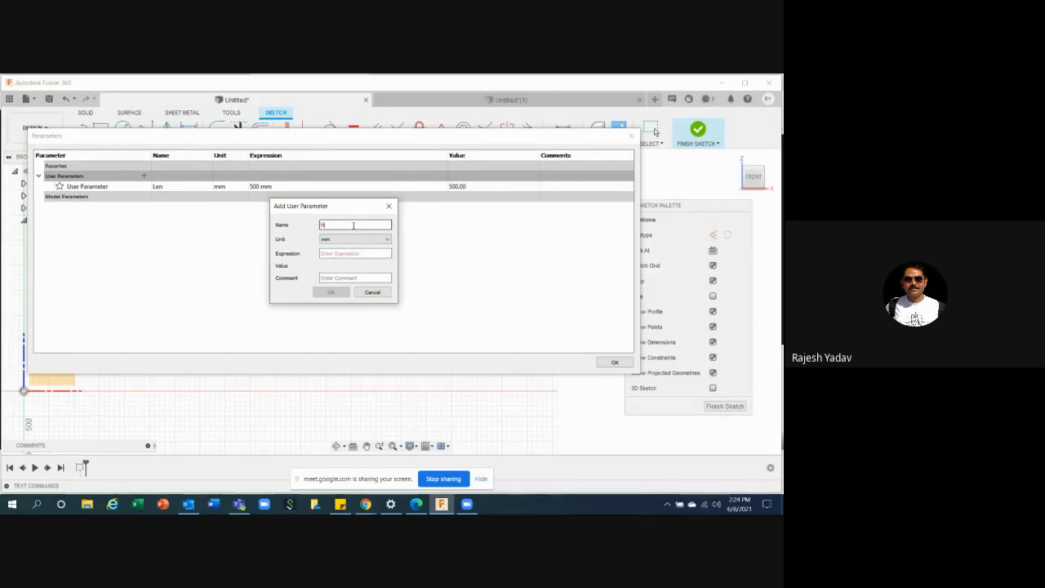
text(t)
key(BackSpace)
text(Ht)
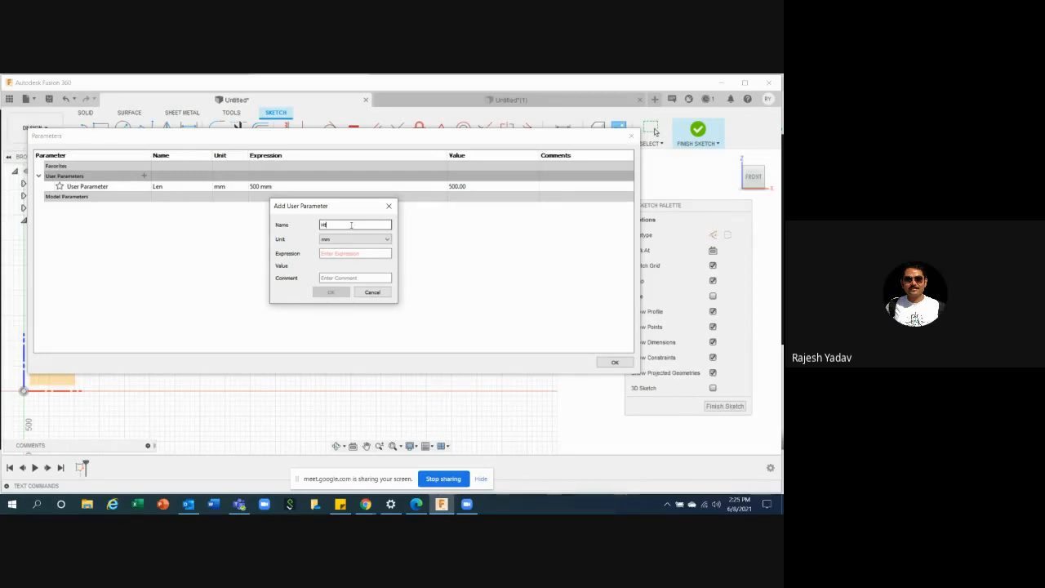
click(352, 254)
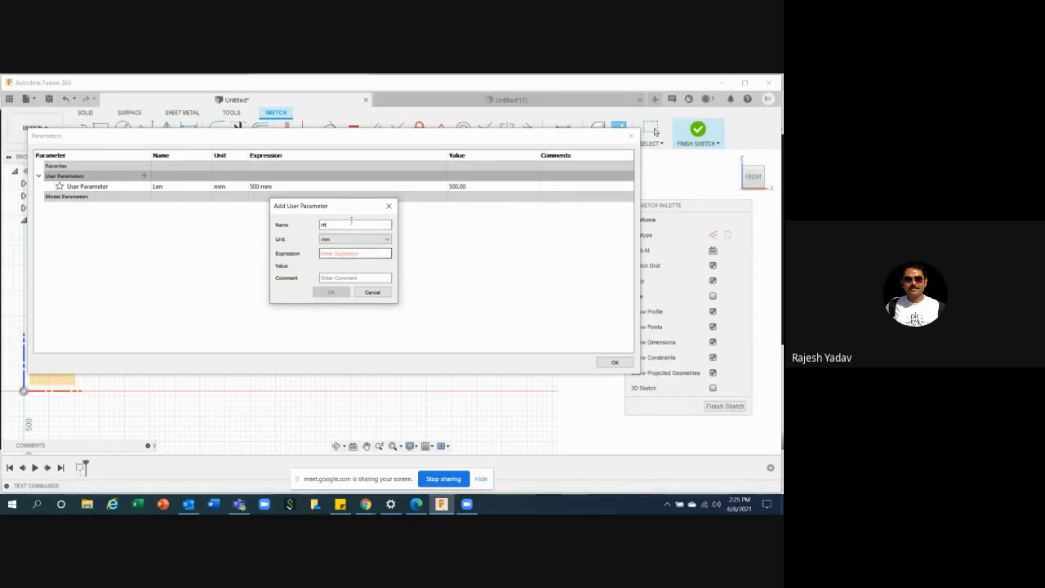
drag(346, 206, 360, 236)
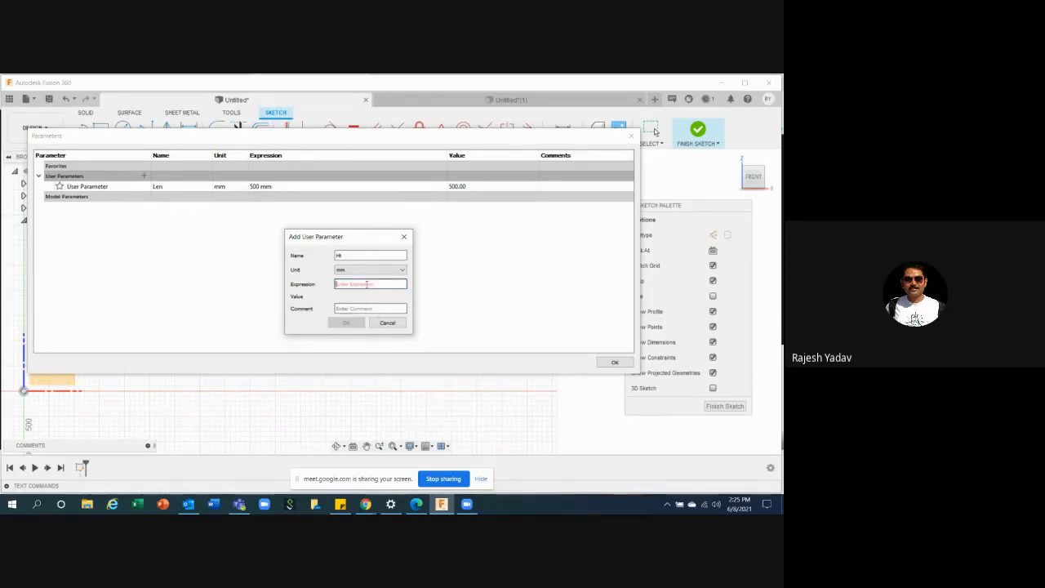
text(Len)
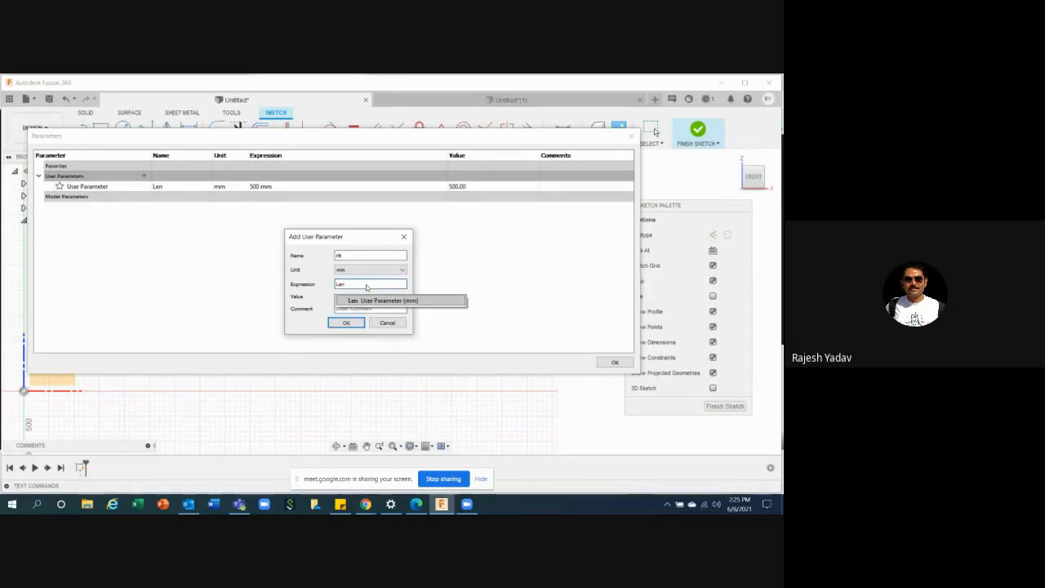
text(/)
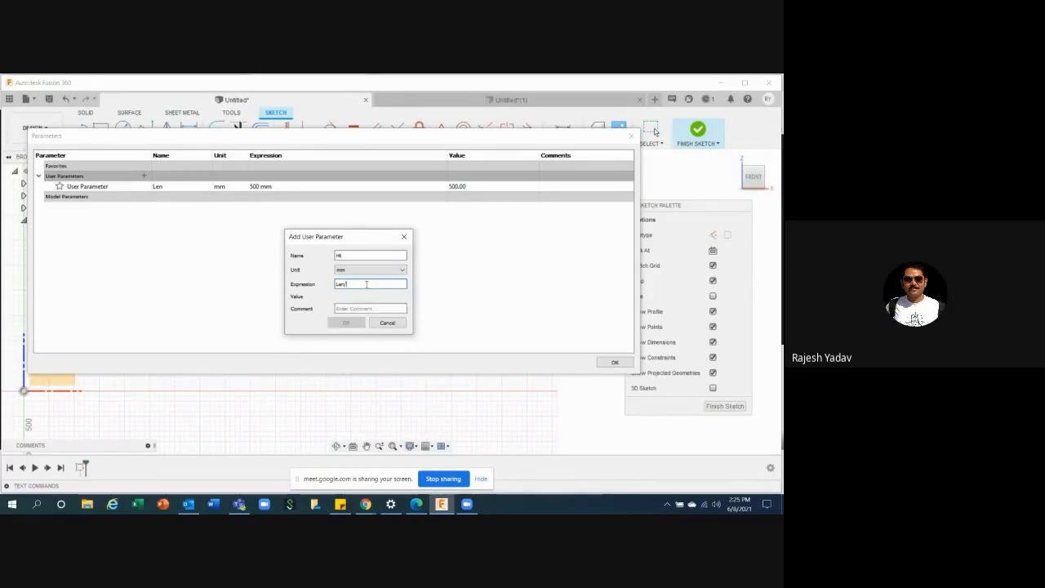
text(2)
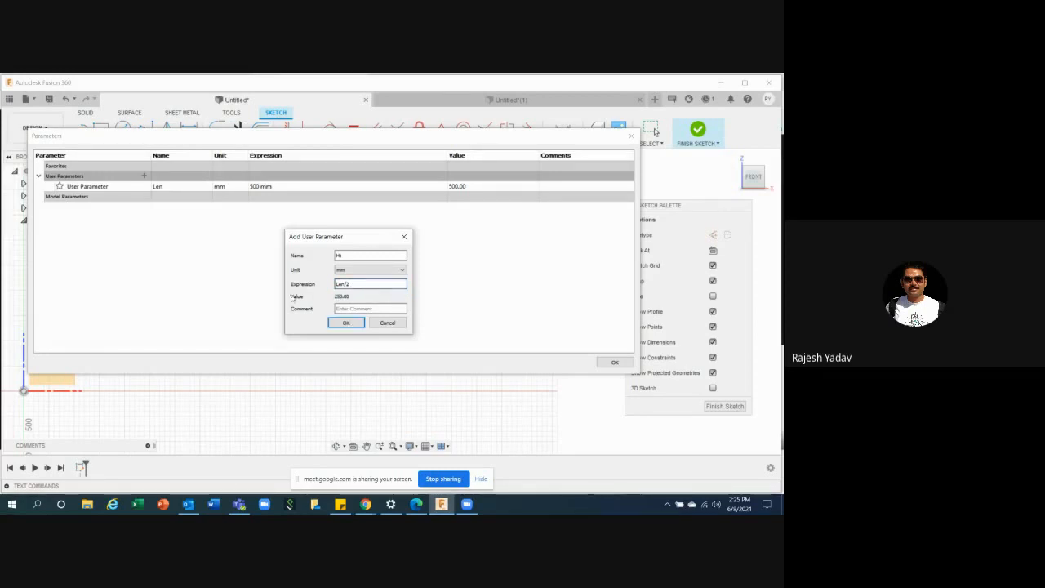
click(351, 324)
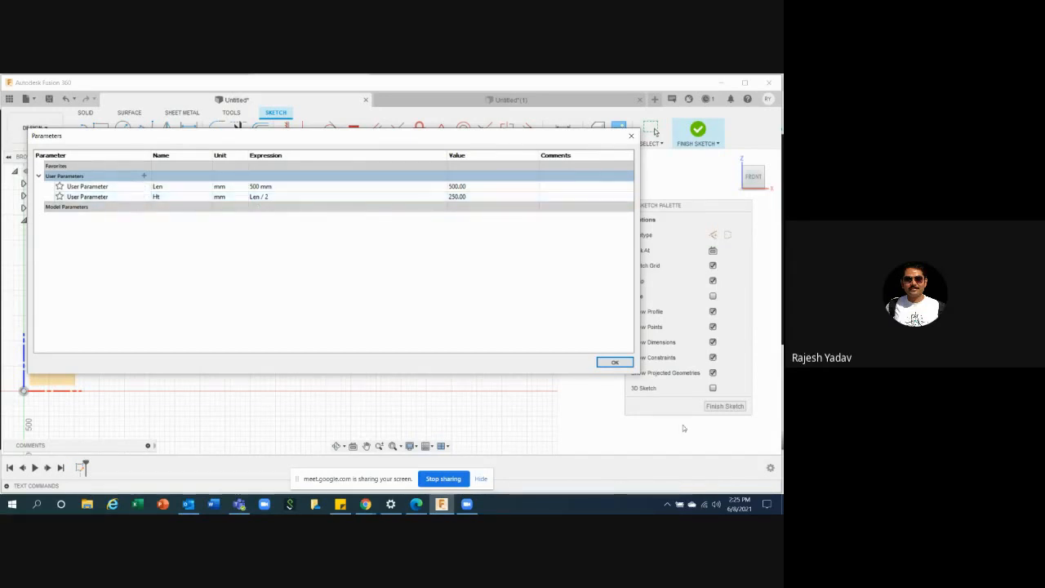
click(614, 364)
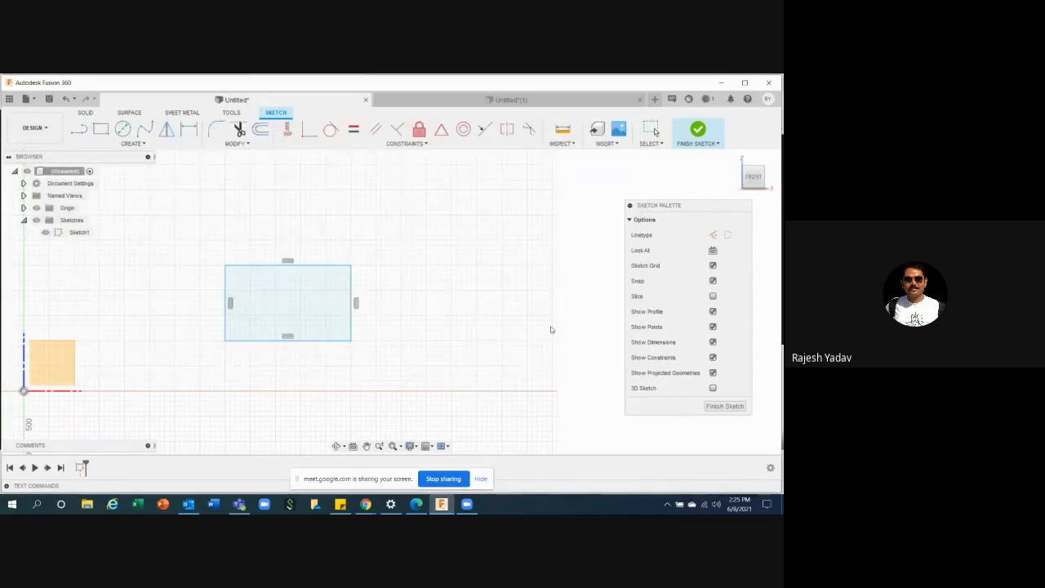
- Dimension the rectangle's upper horizontal edge and set its value to the user parameter Len
scroll(482, 294, down, 2)
scroll(417, 306, up, 3)
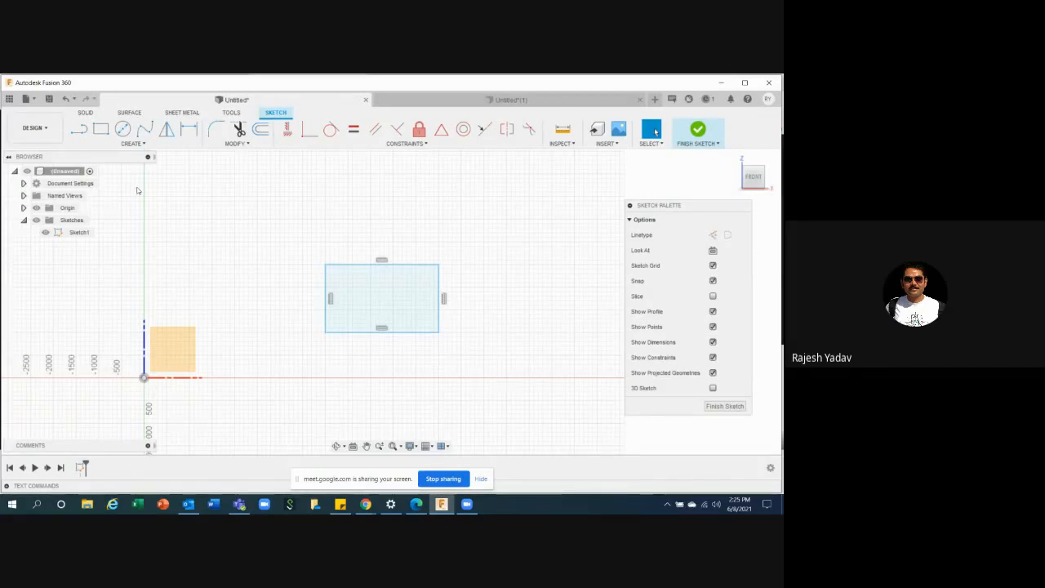
click(142, 144)
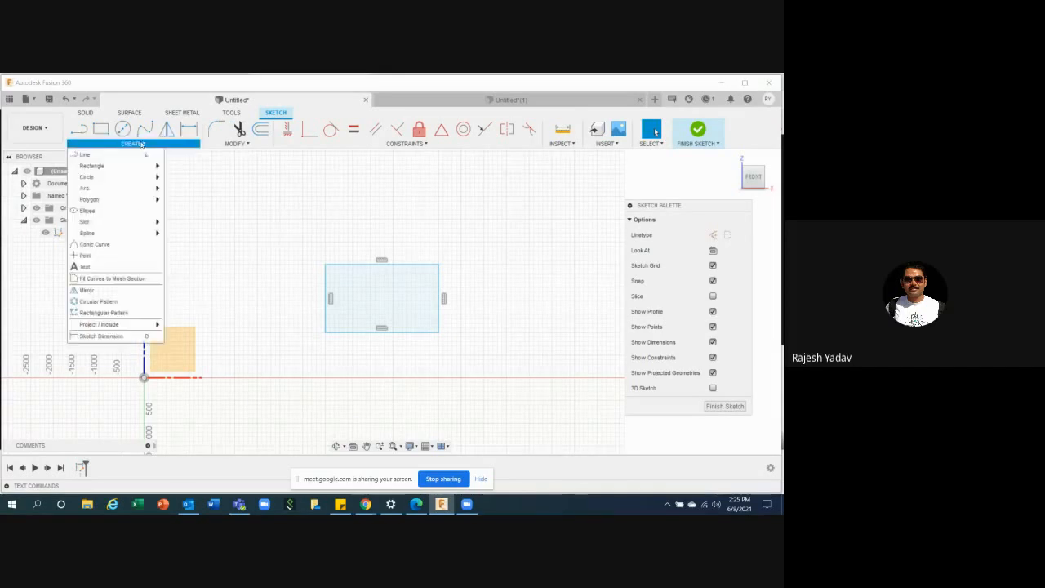
click(101, 337)
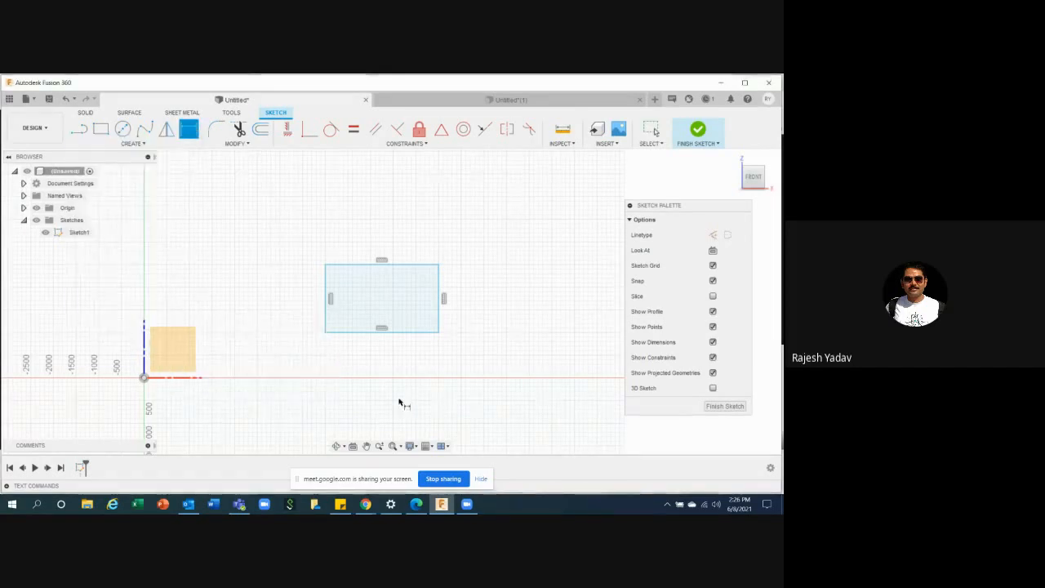
click(356, 267)
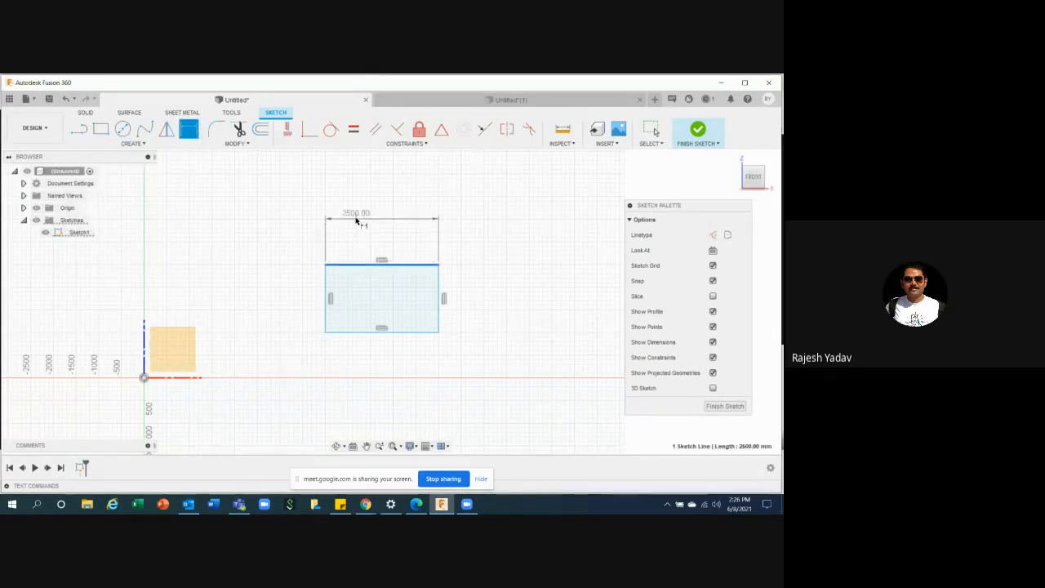
click(357, 217)
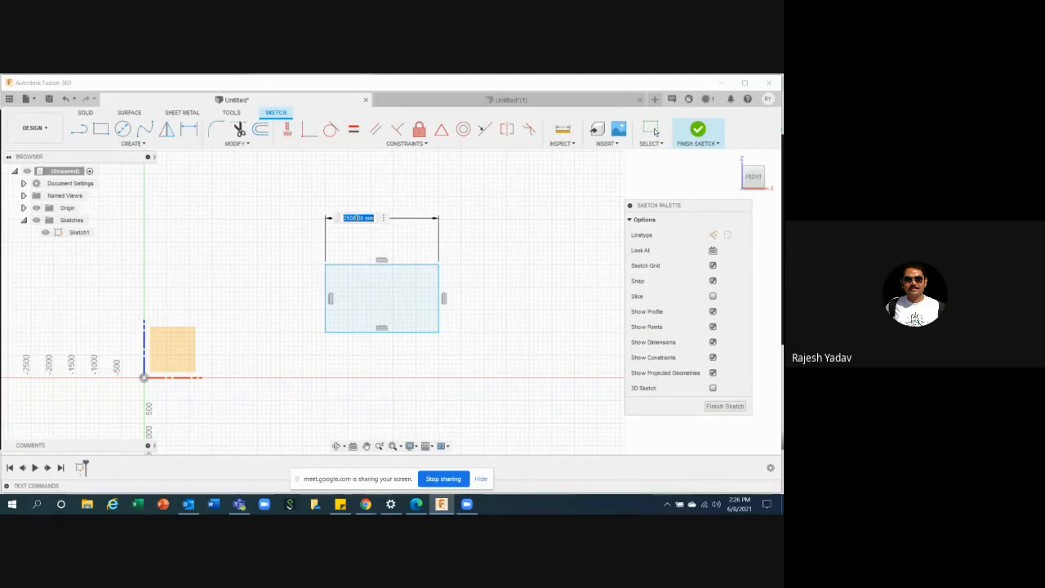
text(L)
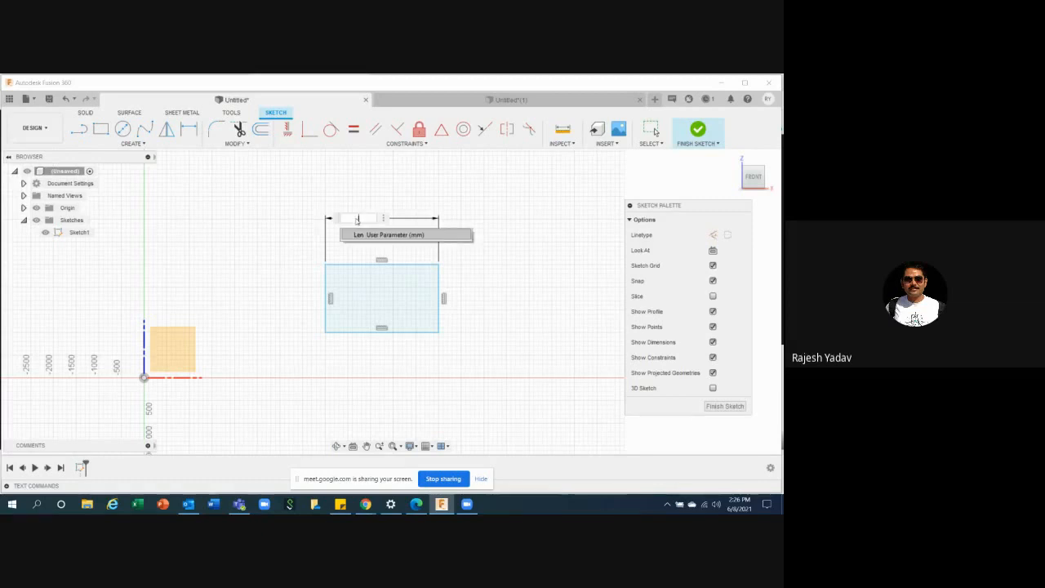
click(411, 236)
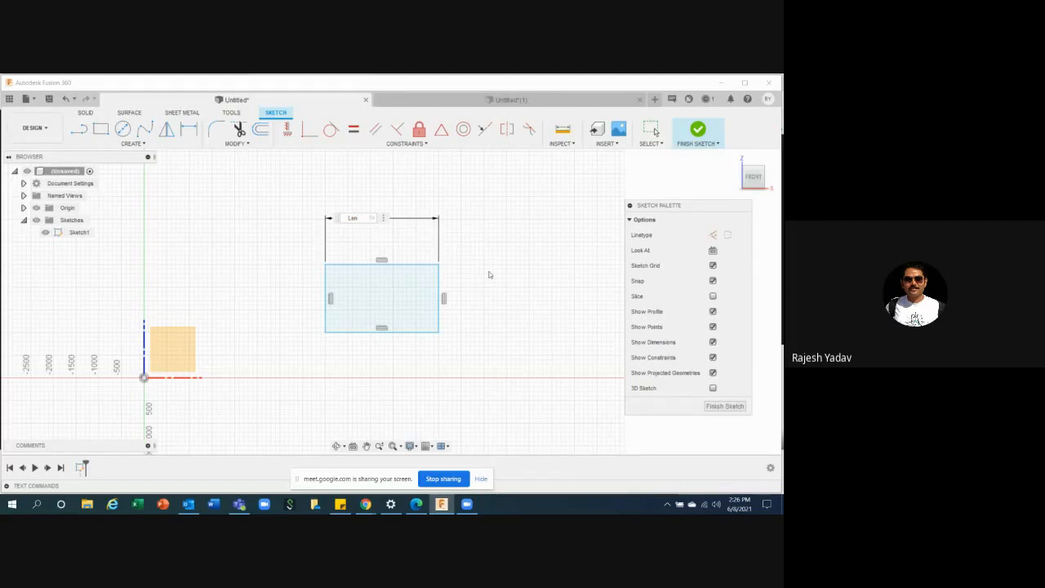
key(Return)
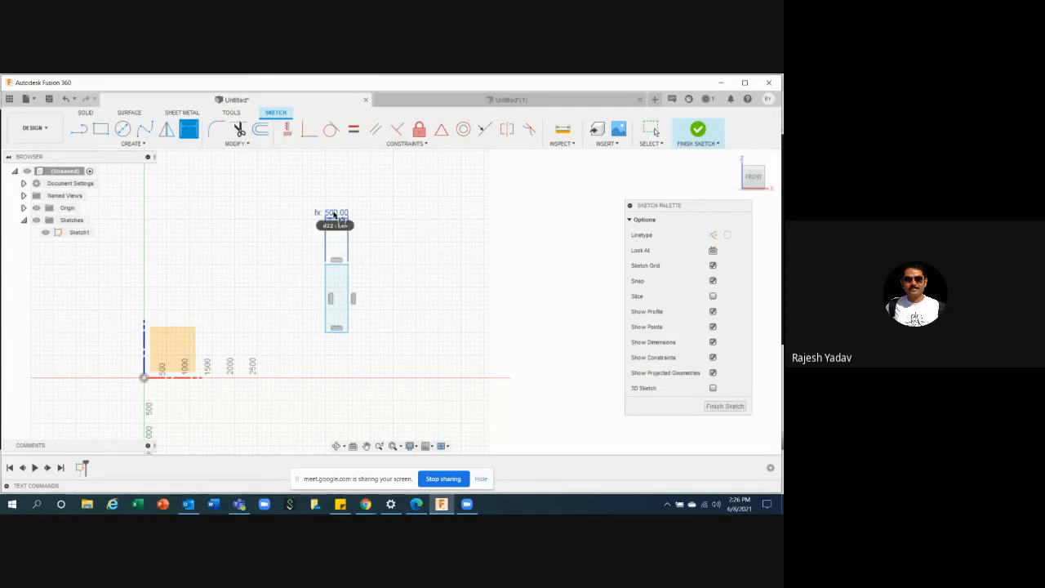
- Dimension the rectangle's left vertical edge and set its value to the user parameter Ht
scroll(333, 215, up, 3)
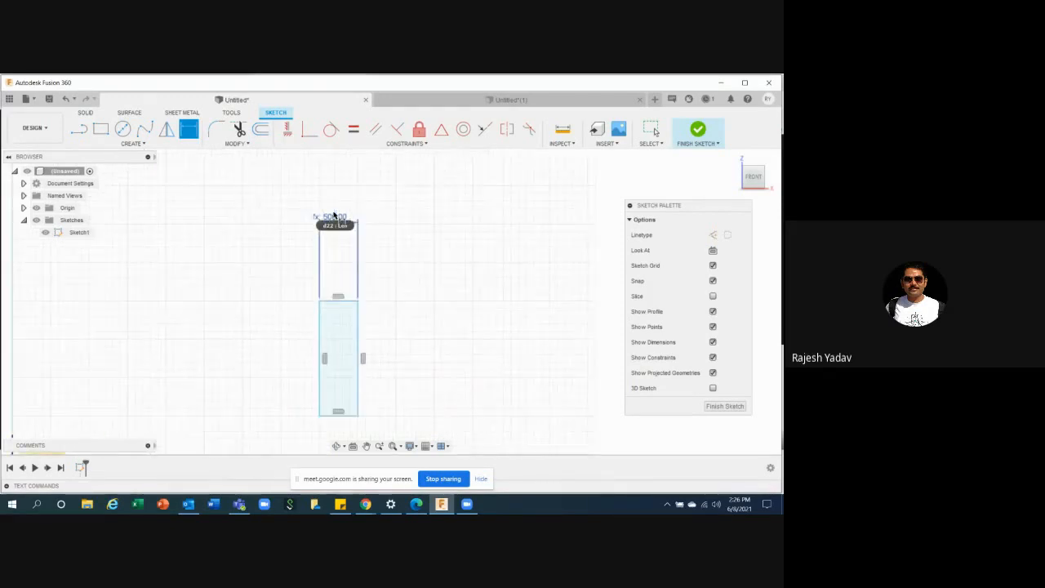
click(320, 362)
click(231, 360)
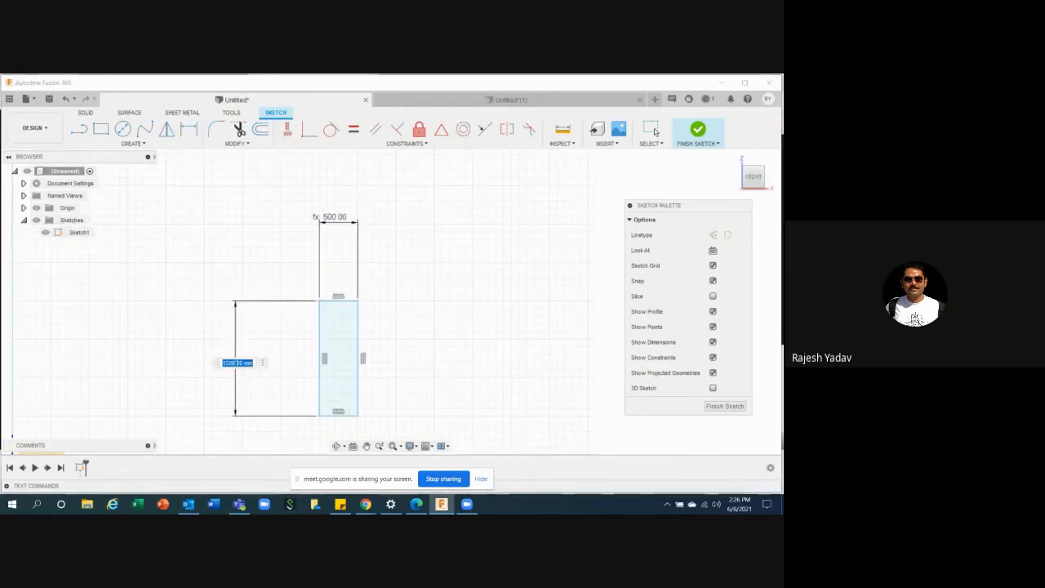
text(h)
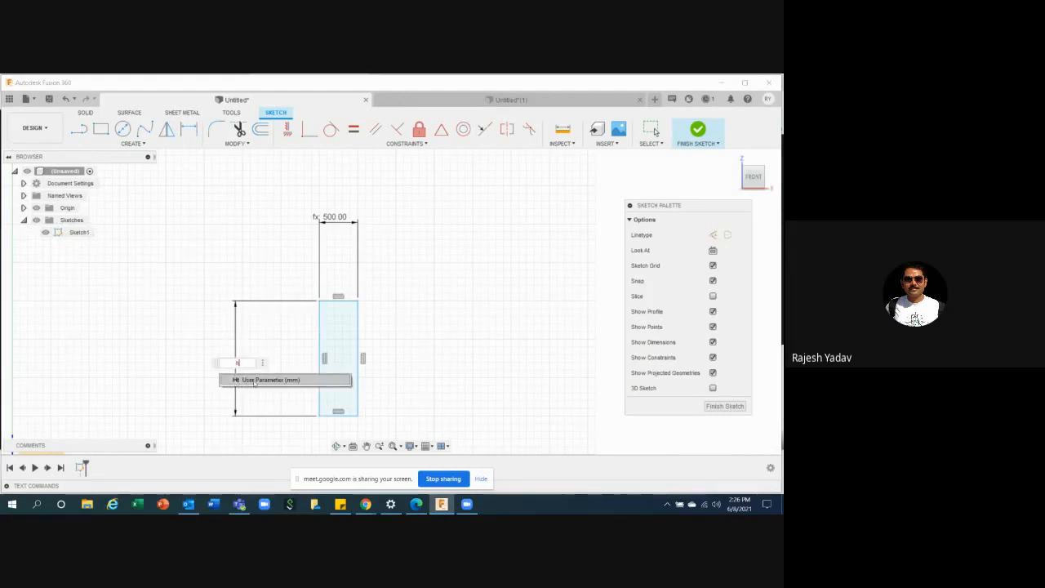
click(255, 381)
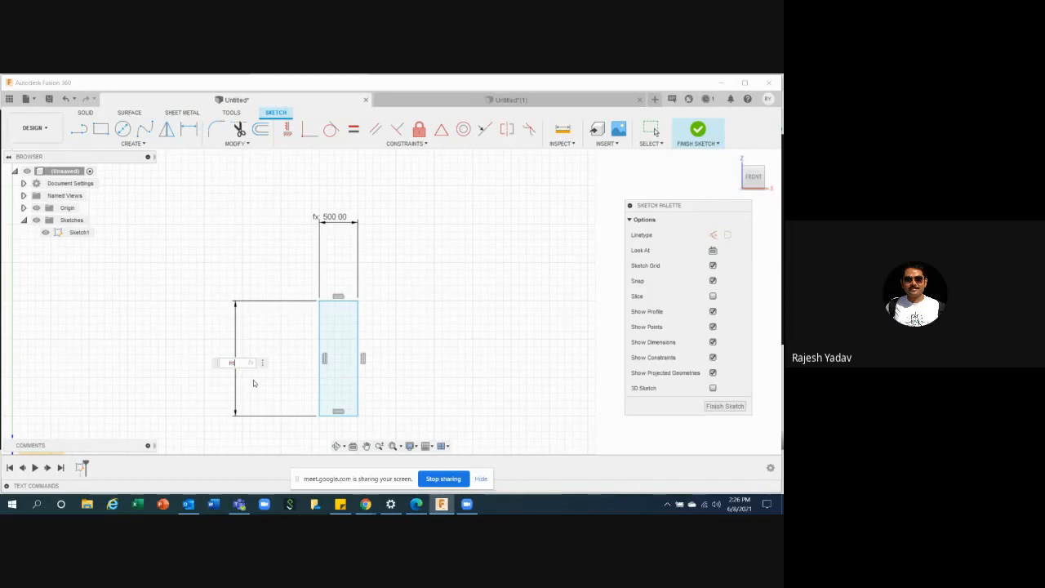
key(Return)
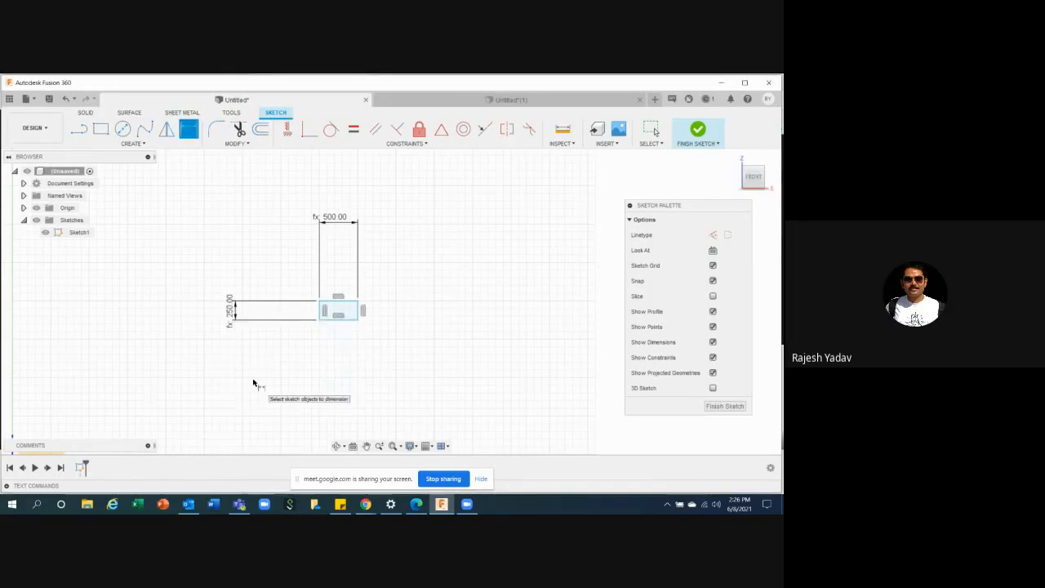
- Move the Len and Ht dimensions closer to the rectangle and end the dimension command
scroll(312, 310, up, 5)
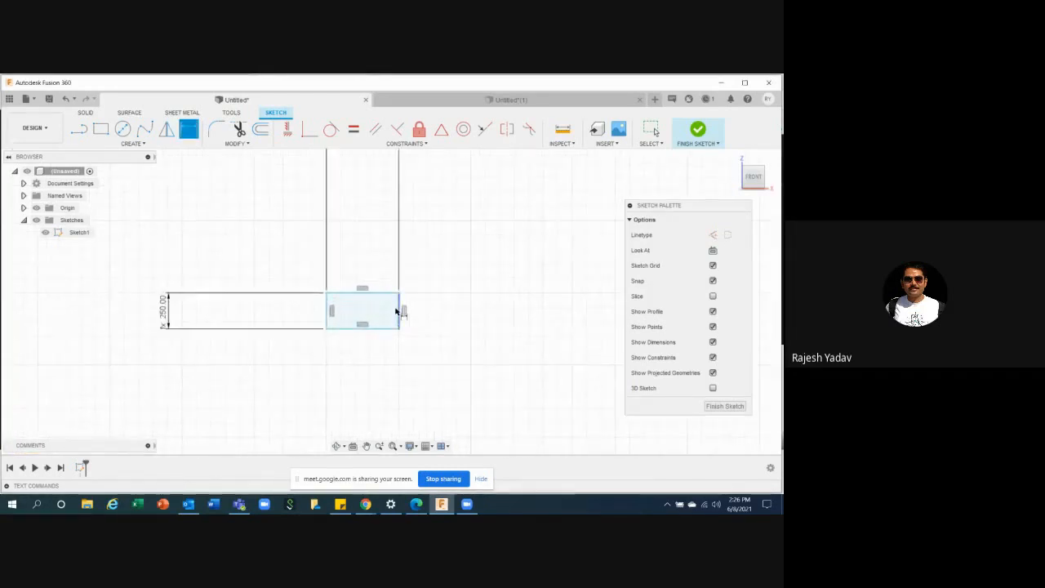
scroll(245, 436, down, 3)
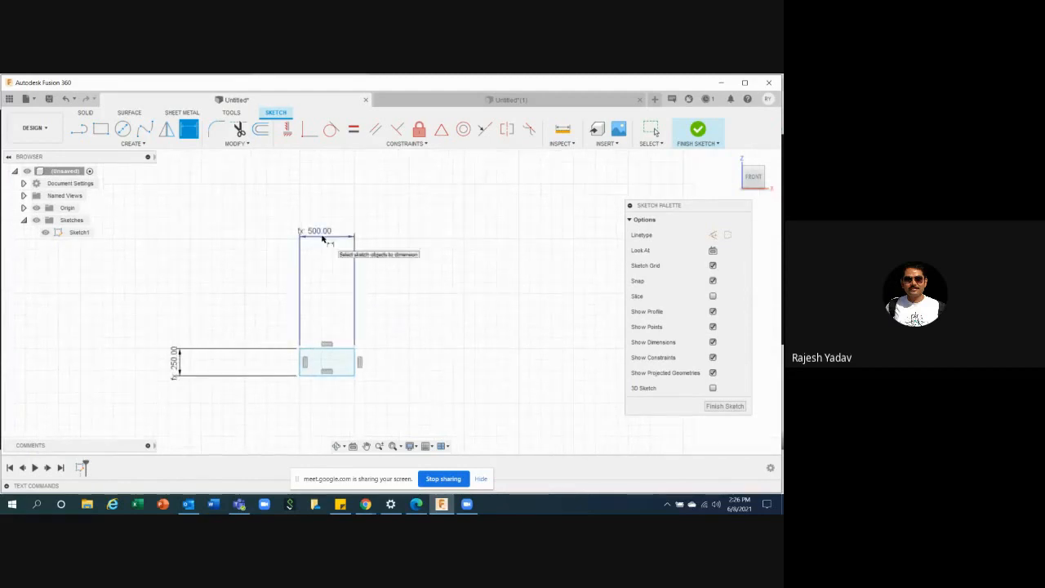
drag(325, 240, 327, 321)
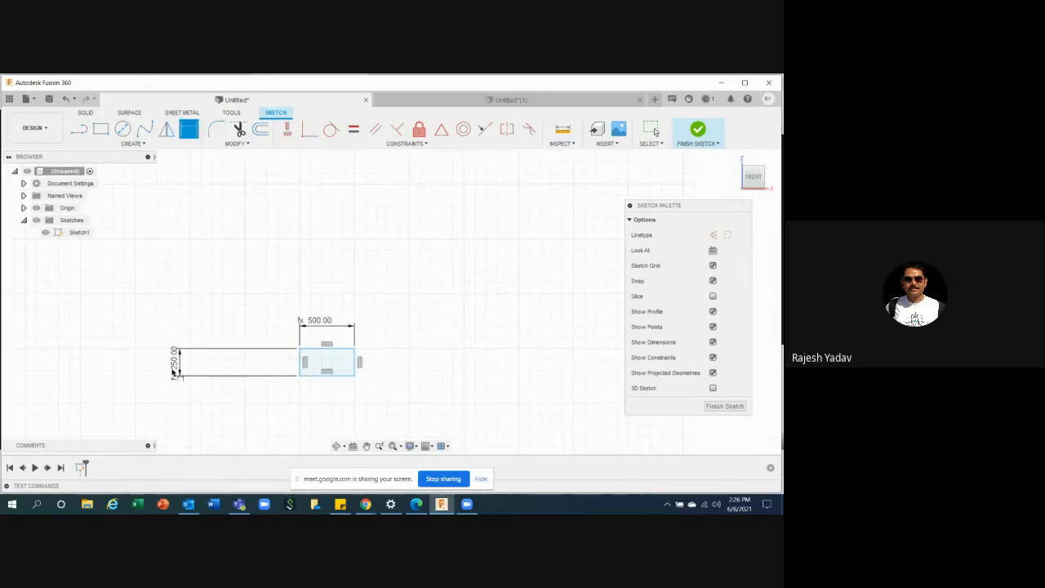
drag(173, 372, 279, 372)
scroll(313, 404, up, 2)
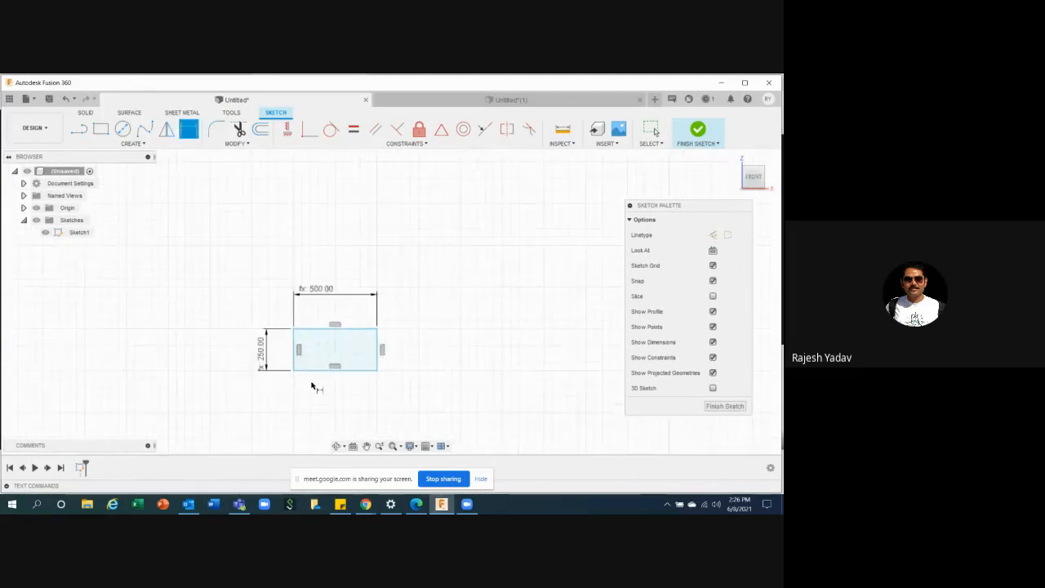
scroll(314, 385, up, 3)
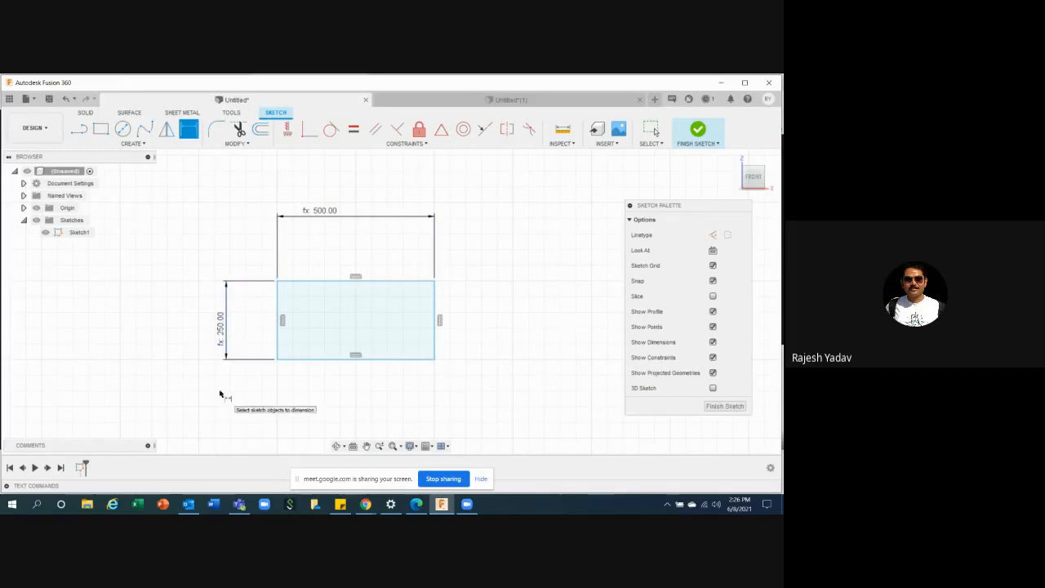
key(Escape)
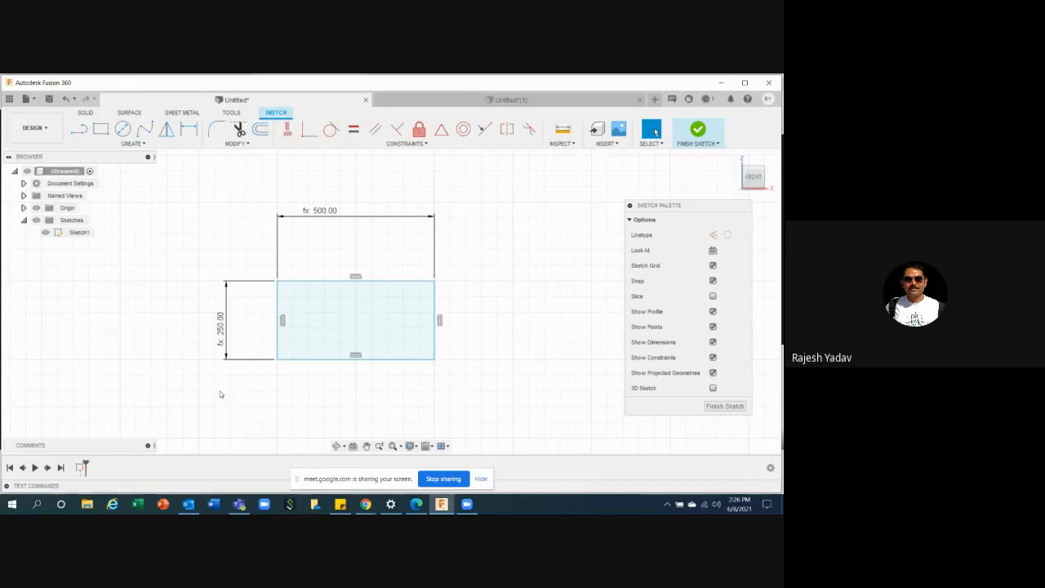
- Check the expression behind the rectangle's horizontal dimension without changing it
scroll(334, 376, up, 1)
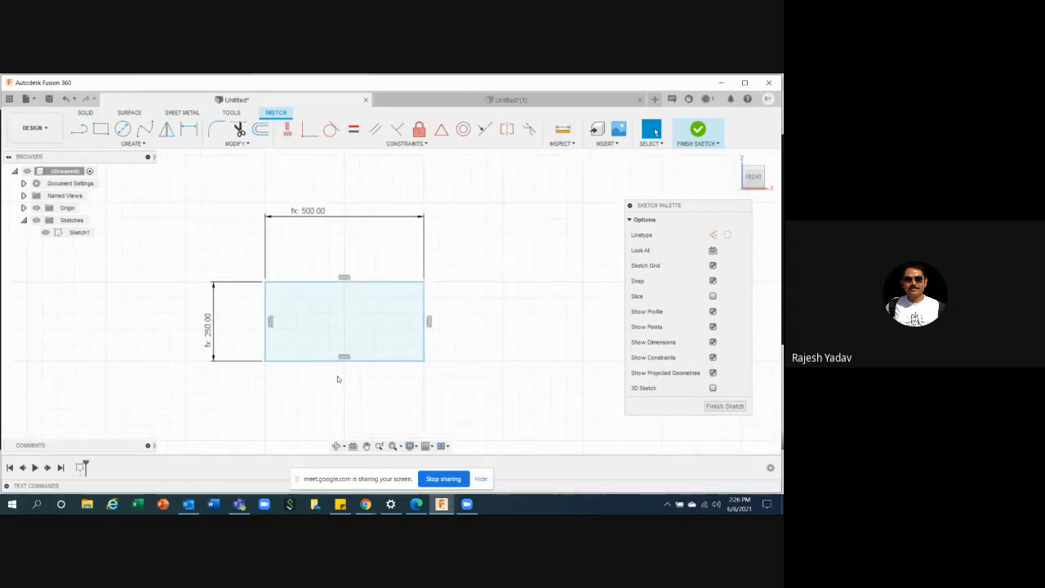
double_click(308, 214)
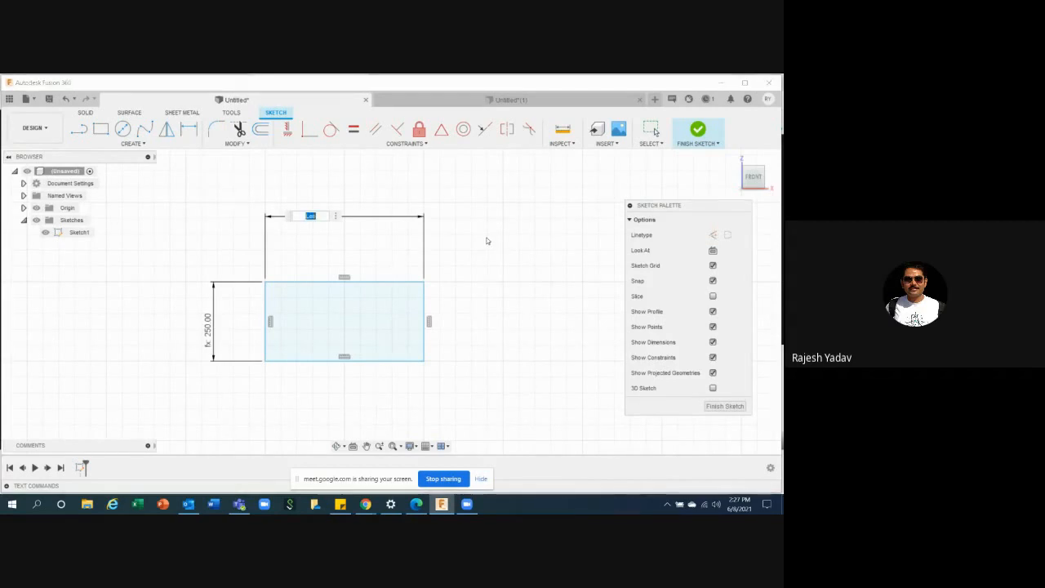
key(Return)
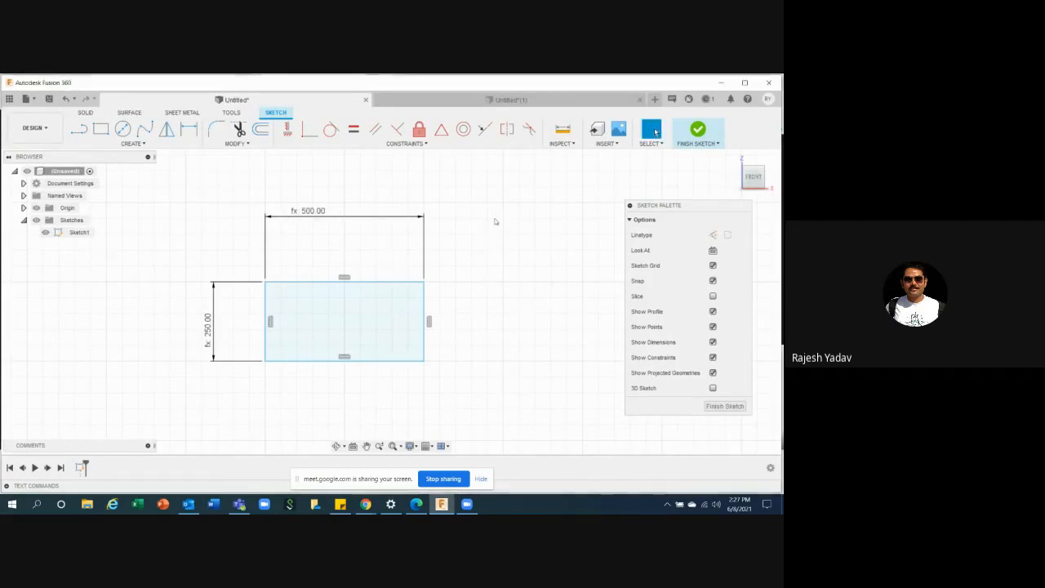
- Set the user parameter Len to 1500 mm in the Parameters dialog and close it
click(247, 145)
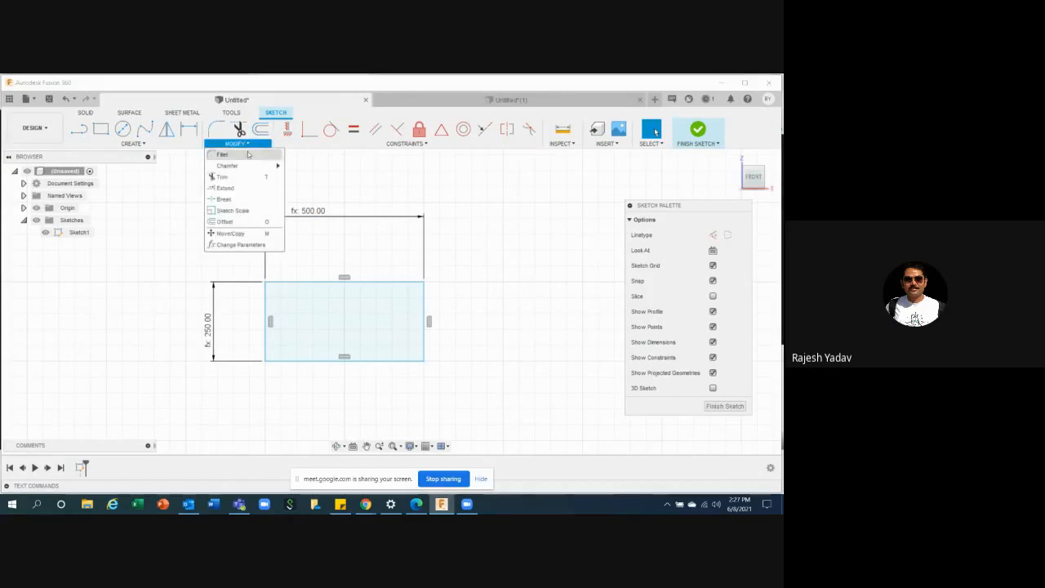
click(232, 247)
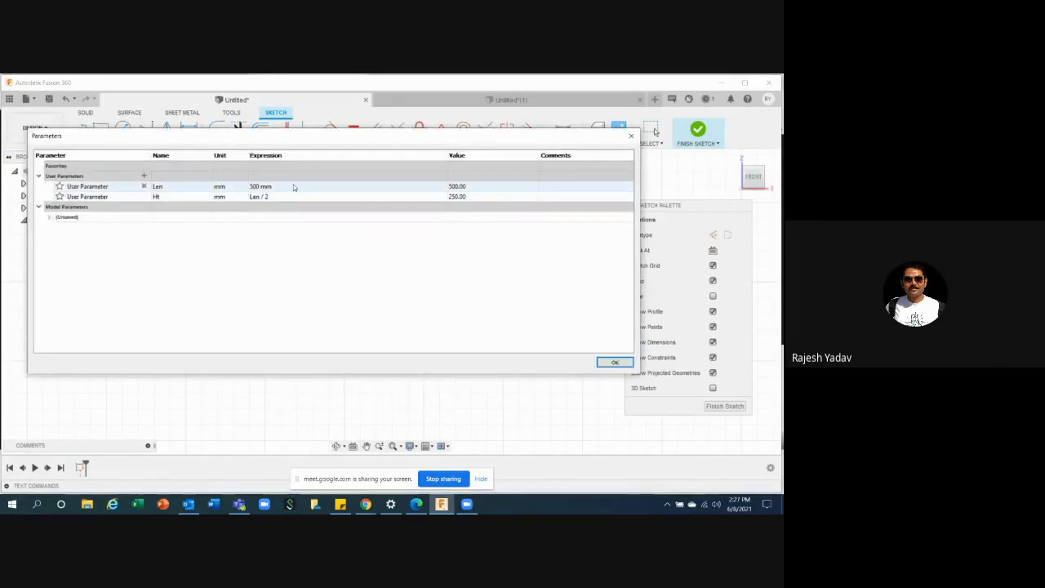
click(472, 189)
click(299, 186)
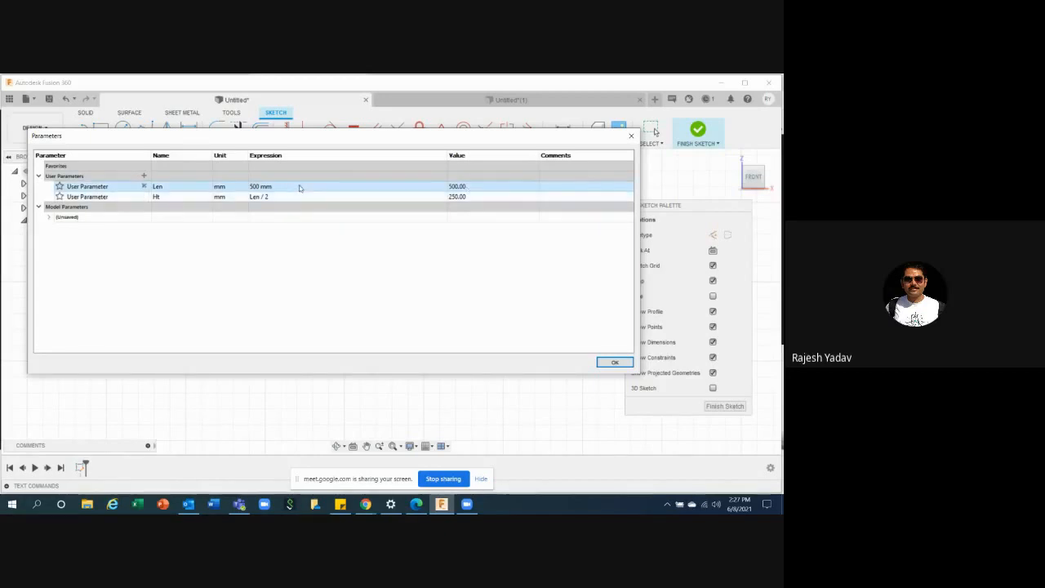
text(10)
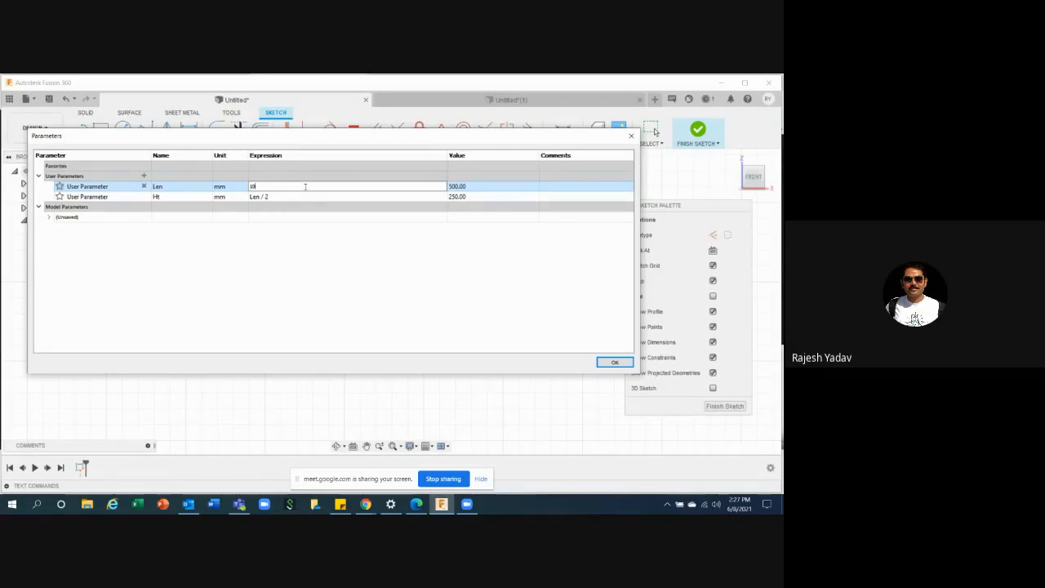
text(1)
text(000)
key(Return)
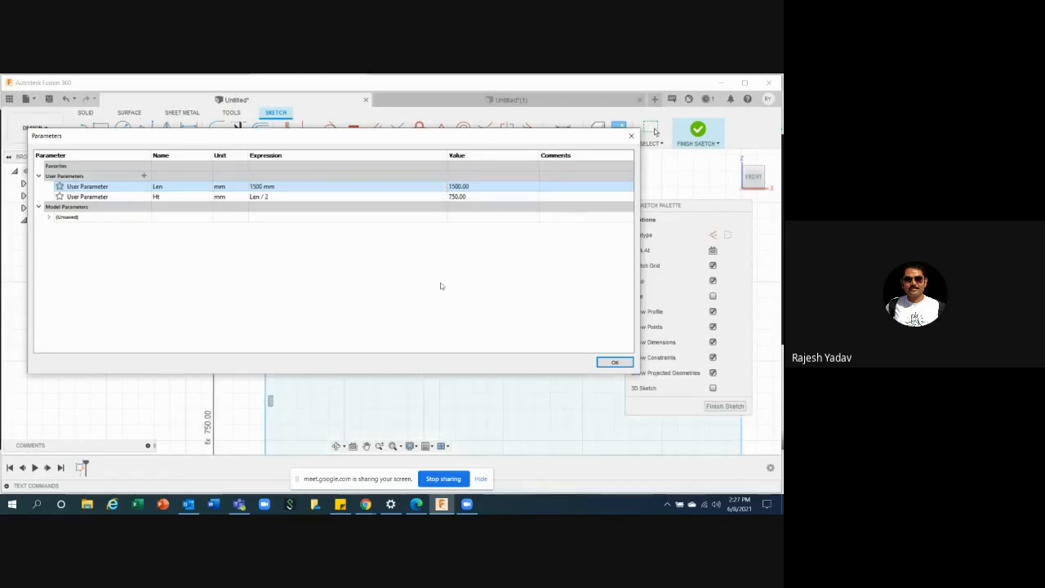
click(614, 363)
scroll(275, 297, down, 2)
scroll(229, 241, down, 2)
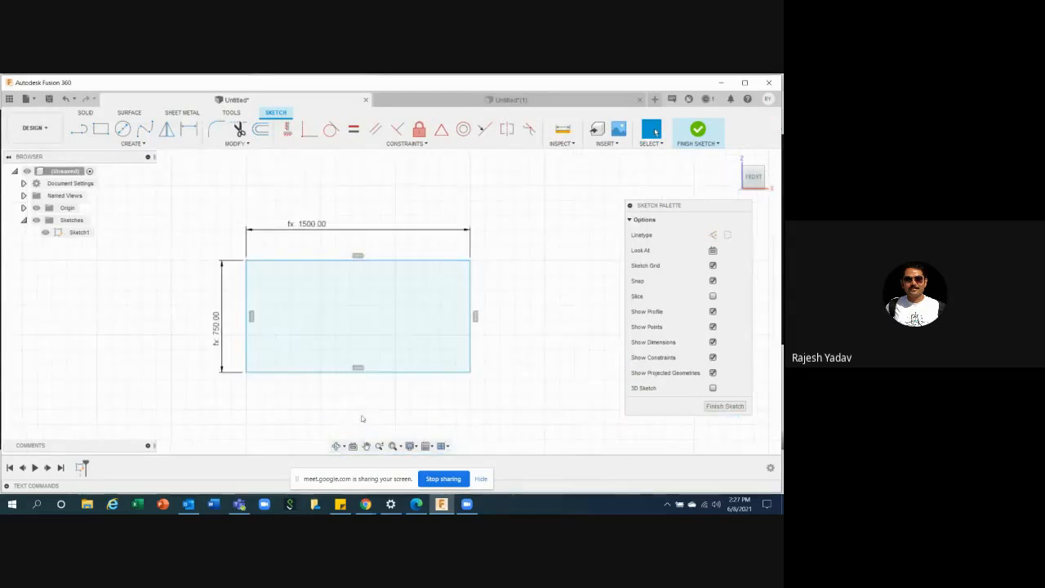
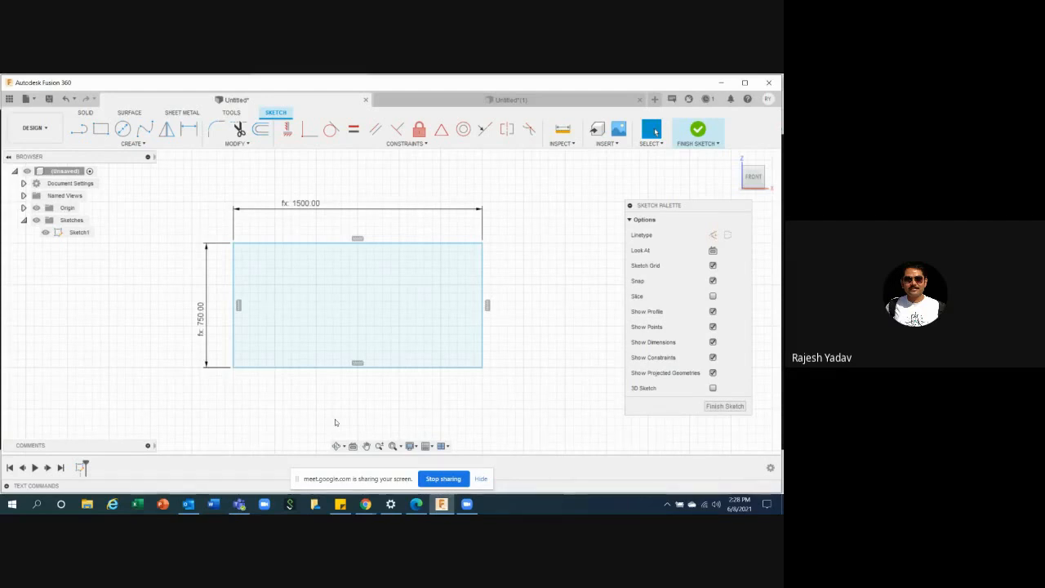
- Start a new user parameter in the Parameters dialog with unit mm and the expression Len/100
click(250, 147)
click(236, 246)
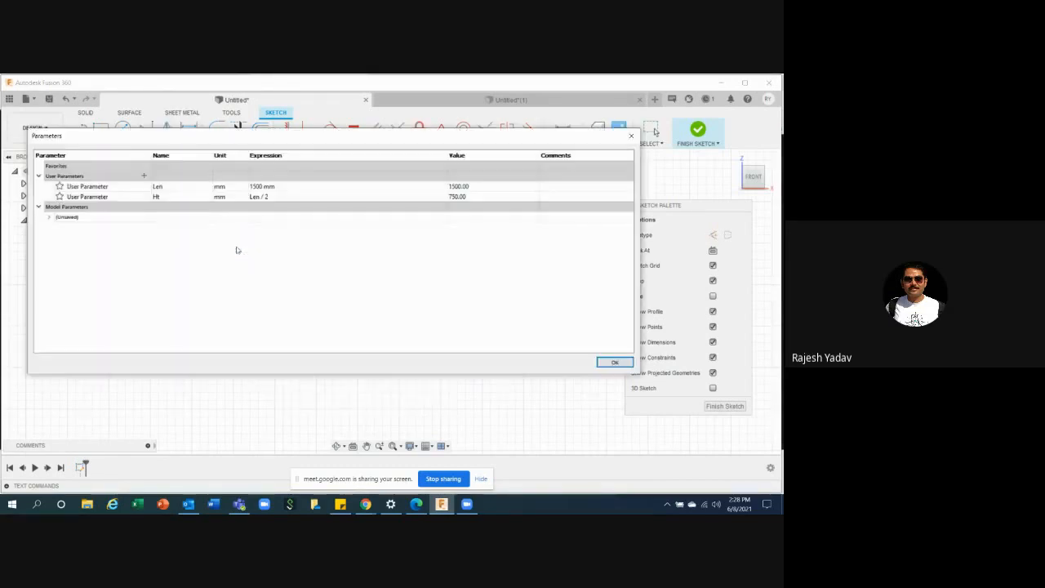
click(143, 177)
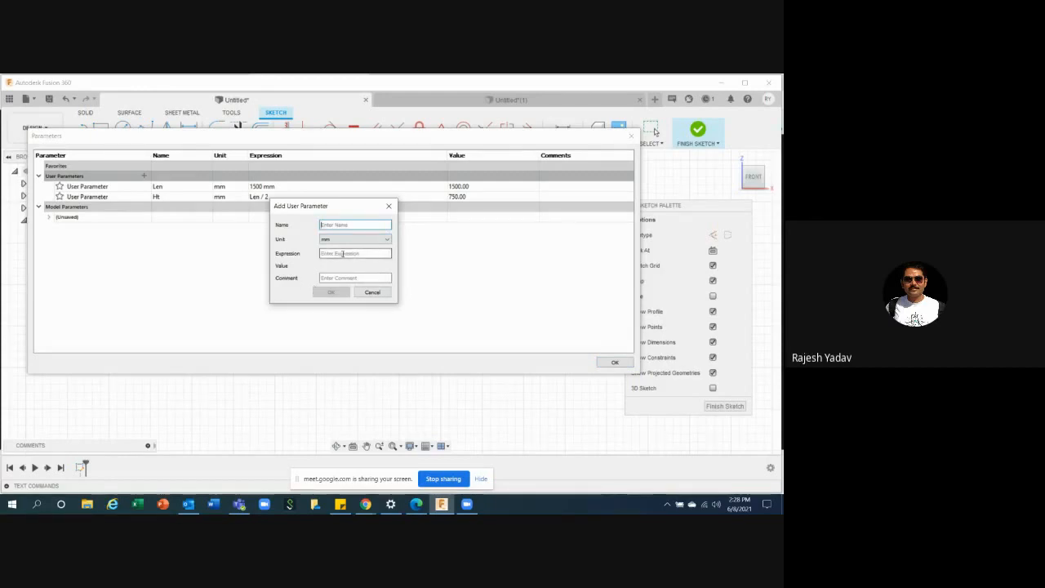
click(372, 291)
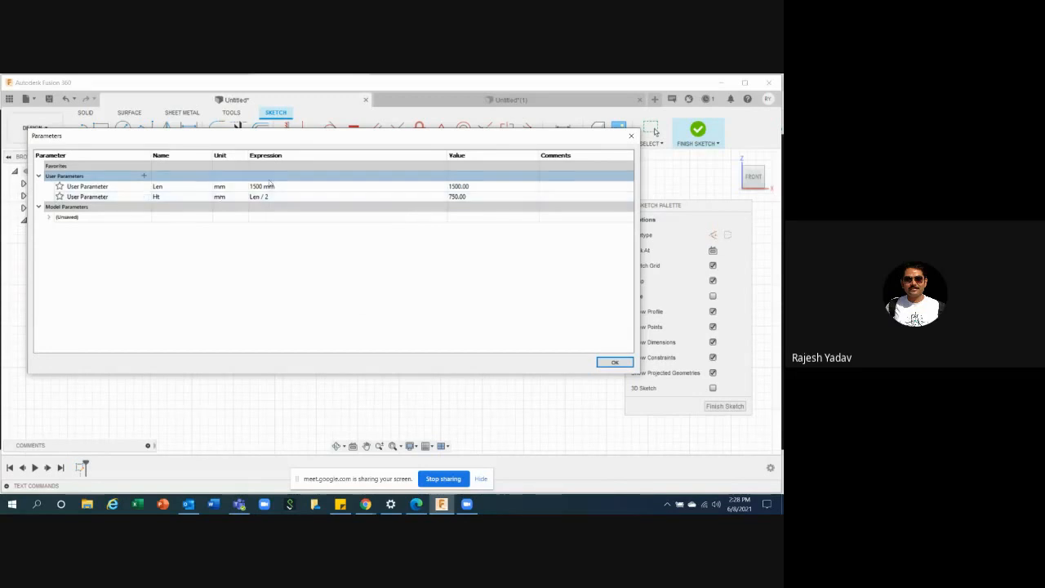
click(144, 176)
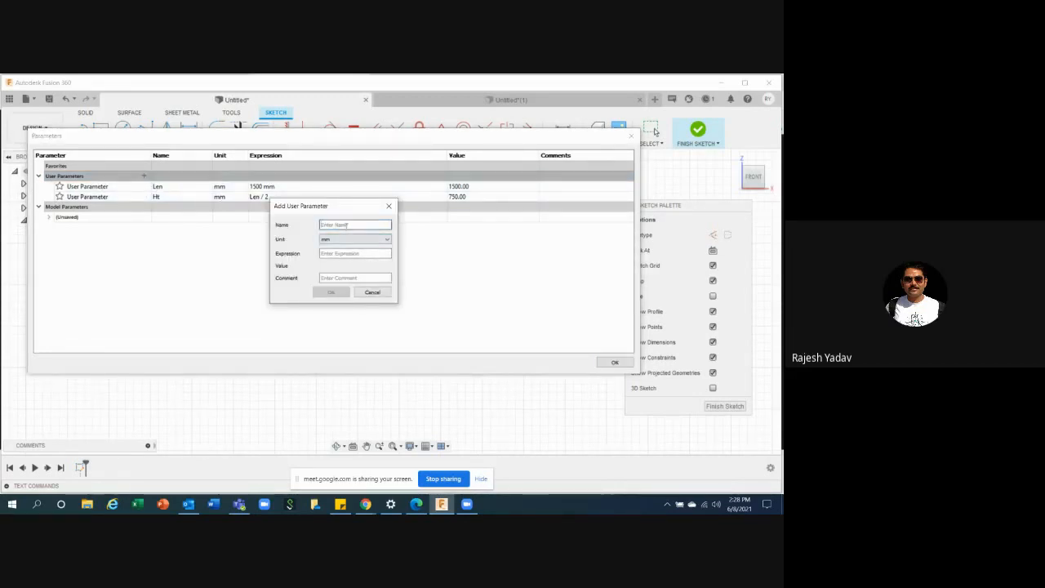
text(H)
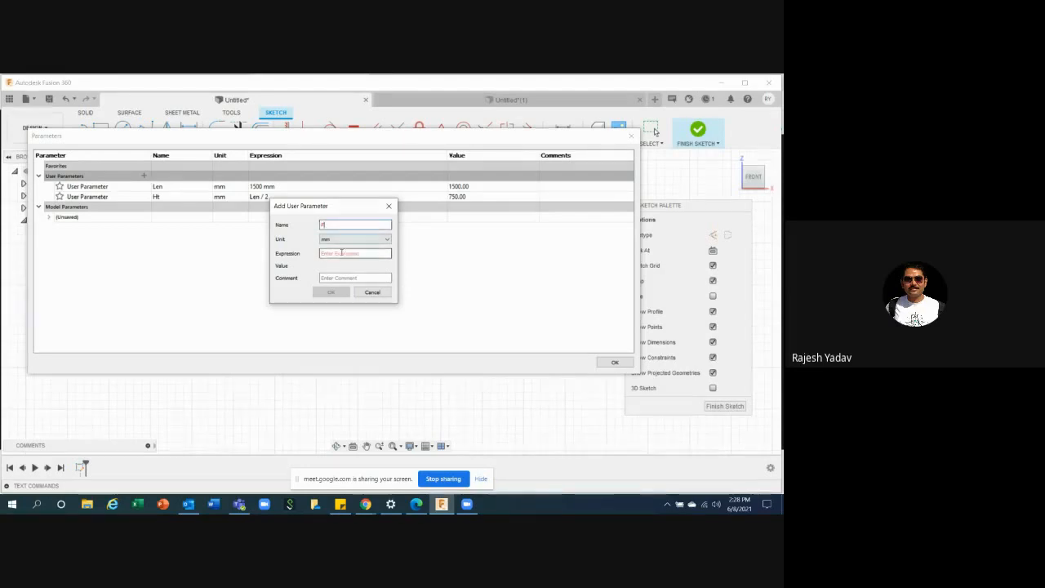
click(341, 253)
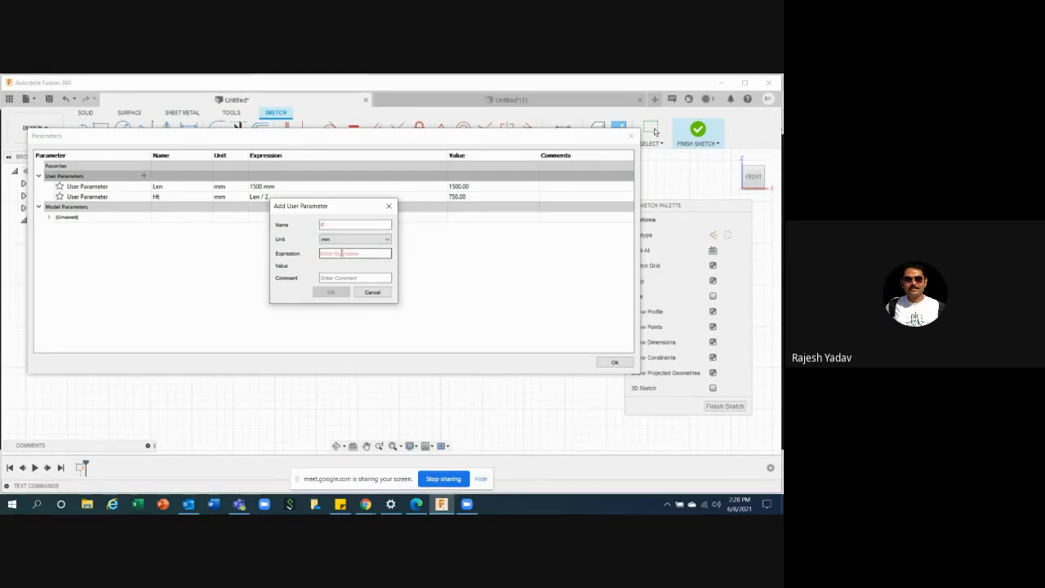
drag(351, 204, 400, 230)
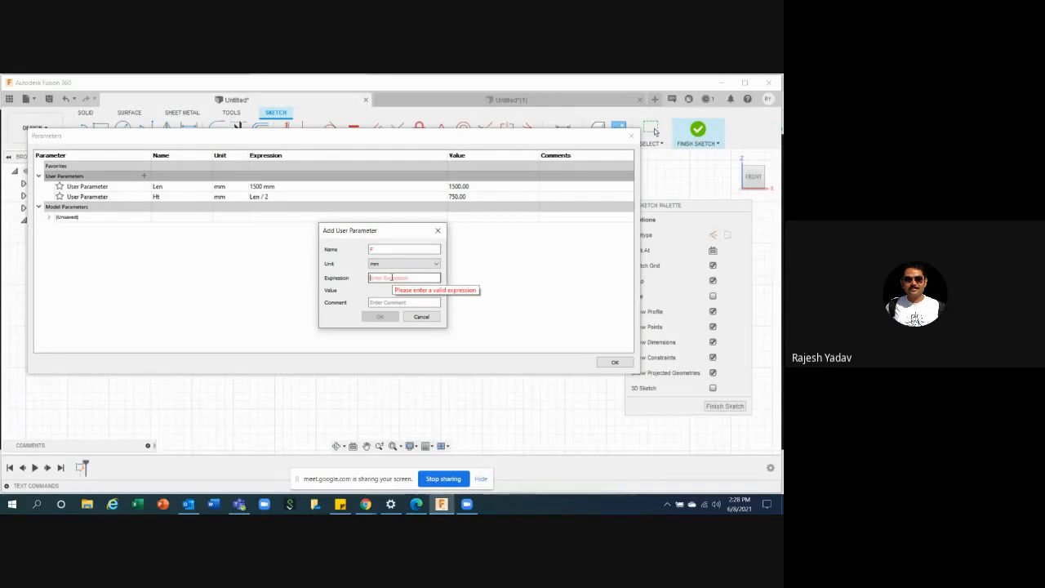
text(Le)
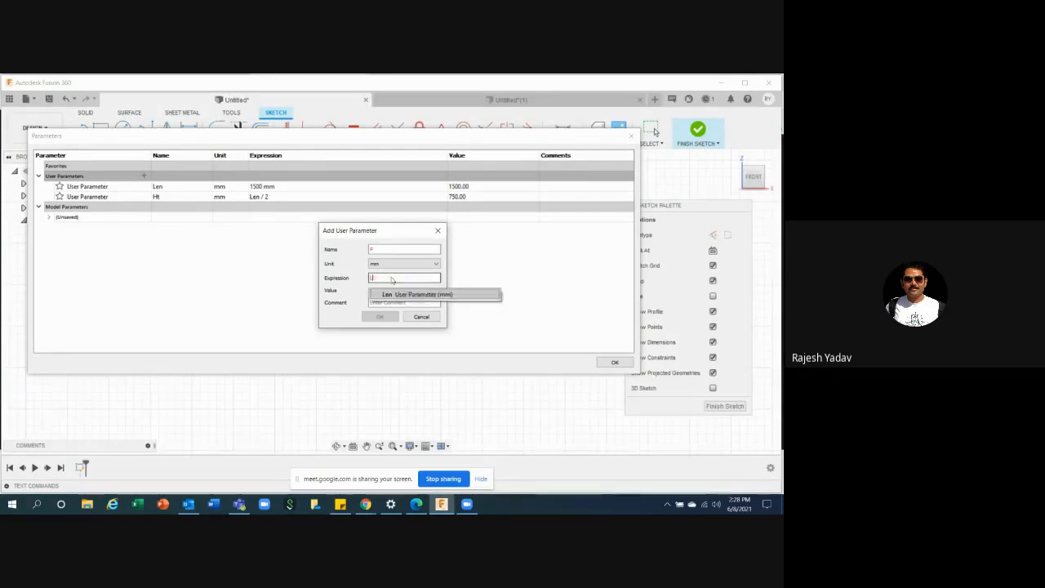
text(n/)
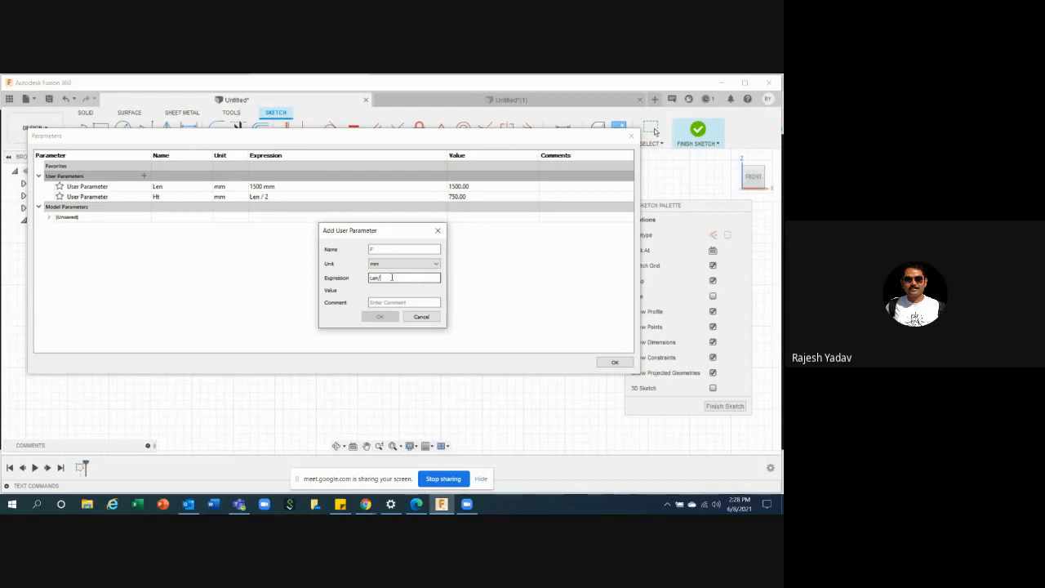
text(100)
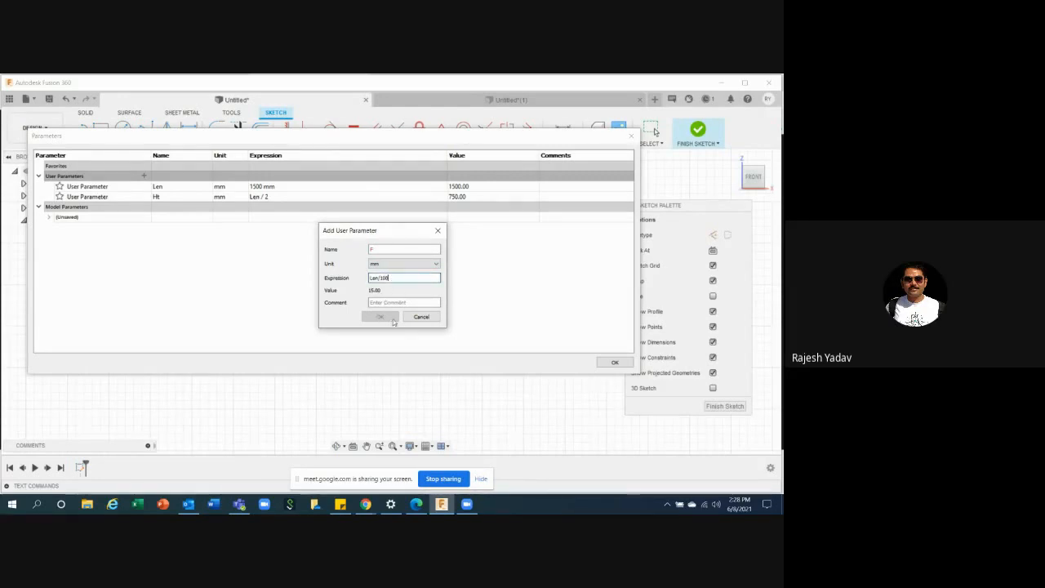
- Name the new user parameter Fi, add it to the list and close the Parameters dialog
click(387, 249)
text(F)
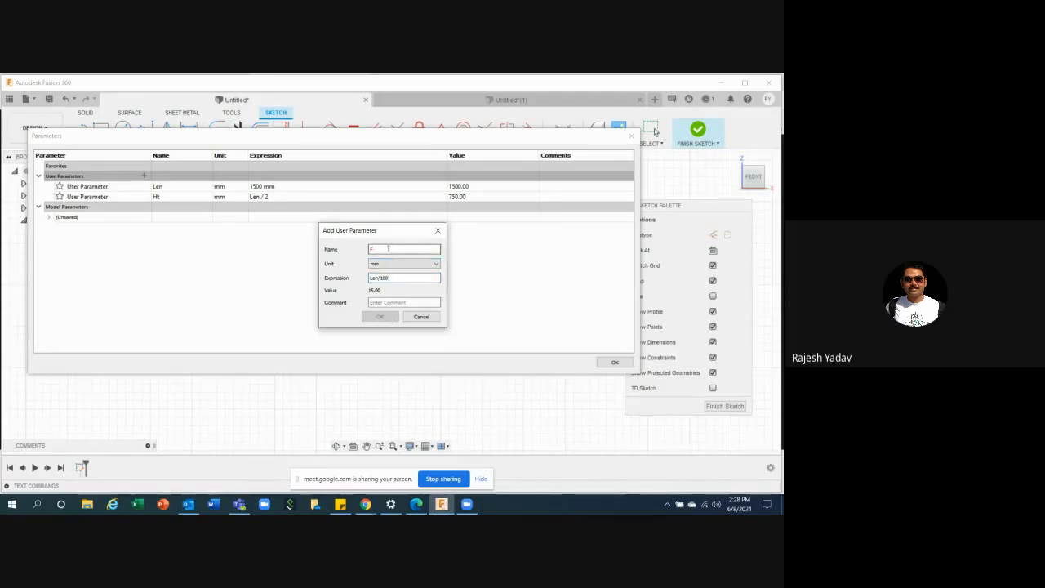
text(i)
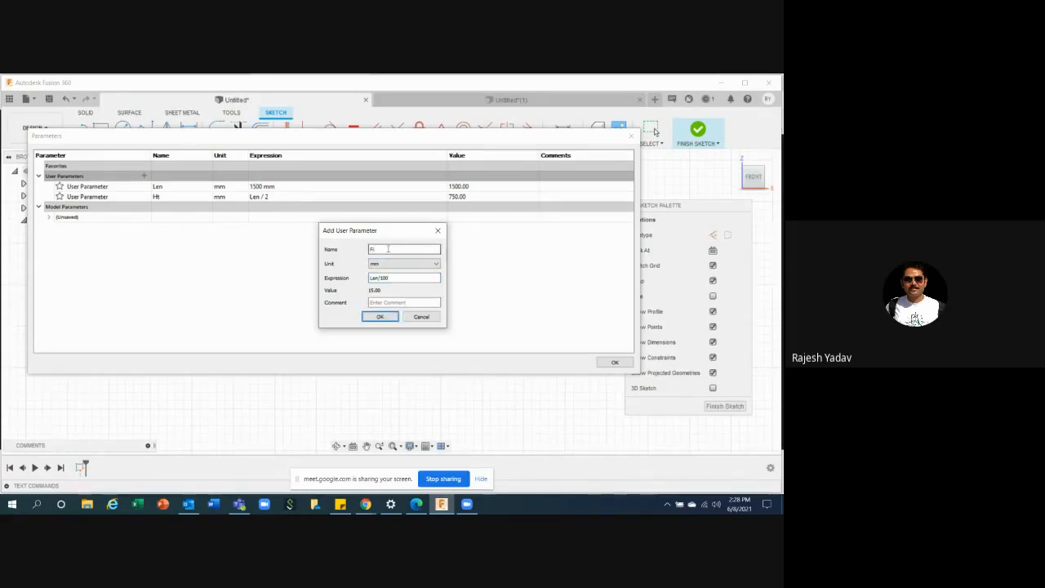
click(378, 318)
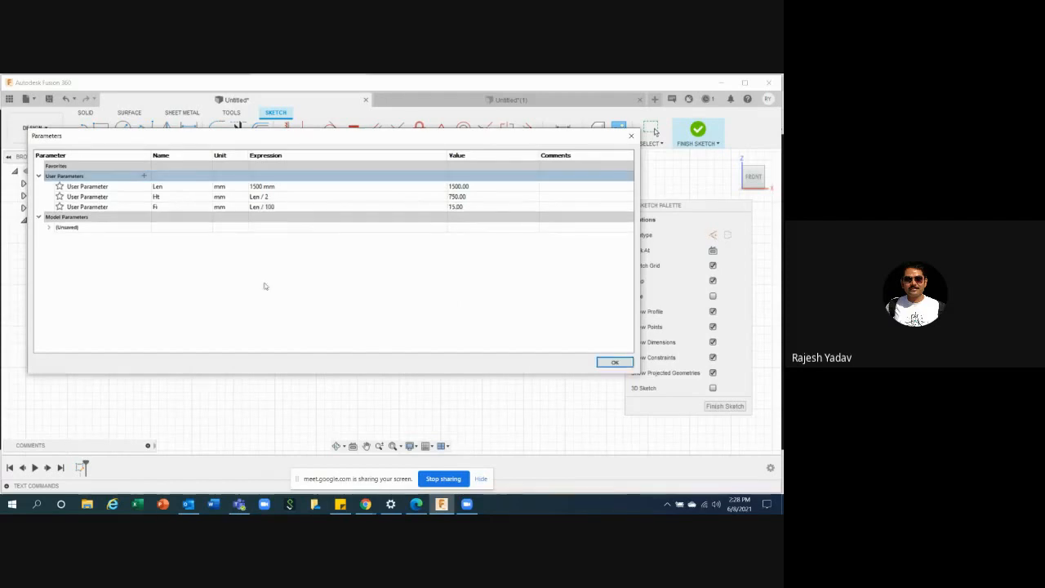
click(614, 363)
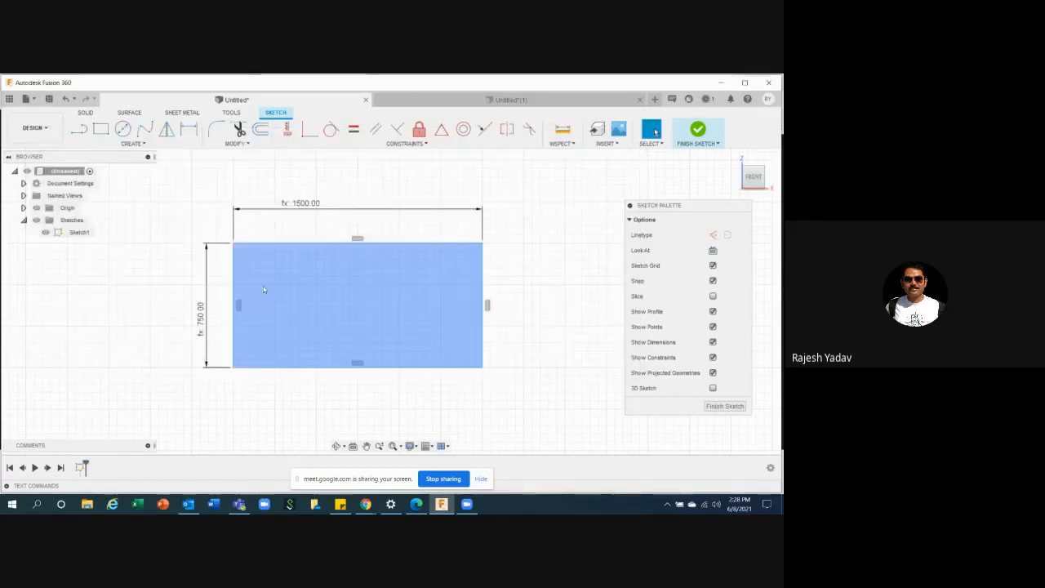
- Fillet the rectangle's upper-left corner with the user parameter Fi as the radius
click(216, 128)
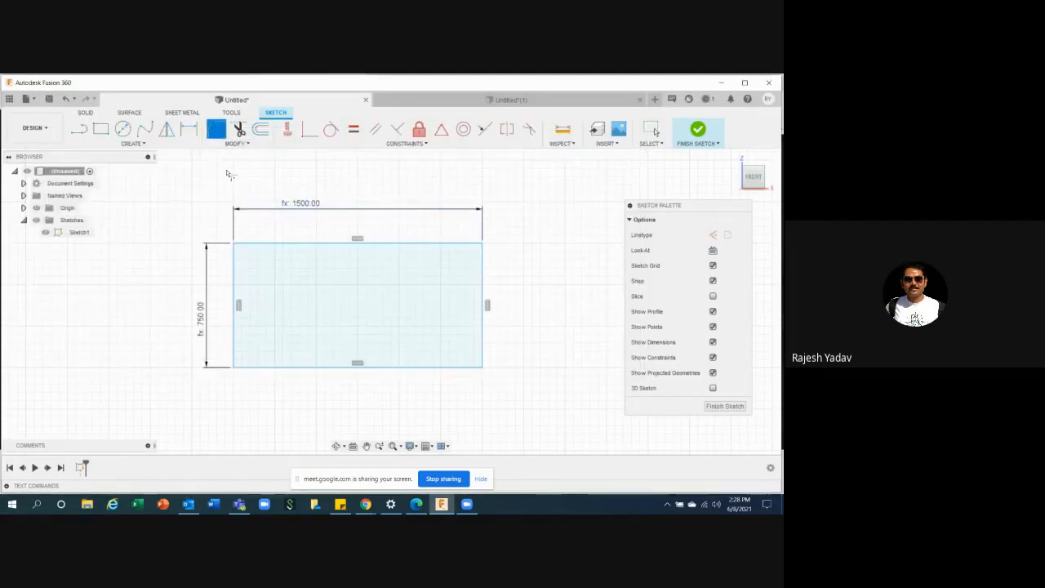
click(239, 248)
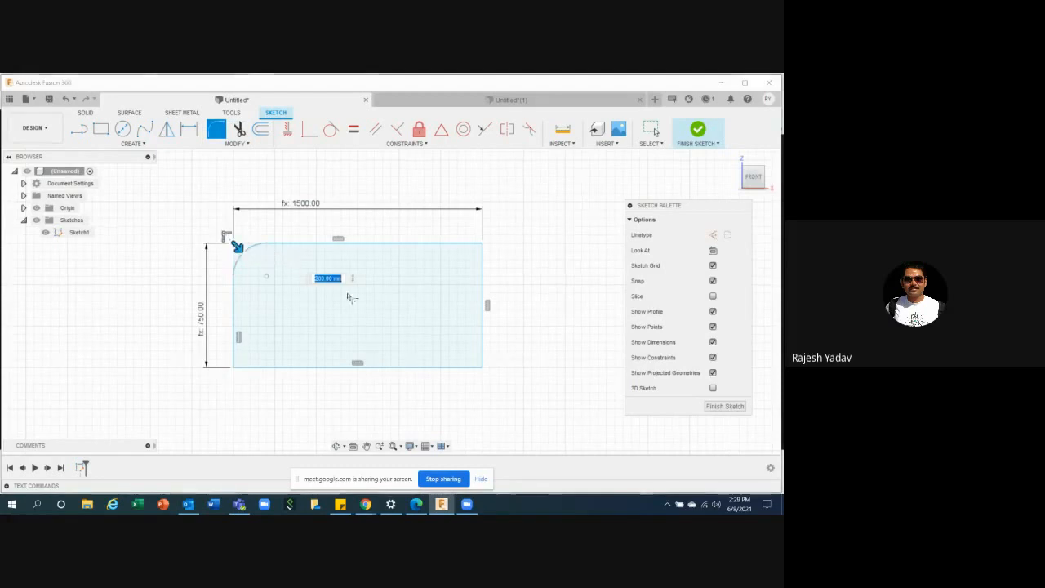
text(f)
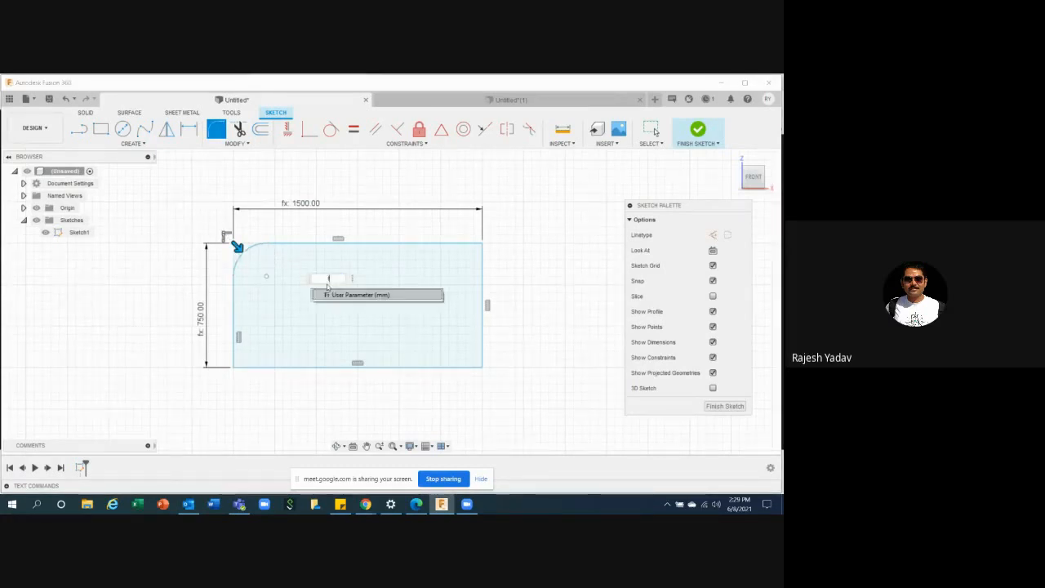
key(Escape)
key(Escape)
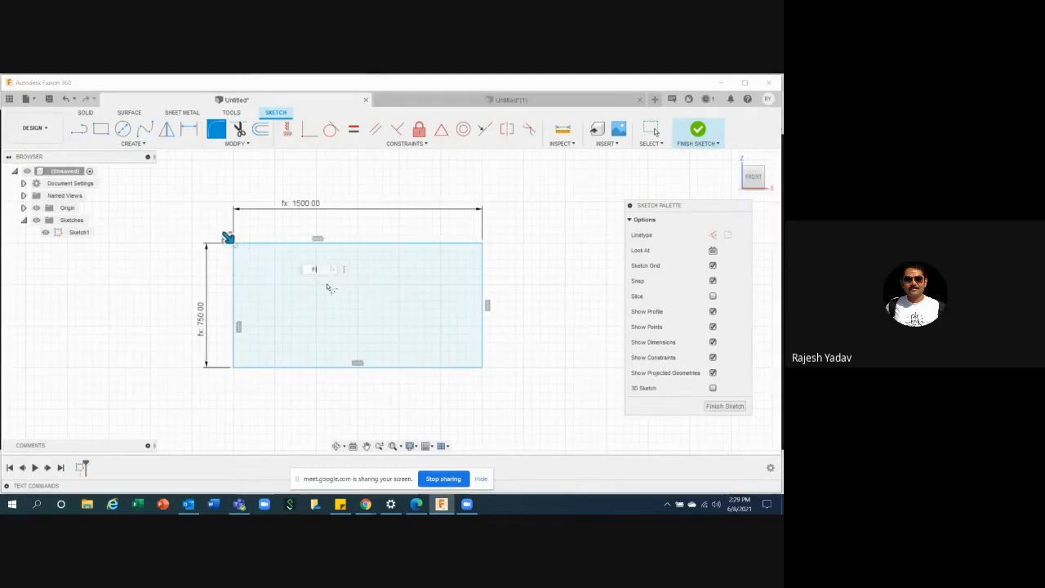
scroll(228, 236, down, 2)
scroll(228, 235, up, 5)
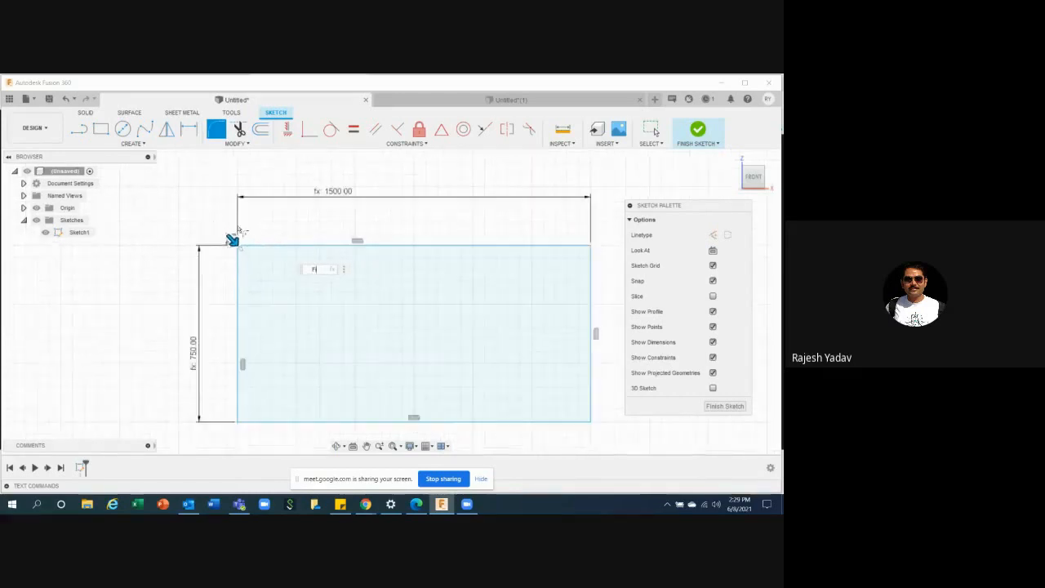
scroll(236, 258, up, 2)
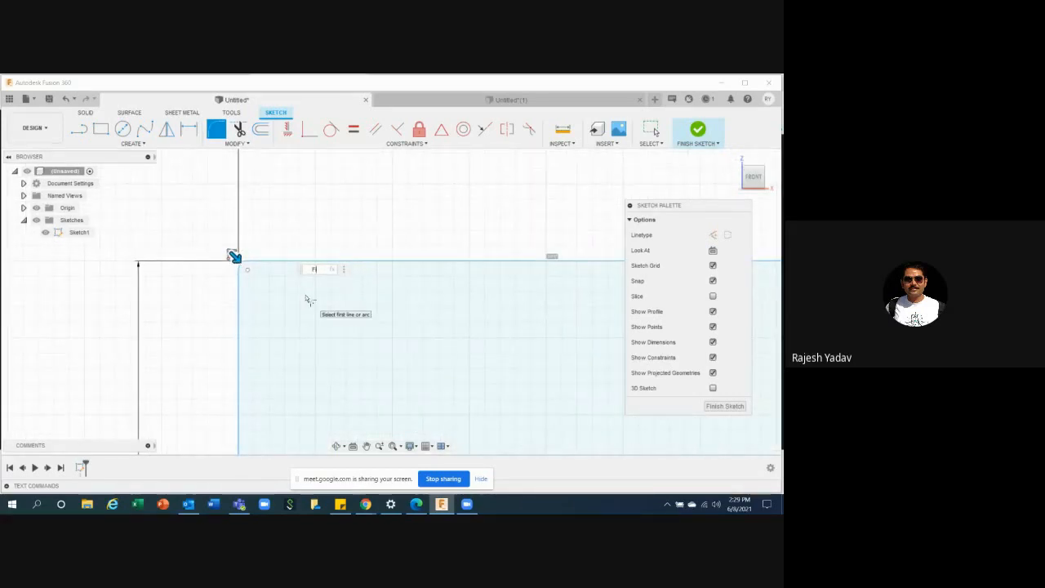
key(Return)
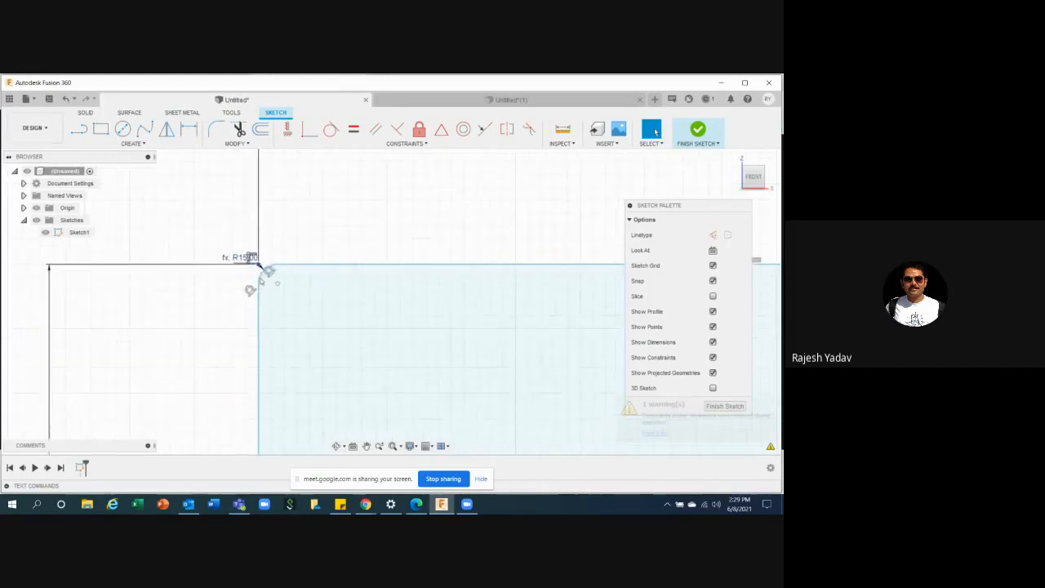
scroll(268, 287, up, 2)
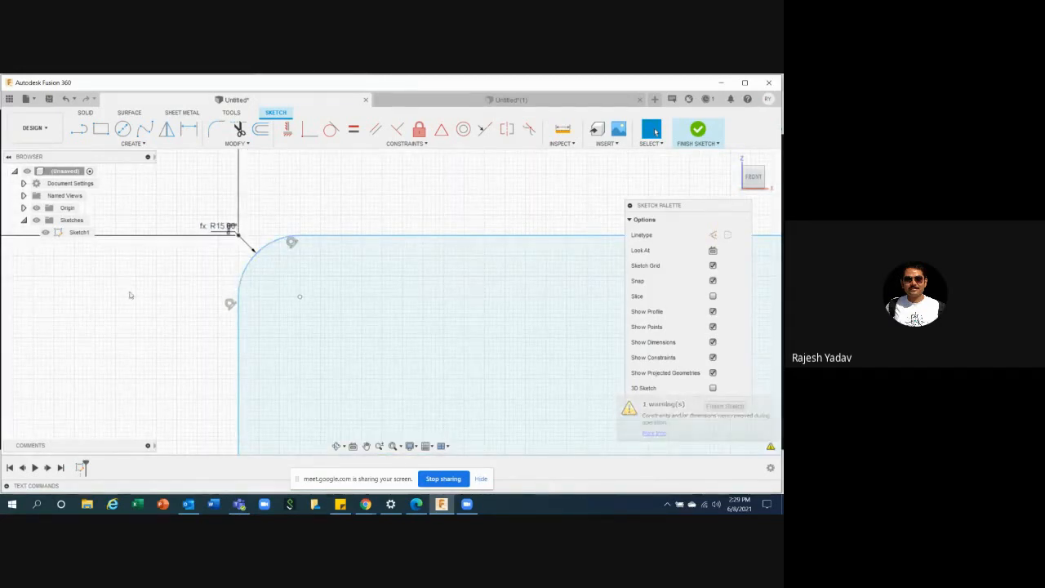
scroll(129, 295, down, 2)
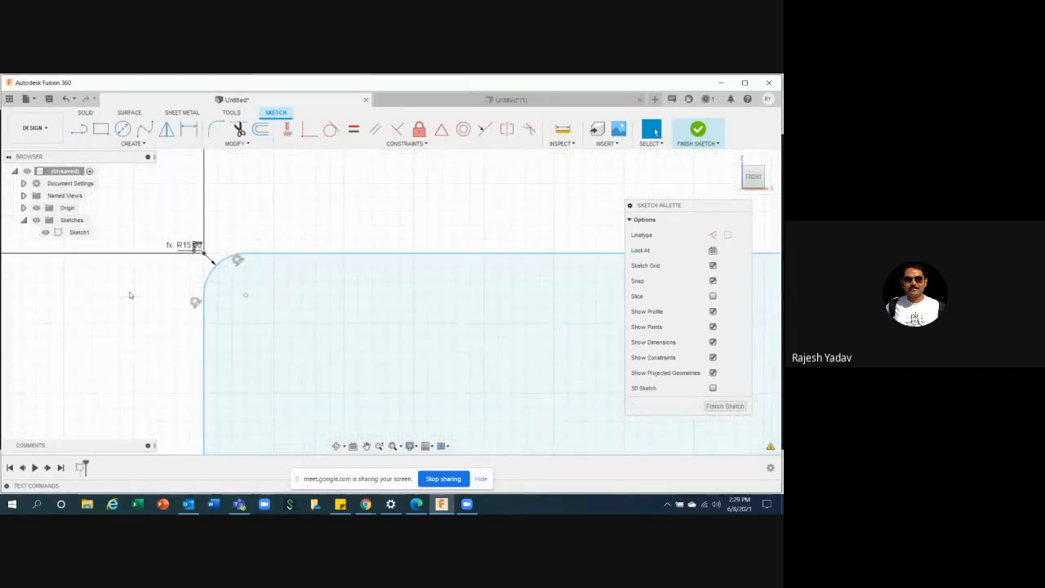
- Set the expression of user parameter Fi to Len / 50 in the Parameters dialog and close it
click(245, 144)
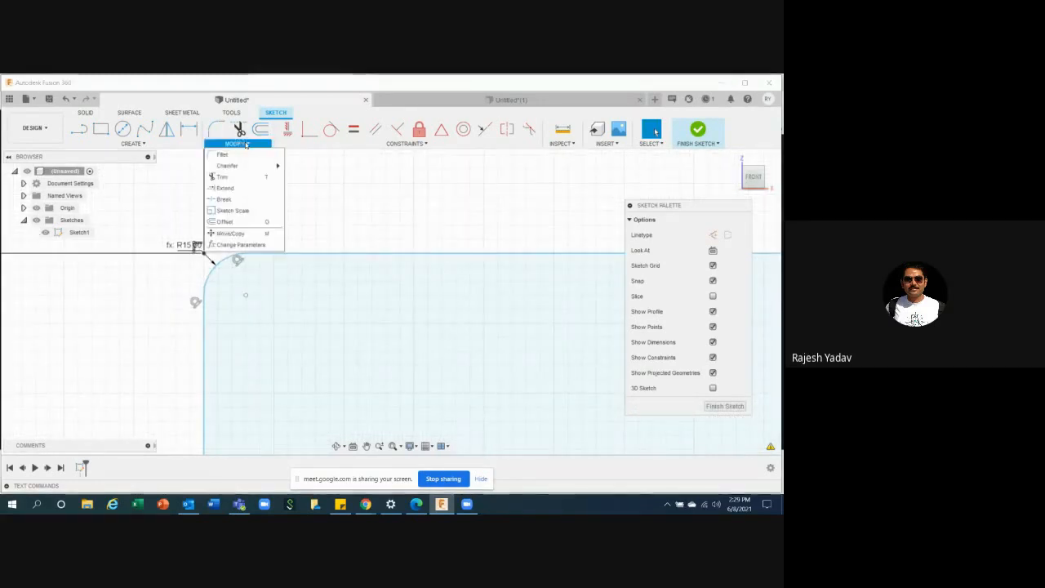
click(240, 244)
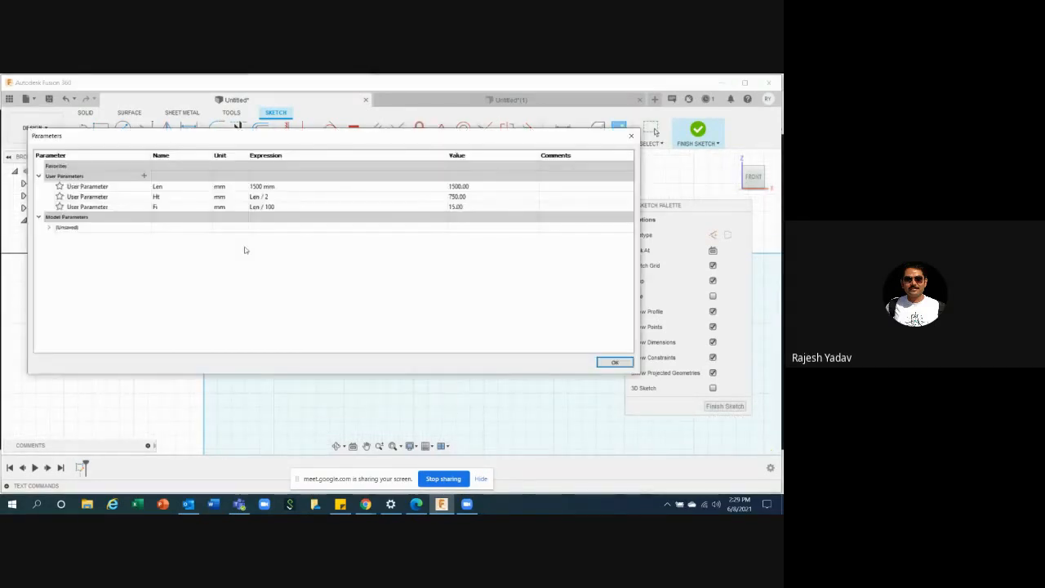
click(287, 206)
click(287, 207)
click(287, 207)
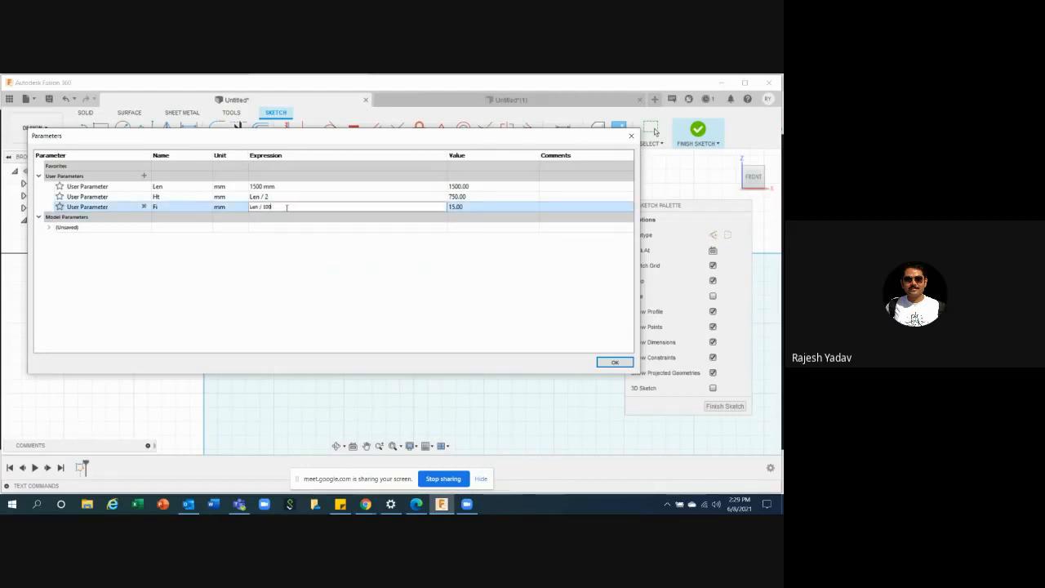
key(shift+Left)
key(shift+Left)
key(shift+Left)
text(50)
key(Return)
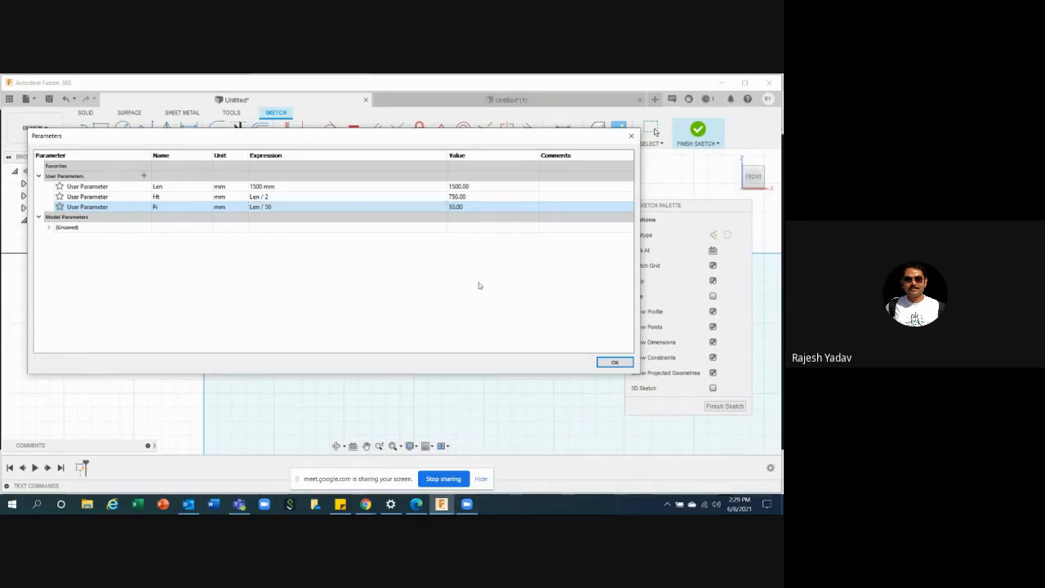
click(612, 363)
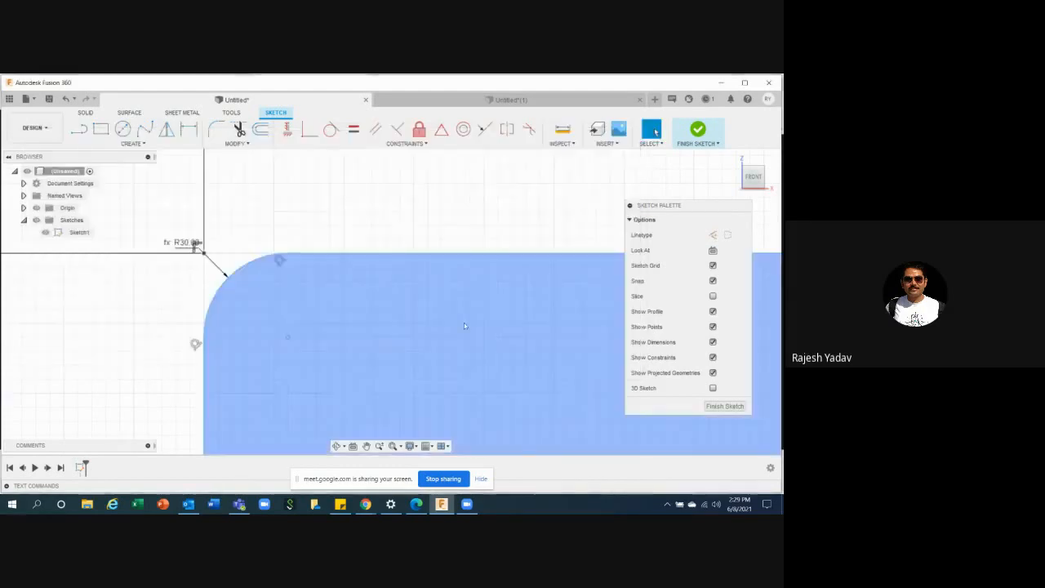
scroll(226, 256, down, 5)
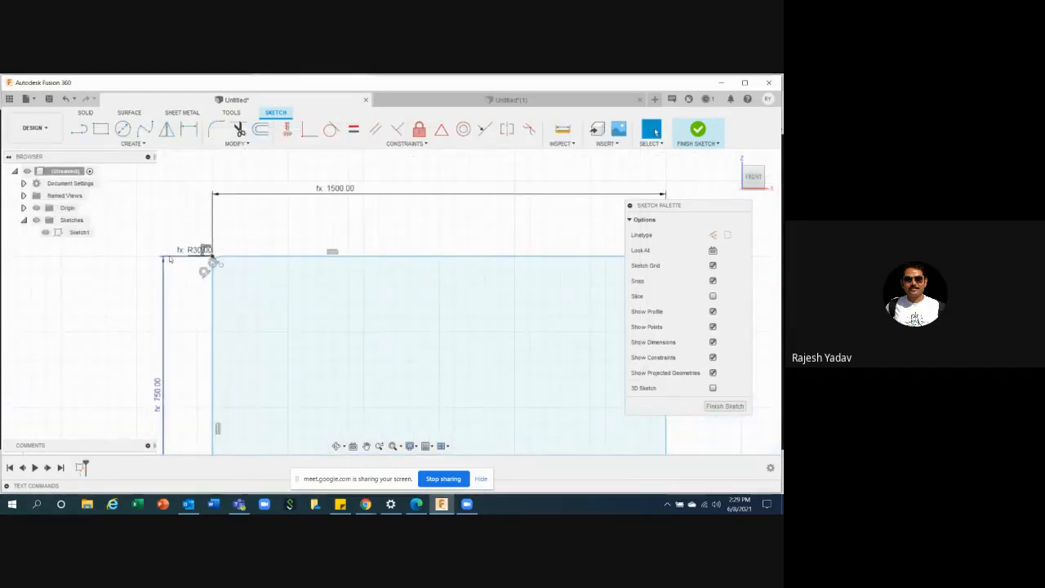
- Set the user parameter Fi to the expression Len / 10 and apply it to the sketch
scroll(214, 279, up, 2)
scroll(215, 279, up, 1)
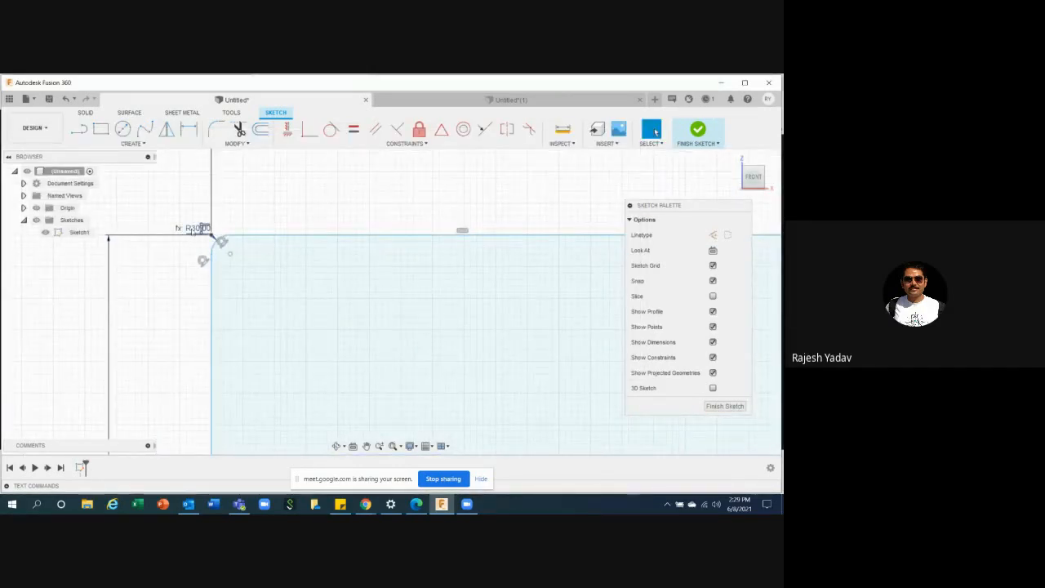
click(248, 144)
click(241, 245)
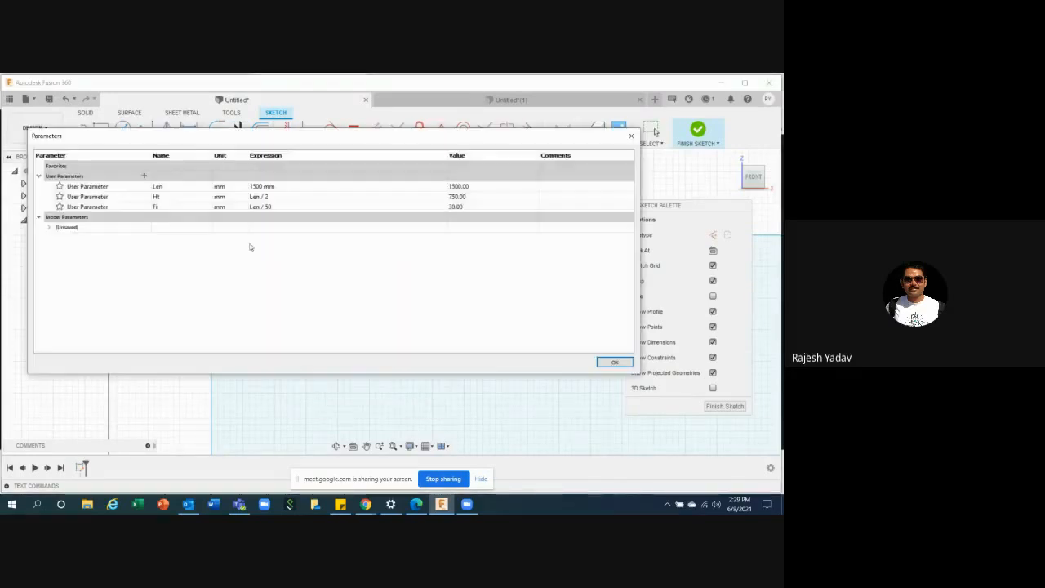
double_click(286, 208)
click(287, 208)
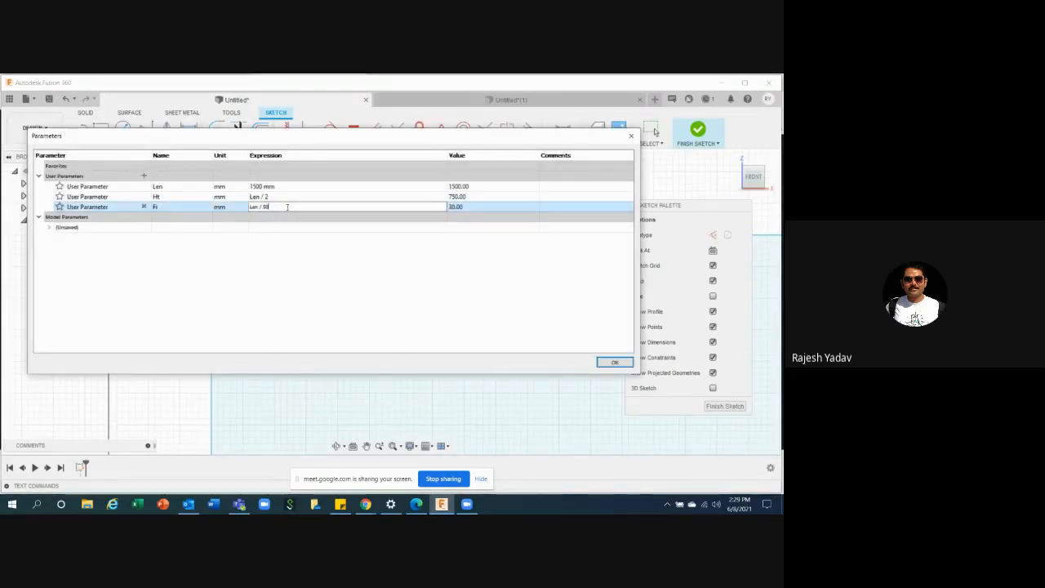
key(BackSpace)
key(BackSpace)
text(10)
key(Return)
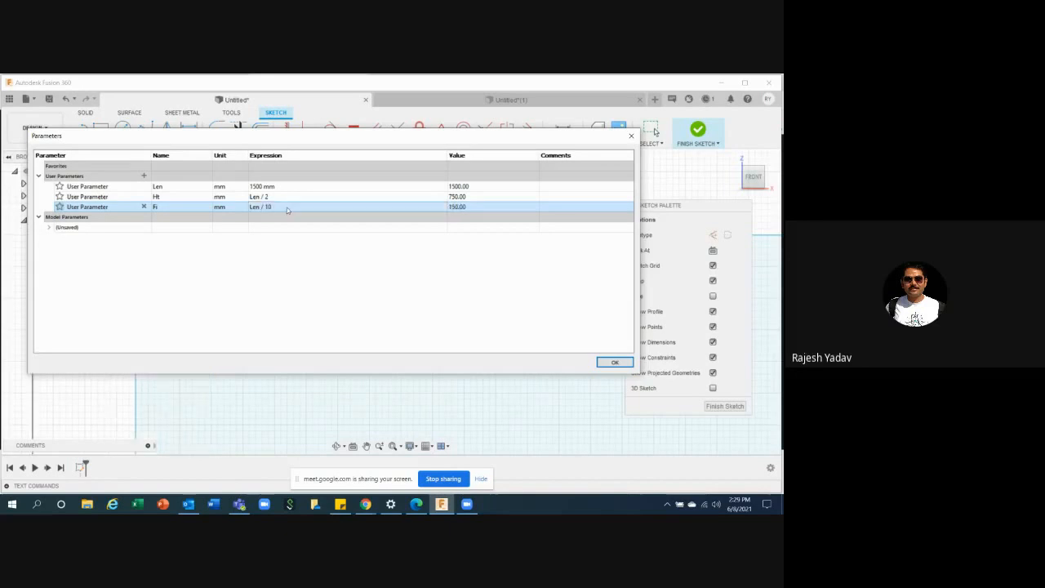
click(614, 361)
scroll(272, 199, down, 5)
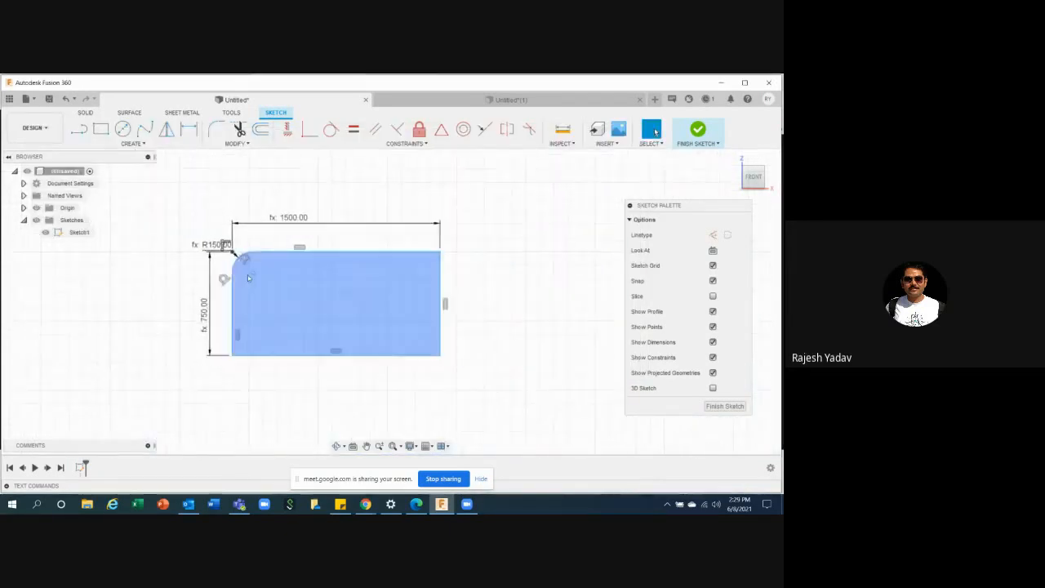
scroll(248, 275, down, 1)
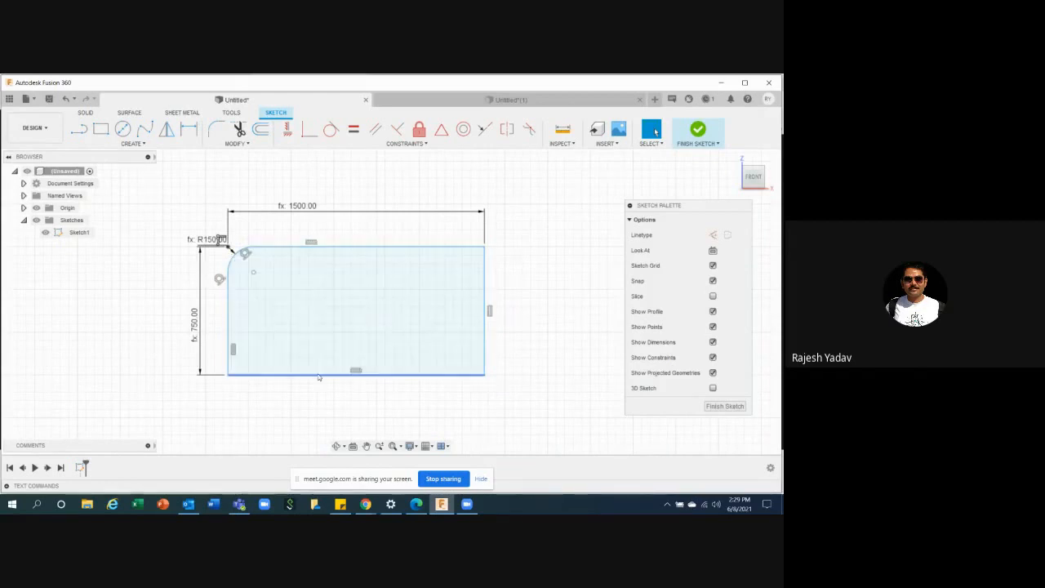
key(f)
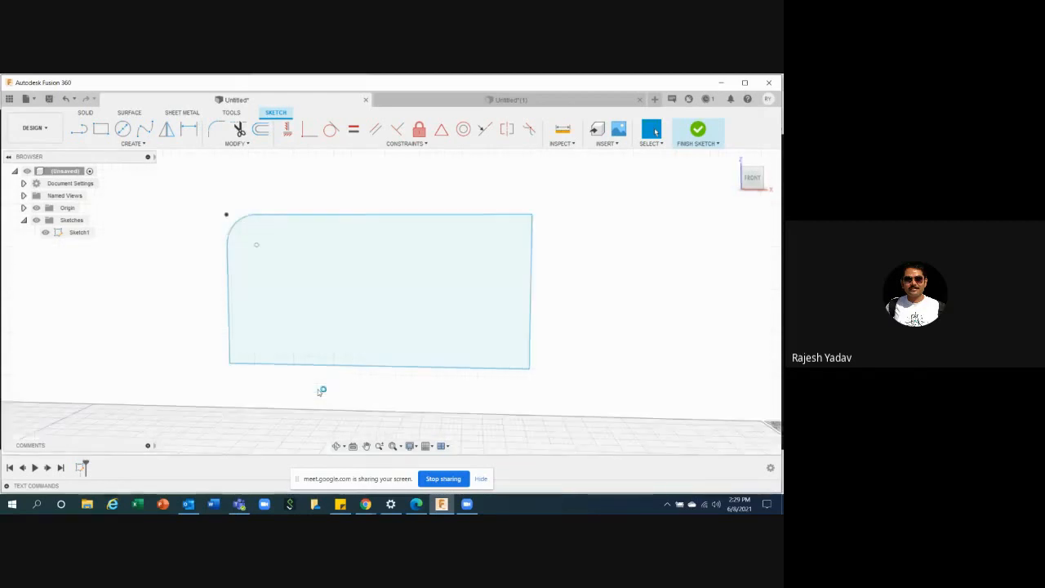
click(759, 369)
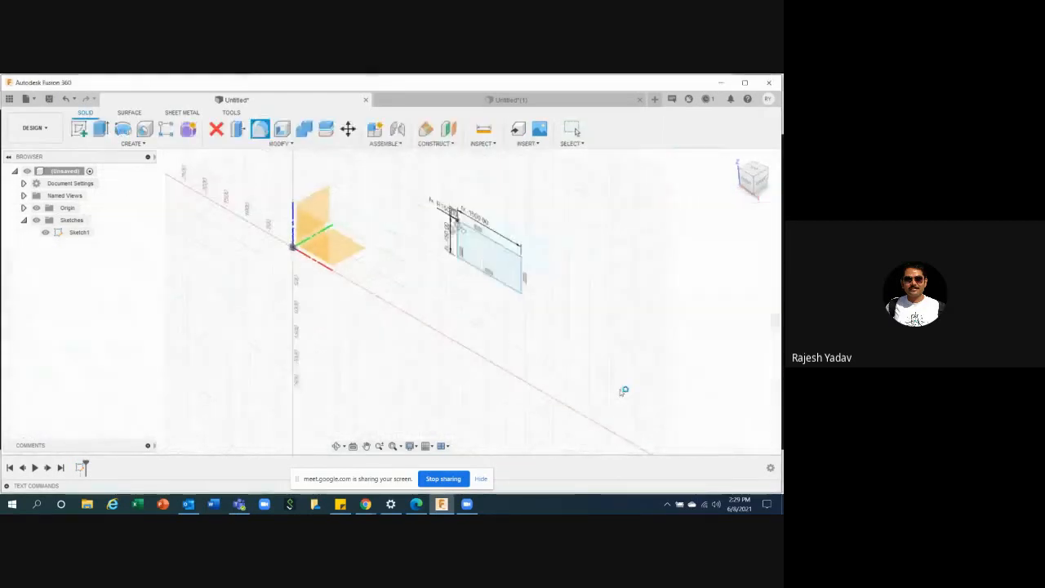
scroll(485, 223, up, 3)
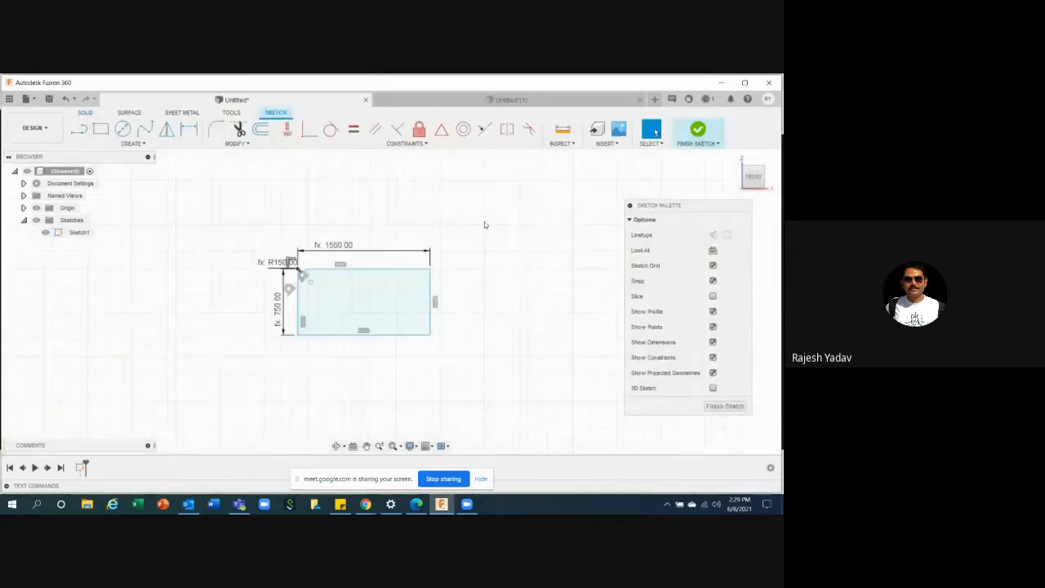
- Fillet the rectangle's upper right corner in the sketch, using the user parameter Fi as the radius
click(216, 129)
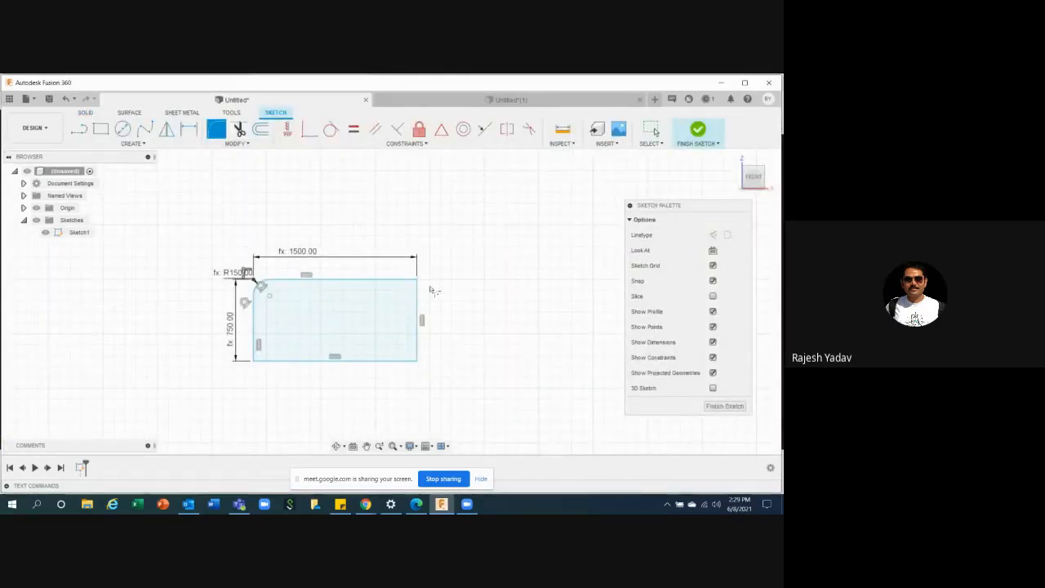
click(416, 280)
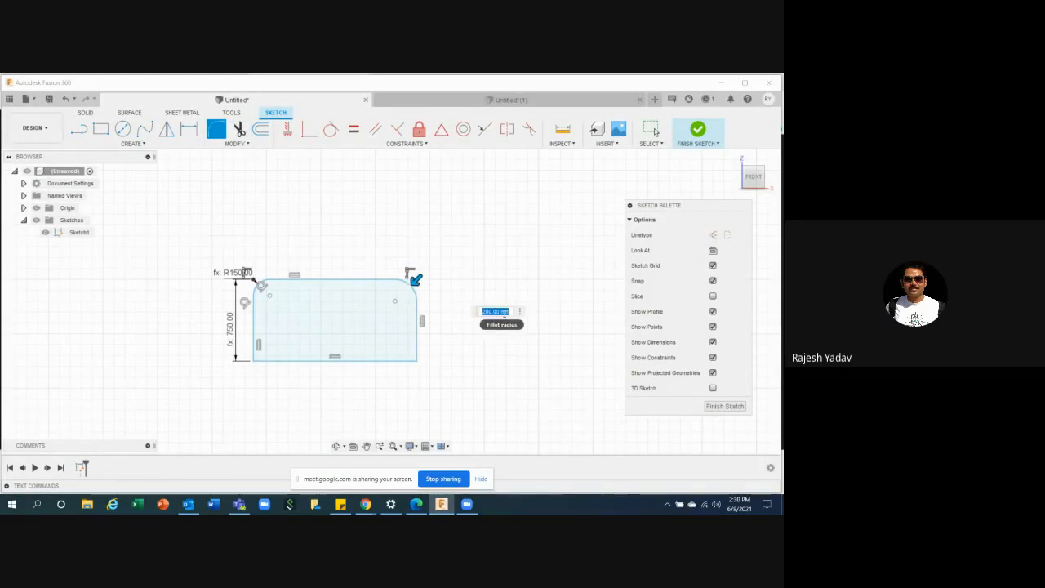
text(f)
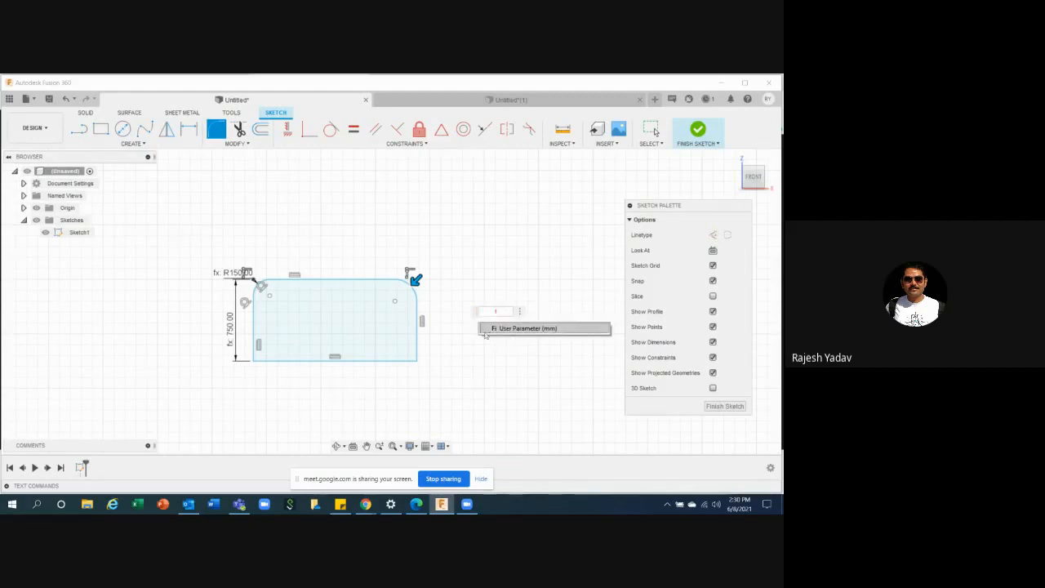
click(509, 329)
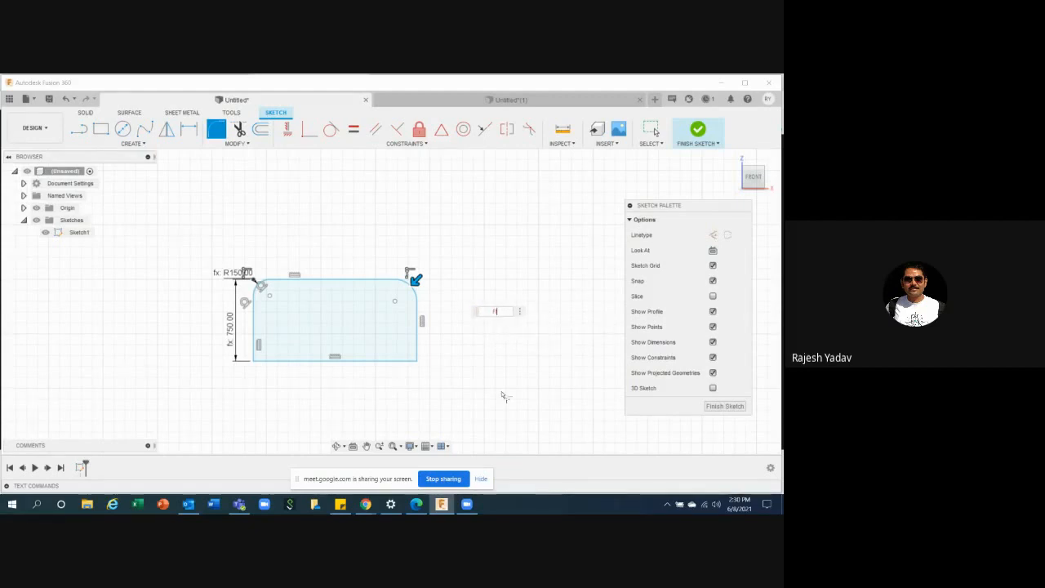
key(Return)
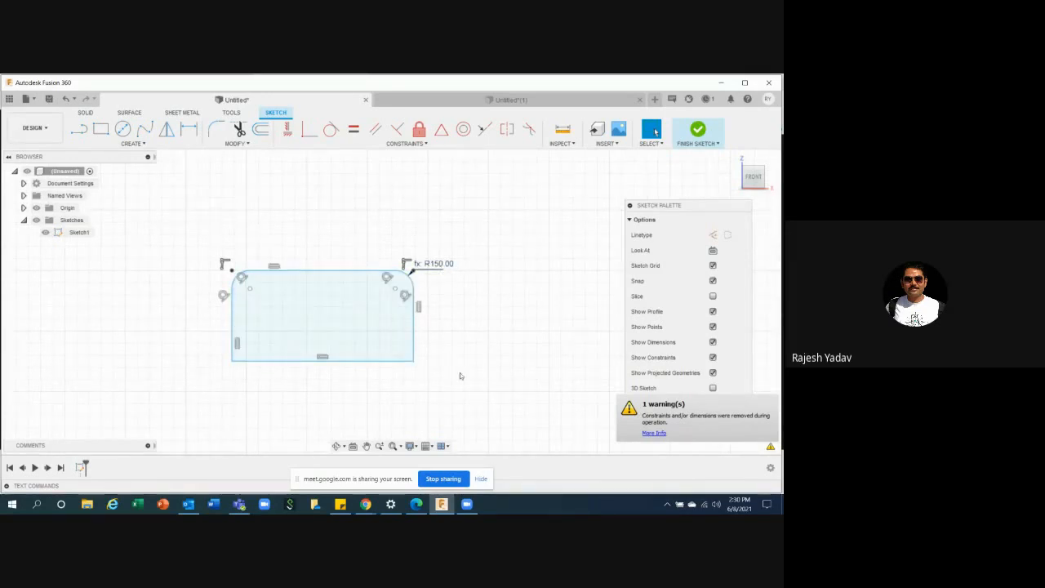
- Set the user parameter Len to 750 mm and apply it to the sketch
click(236, 143)
click(237, 245)
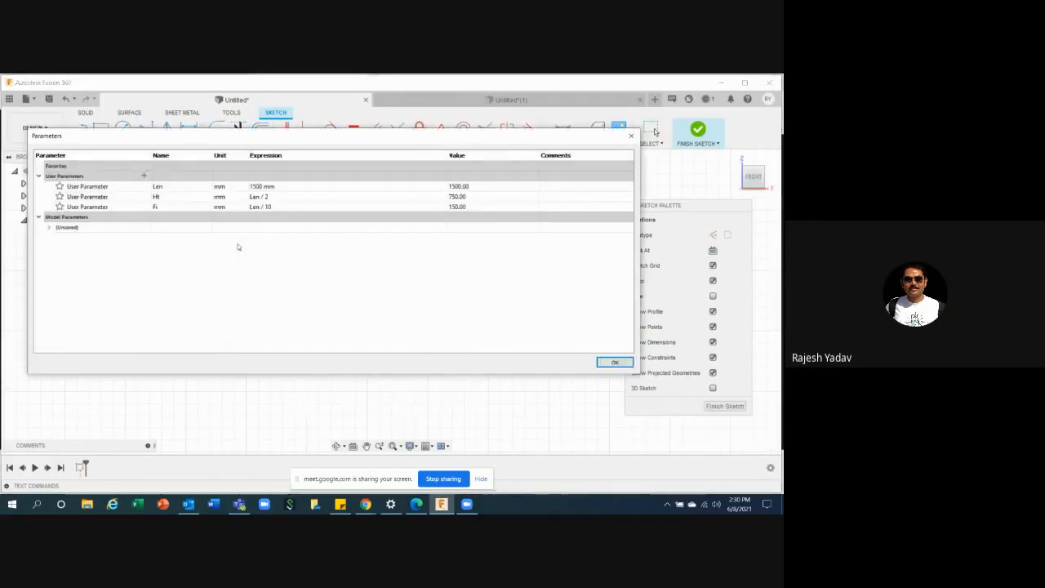
click(280, 185)
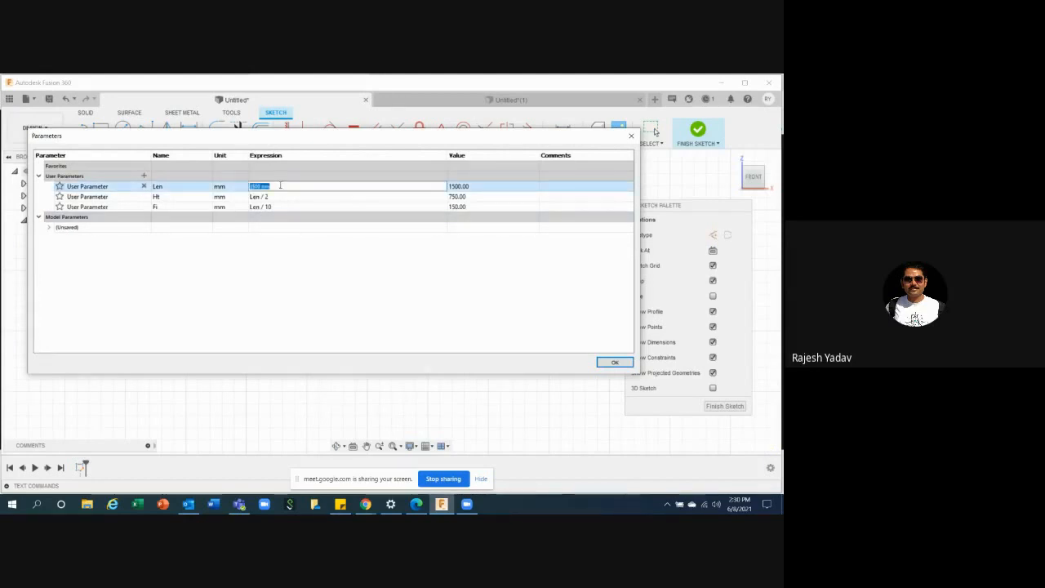
click(476, 188)
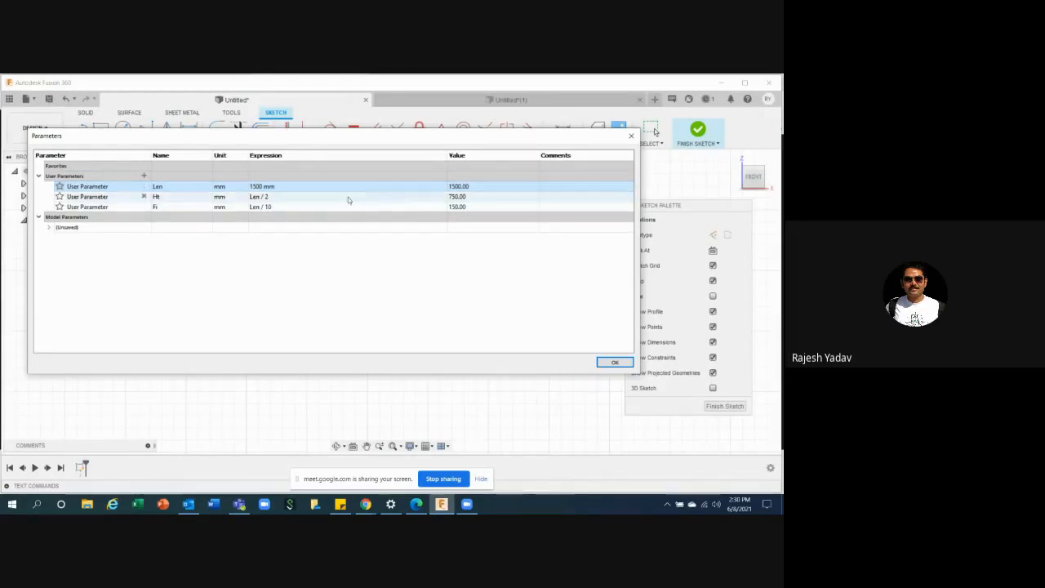
click(328, 185)
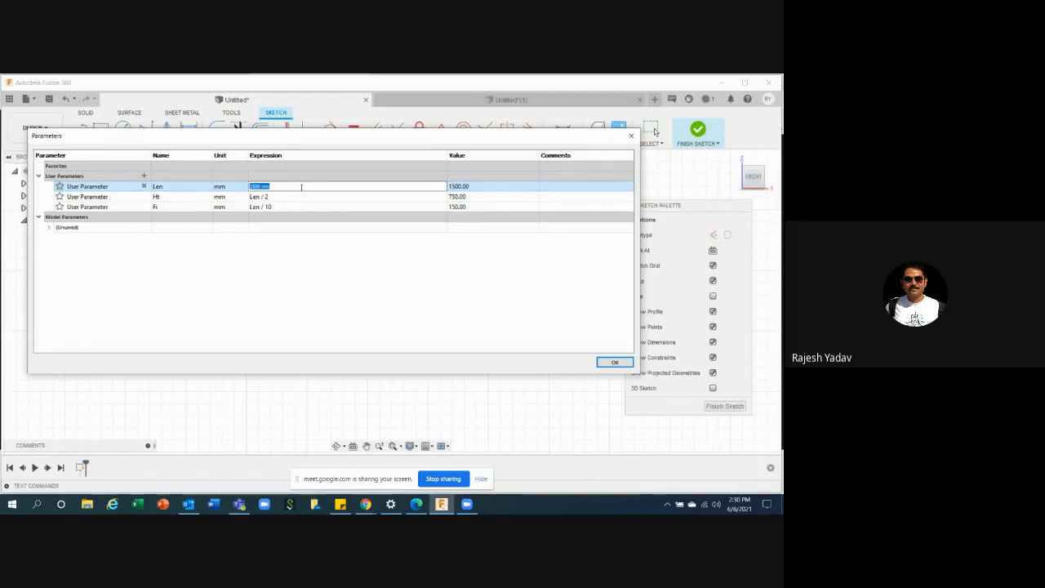
text(150)
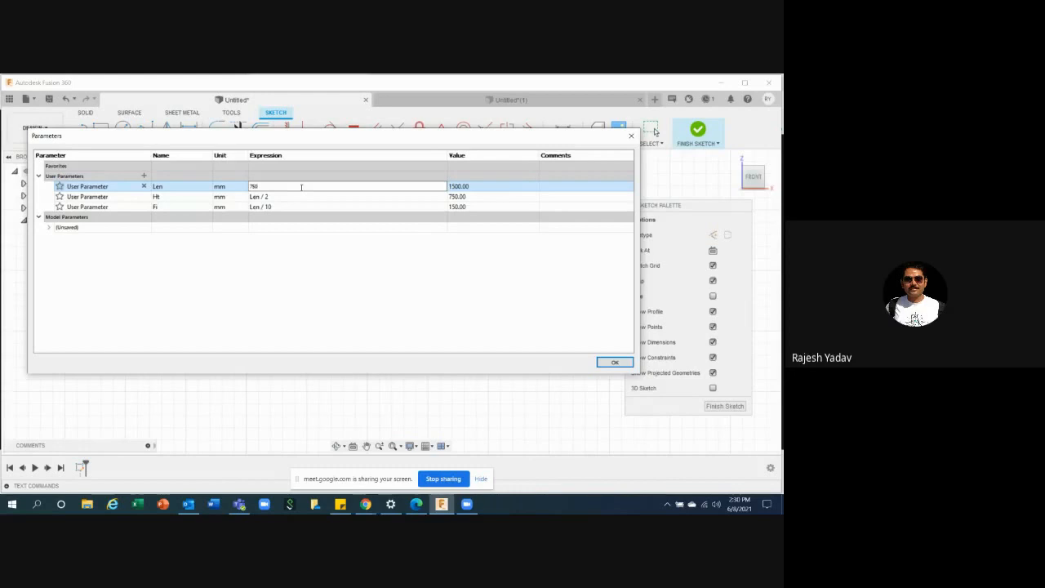
click(615, 362)
scroll(368, 280, up, 5)
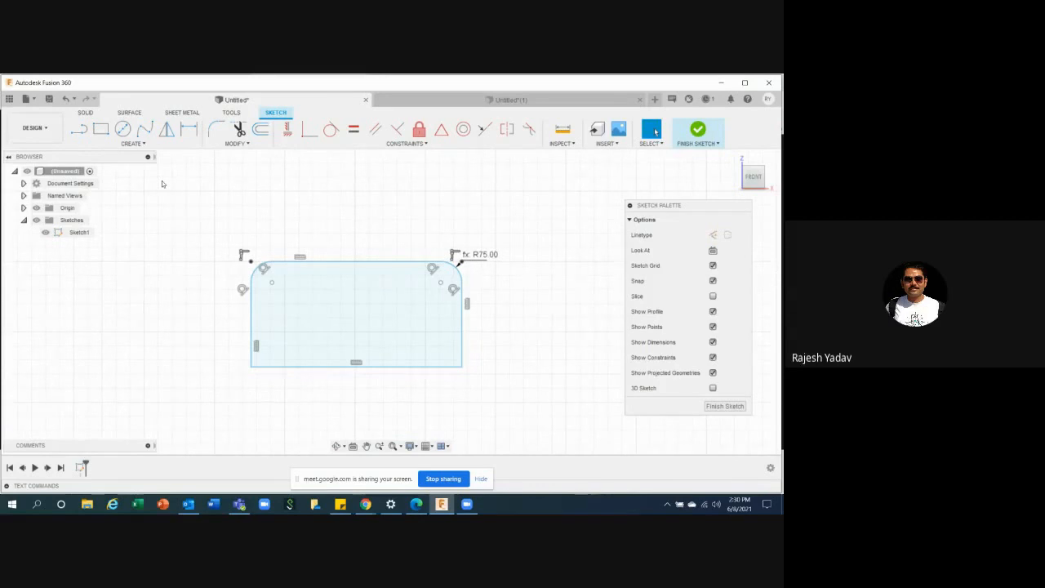
- Add driven dimensions to the profile's bottom edge and right edge
key(d)
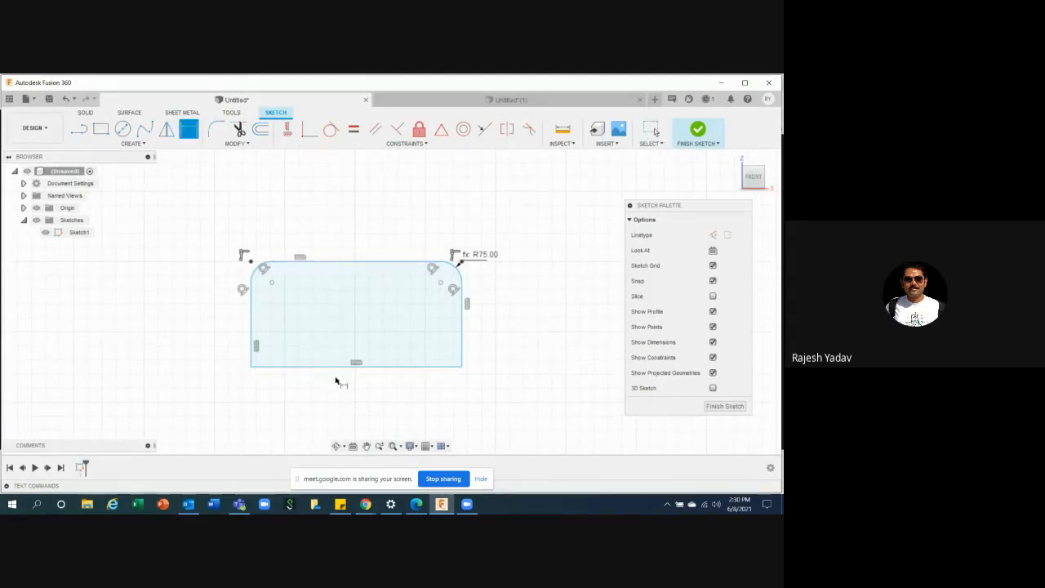
click(343, 368)
click(343, 397)
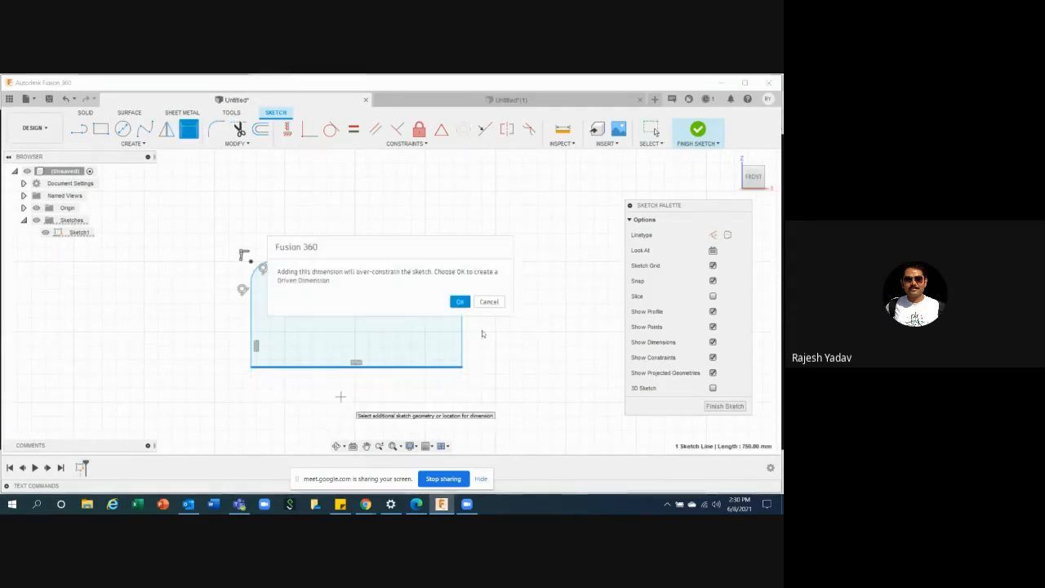
click(460, 301)
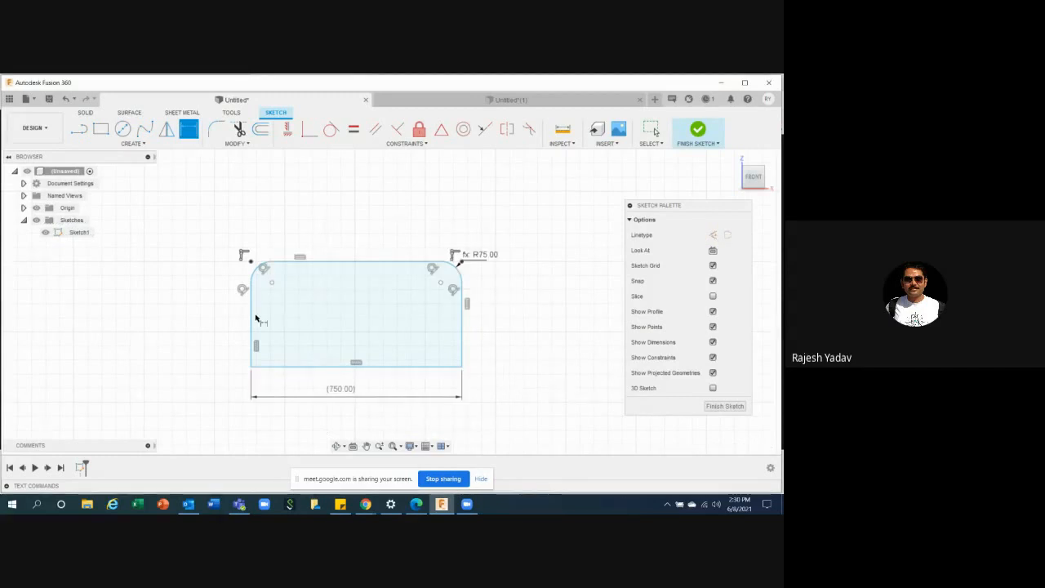
click(463, 303)
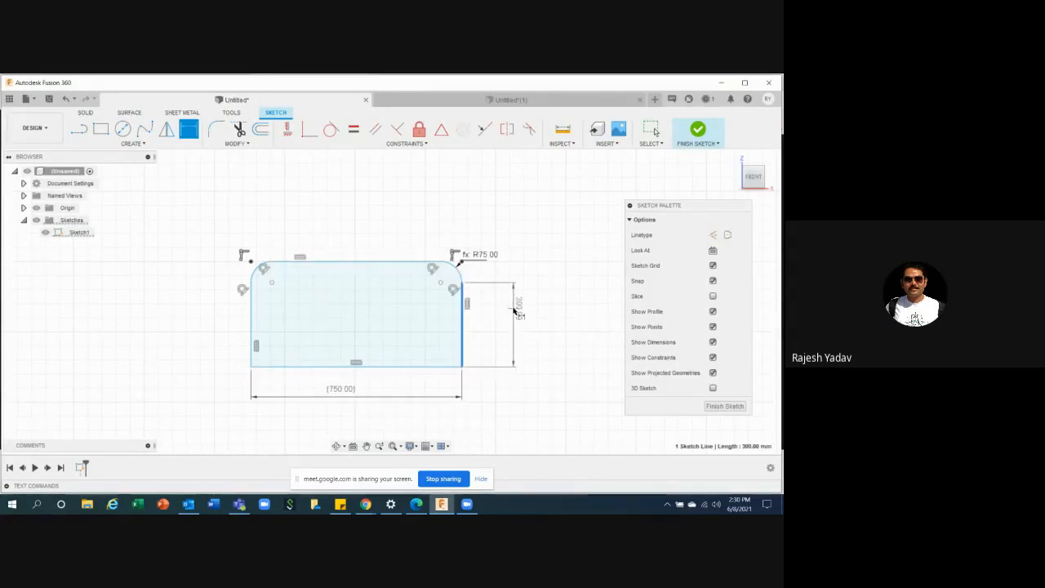
click(517, 311)
key(Return)
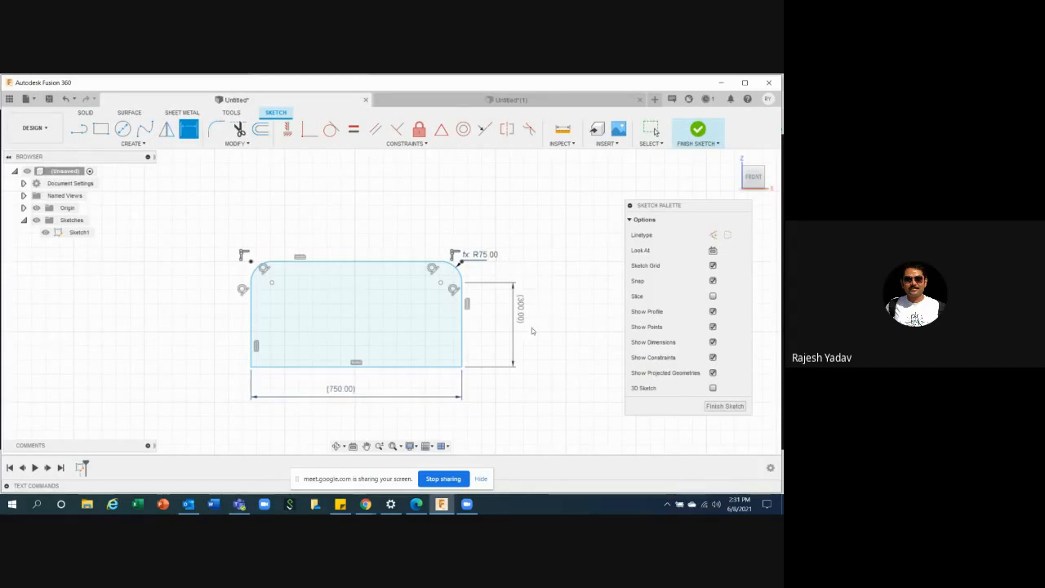
click(655, 132)
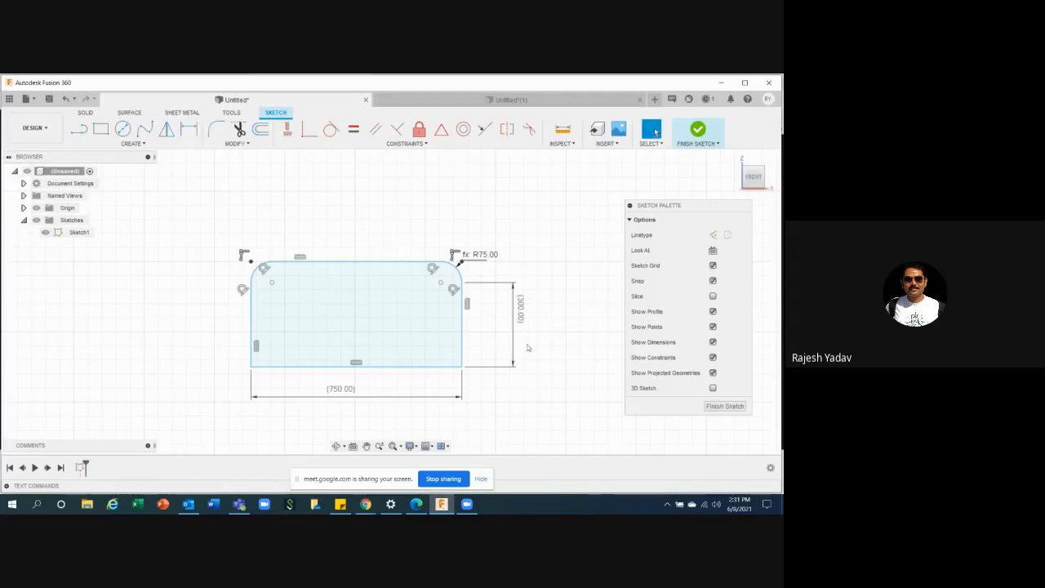
- Delete the bottom and right edge driven dimensions, plus the radius dimension and corner constraint at the upper right fillet
click(408, 396)
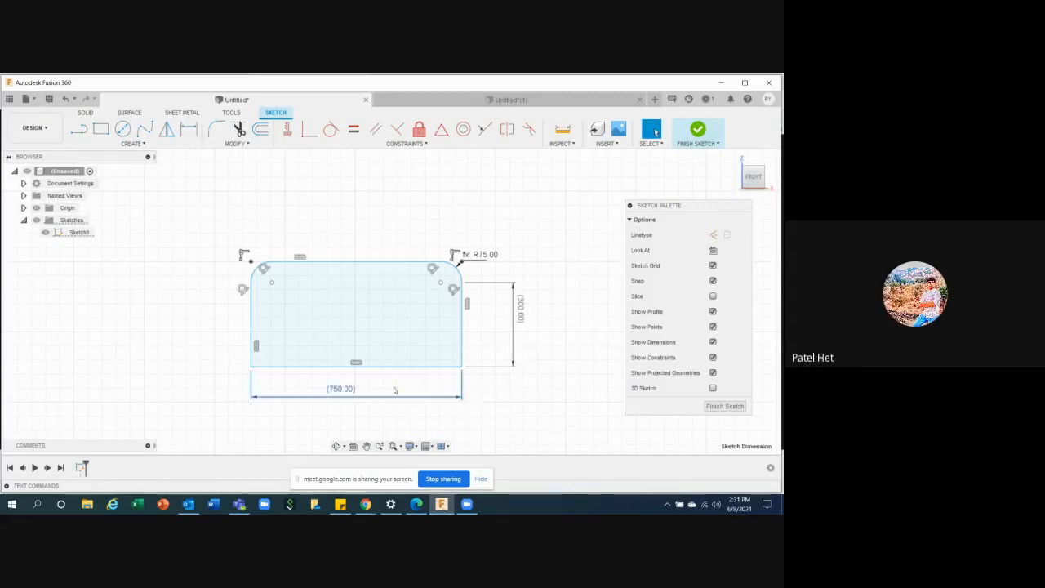
key(Delete)
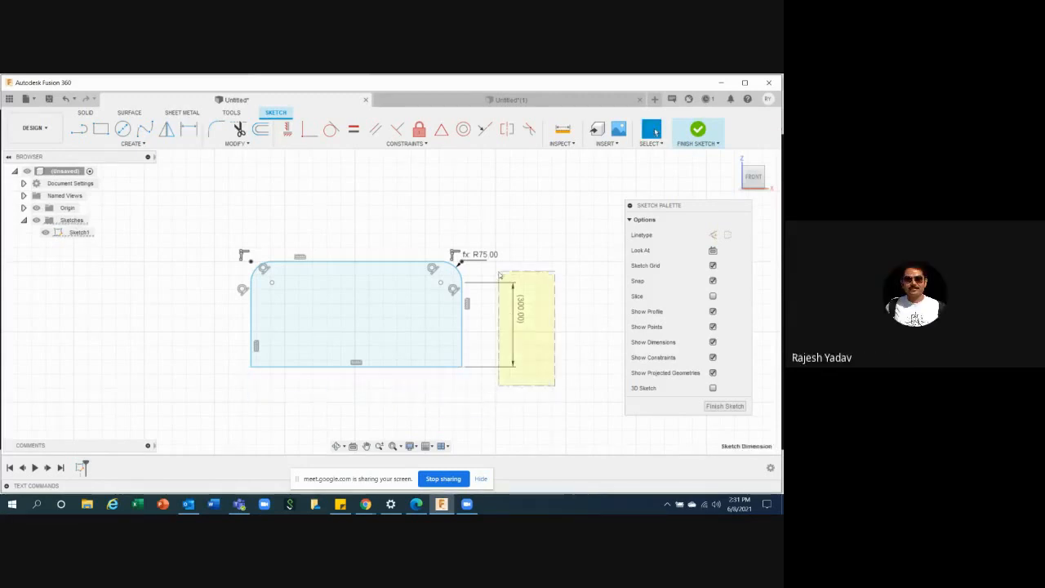
click(517, 327)
key(Delete)
click(462, 231)
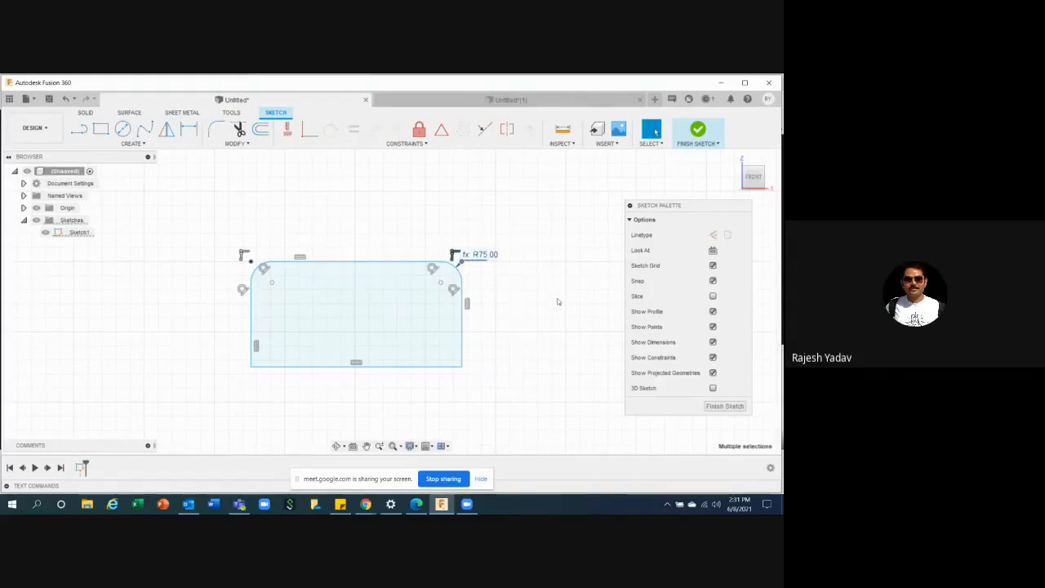
key(Delete)
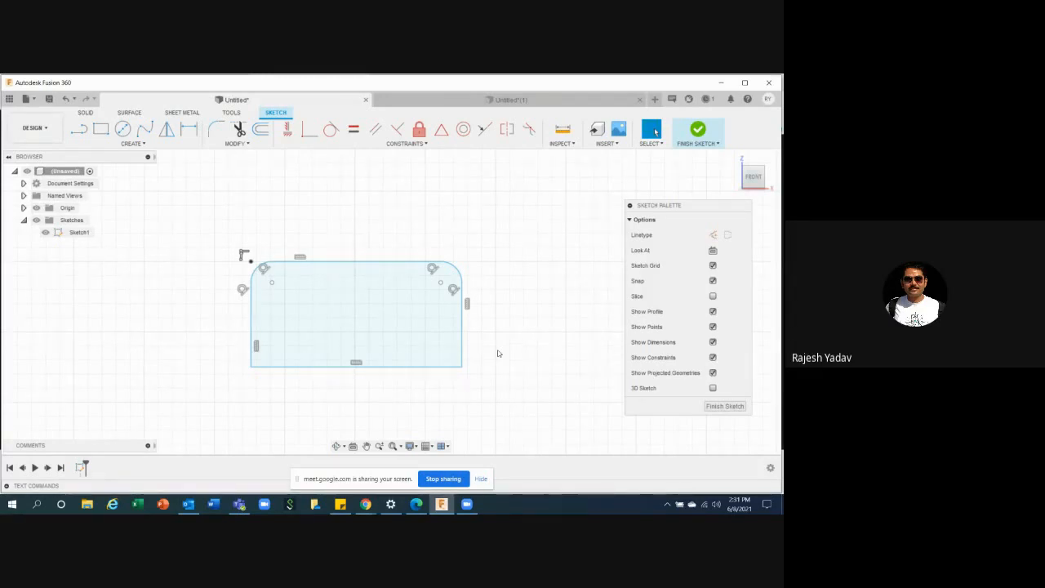
- Browse the project data to the Rollcage folder of the eBAJA IITGn Team Moksha project
click(9, 98)
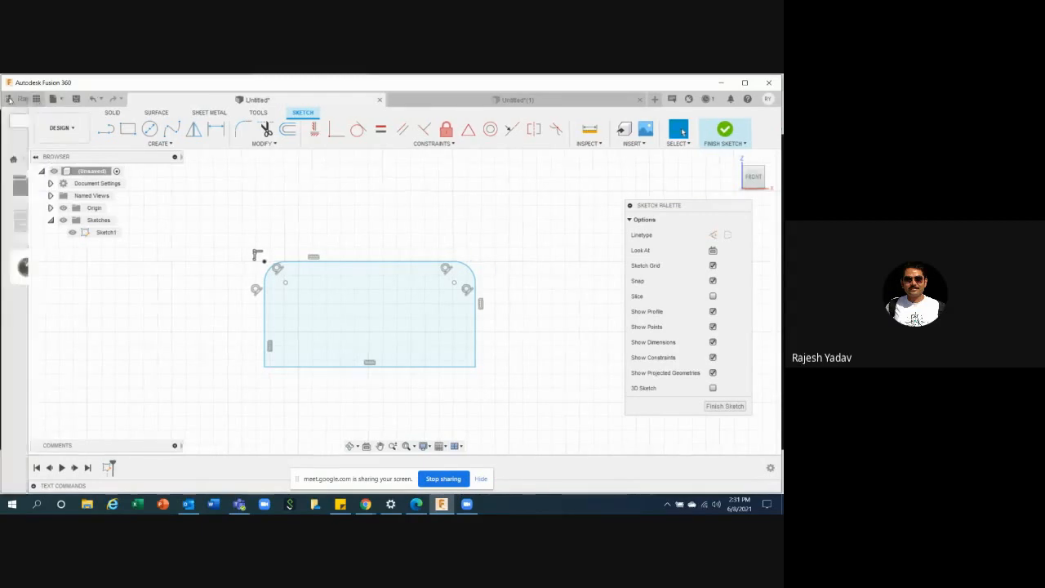
click(13, 159)
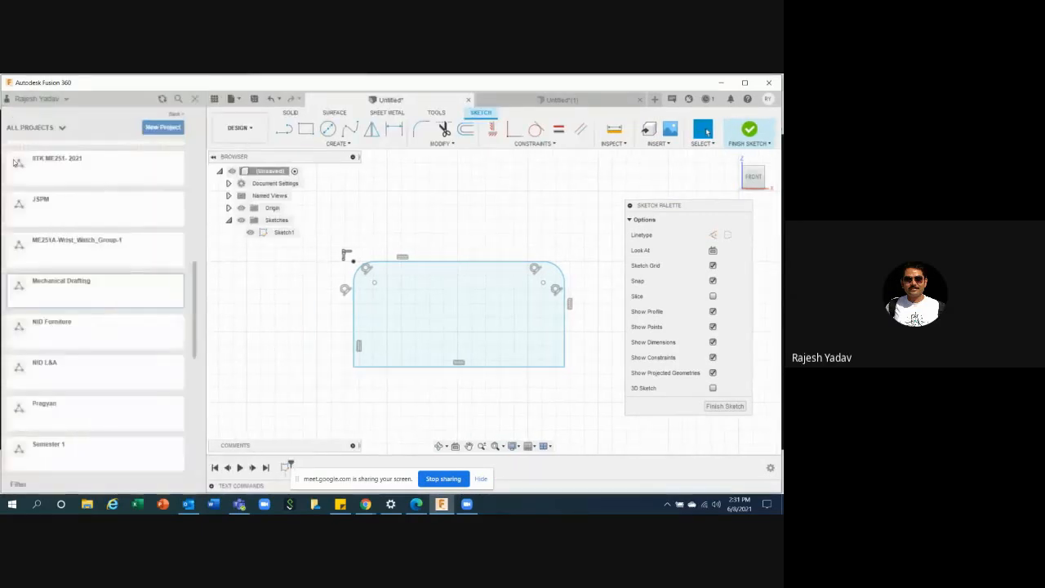
scroll(113, 278, up, 5)
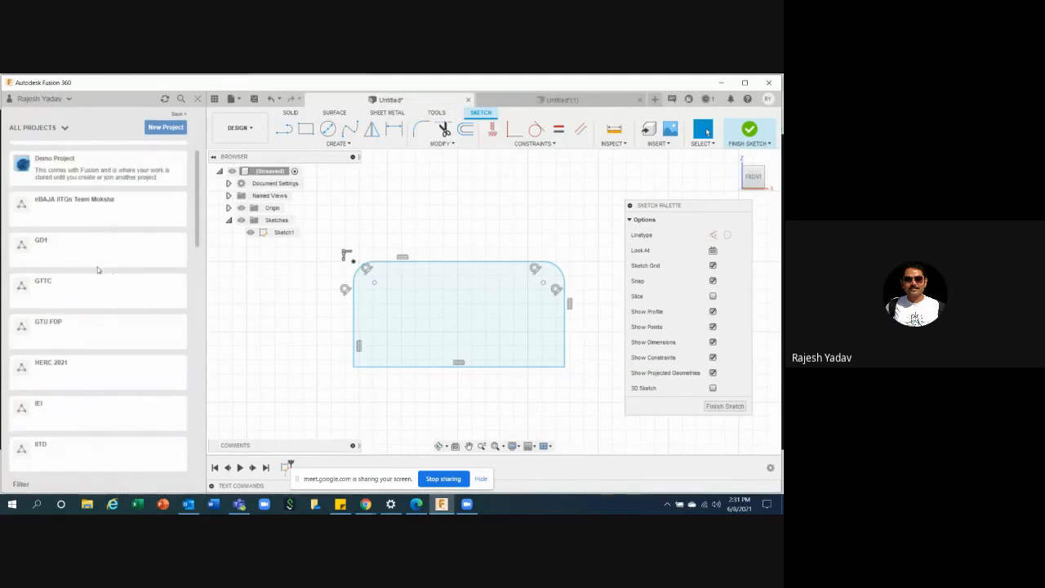
click(97, 213)
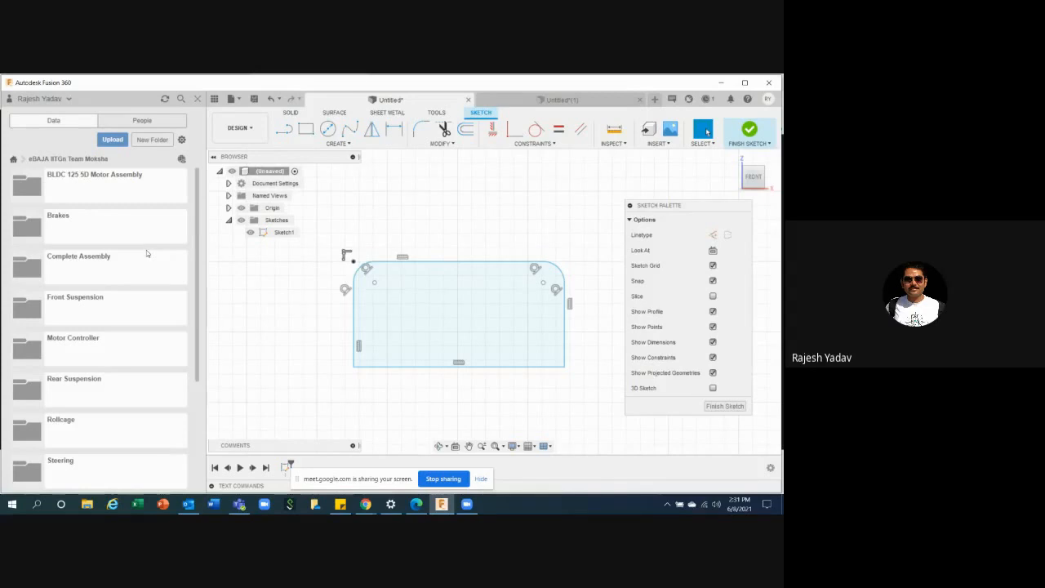
scroll(147, 250, down, 3)
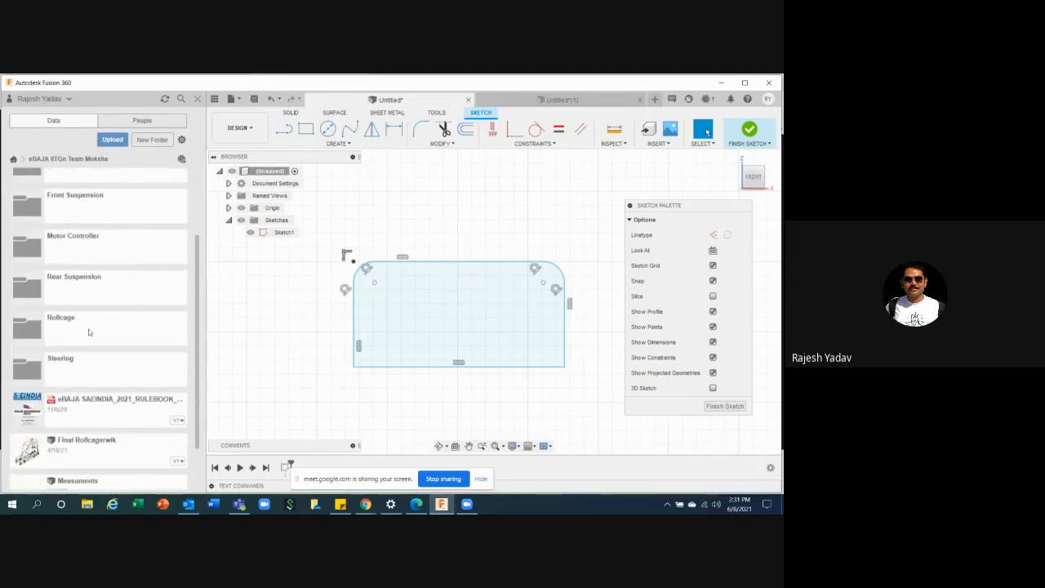
click(97, 326)
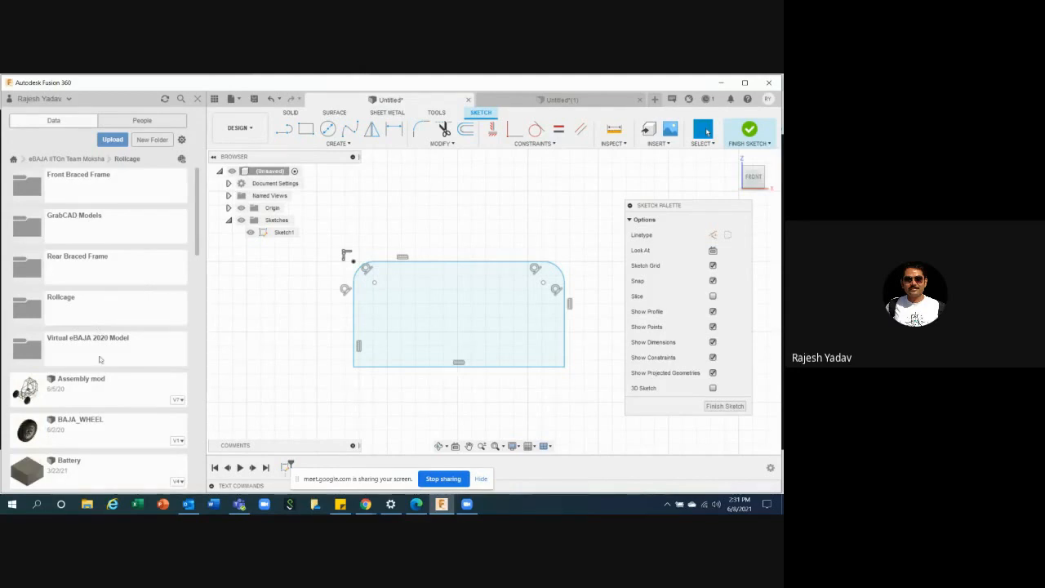
- Open the design Rollcage 16032021 Updated from the Rollcage folder
scroll(124, 359, down, 5)
scroll(127, 359, down, 6)
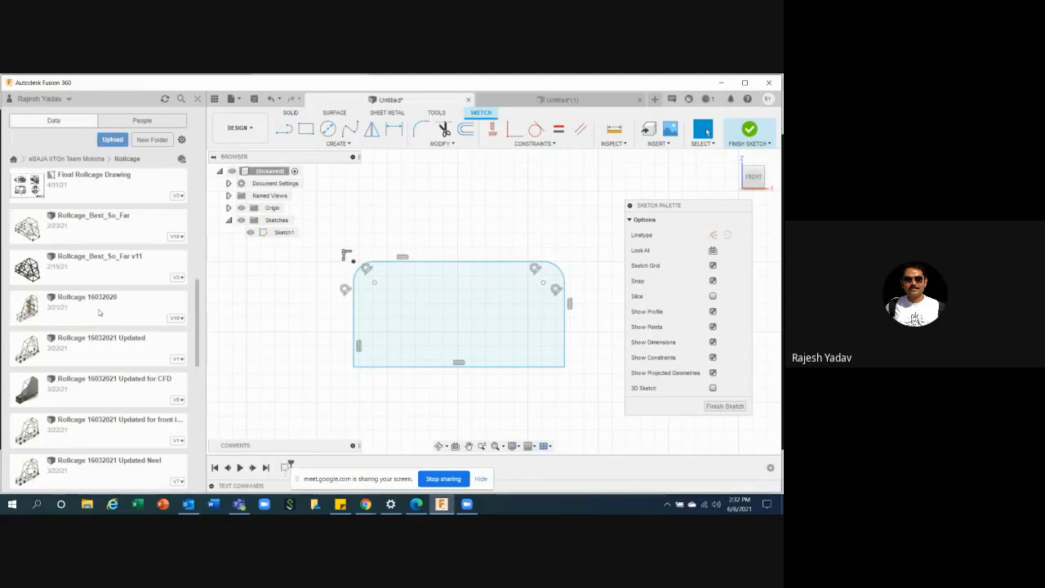
right_click(102, 358)
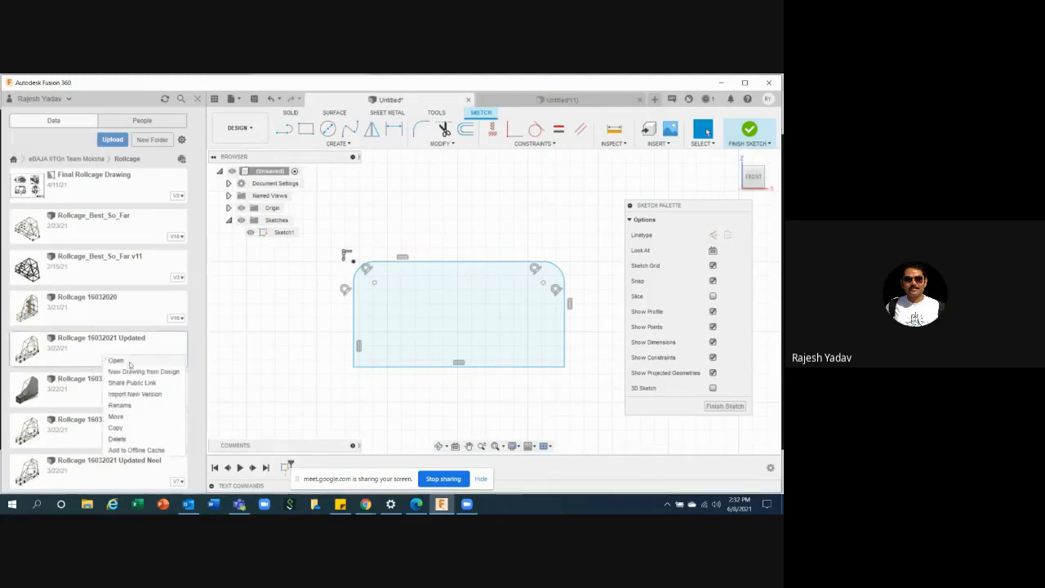
click(129, 361)
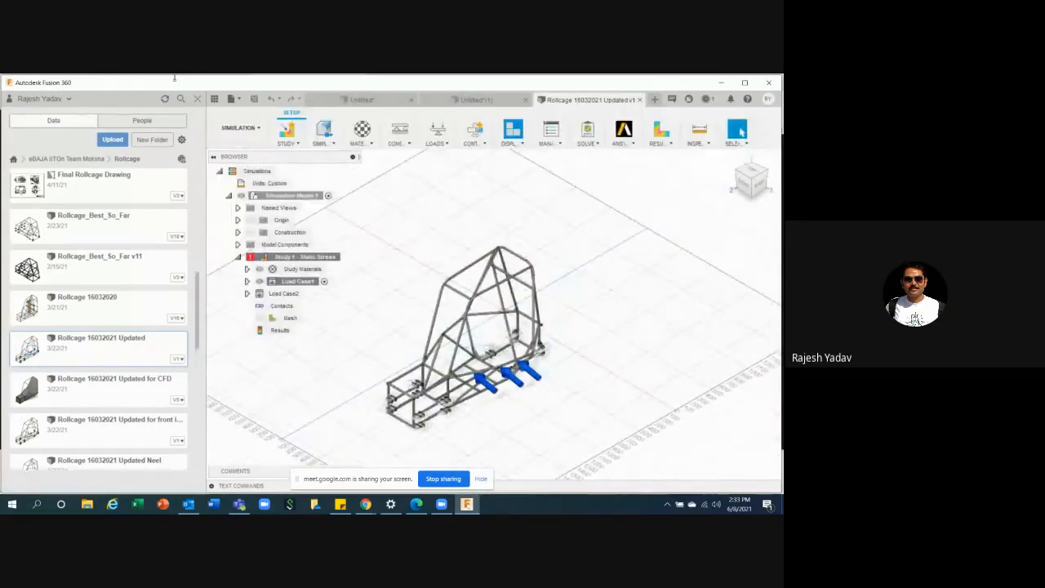
- Hide the project data and switch the rollcage from the Simulation to the Design workspace
click(213, 98)
click(28, 129)
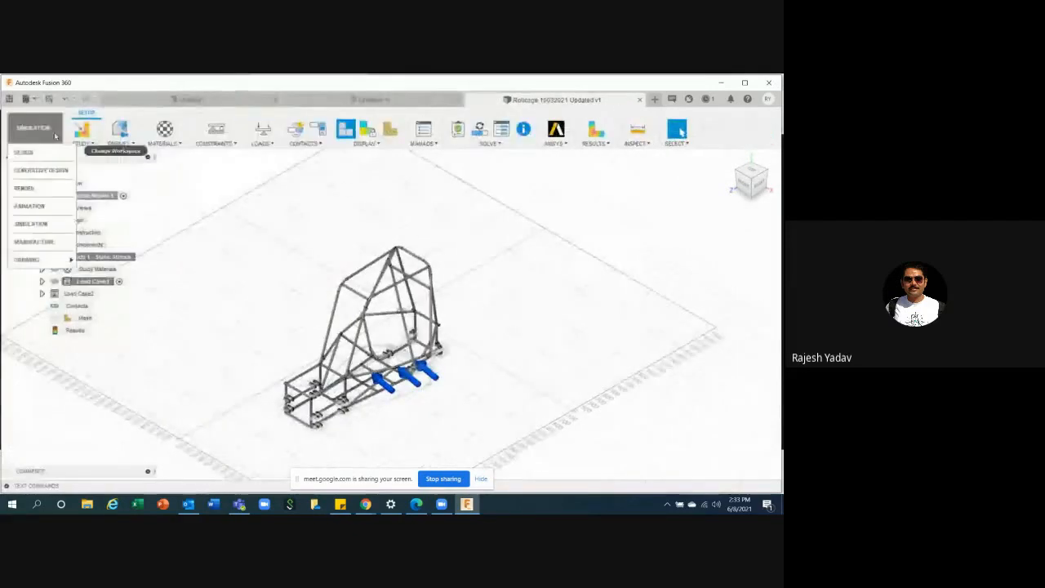
click(33, 150)
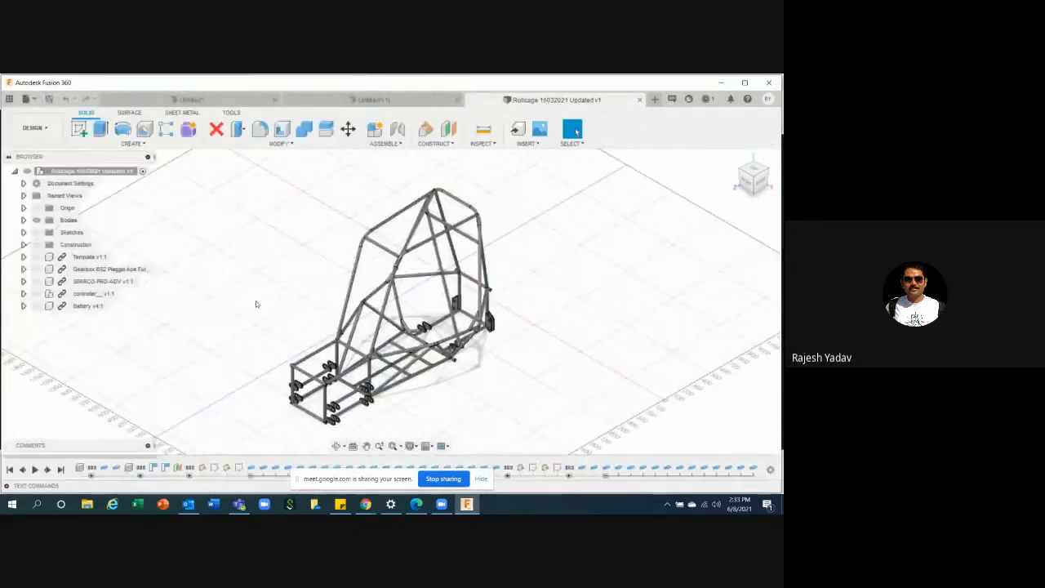
- Review the rollcage's user parameters and model parameters in the Parameters dialog, leaving all values as they are
click(338, 446)
drag(391, 302, 212, 209)
right_click(244, 200)
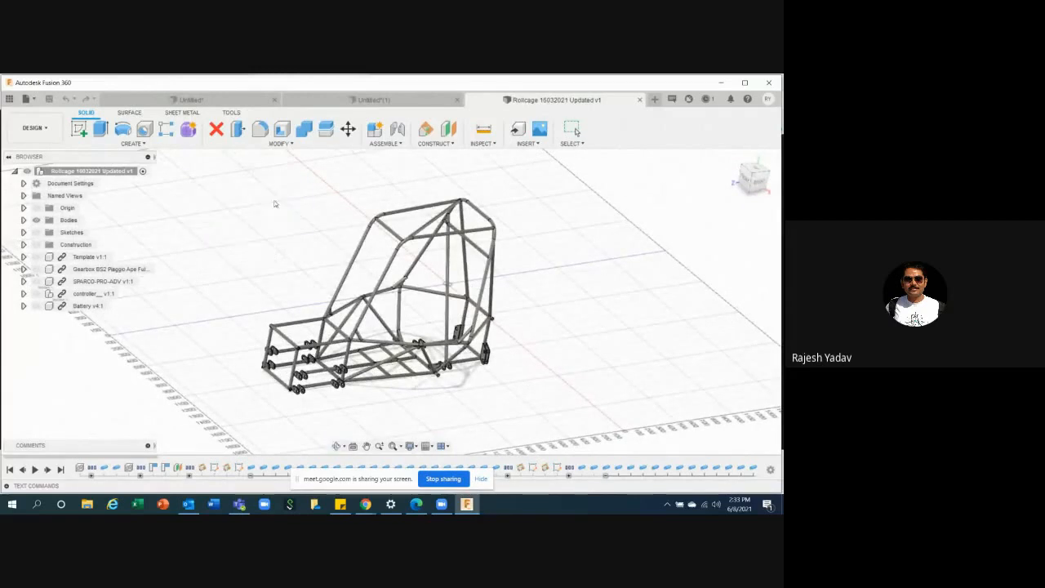
click(281, 144)
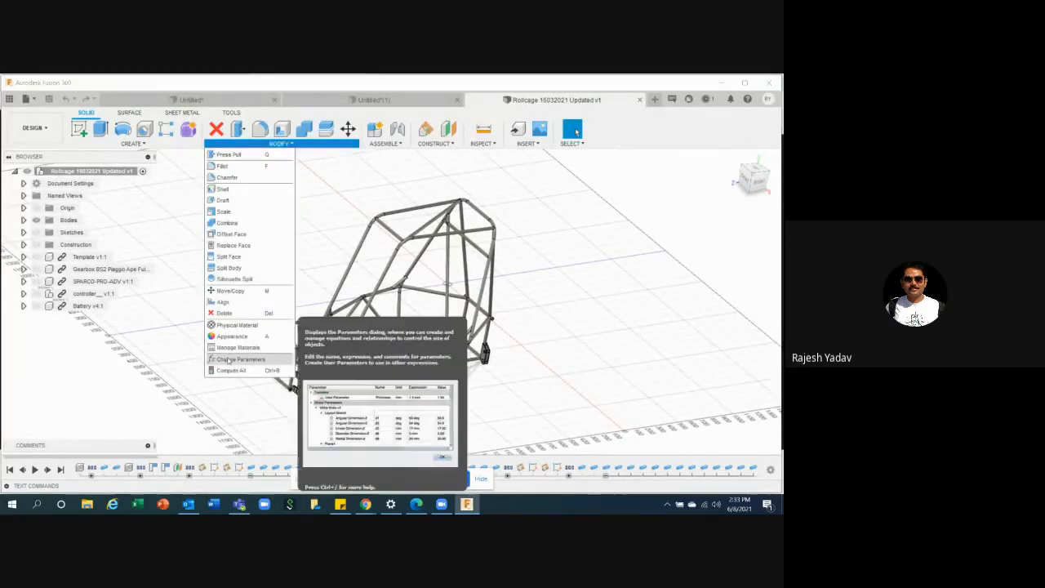
click(228, 358)
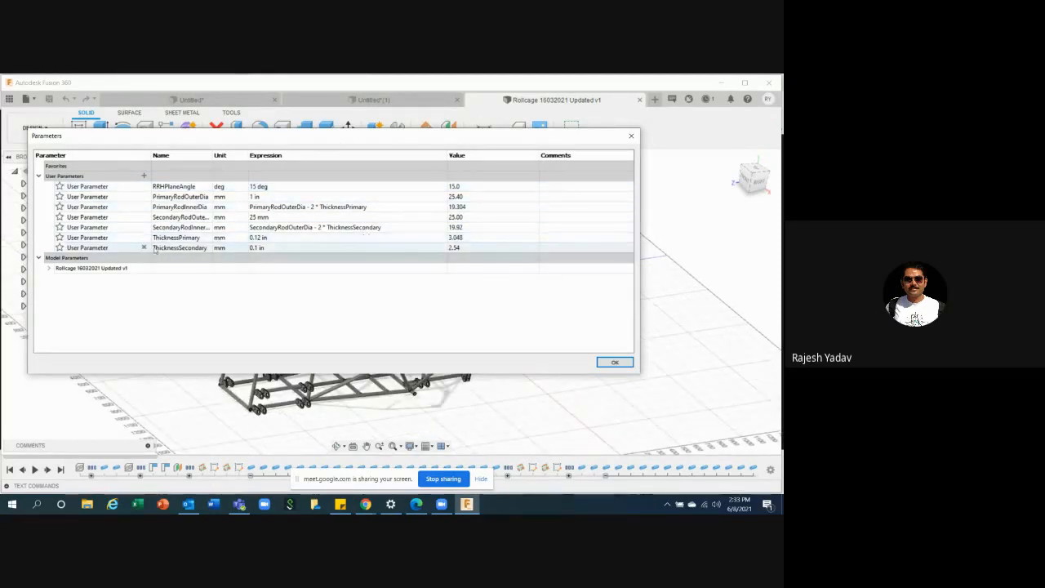
click(49, 268)
scroll(232, 304, down, 5)
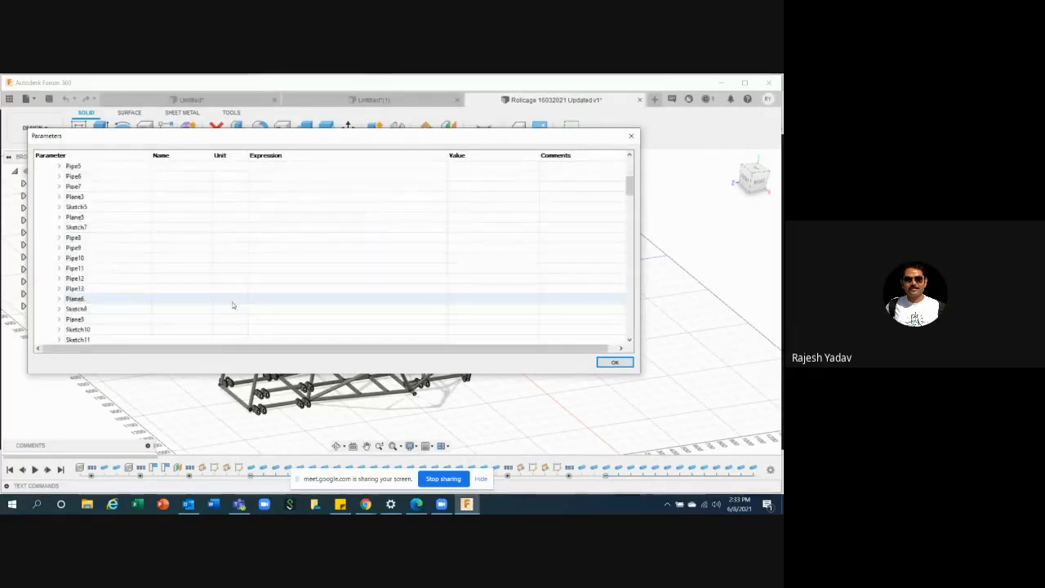
scroll(232, 304, up, 10)
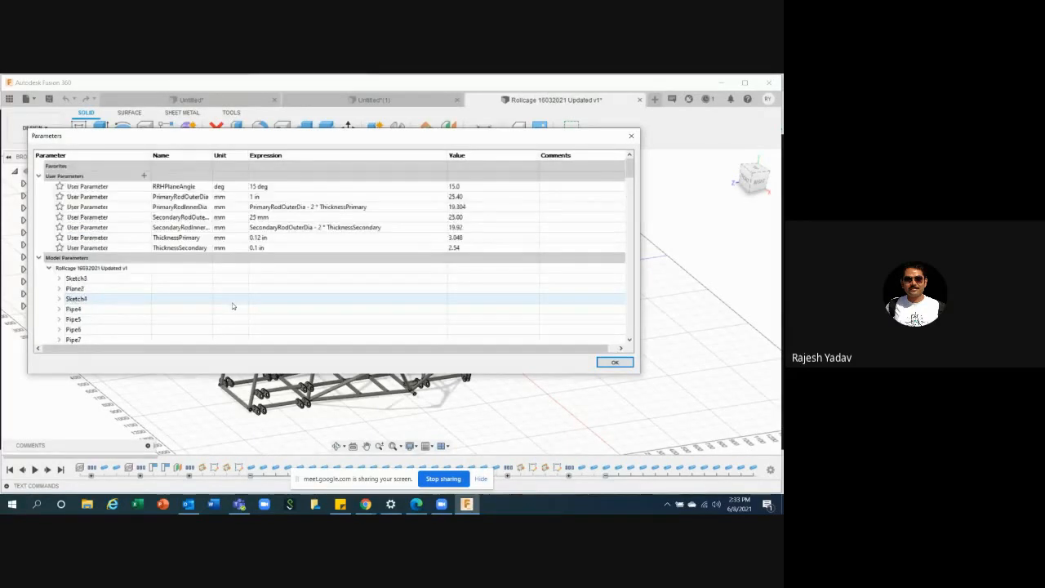
click(48, 267)
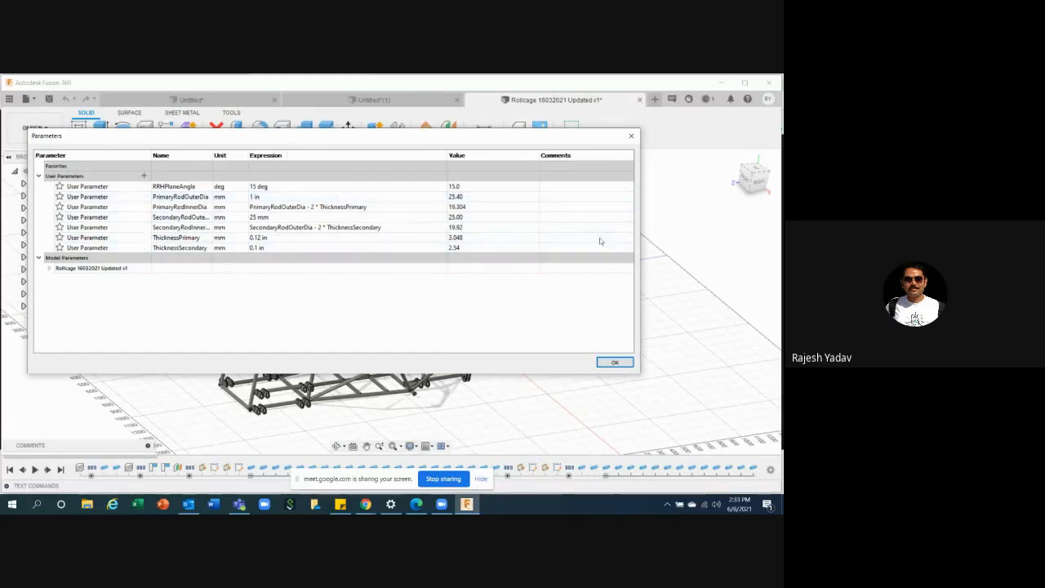
click(615, 363)
- Close the rollcage design without saving its changes
scroll(583, 289, down, 3)
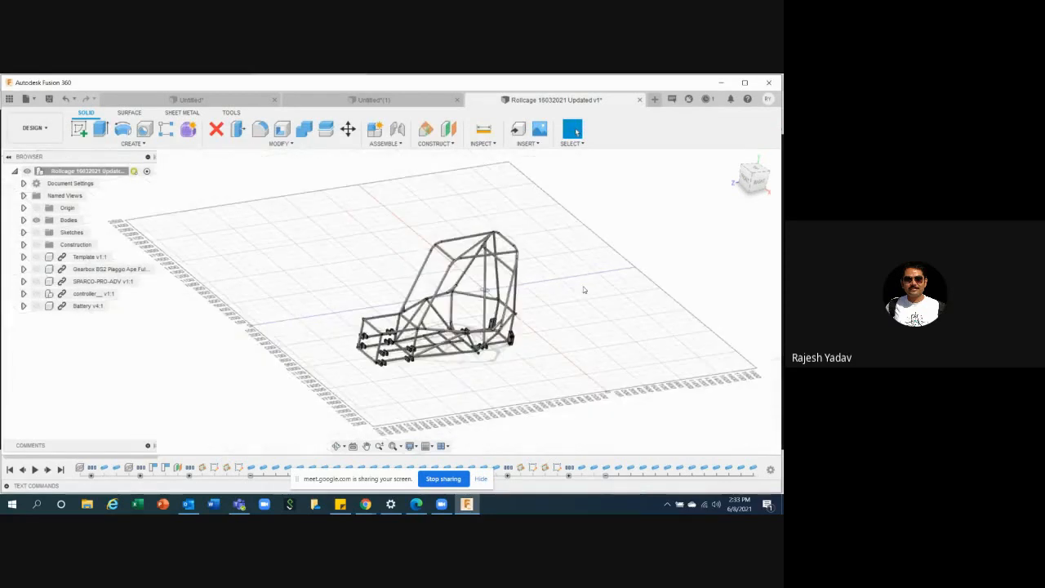
scroll(695, 252, up, 3)
shift+middle_drag(696, 253, 571, 319)
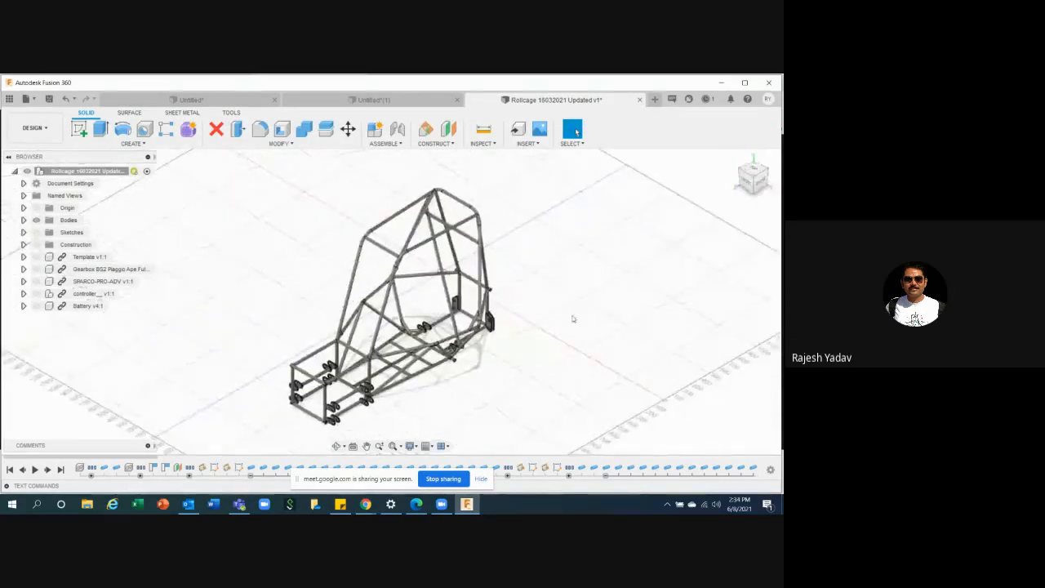
scroll(477, 390, up, 1)
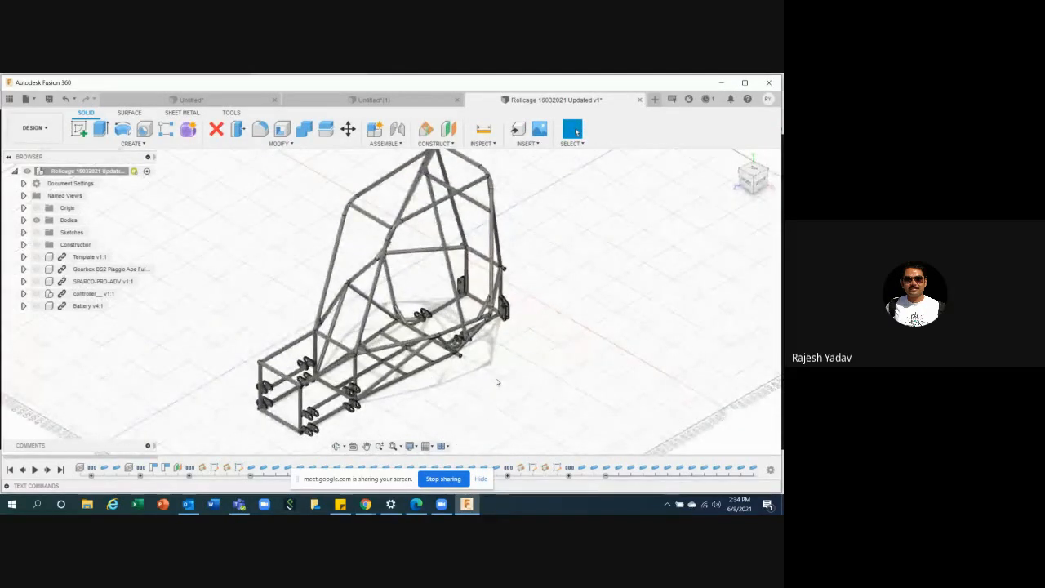
middle_drag(496, 381, 435, 376)
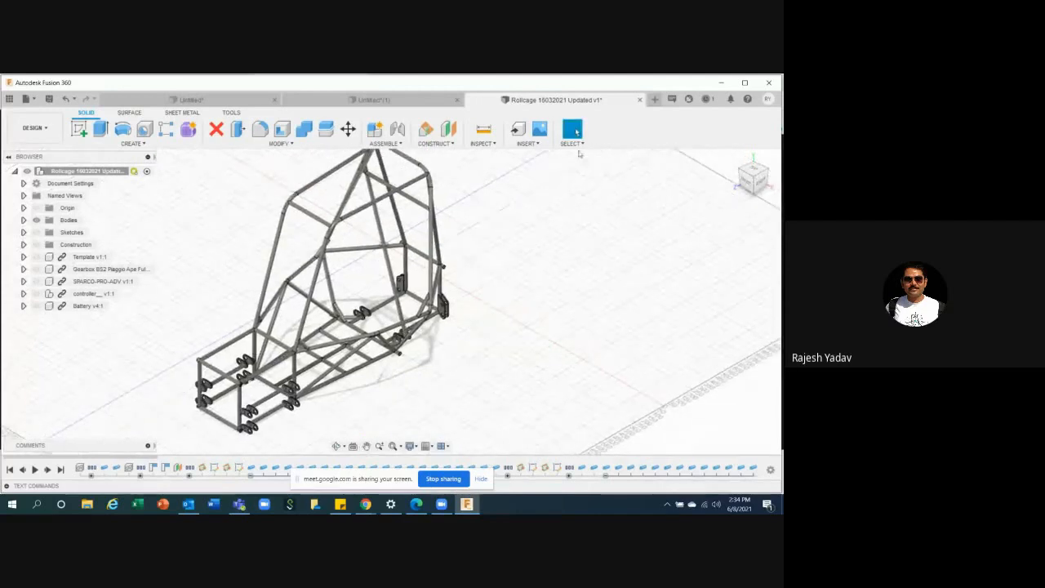
click(639, 99)
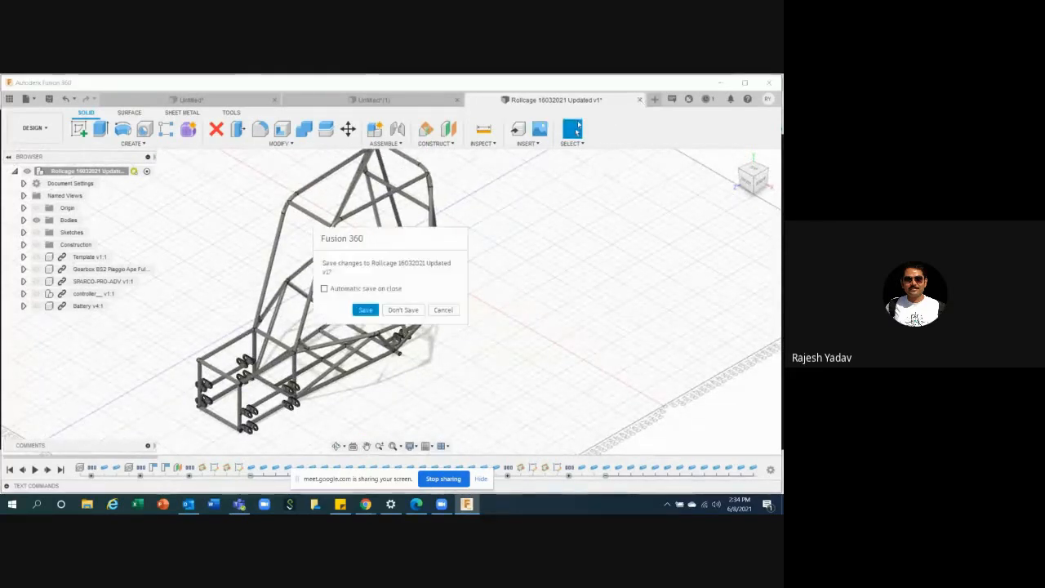
click(413, 311)
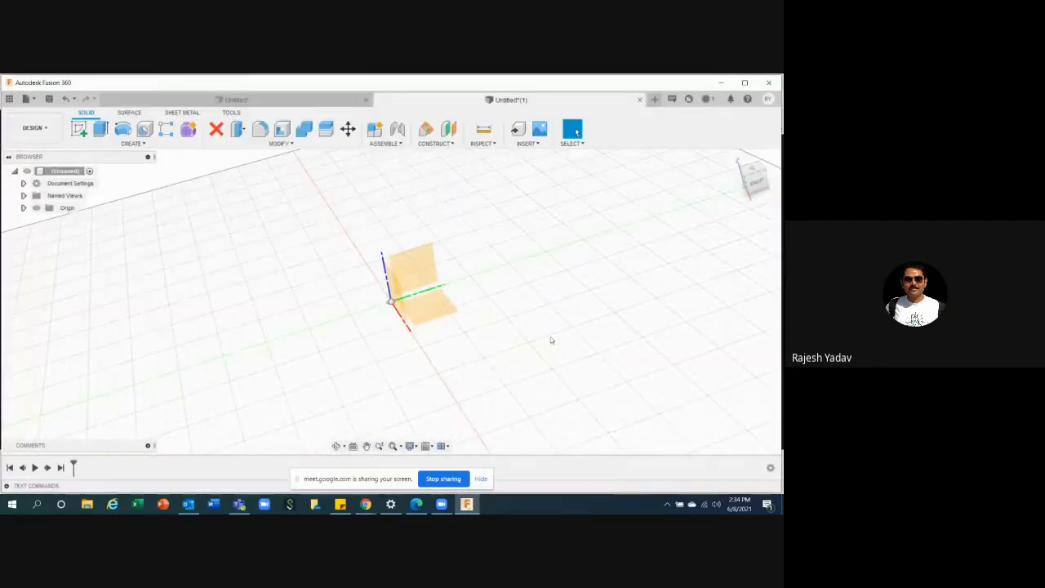
- Compare the two untitled designs and close the empty one without saving
click(735, 158)
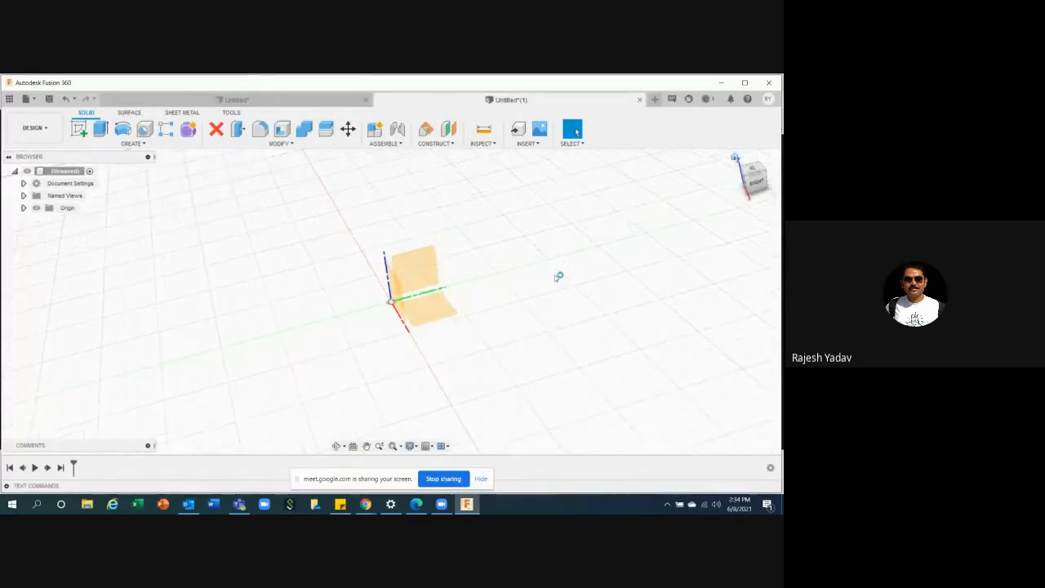
scroll(513, 302, down, 5)
scroll(367, 352, down, 4)
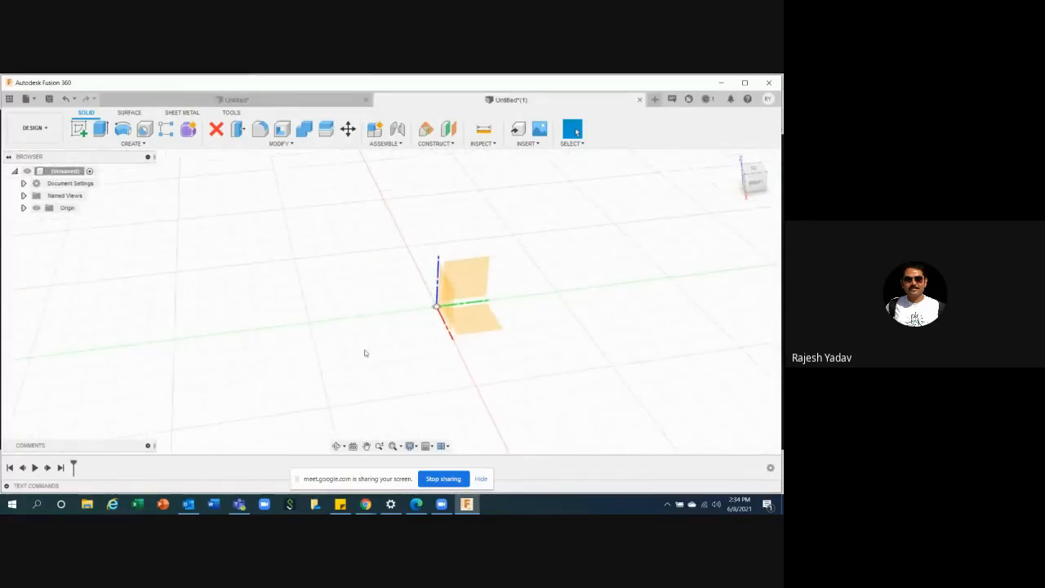
scroll(498, 329, up, 2)
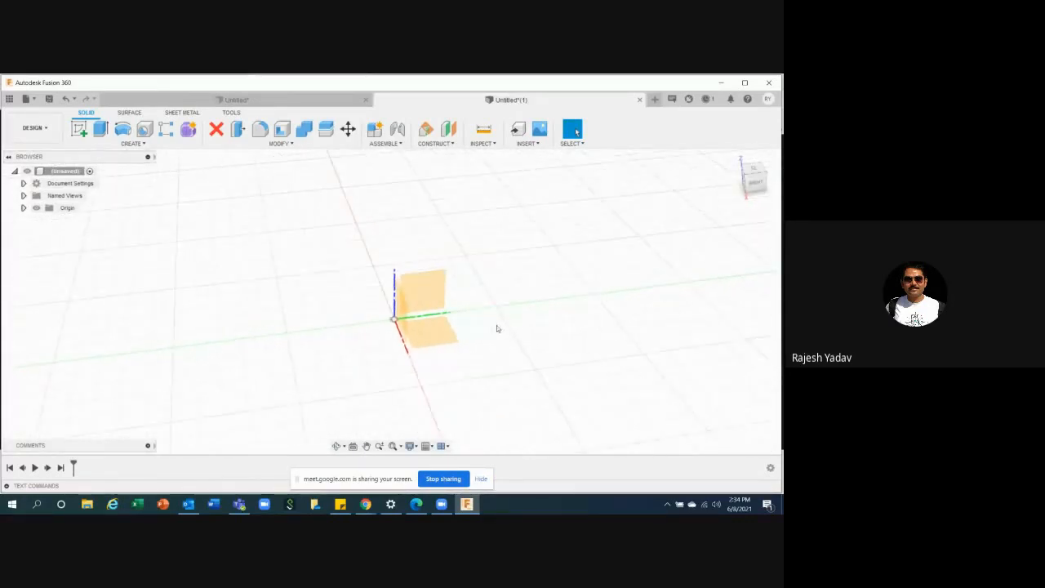
click(249, 101)
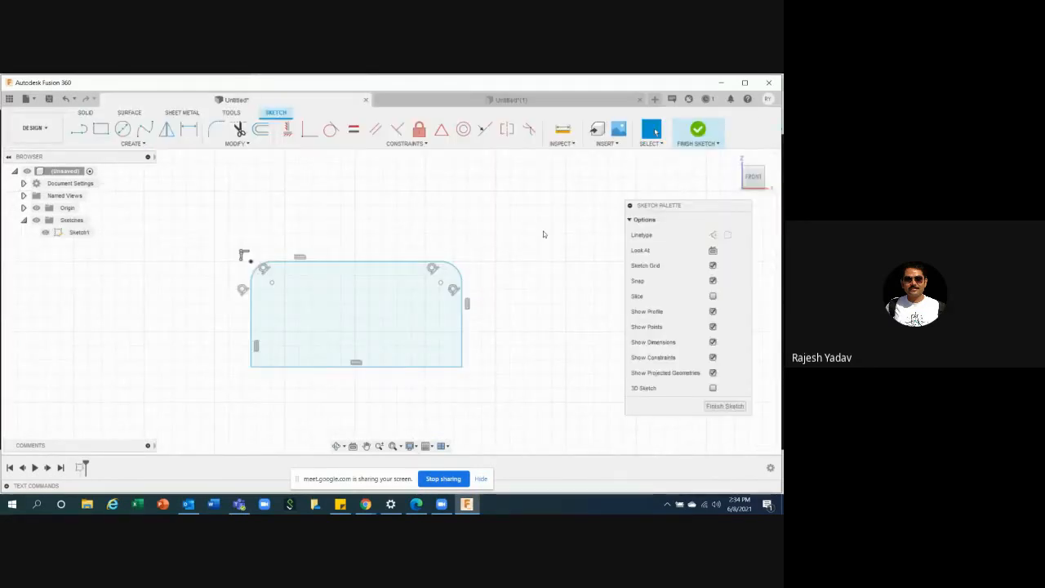
click(505, 100)
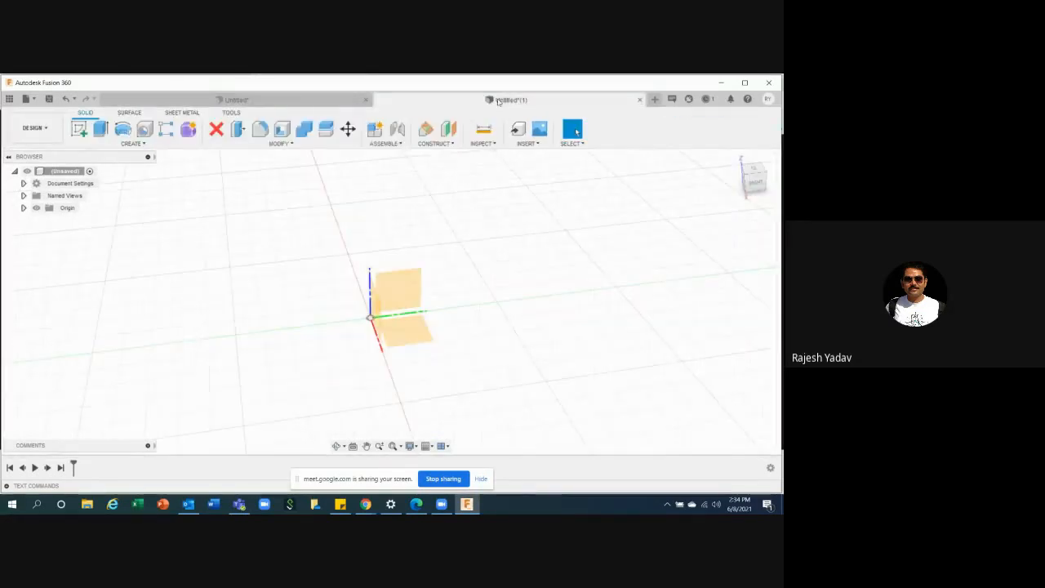
click(639, 100)
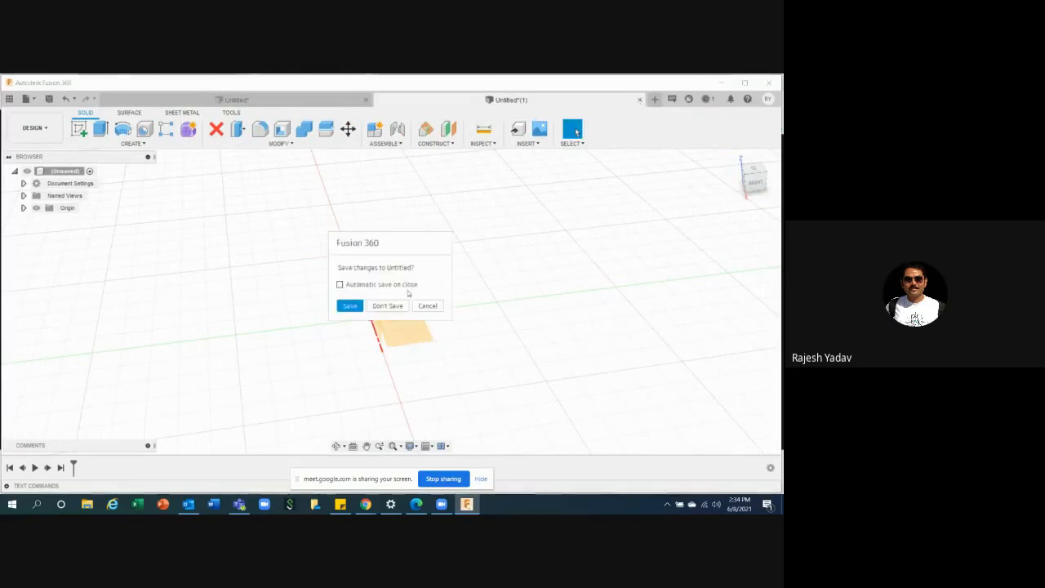
click(387, 306)
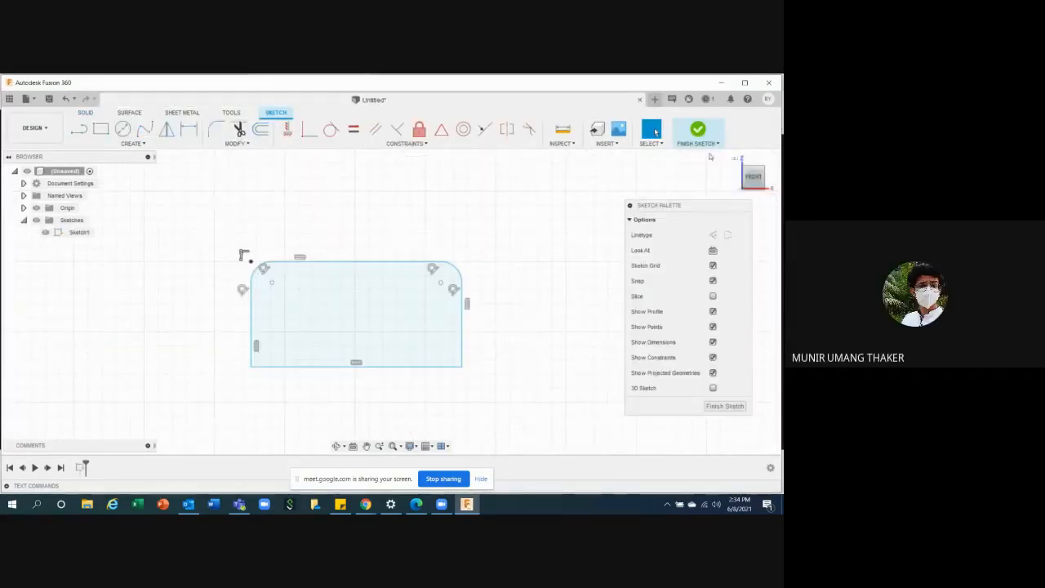
- Finish the filleted rectangle sketch, check the Google Meet window briefly and return to Fusion 360
click(697, 131)
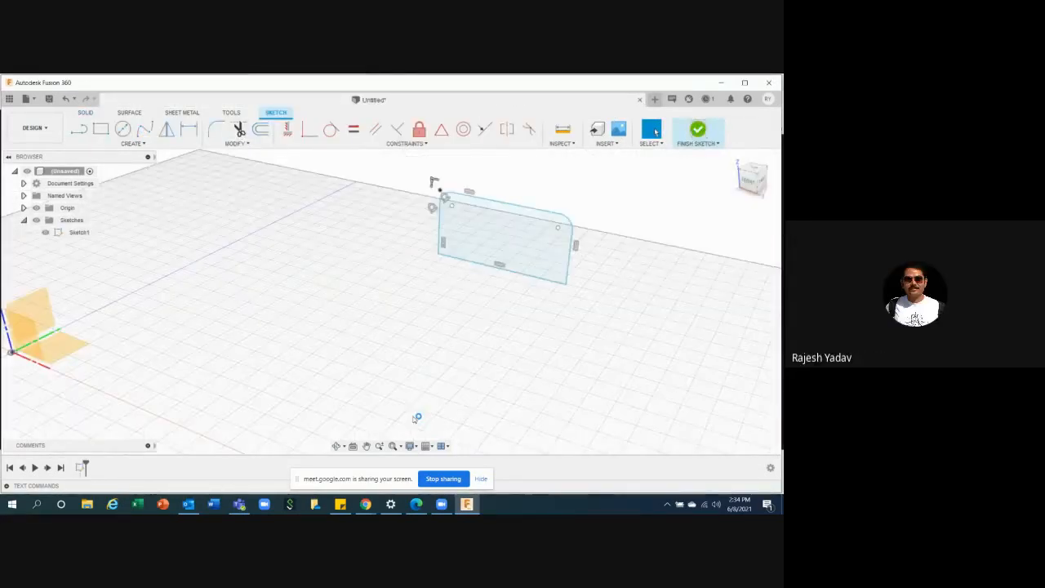
mouse_move(365, 504)
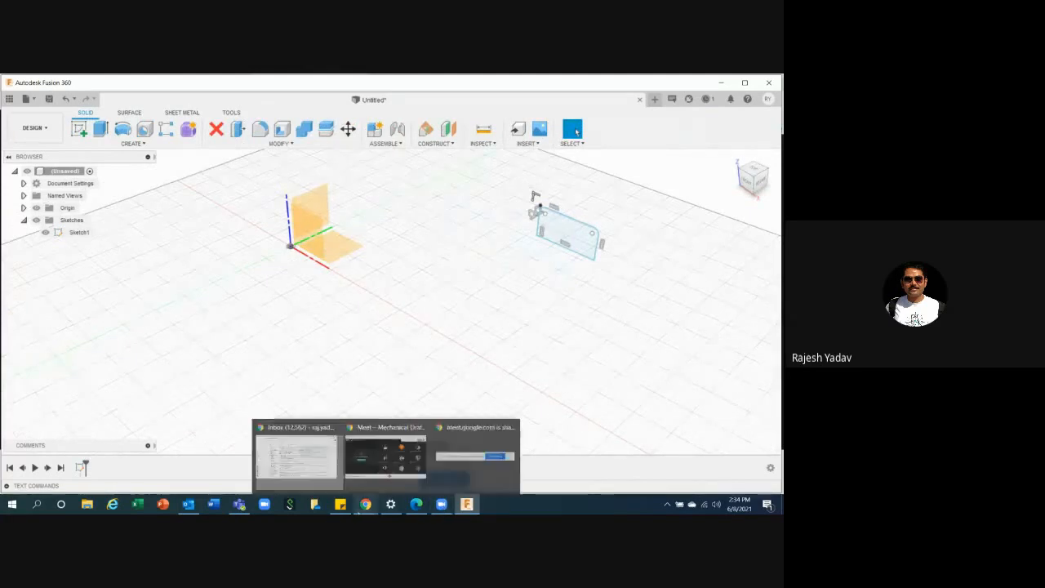
click(384, 455)
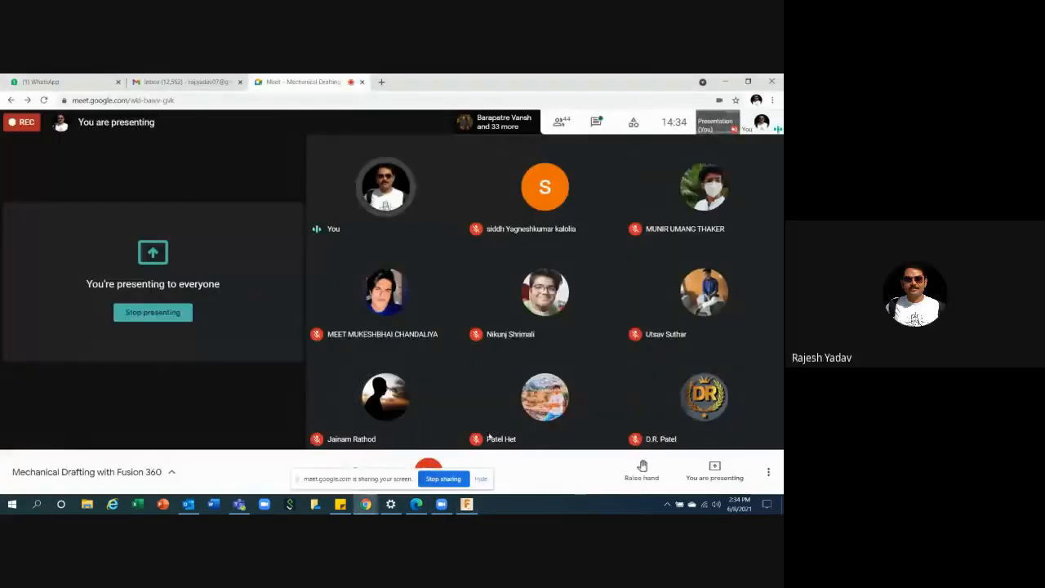
click(726, 82)
- Reopen the filleted rectangle sketch for editing
scroll(437, 343, down, 3)
scroll(490, 195, up, 2)
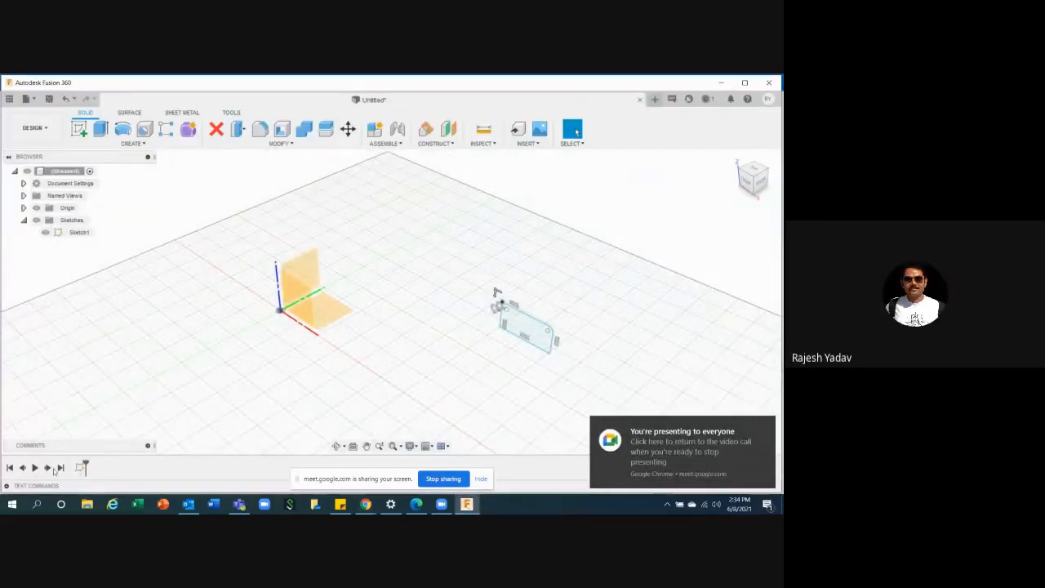
double_click(495, 296)
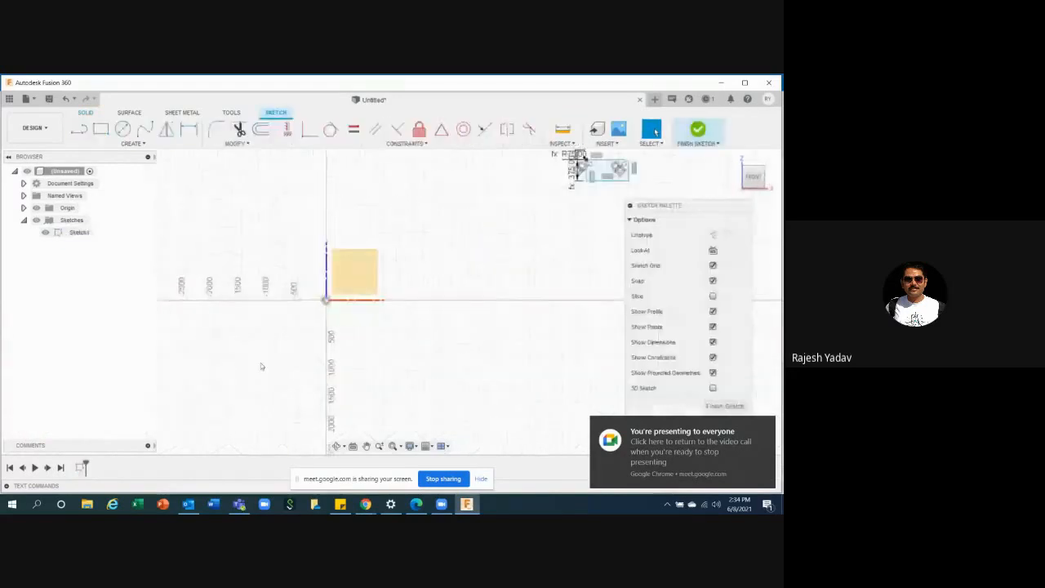
- Delete all of the filleted rectangle's geometry from the sketch
drag(376, 202, 553, 290)
key(Delete)
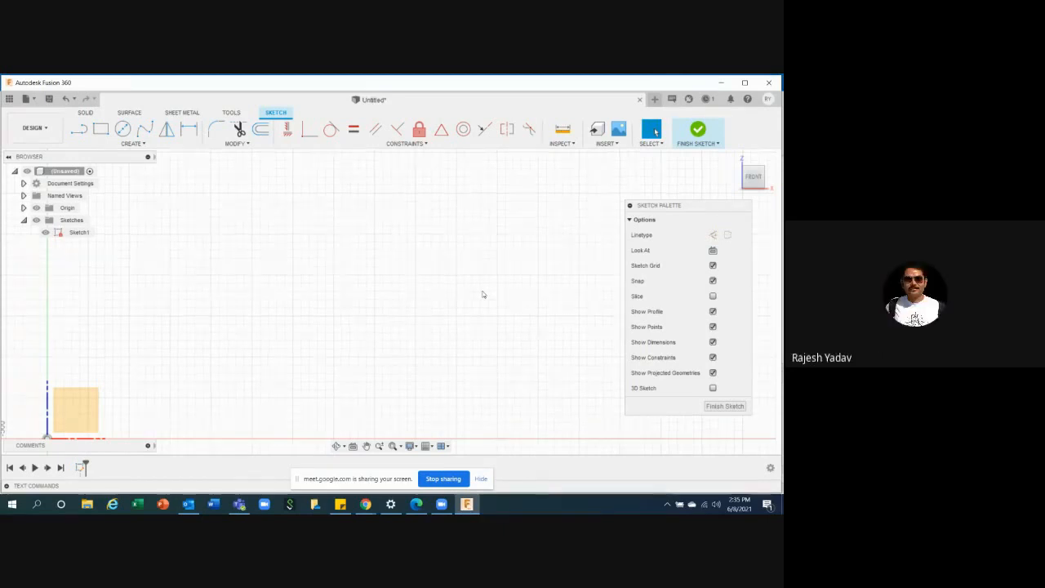
scroll(348, 227, down, 2)
scroll(353, 245, up, 1)
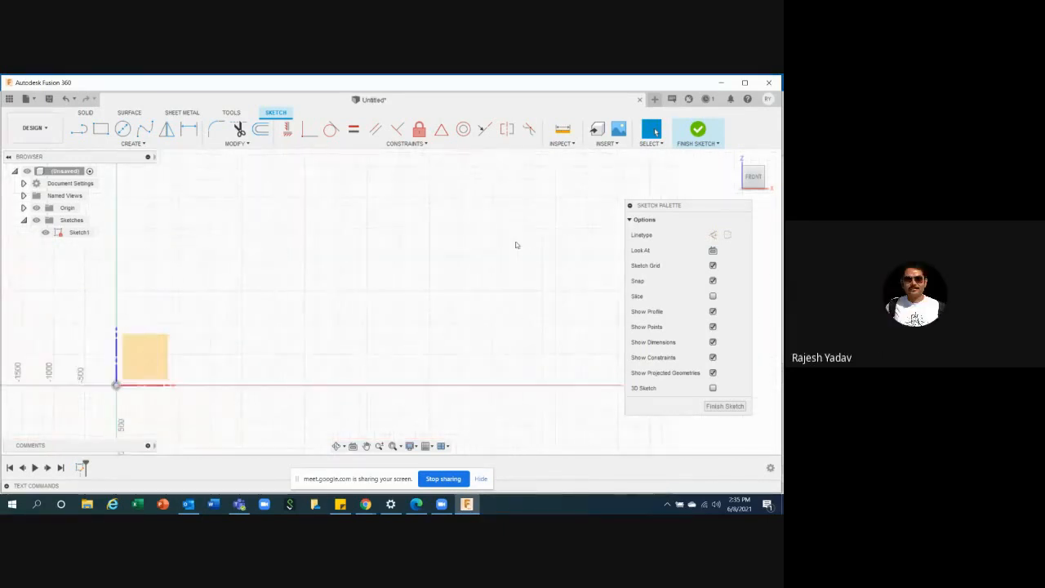
scroll(516, 245, down, 3)
scroll(445, 278, up, 1)
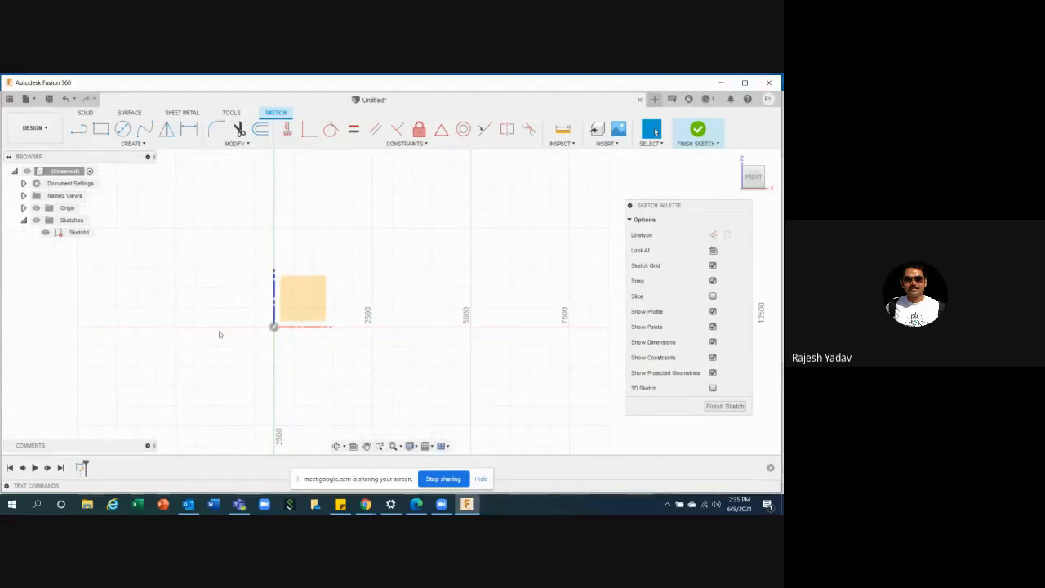
- Sketch a center-diameter circle about 4000 mm in diameter, above and to the right of the origin
mouse_move(122, 130)
middle_down()
mouse_move(124, 364)
mouse_move(356, 236)
middle_up()
scroll(335, 241, up, 1)
click(122, 129)
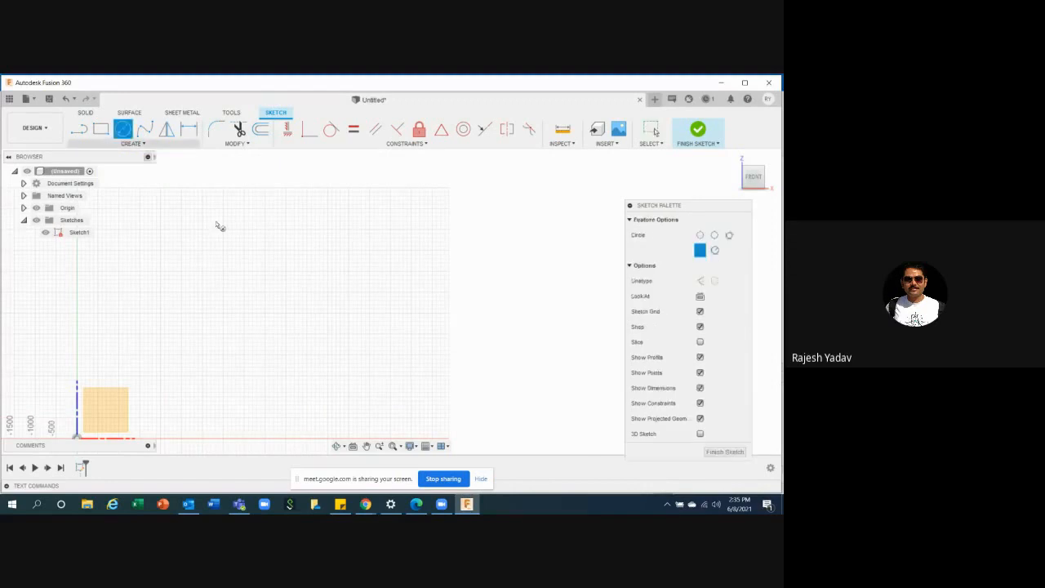
click(323, 333)
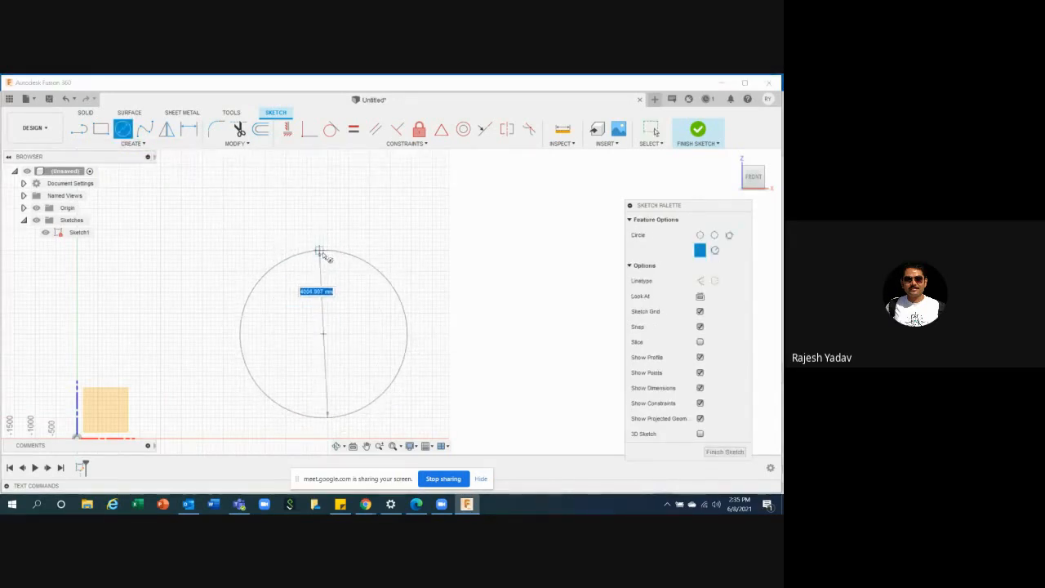
click(324, 252)
scroll(306, 293, down, 2)
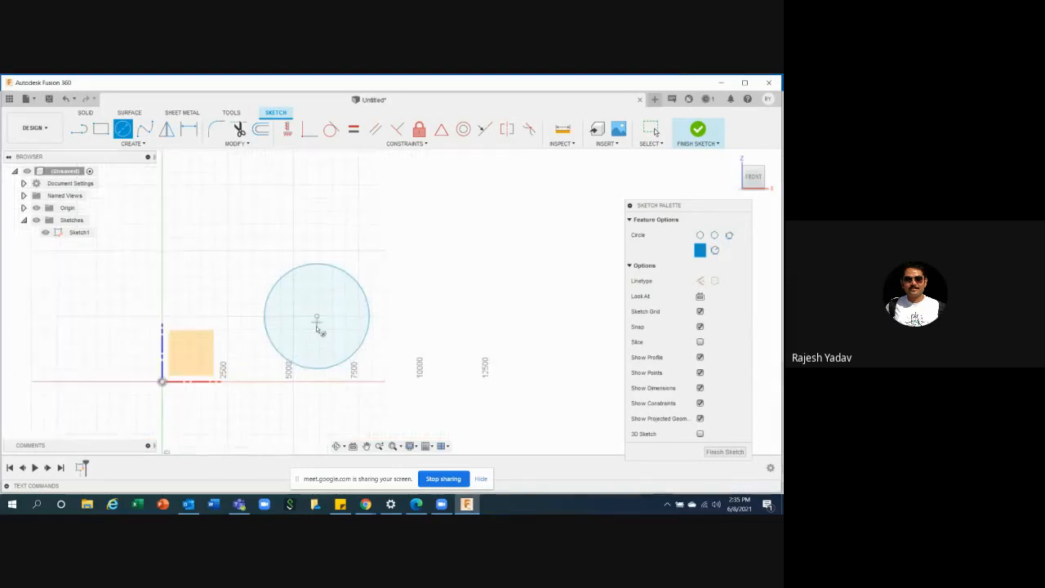
scroll(319, 327, up, 2)
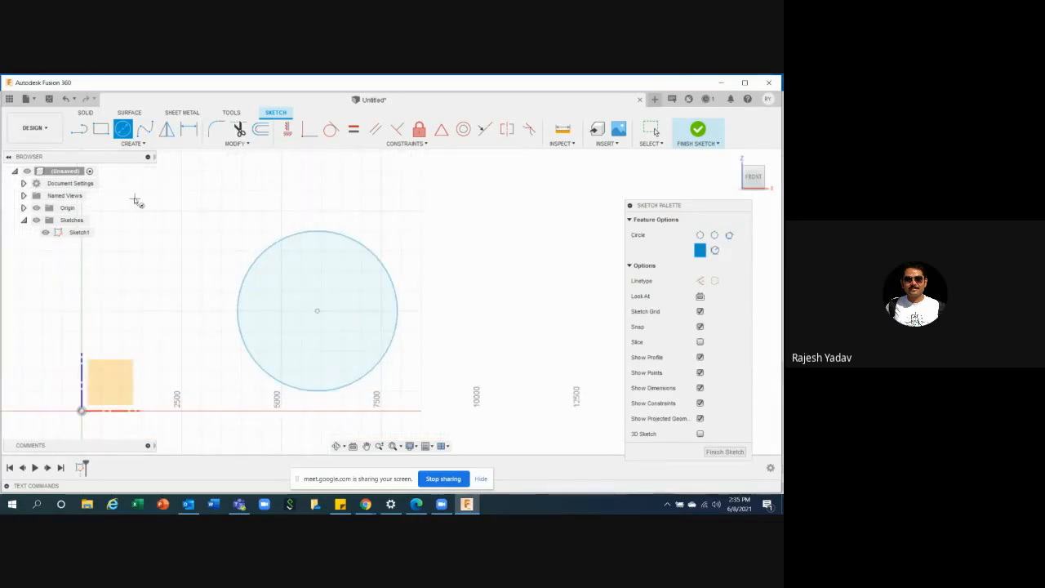
key(Escape)
scroll(323, 221, down, 2)
scroll(323, 221, up, 3)
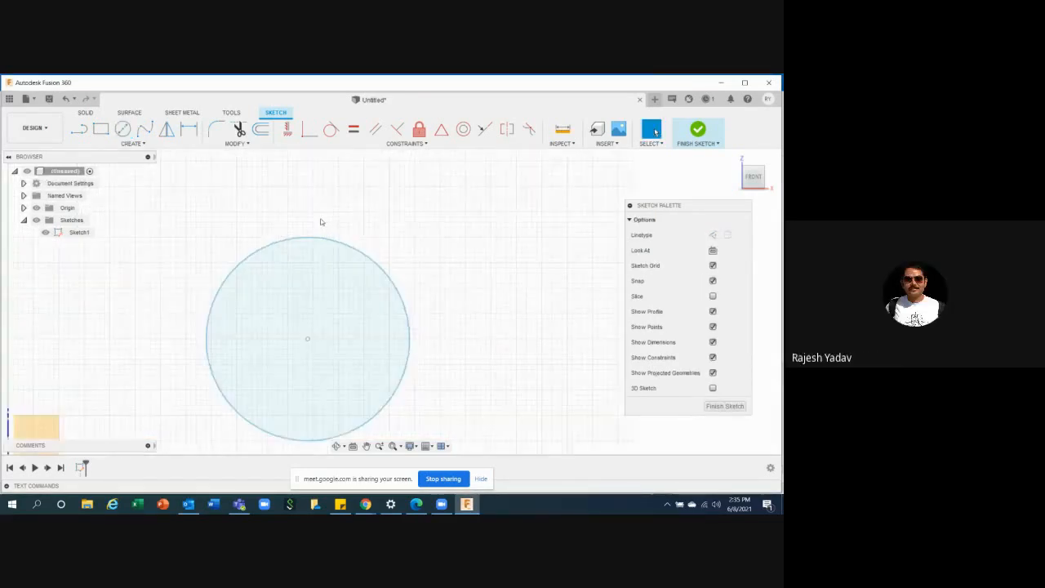
scroll(342, 247, down, 3)
click(347, 308)
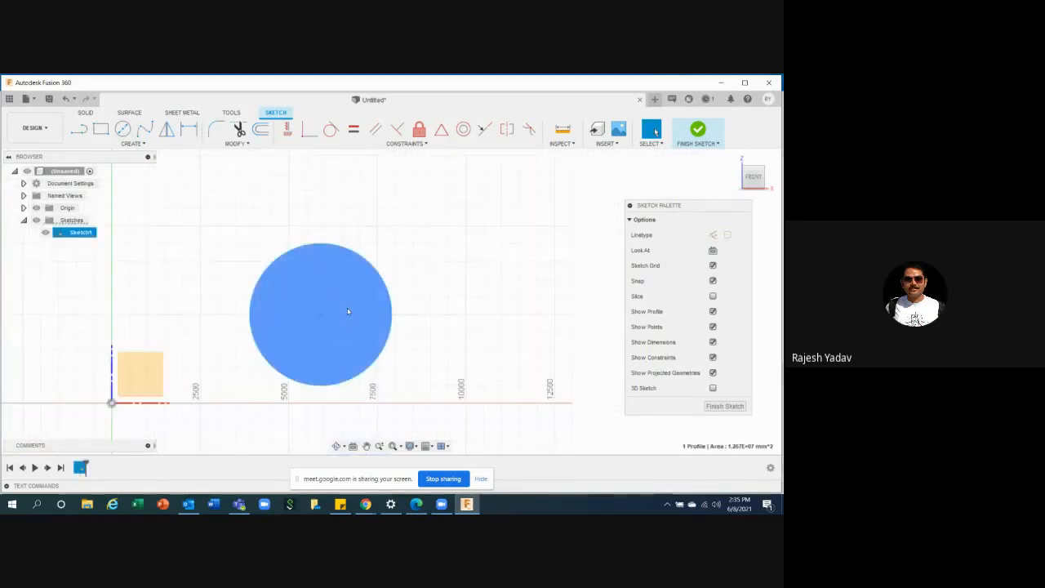
click(404, 285)
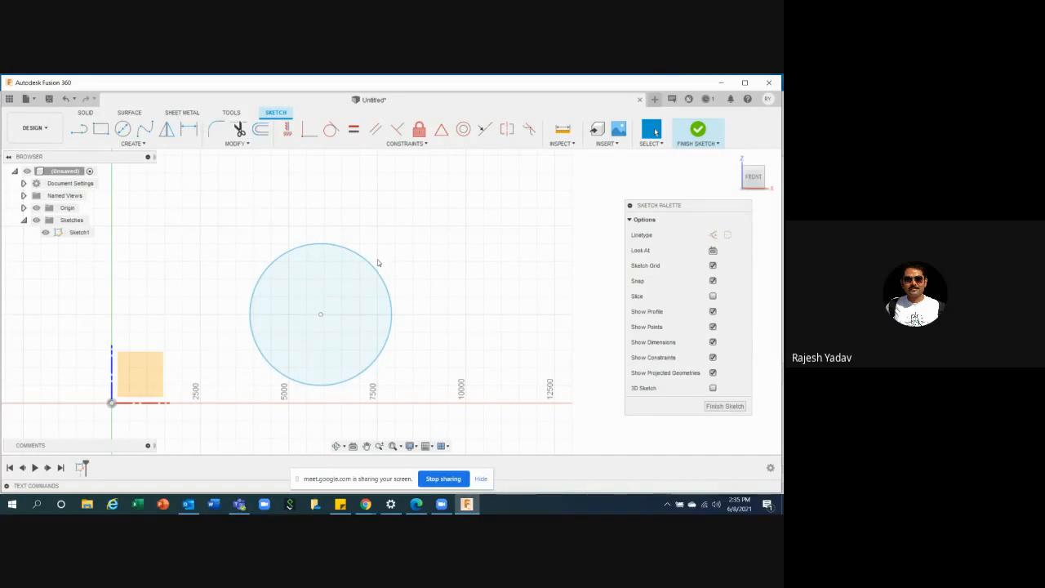
- Sketch a line about 322 mm long from the circle's top edge, sloping upward at about 74 degrees as a tooth's first flank
scroll(380, 262, up, 3)
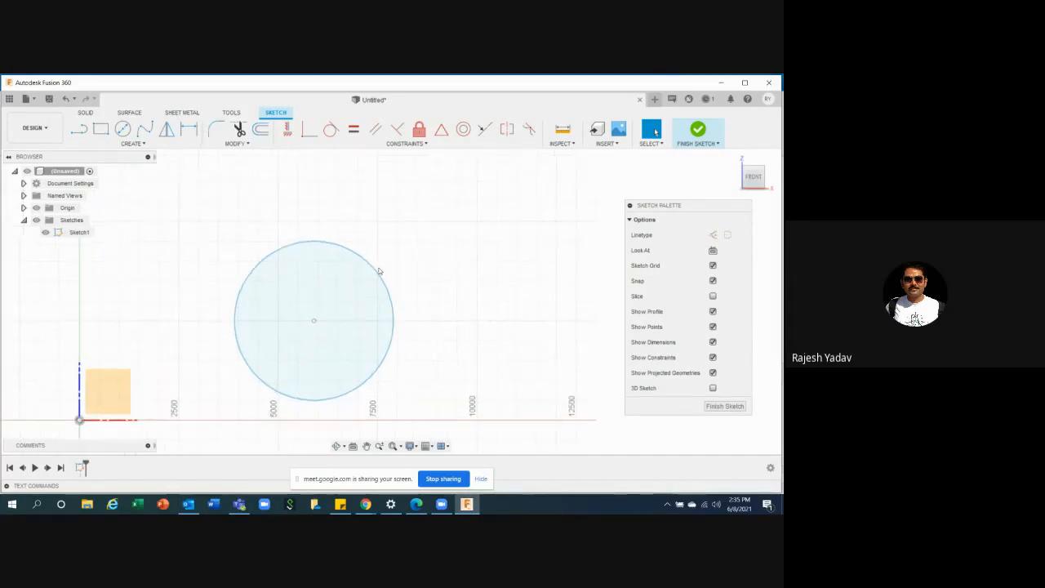
scroll(393, 232, up, 1)
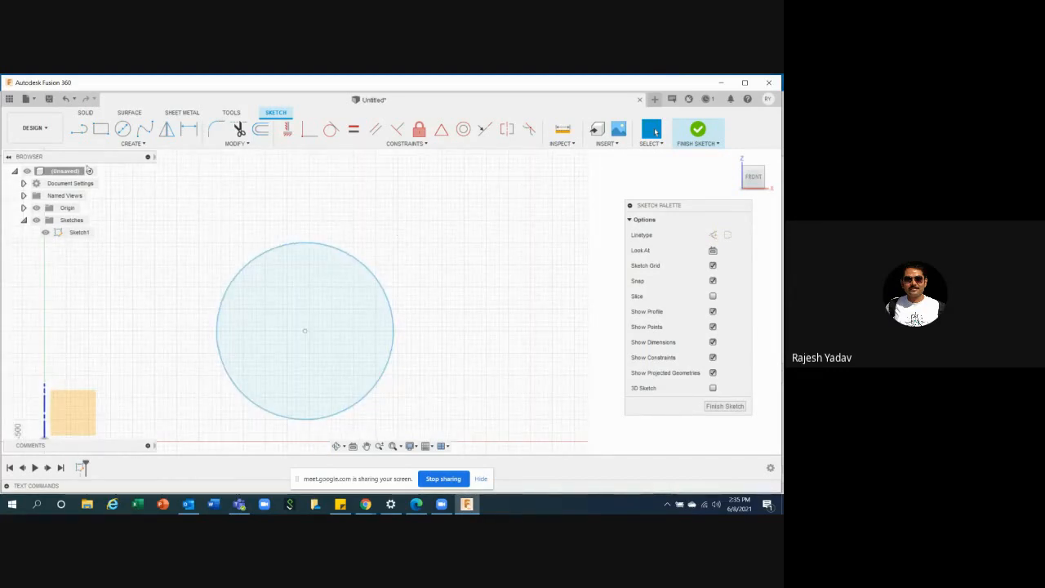
key(l)
scroll(294, 226, up, 3)
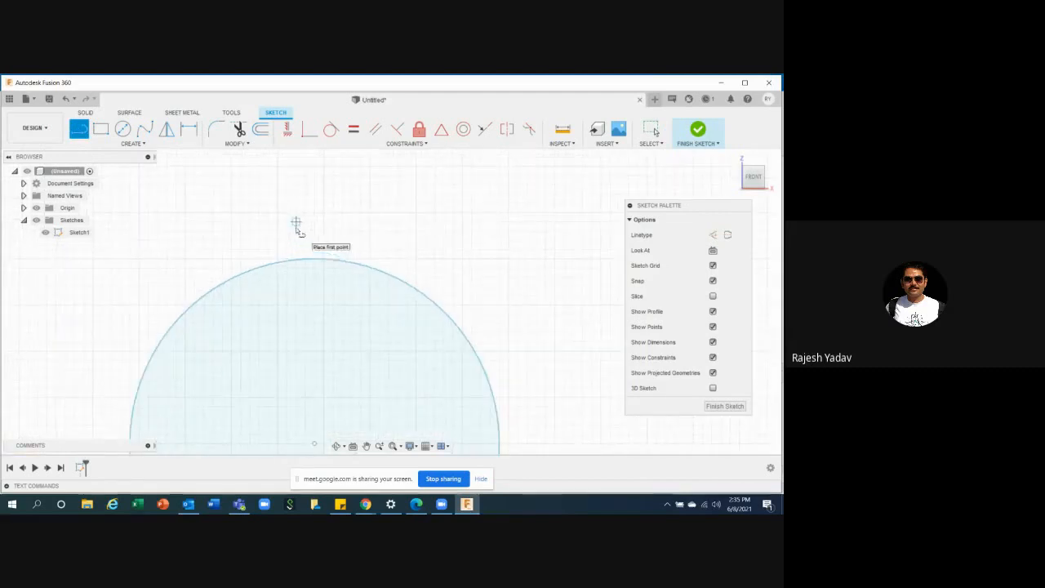
scroll(296, 227, up, 1)
click(298, 262)
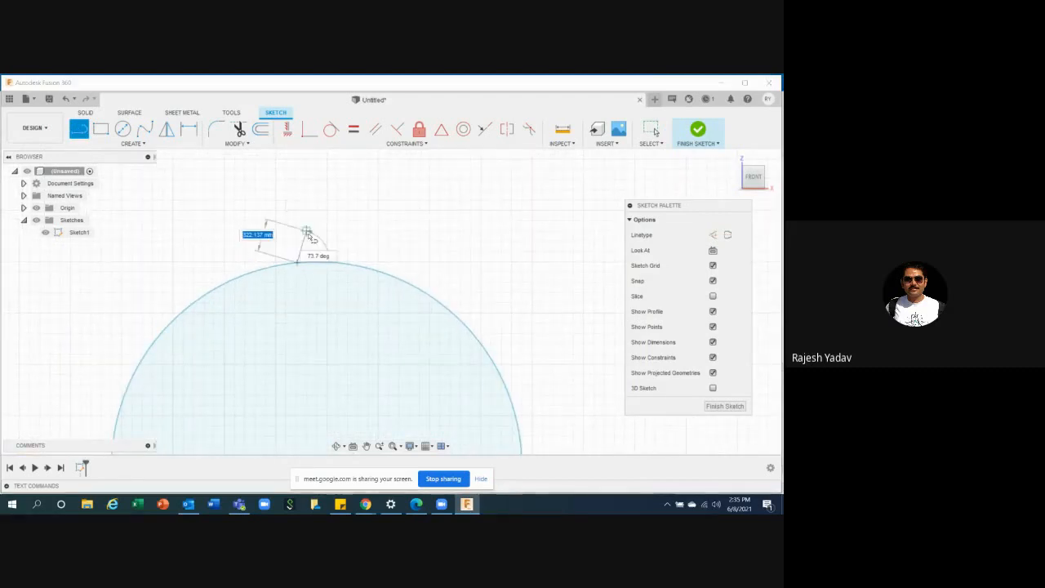
click(309, 231)
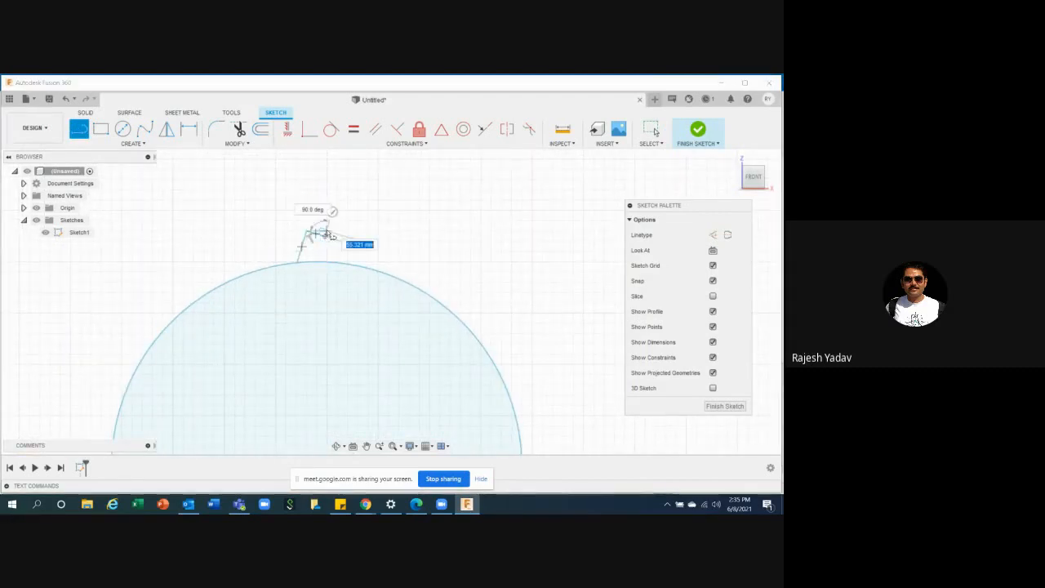
key(Escape)
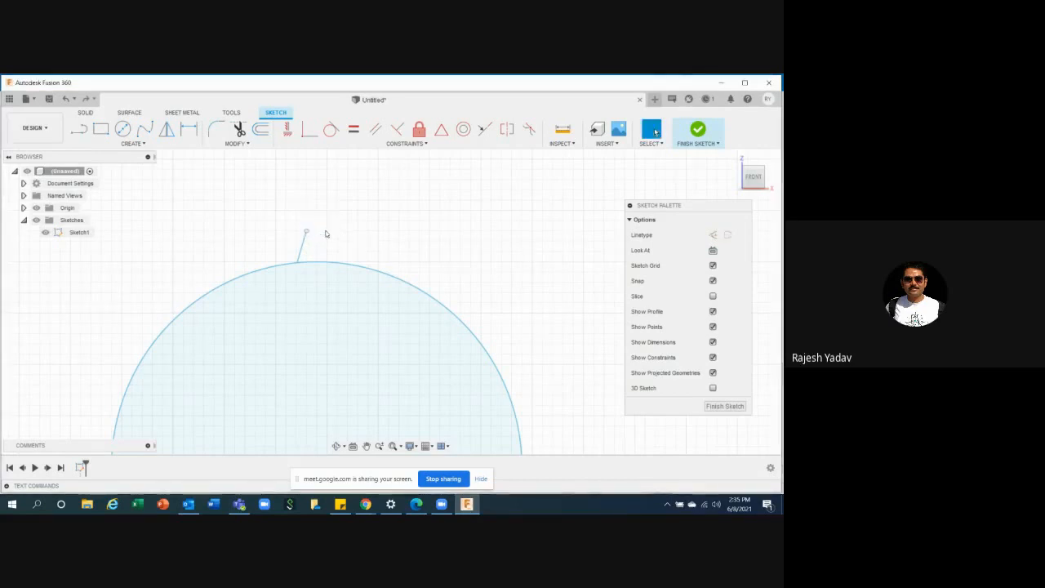
- Complete the tooth with a horizontal top line and an opposite flank about 323 mm long that ends on the circle
click(78, 129)
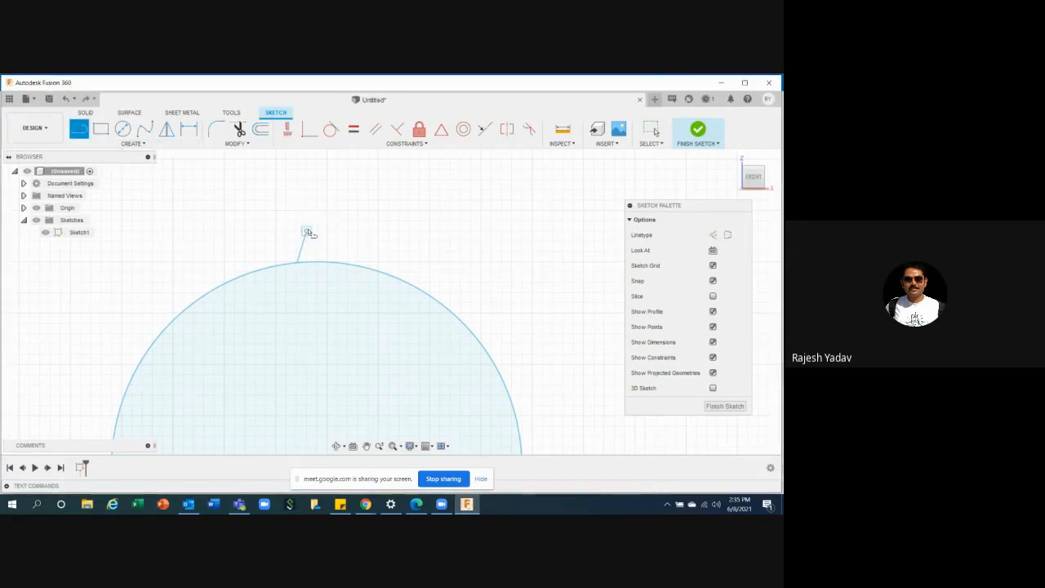
click(309, 231)
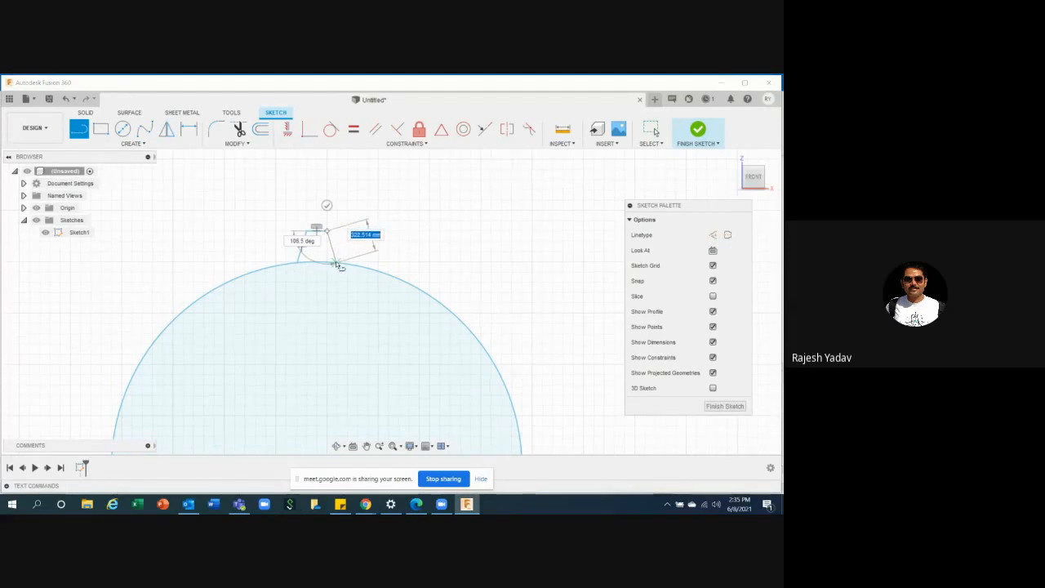
click(336, 264)
scroll(402, 227, down, 3)
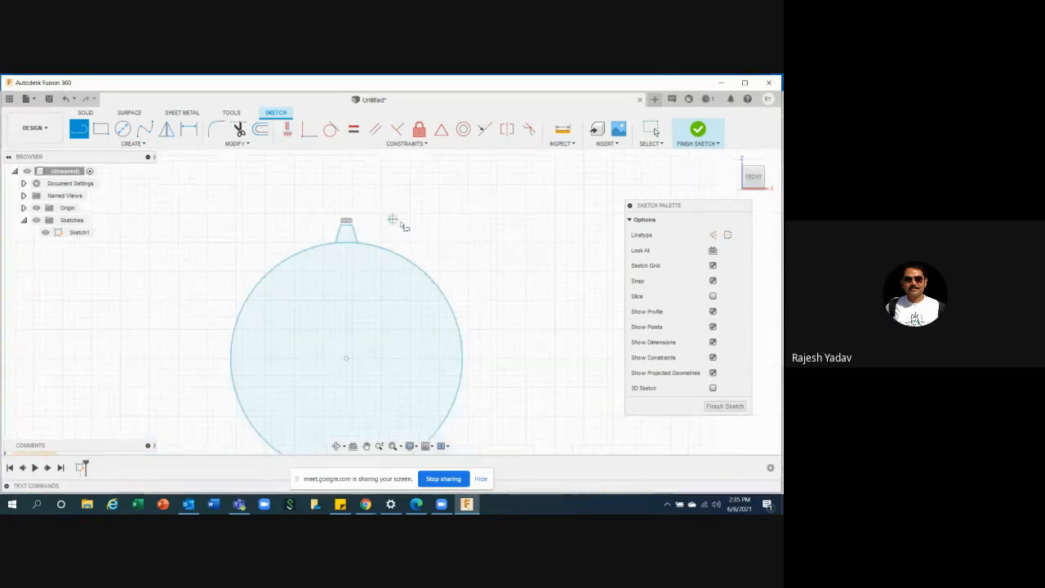
right_click(400, 226)
click(384, 262)
scroll(267, 208, down, 3)
scroll(380, 221, up, 1)
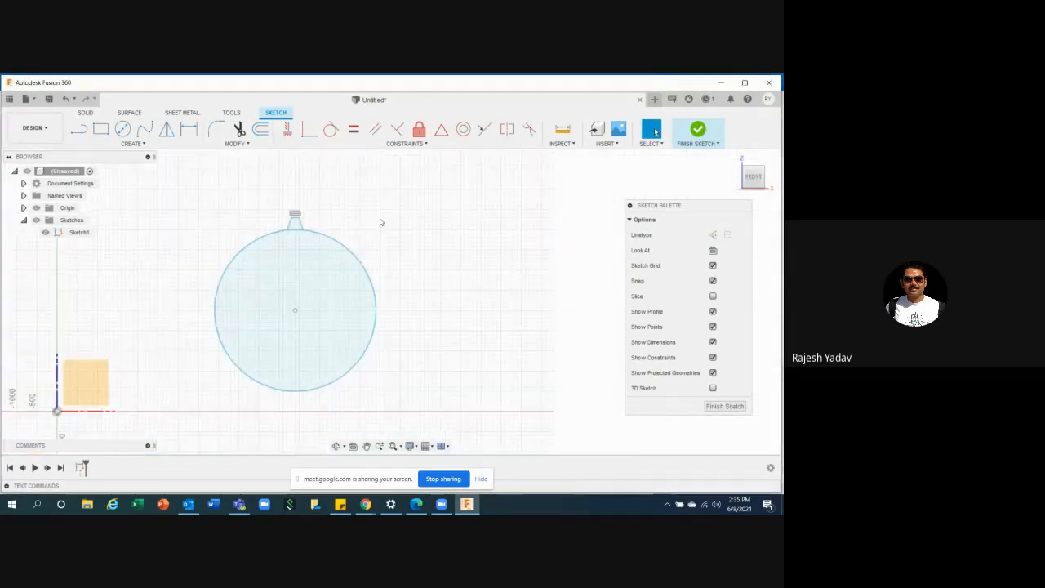
- Start a sketch Circular Pattern and choose the tooth's three lines as its objects
scroll(379, 222, up, 2)
scroll(462, 214, down, 2)
scroll(227, 324, up, 1)
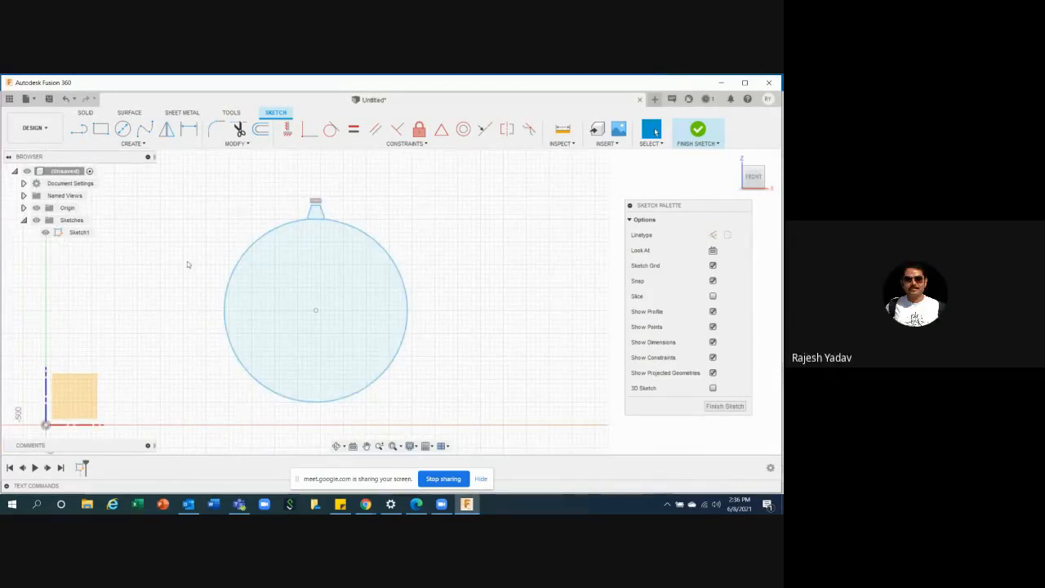
click(133, 143)
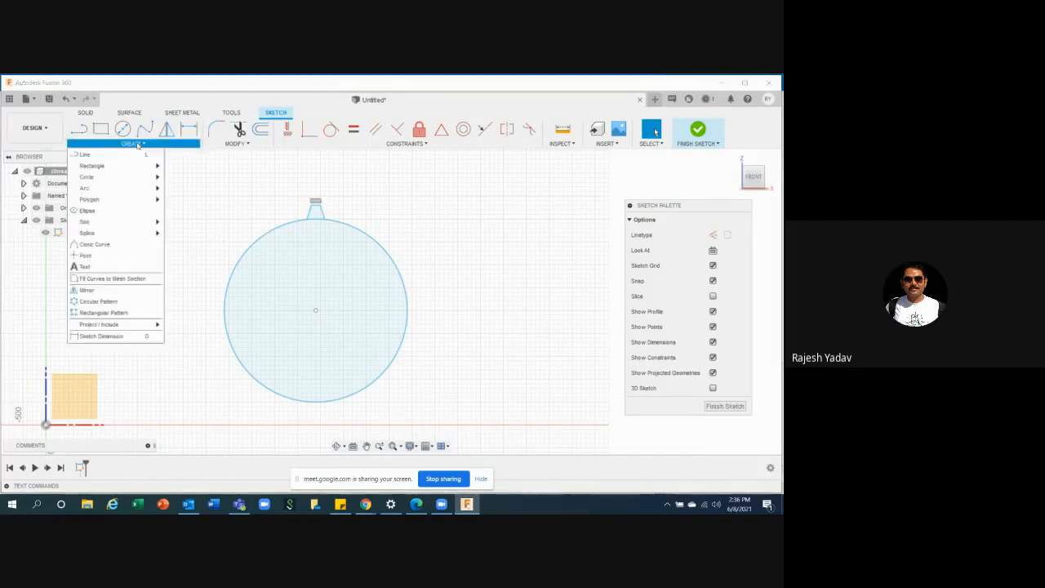
click(112, 302)
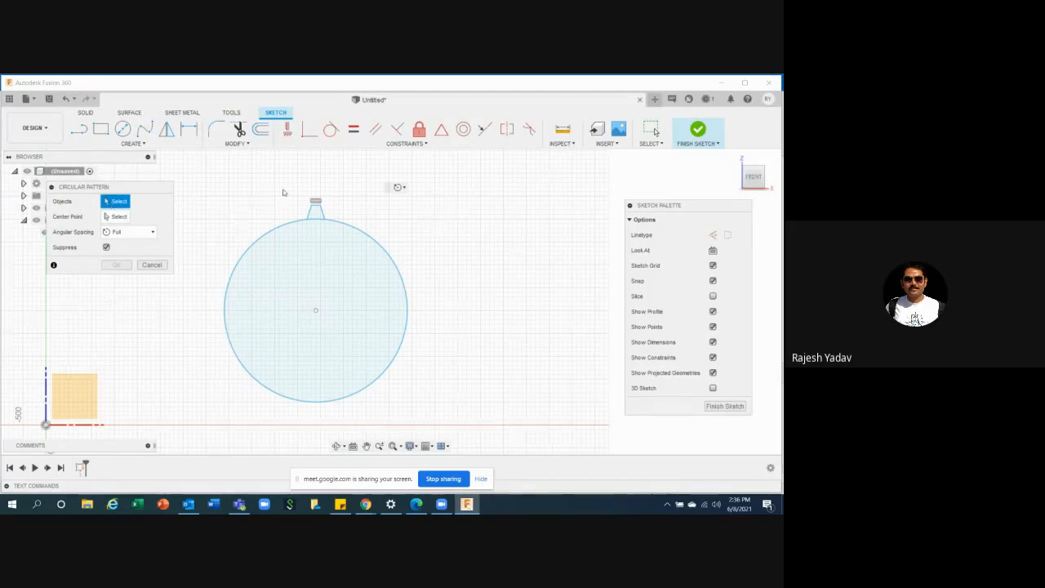
scroll(282, 193, up, 2)
scroll(310, 229, up, 1)
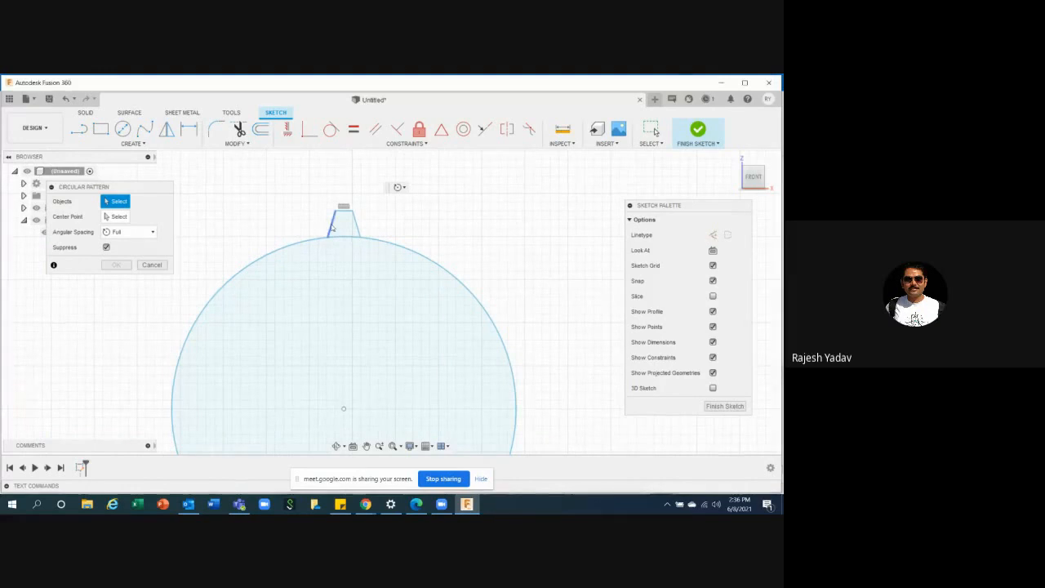
click(328, 225)
click(342, 211)
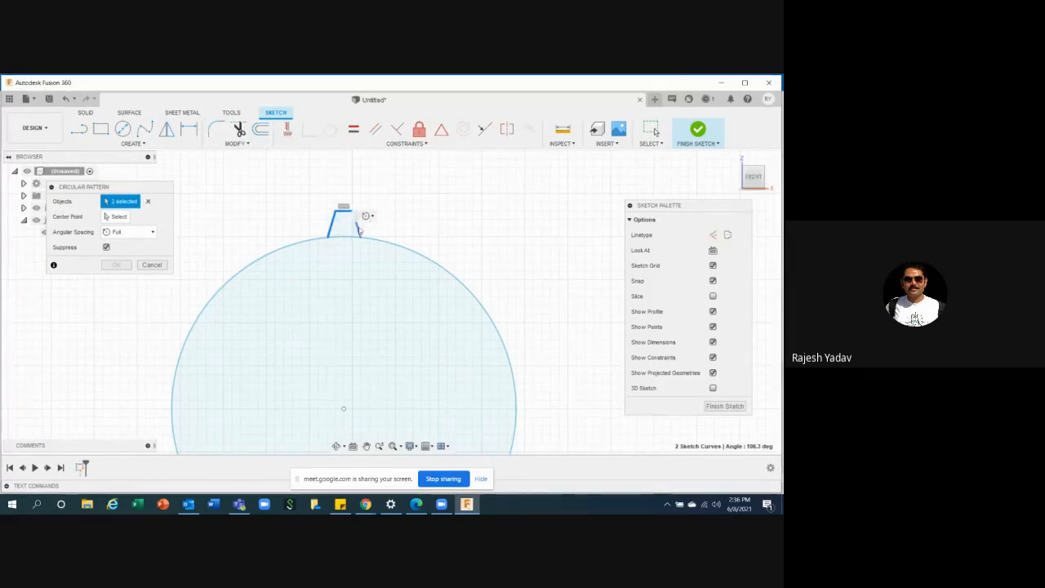
click(358, 229)
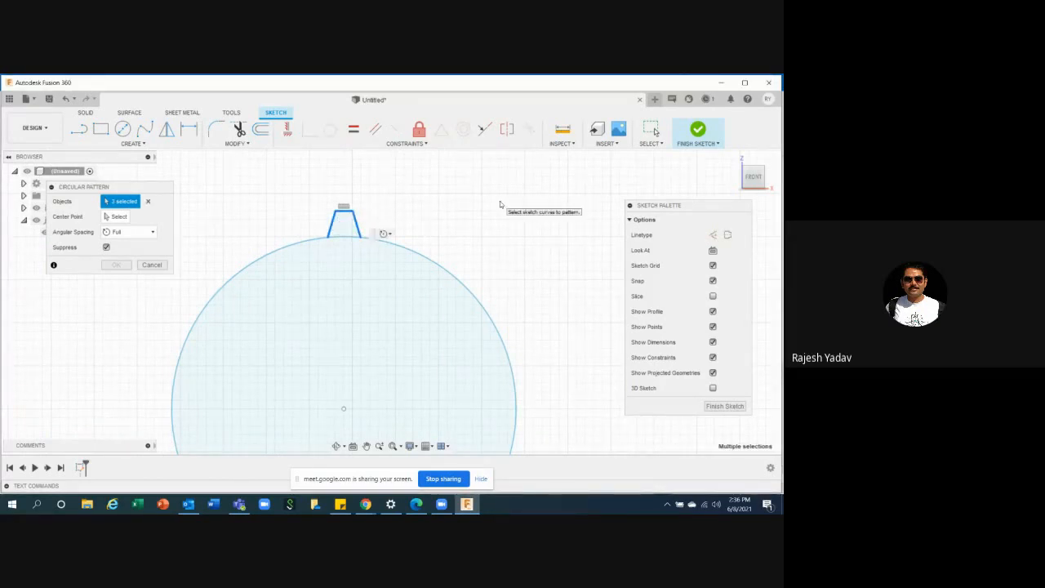
scroll(437, 189, down, 3)
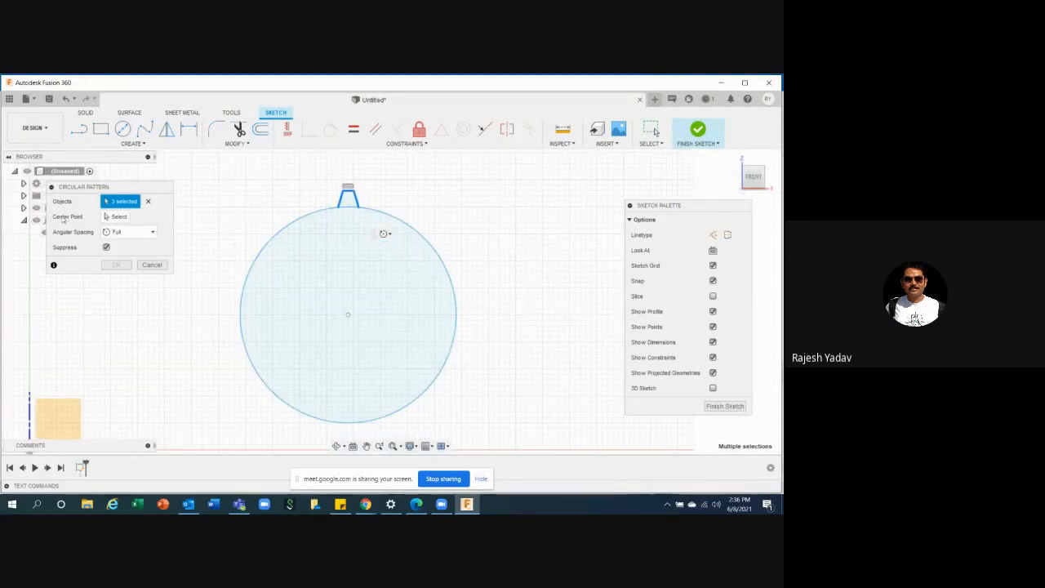
- Pattern the tooth around the circle's center point with full angular spacing and a quantity of 20
click(121, 217)
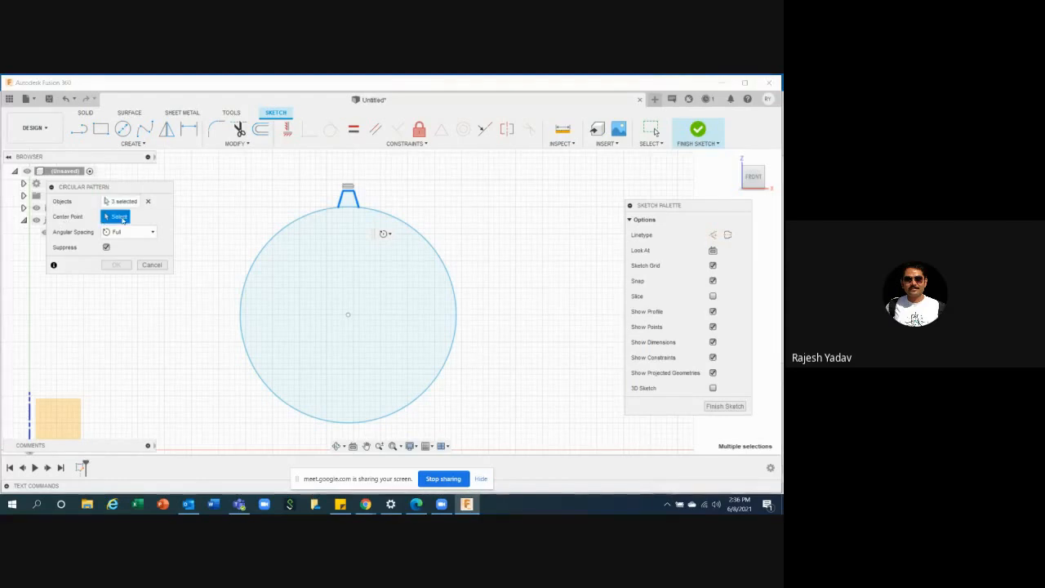
click(348, 316)
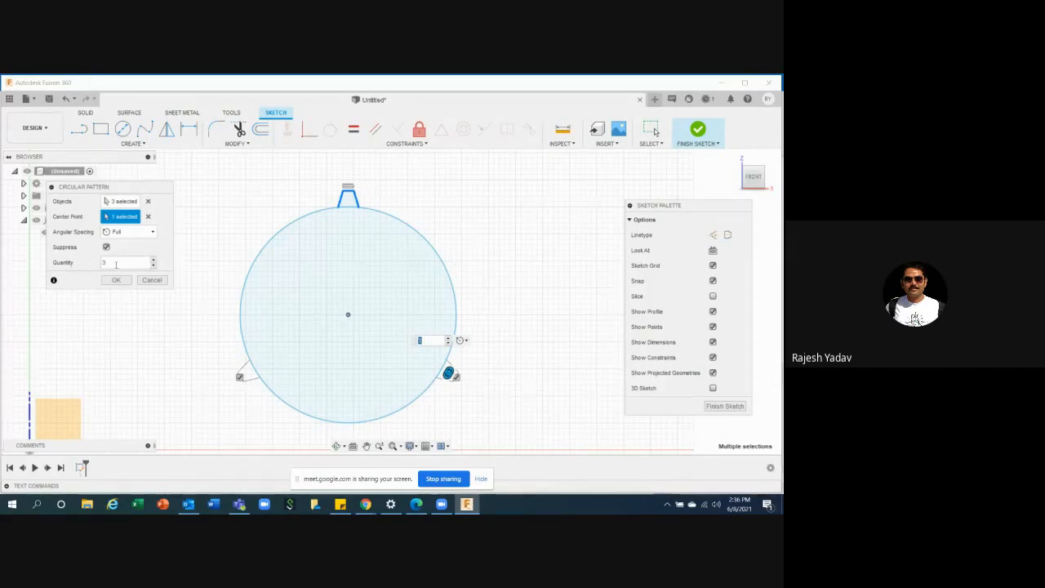
click(104, 262)
text(15)
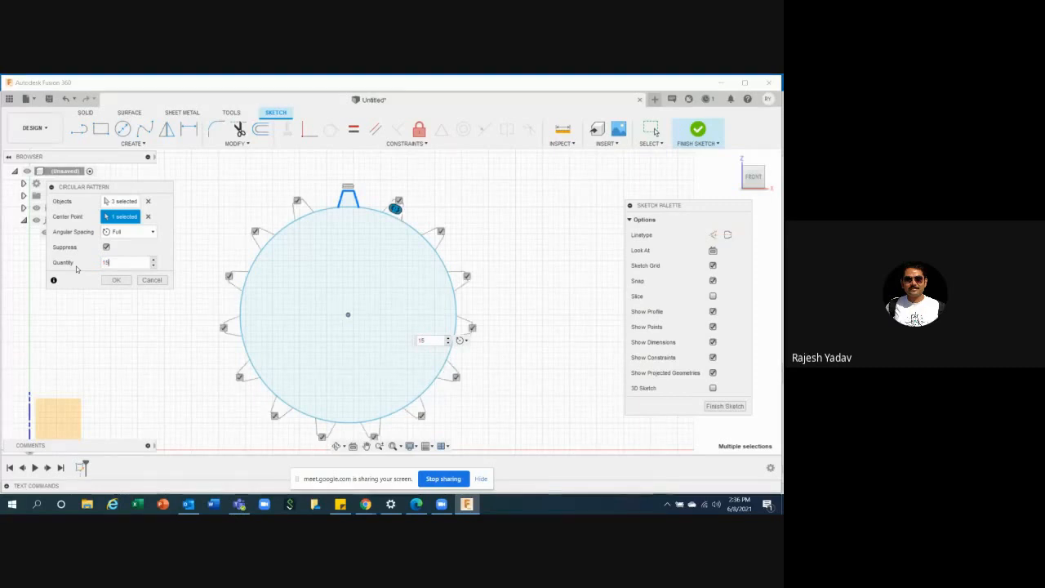
key(BackSpace)
key(BackSpace)
text(20)
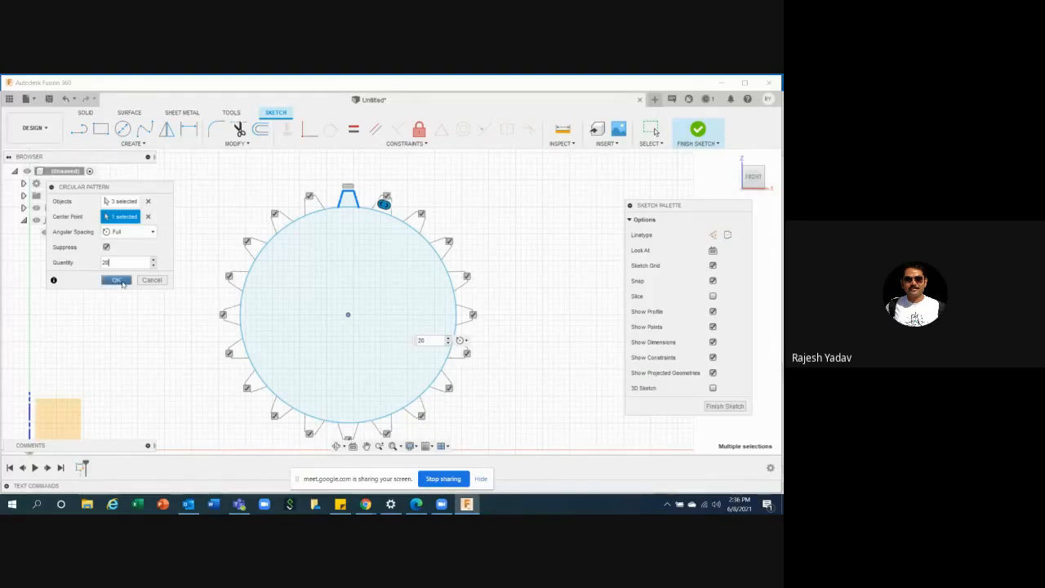
click(116, 280)
- Trim the circle's arcs at the bases of the topmost tooth, its two left neighbours and its right neighbour
scroll(553, 304, up, 3)
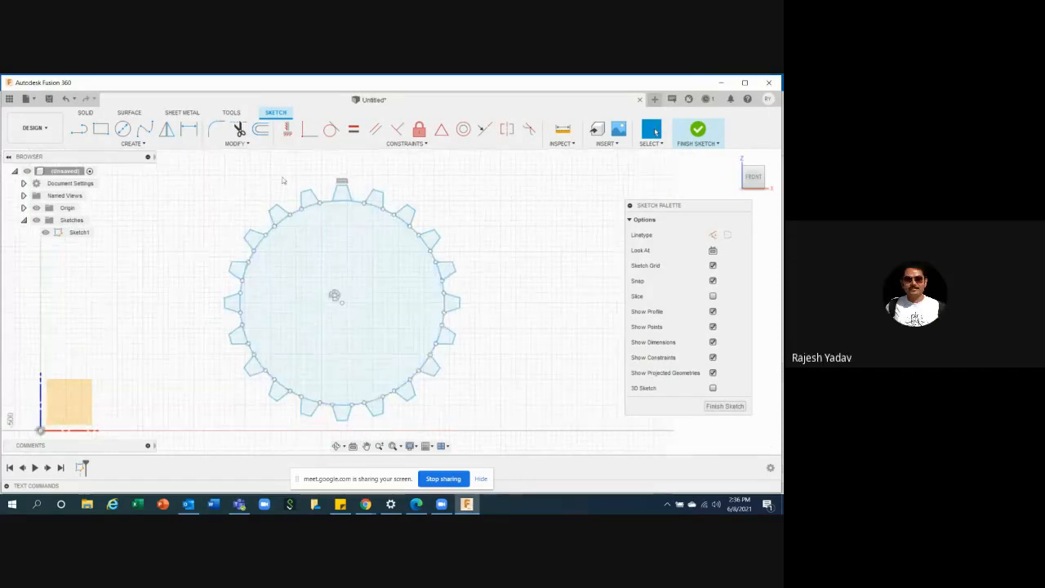
scroll(285, 177, up, 5)
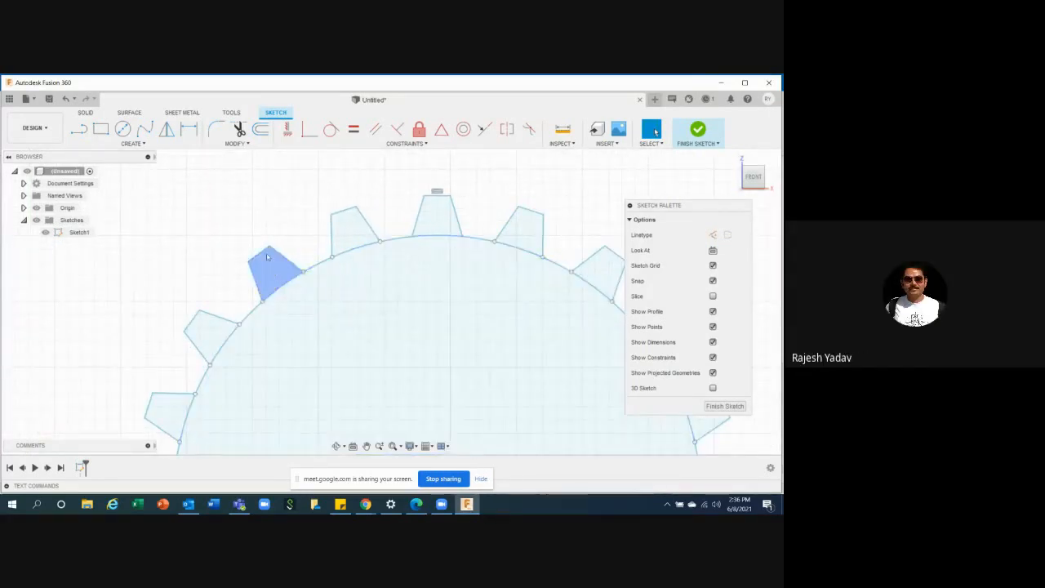
click(286, 292)
click(178, 190)
scroll(179, 191, down, 1)
click(239, 129)
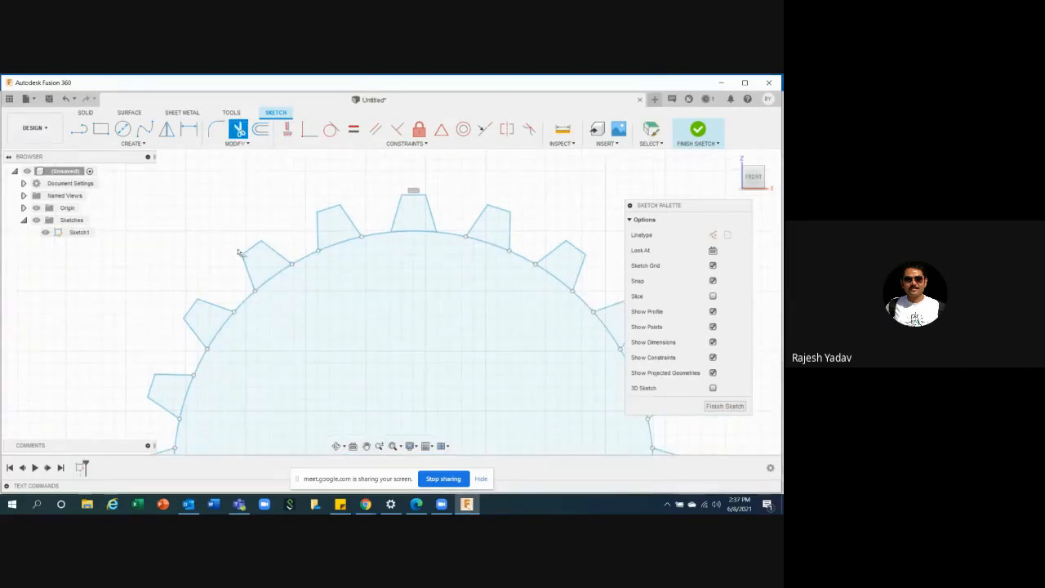
click(272, 281)
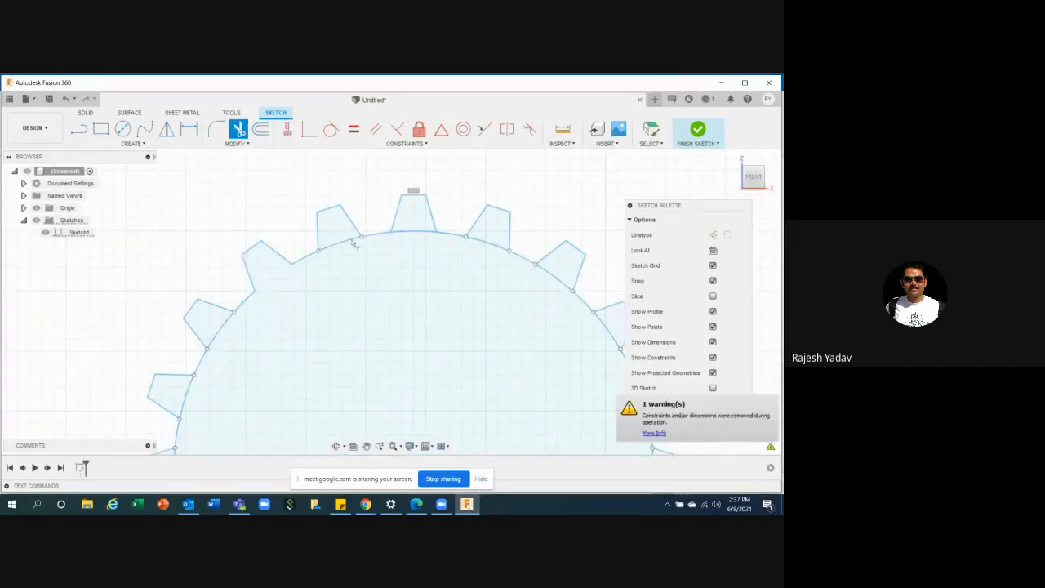
click(412, 234)
click(486, 243)
scroll(292, 187, down, 2)
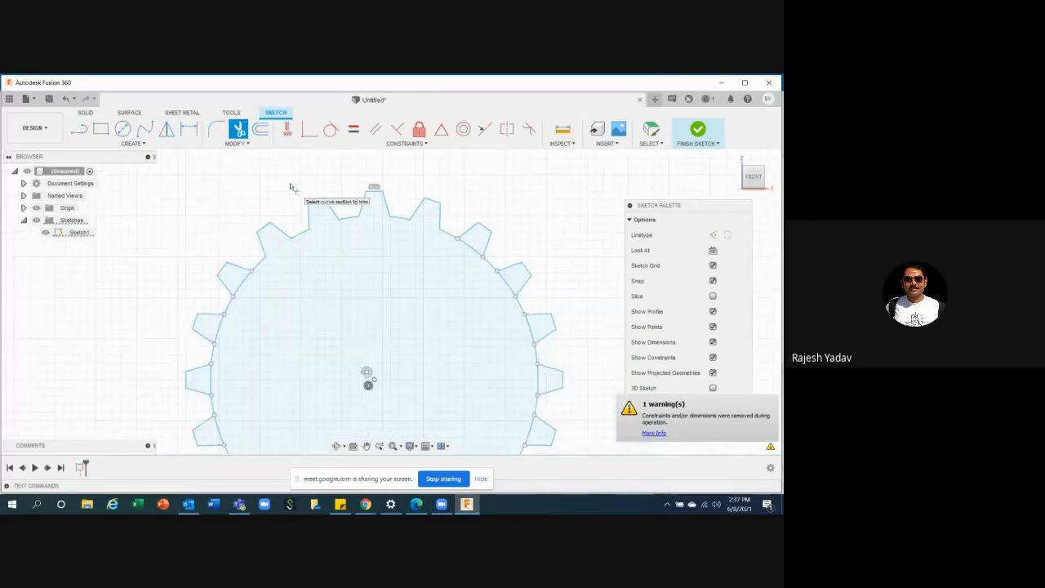
- Trim the circle's arcs at the bases of the teeth down the gear's left side
scroll(208, 250, down, 2)
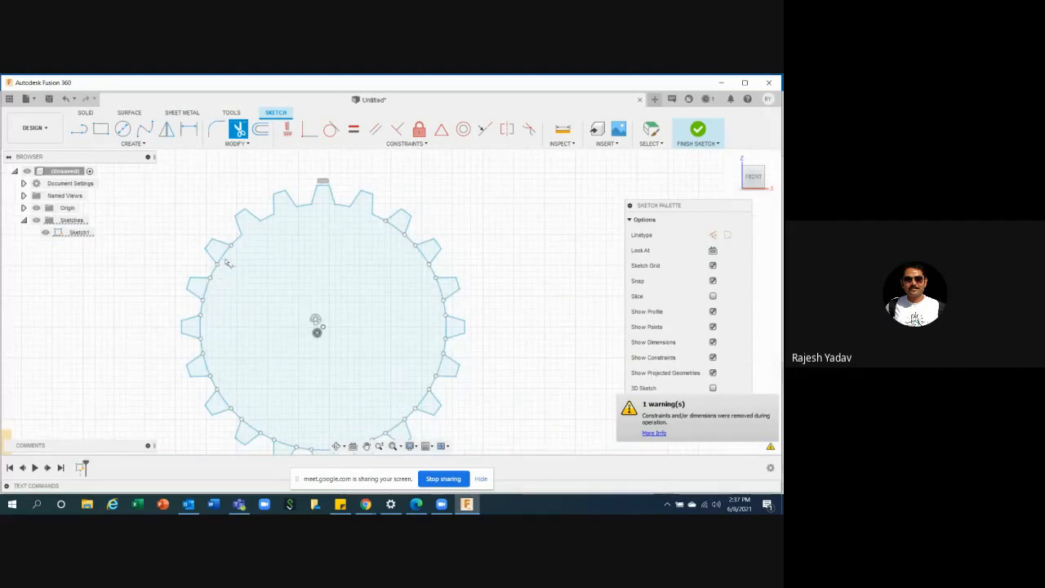
scroll(204, 300, up, 2)
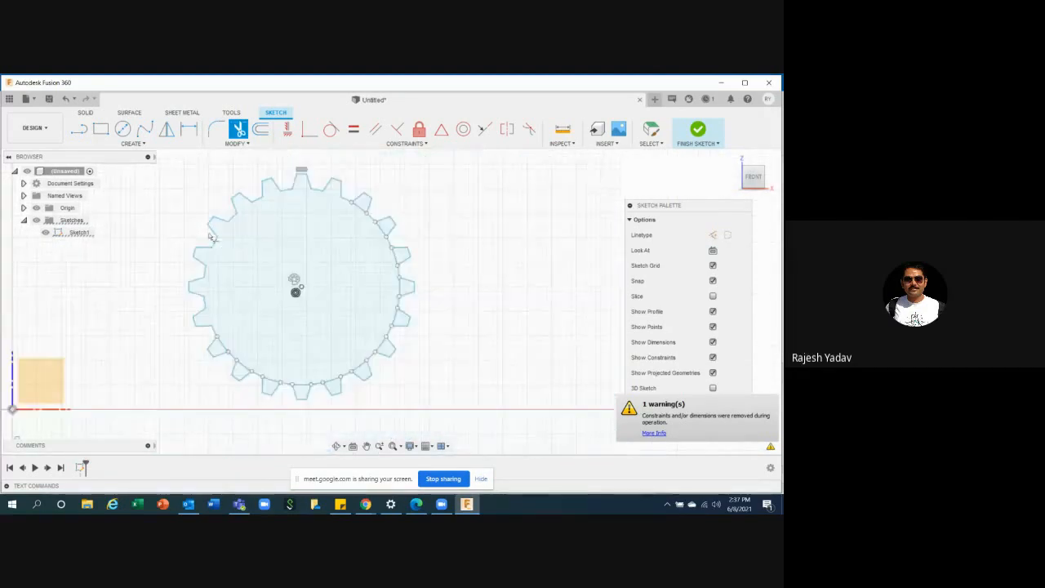
scroll(210, 234, down, 2)
scroll(225, 335, up, 2)
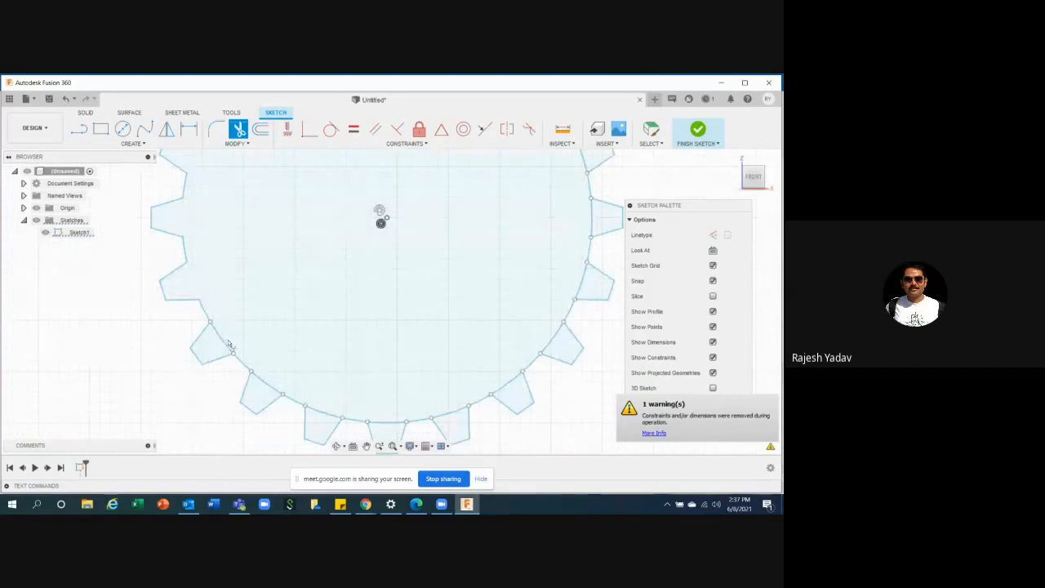
click(296, 401)
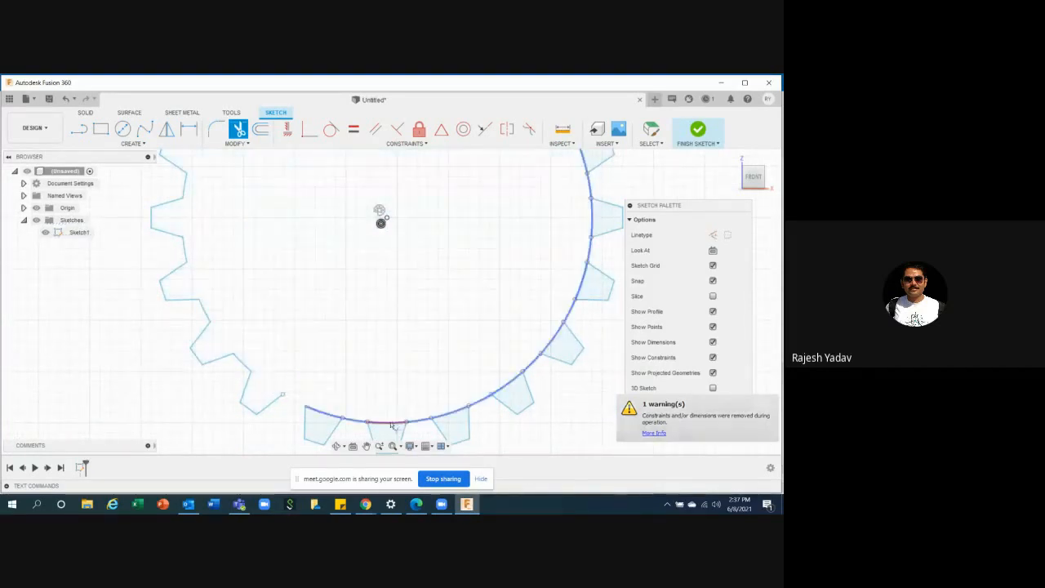
click(390, 422)
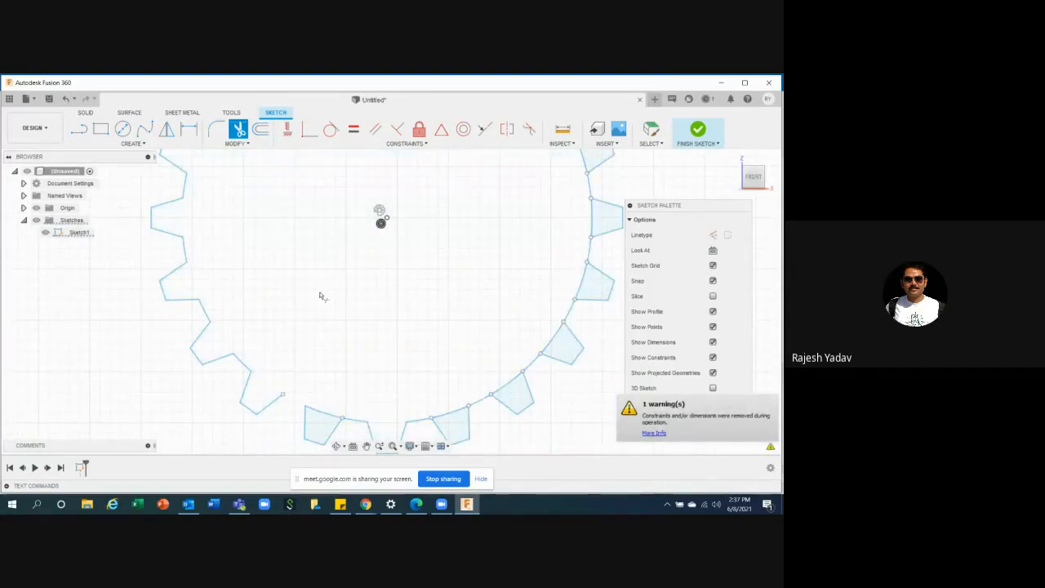
key(Escape)
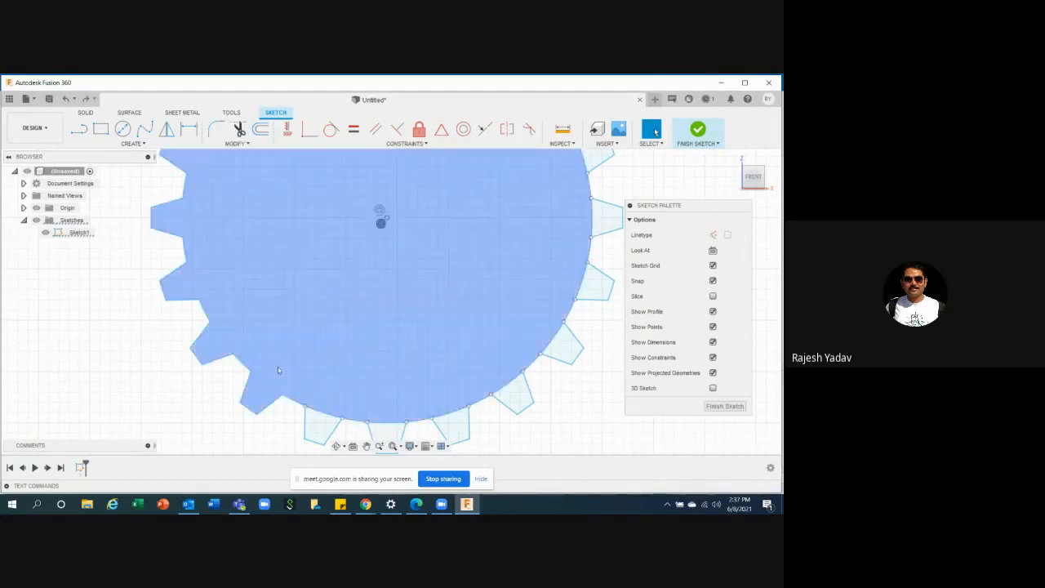
- Trim the circle's arcs beneath the bottom teeth and up the lower right side to the rightmost tooth
key(t)
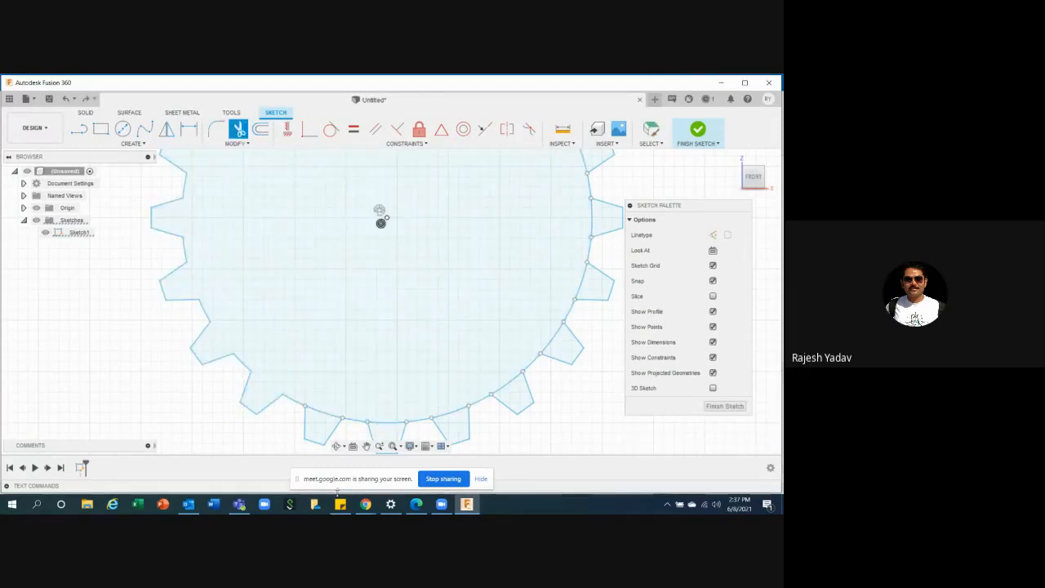
click(380, 423)
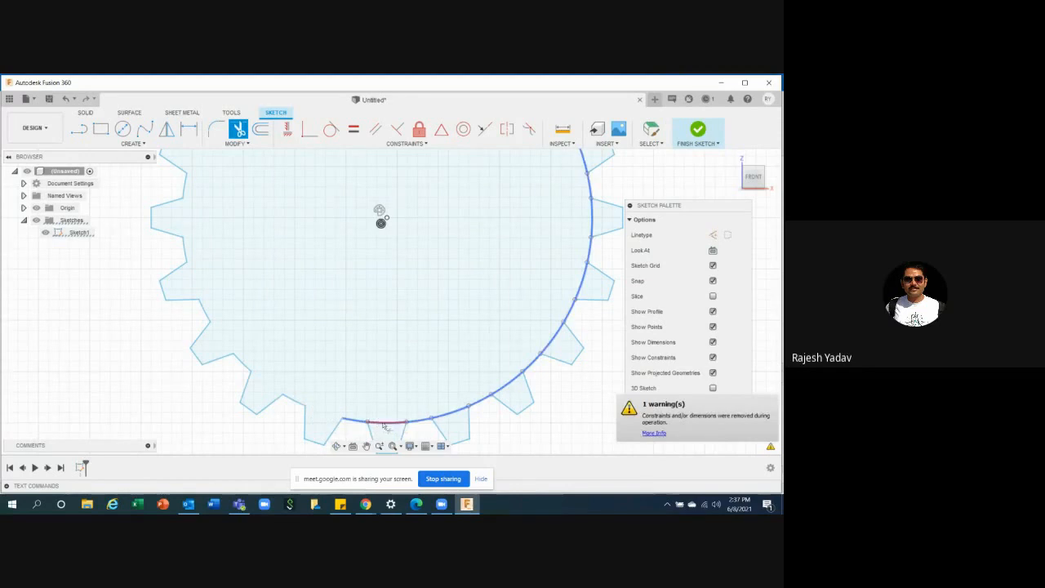
click(384, 424)
click(458, 413)
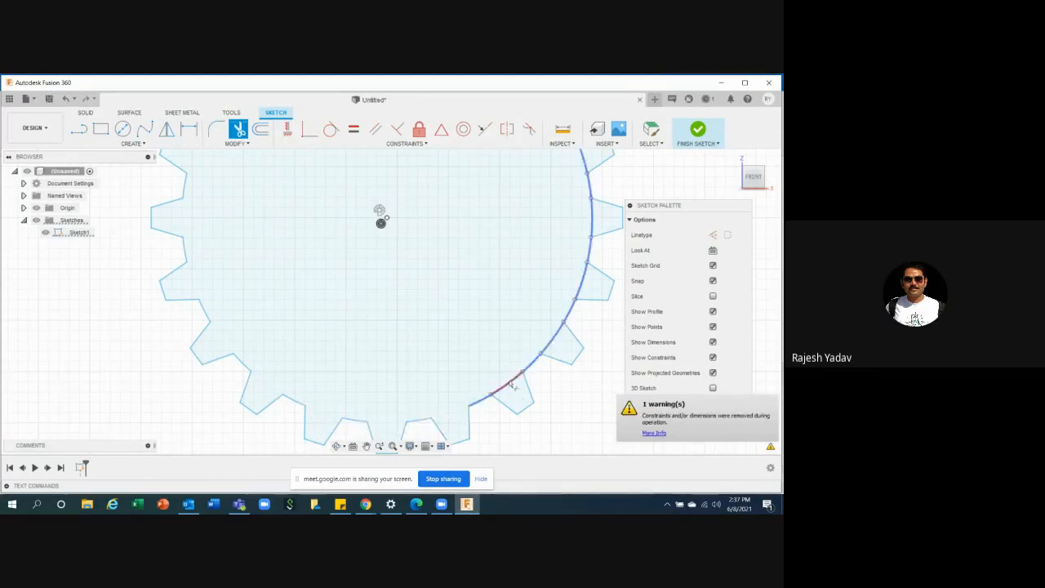
click(511, 384)
click(555, 341)
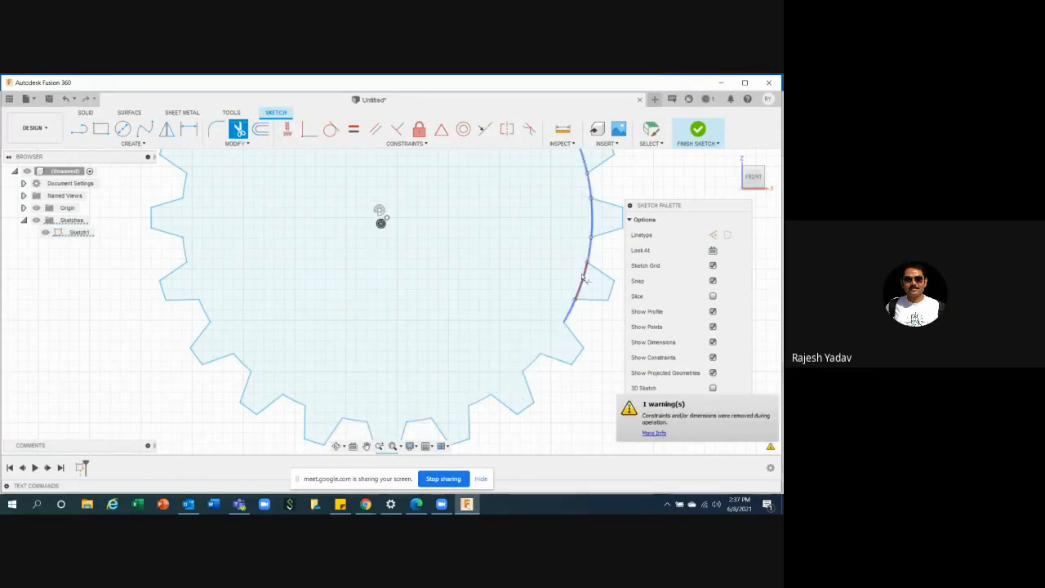
click(583, 279)
click(593, 222)
- Trim the remaining arcs at the bases of the upper right teeth and end the Trim command
scroll(359, 433, down, 3)
scroll(482, 304, up, 3)
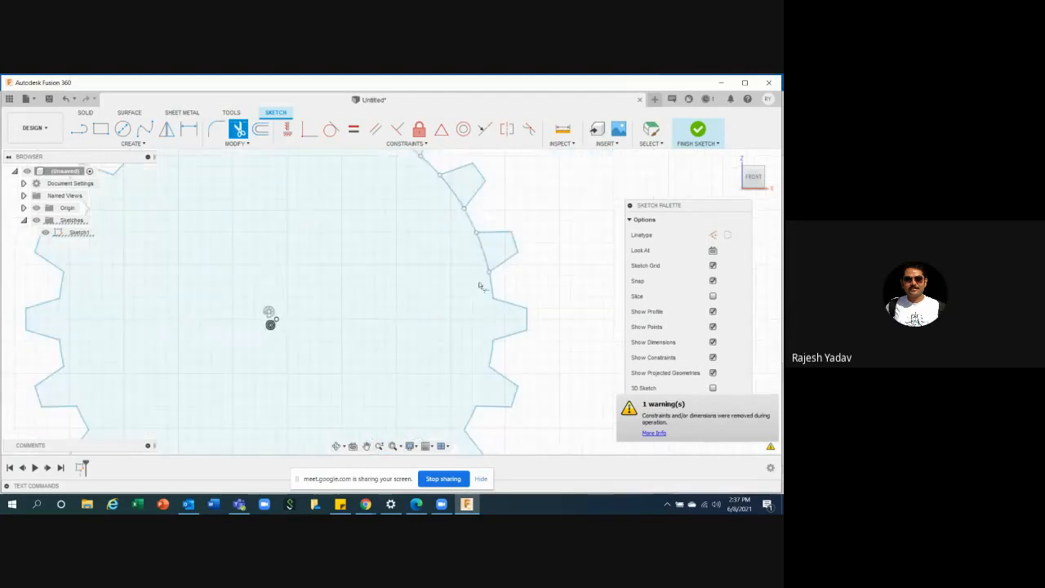
scroll(435, 343, down, 2)
scroll(445, 277, up, 2)
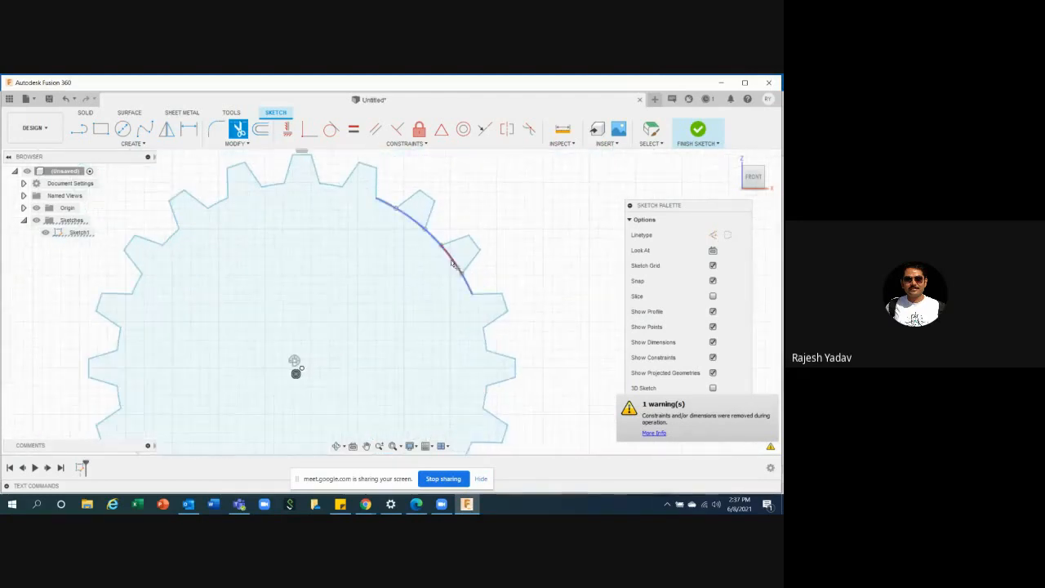
click(451, 260)
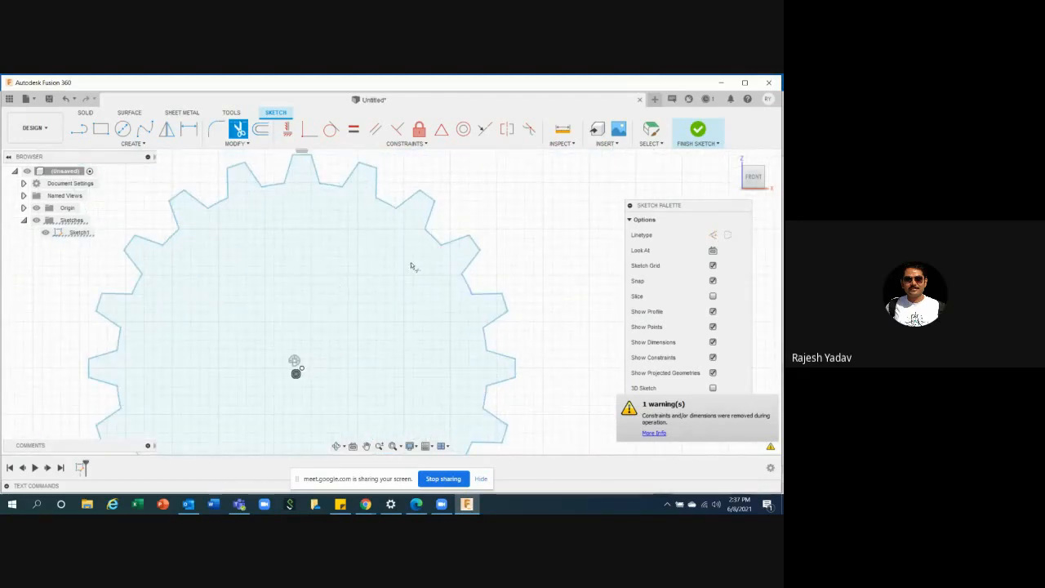
scroll(417, 186, down, 1)
scroll(417, 186, down, 2)
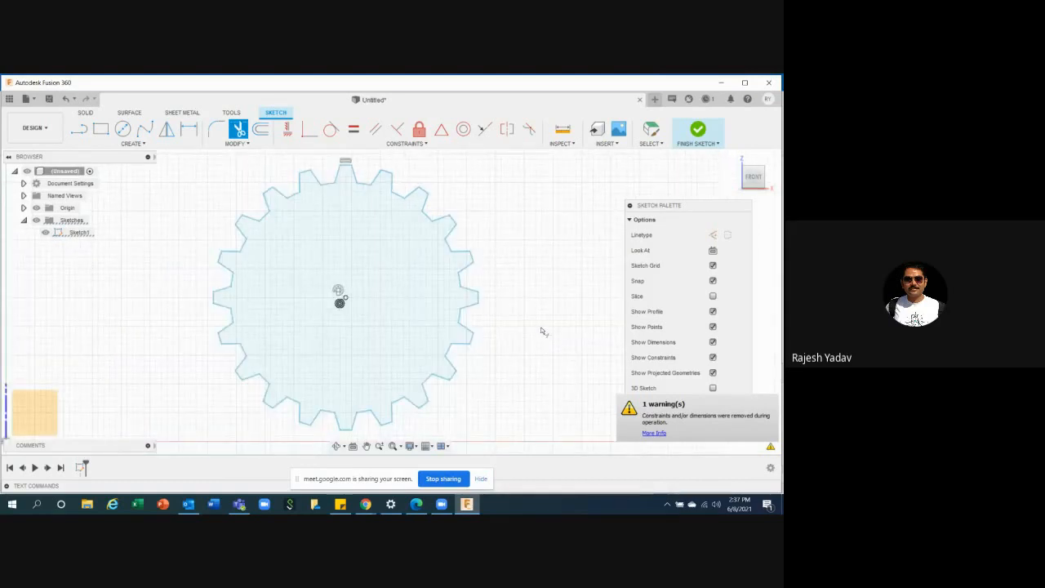
right_click(522, 244)
click(560, 238)
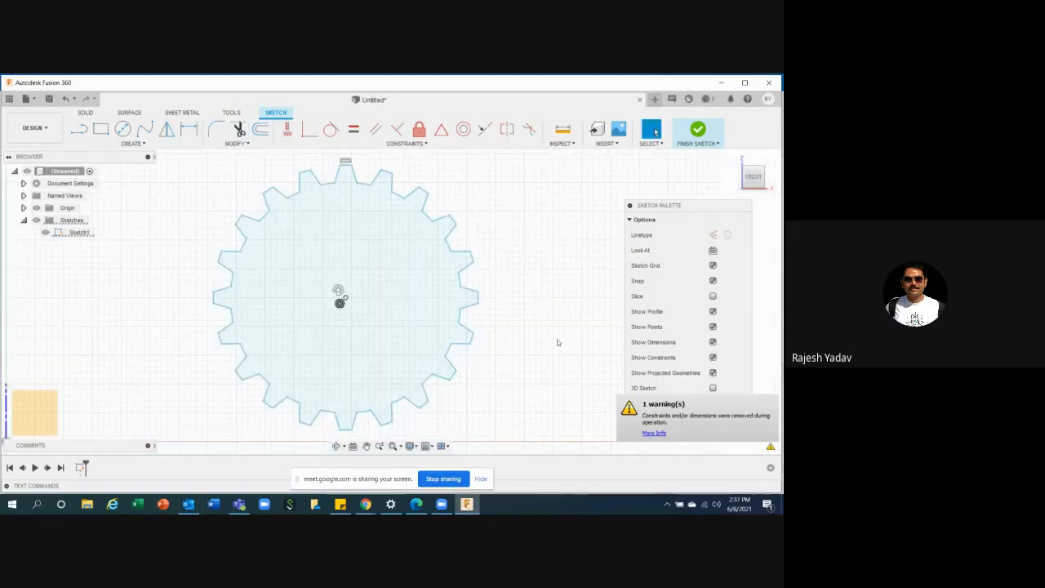
- Check the gear as one closed profile by selecting its area and its whole outline, clearing the selection each time
click(395, 314)
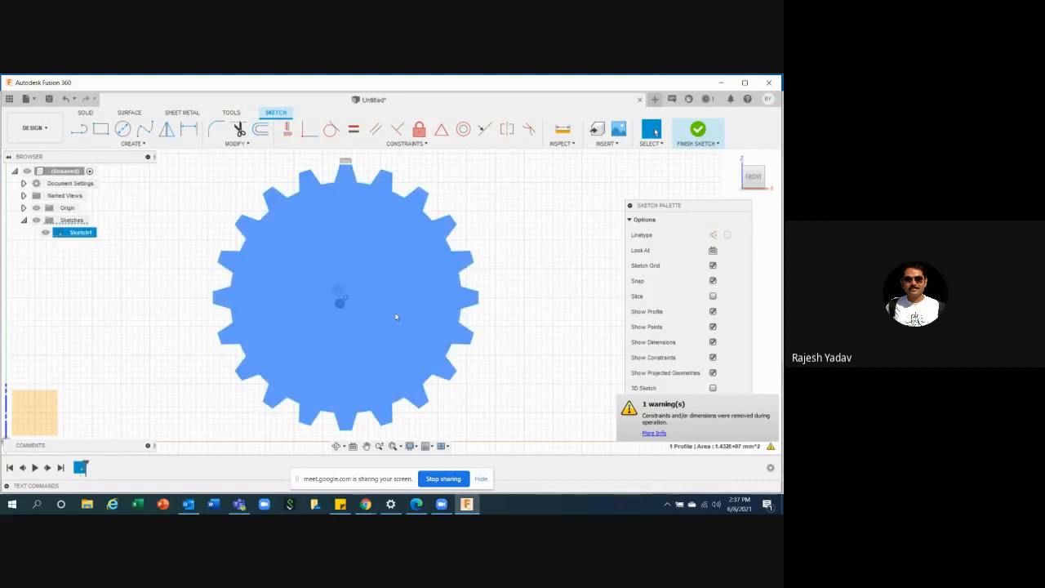
click(598, 303)
click(449, 377)
click(600, 297)
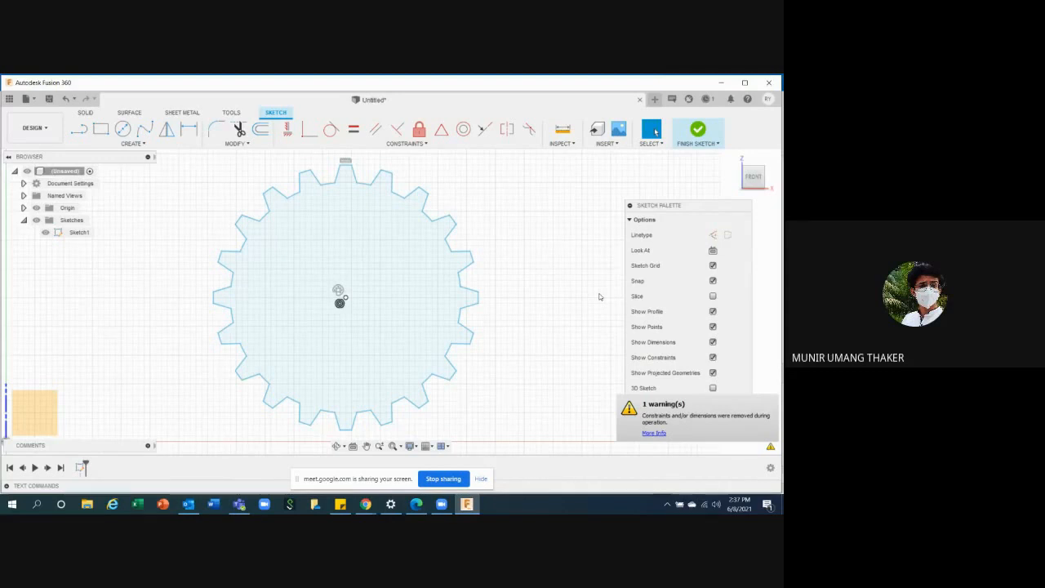
scroll(503, 227, down, 3)
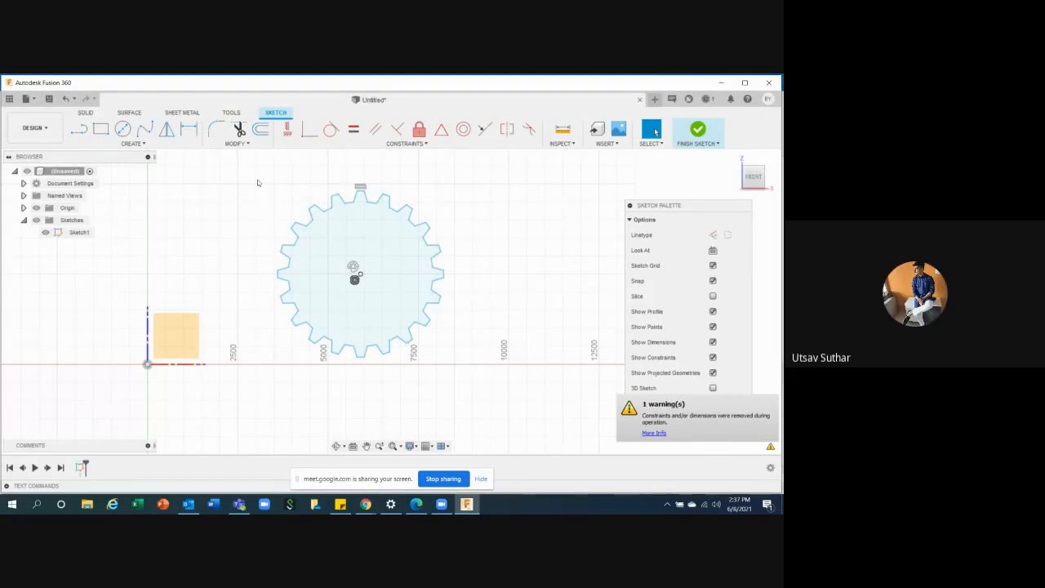
drag(257, 179, 554, 410)
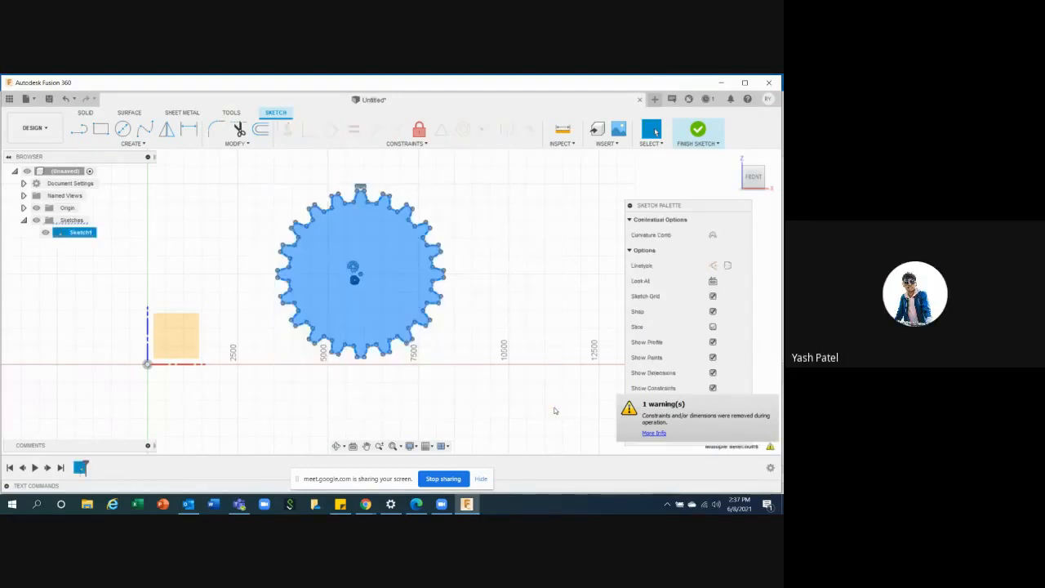
click(503, 251)
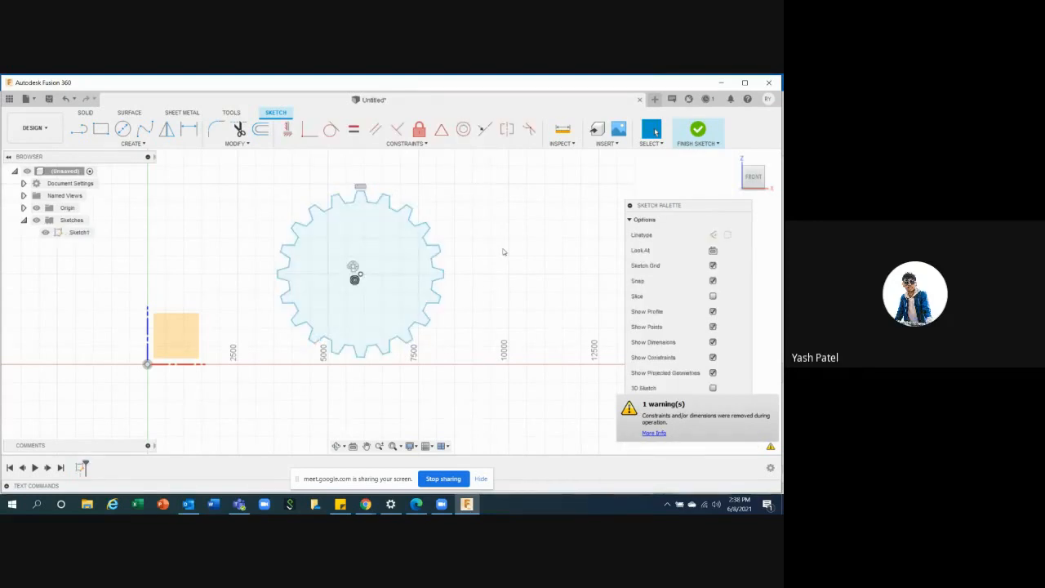
scroll(318, 373, down, 3)
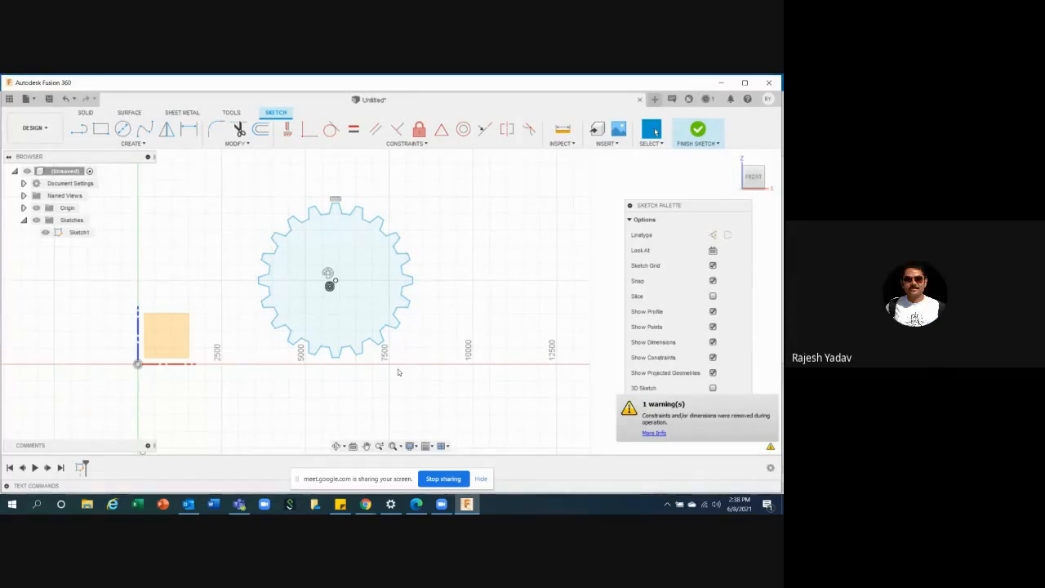
- Browse the stored designs in the Rollcage folder and inspect the file actions available for Rollcage_Best_So_Far v11
click(9, 99)
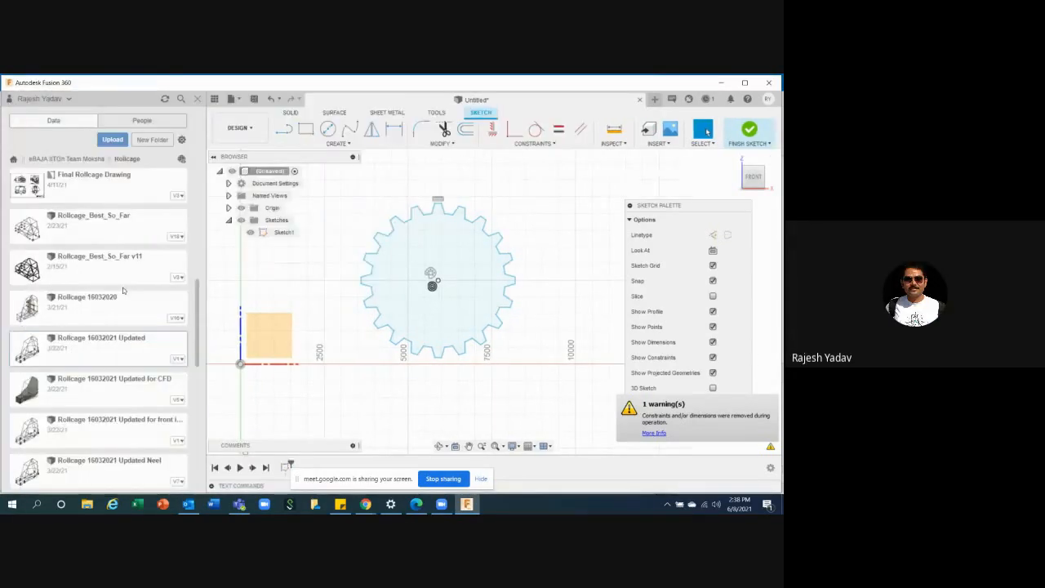
scroll(144, 346, up, 10)
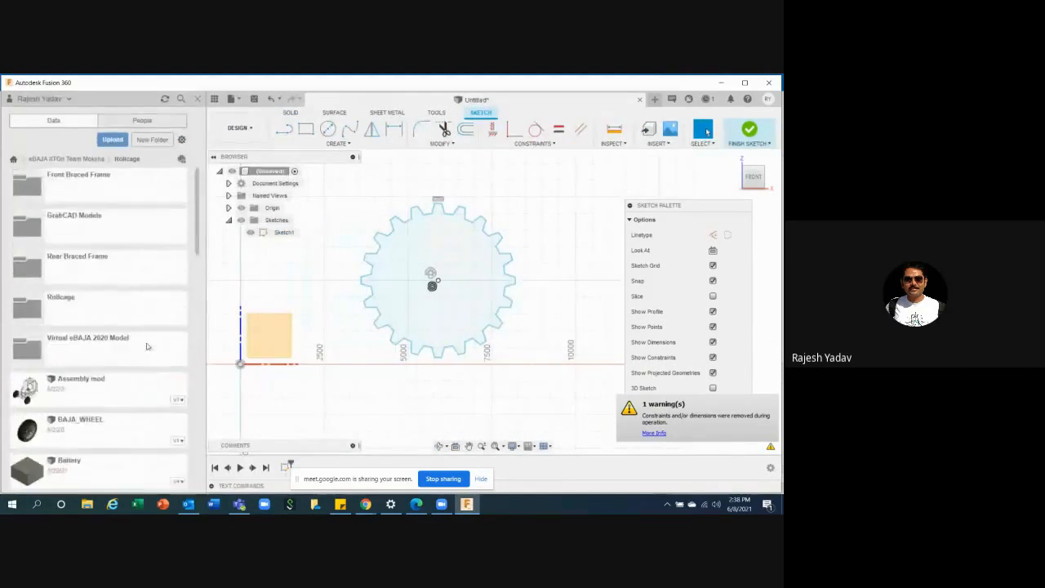
scroll(144, 346, down, 3)
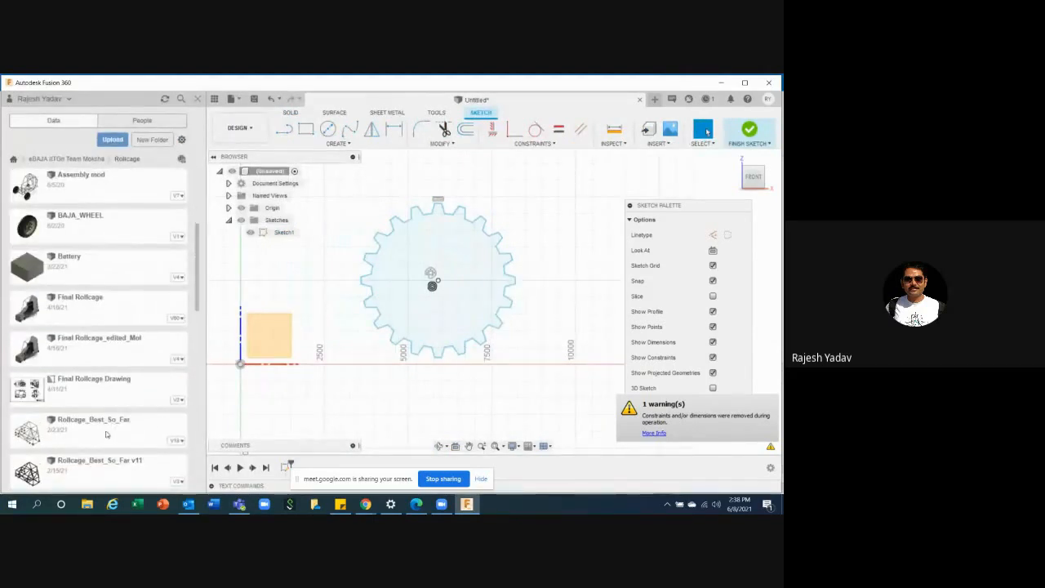
scroll(116, 315, up, 3)
scroll(106, 282, down, 2)
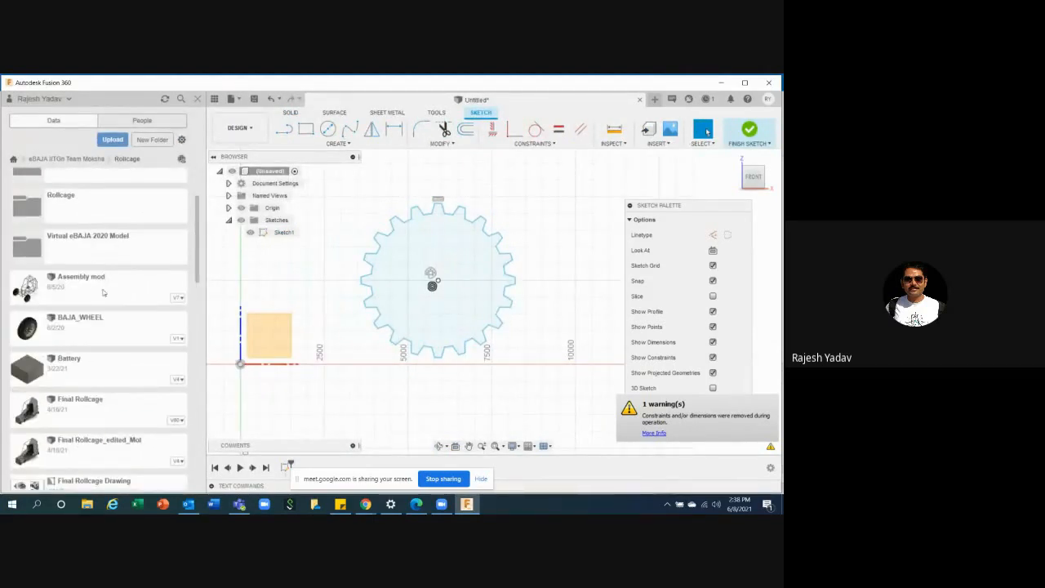
scroll(120, 278, down, 3)
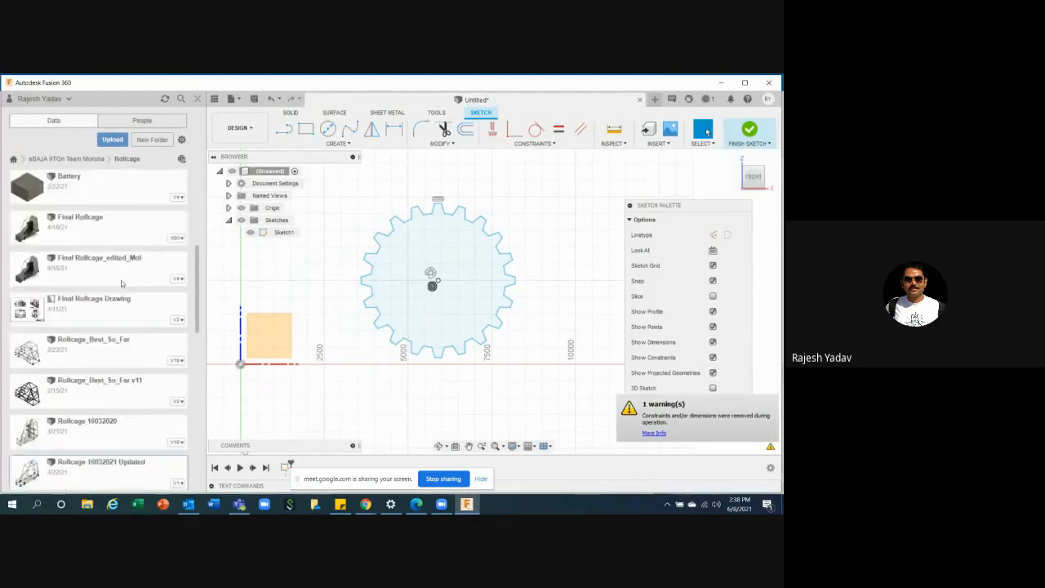
right_click(121, 326)
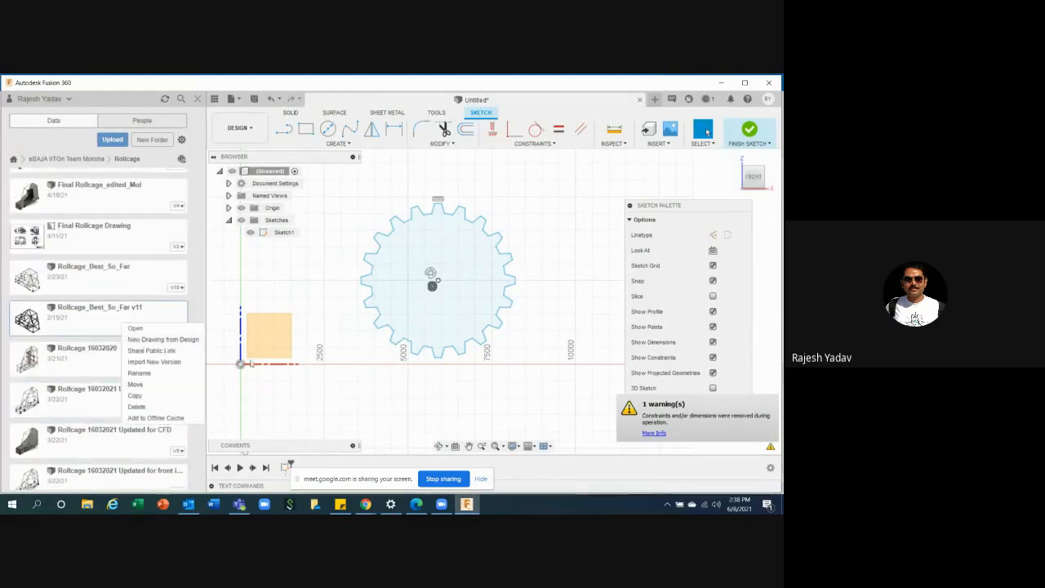
click(498, 392)
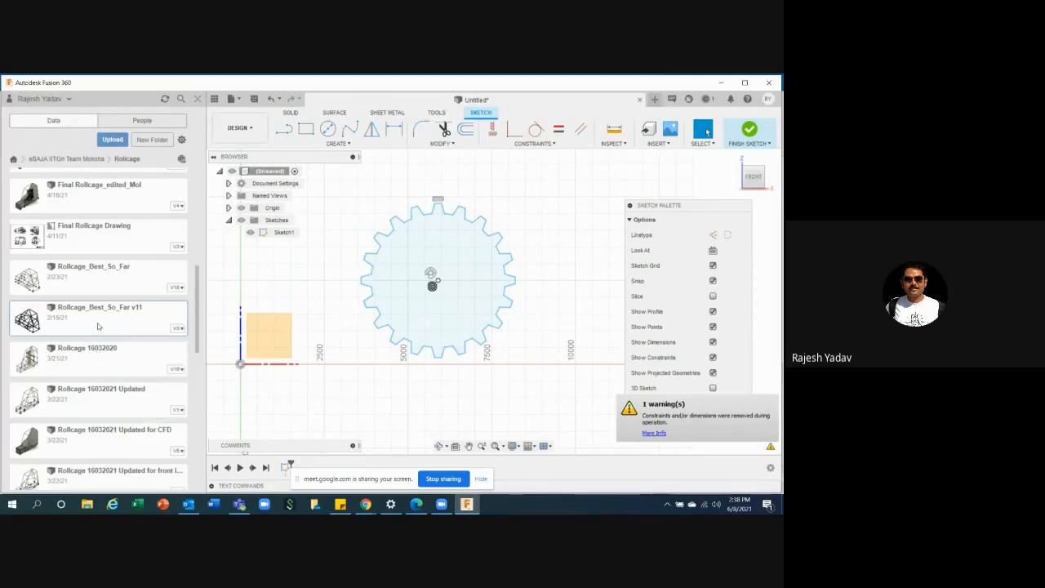
right_click(97, 327)
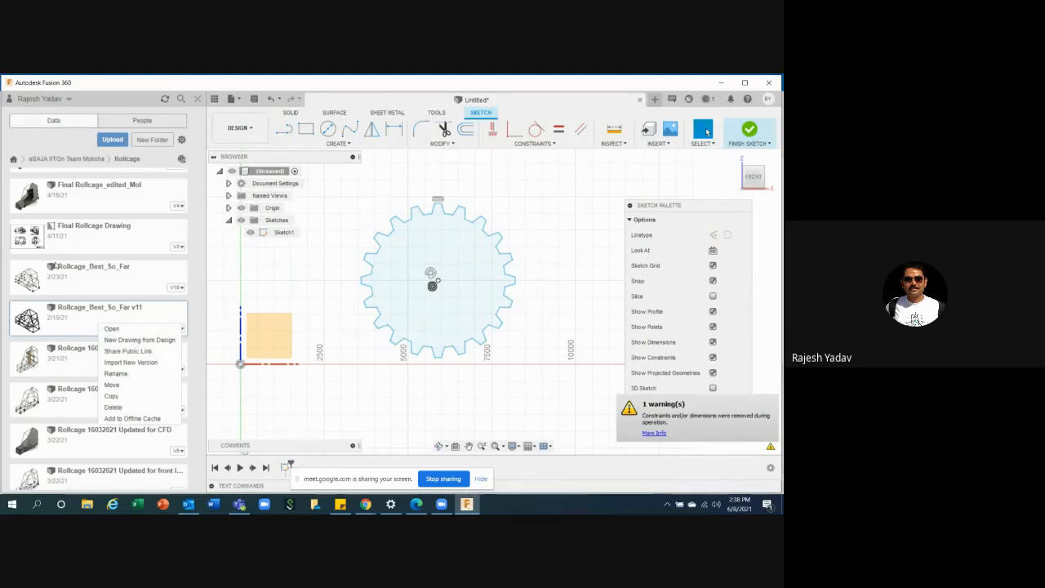
- Open the Mechanical Drafting project and inspect the file actions available for the stored design 1
click(13, 159)
scroll(135, 325, down, 5)
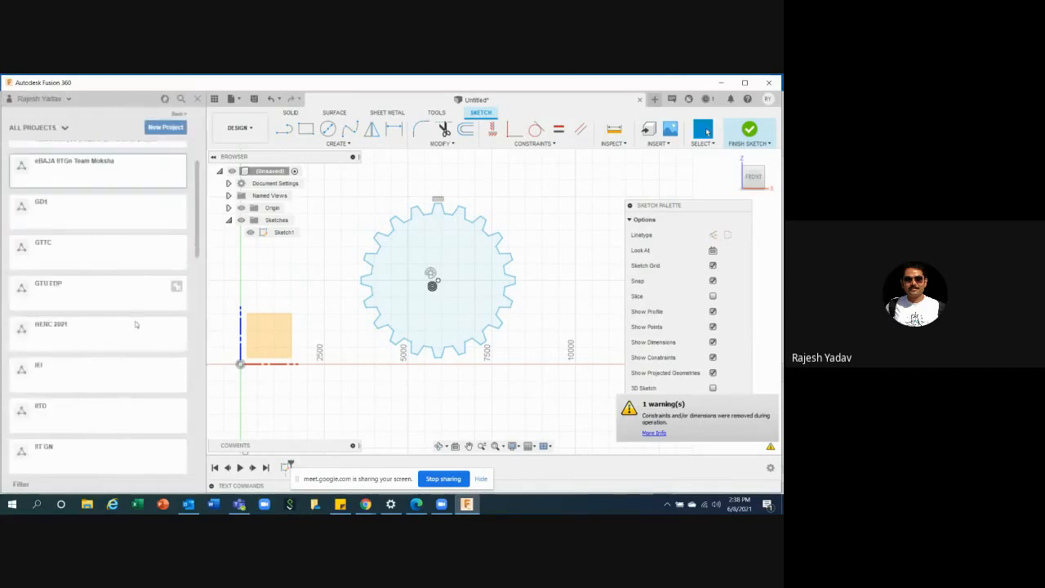
click(107, 344)
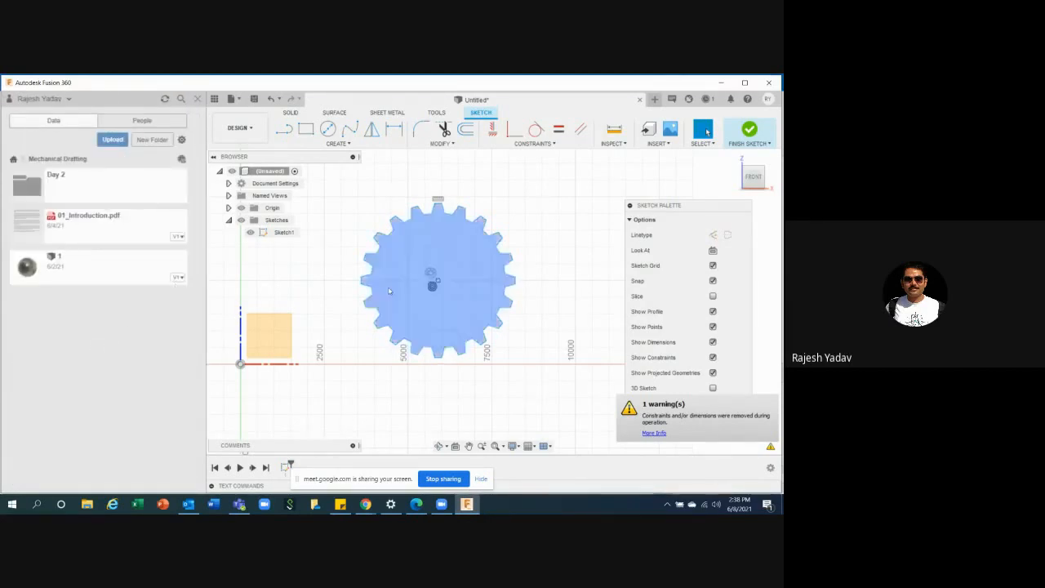
scroll(322, 365, down, 3)
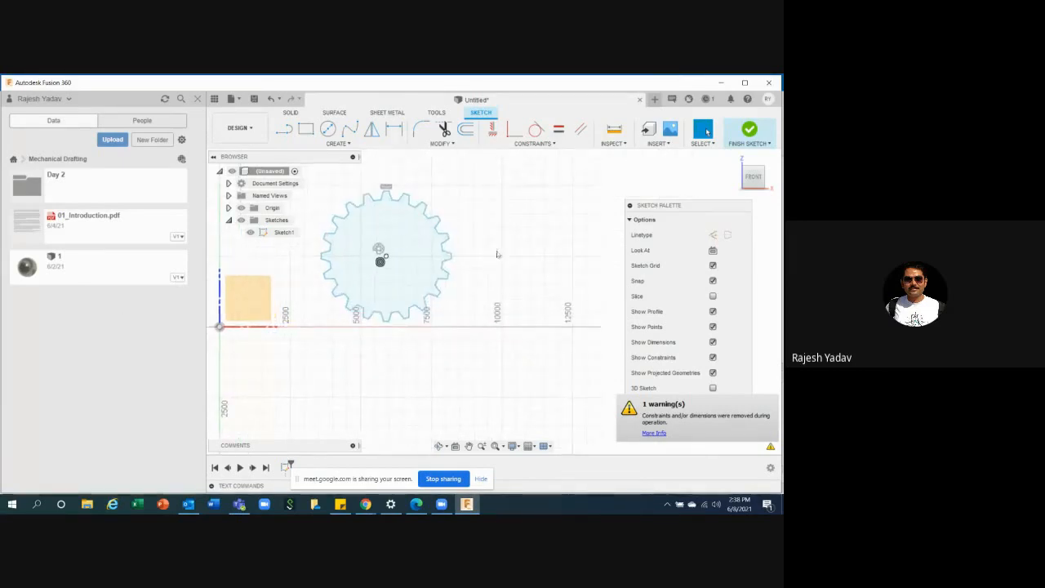
right_click(95, 269)
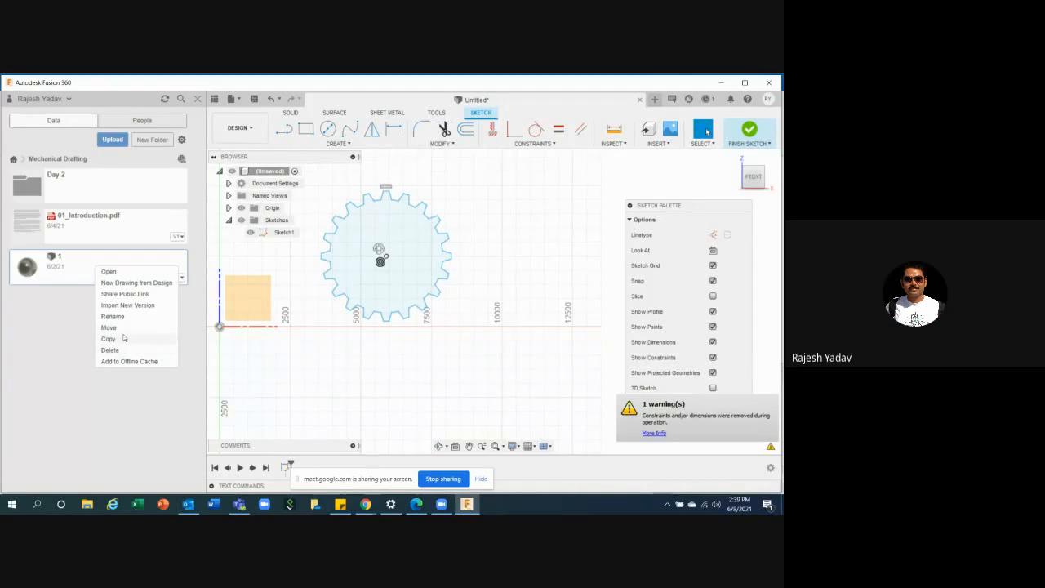
click(82, 259)
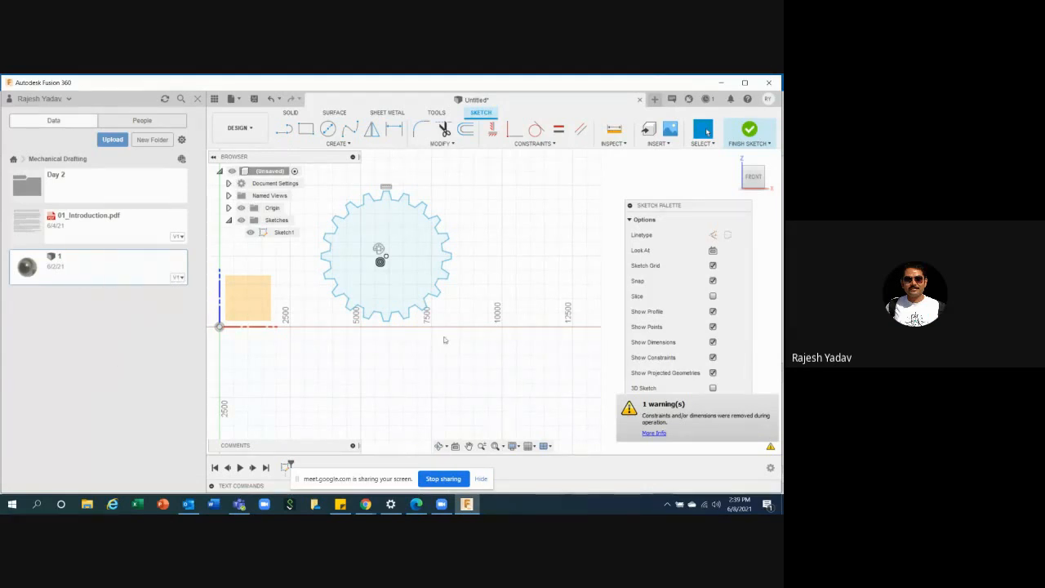
- Finish the gear sketch and extrude its closed profile 500 mm to one side as a new body
scroll(451, 374, down, 2)
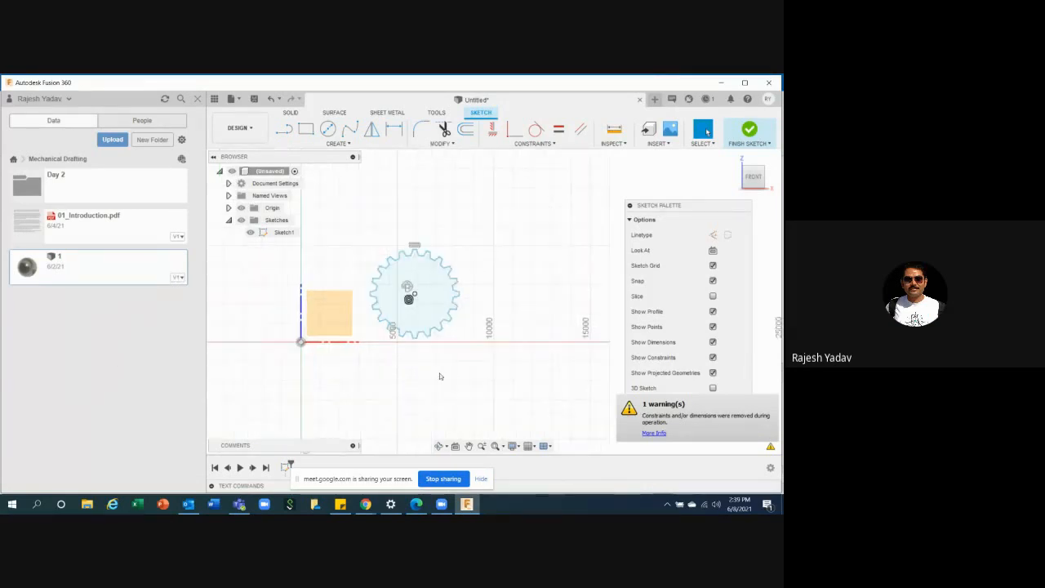
scroll(408, 343, up, 1)
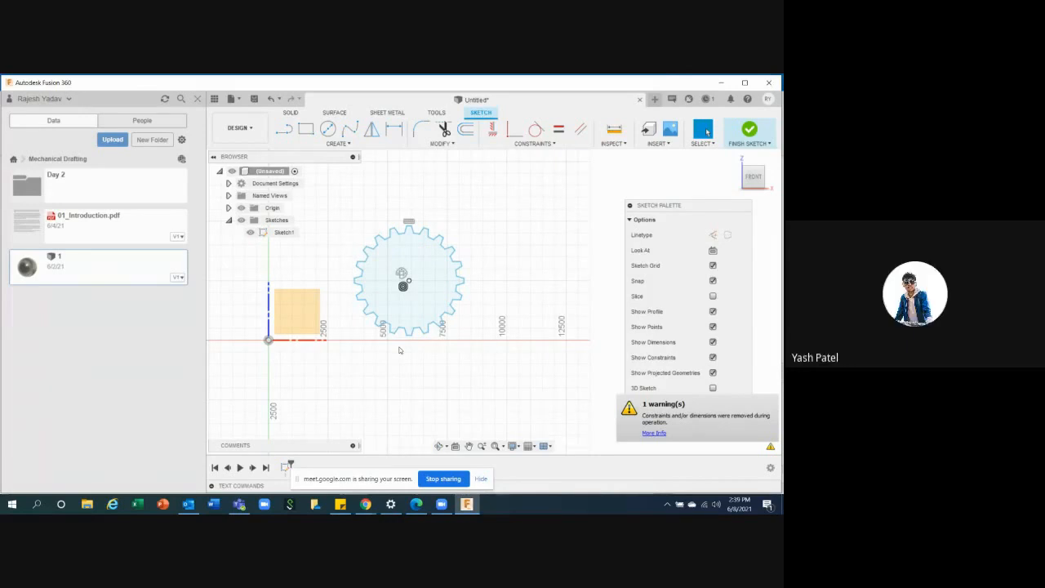
scroll(399, 350, down, 1)
scroll(512, 321, down, 1)
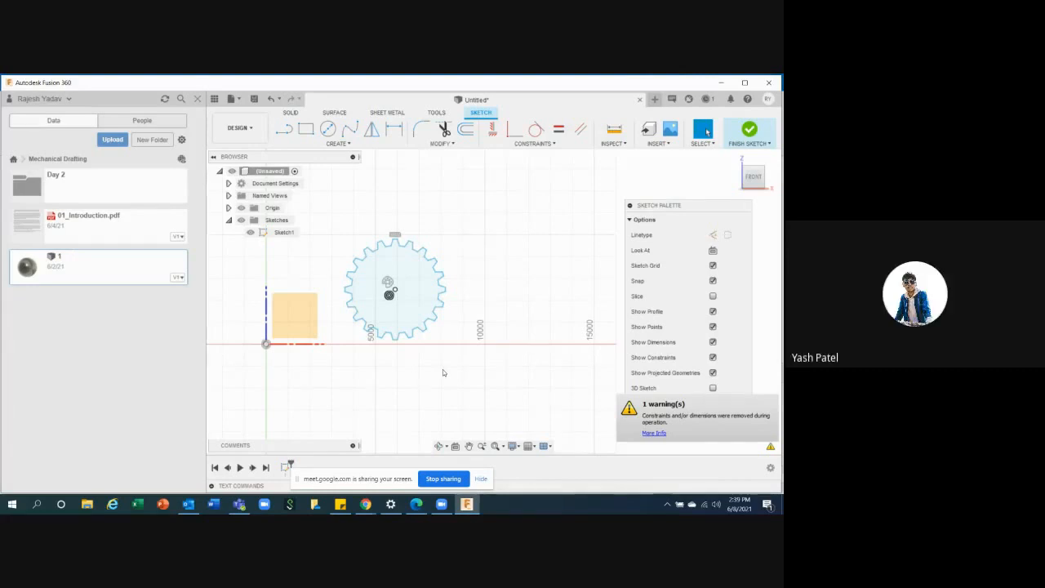
click(749, 129)
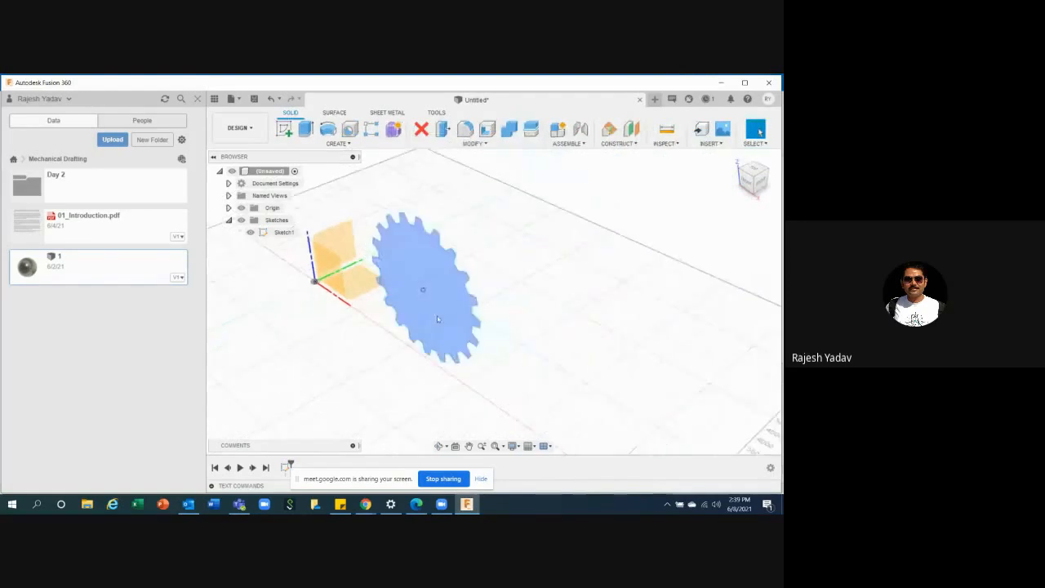
click(437, 315)
text(e10)
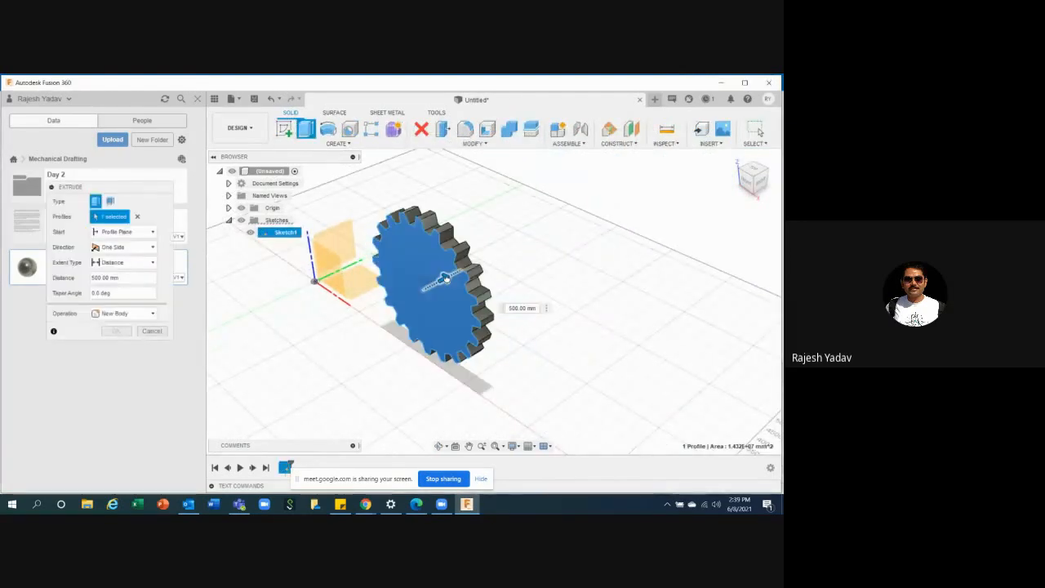
key(Return)
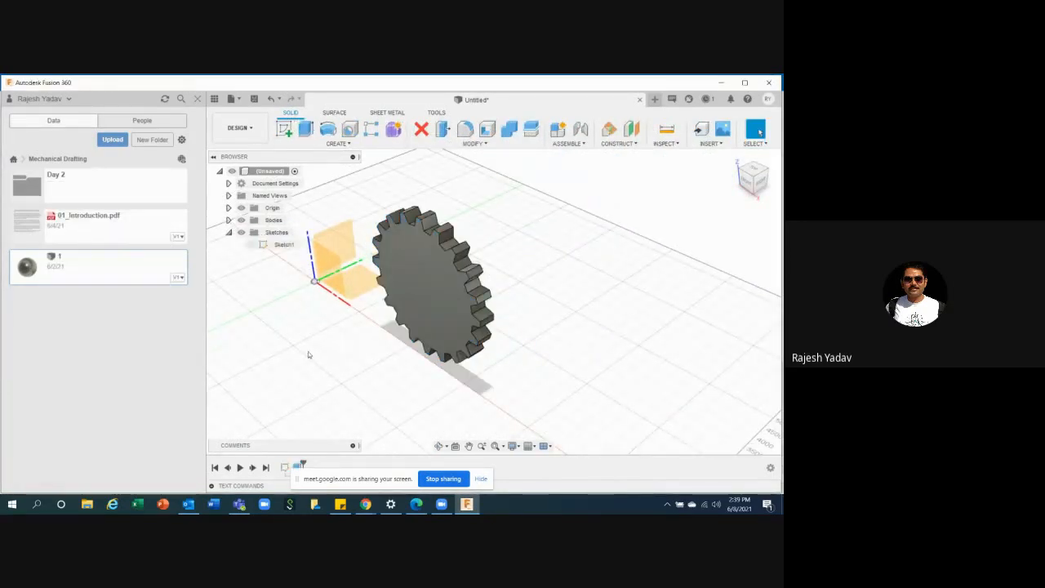
- Save the gear design under the name 2 in the Mechanical Drafting project
click(254, 99)
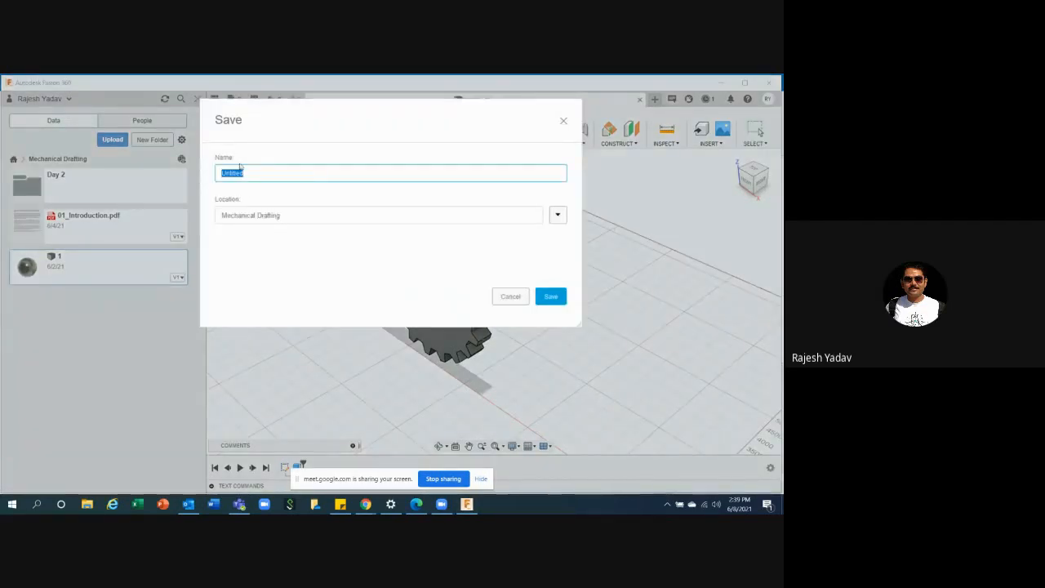
text(2)
click(552, 297)
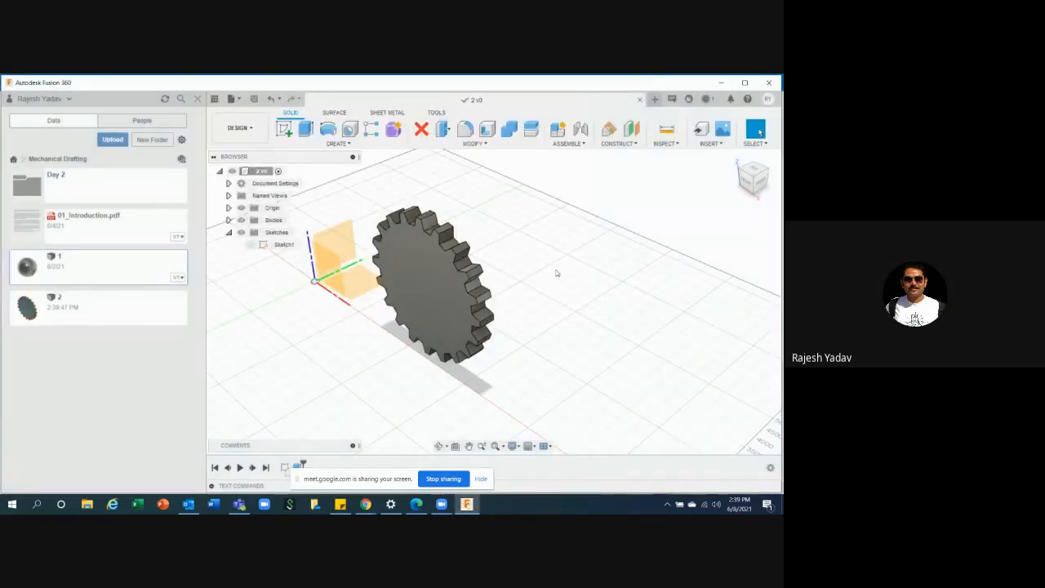
- Insert the stored design 1 into the current gear design, accepting its default placement at the origin
right_click(96, 266)
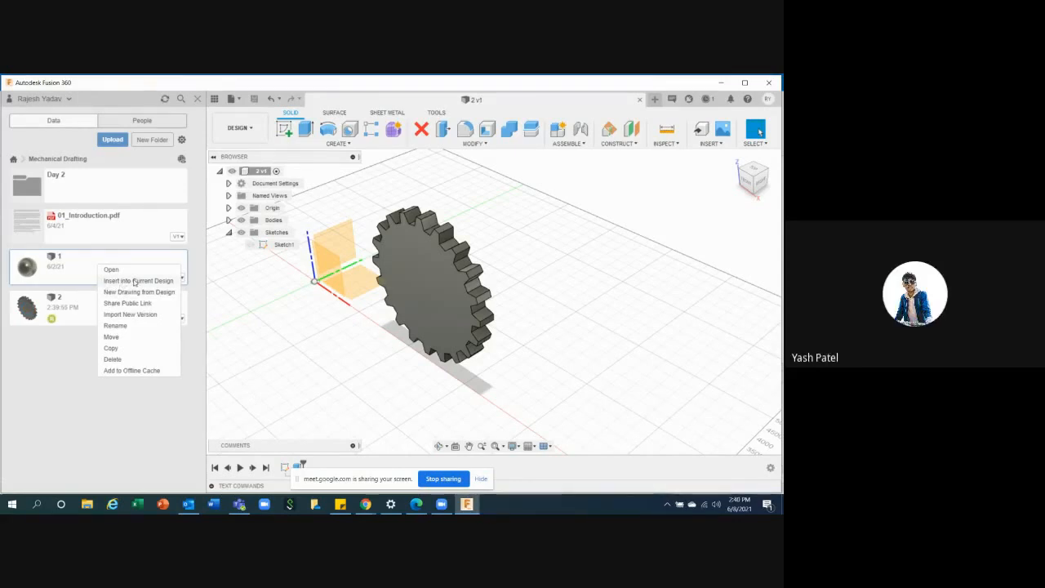
click(135, 281)
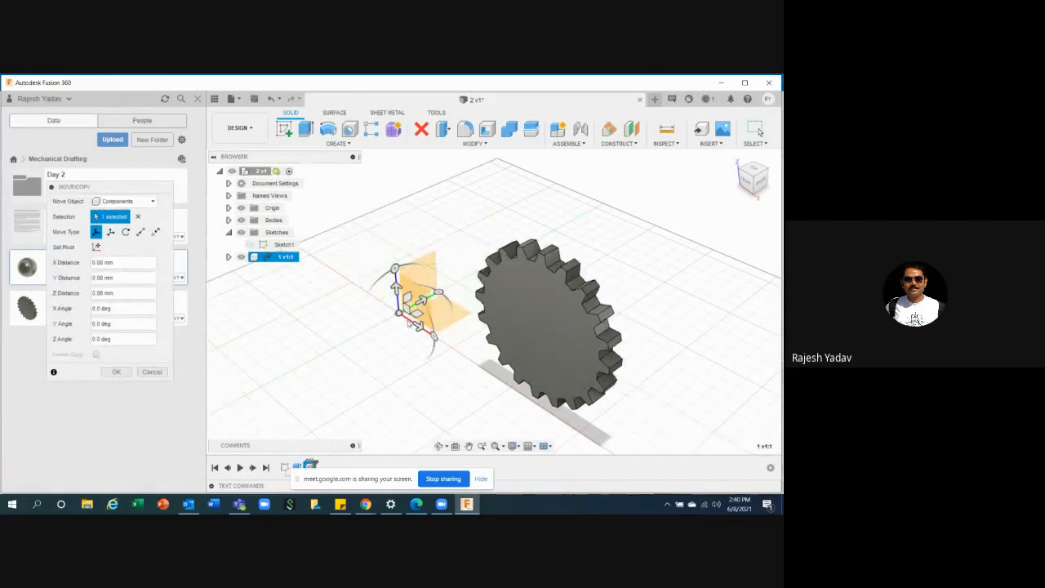
scroll(407, 322, up, 5)
scroll(390, 321, down, 4)
scroll(390, 321, down, 3)
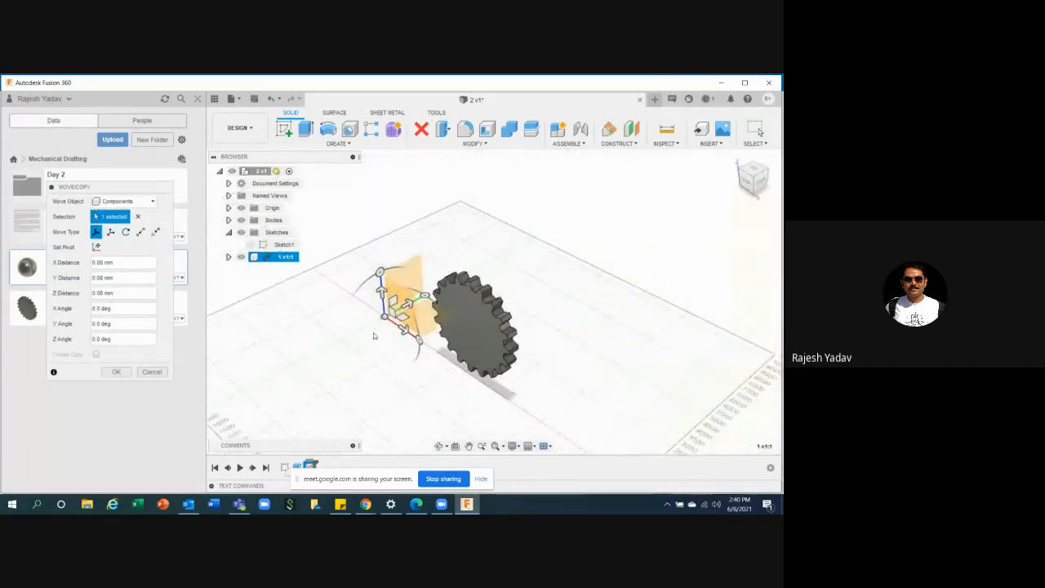
right_click(287, 336)
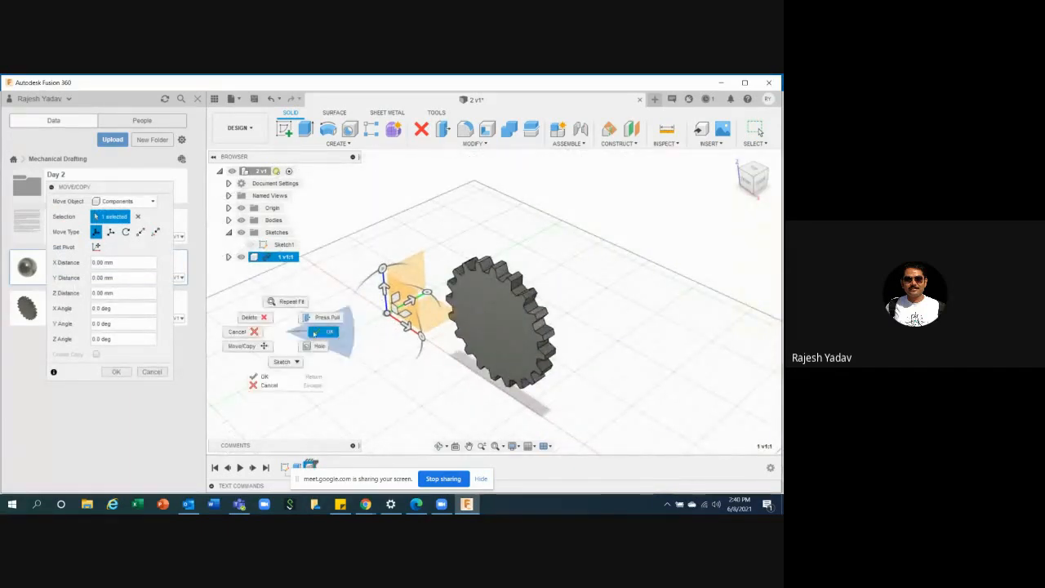
click(315, 331)
shift+middle_drag(397, 344, 470, 337)
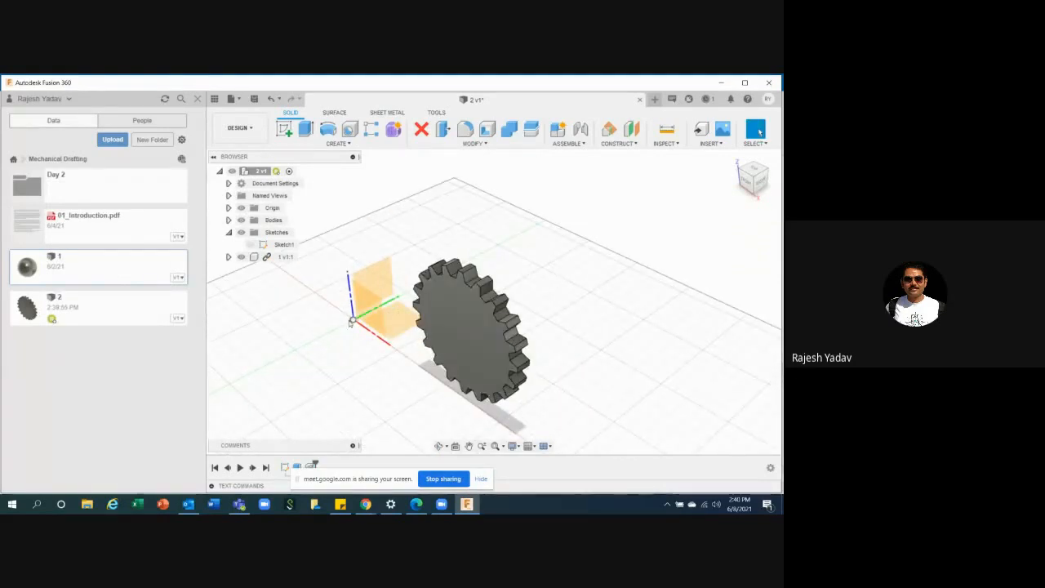
- Move the inserted sphere component by -3500 mm along the Y axis, away from the gear
click(279, 258)
right_click(279, 259)
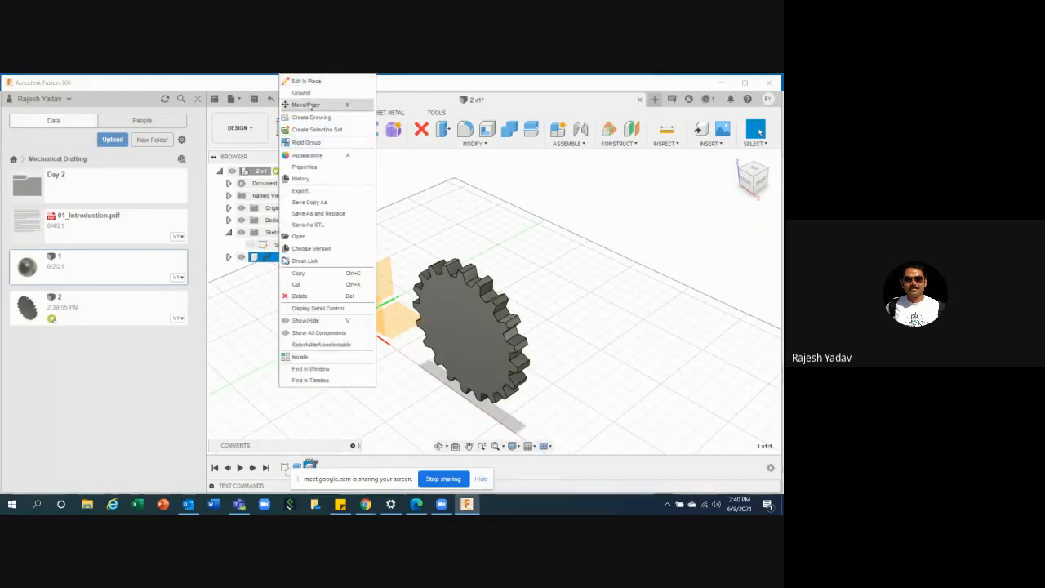
click(308, 106)
drag(378, 308, 295, 351)
scroll(262, 375, up, 10)
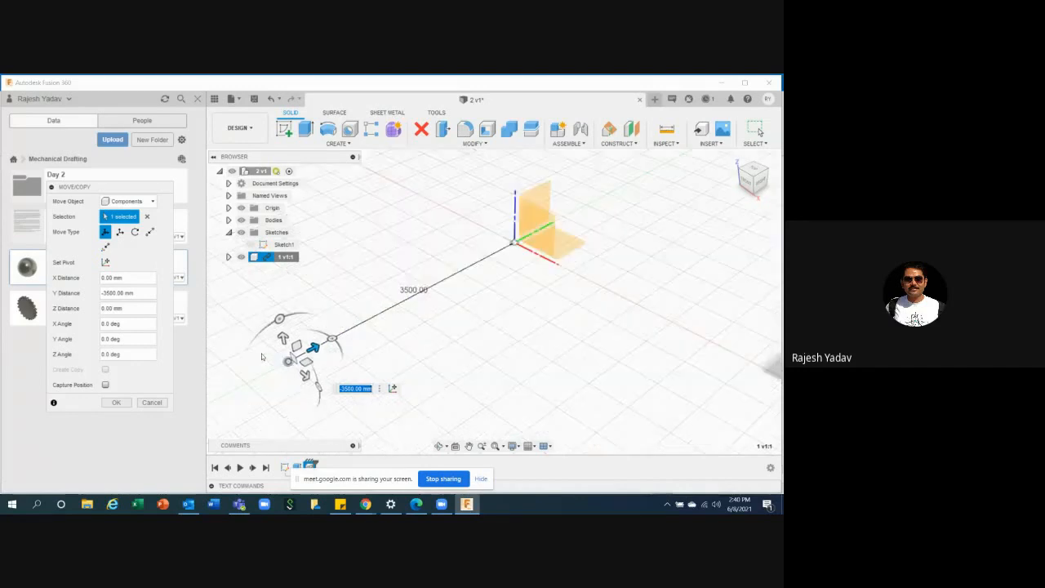
scroll(304, 375, up, 7)
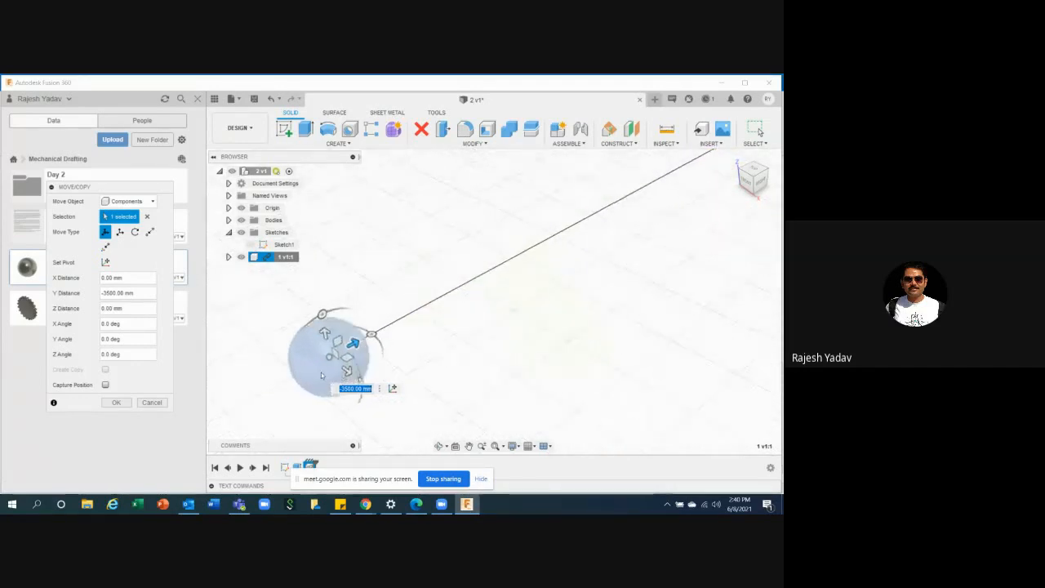
scroll(415, 349, down, 1)
scroll(414, 344, down, 1)
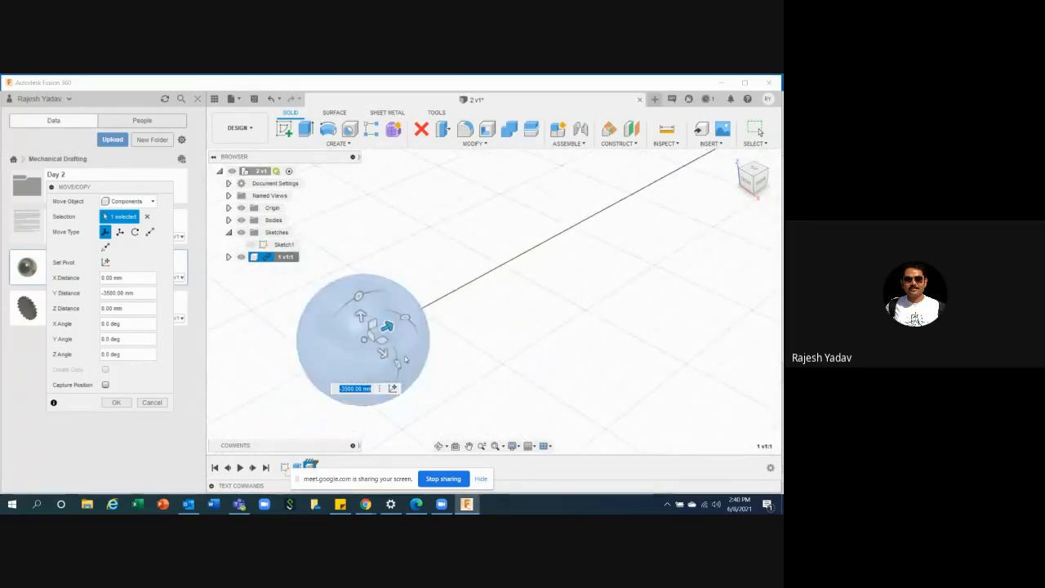
click(116, 401)
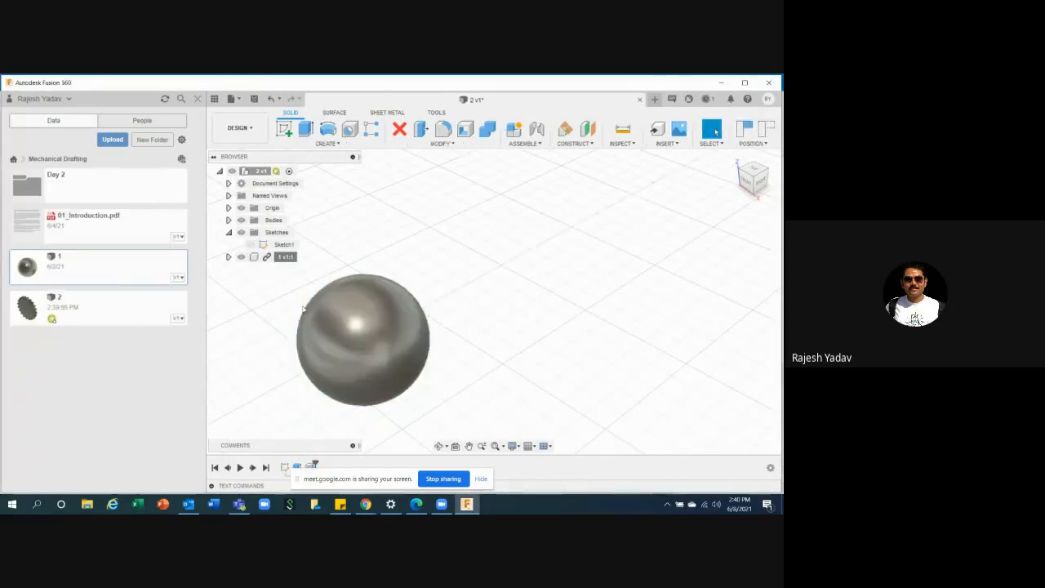
scroll(332, 332, down, 4)
scroll(332, 332, down, 6)
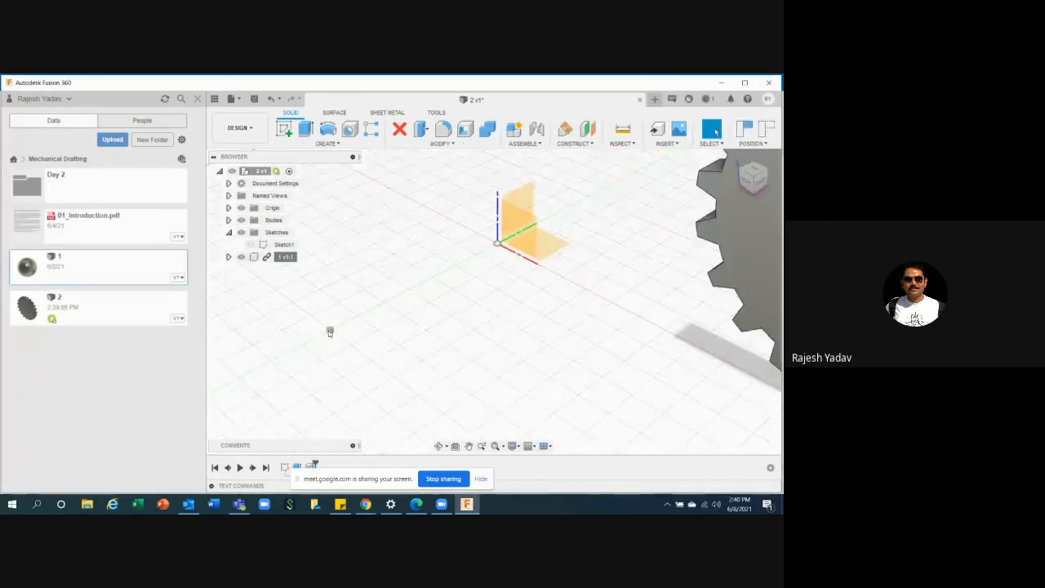
shift+middle_drag(338, 333, 606, 323)
scroll(404, 335, up, 6)
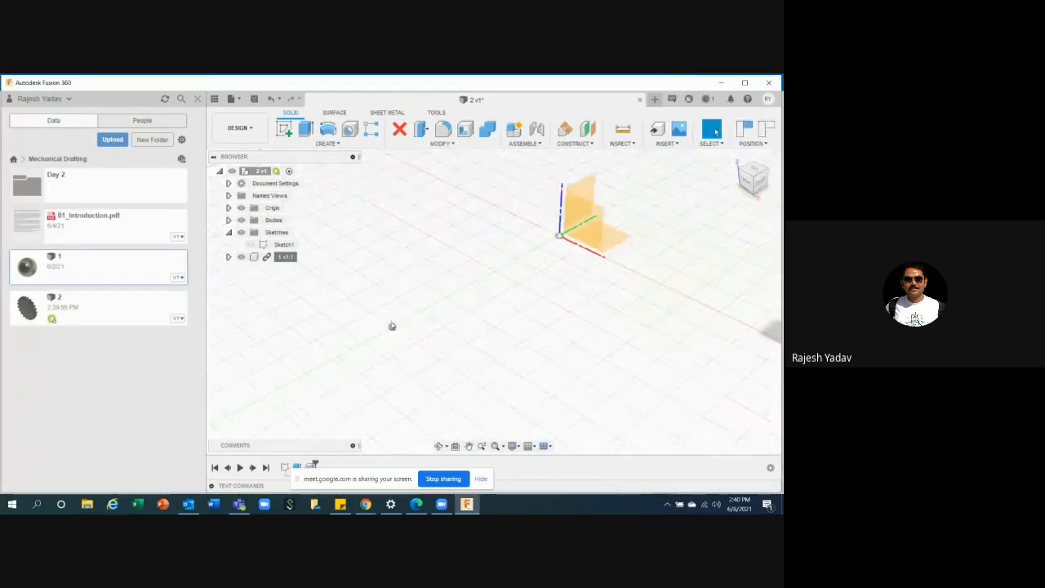
click(452, 144)
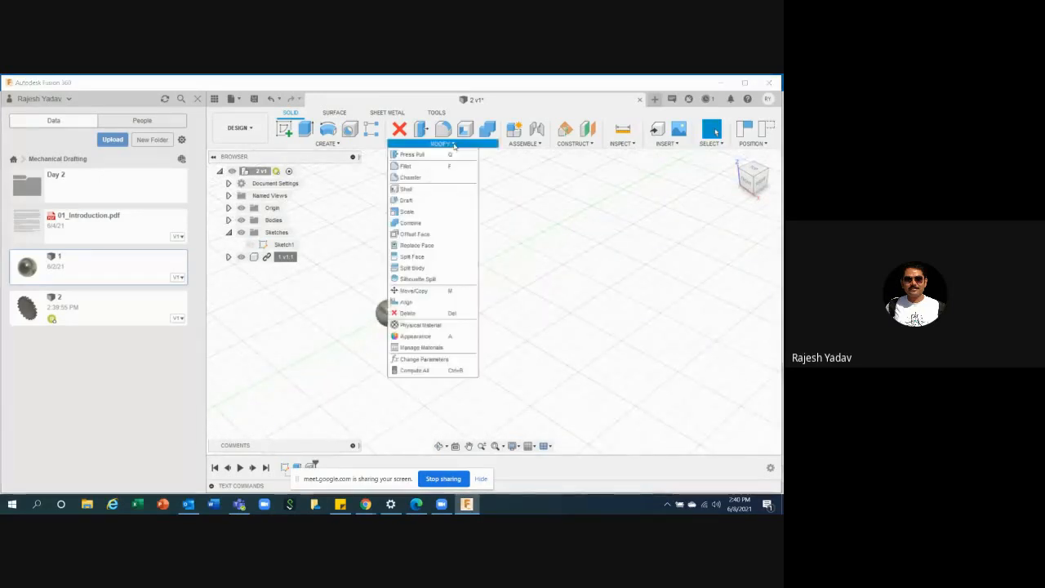
click(408, 212)
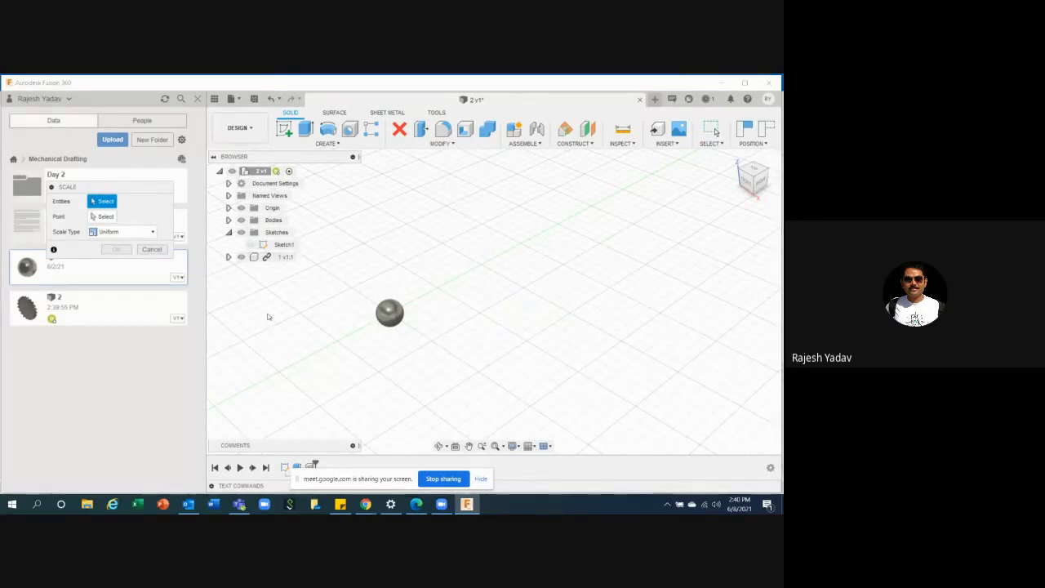
key(Escape)
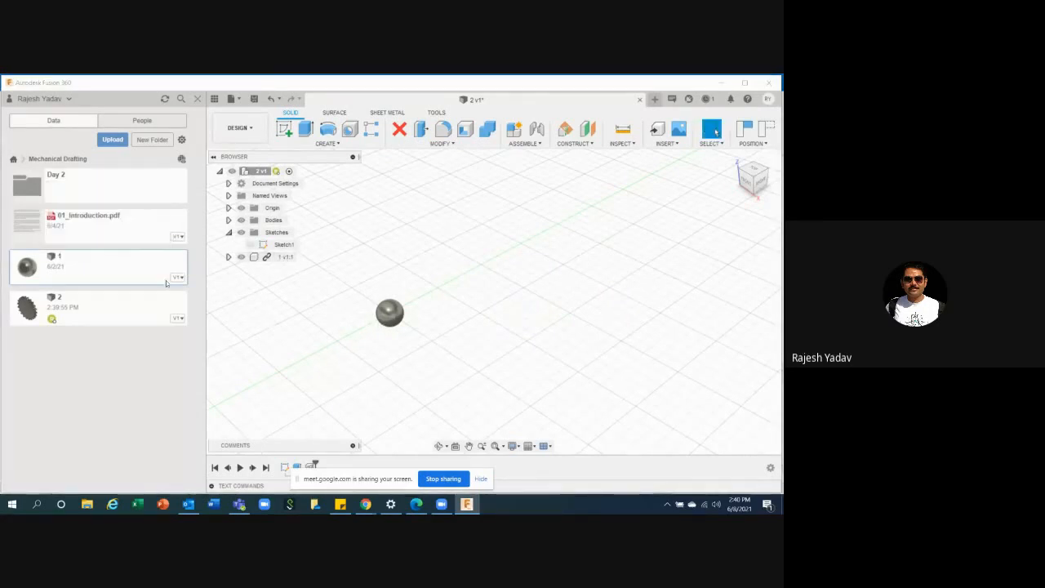
- Start editing the inserted sphere component in place, continuing in its previous position, and acknowledge the associativity notice
right_click(286, 257)
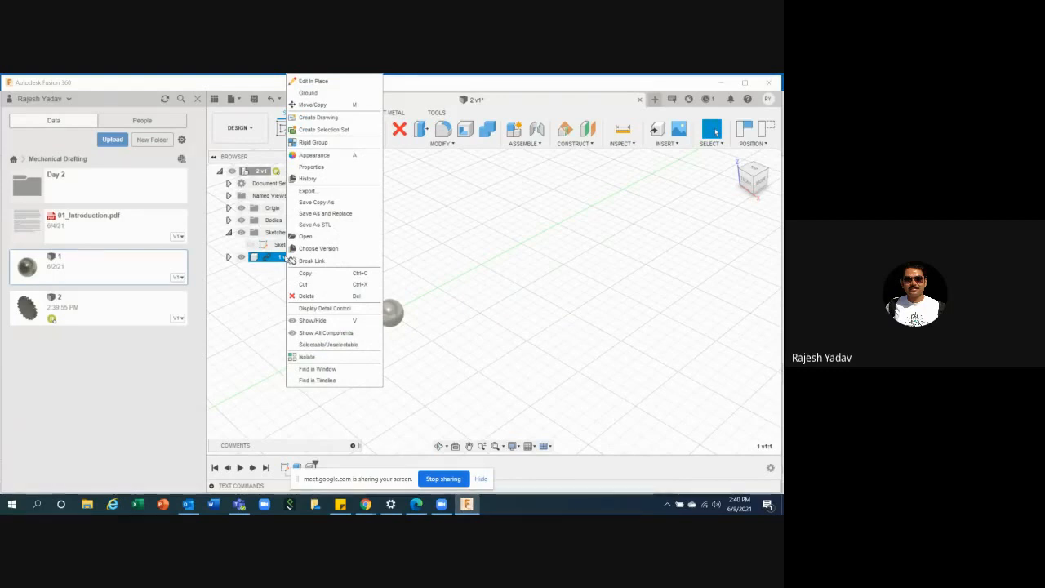
click(345, 82)
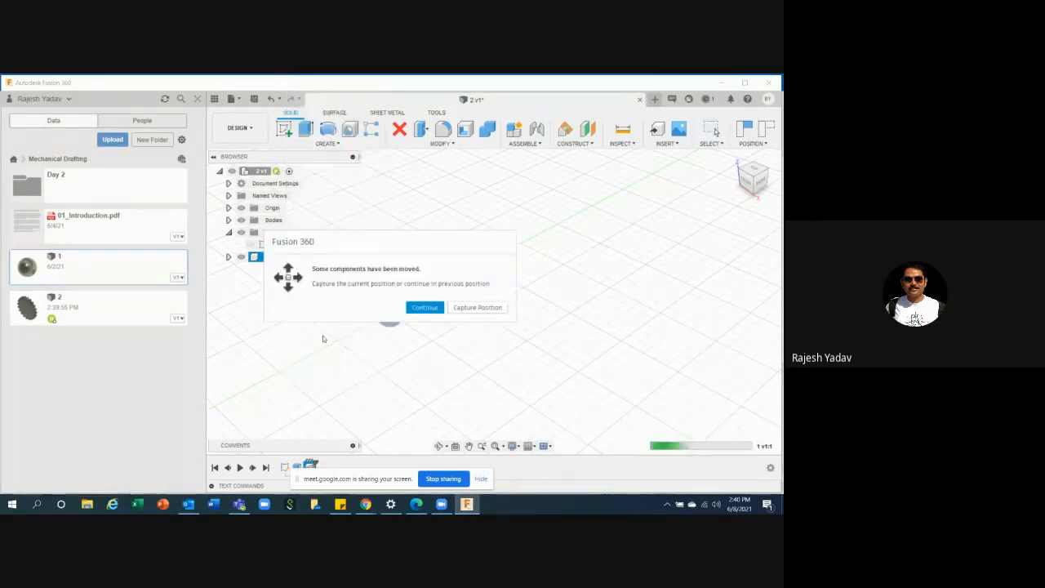
click(424, 307)
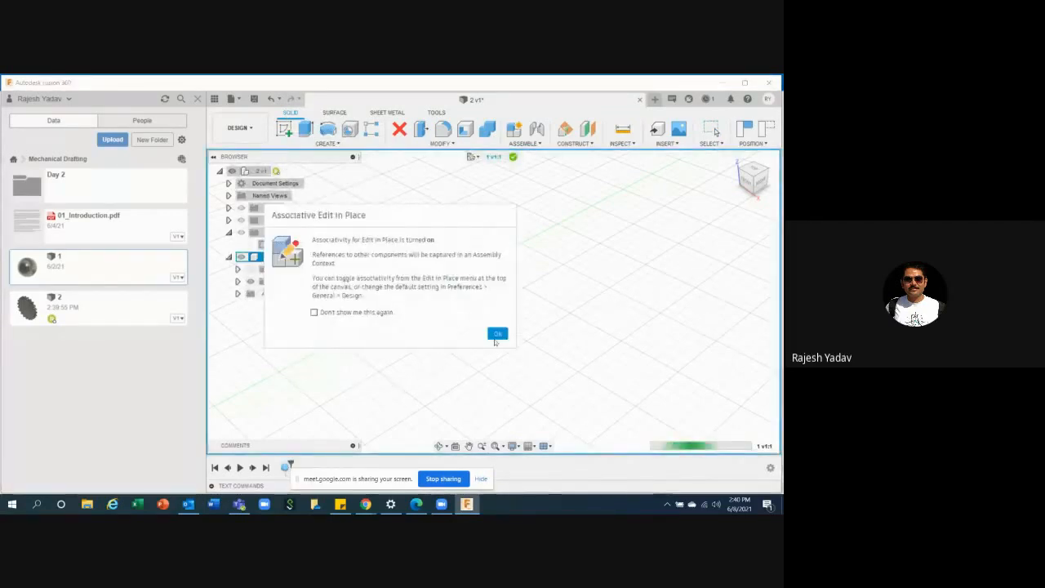
click(496, 405)
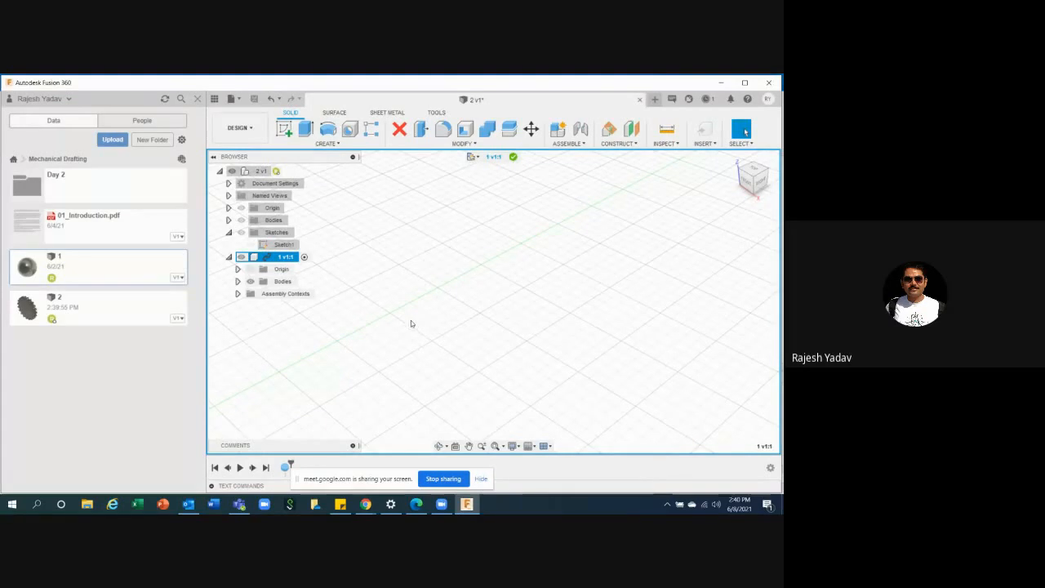
scroll(407, 324, down, 3)
scroll(608, 213, up, 3)
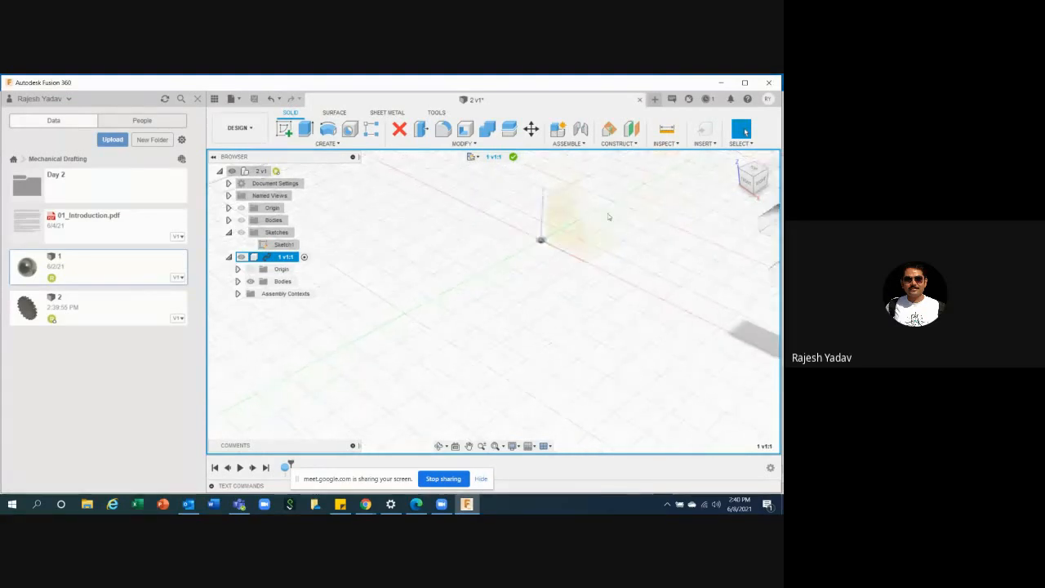
scroll(539, 271, up, 1)
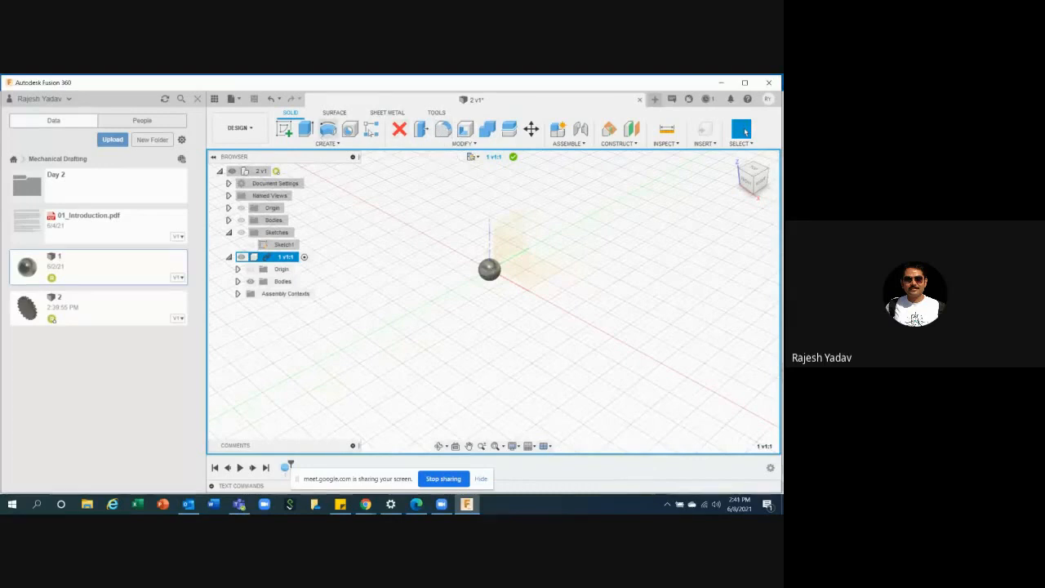
click(462, 145)
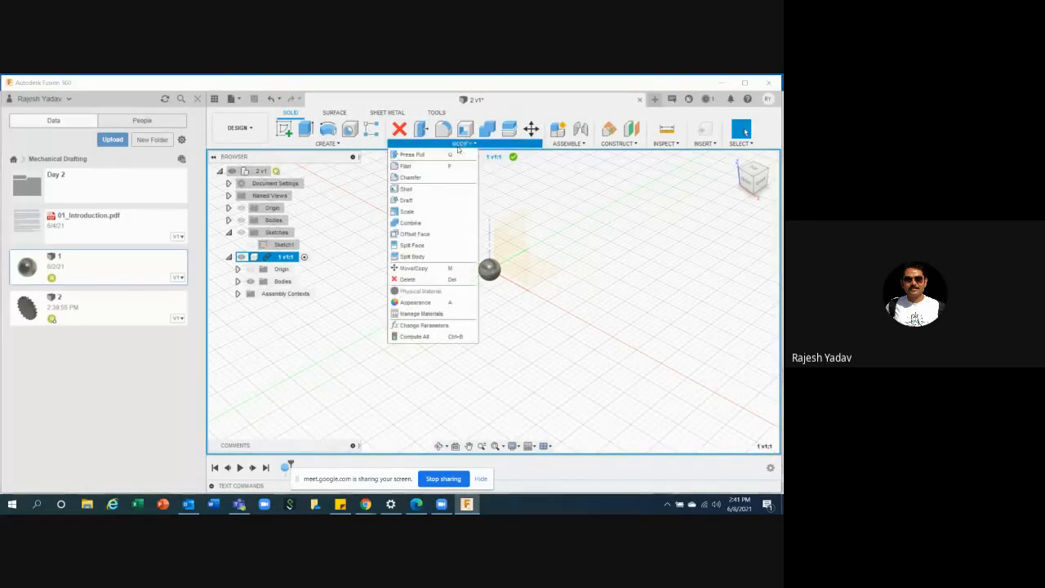
click(423, 213)
click(489, 271)
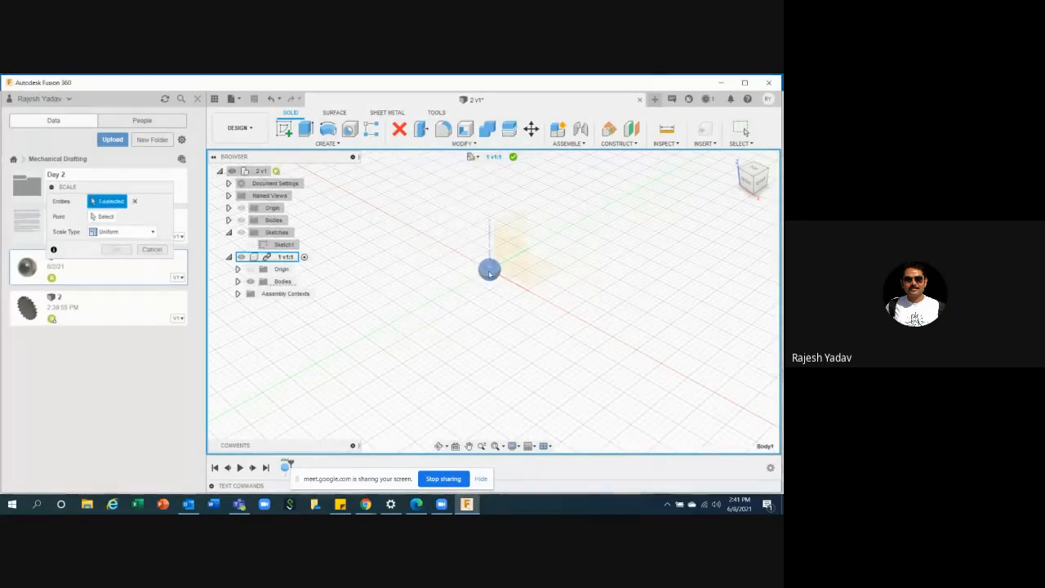
click(490, 273)
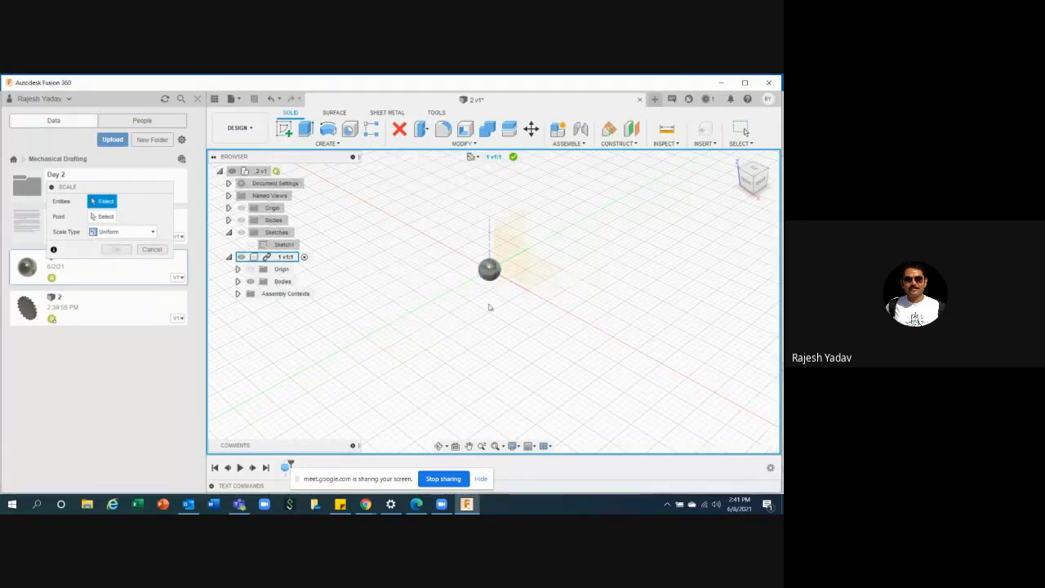
click(492, 272)
drag(453, 242, 524, 305)
key(Escape)
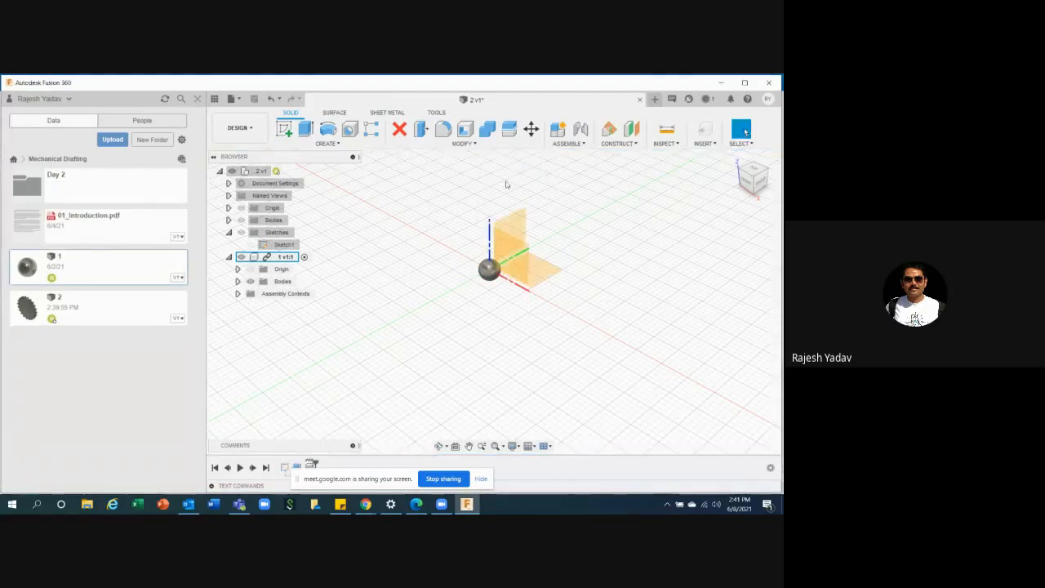
- Delete the inserted sphere component 1 from the gear design
scroll(347, 379, down, 10)
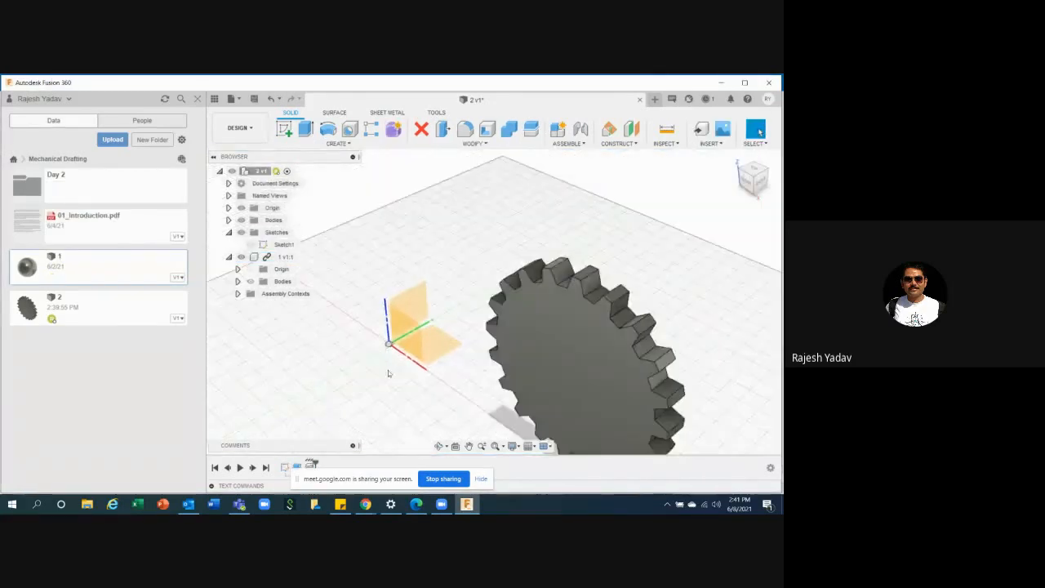
scroll(389, 379, up, 5)
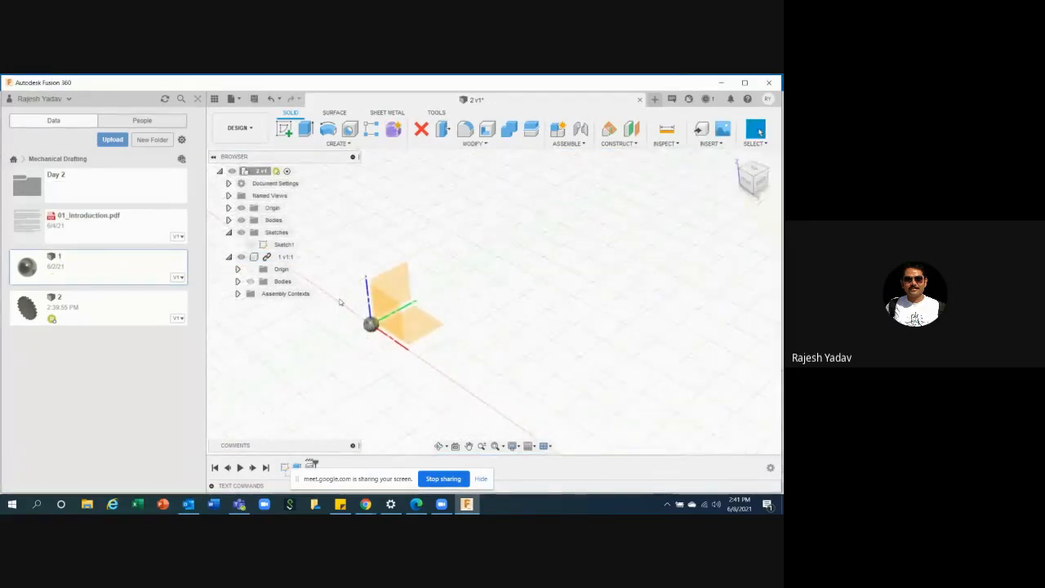
right_click(285, 256)
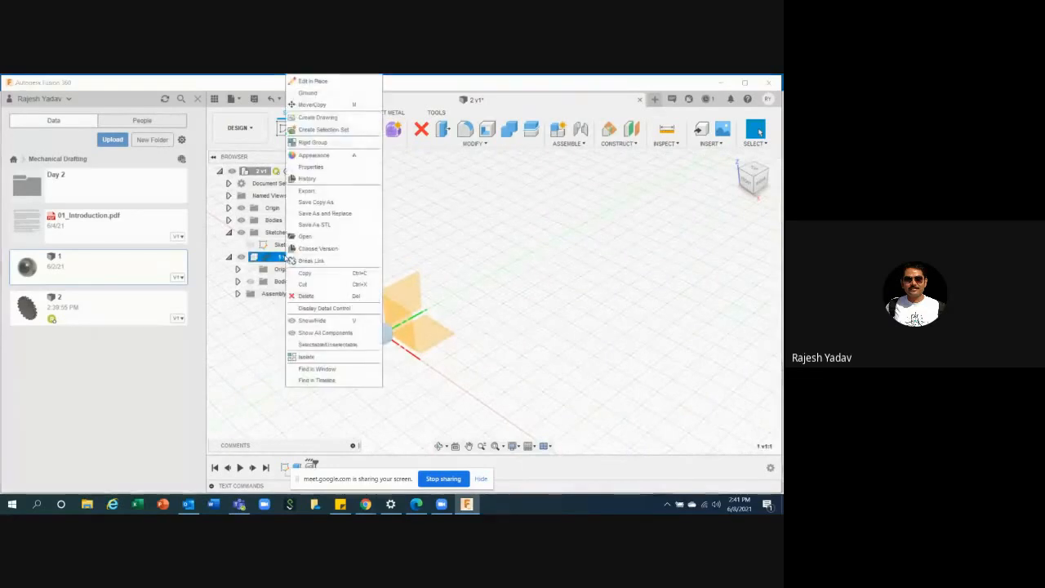
click(306, 296)
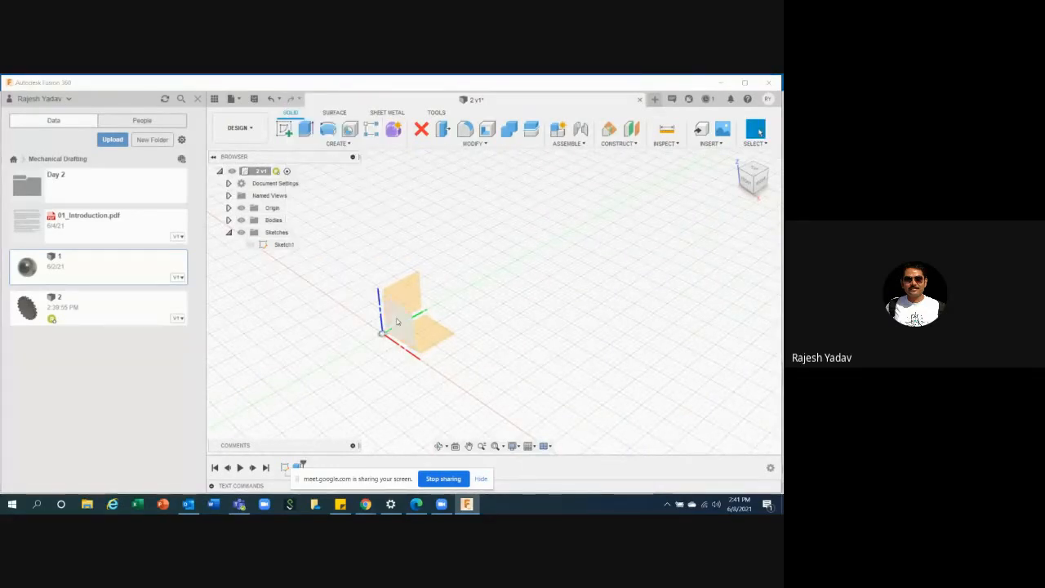
scroll(323, 357, down, 6)
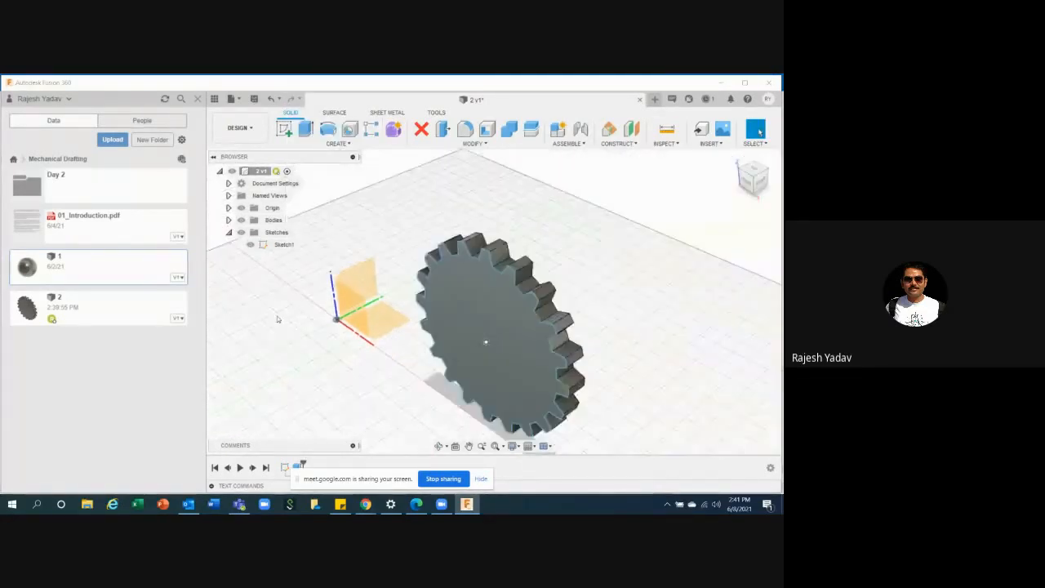
scroll(285, 313, up, 3)
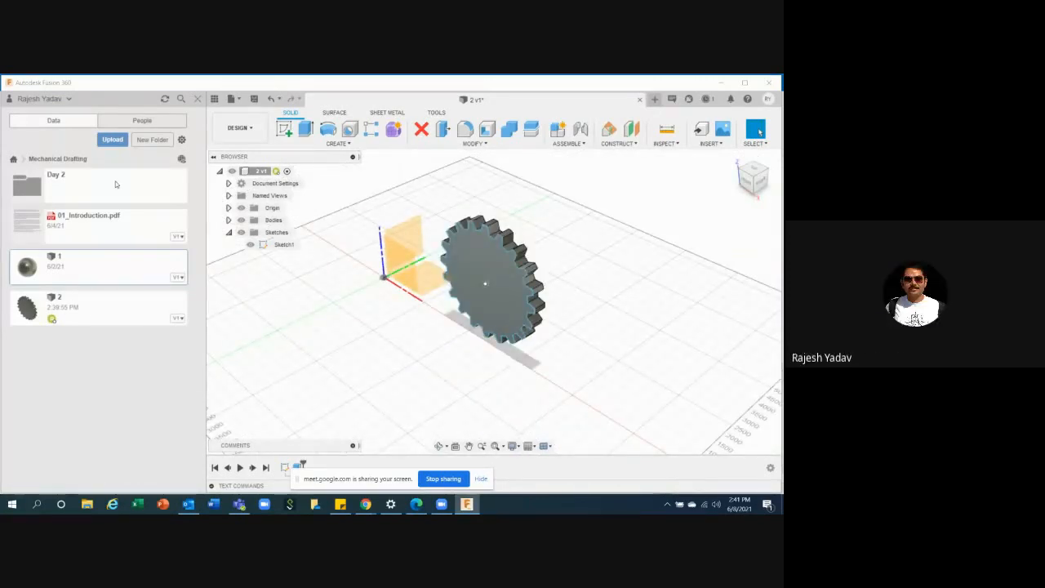
- Move the stored design 2 into the Day 2 folder, check that folder's contents and return to the Mechanical Drafting project
right_click(97, 267)
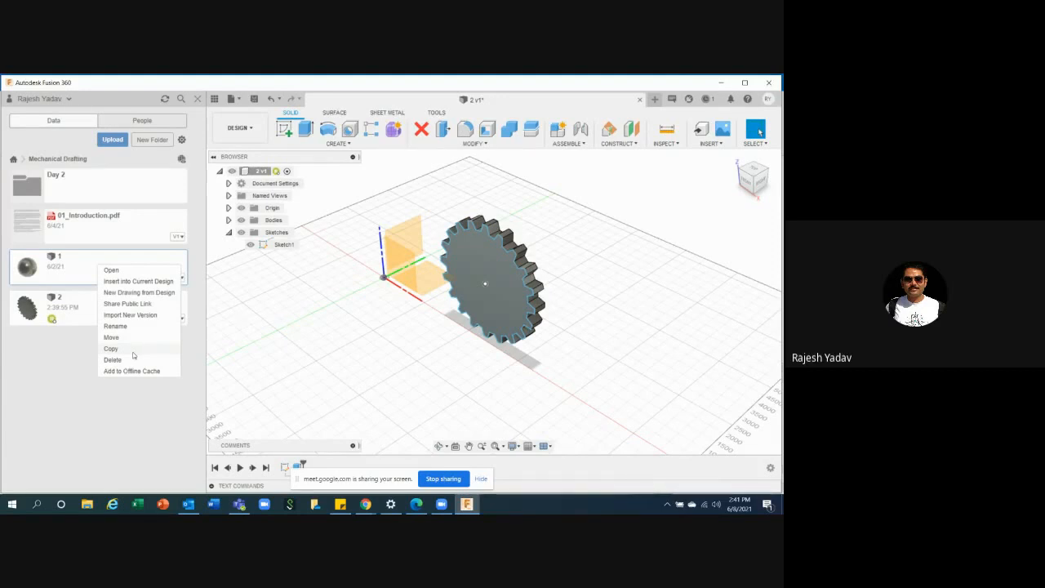
click(342, 335)
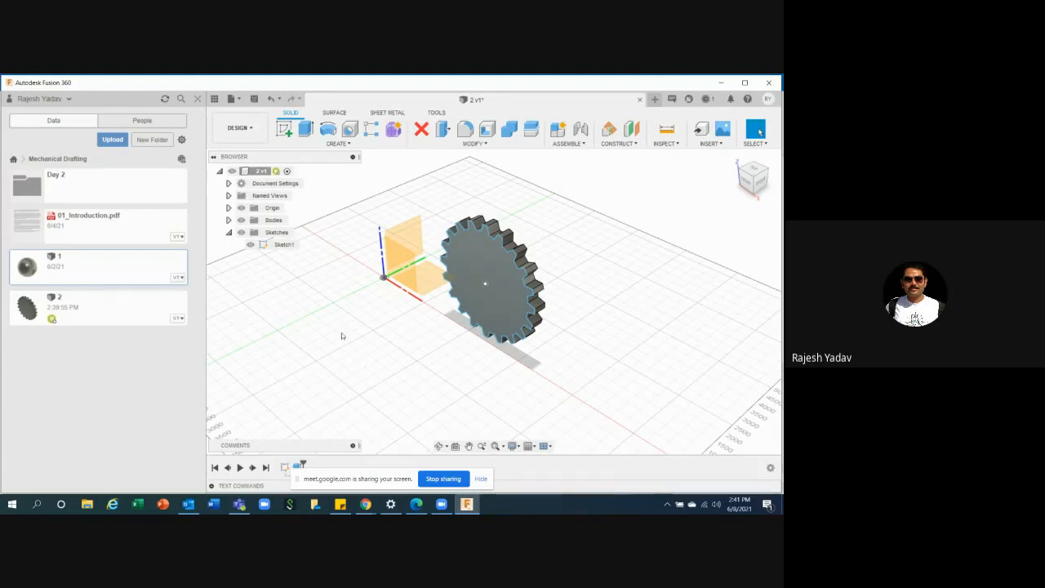
right_click(114, 299)
click(128, 369)
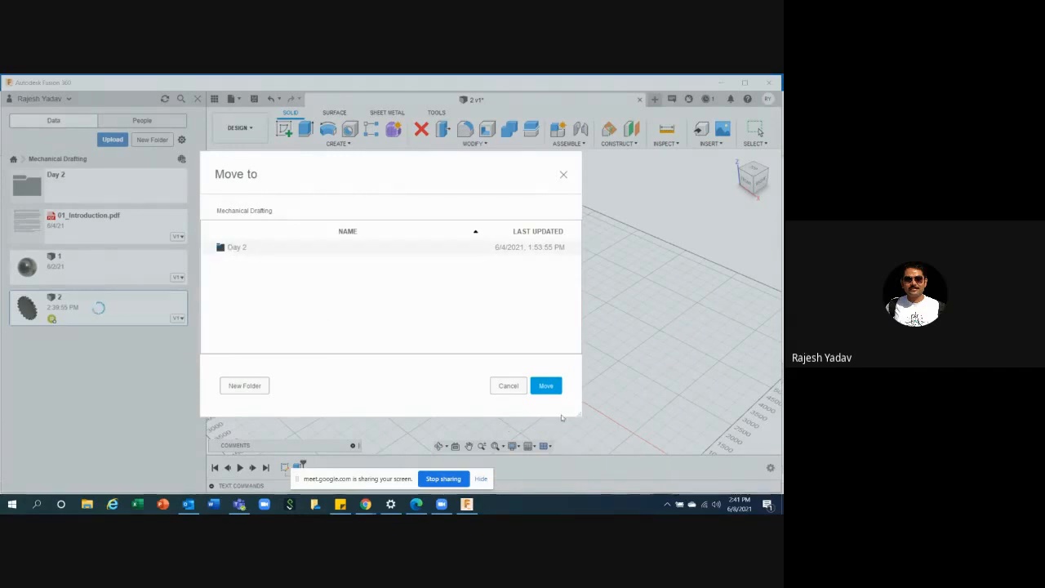
click(545, 385)
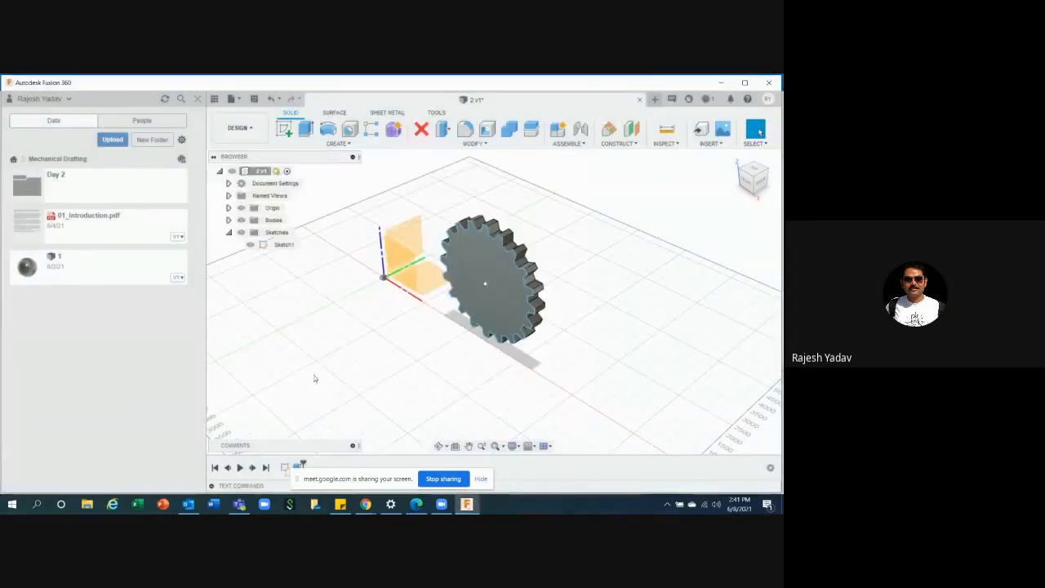
click(105, 201)
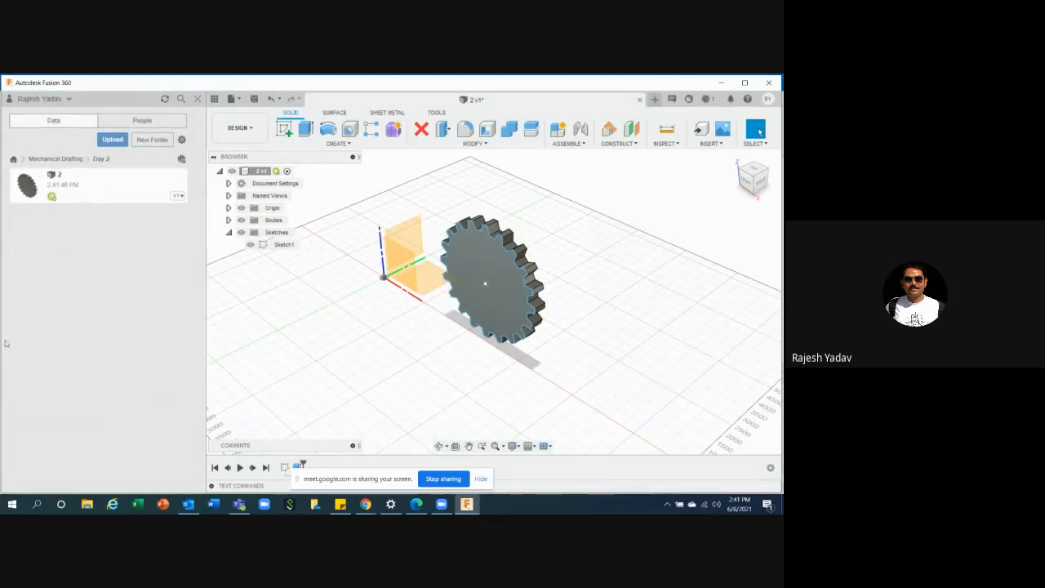
click(53, 159)
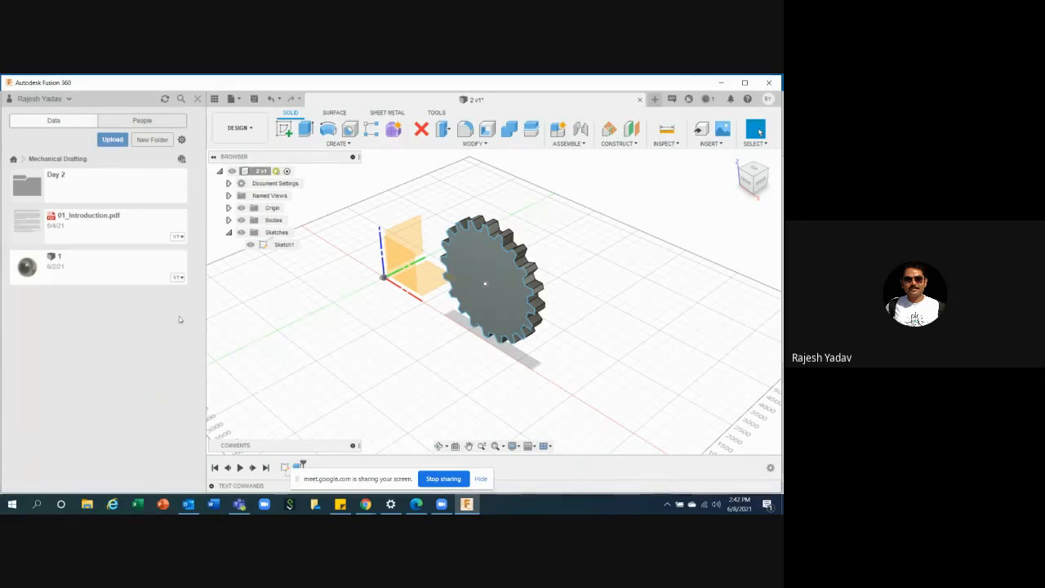
- Hide the project file list and delete the gear's extrude feature from the design history
scroll(420, 344, up, 2)
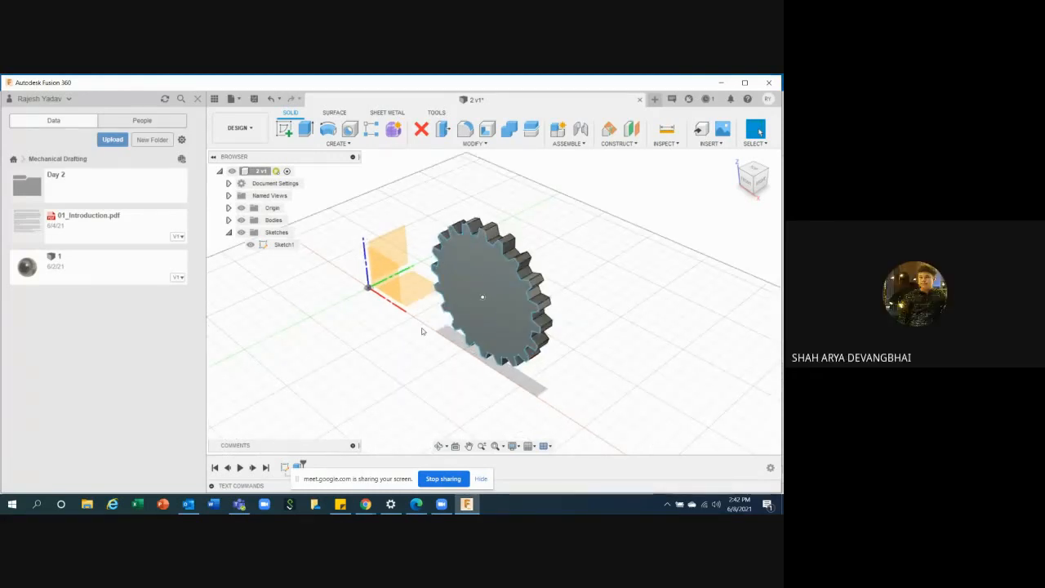
click(214, 99)
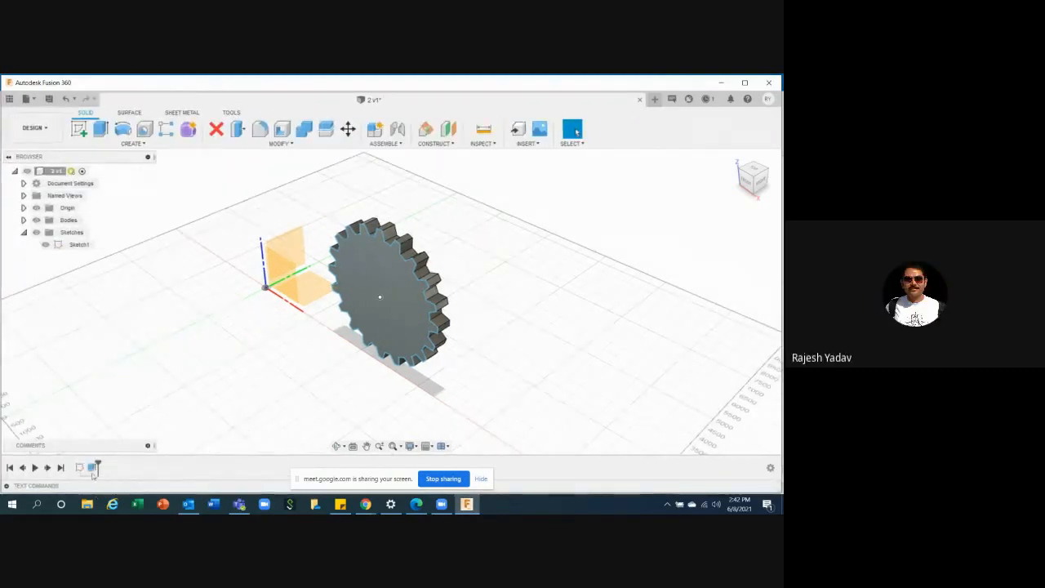
click(93, 468)
right_click(92, 468)
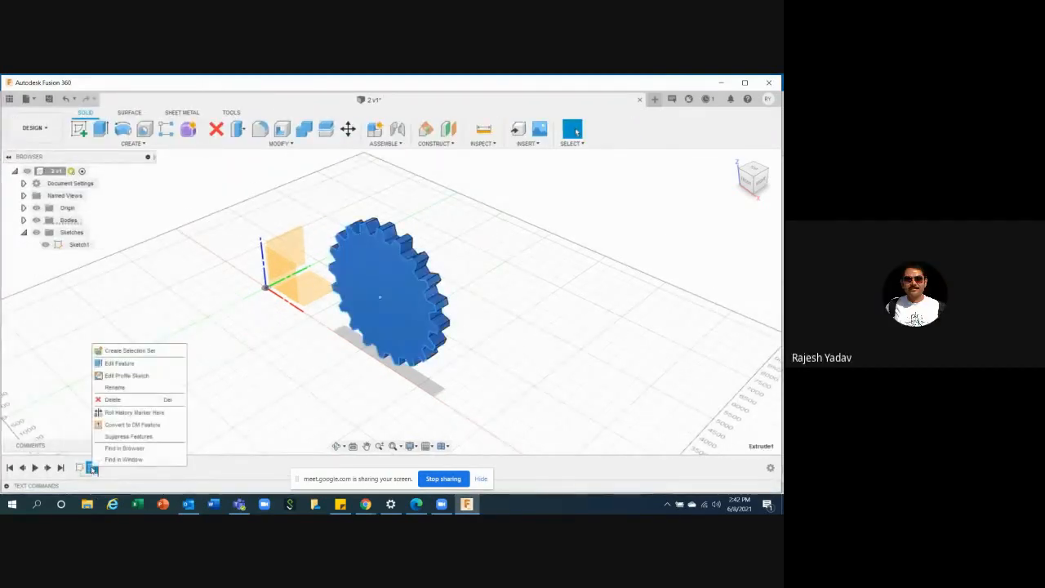
click(141, 400)
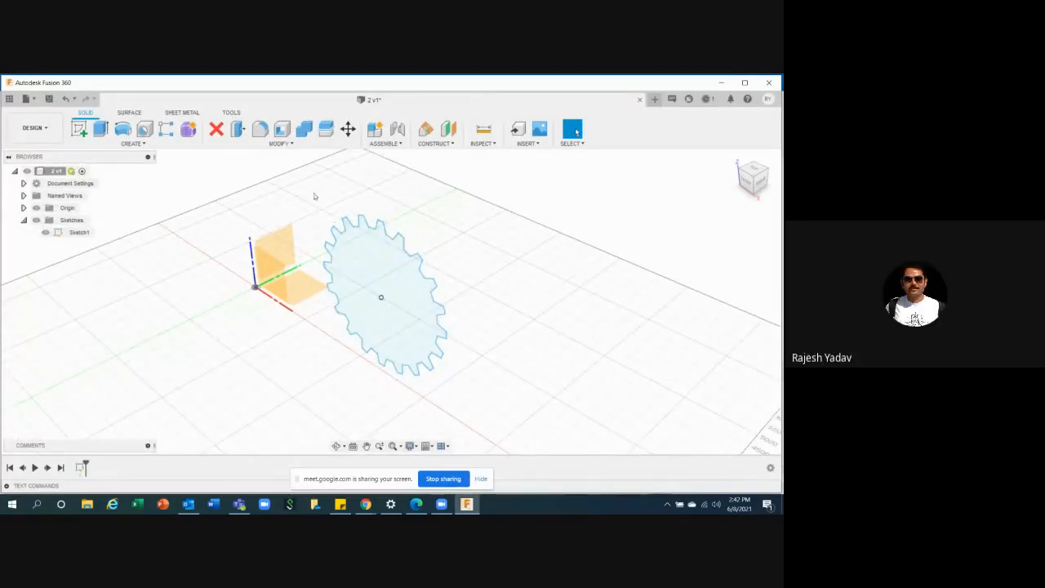
- Delete all of the gear's sketch geometry and reopen the emptied sketch for editing
drag(309, 187, 518, 412)
key(Delete)
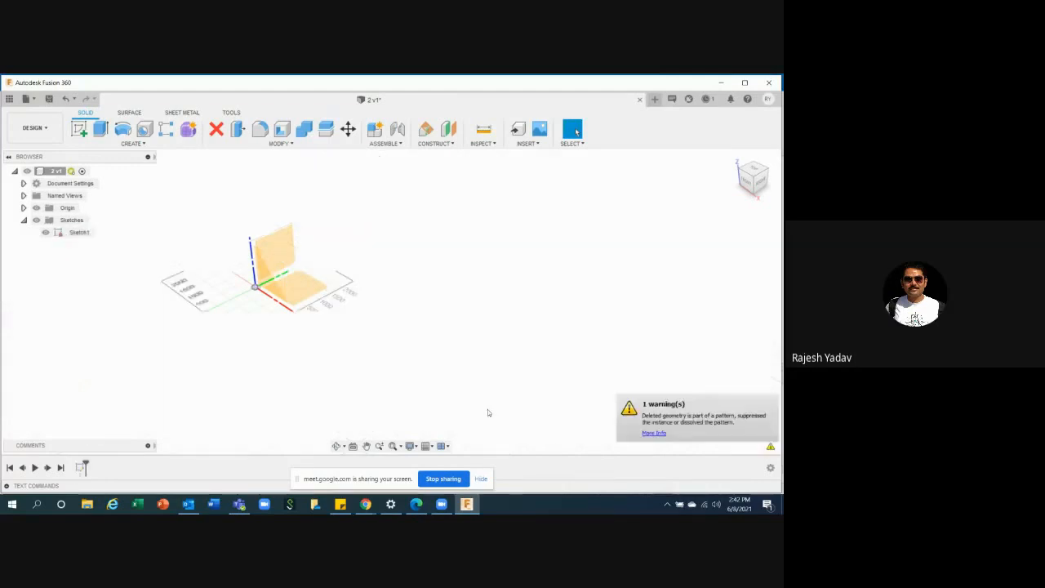
double_click(82, 467)
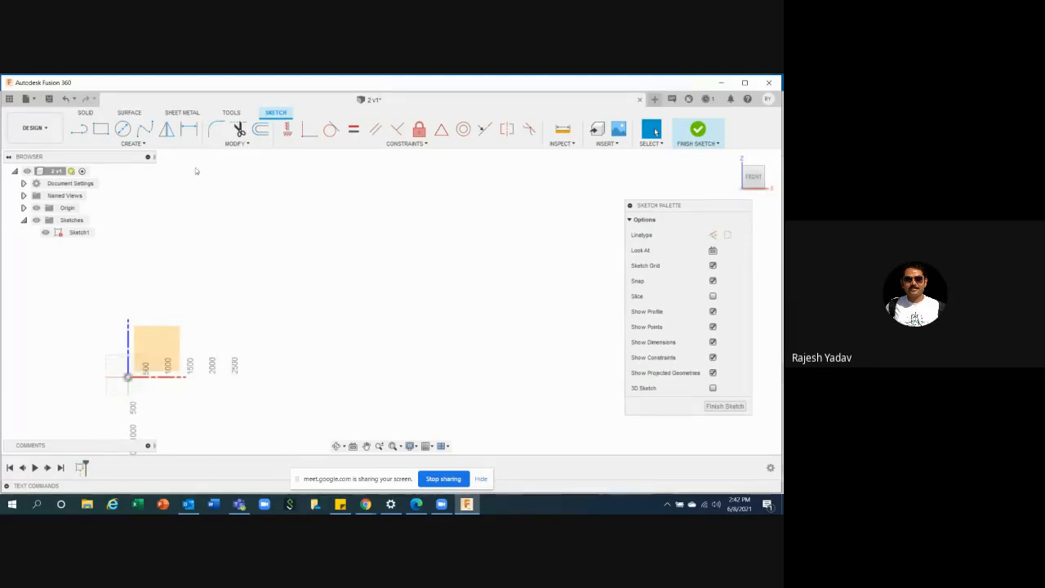
- Set the user parameter Len to 100 mm, keeping Ht as Len / 2 and Fi as Len / 10
click(235, 143)
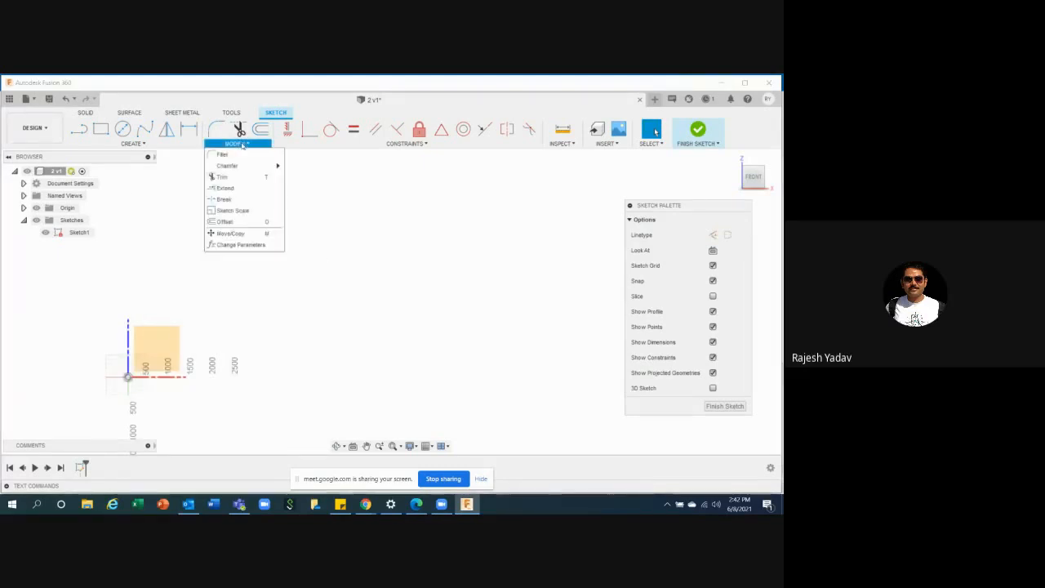
click(234, 244)
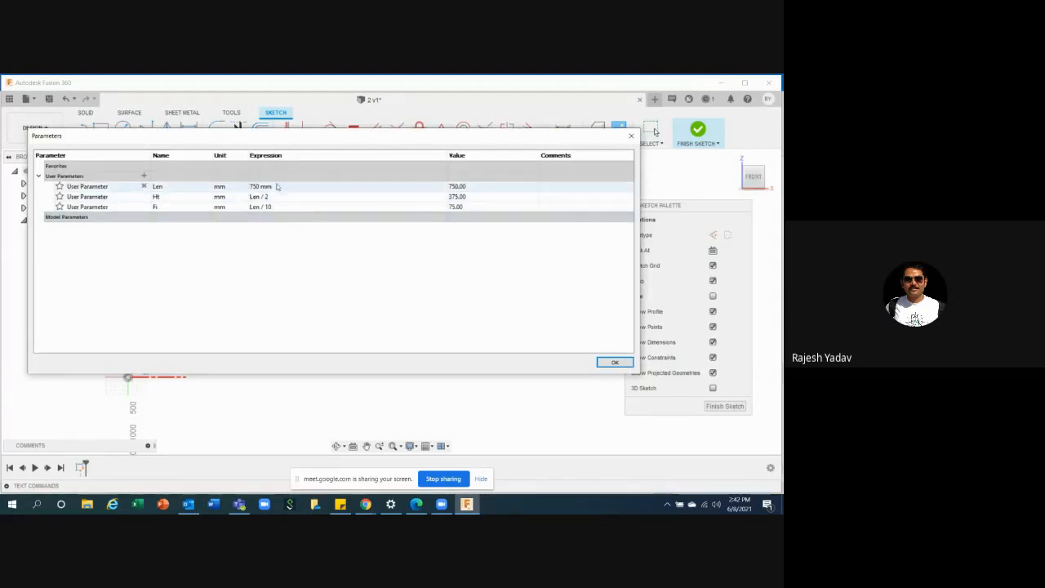
click(278, 186)
text(10)
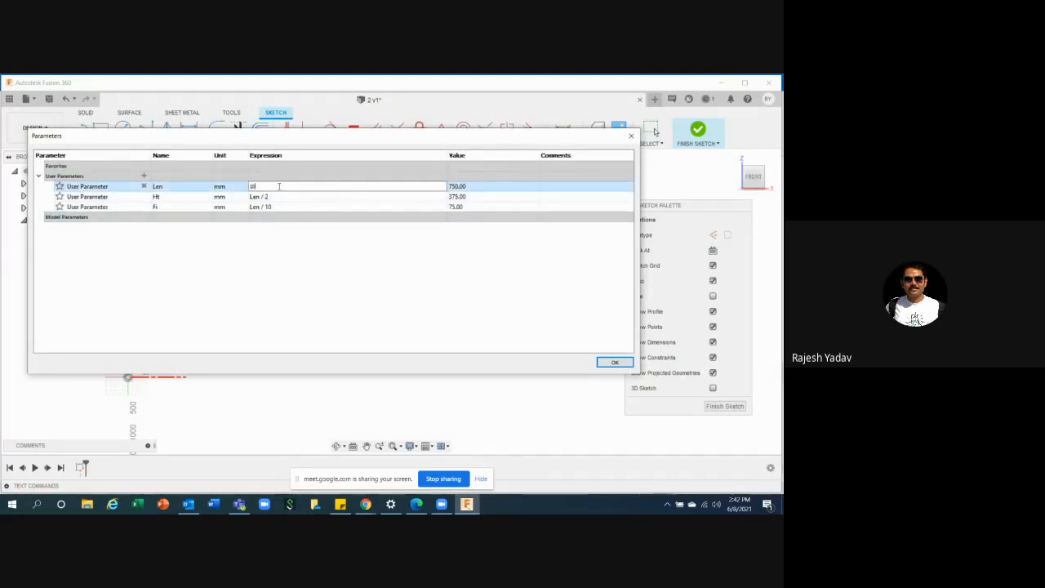
text(0)
key(Return)
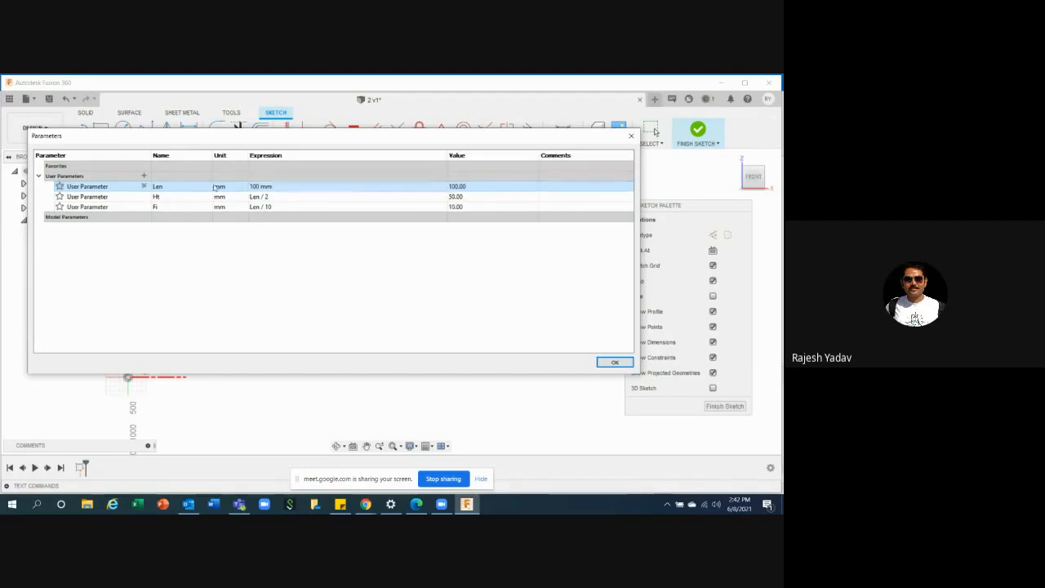
double_click(278, 206)
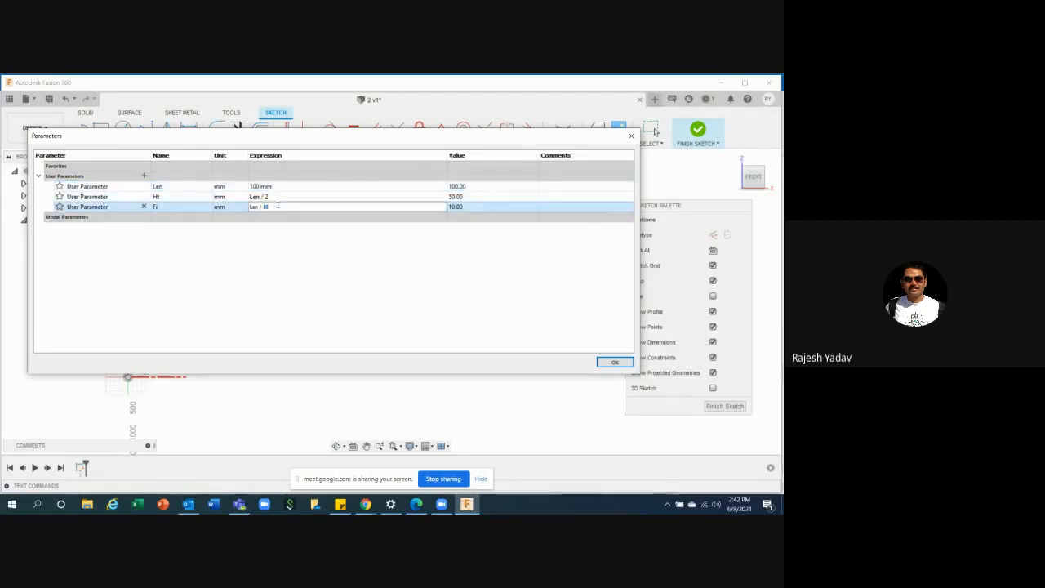
click(301, 266)
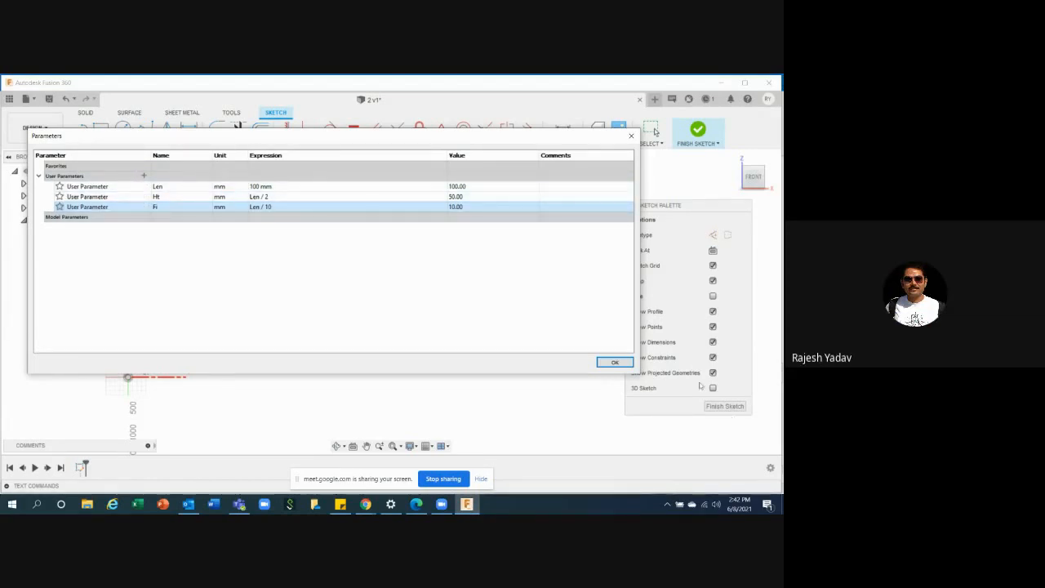
click(614, 361)
- Sketch a two-point rectangle about 9500 by 4000 mm on the front plane, above the horizontal axis and offset from the origin
scroll(353, 284, down, 5)
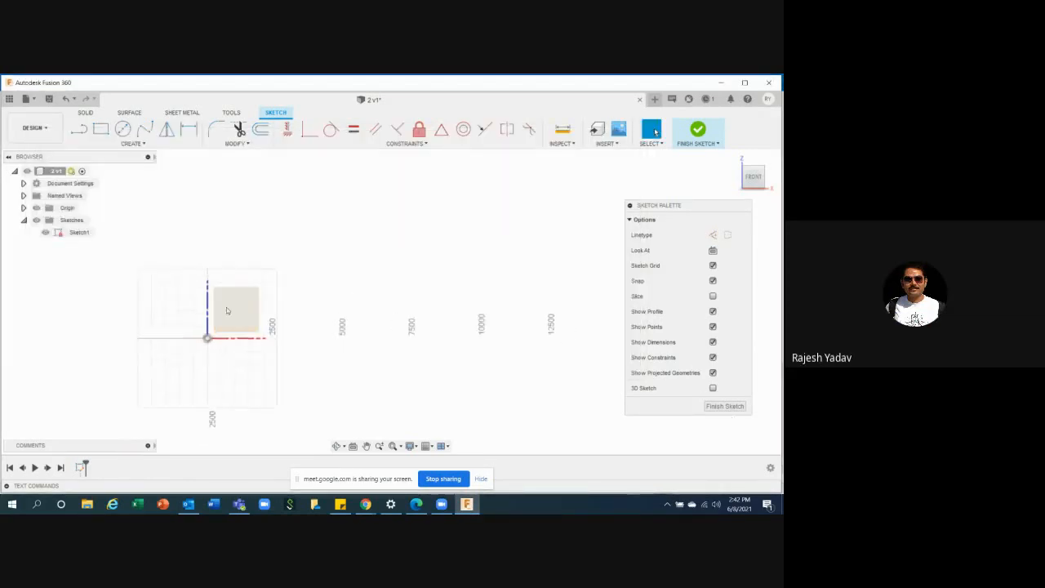
scroll(376, 270, down, 2)
scroll(334, 272, up, 2)
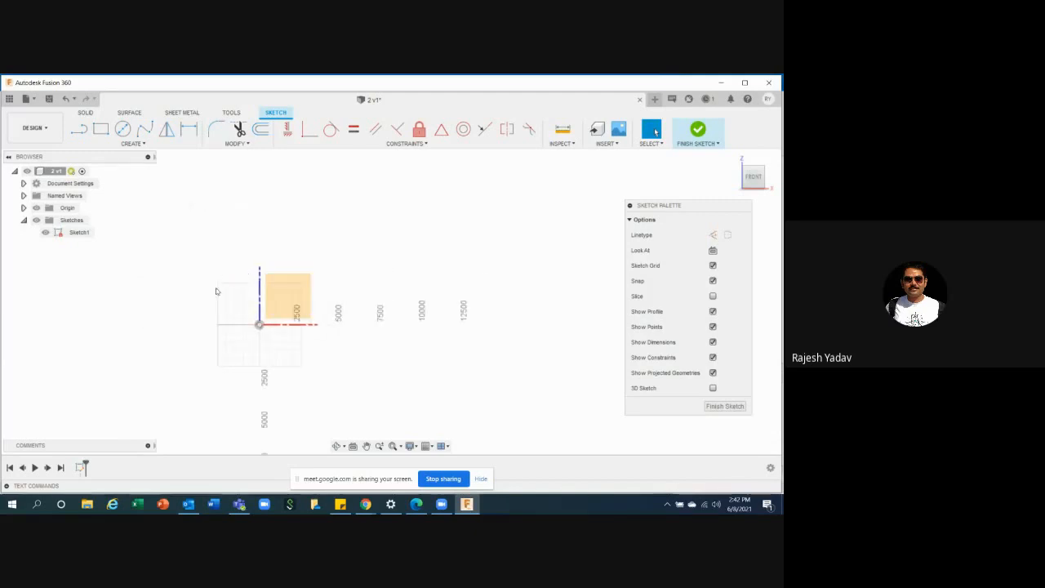
click(101, 129)
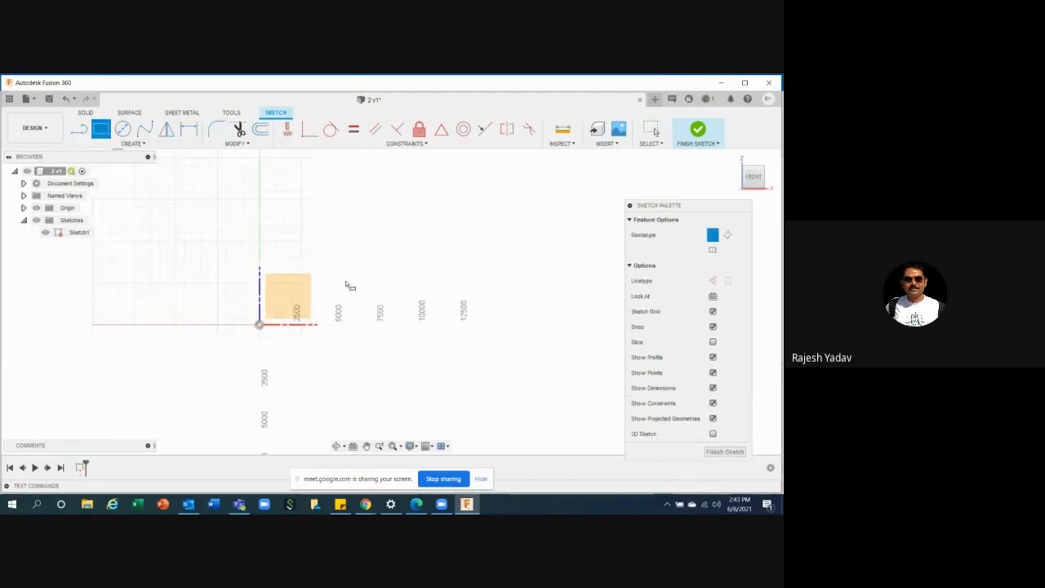
click(286, 225)
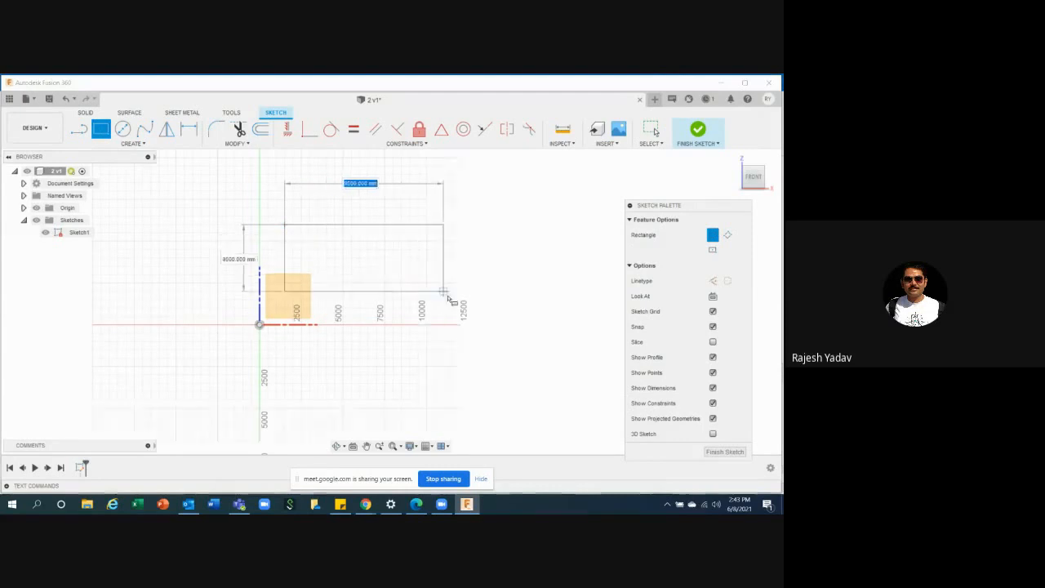
click(445, 292)
scroll(322, 369, down, 2)
scroll(434, 317, up, 2)
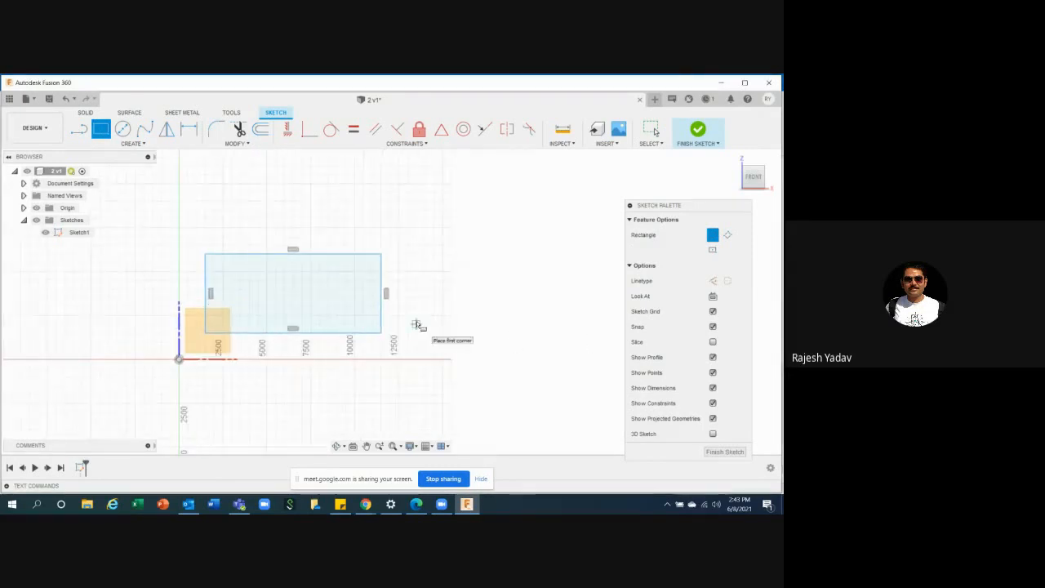
- Dimension the rectangle's upper horizontal edge and set its length to the user parameter Len
key(Escape)
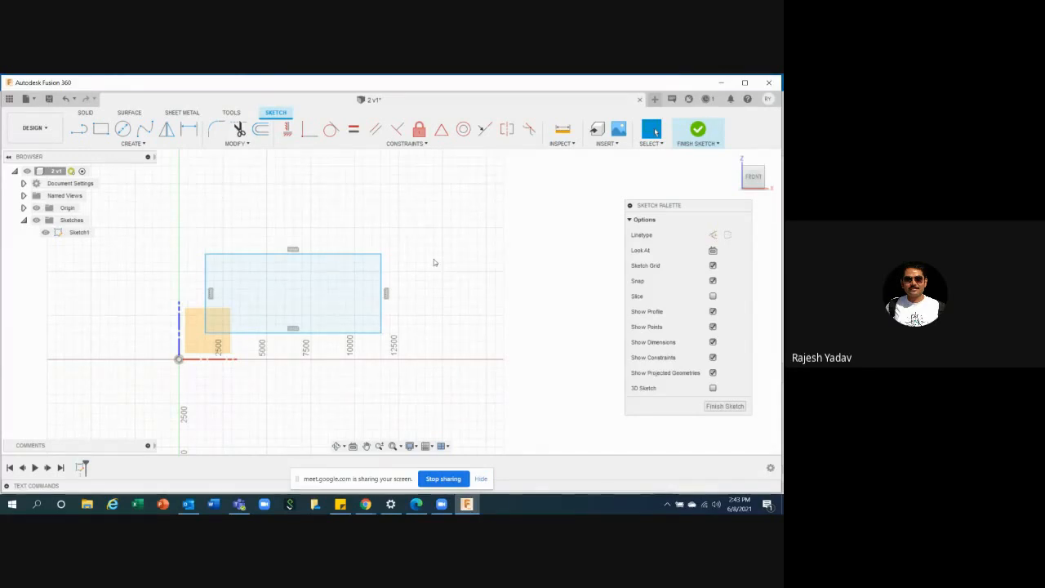
key(d)
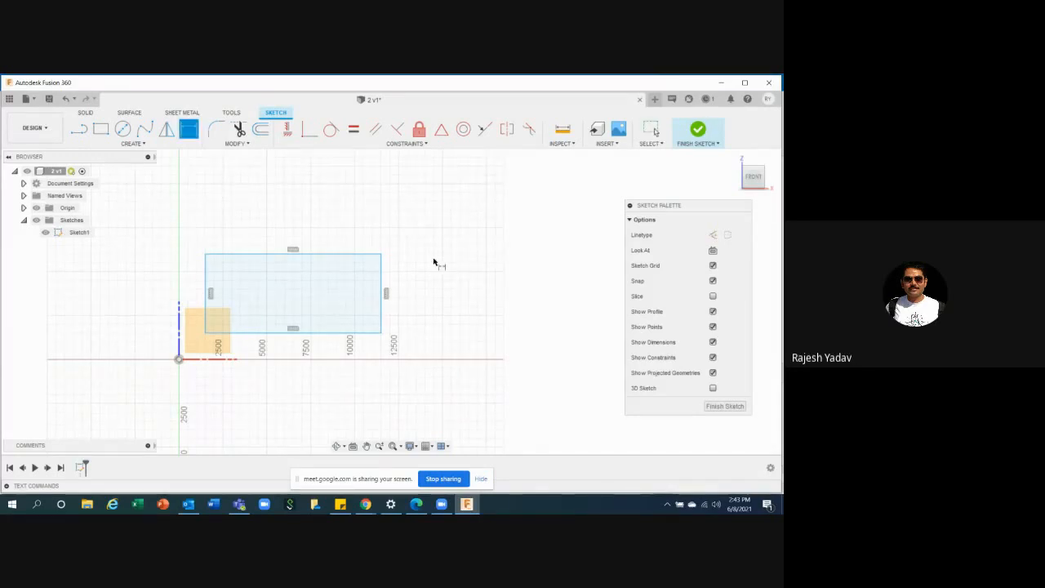
click(318, 254)
click(304, 202)
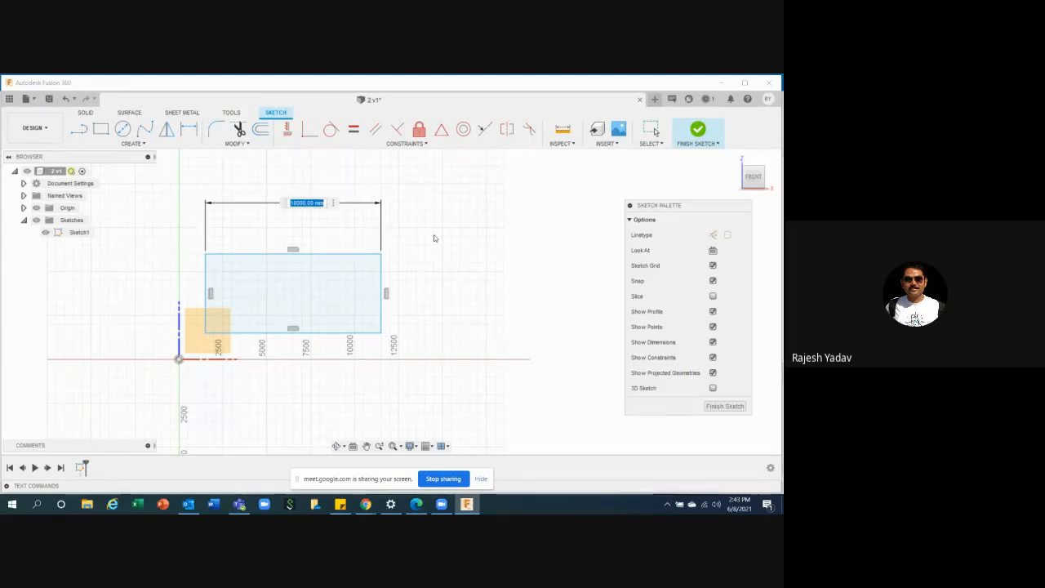
text(l)
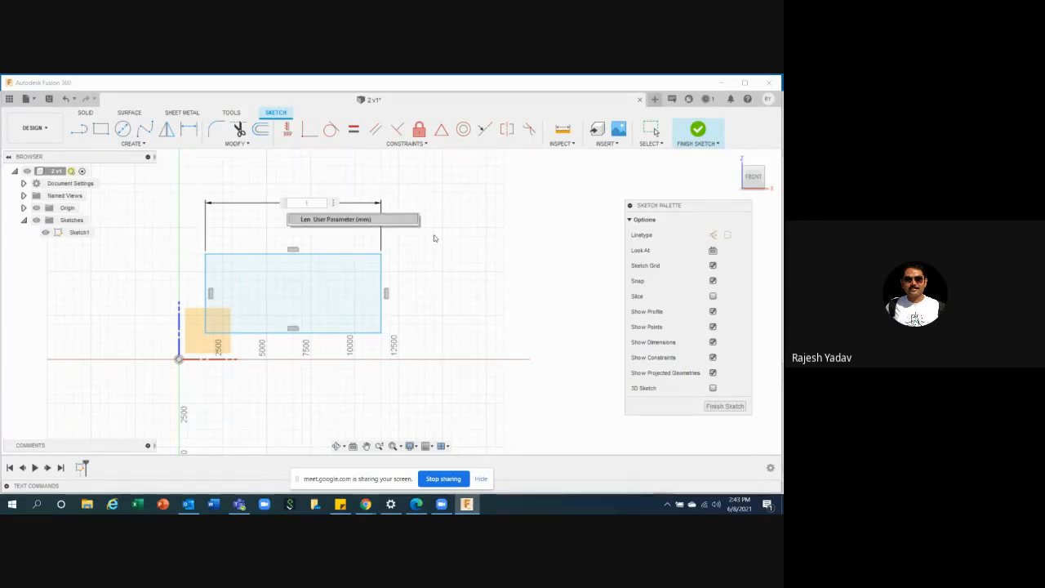
click(344, 220)
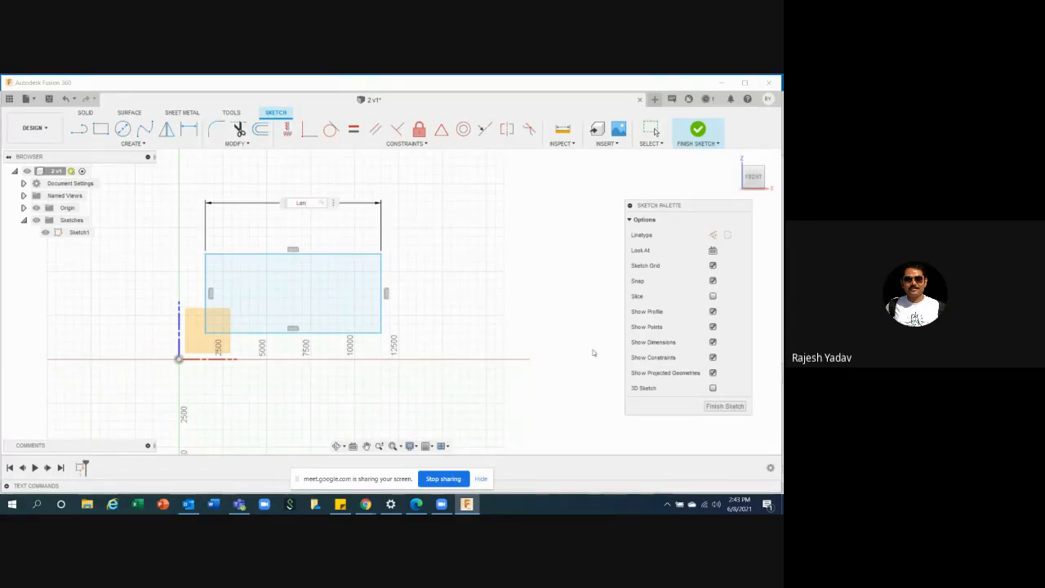
key(Return)
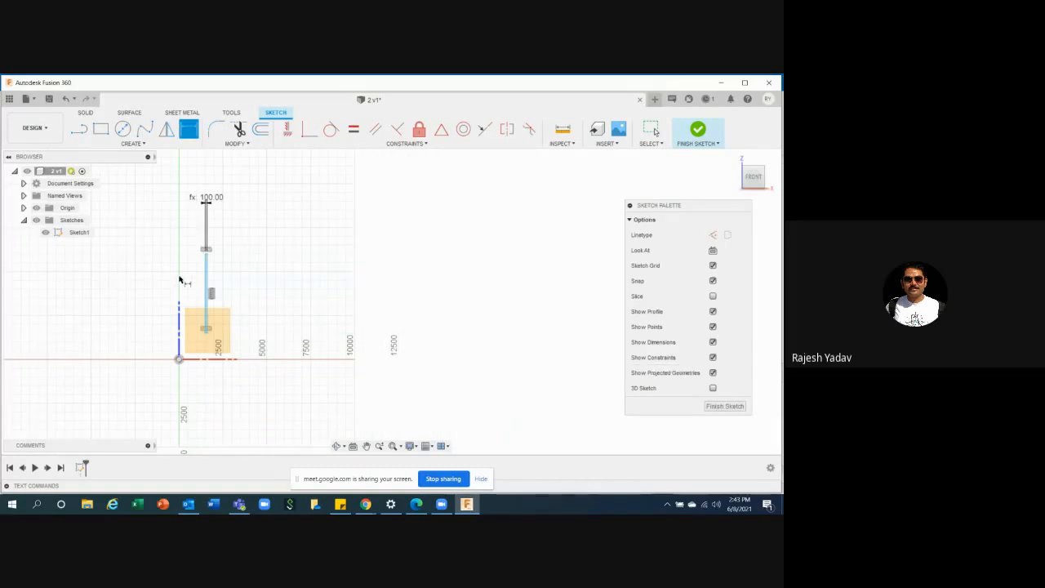
- Dimension the rectangle's left vertical edge and set its height to the user parameter Ht
scroll(229, 196, down, 1)
scroll(155, 271, up, 3)
scroll(186, 265, up, 1)
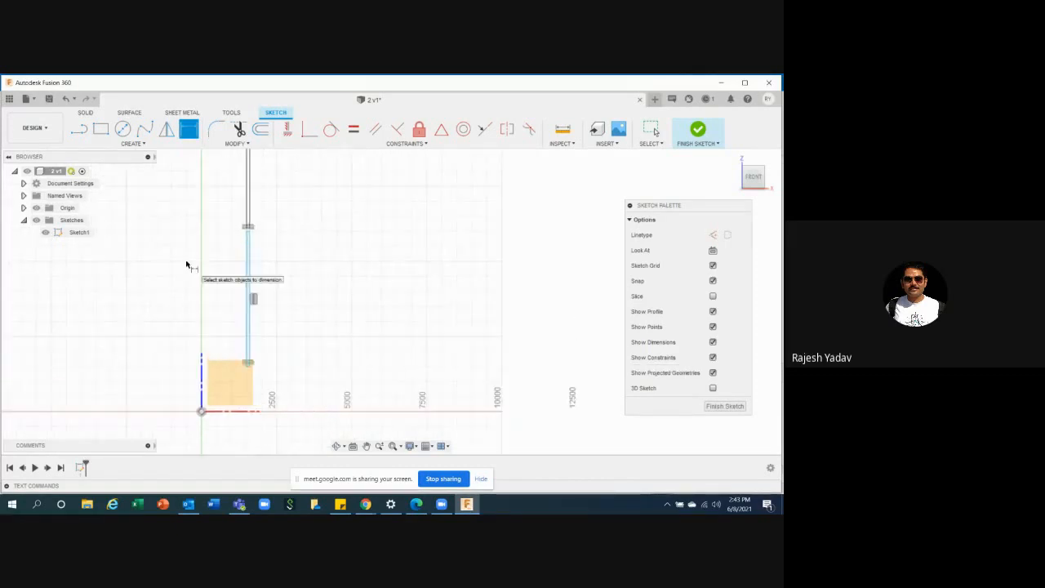
scroll(187, 265, up, 1)
click(254, 326)
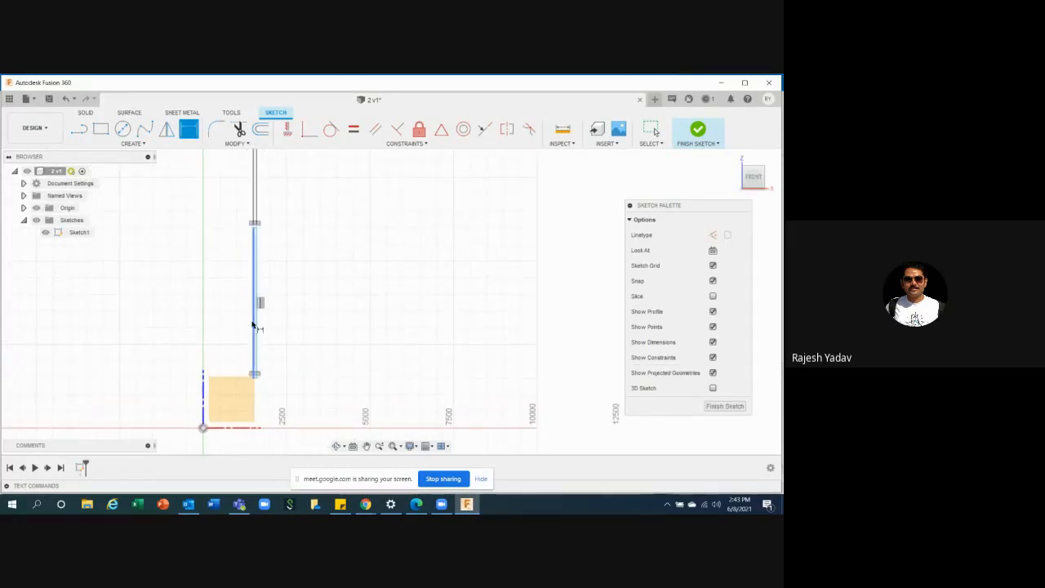
click(148, 311)
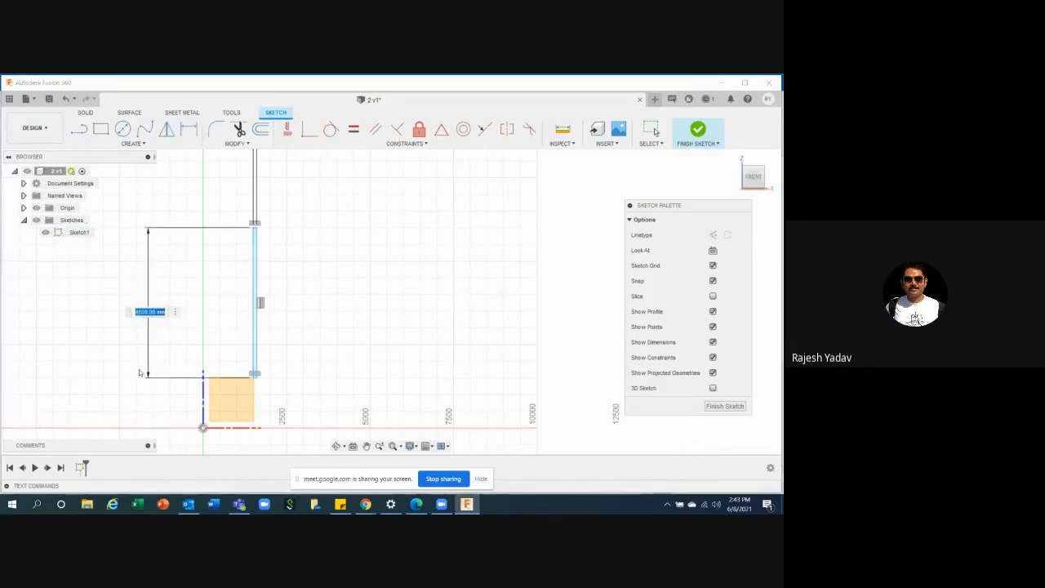
text(h)
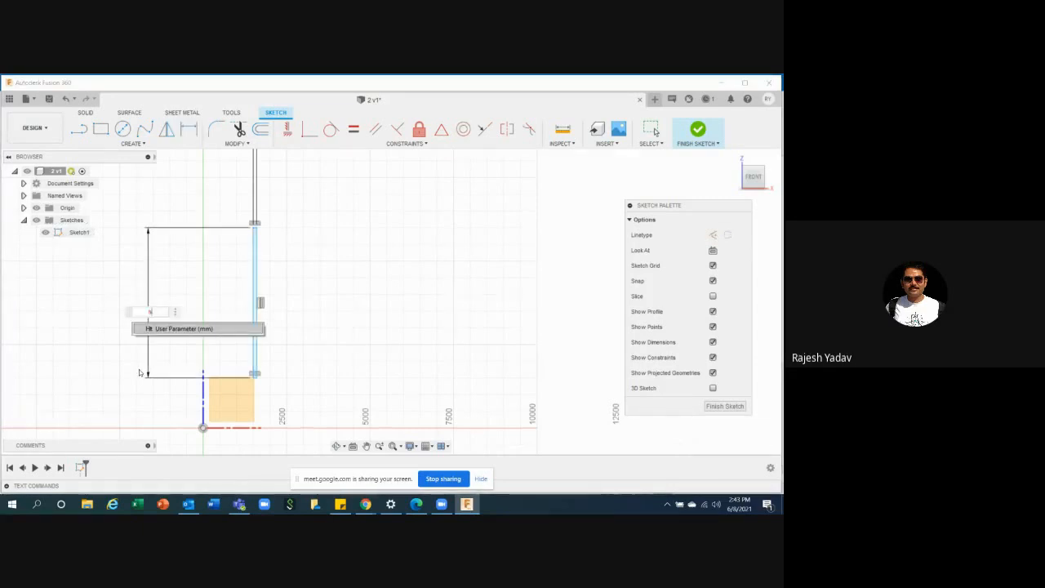
text(t)
key(Return)
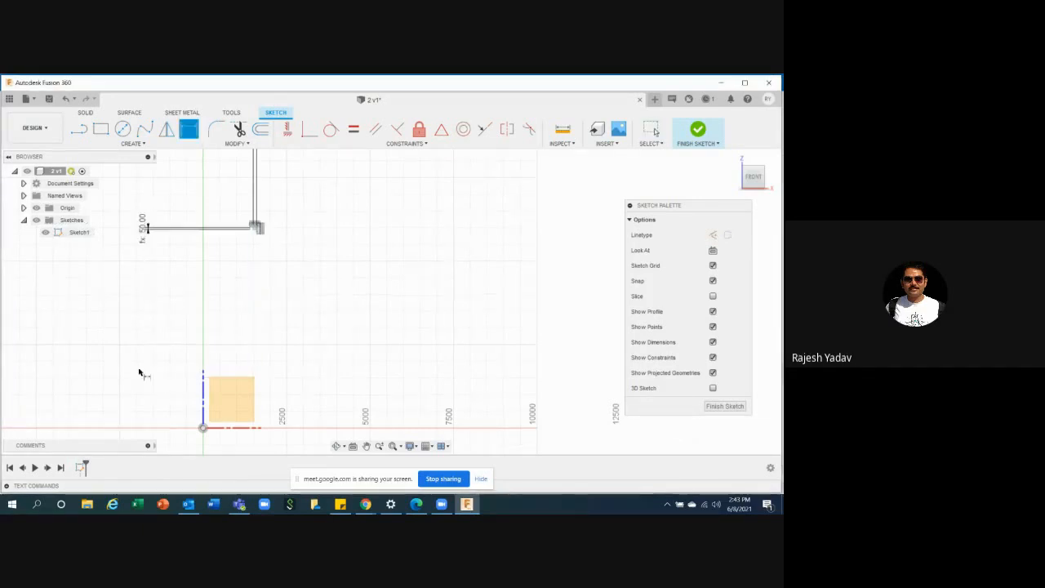
- Fillet the rectangle's upper-left corner with the user parameter Fi as its radius
scroll(240, 214, up, 5)
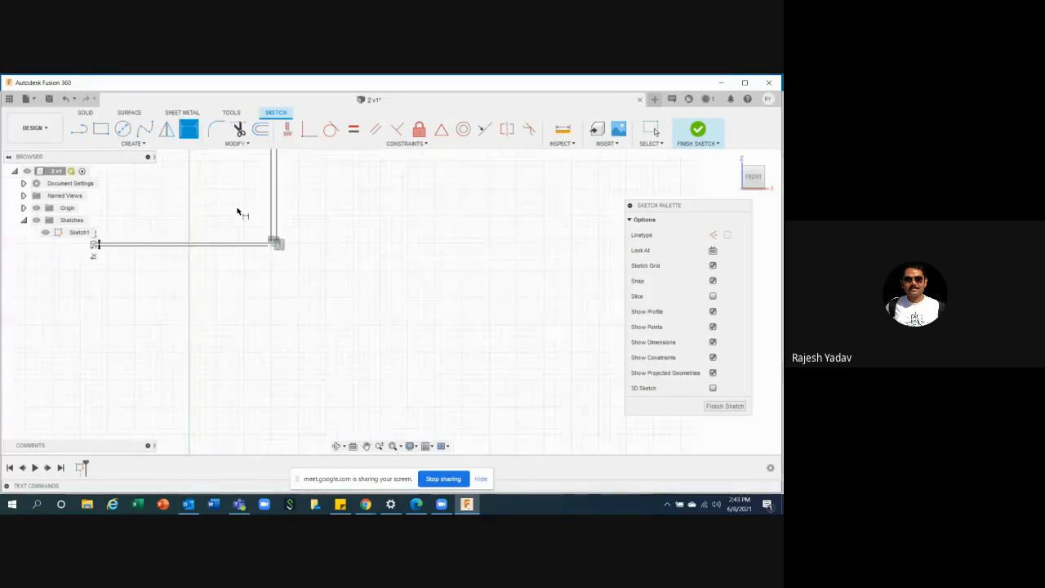
scroll(256, 253, up, 5)
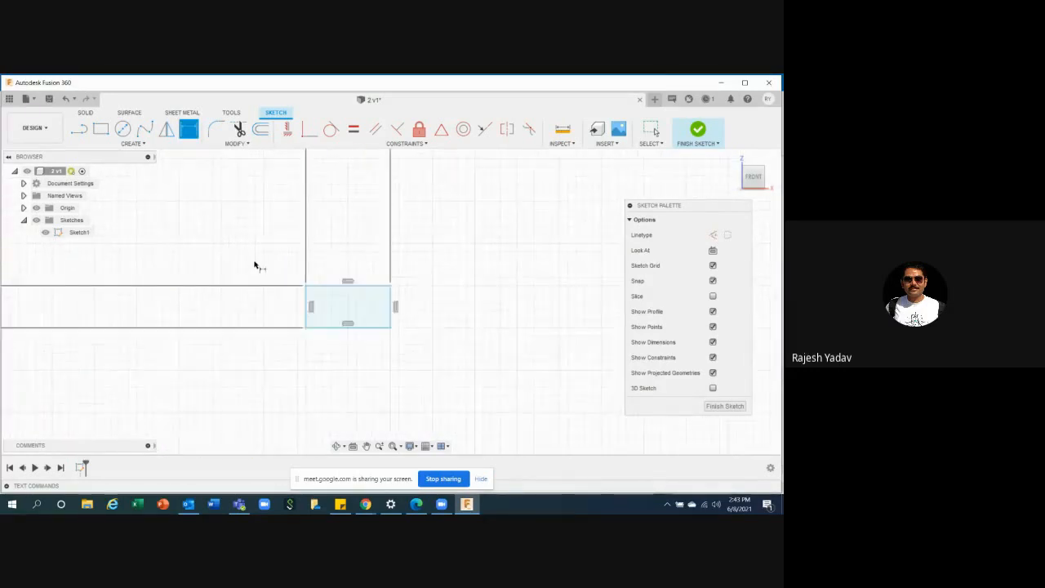
scroll(293, 311, down, 2)
scroll(332, 291, up, 4)
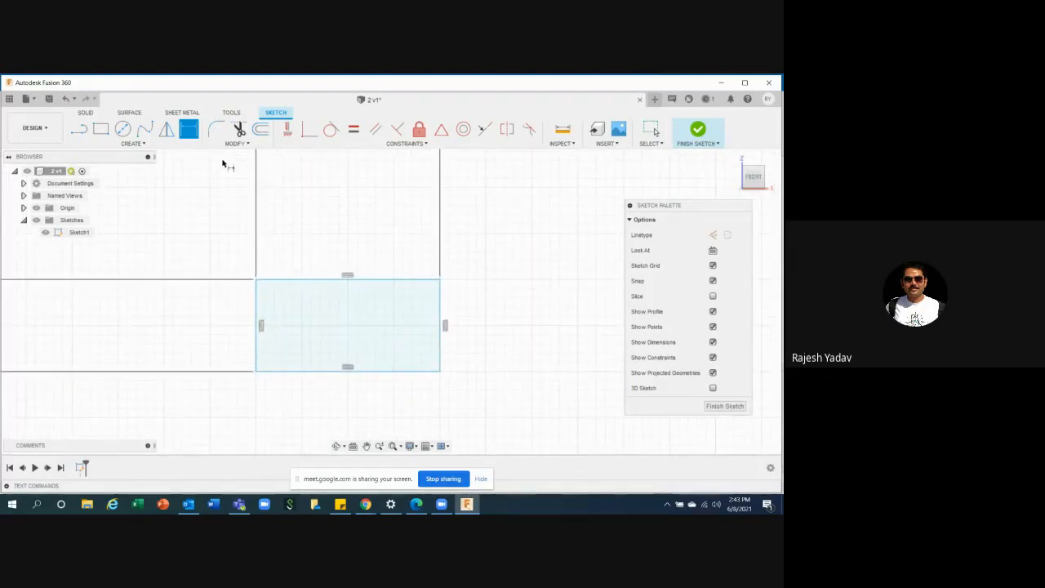
click(217, 129)
click(256, 280)
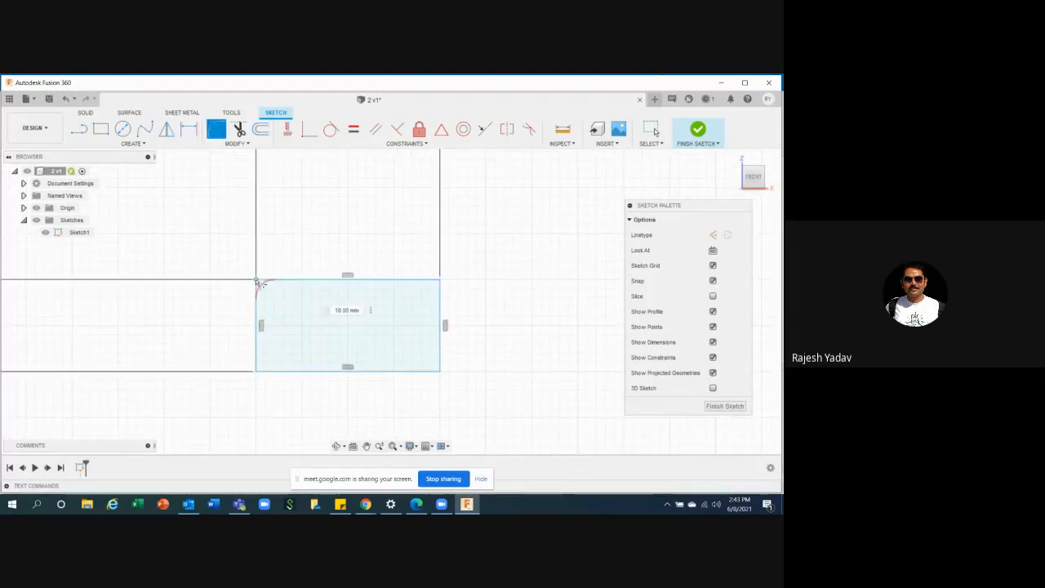
text(f)
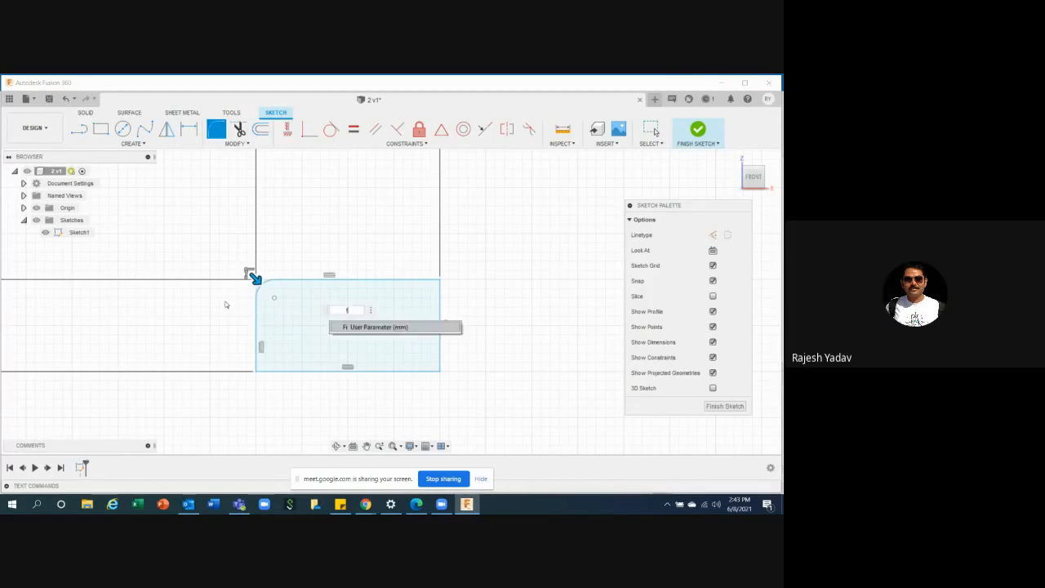
key(Return)
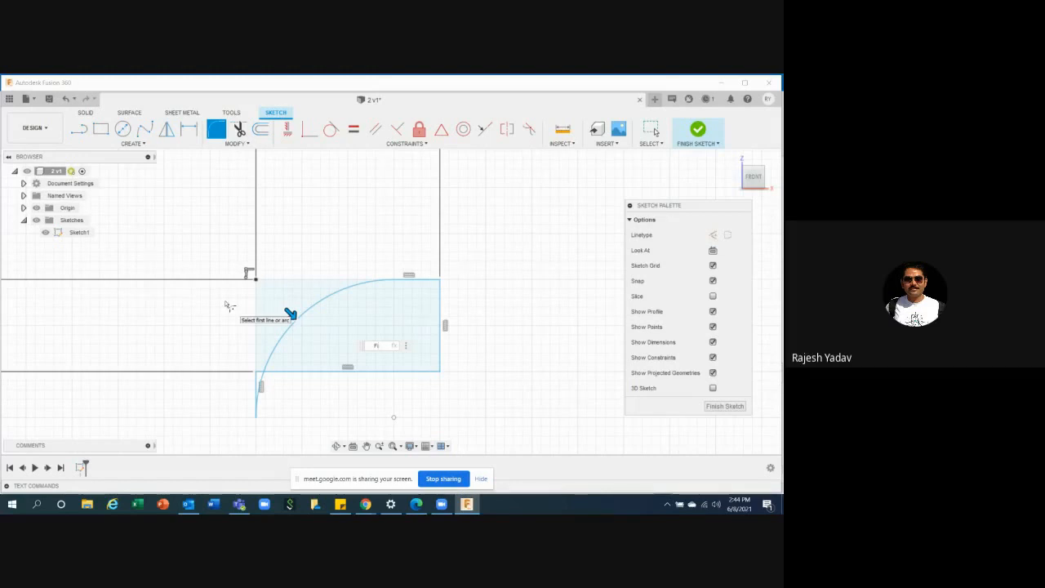
key(Return)
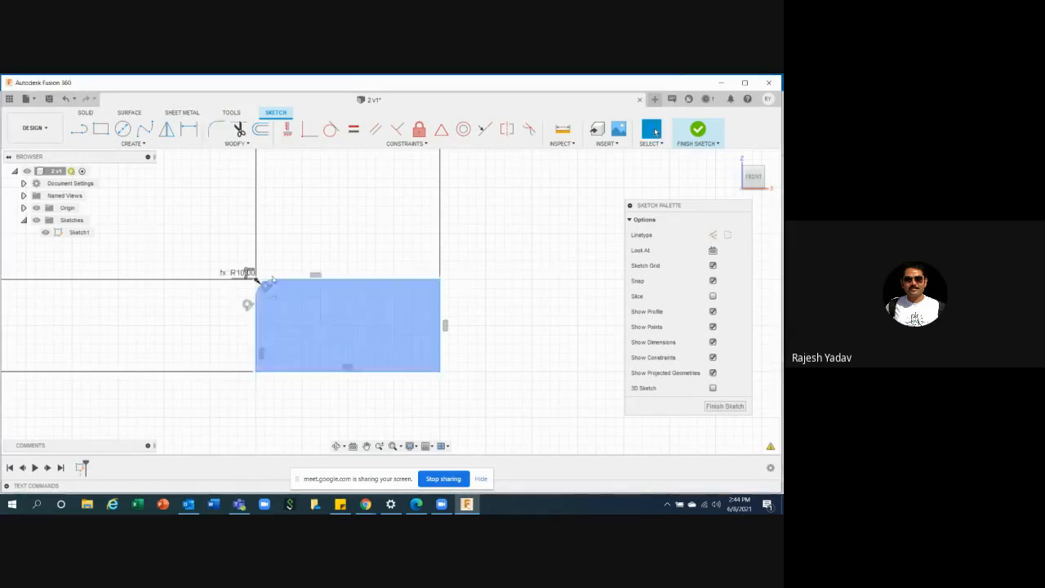
- Fillet the rectangle's three remaining corners with a 10 mm radius
scroll(245, 276, up, 3)
scroll(209, 304, down, 3)
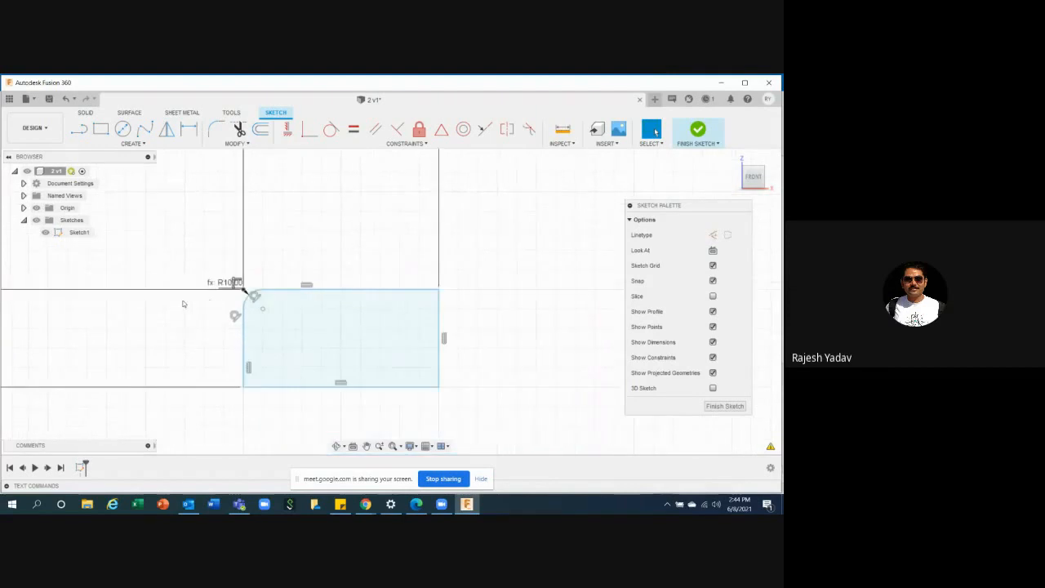
click(415, 292)
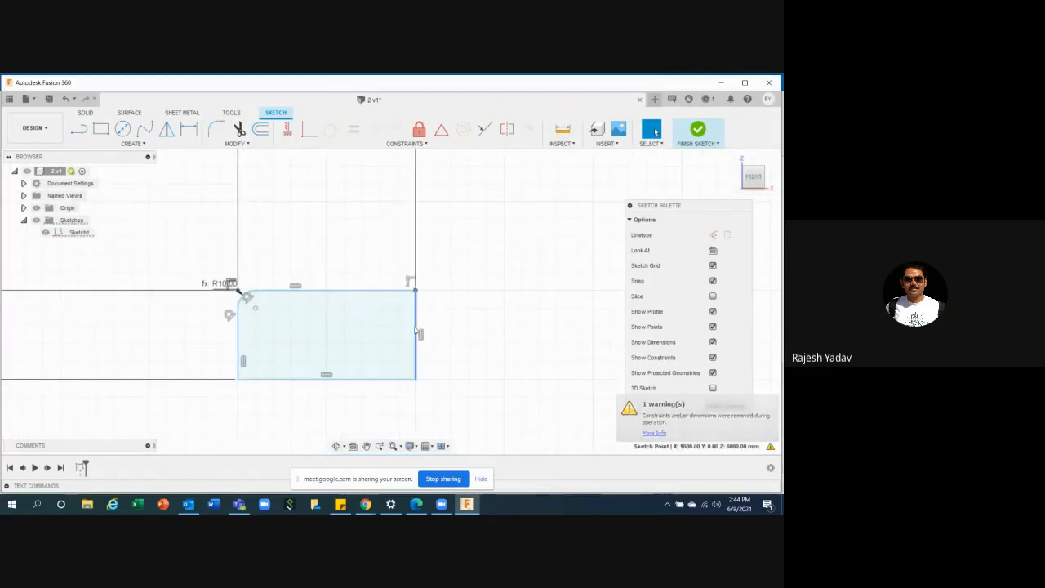
click(216, 129)
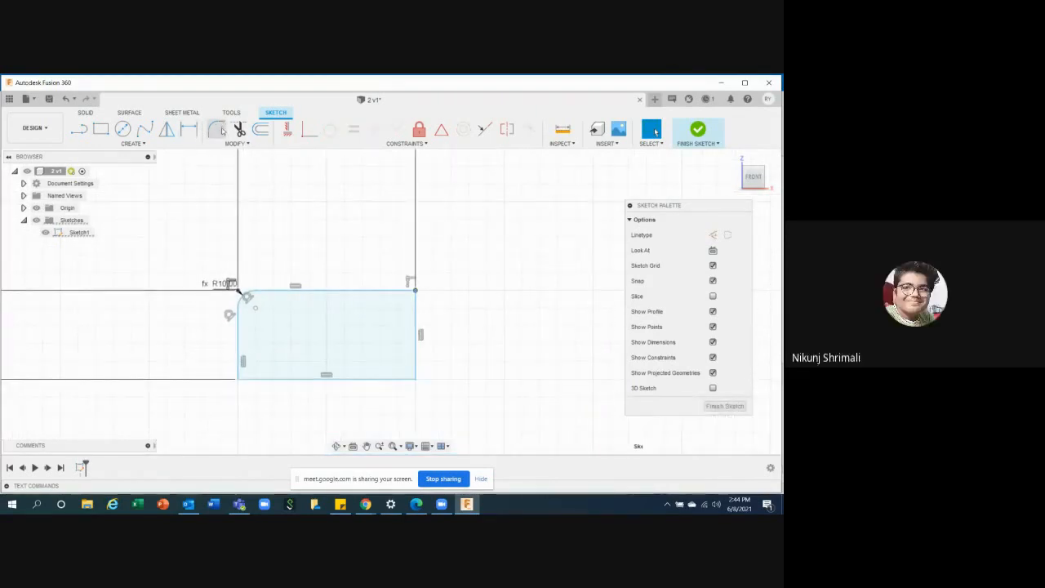
click(416, 378)
click(238, 380)
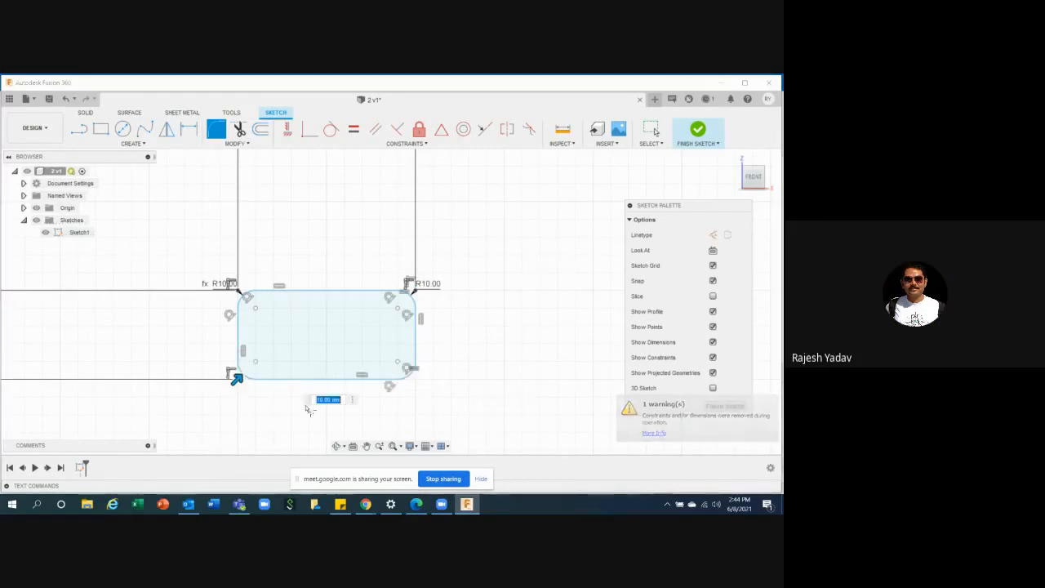
right_click(482, 284)
click(492, 298)
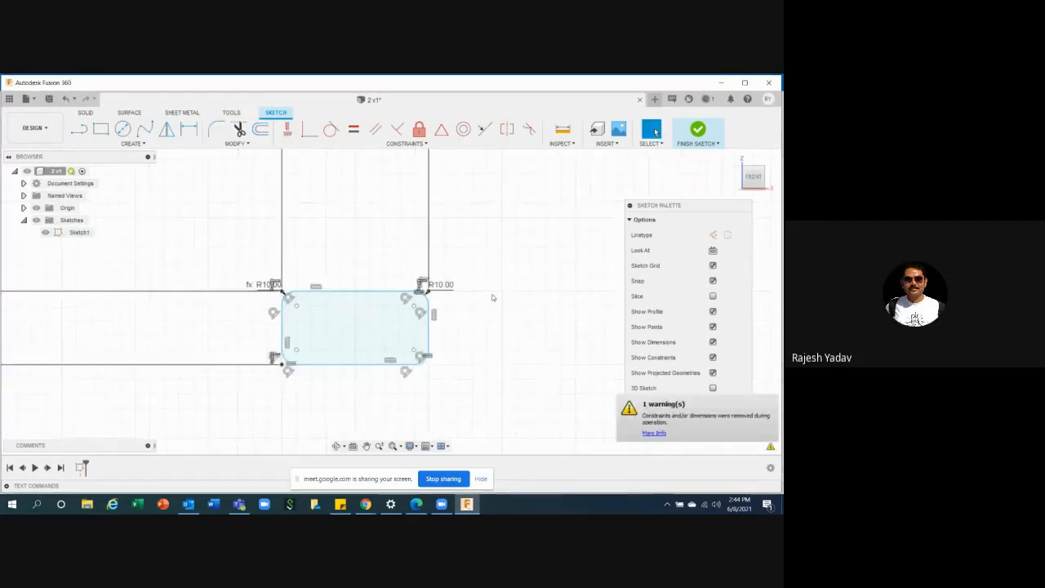
- Move the rectangle's height dimension in from far left towards the rectangle's left edge
scroll(491, 307, down, 5)
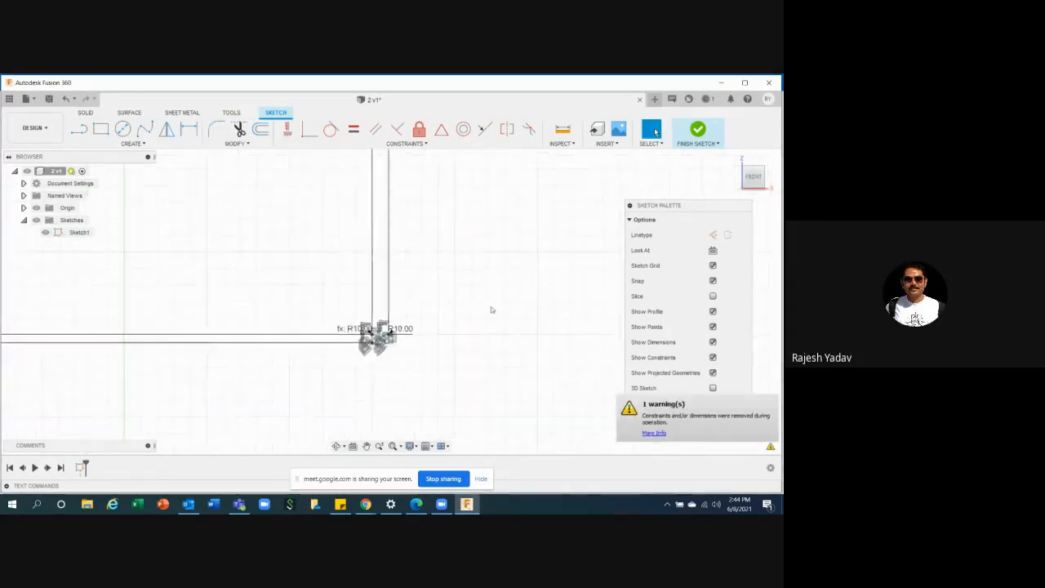
scroll(263, 343, up, 3)
scroll(258, 288, up, 3)
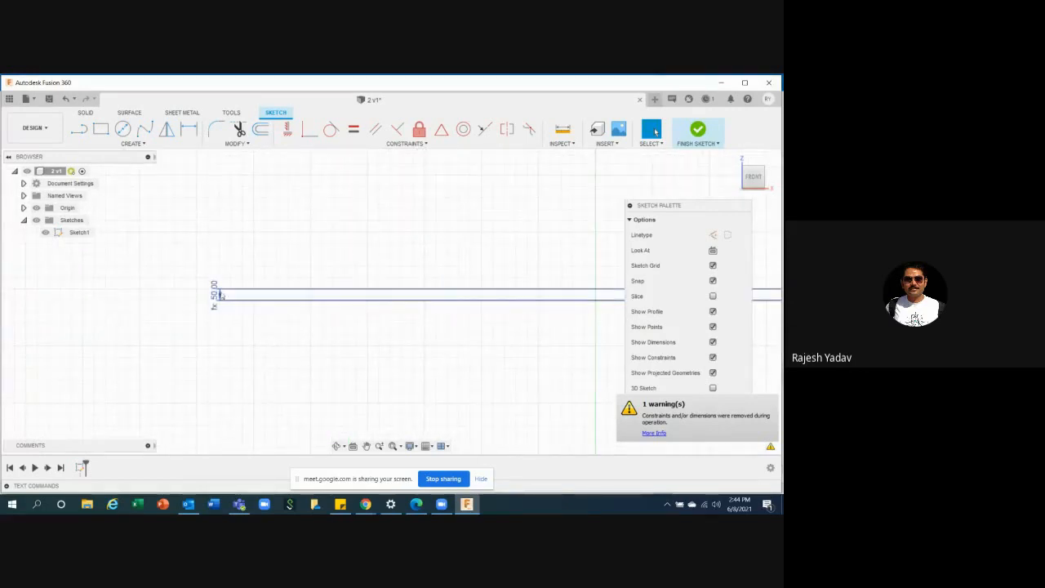
scroll(342, 333, down, 3)
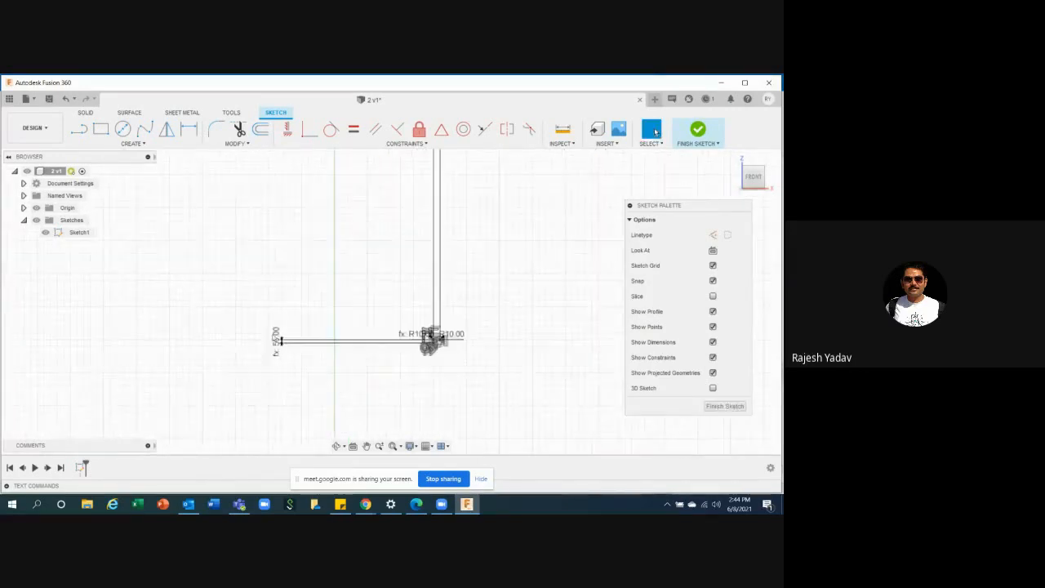
scroll(404, 359, up, 2)
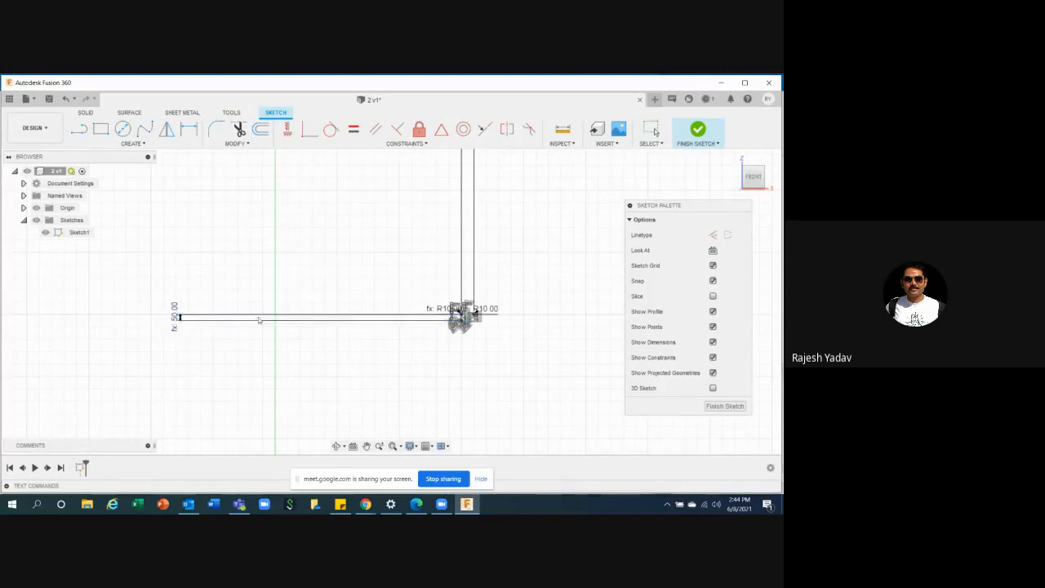
drag(184, 323, 410, 325)
scroll(249, 369, down, 2)
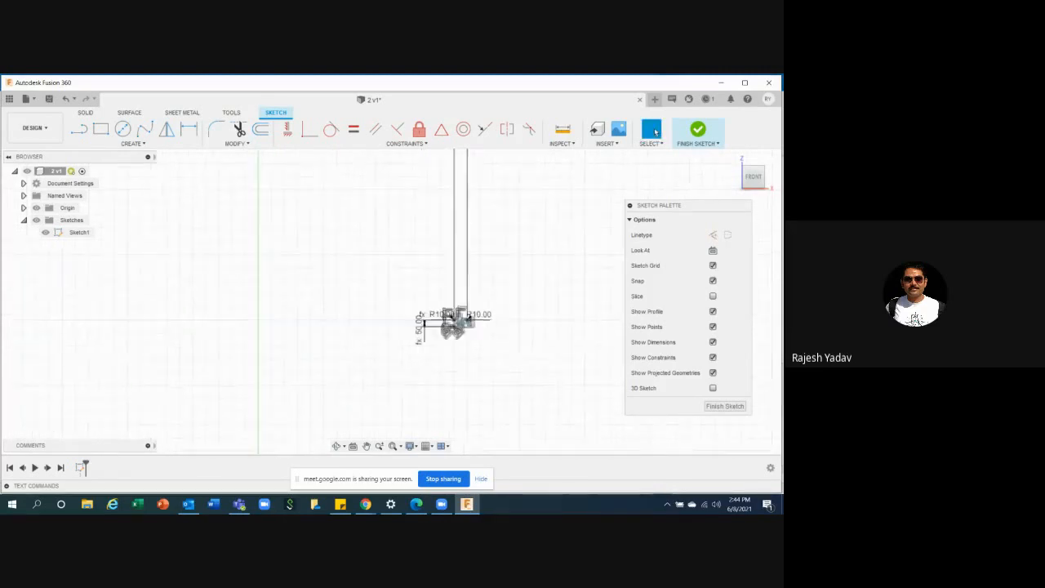
- Bring the rectangle's length dimension down to just above its upper edge
scroll(250, 369, down, 2)
scroll(375, 333, down, 3)
scroll(403, 265, up, 3)
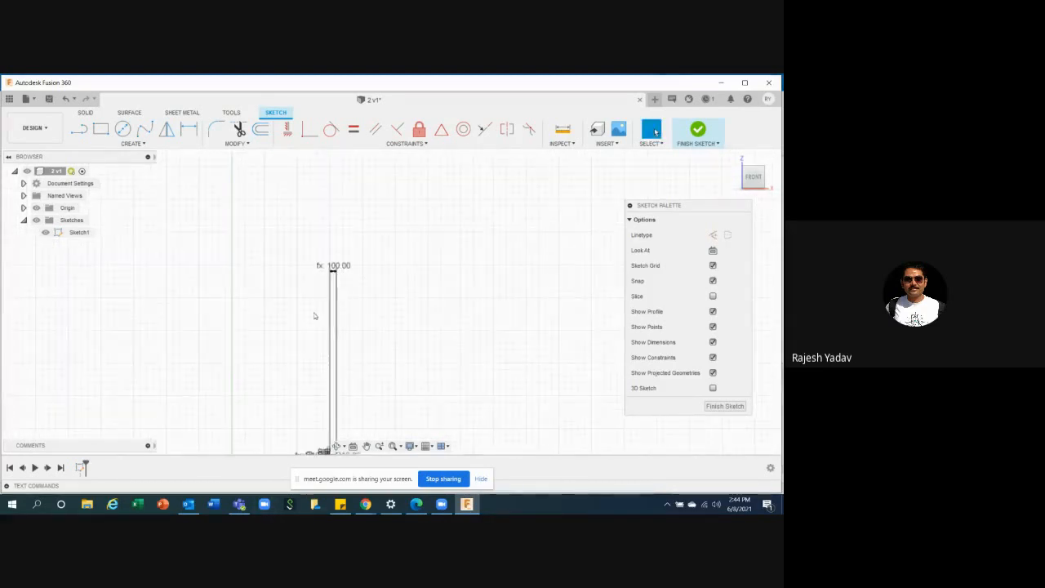
drag(334, 275, 332, 442)
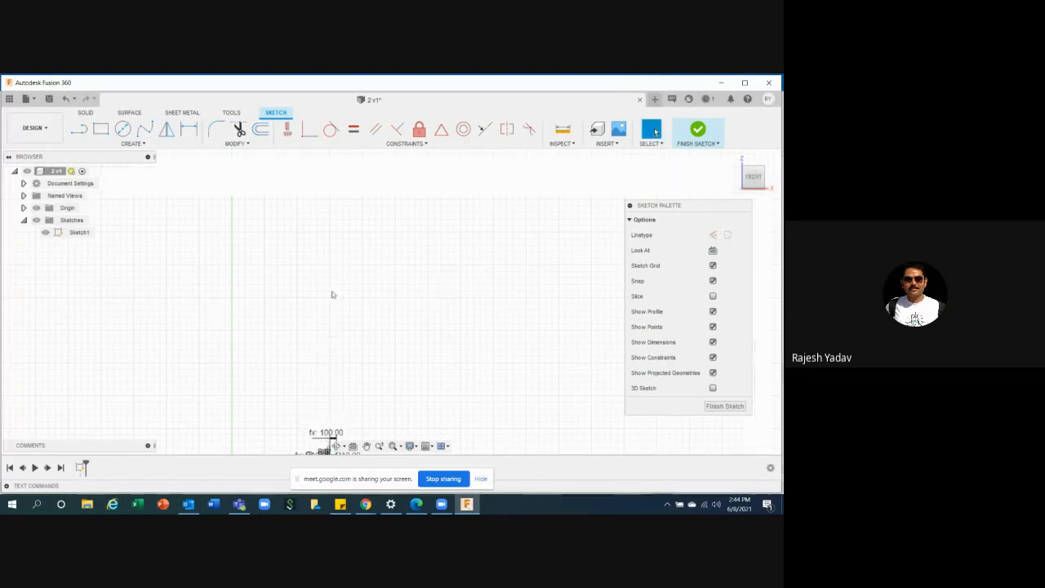
scroll(335, 254, down, 3)
scroll(332, 358, up, 6)
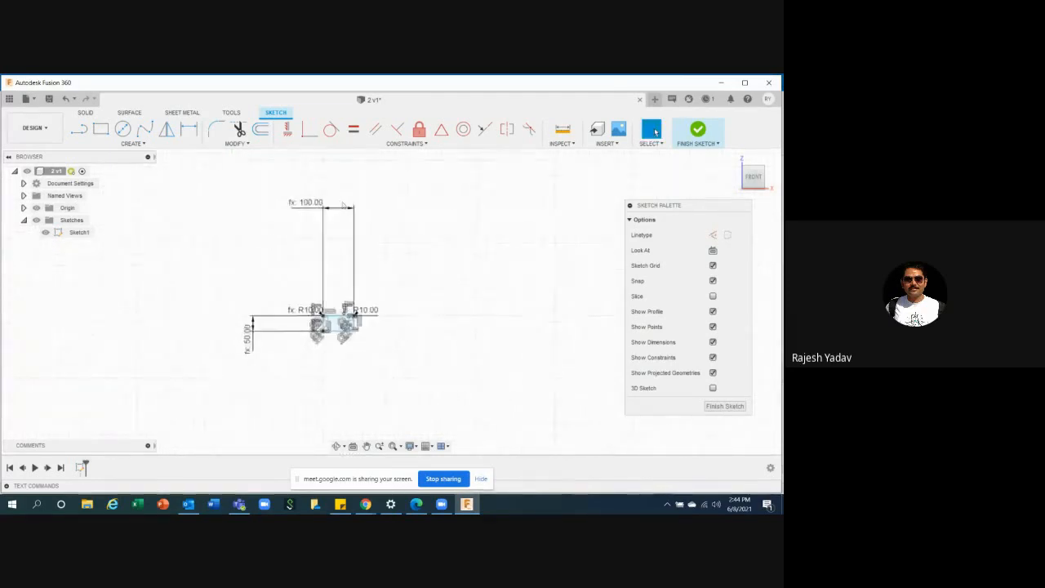
drag(336, 213, 334, 309)
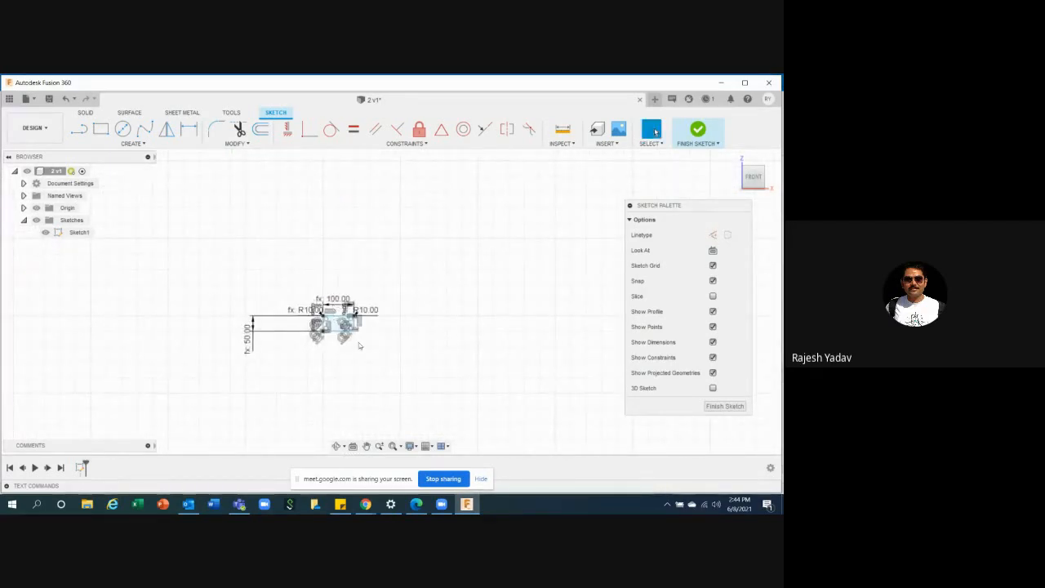
- Place the height dimension closer beside the rectangle's left edge so both size dimensions sit near the profile
scroll(348, 325, up, 3)
drag(104, 337, 250, 336)
scroll(249, 336, up, 3)
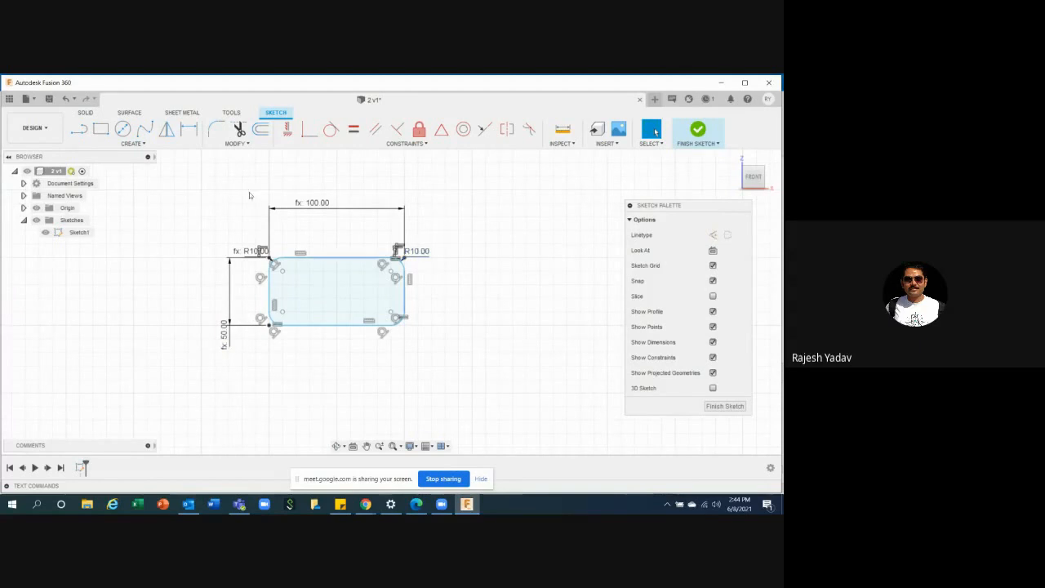
- Set the user parameter Len to 1000 mm to enlarge the rectangle
click(237, 144)
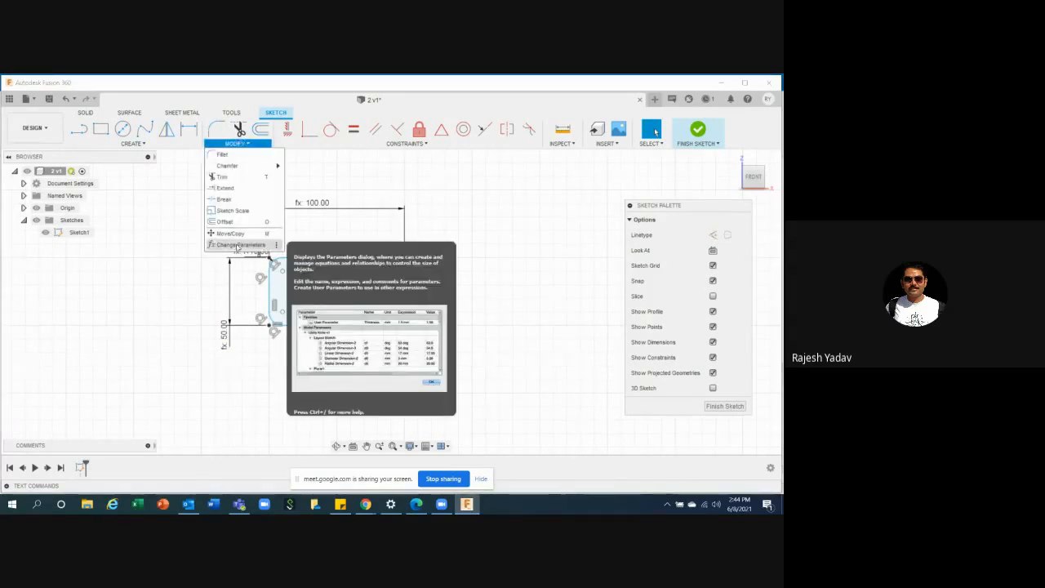
click(238, 245)
click(276, 186)
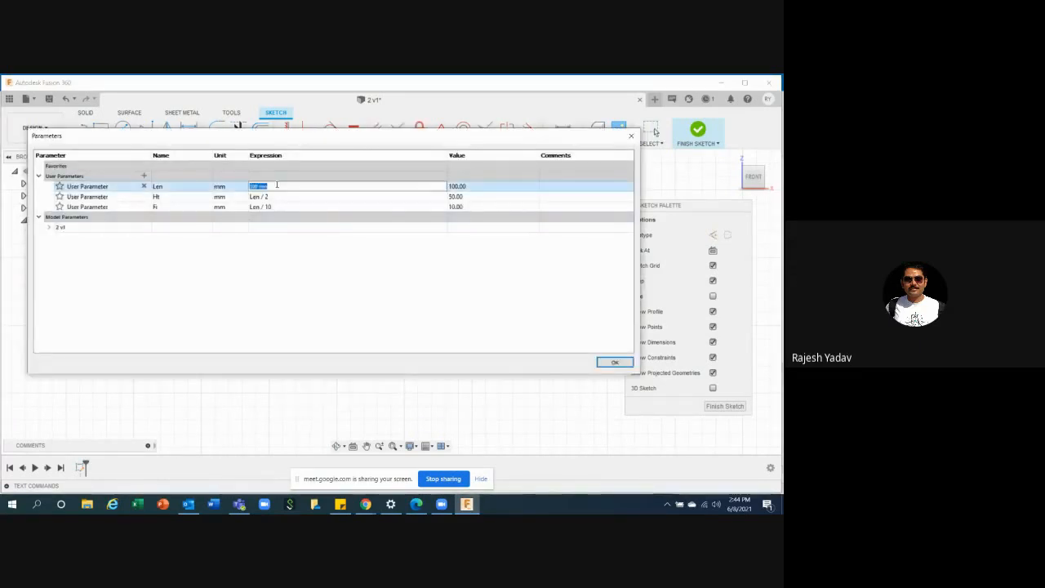
text(10)
key(Return)
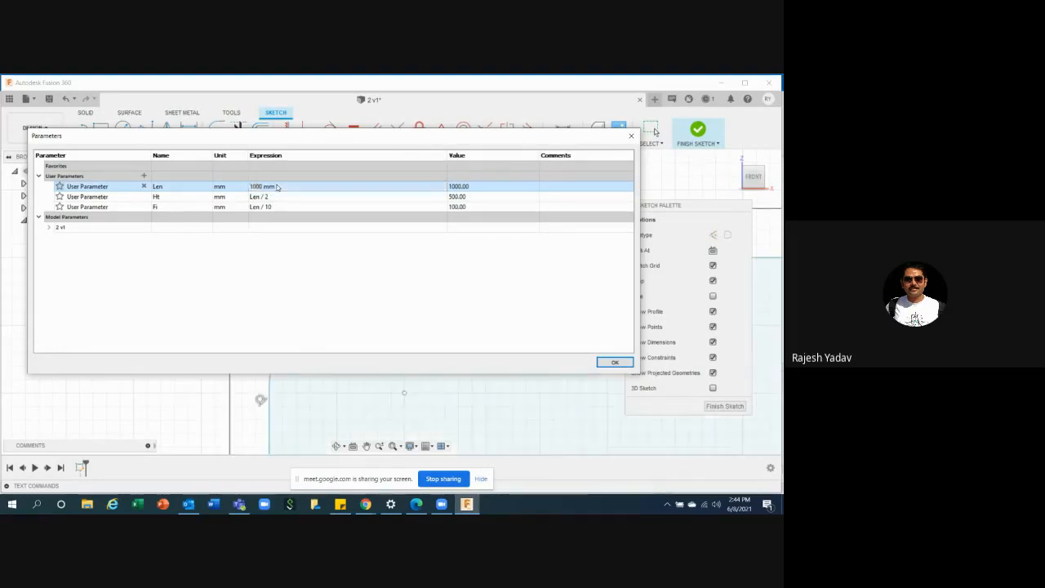
click(615, 362)
scroll(188, 222, down, 3)
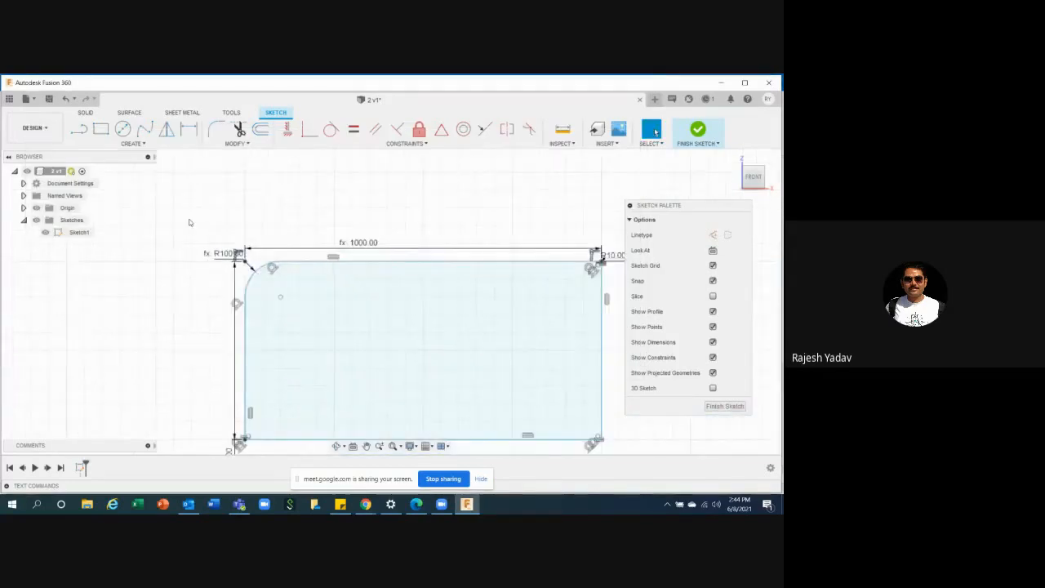
scroll(188, 222, down, 2)
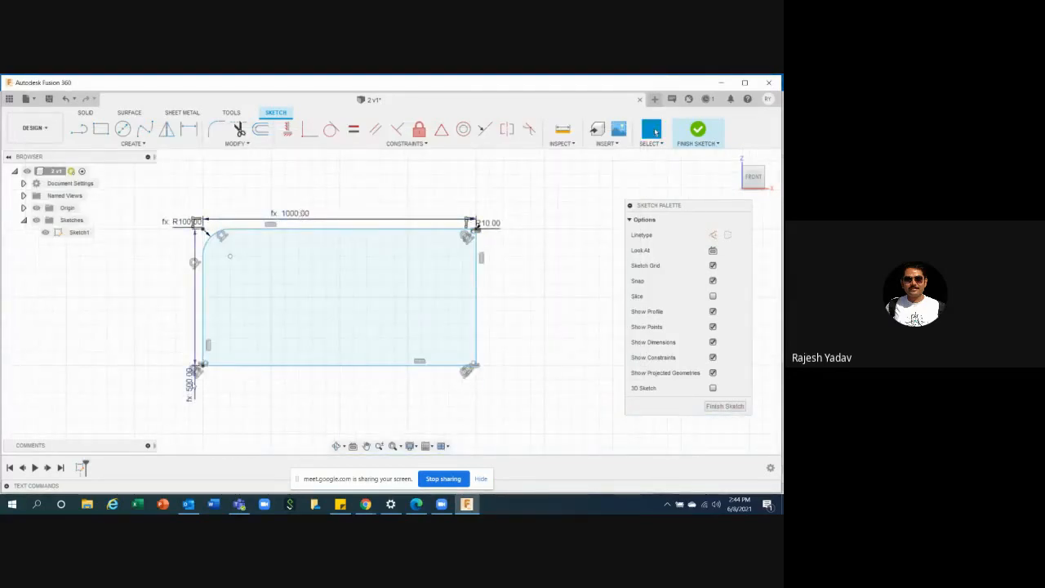
- Move the height and 100 mm radius dimensions clear of the rectangle and delete the 10 mm radius dimension at its upper-right corner
drag(191, 383, 112, 326)
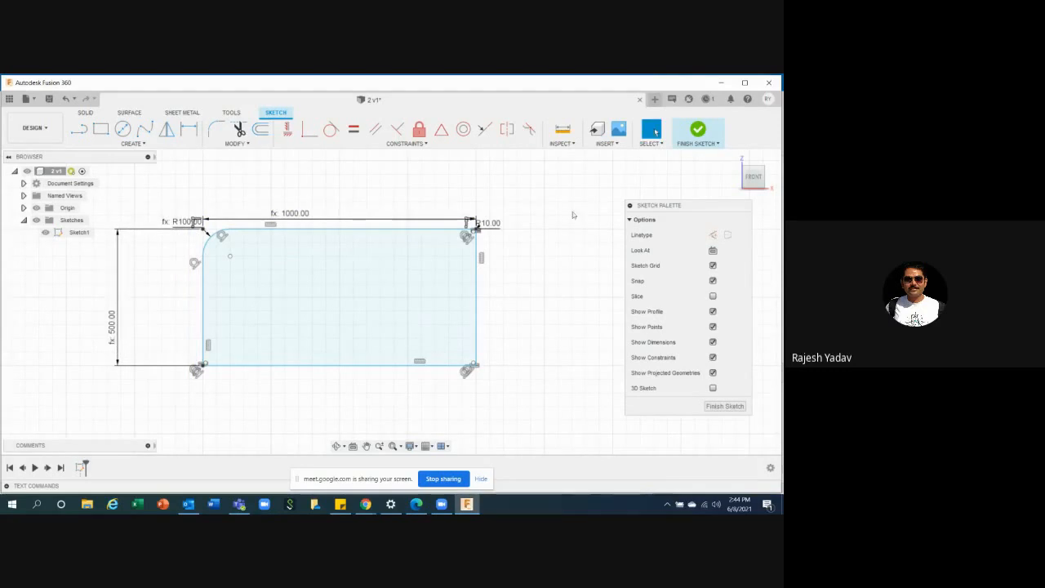
drag(487, 225, 530, 239)
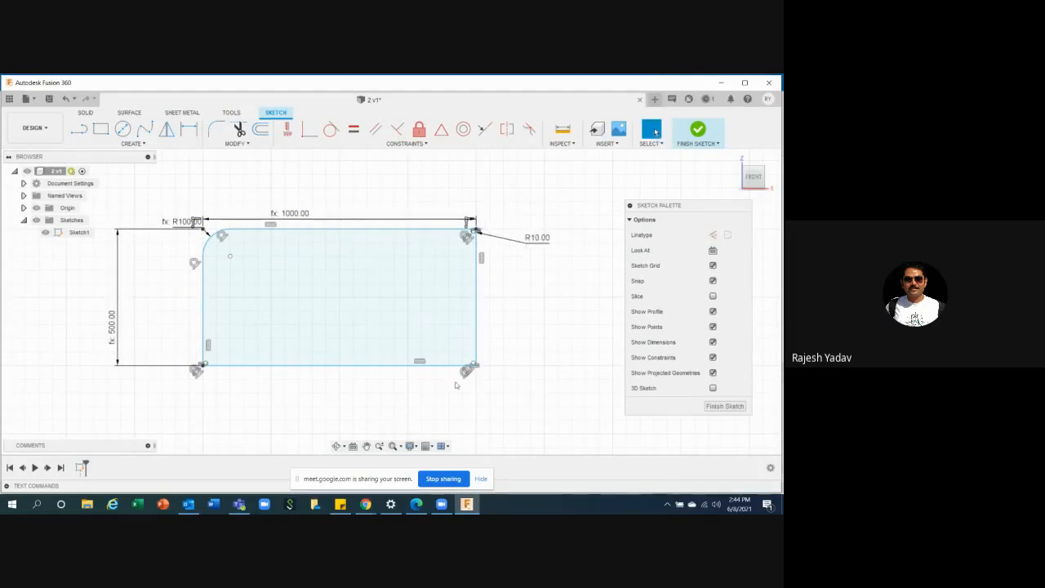
drag(170, 225, 150, 194)
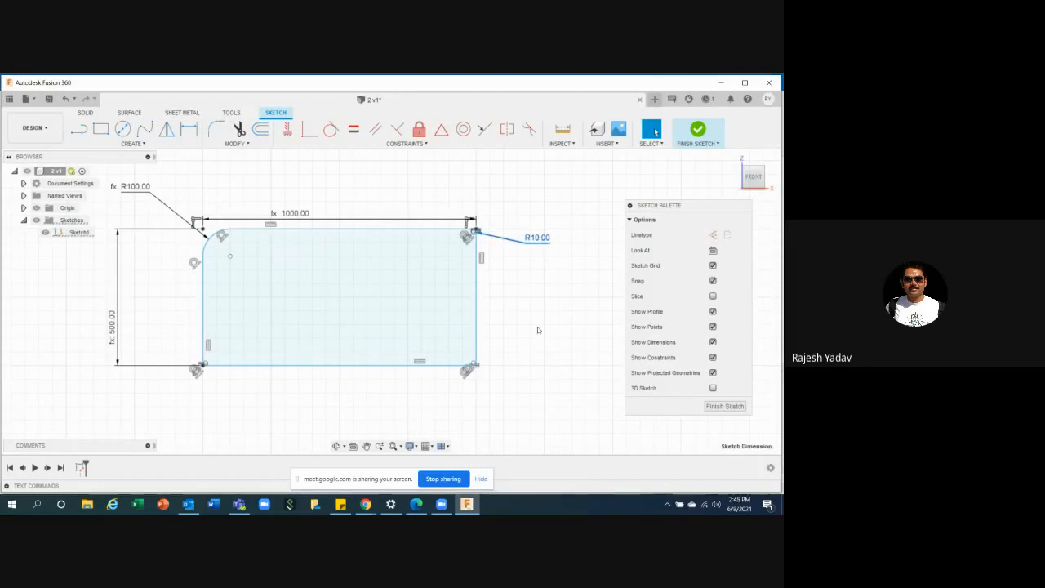
key(Escape)
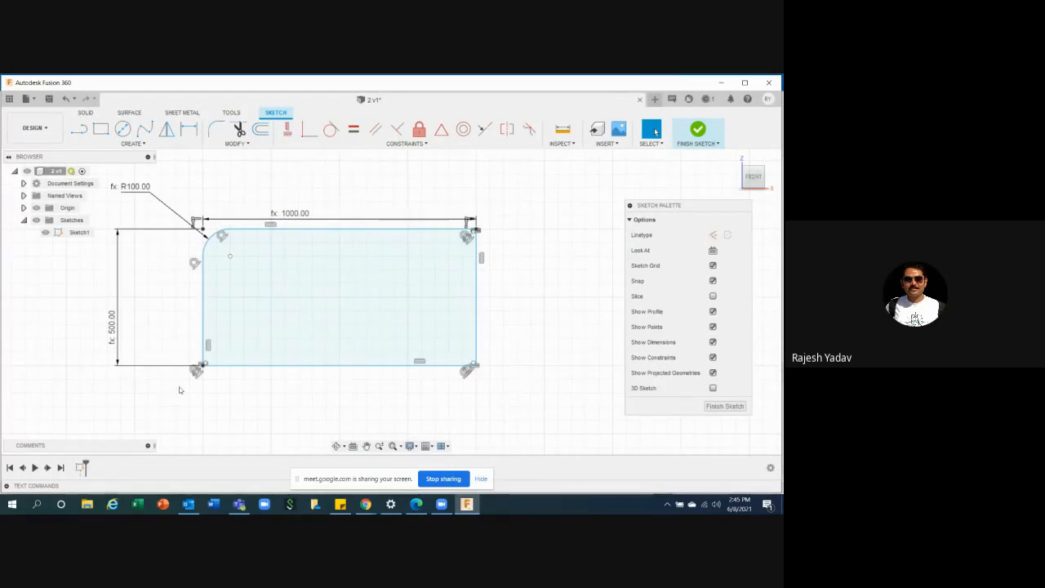
- Examine the resized rectangle with its parameter-driven length, height and corner radius dimensions
scroll(177, 384, down, 2)
scroll(160, 252, up, 3)
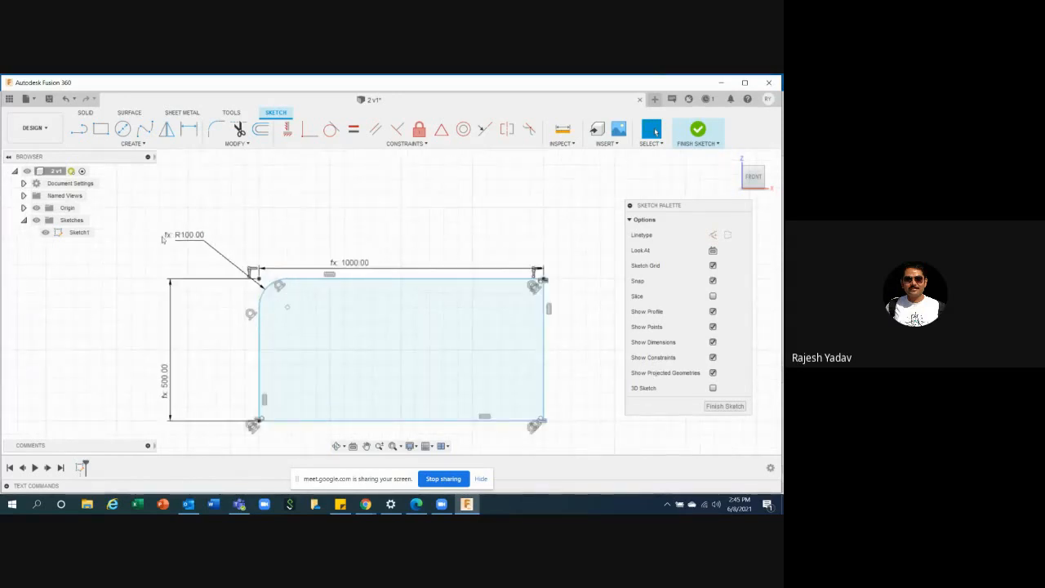
click(176, 236)
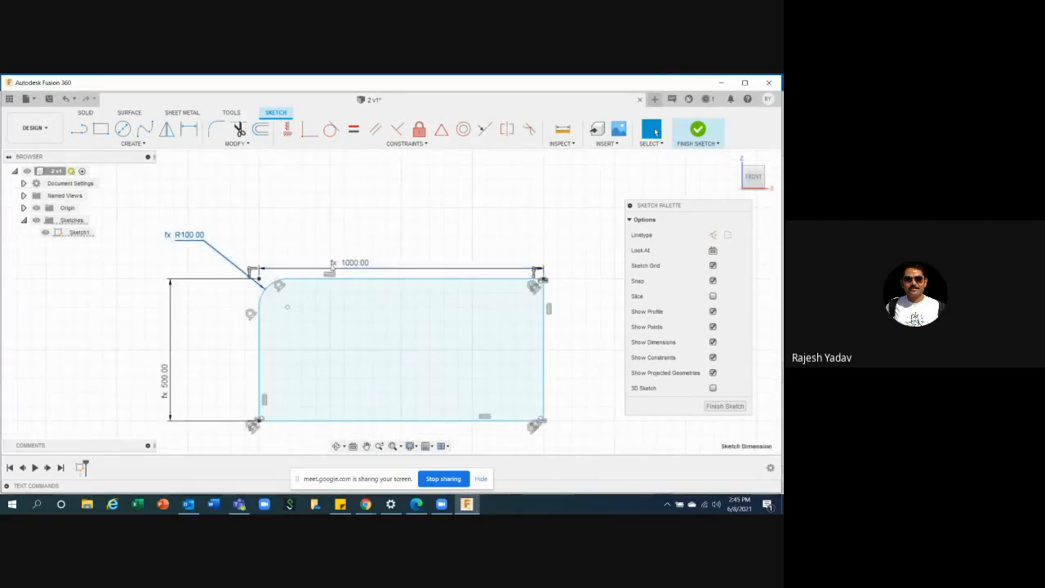
click(113, 325)
scroll(113, 325, down, 3)
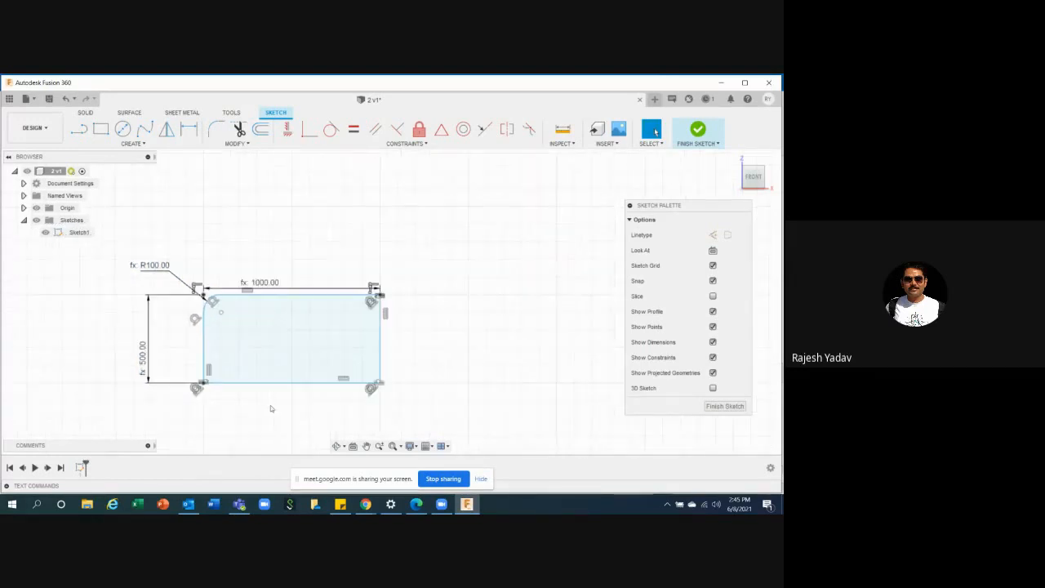
scroll(263, 411, up, 2)
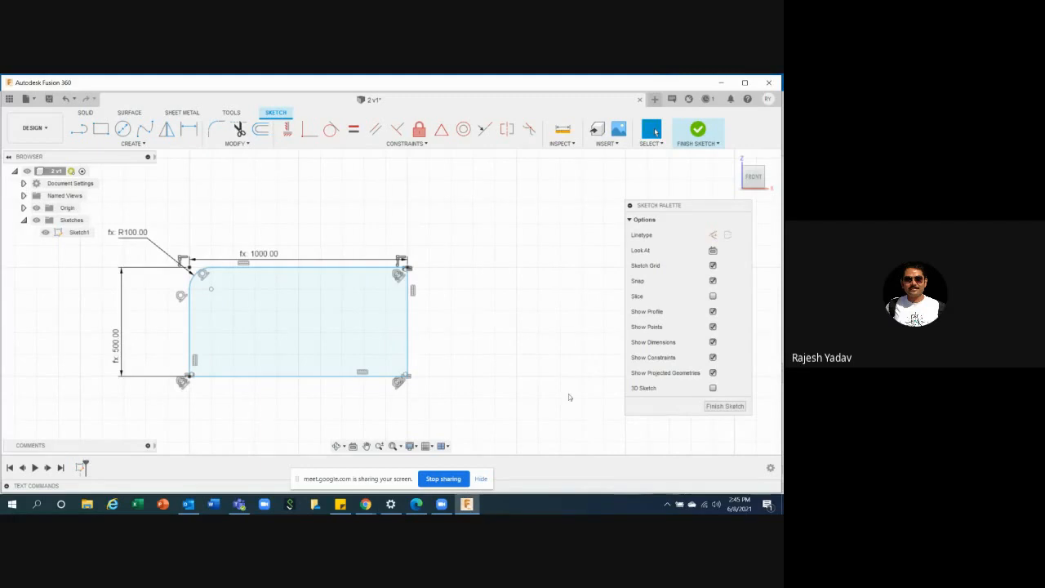
scroll(481, 324, down, 4)
scroll(343, 364, up, 2)
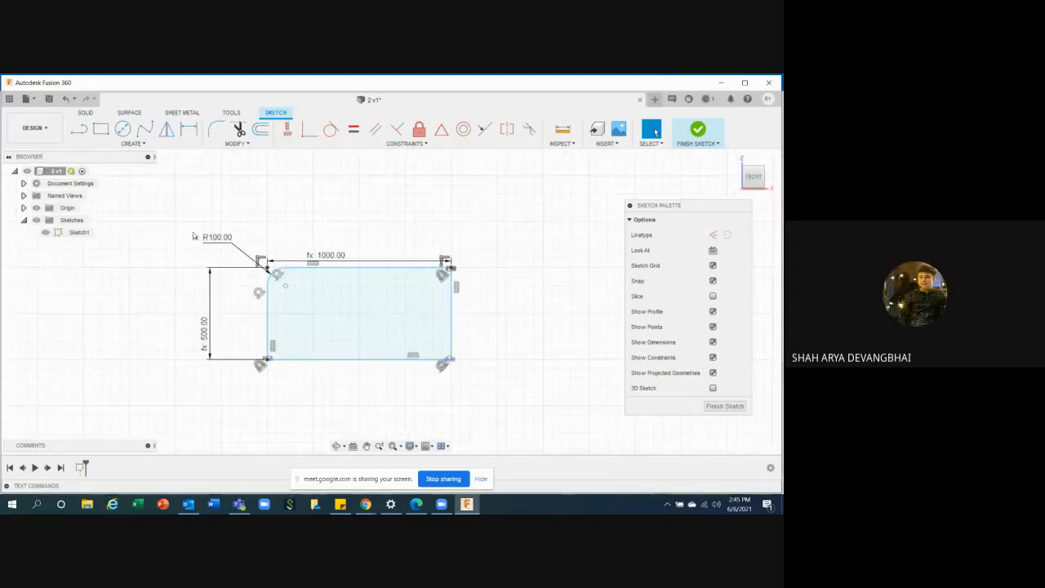
- Delete the entire rectangle with its fillets and dimensions from the sketch
mouse_move(172, 207)
mouse_down()
mouse_move(315, 318)
mouse_move(499, 419)
mouse_up()
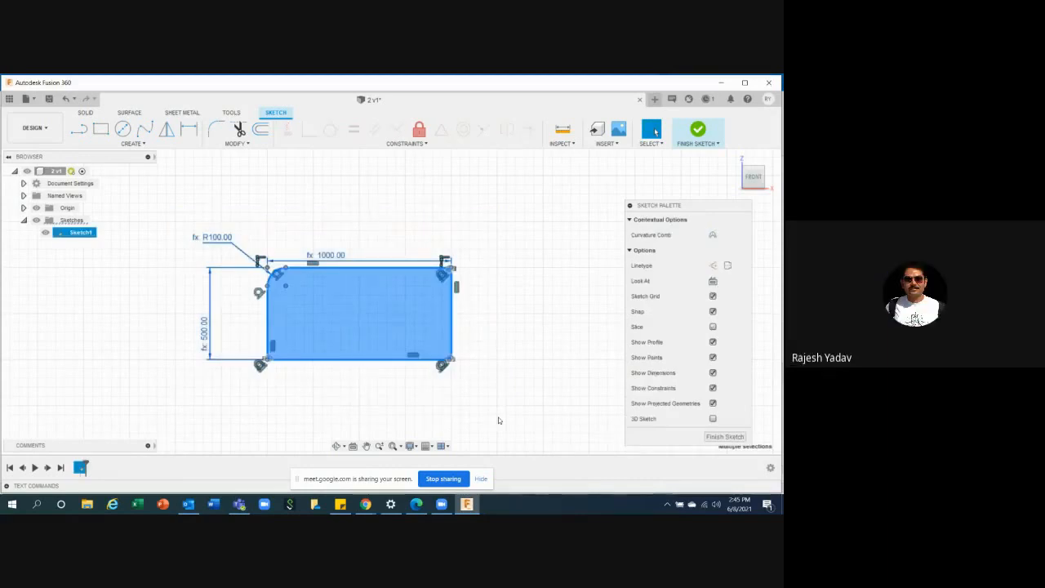
key(Delete)
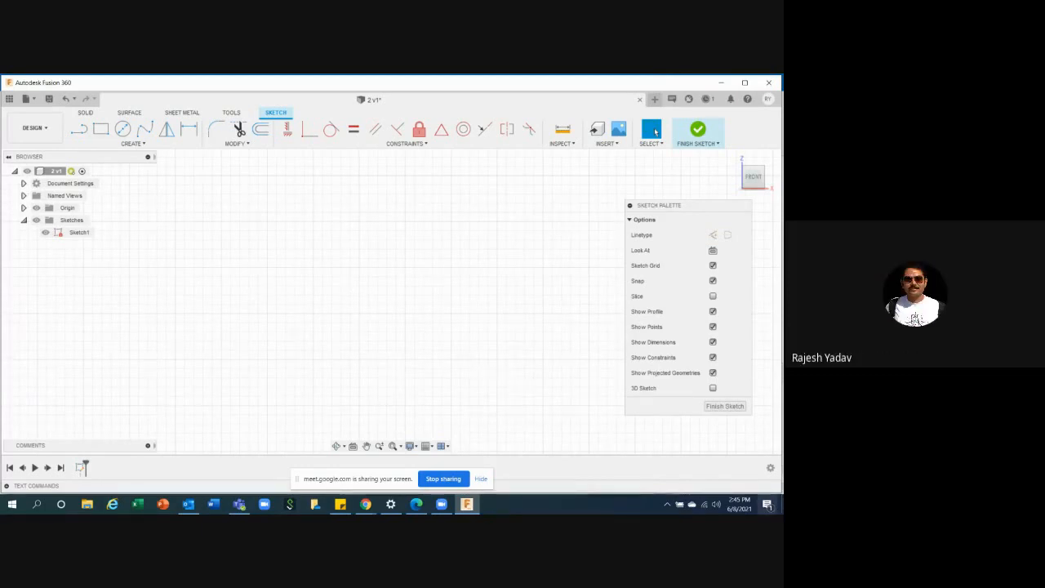
- Dismiss the Google Chrome presenting notification and stop sharing the screen in Google Meet
click(777, 506)
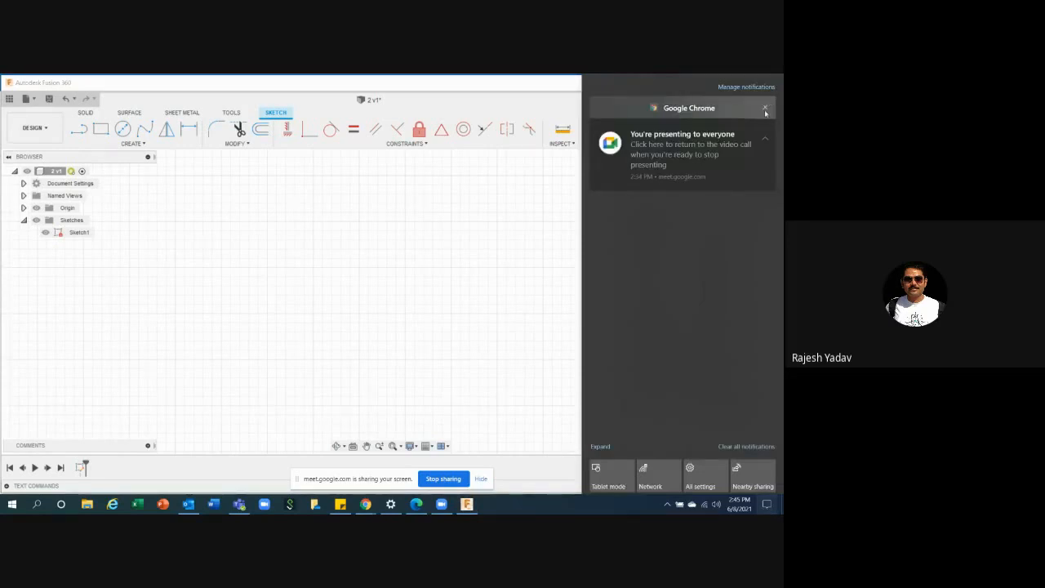
click(765, 108)
click(431, 281)
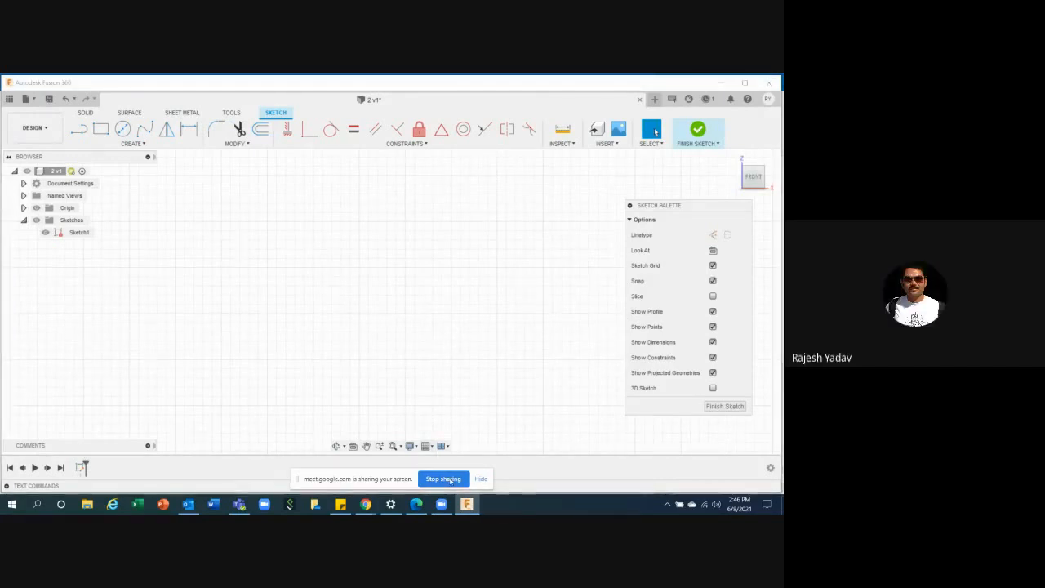
click(450, 479)
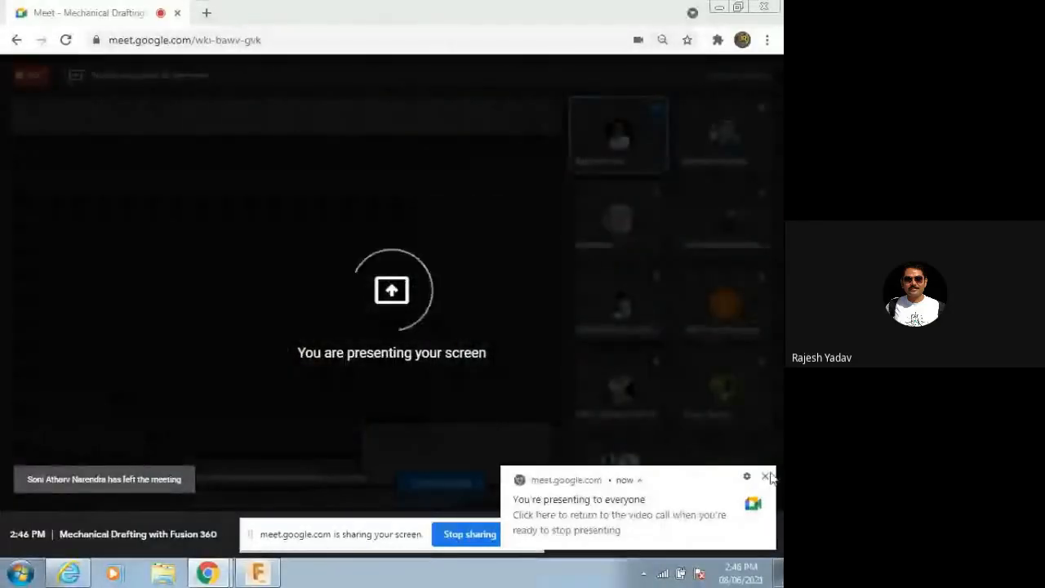
- Dismiss the Google Meet presenting notification and switch to Fusion 360 with the stepped profile sketch
click(765, 476)
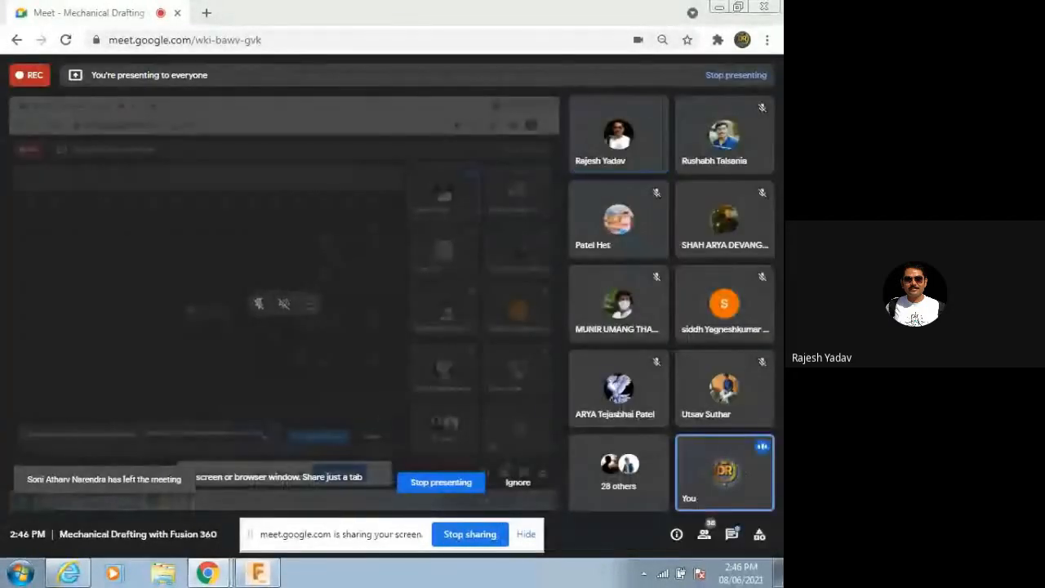
click(259, 574)
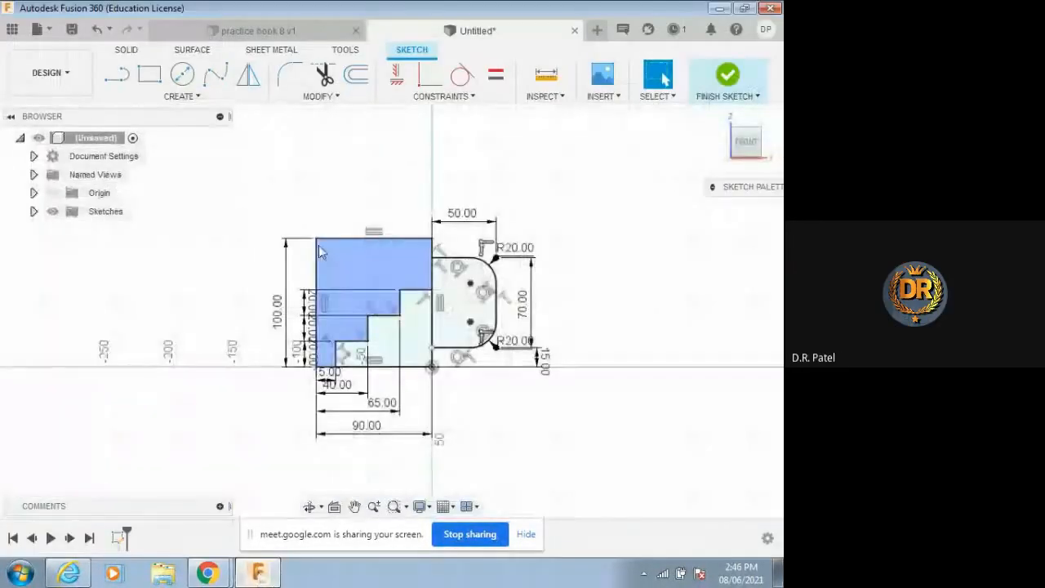
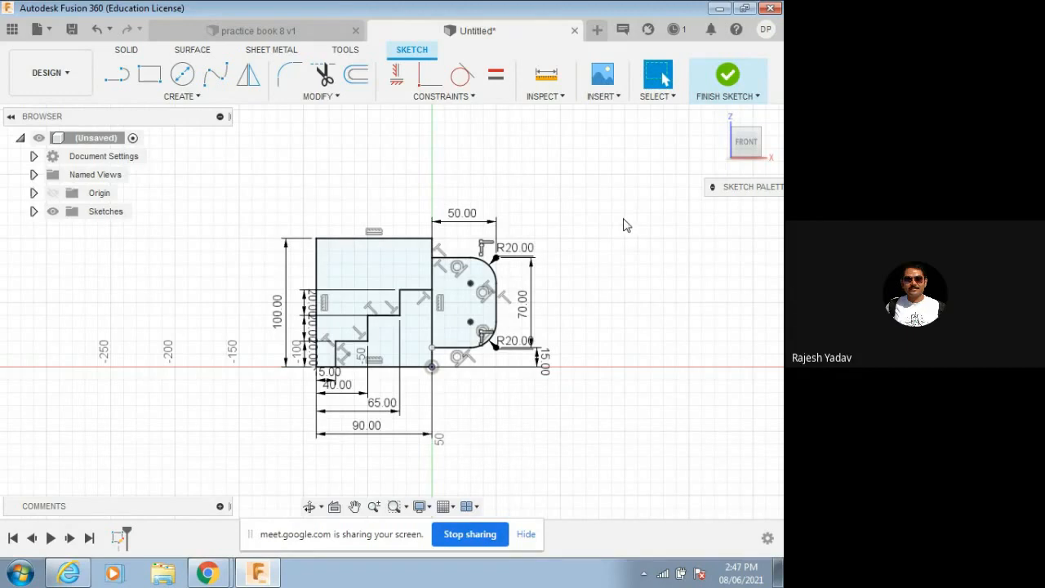
- Draw a 45 mm radius center-point arc as a semicircle above the profile's 90 mm upper edge, centered on the edge's midpoint
click(211, 94)
mouse_move(190, 173)
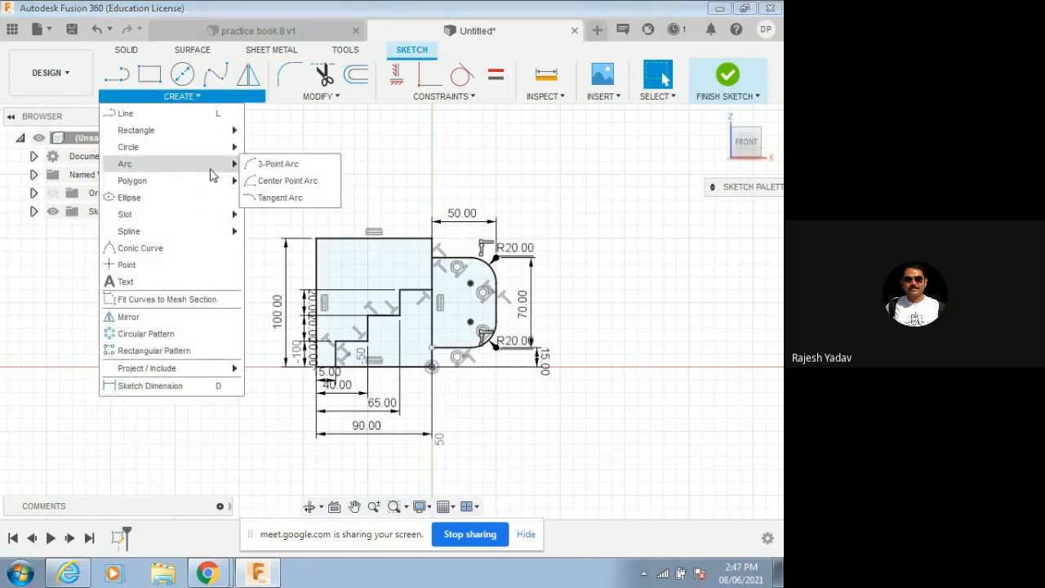
click(282, 181)
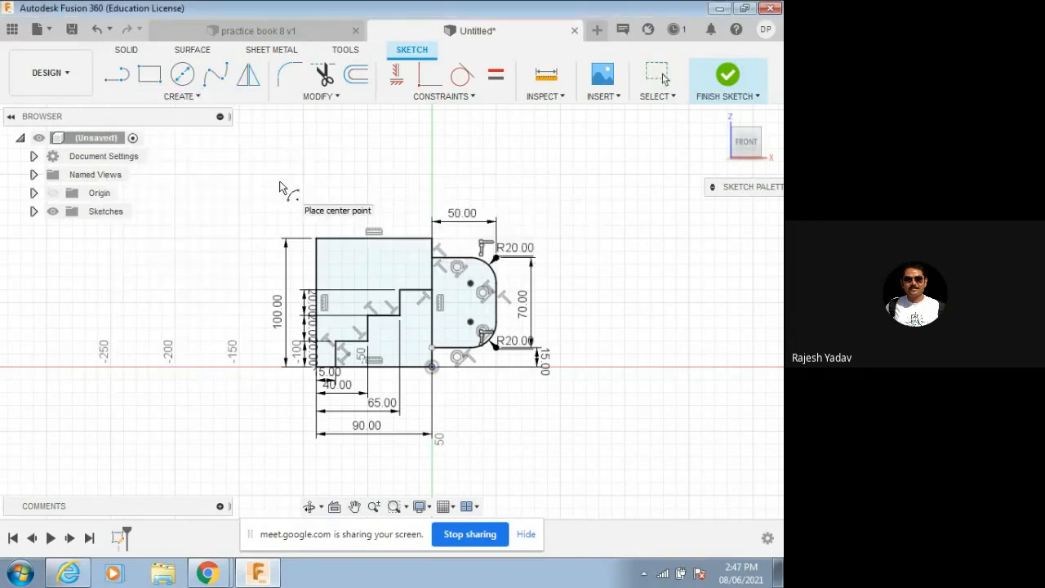
click(373, 239)
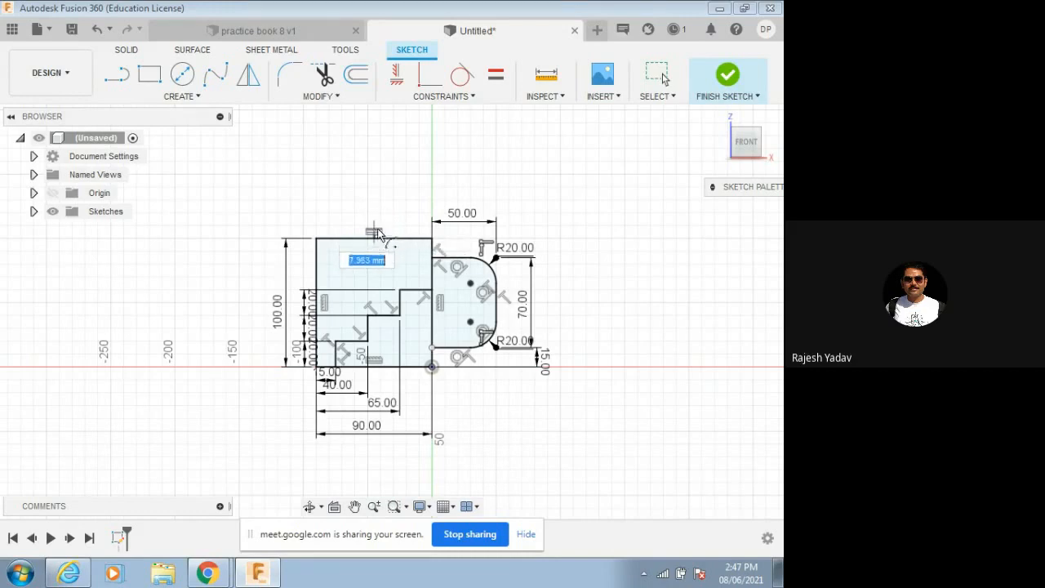
click(316, 240)
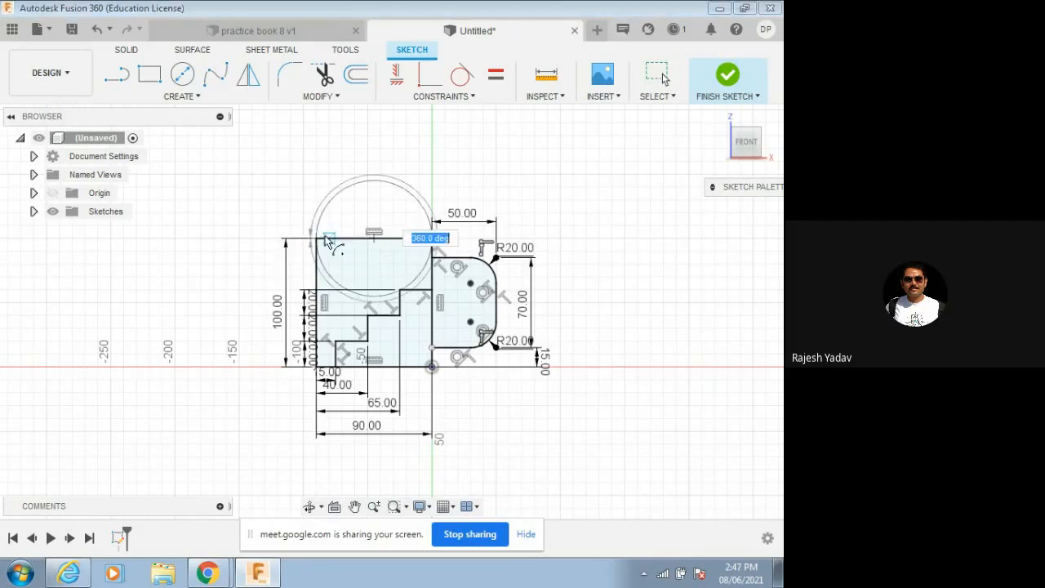
click(428, 234)
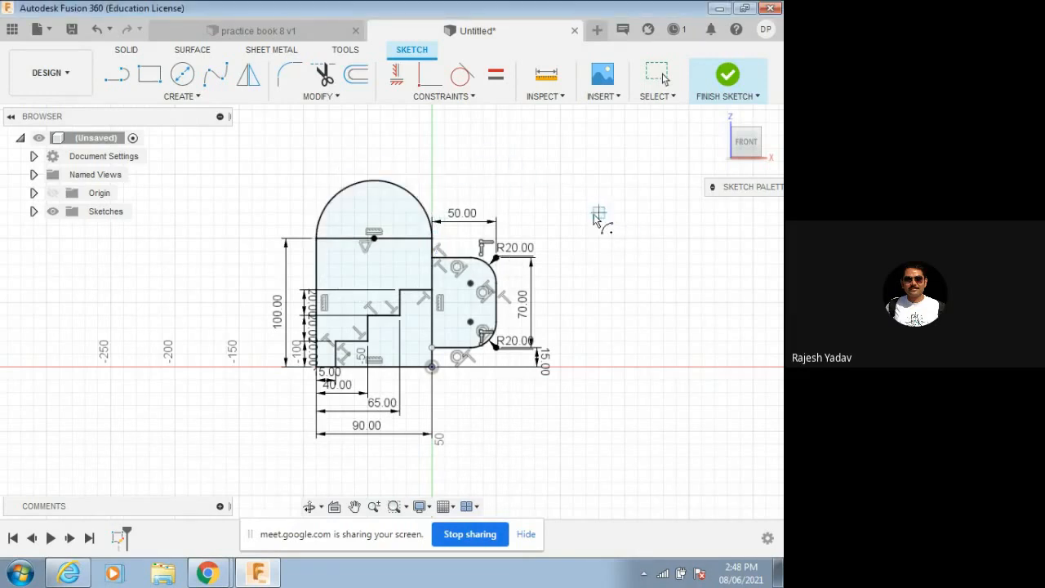
- Add a driven radius dimension to the semicircular arc, placed above its upper-right side
key(d)
click(423, 206)
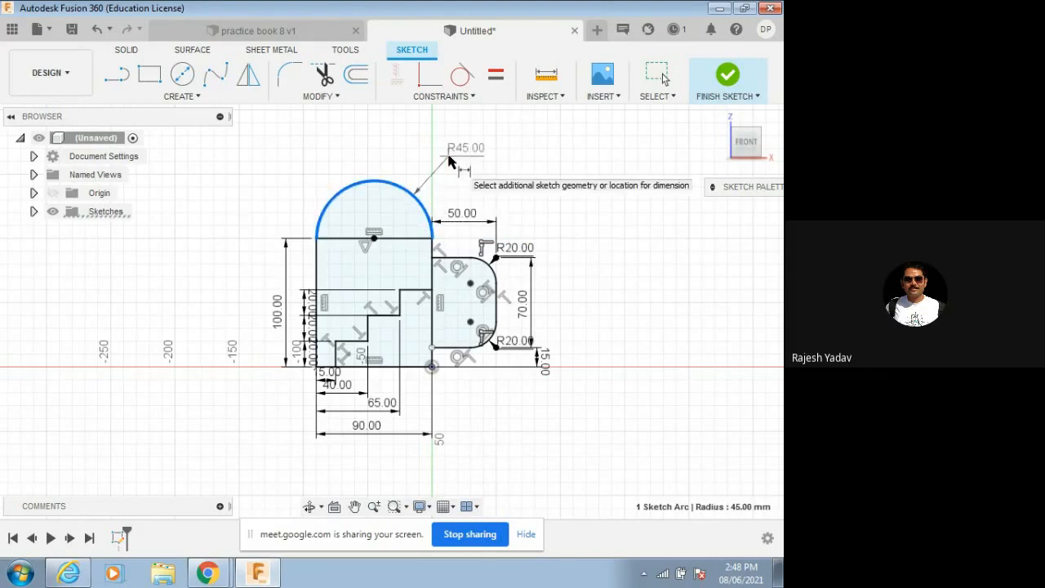
click(449, 160)
click(490, 303)
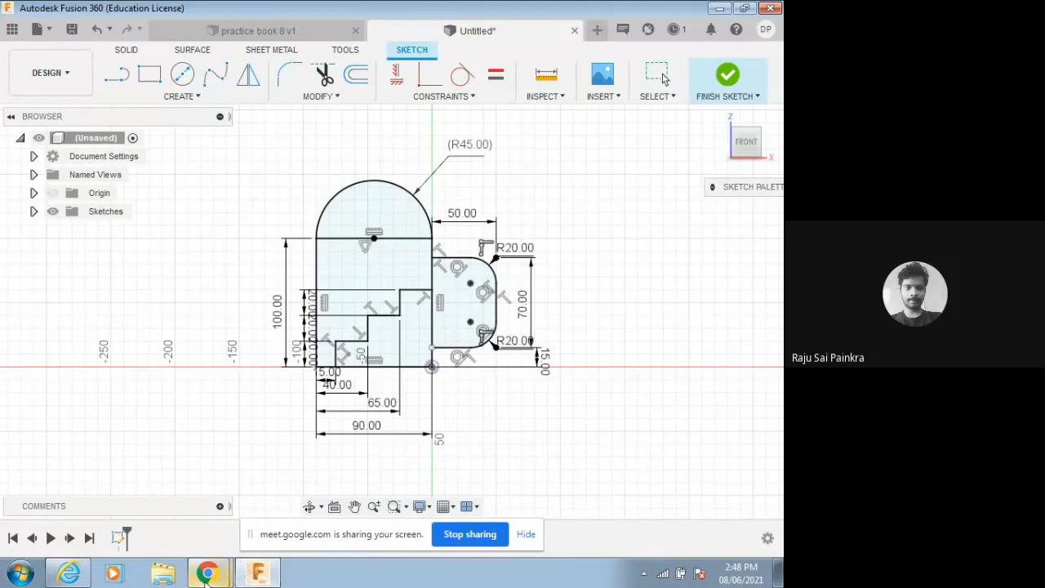
mouse_move(209, 576)
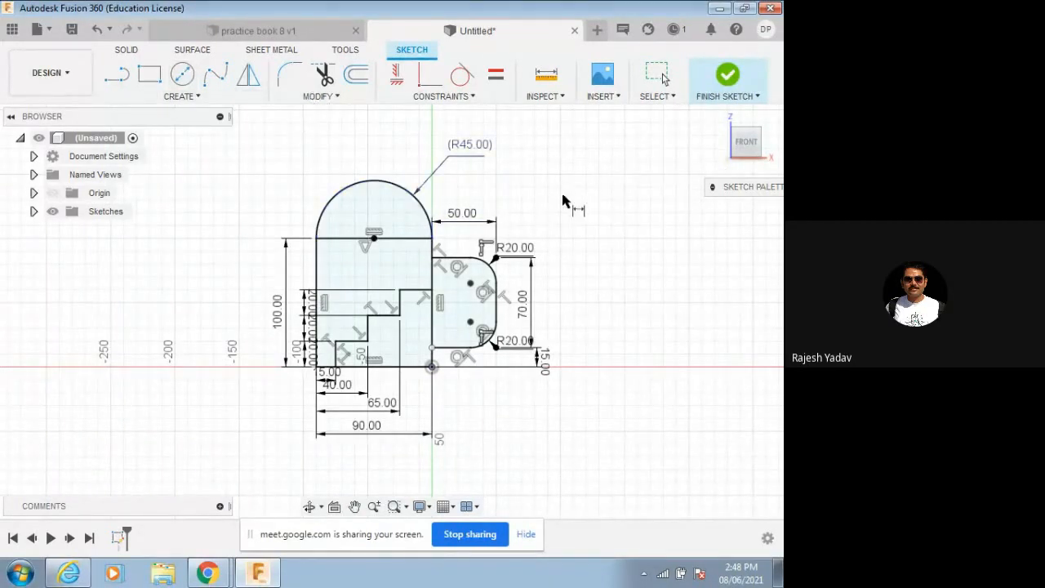
click(210, 98)
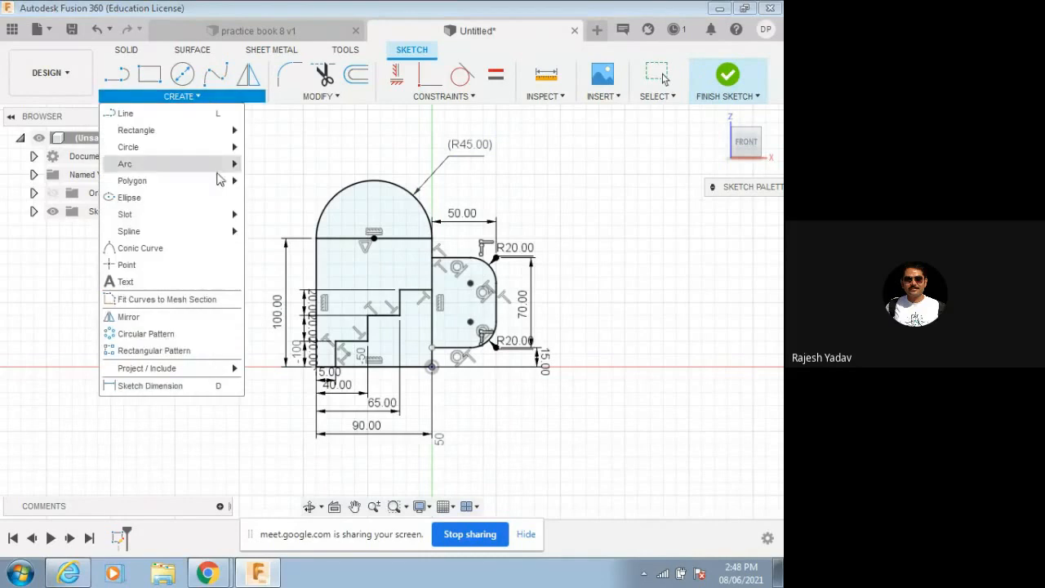
mouse_move(230, 165)
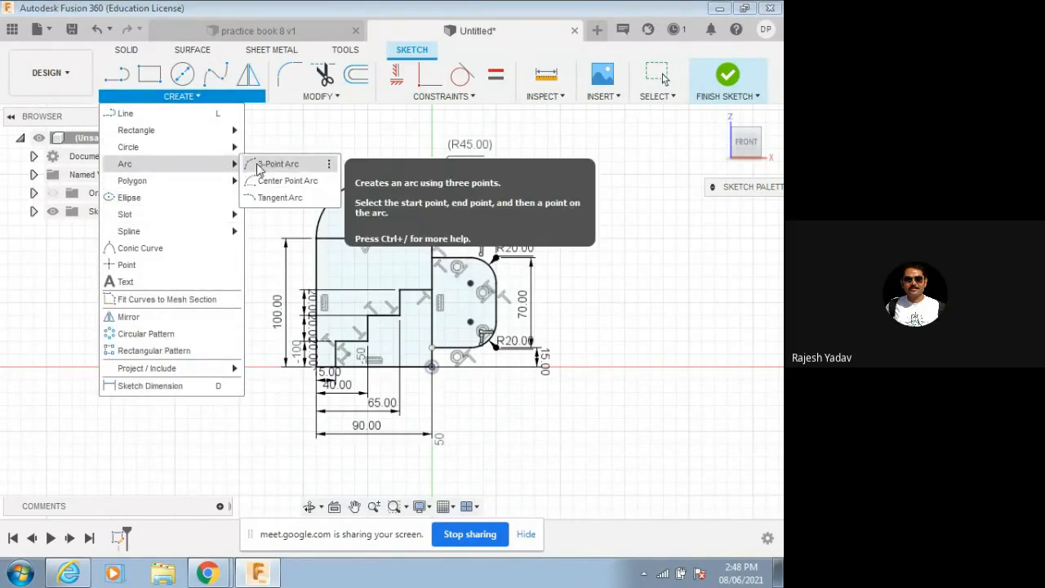
click(259, 166)
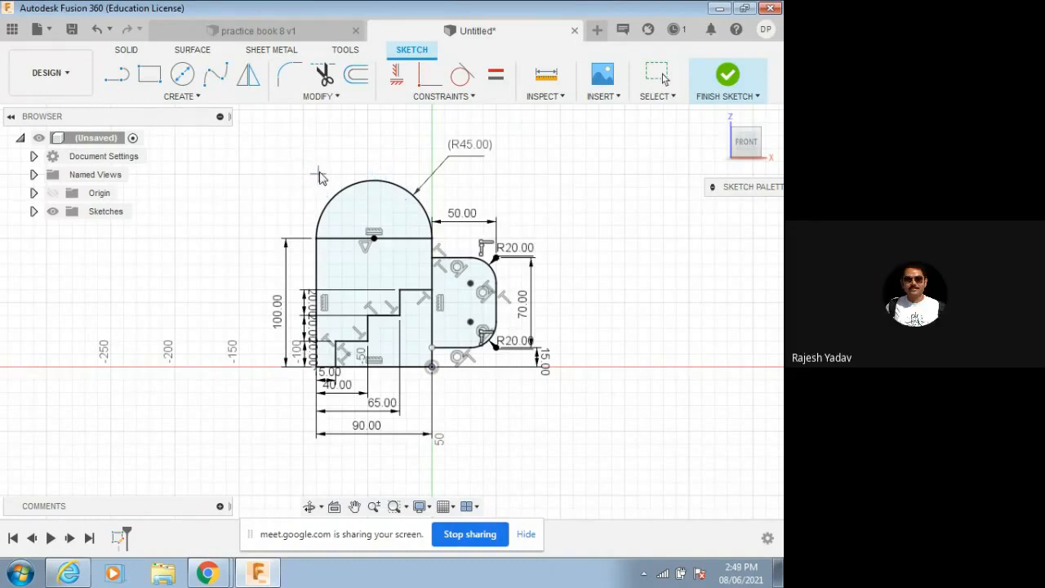
key(Escape)
- Undo the semicircular arc and its radius dimension
key(ctrl+z)
key(ctrl+z)
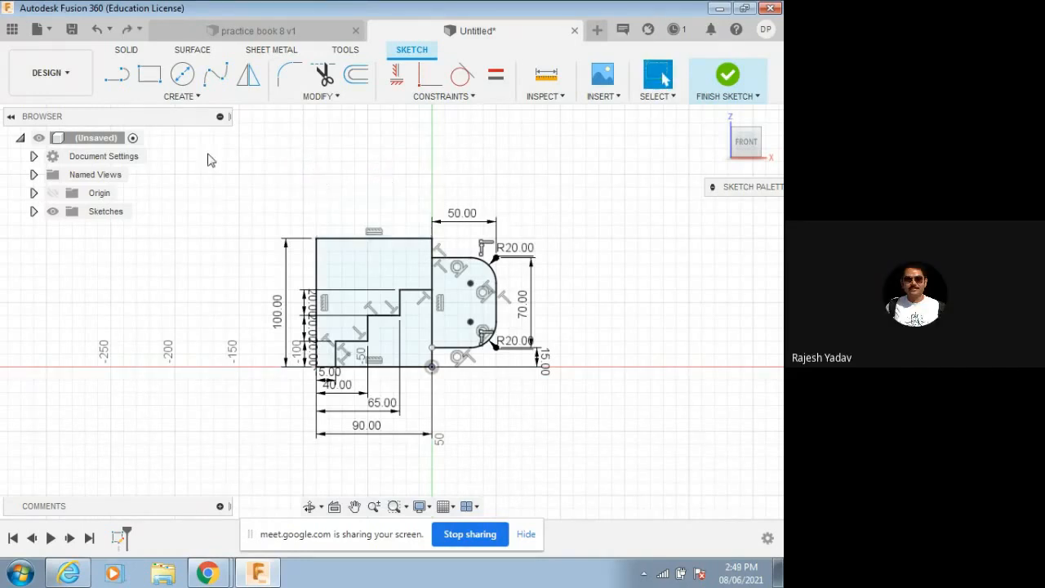
- Draw a 3-point arc of about 45 mm radius above the profile, spanning both endpoints of its 90 mm upper edge
click(167, 96)
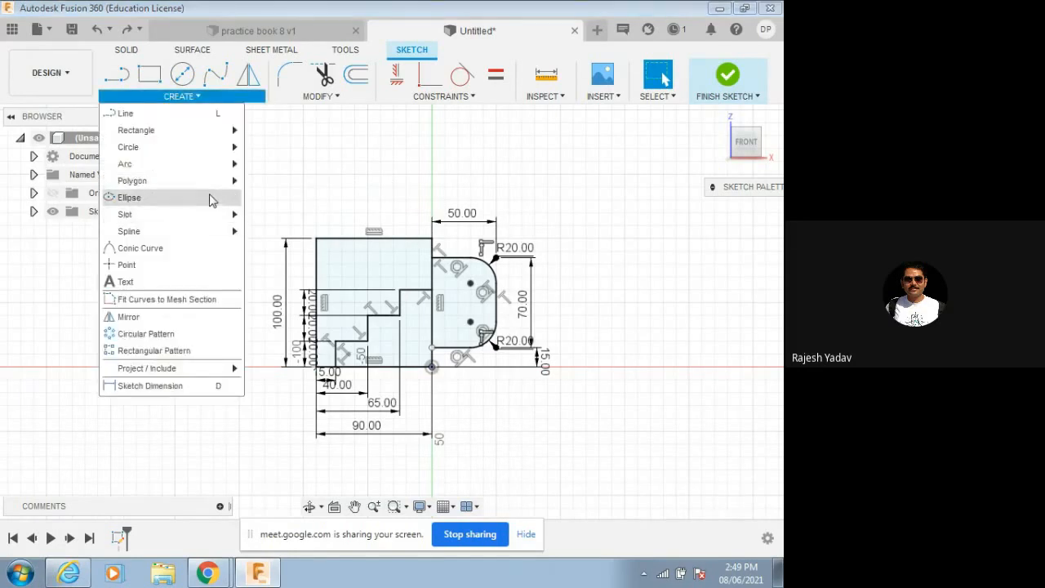
mouse_move(219, 166)
click(288, 168)
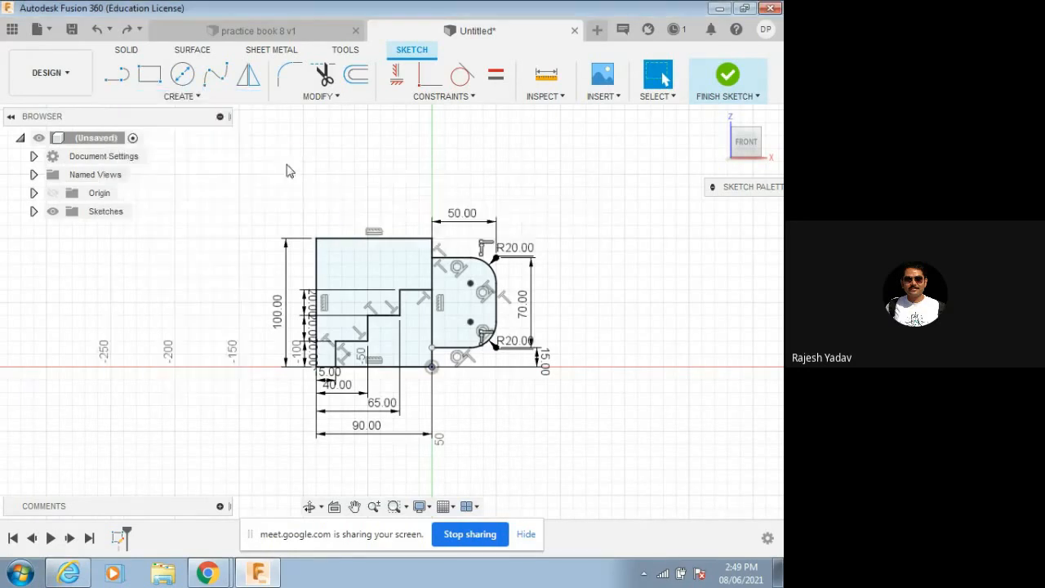
click(319, 240)
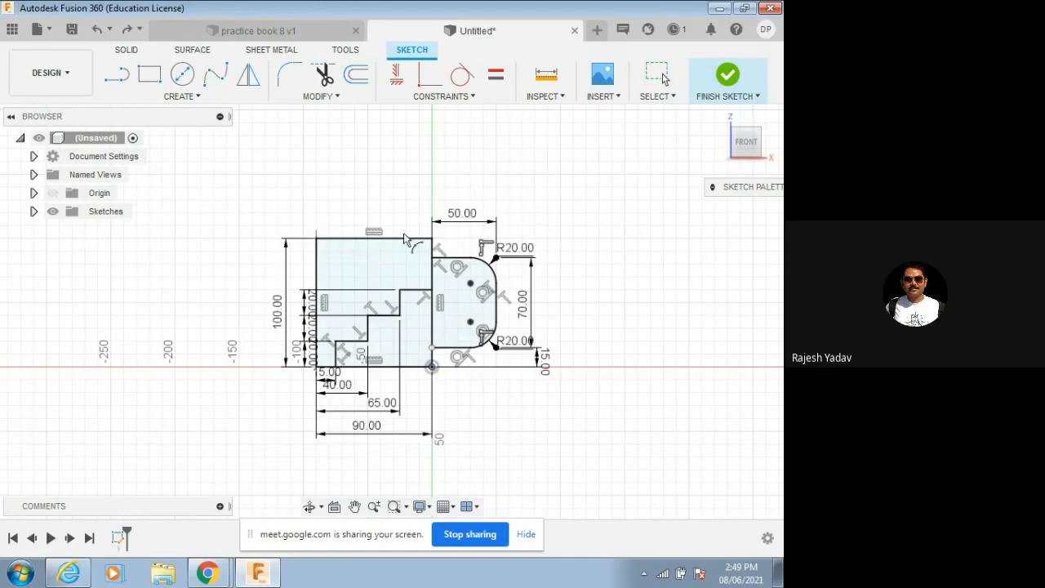
click(428, 239)
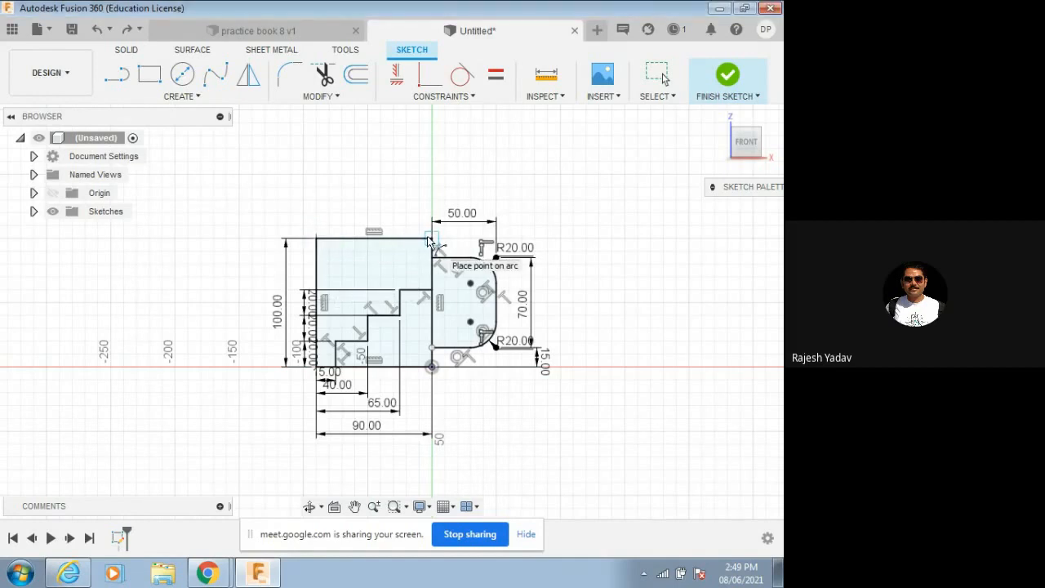
click(410, 196)
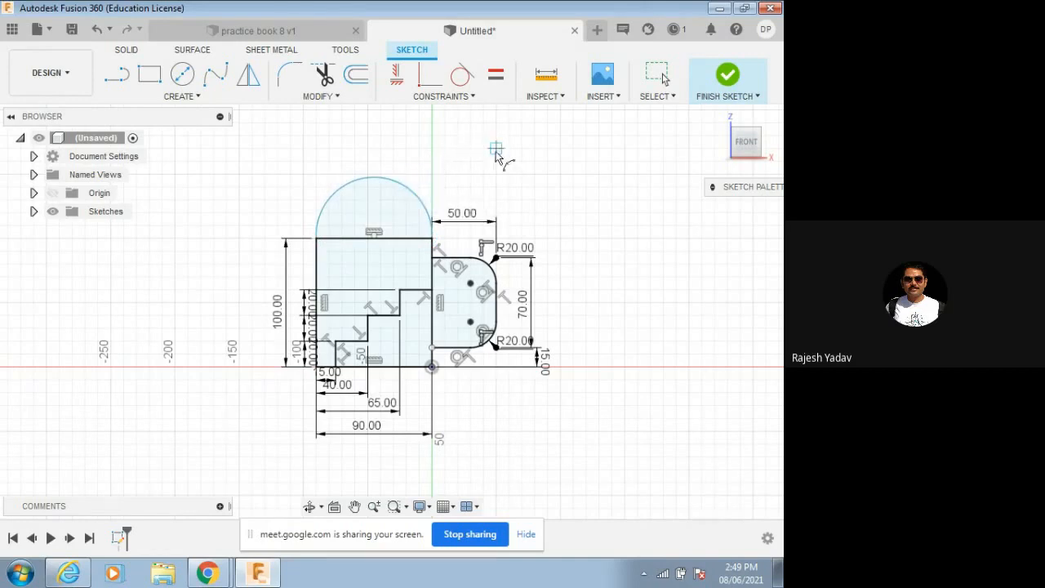
- Add a radius dimension to the arc above the upper edge and set it to 50 mm
click(408, 189)
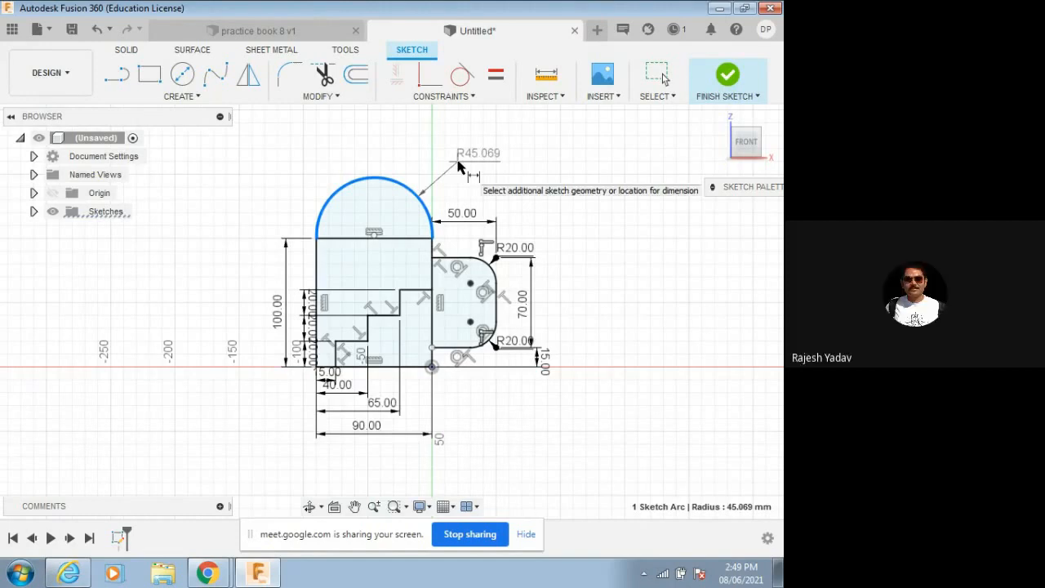
click(462, 165)
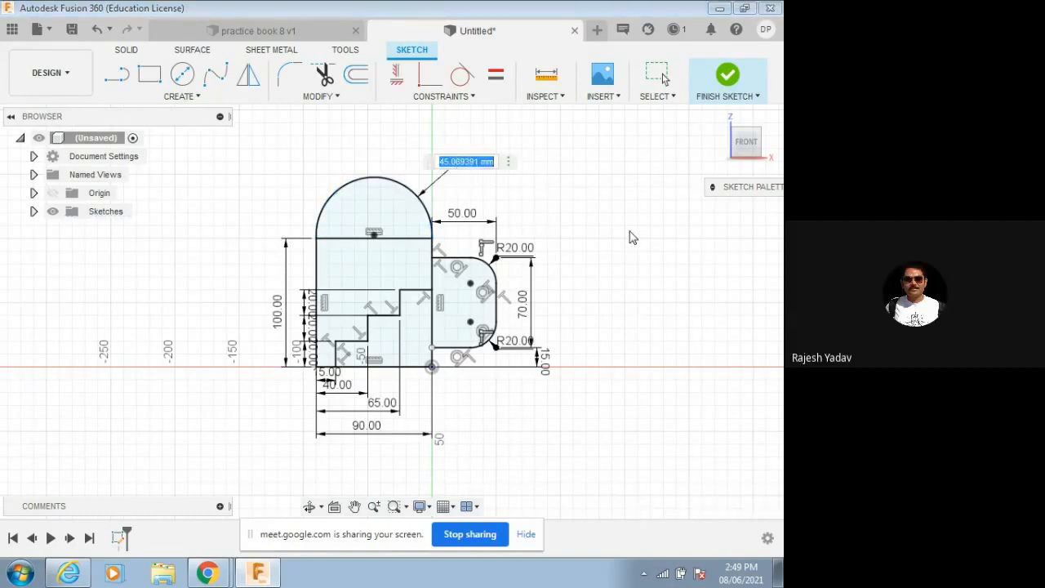
text(50)
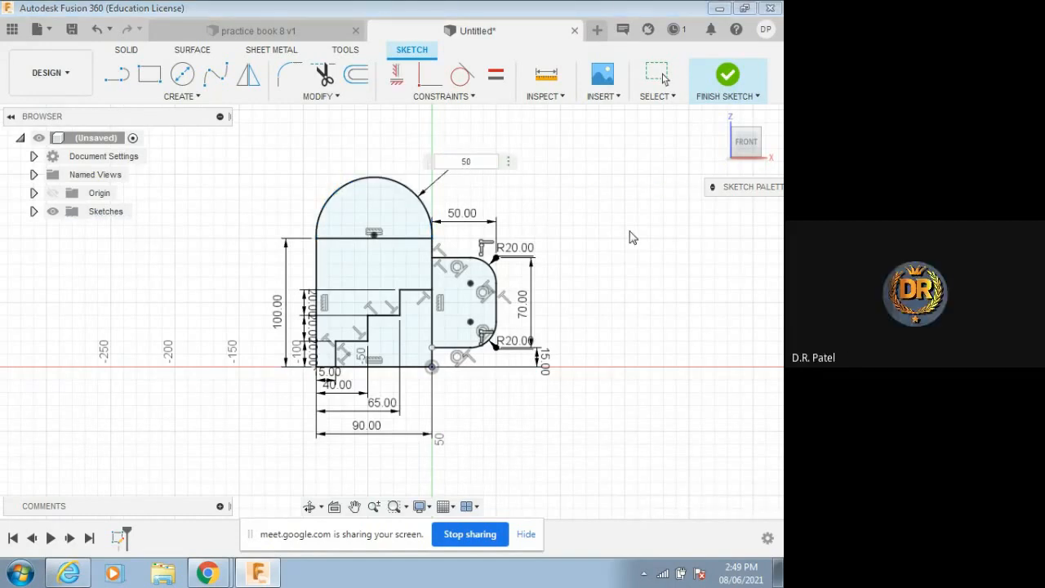
key(Return)
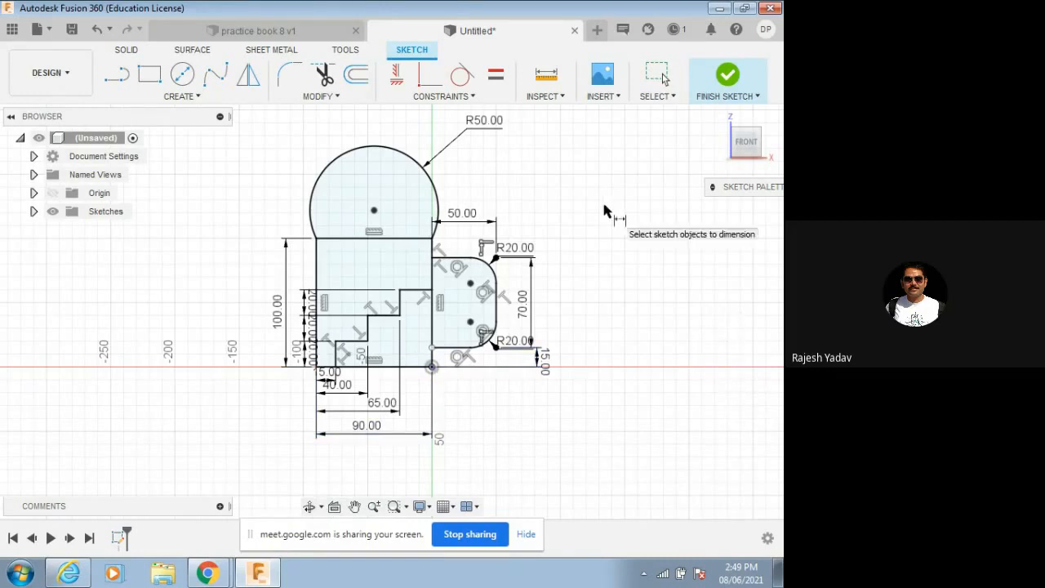
- Leave the dimension command and undo the arc's 50 mm radius value and its radius dimension
key(Escape)
key(ctrl+z)
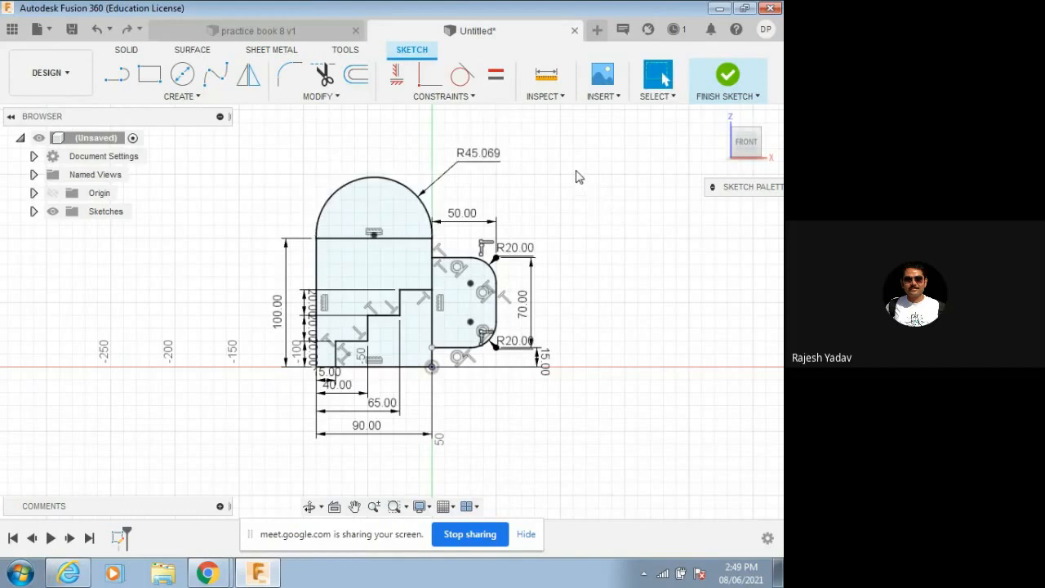
key(ctrl+z)
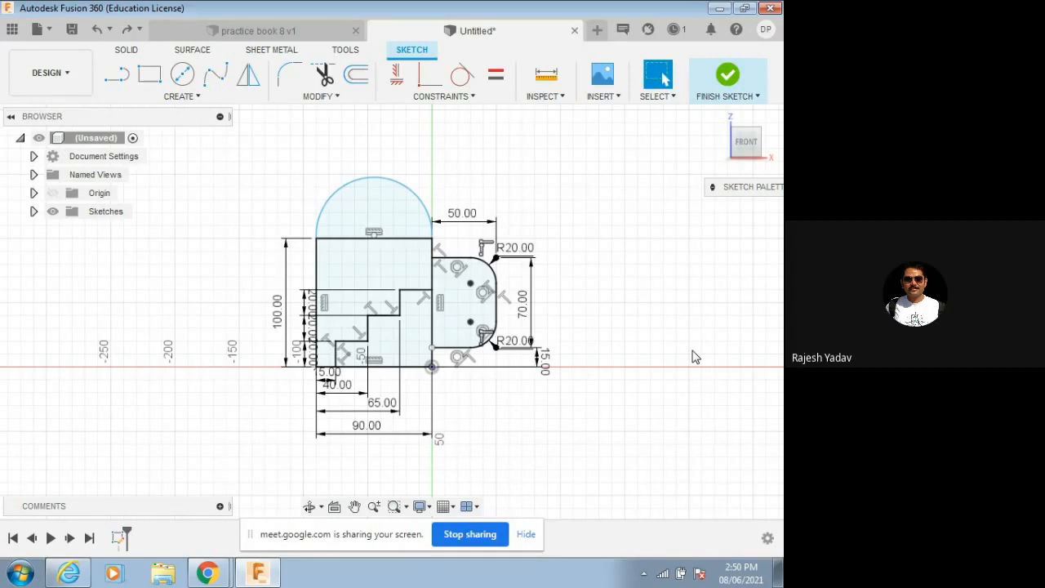
- Switch to the Google Meet call in Chrome, open the in-call messages and stop sharing the screen
mouse_move(207, 576)
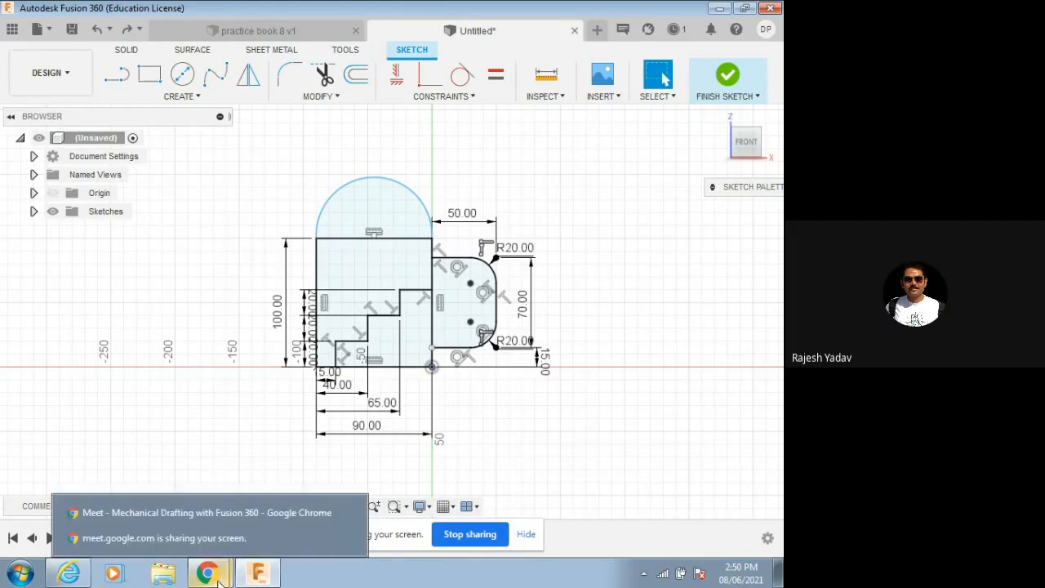
click(226, 514)
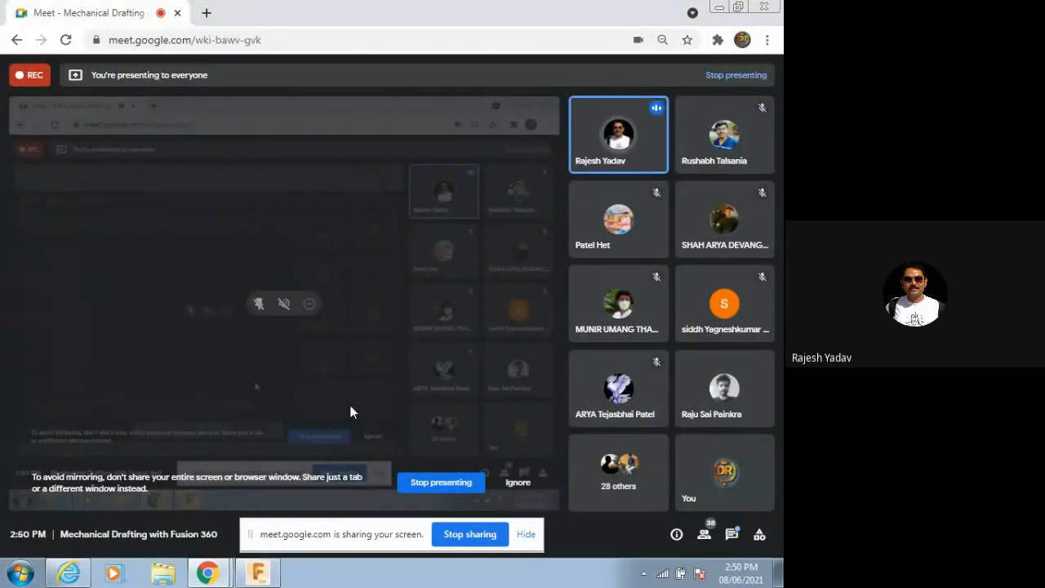
click(733, 537)
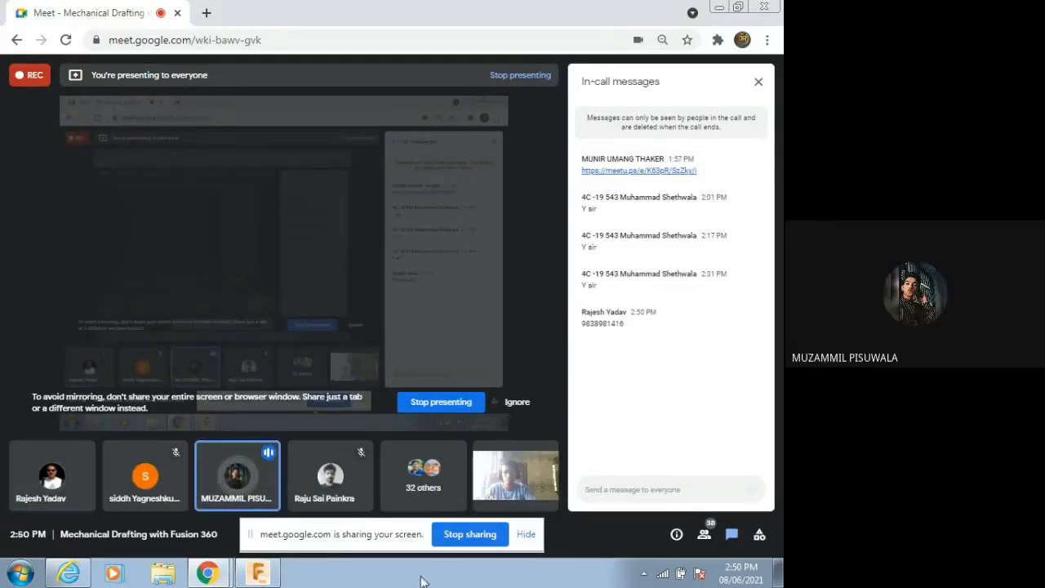
click(488, 534)
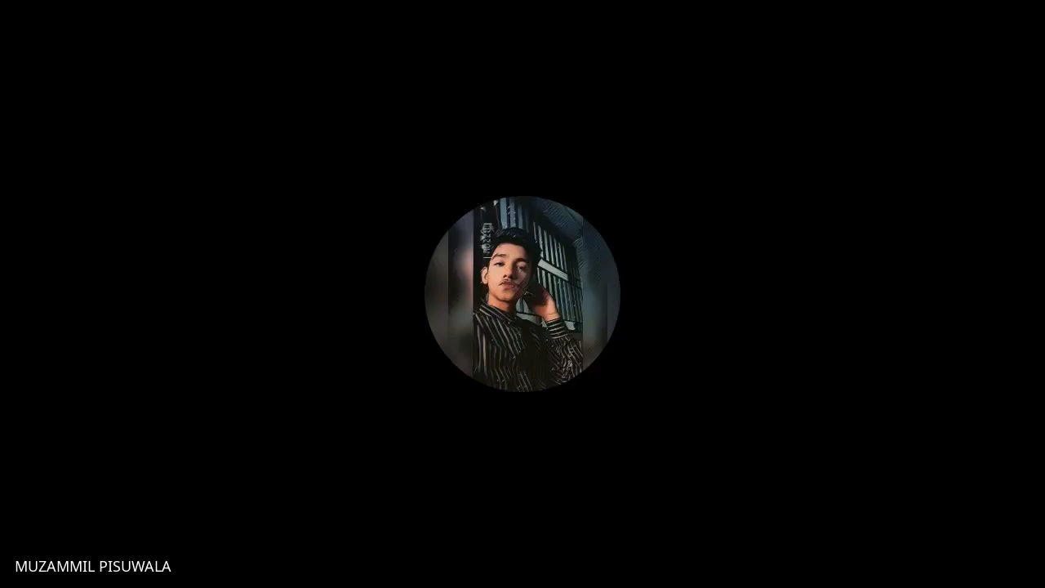